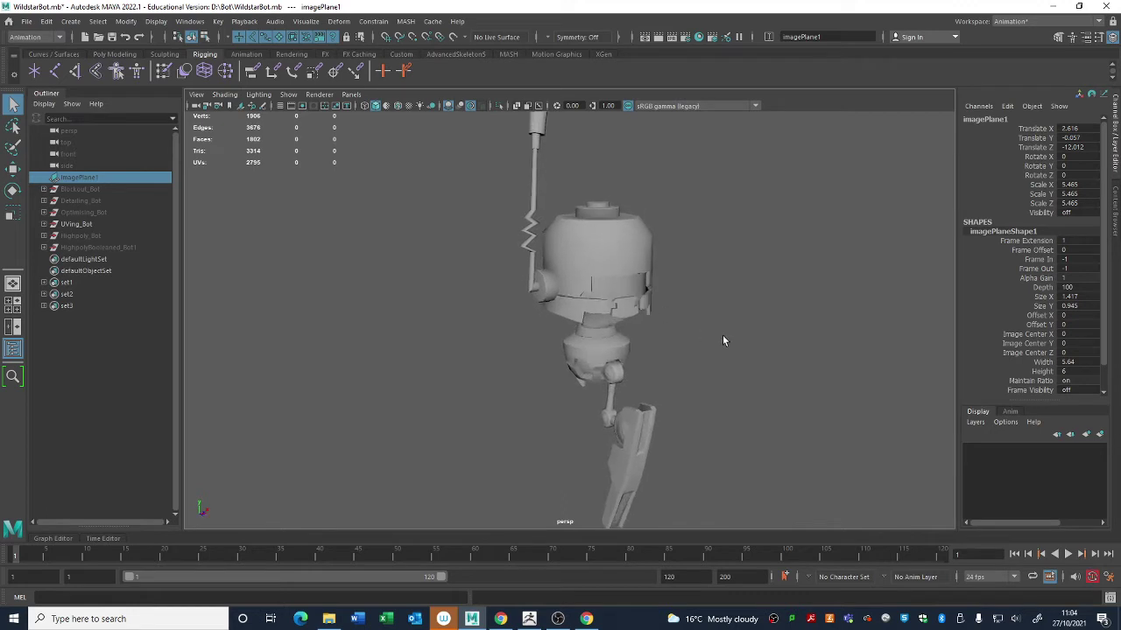
Step: Hide the UVing_Bot group and show the Detailing_Bot group instead
{"action": "right_click_drag", "start_coordinate": [625, 283], "coordinate": [640, 303], "text": "alt"}
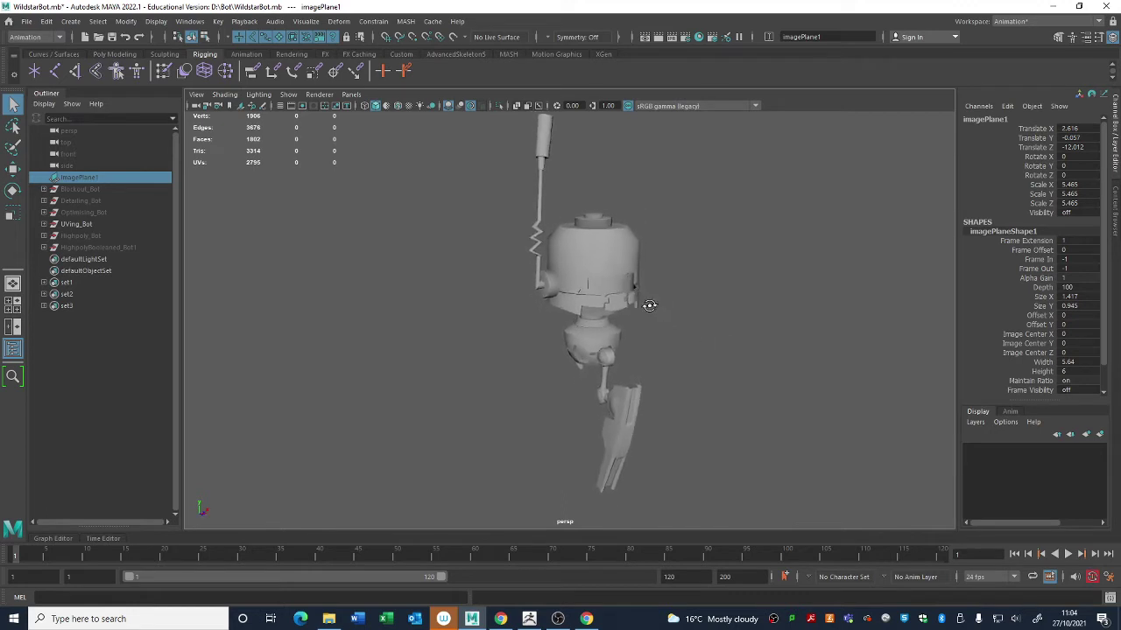
{"action": "left_click_drag", "start_coordinate": [649, 305], "coordinate": [651, 308], "text": "alt"}
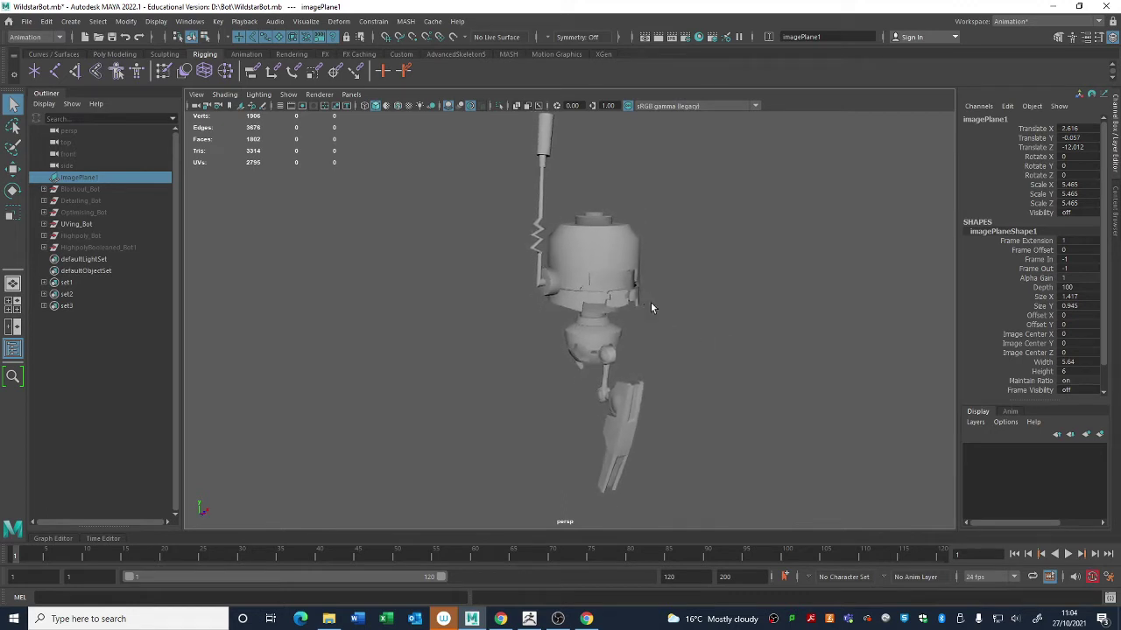
{"action": "left_click", "coordinate": [88, 212]}
{"action": "left_click", "coordinate": [88, 224]}
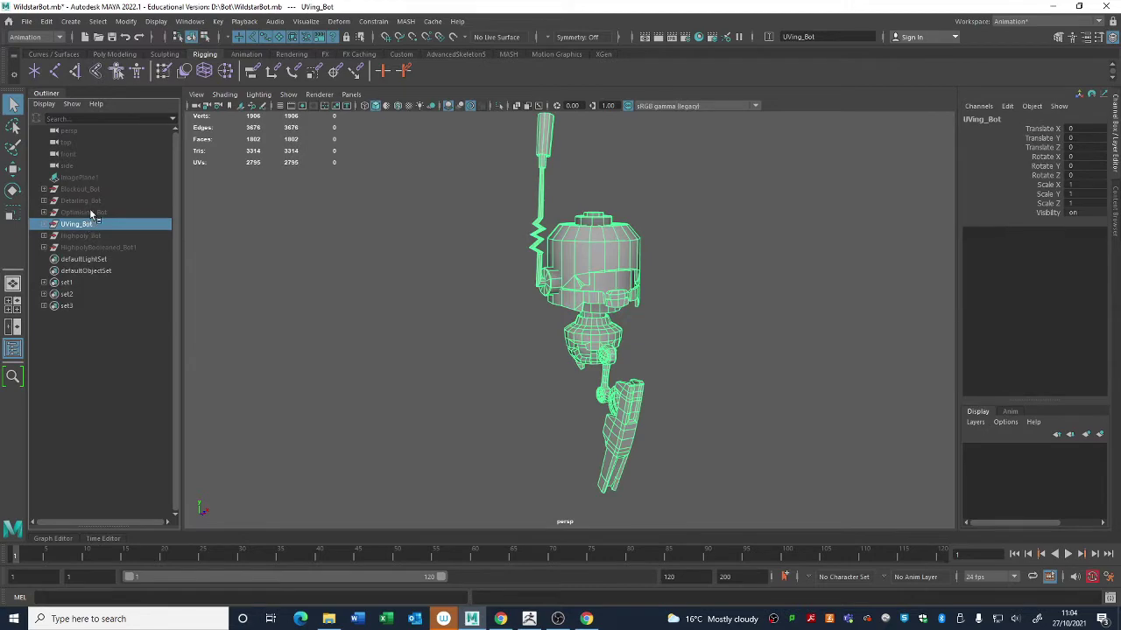
{"action": "key", "text": "ctrl+h"}
{"action": "left_click", "coordinate": [80, 200]}
{"action": "key", "text": "shift+h"}
{"action": "left_click", "coordinate": [696, 388]}
{"action": "scroll", "coordinate": [696, 388], "scroll_direction": "up", "scroll_amount": 3}
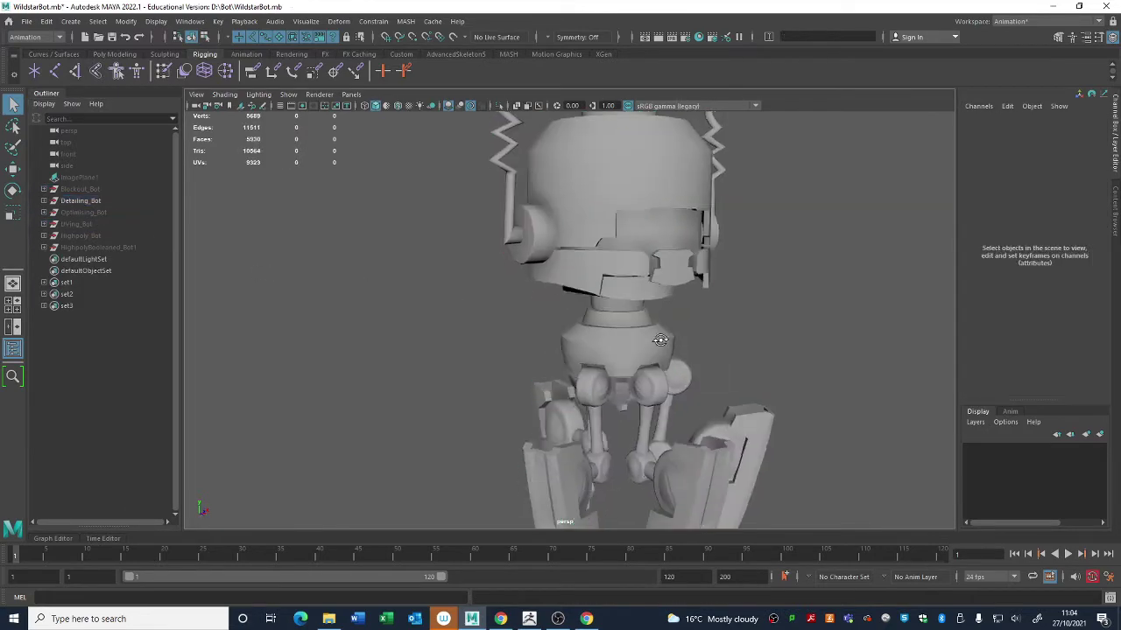
{"action": "left_click_drag", "start_coordinate": [696, 389], "coordinate": [738, 380], "text": "alt"}
{"action": "scroll", "coordinate": [585, 328], "scroll_direction": "down", "scroll_amount": 3}
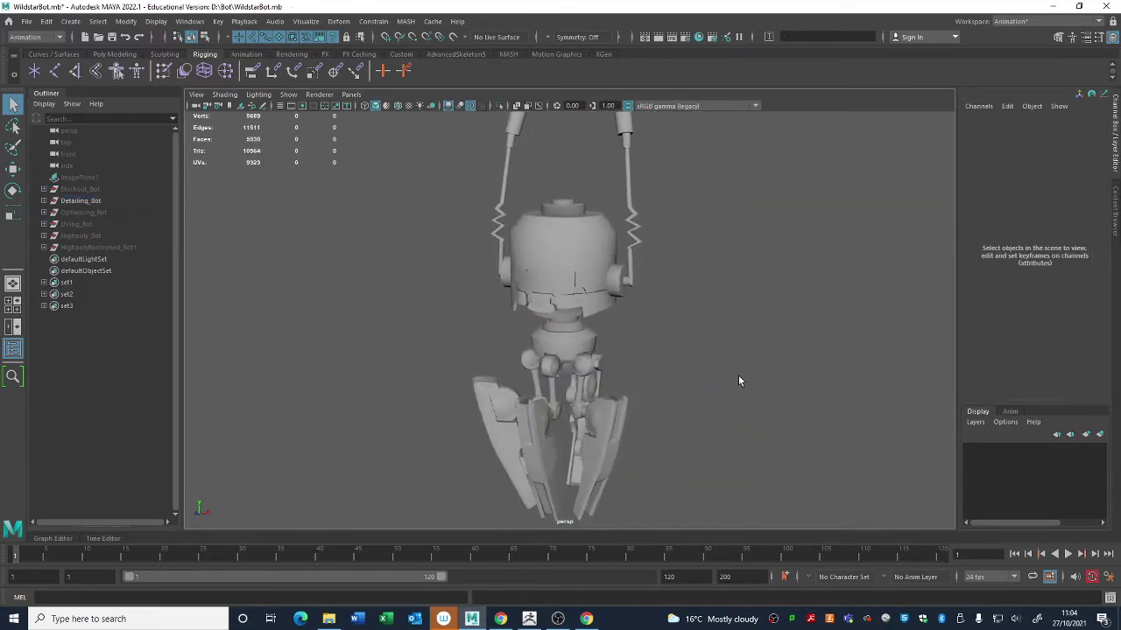
Step: Hide the Detailing_Bot group and show the Blockout_Bot group in its place
{"action": "left_click", "coordinate": [88, 201]}
{"action": "key", "text": "h"}
{"action": "left_click", "coordinate": [79, 189]}
{"action": "key", "text": "h"}
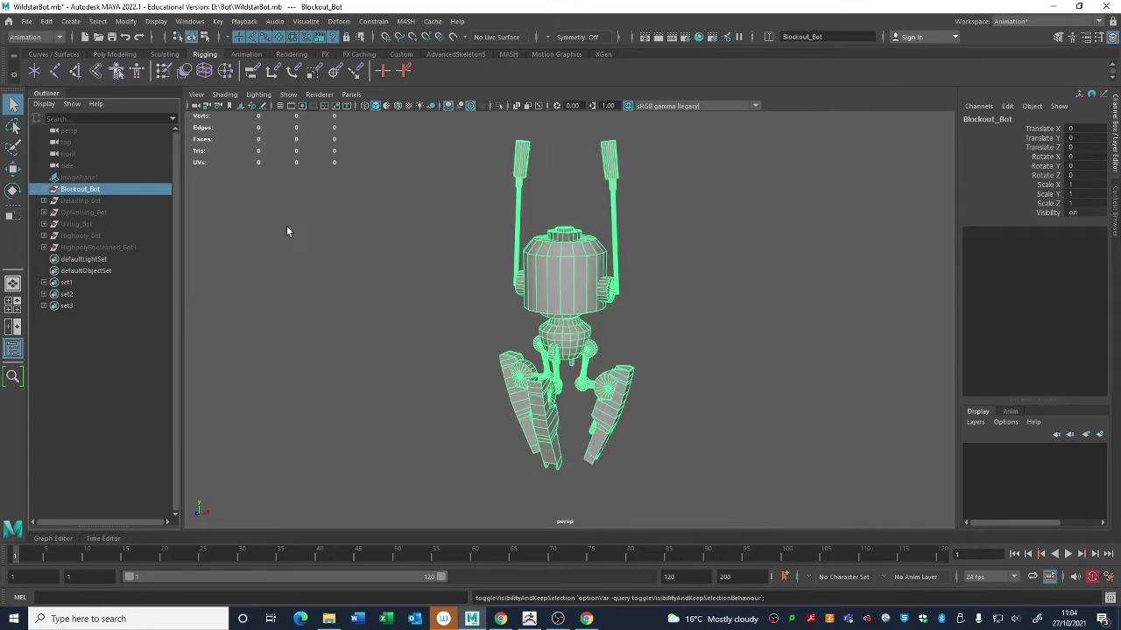
{"action": "left_click_drag", "start_coordinate": [406, 252], "coordinate": [442, 256], "text": "alt"}
Step: Show the imagePlane1 reference drawing behind the blockout model
{"action": "left_click", "coordinate": [112, 177]}
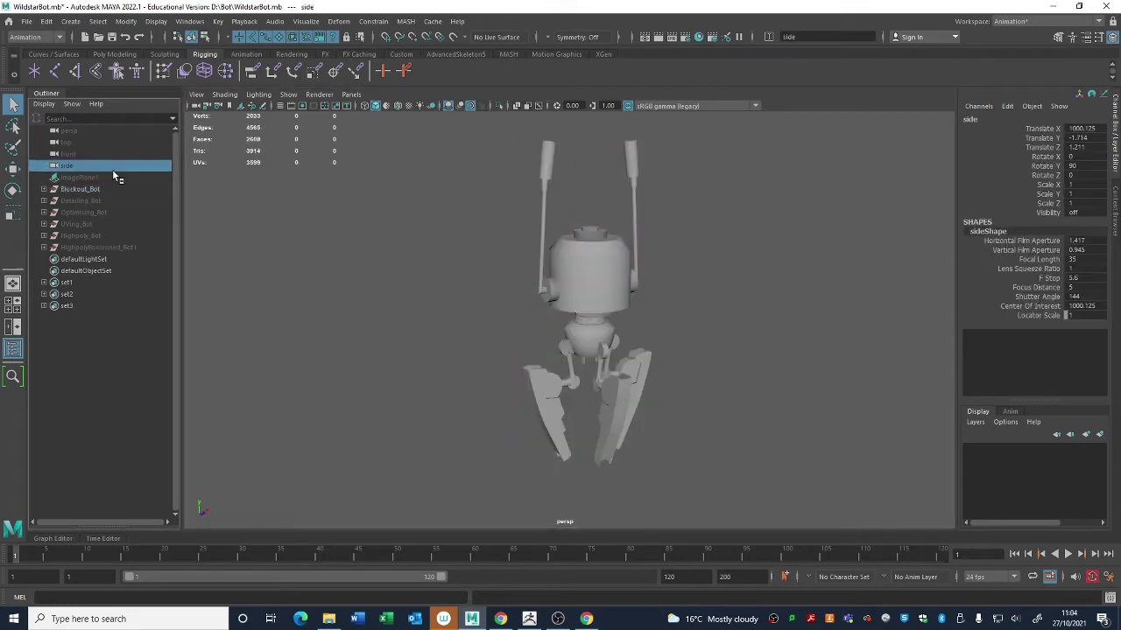
{"action": "key", "text": "h"}
{"action": "left_click", "coordinate": [569, 307]}
{"action": "left_click_drag", "start_coordinate": [569, 306], "coordinate": [393, 259], "text": "alt"}
{"action": "left_click", "coordinate": [98, 178]}
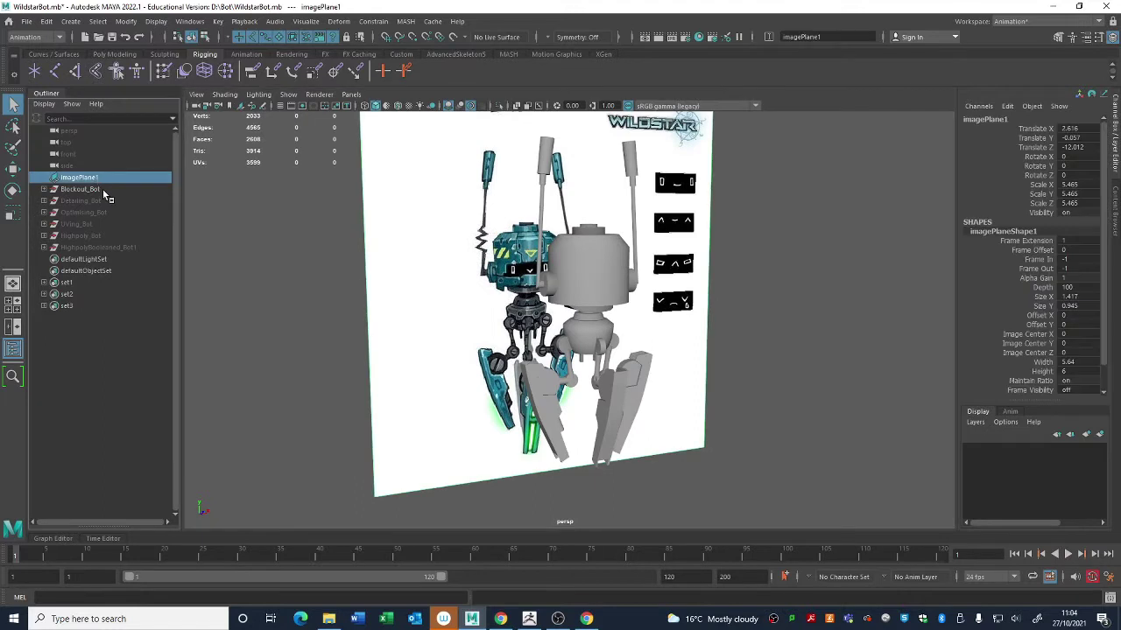
Step: Show the Detailing_Bot group beside the reference drawing and hide Blockout_Bot
{"action": "left_click", "coordinate": [102, 189]}
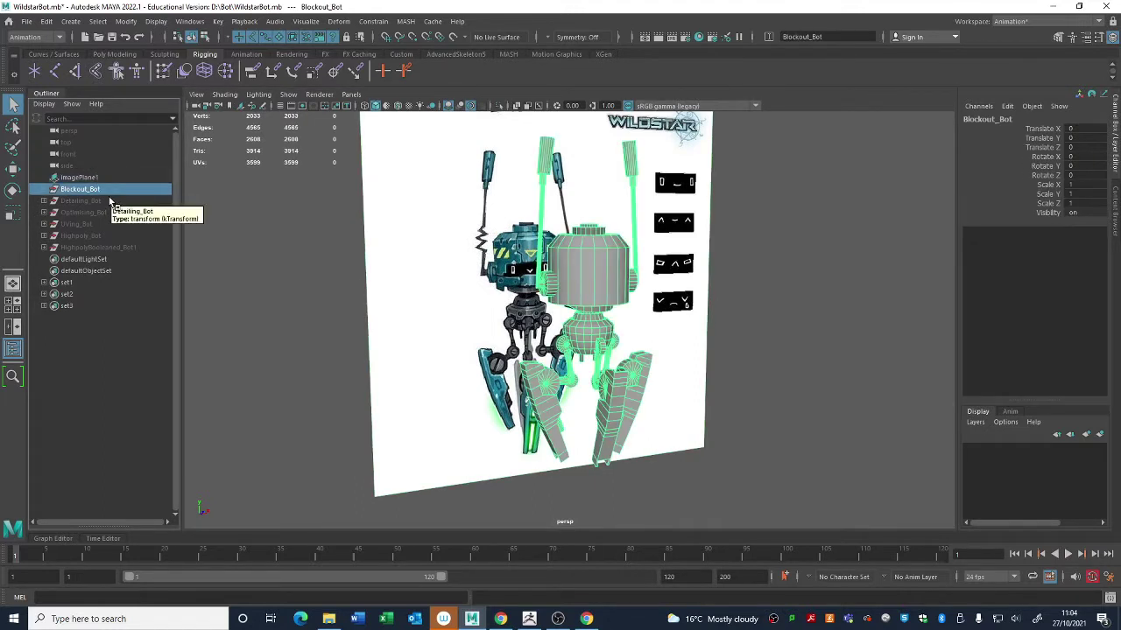
{"action": "left_click", "coordinate": [109, 200]}
{"action": "key", "text": "h"}
{"action": "left_click", "coordinate": [112, 190]}
{"action": "key", "text": "h"}
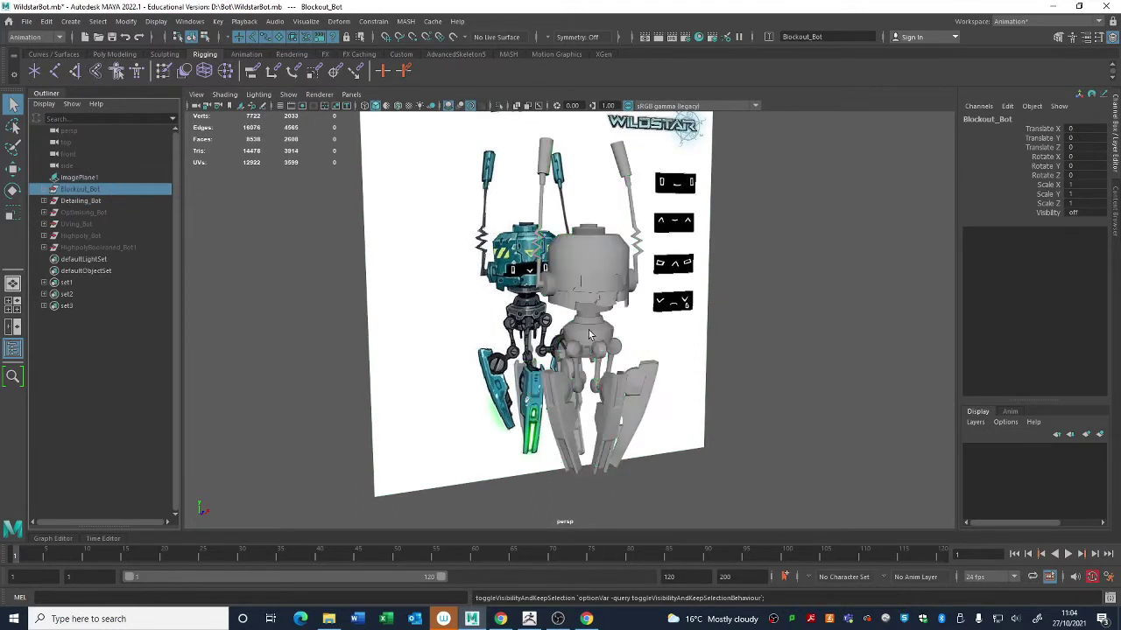
Step: Examine the Detailing_Bot mesh from several angles, comparing its head panels and leg joints with the reference drawing
{"action": "scroll", "coordinate": [589, 336], "scroll_direction": "up", "scroll_amount": 5}
{"action": "scroll", "coordinate": [589, 231], "scroll_direction": "down", "scroll_amount": 2}
{"action": "left_click", "coordinate": [589, 230]}
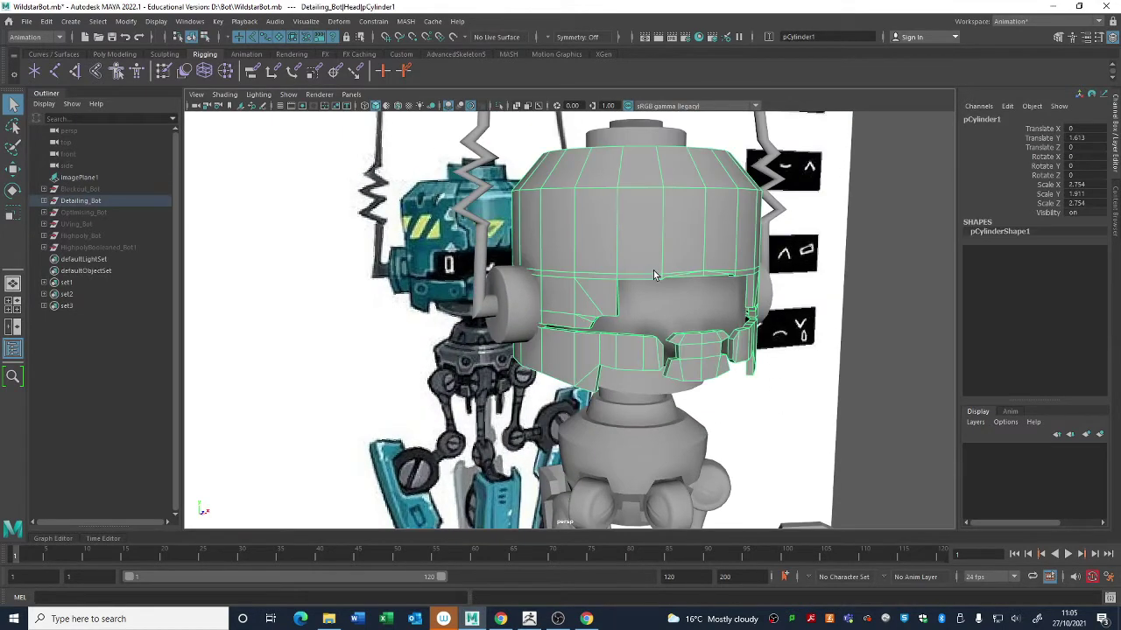
{"action": "middle_click_drag", "start_coordinate": [760, 352], "coordinate": [700, 336], "text": "alt"}
{"action": "right_click_drag", "start_coordinate": [700, 337], "coordinate": [804, 371], "text": "alt"}
{"action": "left_click_drag", "start_coordinate": [803, 371], "coordinate": [613, 350], "text": "alt"}
{"action": "right_click_drag", "start_coordinate": [613, 350], "coordinate": [666, 337], "text": "alt"}
{"action": "middle_click_drag", "start_coordinate": [665, 337], "coordinate": [658, 328], "text": "alt"}
{"action": "right_click_drag", "start_coordinate": [658, 327], "coordinate": [639, 289], "text": "alt"}
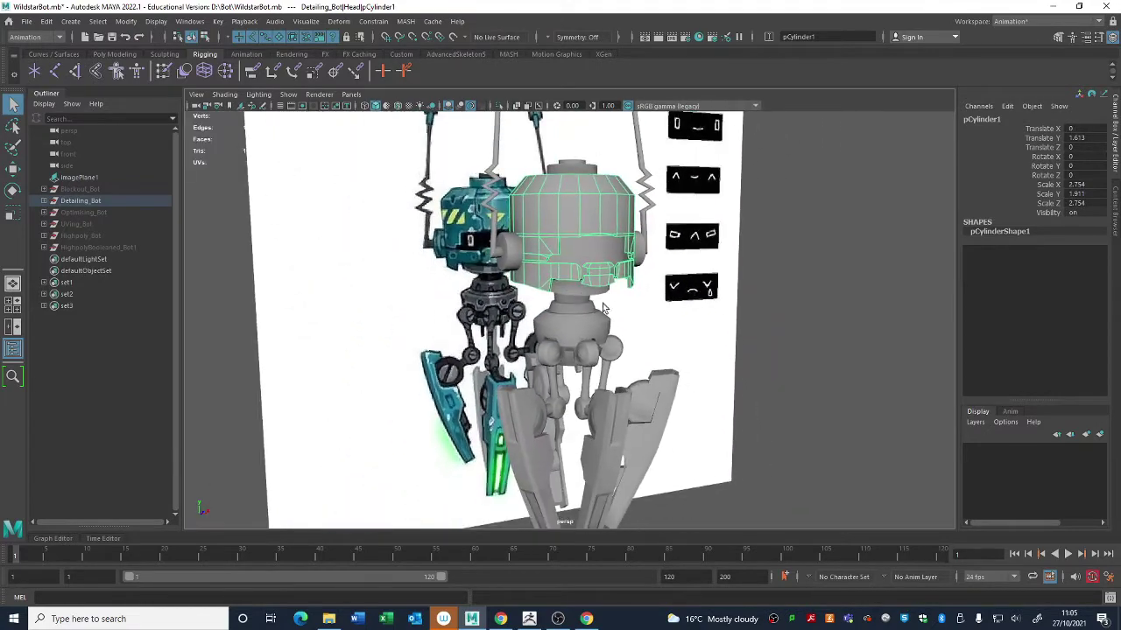
{"action": "left_click_drag", "start_coordinate": [639, 289], "coordinate": [624, 254], "text": "alt"}
{"action": "right_click_drag", "start_coordinate": [624, 253], "coordinate": [654, 306], "text": "alt"}
{"action": "left_click_drag", "start_coordinate": [545, 295], "coordinate": [561, 267], "text": "alt"}
{"action": "right_click_drag", "start_coordinate": [561, 267], "coordinate": [563, 348], "text": "alt"}
{"action": "left_click_drag", "start_coordinate": [563, 349], "coordinate": [668, 380], "text": "alt"}
{"action": "mouse_move", "coordinate": [668, 380]}
{"action": "middle_mouse_down", "text": "alt"}
{"action": "mouse_move", "coordinate": [663, 394]}
{"action": "mouse_move", "coordinate": [671, 368]}
{"action": "middle_mouse_up", "text": "alt"}
{"action": "mouse_move", "coordinate": [671, 368]}
{"action": "left_mouse_down", "text": "alt"}
{"action": "mouse_move", "coordinate": [386, 268]}
{"action": "mouse_move", "coordinate": [775, 402]}
{"action": "mouse_move", "coordinate": [618, 386]}
{"action": "mouse_move", "coordinate": [598, 363]}
{"action": "mouse_move", "coordinate": [618, 371]}
{"action": "mouse_move", "coordinate": [649, 358]}
{"action": "left_mouse_up", "text": "alt"}
{"action": "scroll", "coordinate": [617, 386], "scroll_direction": "down", "scroll_amount": 6}
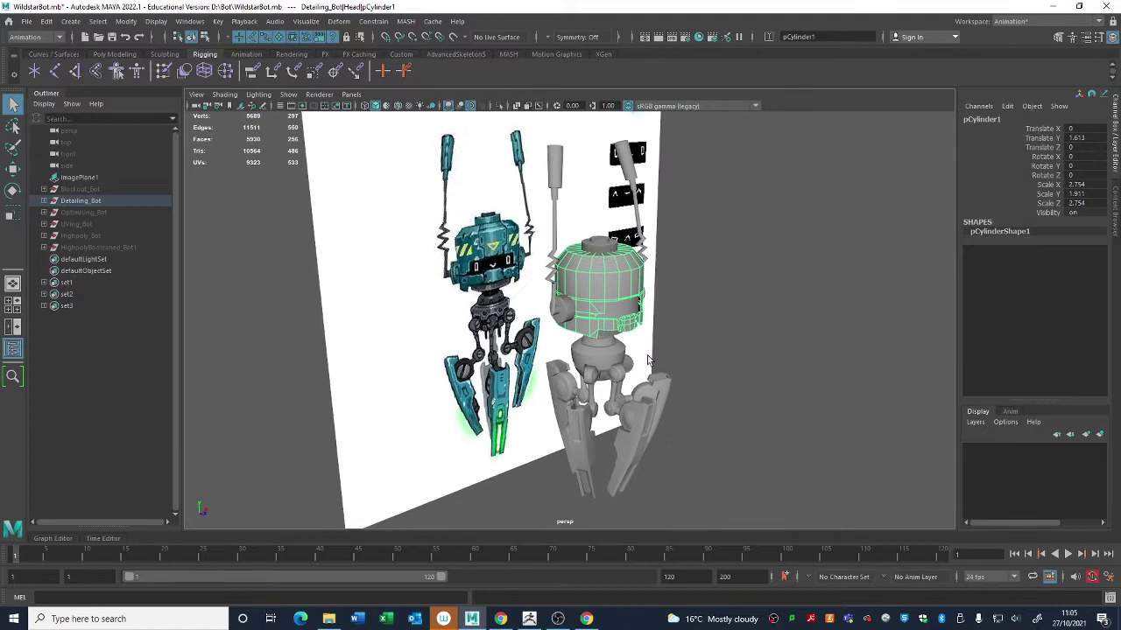
{"action": "left_click", "coordinate": [83, 202]}
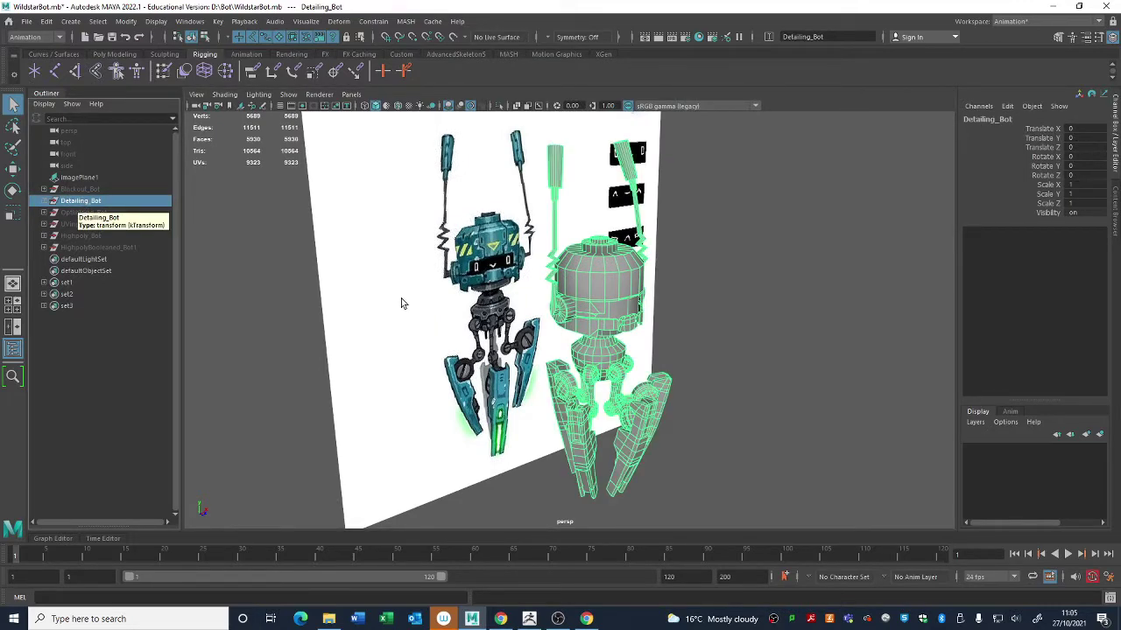
{"action": "scroll", "coordinate": [401, 303], "scroll_direction": "up", "scroll_amount": 8}
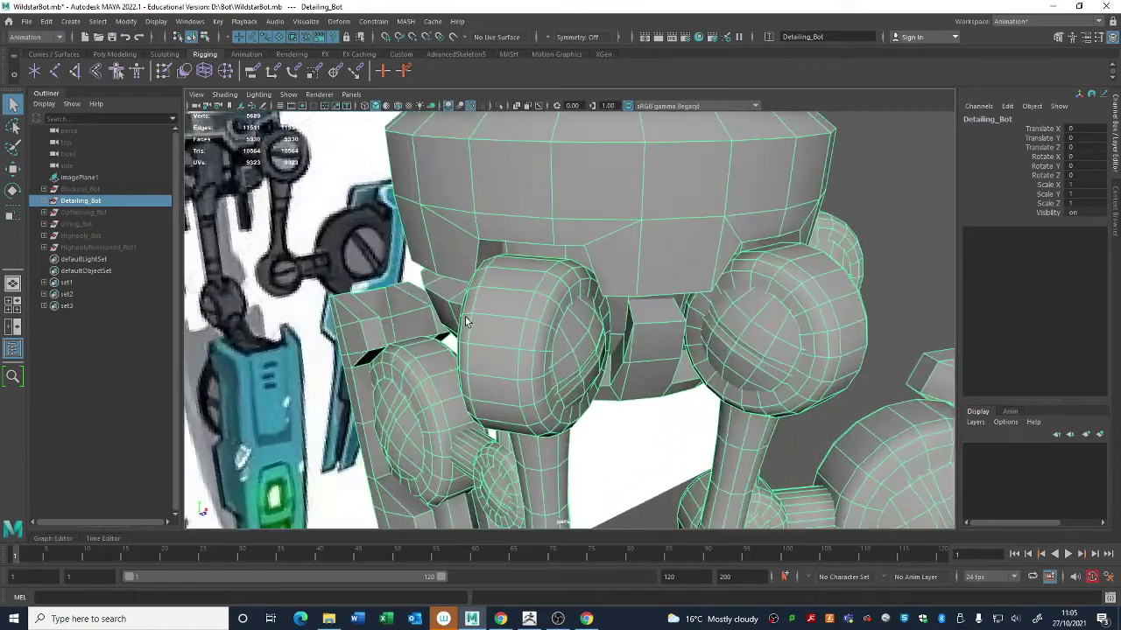
{"action": "left_click_drag", "start_coordinate": [465, 323], "coordinate": [569, 321], "text": "alt"}
Step: Hide Detailing_Bot, show Optimising_Bot, and inspect its leg joints up close
{"action": "left_click", "coordinate": [75, 202]}
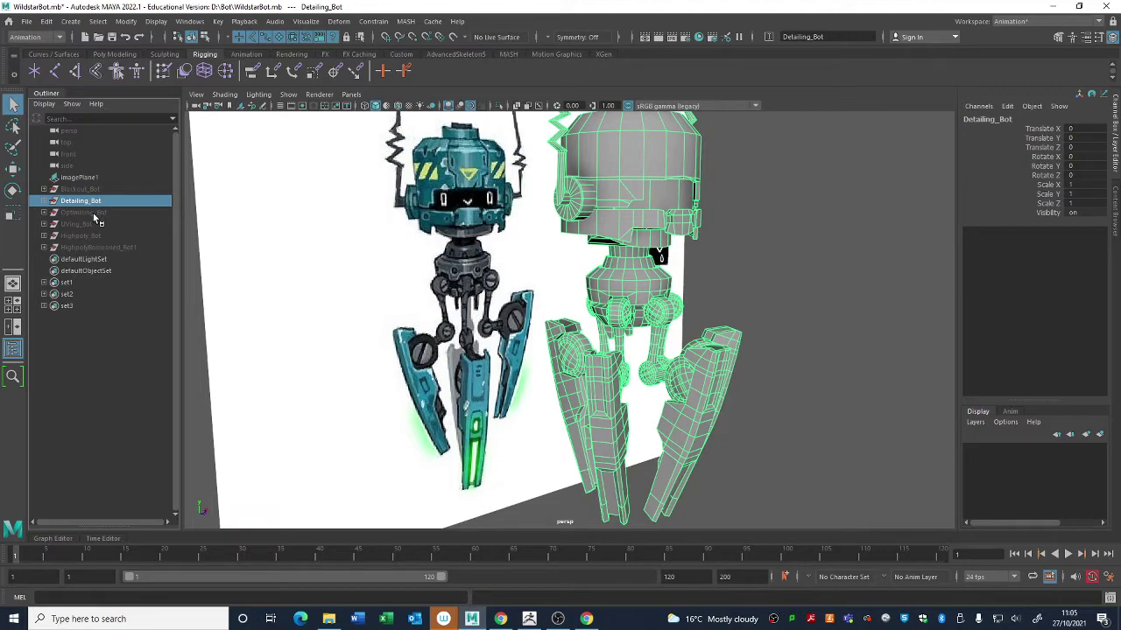
{"action": "key", "text": "h"}
{"action": "left_click", "coordinate": [92, 213]}
{"action": "key", "text": "h"}
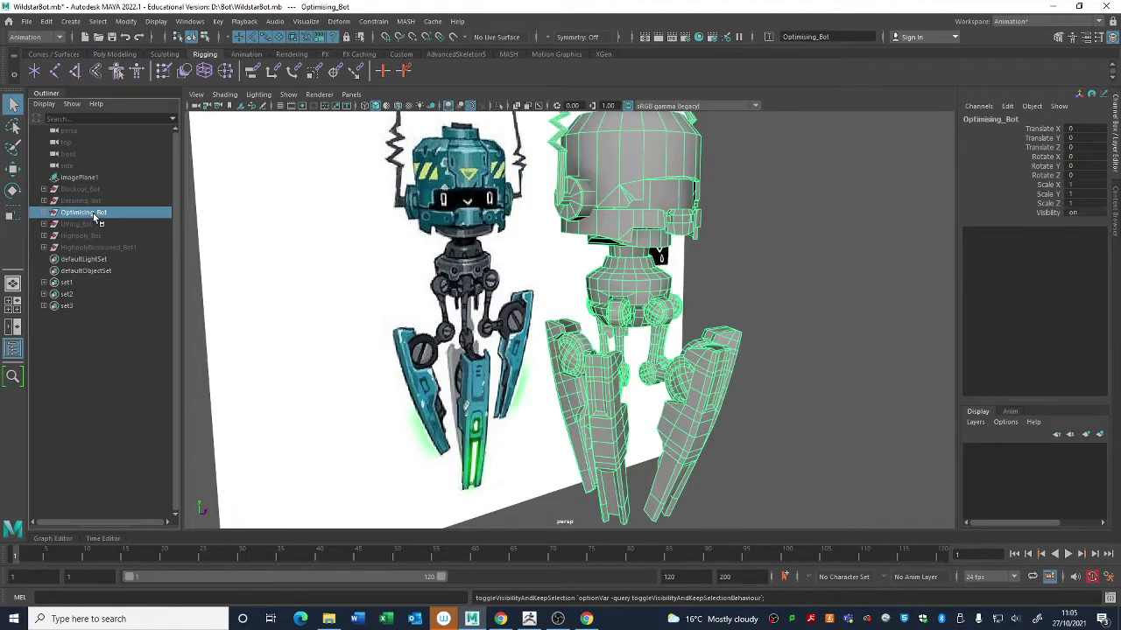
{"action": "scroll", "coordinate": [660, 374], "scroll_direction": "up", "scroll_amount": 8}
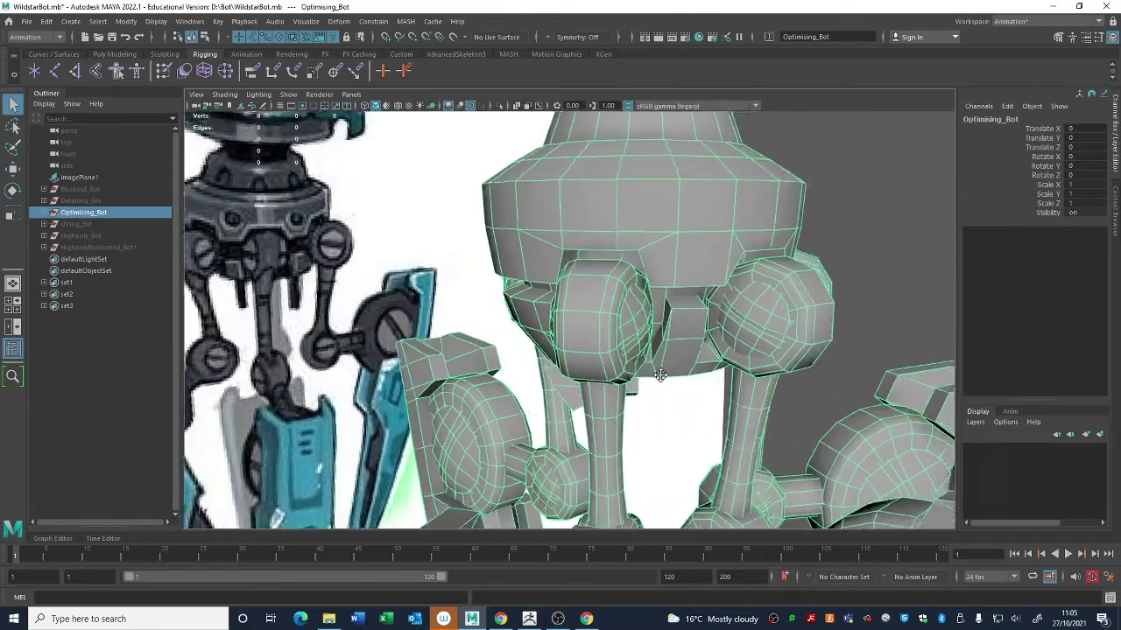
{"action": "mouse_move", "coordinate": [660, 374]}
{"action": "left_mouse_down", "text": "alt"}
{"action": "mouse_move", "coordinate": [665, 350]}
{"action": "mouse_move", "coordinate": [667, 394]}
{"action": "mouse_move", "coordinate": [652, 367]}
{"action": "left_mouse_up", "text": "alt"}
Step: Display wireframe on the shaded models and toggle Detailing_Bot's visibility to compare its mesh with Optimising_Bot
{"action": "left_click", "coordinate": [122, 201]}
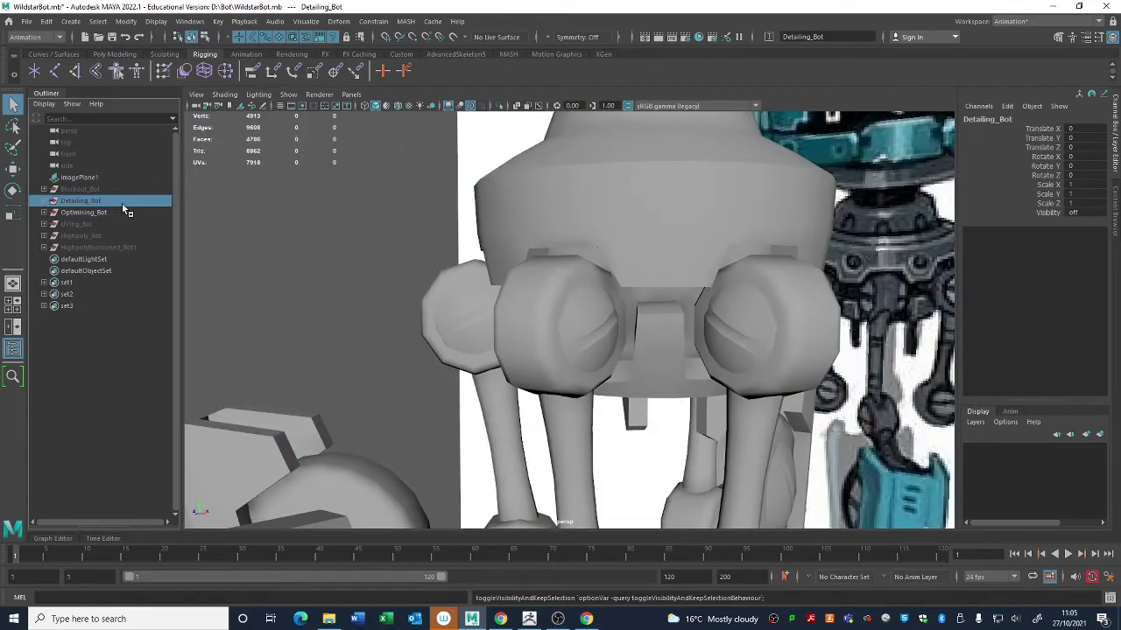
{"action": "key", "text": "h"}
{"action": "key", "text": "h"}
{"action": "left_click", "coordinate": [385, 106]}
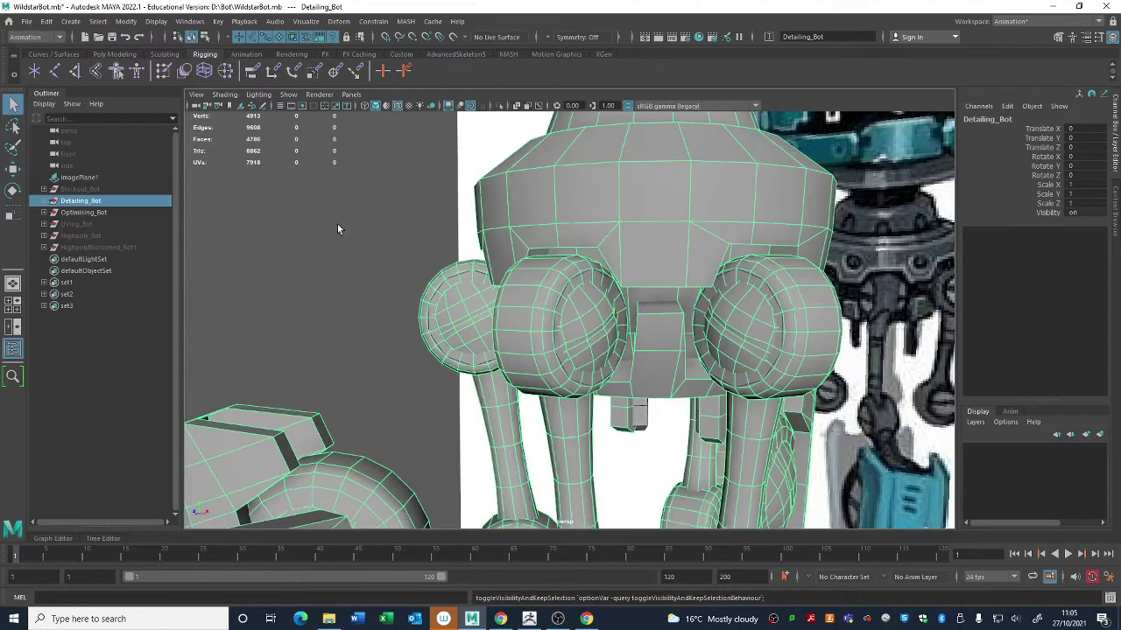
{"action": "scroll", "coordinate": [421, 268], "scroll_direction": "down", "scroll_amount": 10}
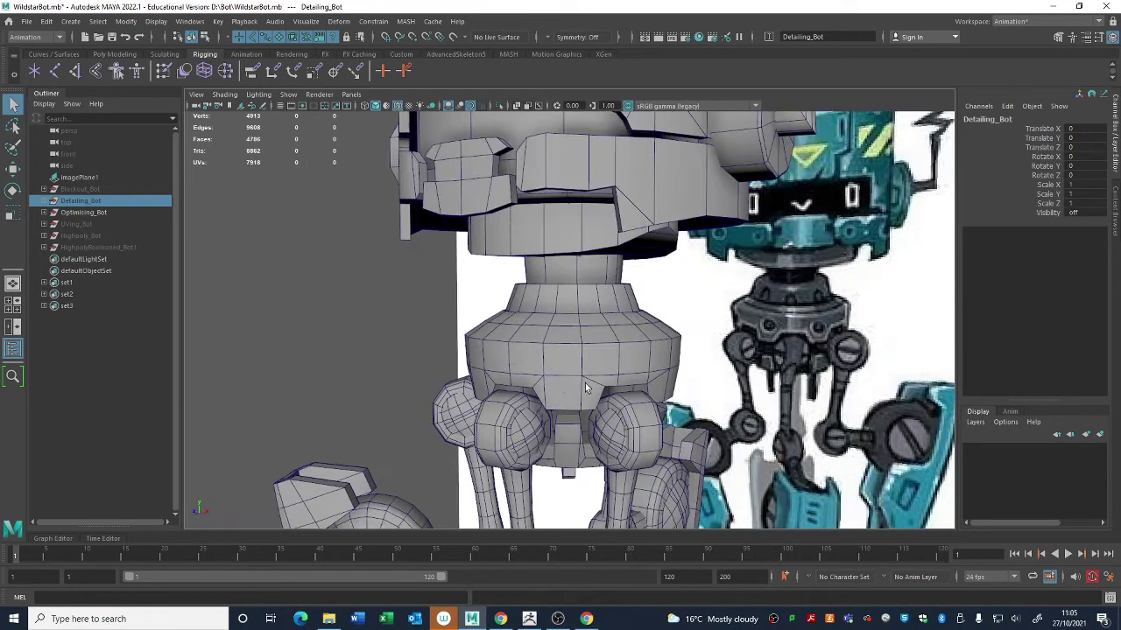
{"action": "left_click_drag", "start_coordinate": [595, 350], "coordinate": [702, 353], "text": "alt"}
{"action": "key", "text": "h"}
{"action": "key", "text": "h"}
{"action": "key", "text": "h"}
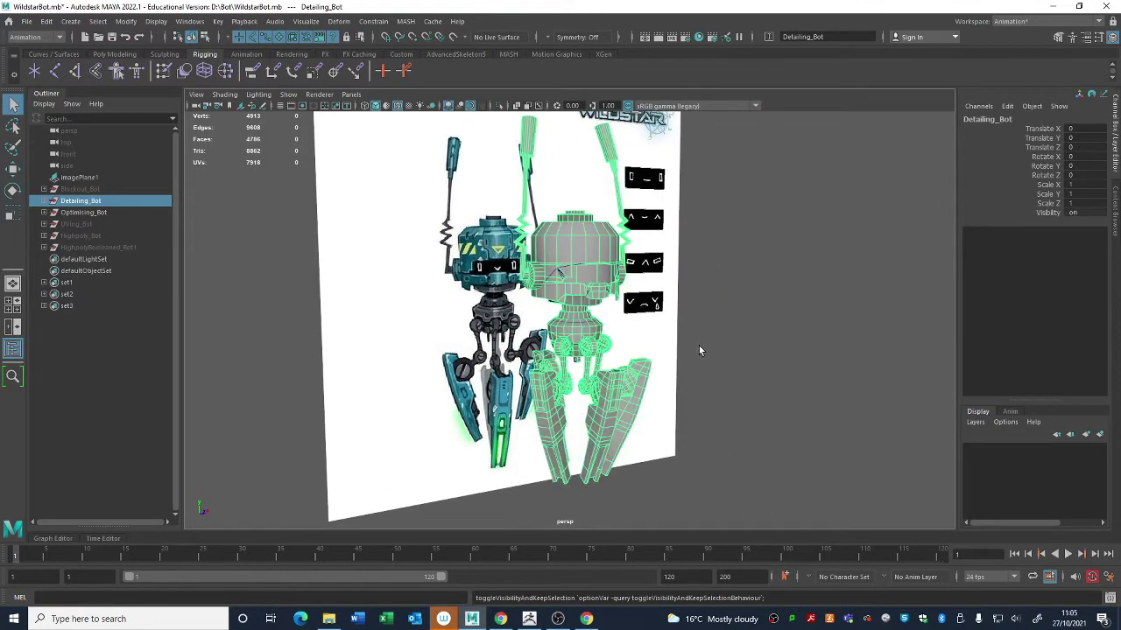
{"action": "key", "text": "h"}
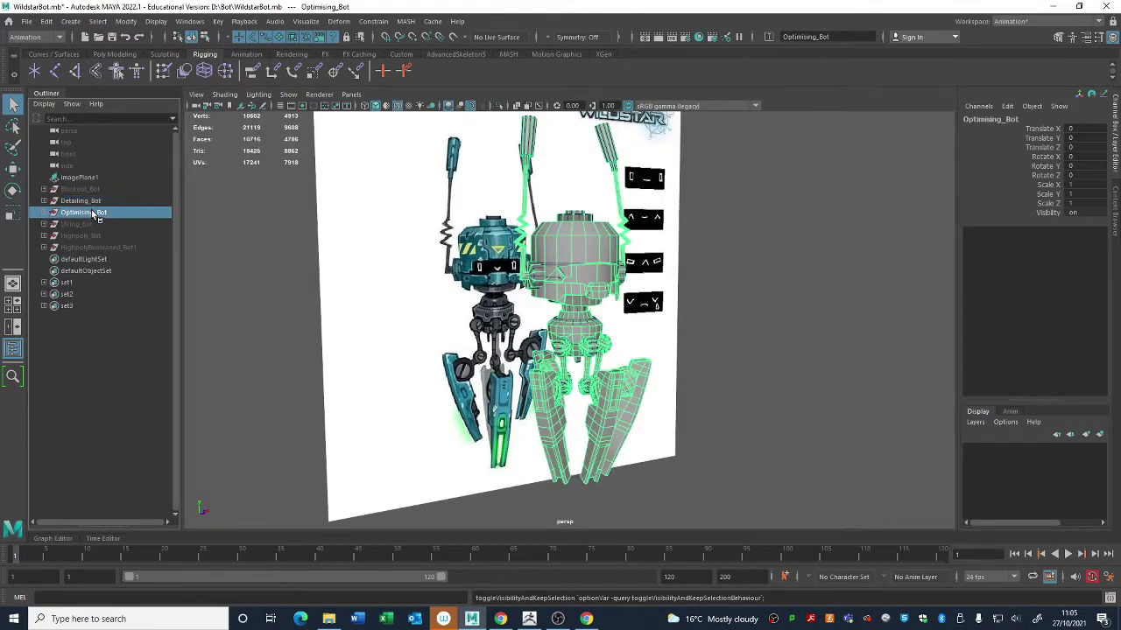
Step: Compare the polygon counts of Detailing_Bot and Optimising_Bot by selecting each group in turn
{"action": "left_click", "coordinate": [91, 213]}
{"action": "left_click", "coordinate": [87, 202]}
{"action": "left_click_drag", "start_coordinate": [206, 189], "coordinate": [248, 179], "text": "alt"}
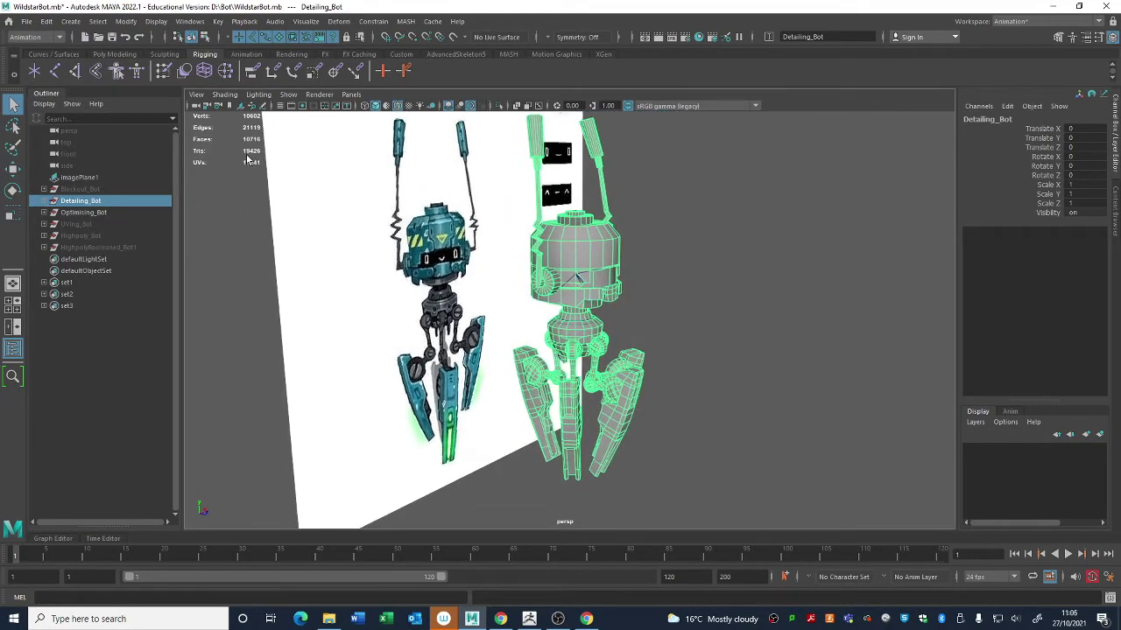
{"action": "left_click_drag", "start_coordinate": [253, 163], "coordinate": [149, 156], "text": "alt"}
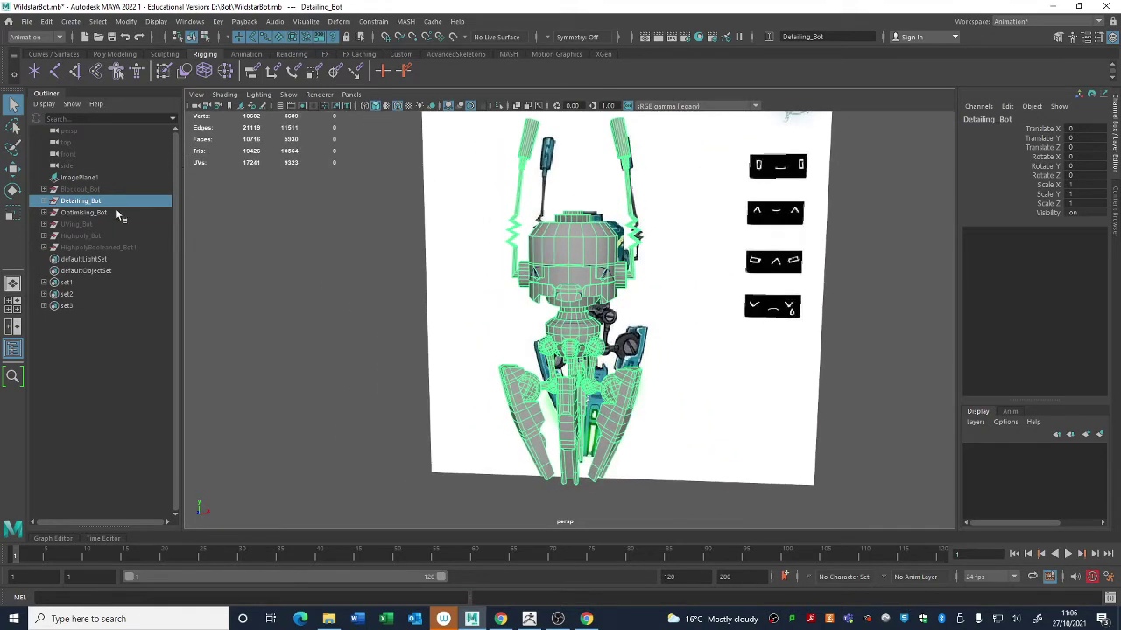
{"action": "left_click", "coordinate": [119, 213]}
{"action": "left_click", "coordinate": [121, 203]}
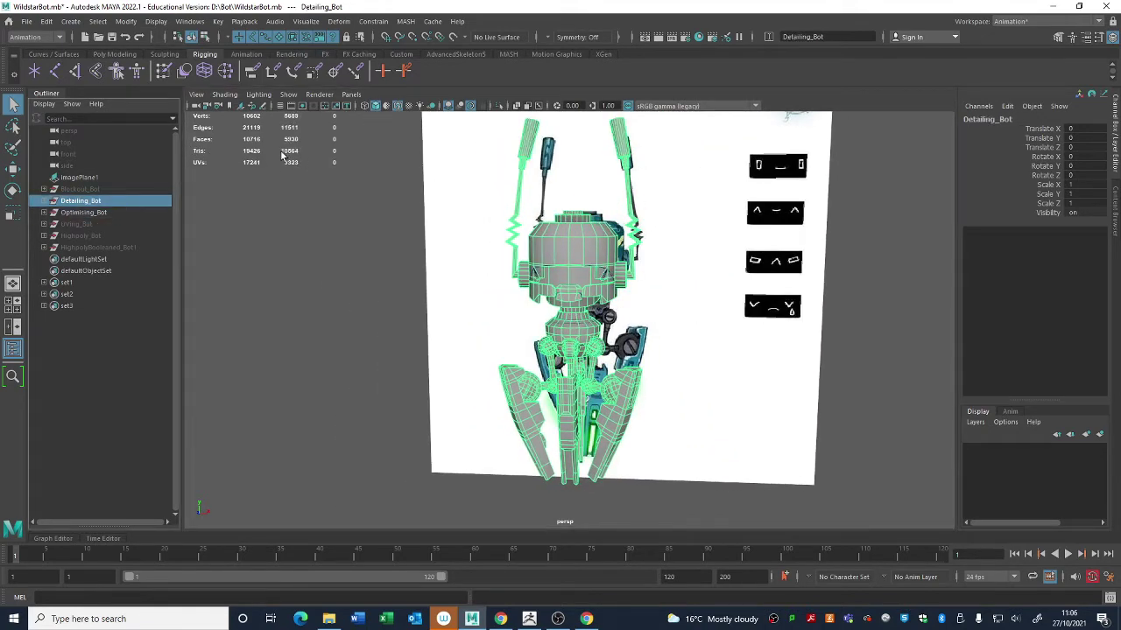
{"action": "left_click", "coordinate": [95, 213]}
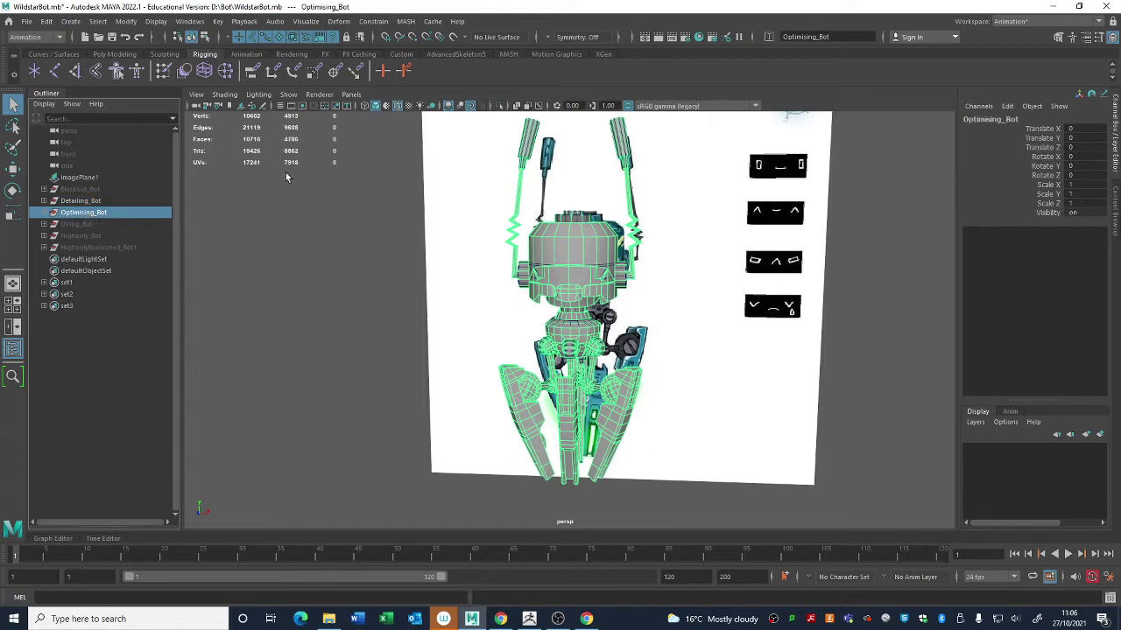
{"action": "left_click_drag", "start_coordinate": [285, 170], "coordinate": [222, 282], "text": "alt"}
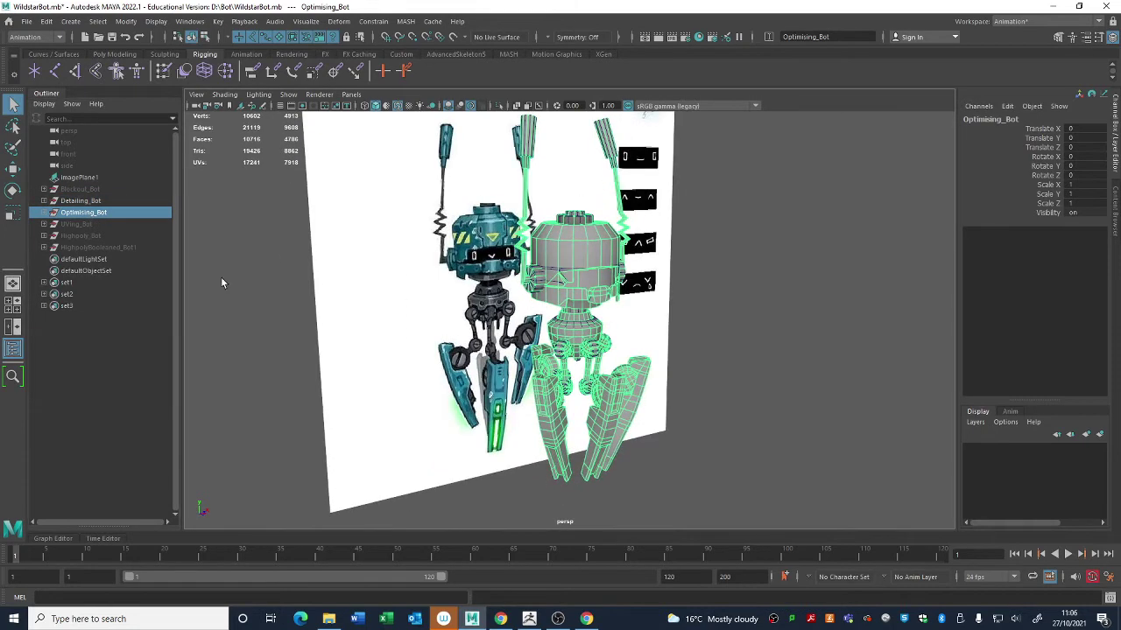
{"action": "left_click_drag", "start_coordinate": [313, 286], "coordinate": [145, 213], "text": "alt"}
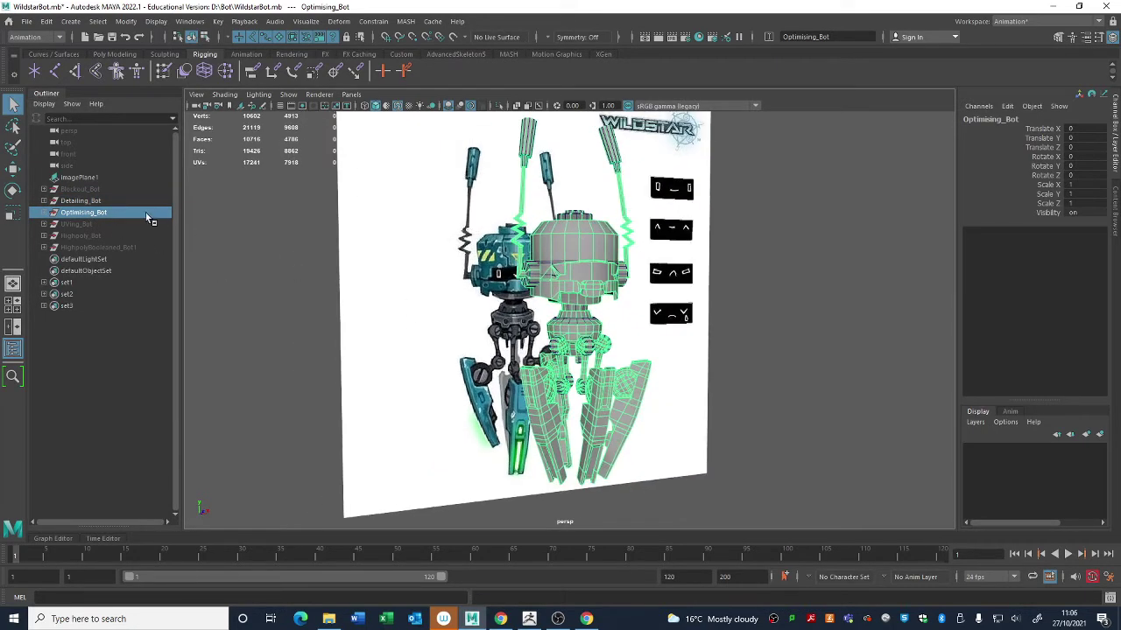
Step: Hide the Optimising_Bot group, then show and frame UVing_Bot against the reference drawing
{"action": "key", "text": "h"}
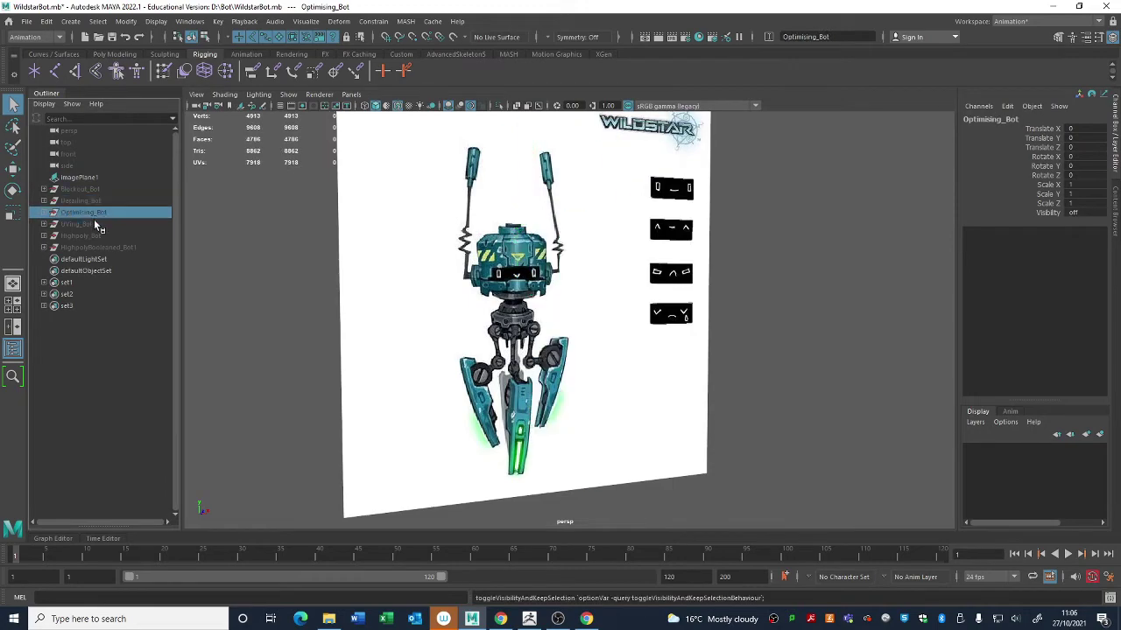
{"action": "left_click", "coordinate": [79, 224]}
{"action": "key", "text": "h"}
{"action": "key", "text": "f"}
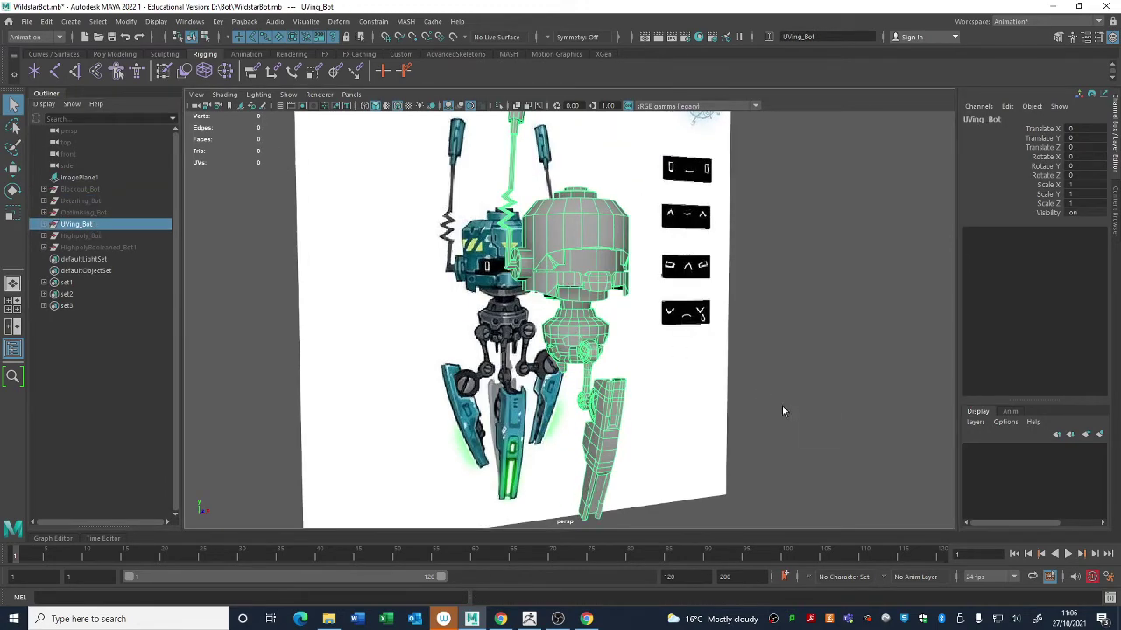
{"action": "left_click_drag", "start_coordinate": [591, 351], "coordinate": [617, 331], "text": "alt"}
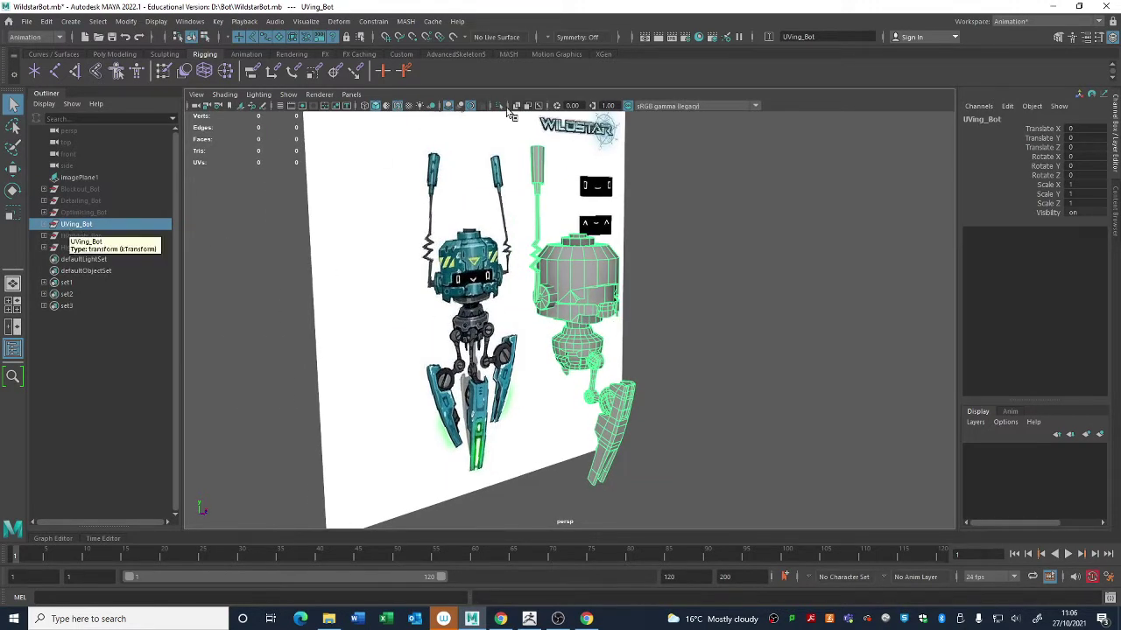
Step: Switch the menu set to Modeling and back to Animation
{"action": "left_click", "coordinate": [61, 36]}
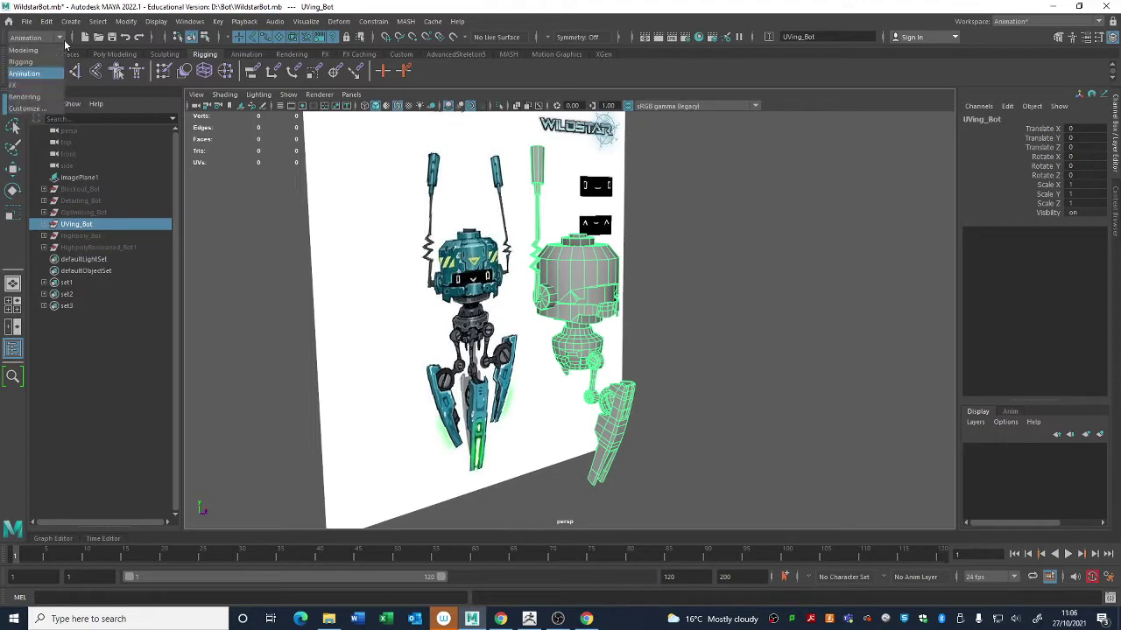
{"action": "left_click", "coordinate": [63, 49]}
{"action": "left_click", "coordinate": [61, 37]}
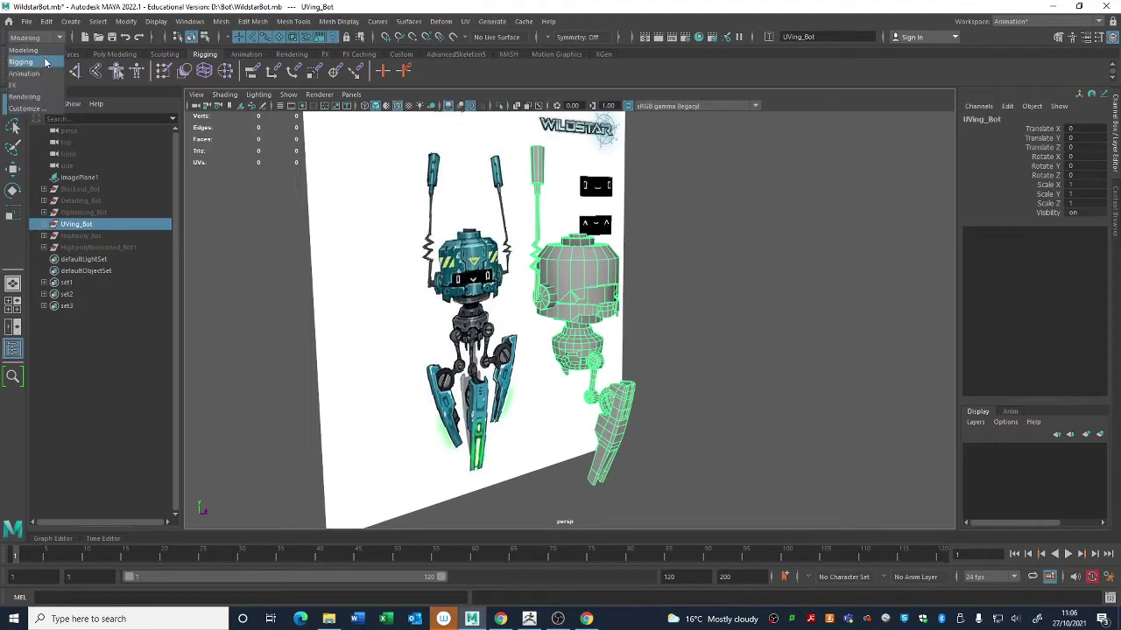
{"action": "left_click", "coordinate": [36, 72]}
Step: Switch the workspace to General and the menu set to Modeling
{"action": "left_click", "coordinate": [1049, 24]}
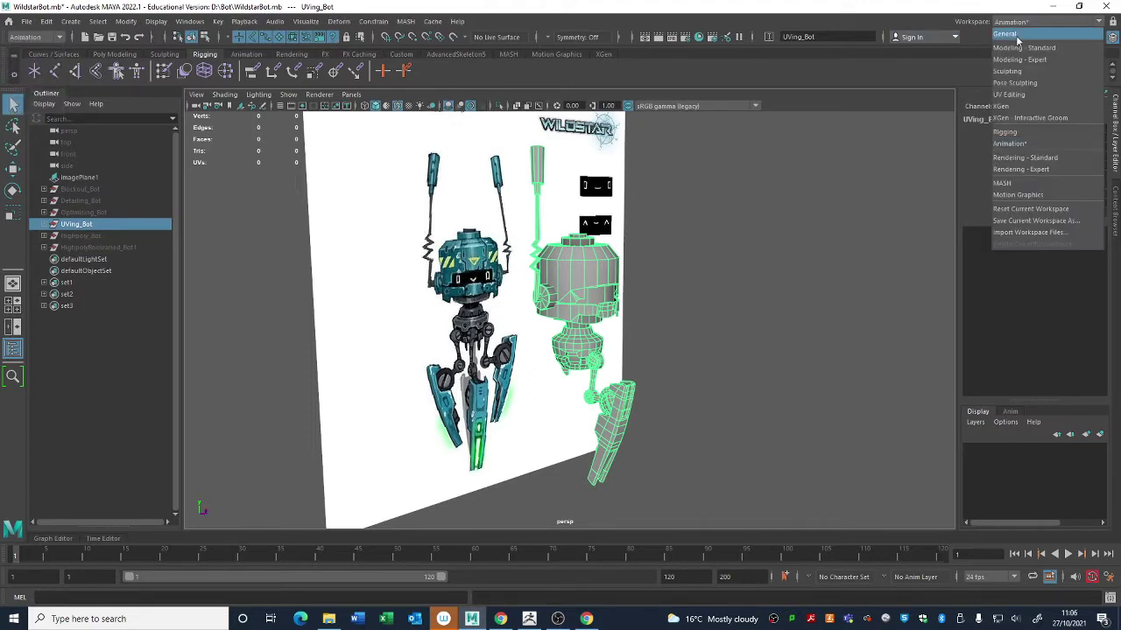
{"action": "left_click", "coordinate": [1016, 34]}
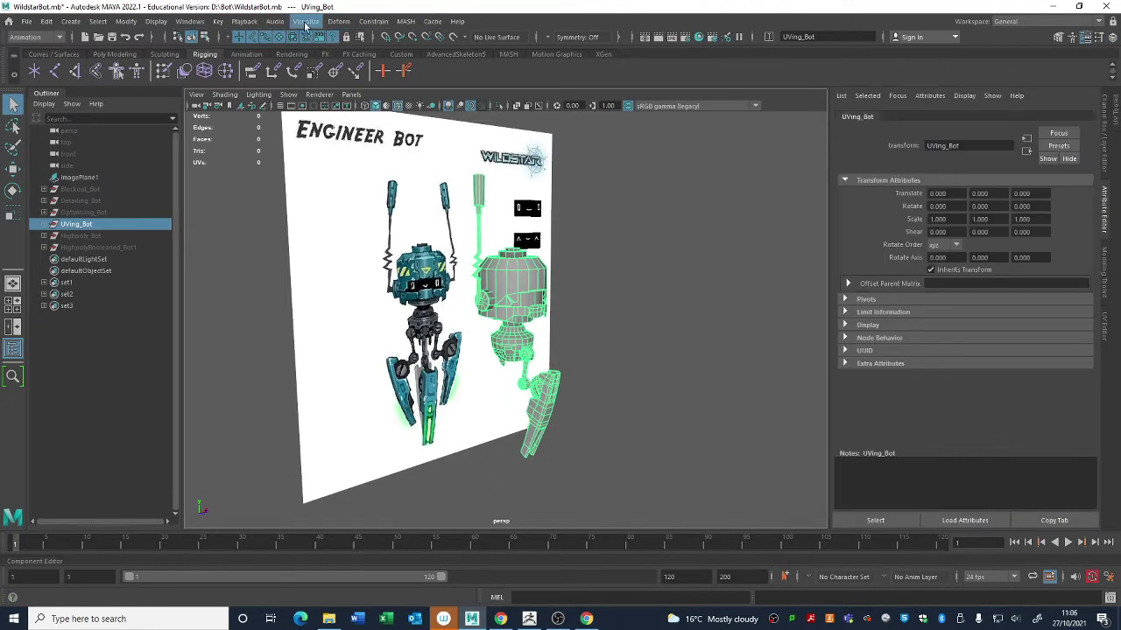
{"action": "left_click", "coordinate": [59, 37]}
{"action": "left_click", "coordinate": [37, 49]}
Step: Open the UV Editor and select the UVing_Bot group to display its UV layout
{"action": "left_click", "coordinate": [465, 21]}
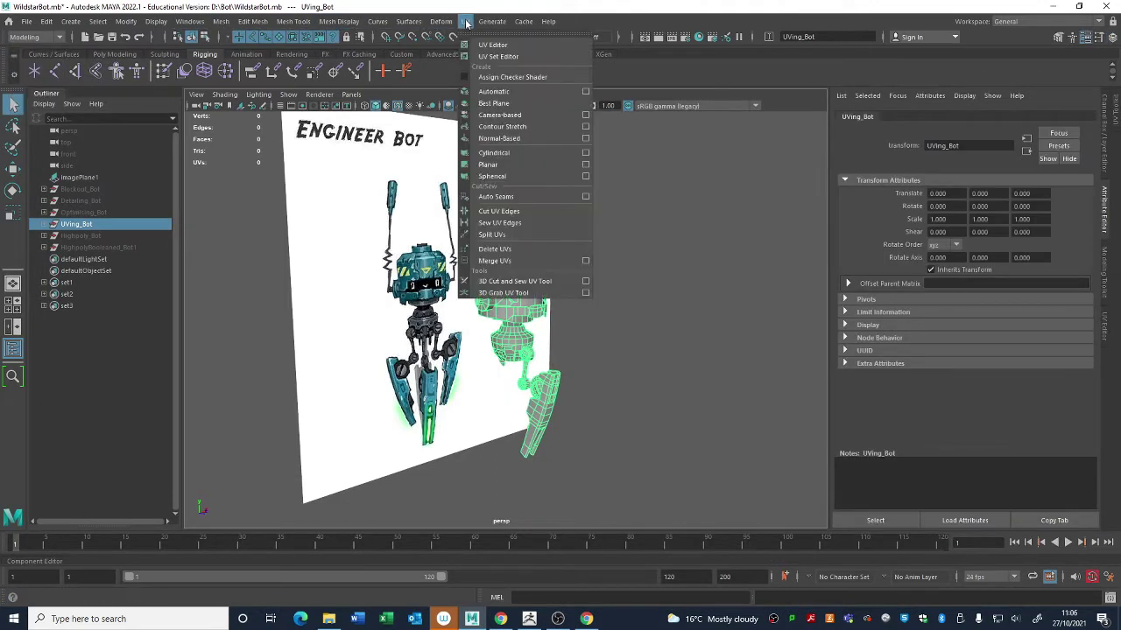
{"action": "left_click", "coordinate": [488, 44]}
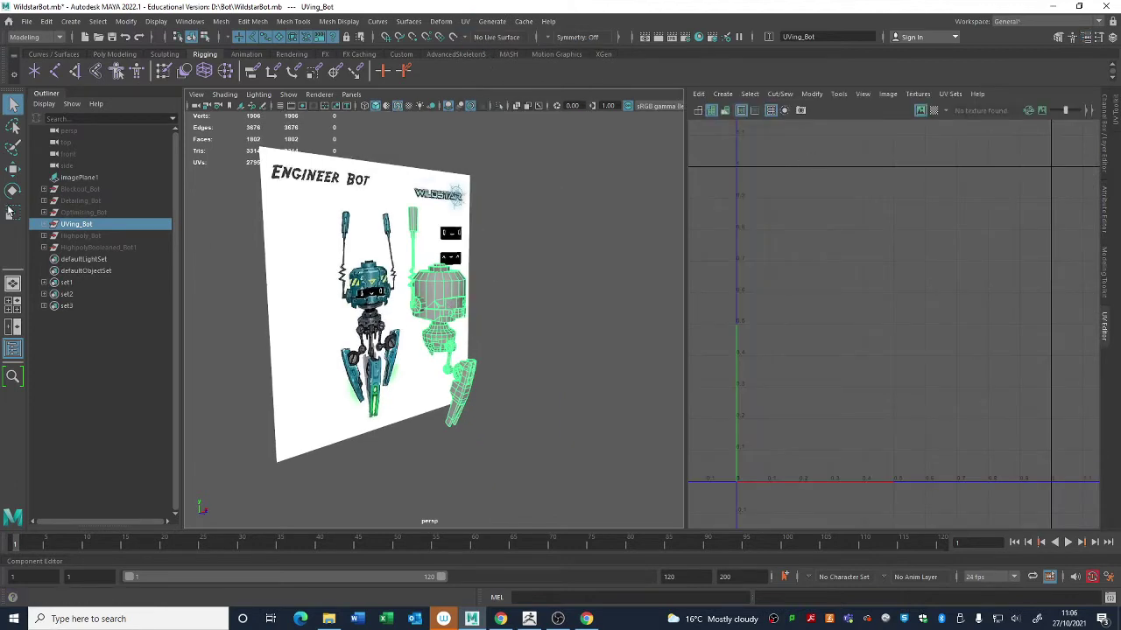
{"action": "left_click", "coordinate": [76, 226]}
Step: Examine UVing_Bot's UV shells, its mesh from several angles and the contents of its group
{"action": "scroll", "coordinate": [568, 289], "scroll_direction": "up", "scroll_amount": 5}
{"action": "left_click_drag", "start_coordinate": [541, 362], "coordinate": [516, 335], "text": "alt"}
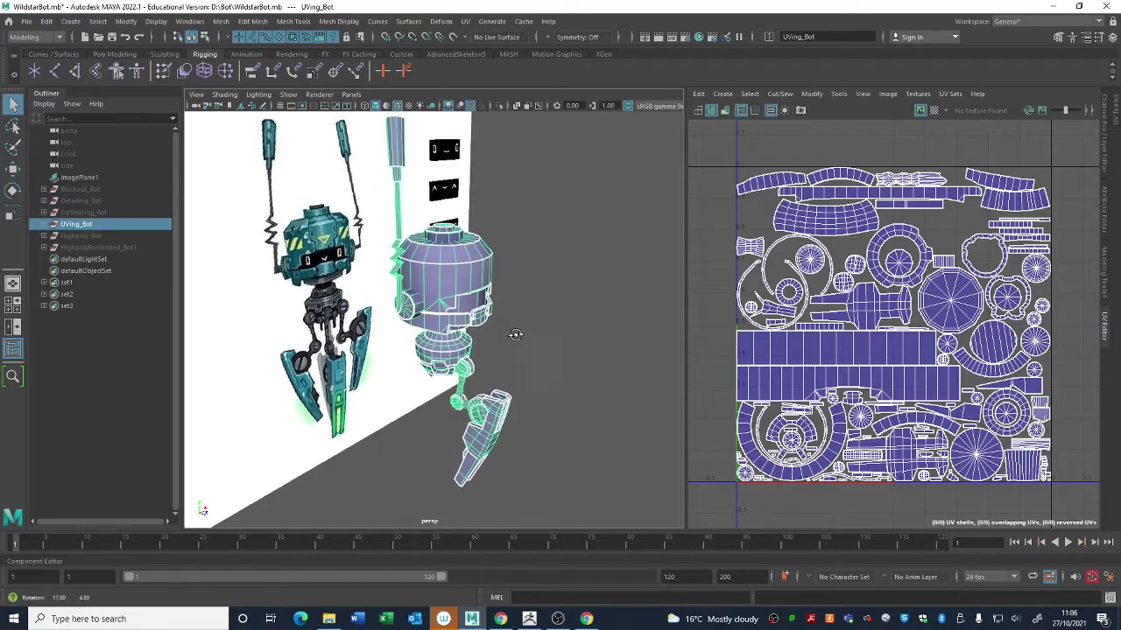
{"action": "scroll", "coordinate": [919, 337], "scroll_direction": "down", "scroll_amount": 3}
{"action": "scroll", "coordinate": [931, 343], "scroll_direction": "up", "scroll_amount": 5}
{"action": "scroll", "coordinate": [932, 343], "scroll_direction": "down", "scroll_amount": 1}
{"action": "middle_click_drag", "start_coordinate": [931, 343], "coordinate": [946, 341]}
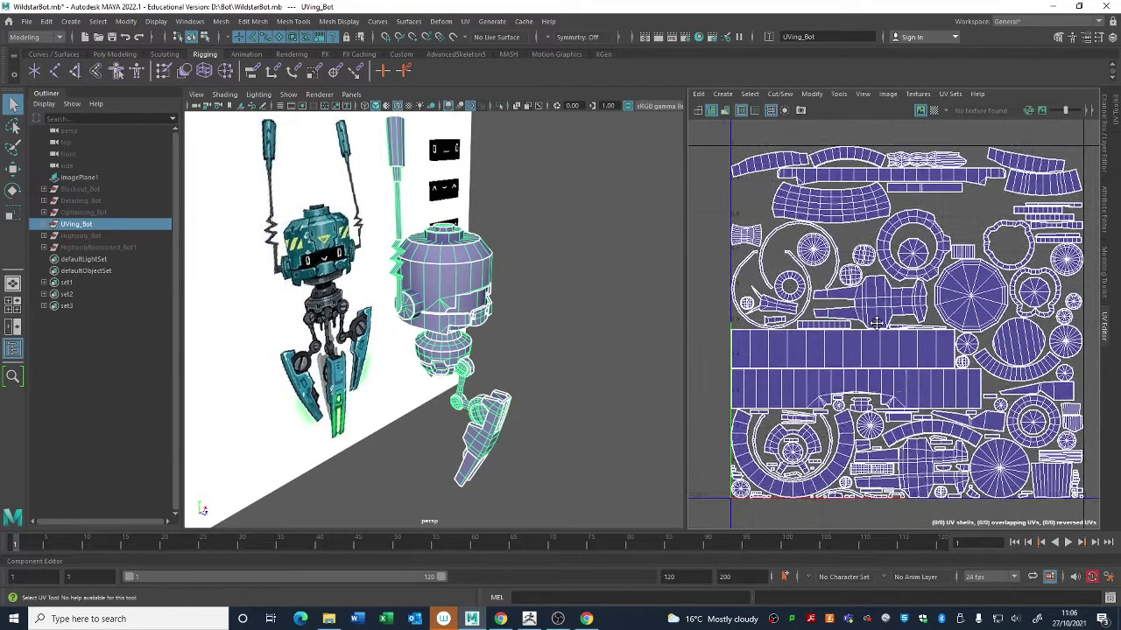
{"action": "left_click_drag", "start_coordinate": [526, 325], "coordinate": [255, 280], "text": "alt"}
{"action": "scroll", "coordinate": [429, 341], "scroll_direction": "up", "scroll_amount": 4}
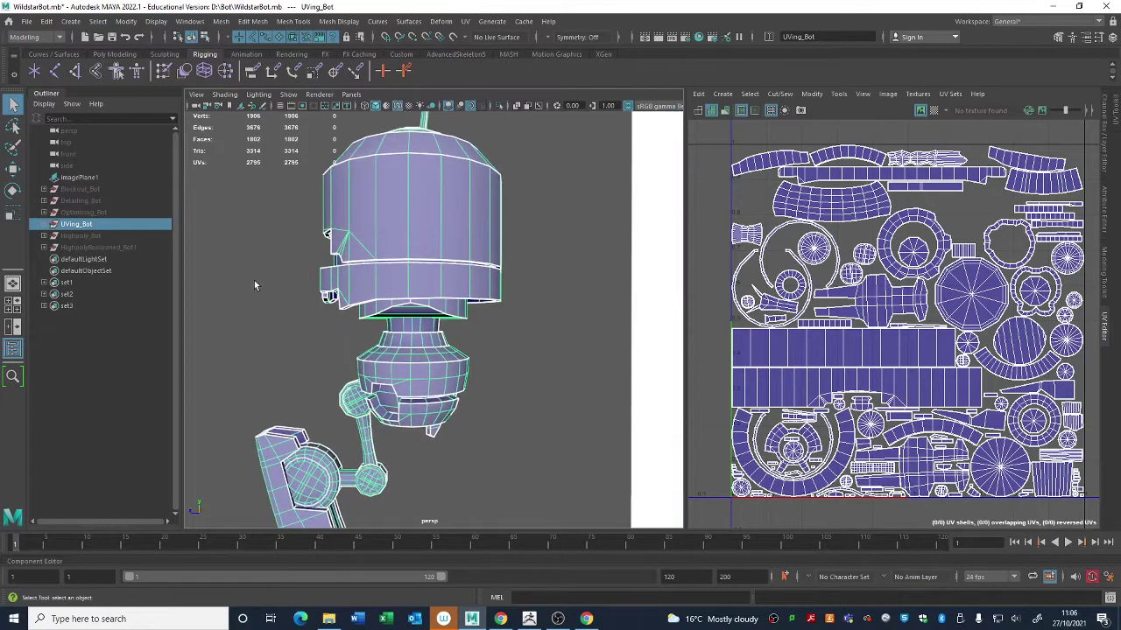
{"action": "left_click", "coordinate": [45, 224]}
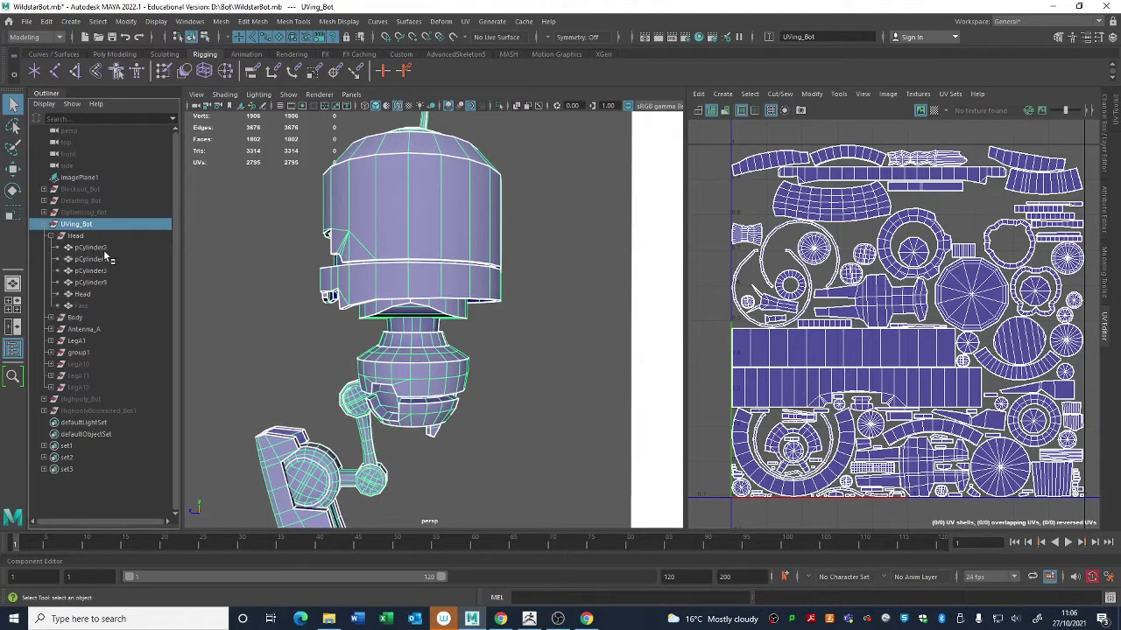
{"action": "left_click", "coordinate": [44, 224]}
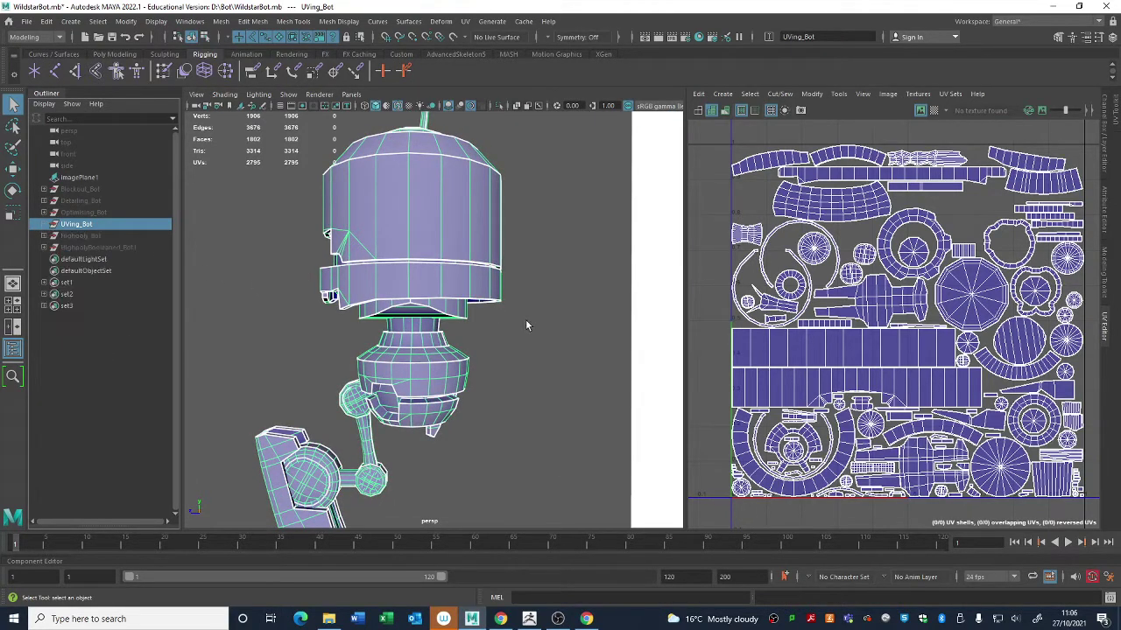
{"action": "left_click_drag", "start_coordinate": [526, 326], "coordinate": [660, 327], "text": "alt"}
{"action": "right_click_drag", "start_coordinate": [660, 327], "coordinate": [431, 302], "text": "alt"}
{"action": "left_click_drag", "start_coordinate": [430, 302], "coordinate": [478, 298], "text": "alt"}
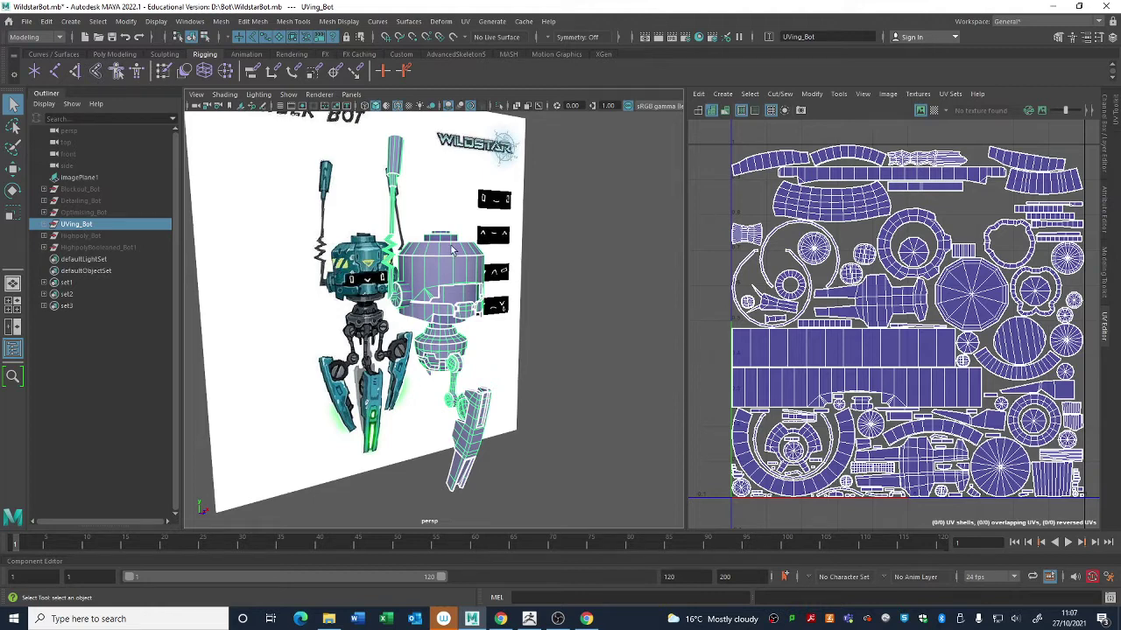
Step: Bring up the Google Meet screen-sharing notice, deselect the bot and hide the notice
{"action": "mouse_move", "coordinate": [579, 625]}
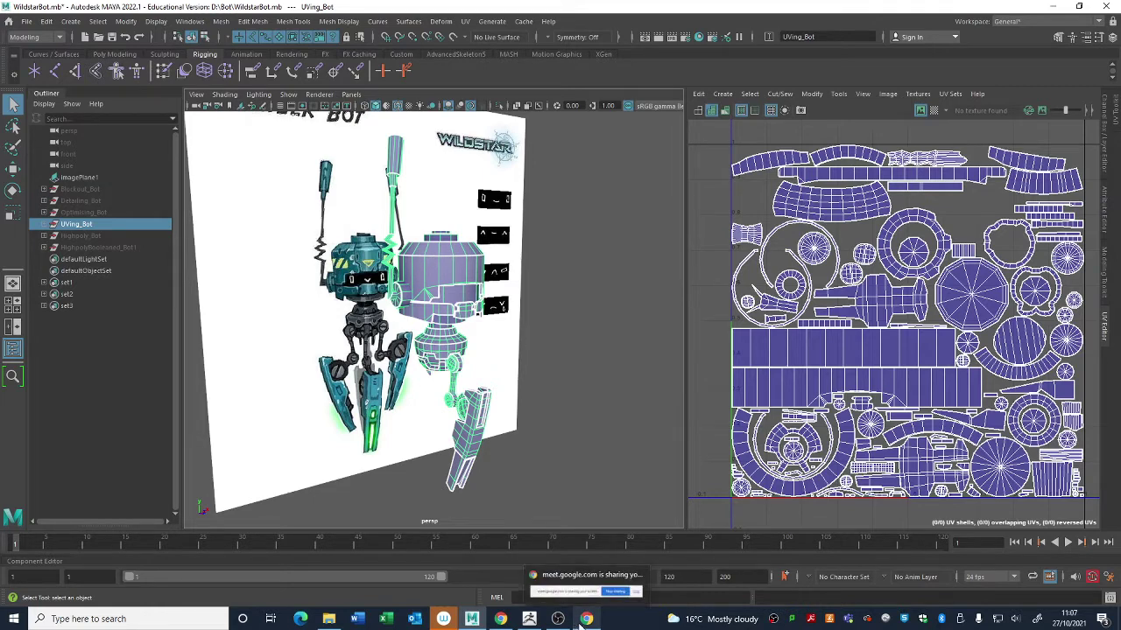
{"action": "left_click", "coordinate": [584, 590]}
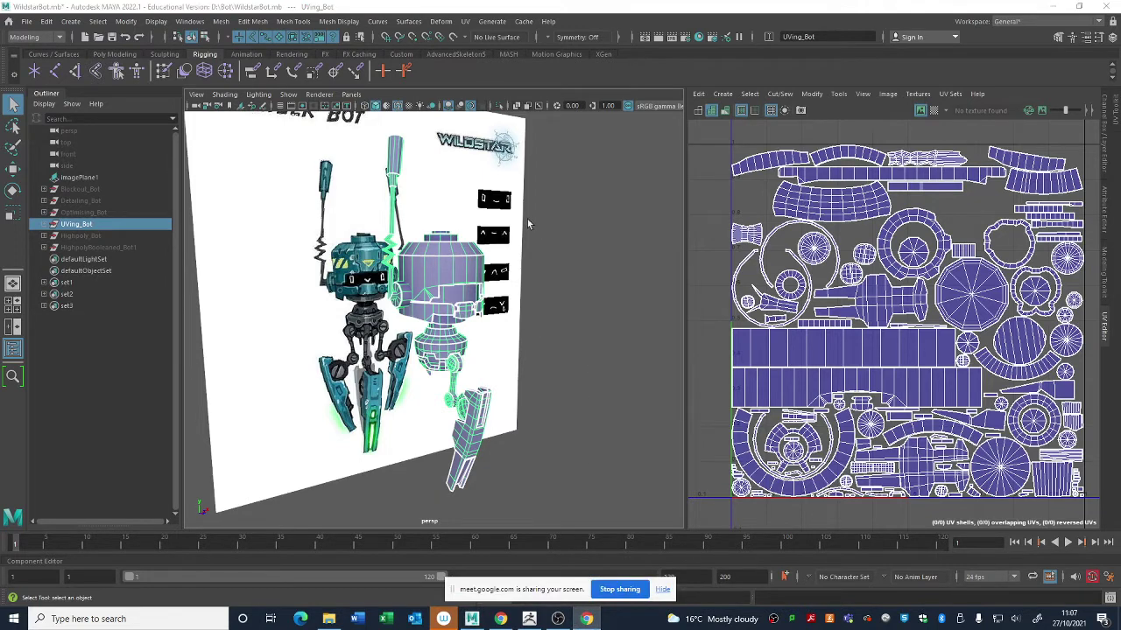
{"action": "left_click", "coordinate": [635, 408]}
{"action": "left_click", "coordinate": [665, 593]}
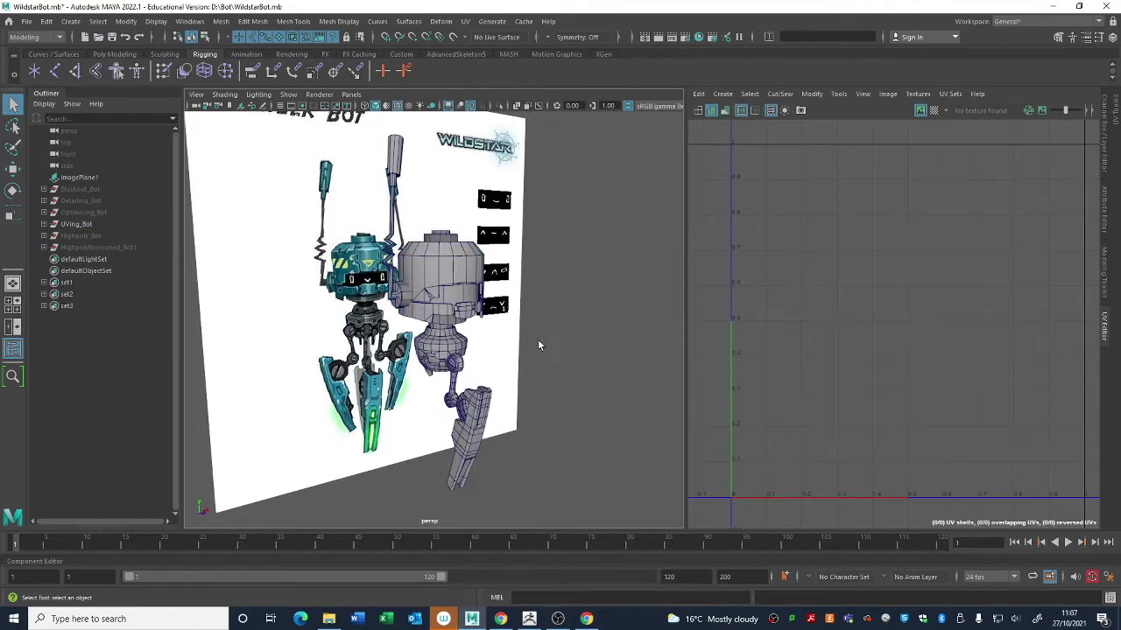
Step: Minimise Maya, launch Adobe Substance 3D Painter and close its welcome window
{"action": "left_click_drag", "start_coordinate": [540, 343], "coordinate": [518, 473], "text": "alt"}
{"action": "scroll", "coordinate": [549, 350], "scroll_direction": "up", "scroll_amount": 3}
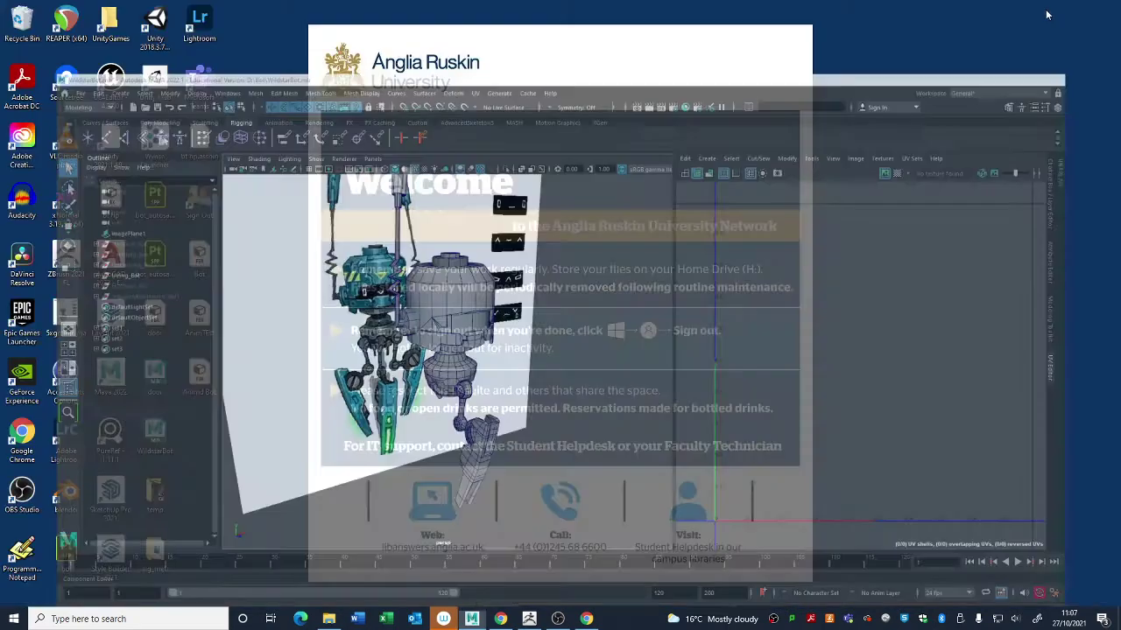
{"action": "left_click", "coordinate": [1054, 6]}
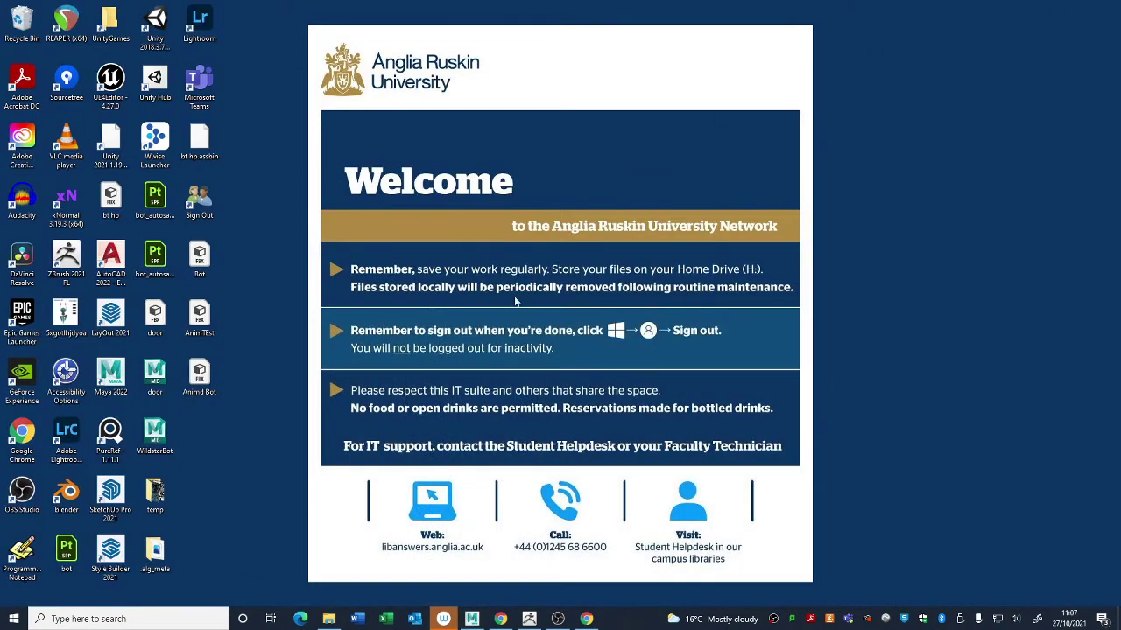
{"action": "key", "text": "super"}
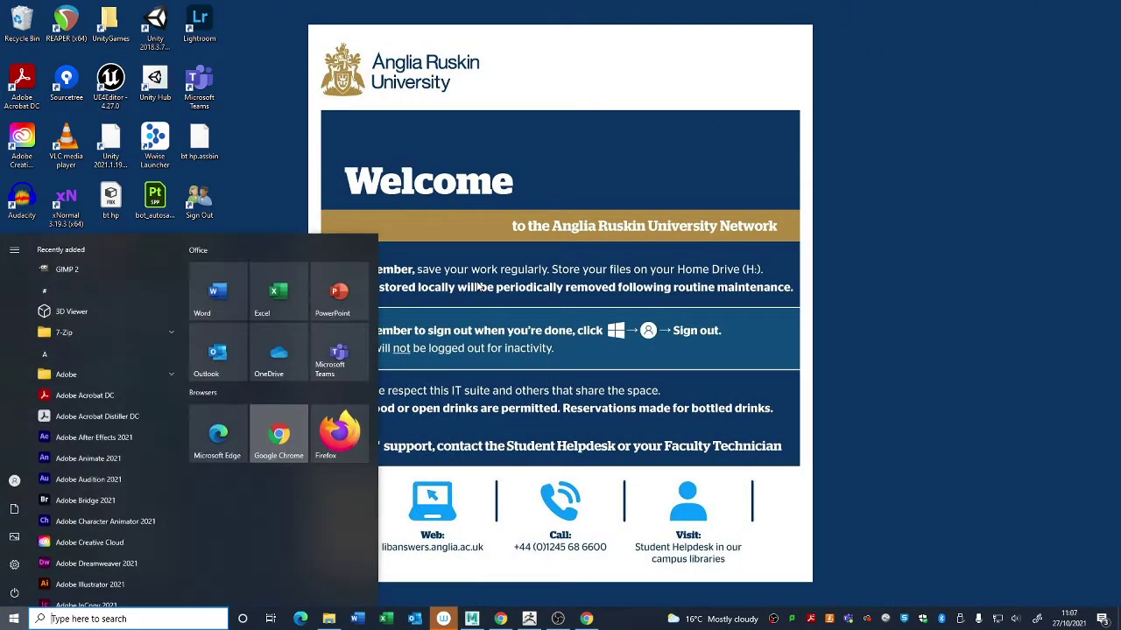
{"action": "type", "text": "subs"}
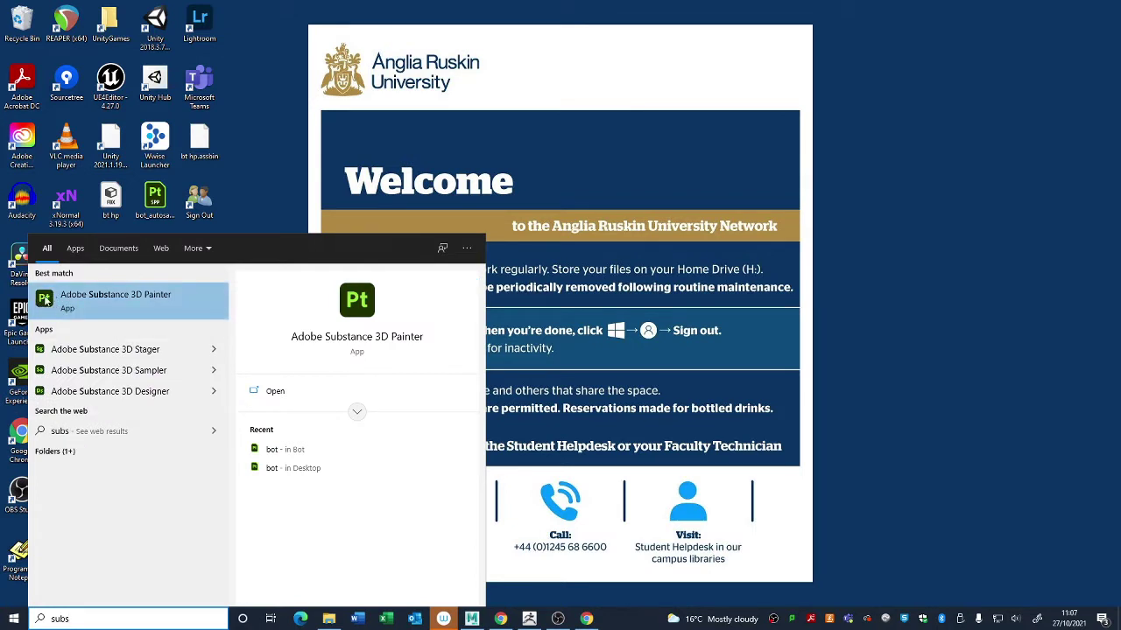
{"action": "left_click", "coordinate": [126, 299]}
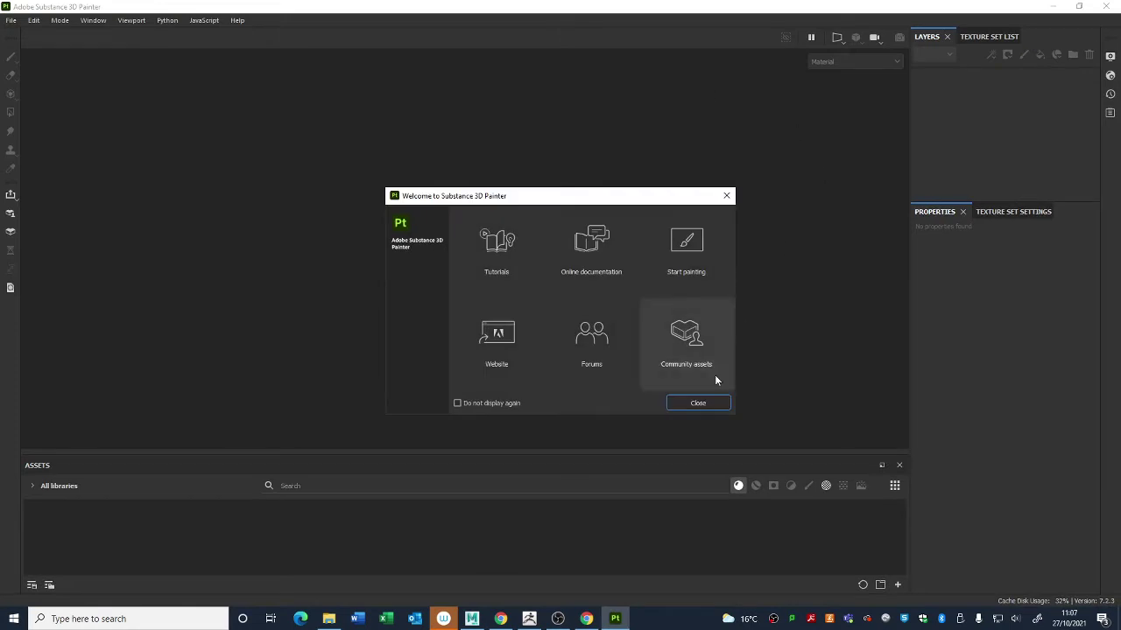
{"action": "left_click", "coordinate": [708, 405]}
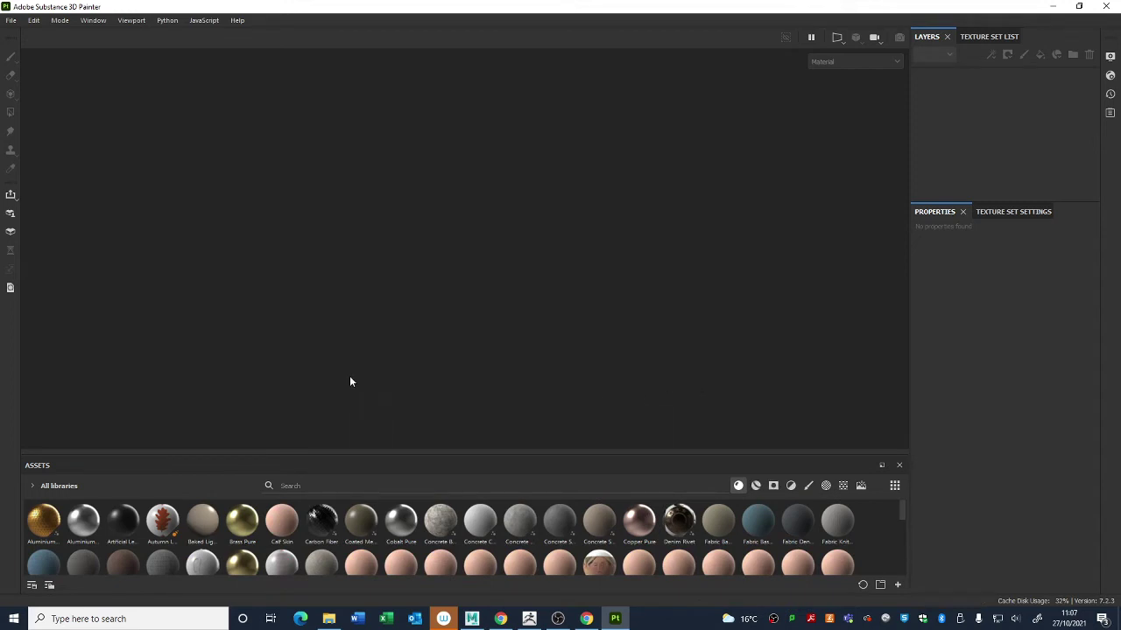
Step: Reset Substance 3D Painter's interface to its default layout
{"action": "left_click", "coordinate": [10, 20]}
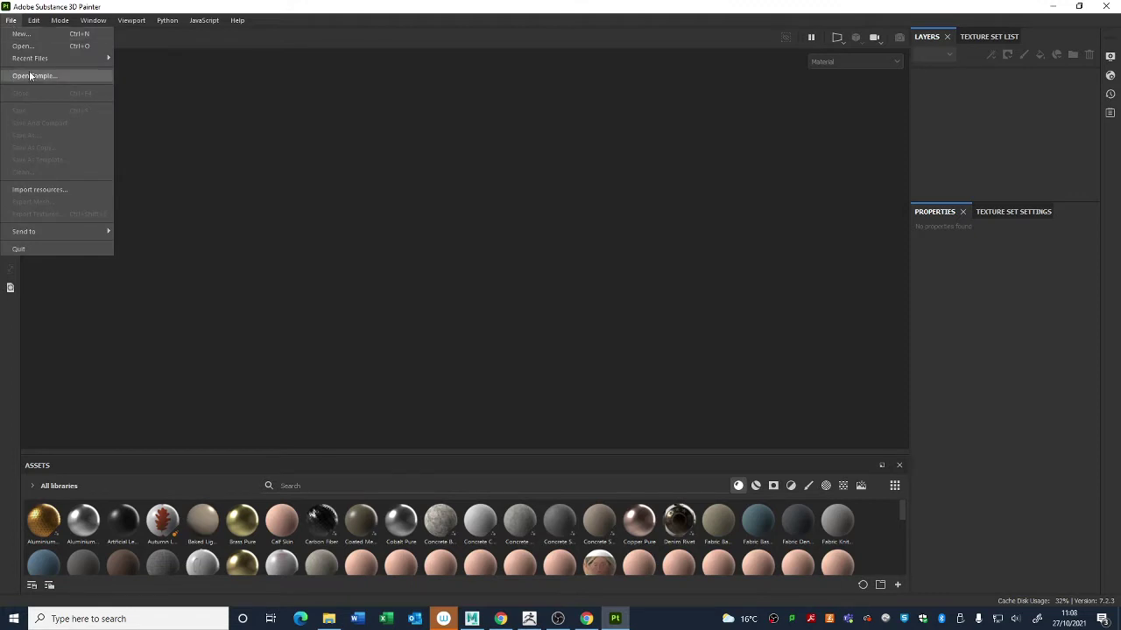
{"action": "mouse_move", "coordinate": [32, 61]}
{"action": "left_click", "coordinate": [251, 7]}
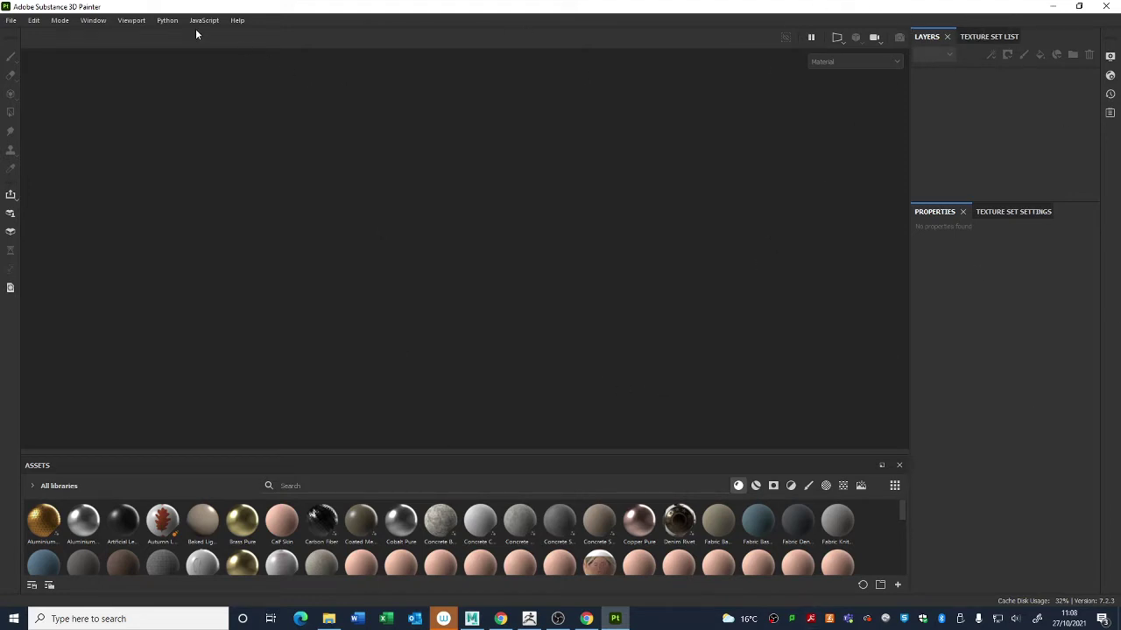
{"action": "left_click", "coordinate": [93, 20]}
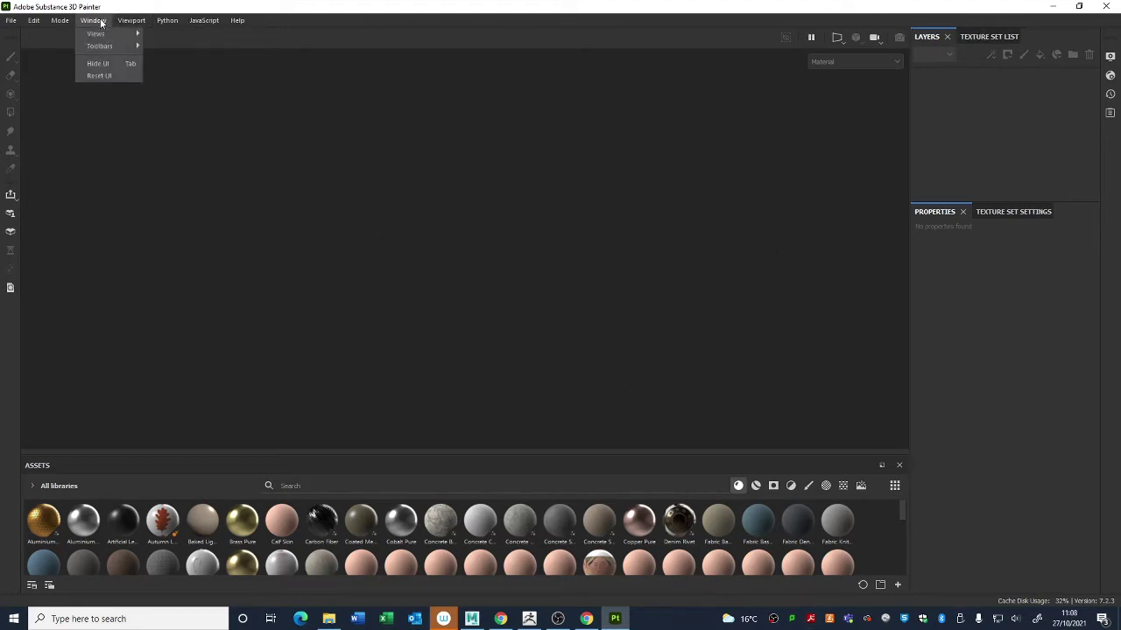
{"action": "left_click", "coordinate": [99, 75]}
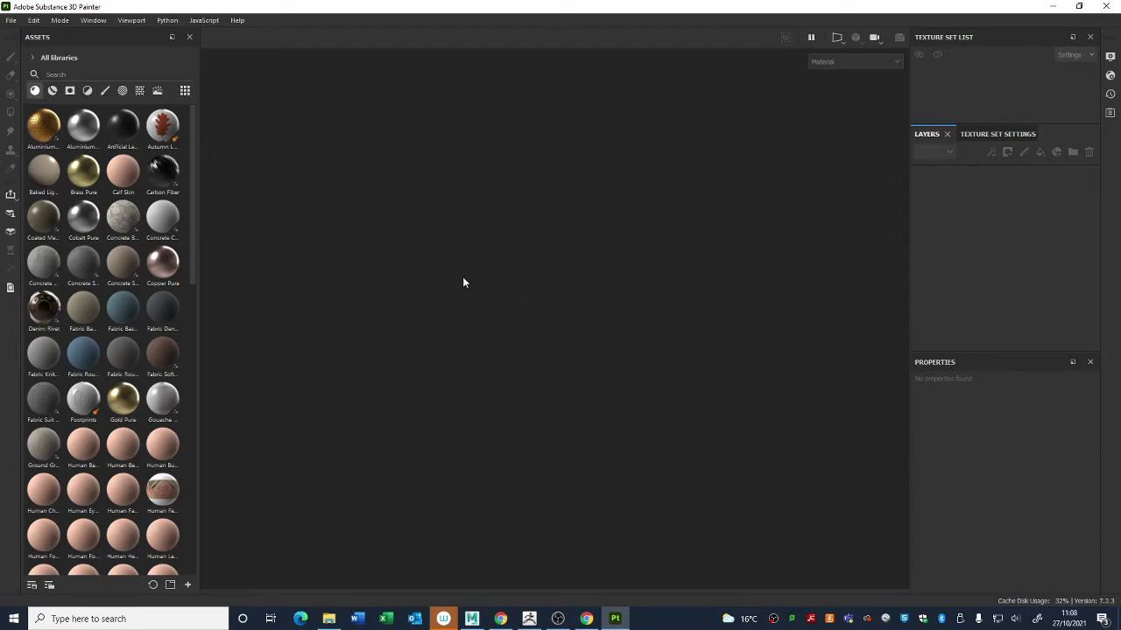
Step: Return to Maya and turn off the wireframe display on the shaded models, leaving nothing selected
{"action": "left_click", "coordinate": [472, 617]}
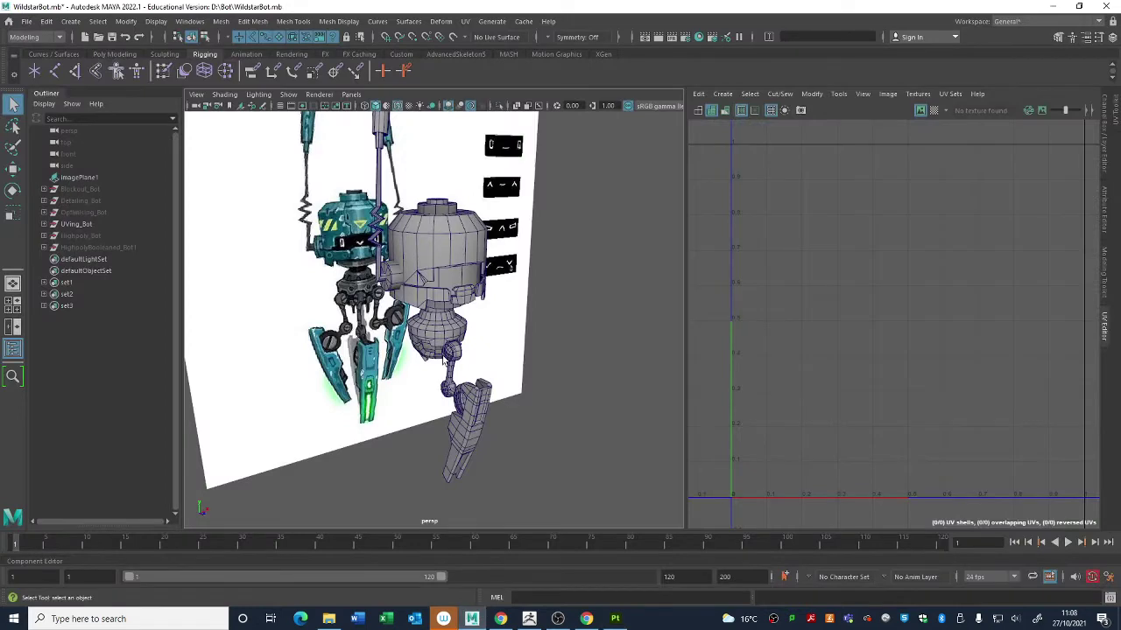
{"action": "left_click", "coordinate": [399, 105]}
{"action": "left_click_drag", "start_coordinate": [560, 289], "coordinate": [500, 345], "text": "alt"}
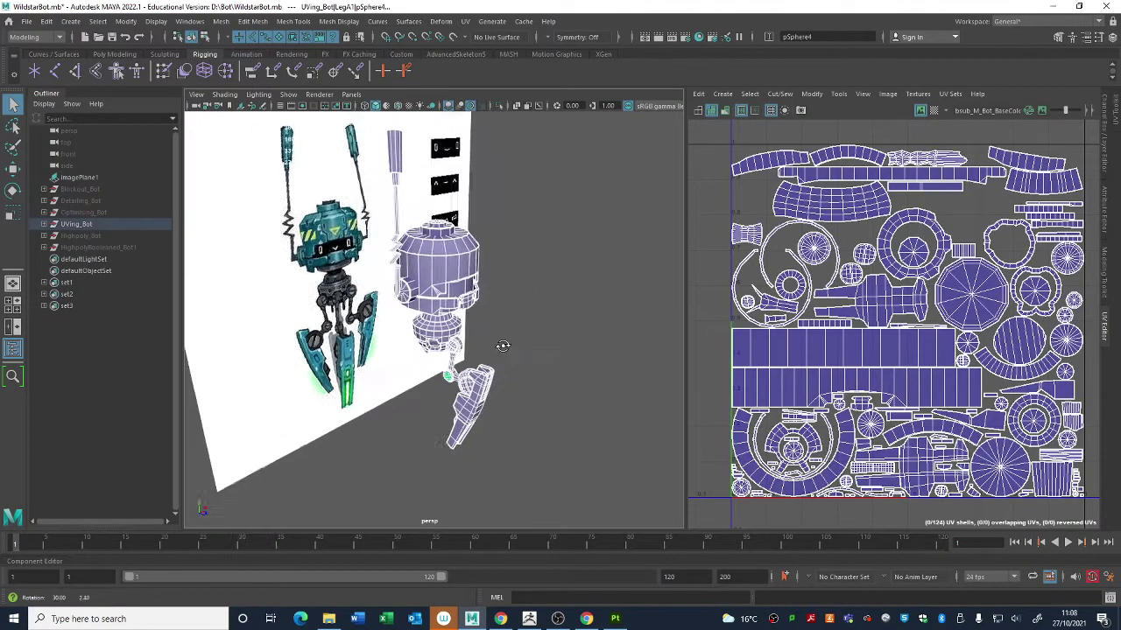
{"action": "right_click_drag", "start_coordinate": [500, 345], "coordinate": [505, 311], "text": "alt"}
{"action": "left_click_drag", "start_coordinate": [505, 311], "coordinate": [406, 426], "text": "alt"}
{"action": "left_click", "coordinate": [406, 427]}
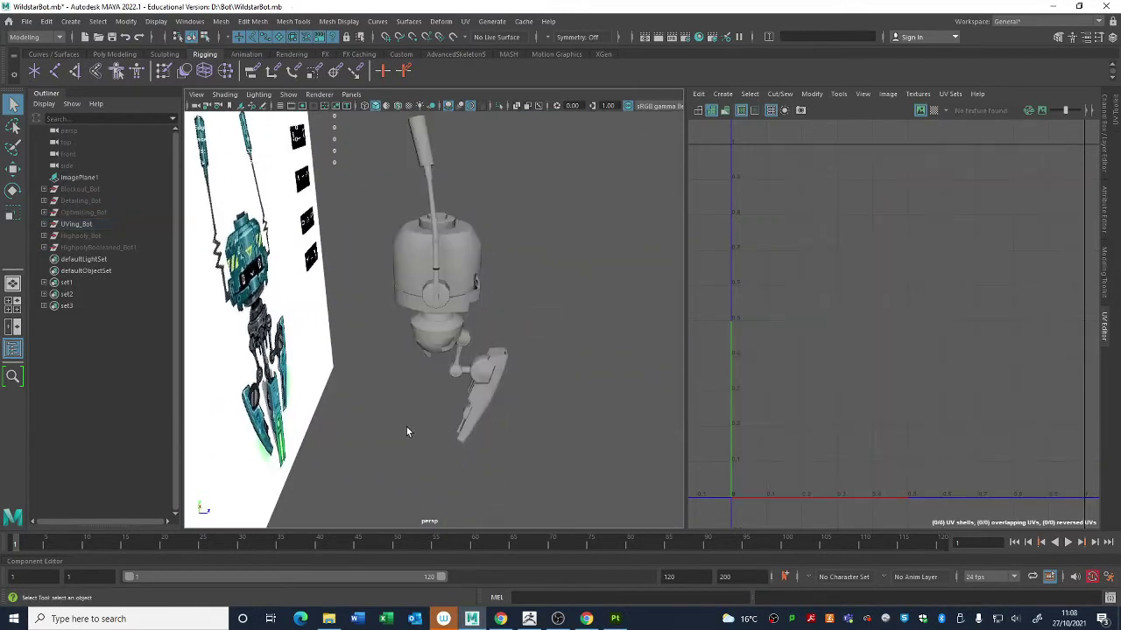
Step: Select the whole UVing_Bot group rather than its single leg sphere
{"action": "left_click", "coordinate": [43, 224]}
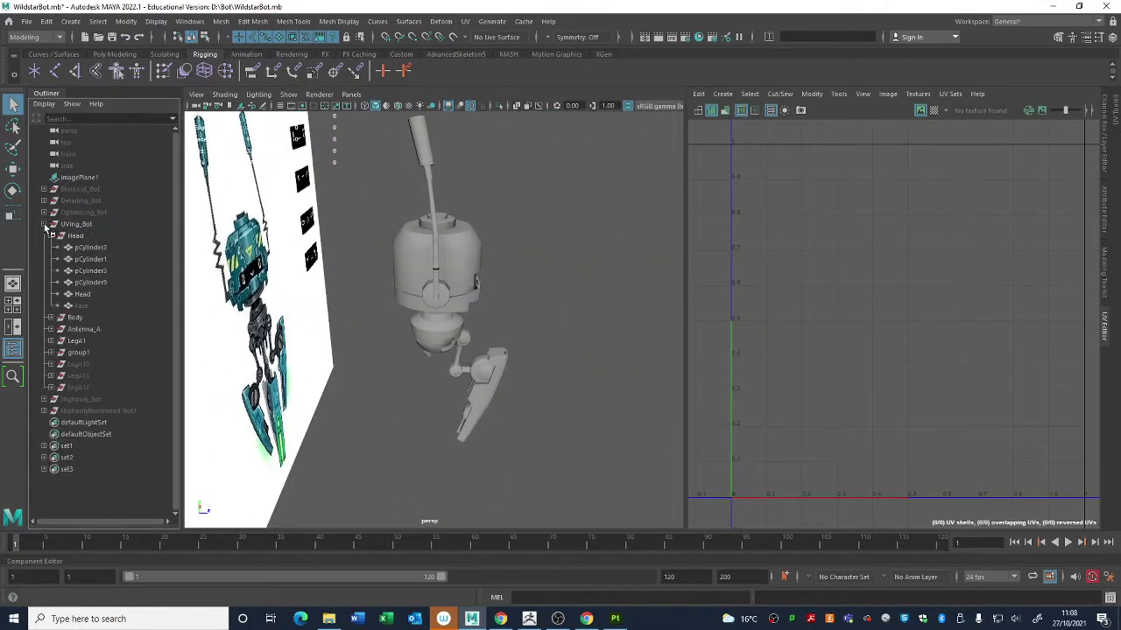
{"action": "left_click", "coordinate": [43, 224]}
{"action": "left_click", "coordinate": [76, 224]}
{"action": "left_click_drag", "start_coordinate": [442, 293], "coordinate": [438, 323], "text": "alt"}
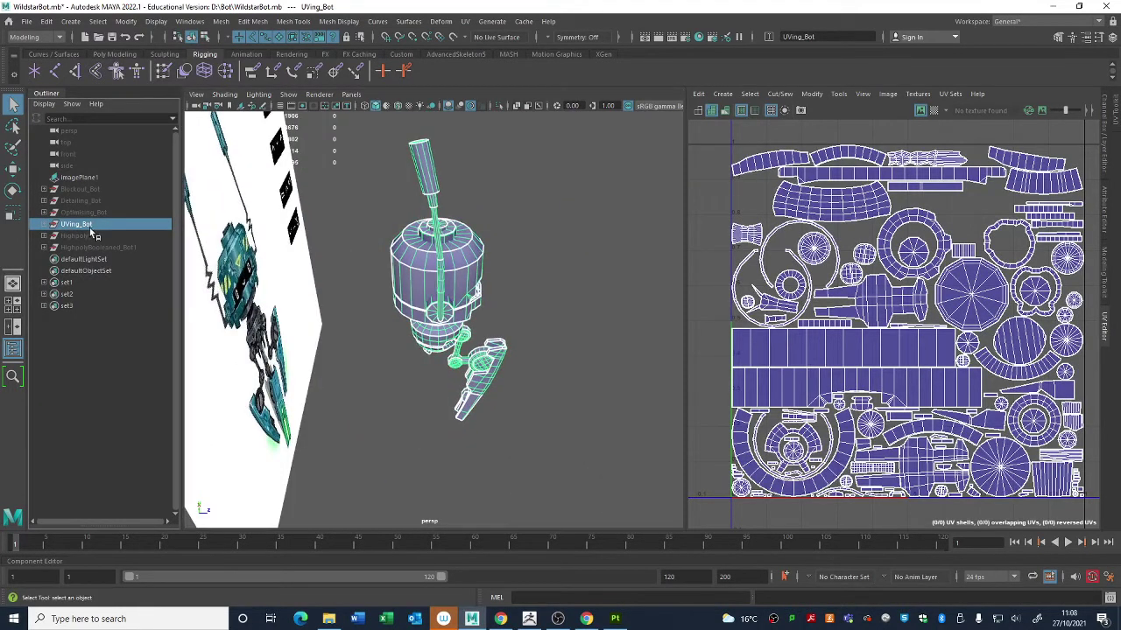
{"action": "left_click_drag", "start_coordinate": [348, 443], "coordinate": [417, 375]}
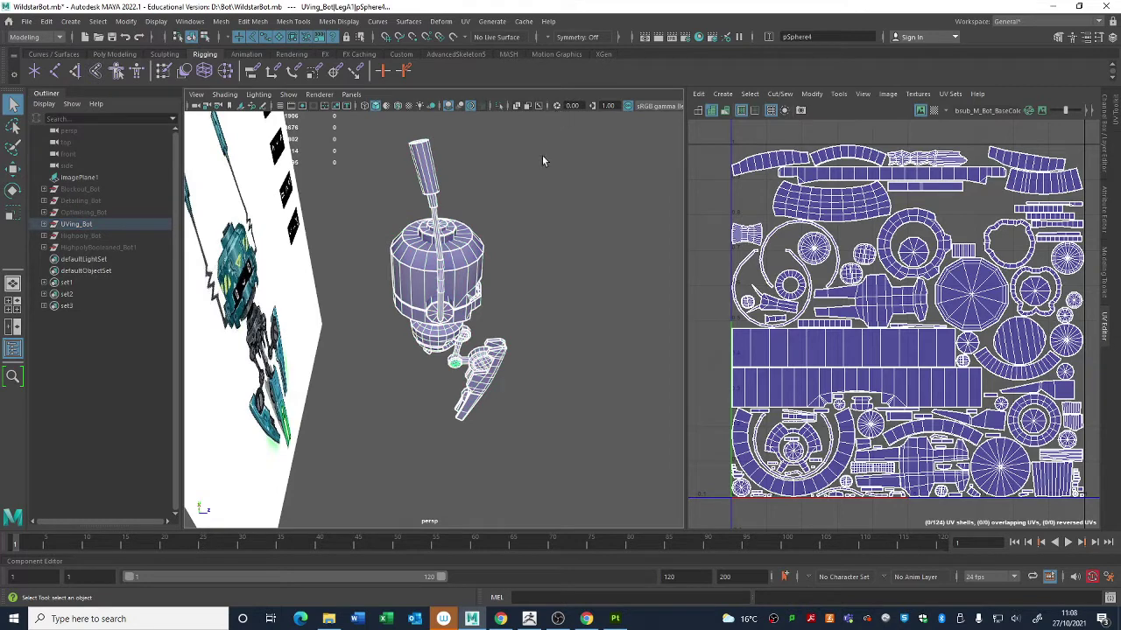
{"action": "left_click", "coordinate": [79, 225]}
{"action": "left_click_drag", "start_coordinate": [431, 331], "coordinate": [332, 324], "text": "alt"}
Step: Start exporting the selected UVing_Bot group, keeping FBX export as the file type
{"action": "left_click", "coordinate": [27, 21]}
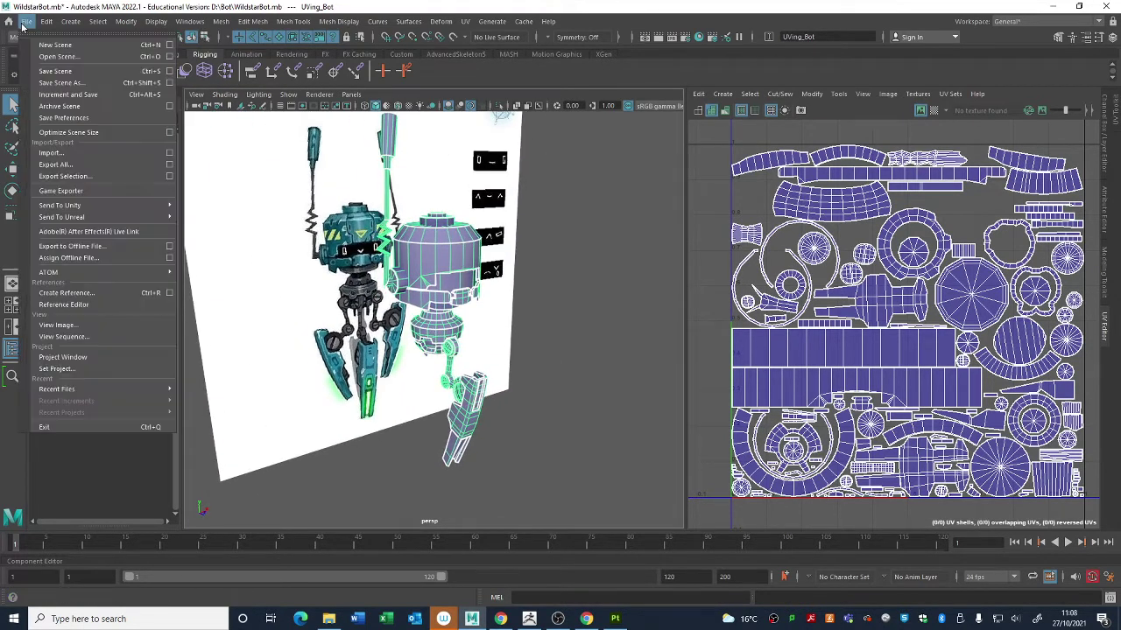
{"action": "left_click", "coordinate": [64, 177]}
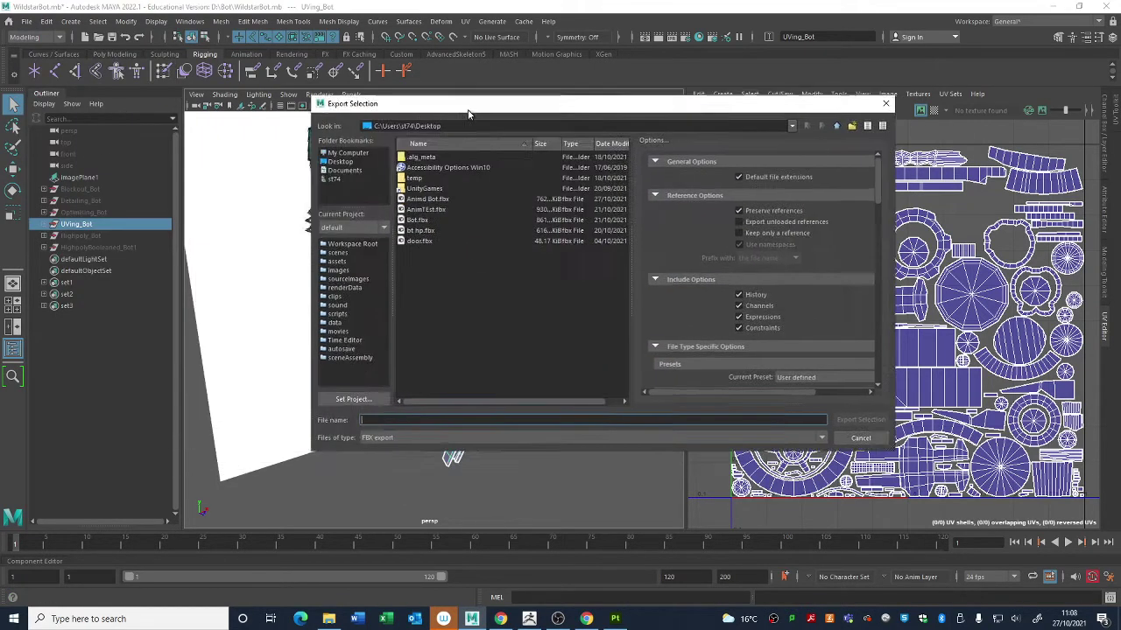
{"action": "left_click", "coordinate": [387, 439]}
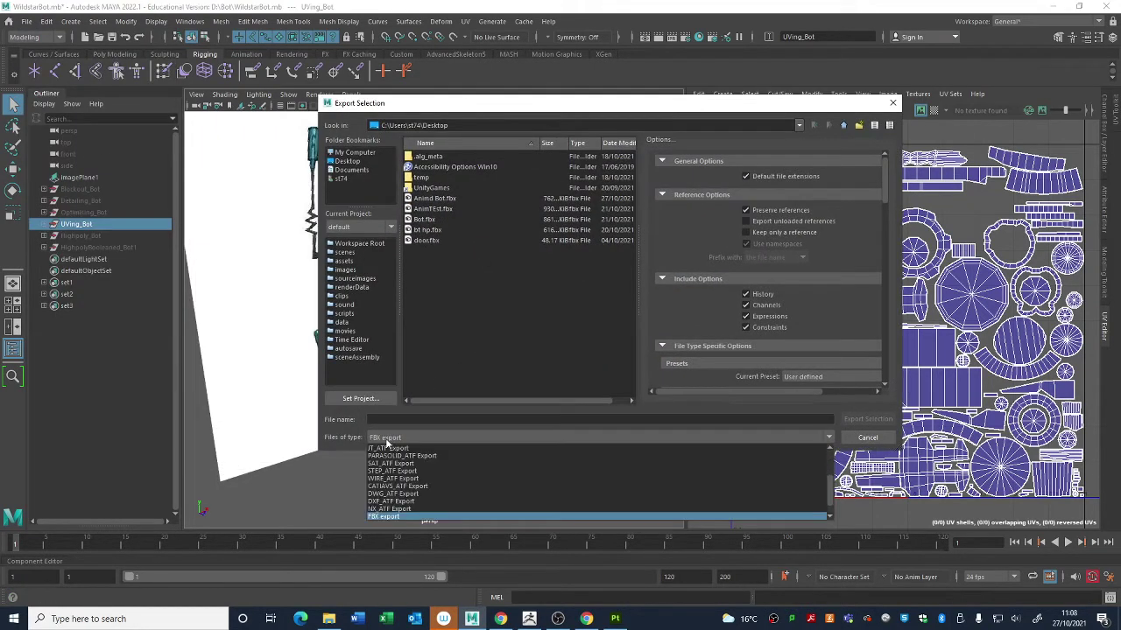
{"action": "left_click", "coordinate": [373, 440]}
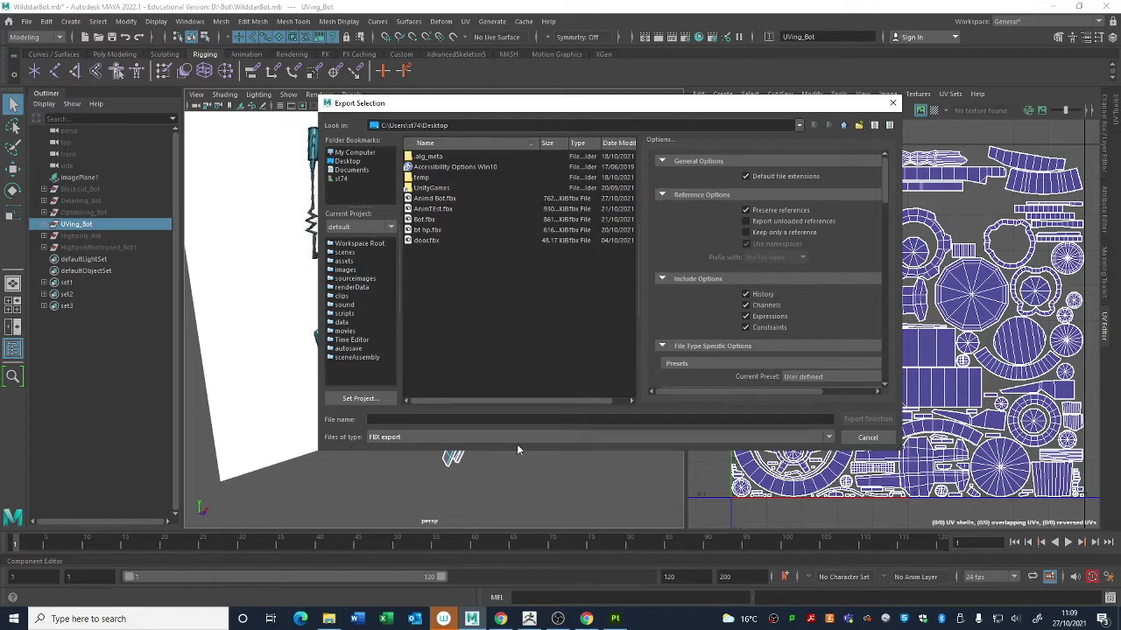
Step: Try OBJexport as the export file type and return to FBX export
{"action": "left_click", "coordinate": [484, 439]}
{"action": "left_click", "coordinate": [421, 520]}
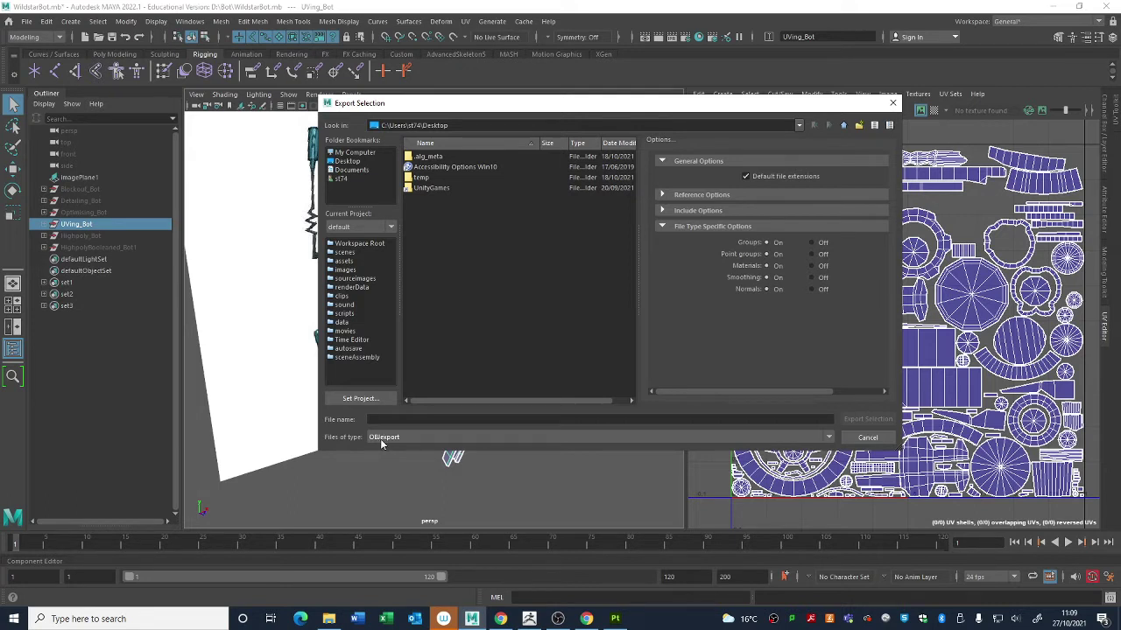
{"action": "left_click", "coordinate": [384, 437]}
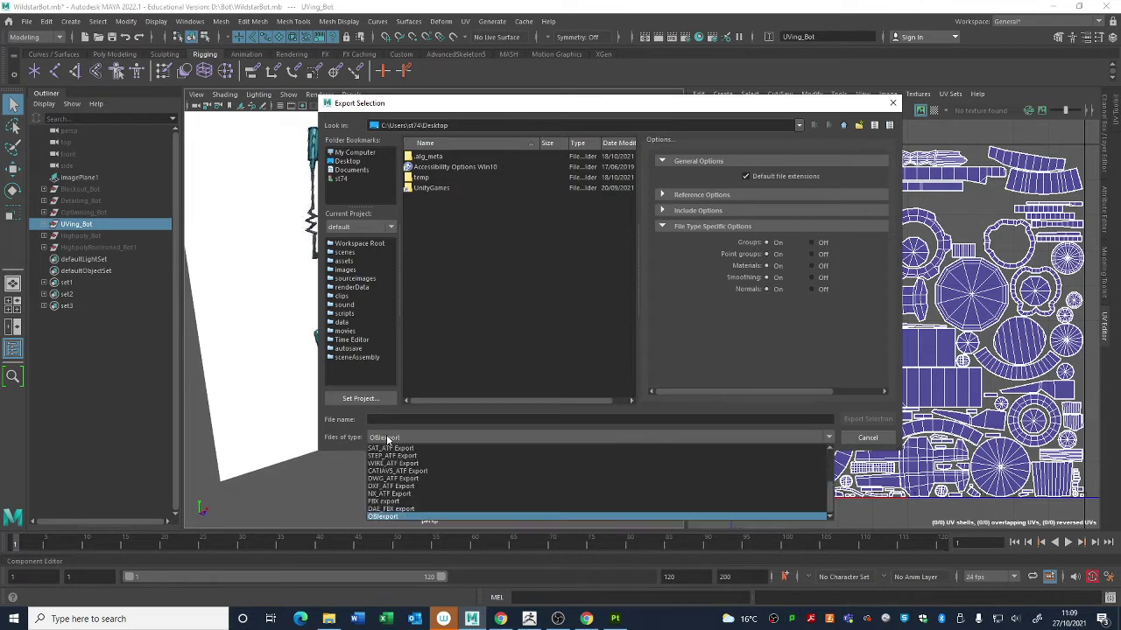
{"action": "scroll", "coordinate": [389, 459], "scroll_direction": "up", "scroll_amount": 3}
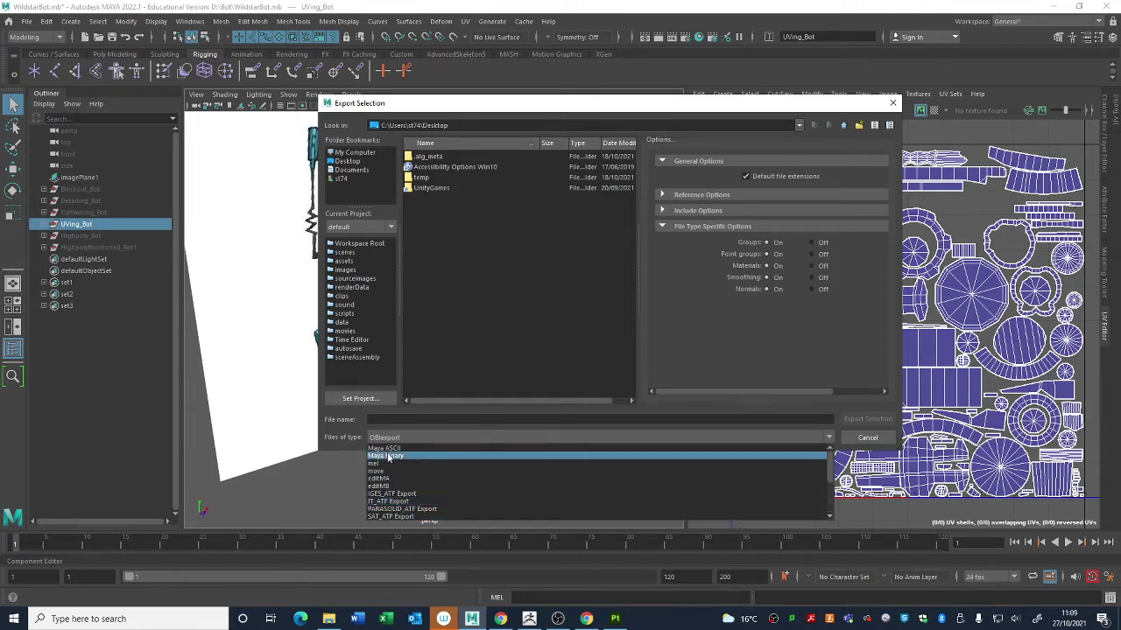
{"action": "left_click", "coordinate": [393, 500]}
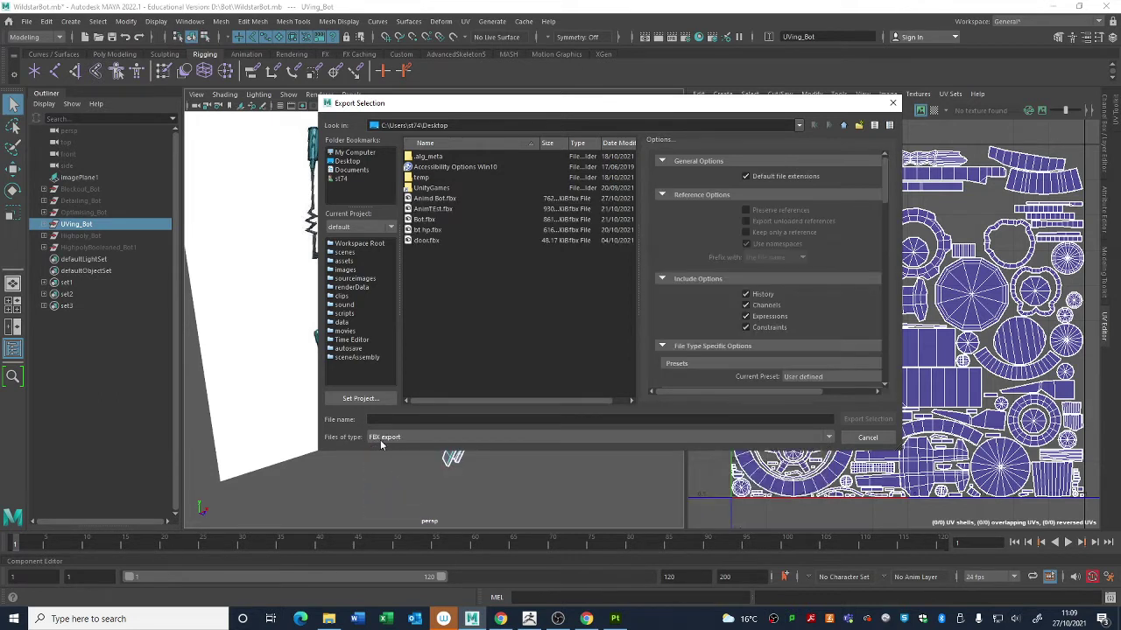
Step: Choose the Desktop as the export location and name the file TEST
{"action": "left_click", "coordinate": [352, 162]}
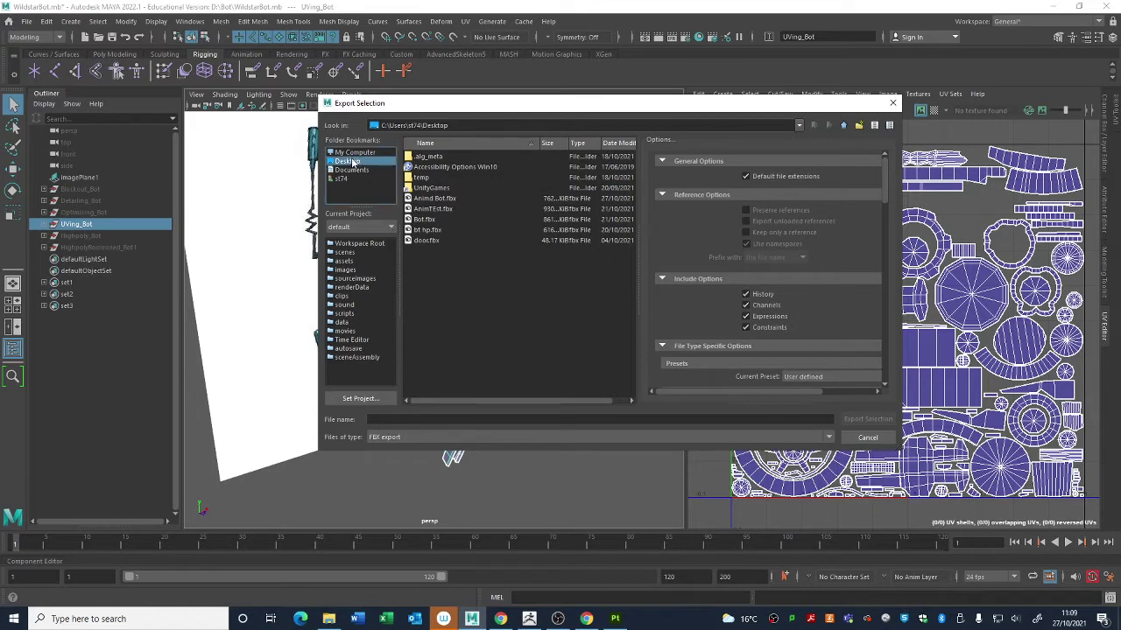
{"action": "left_click", "coordinate": [432, 420]}
{"action": "type", "text": "ILS"}
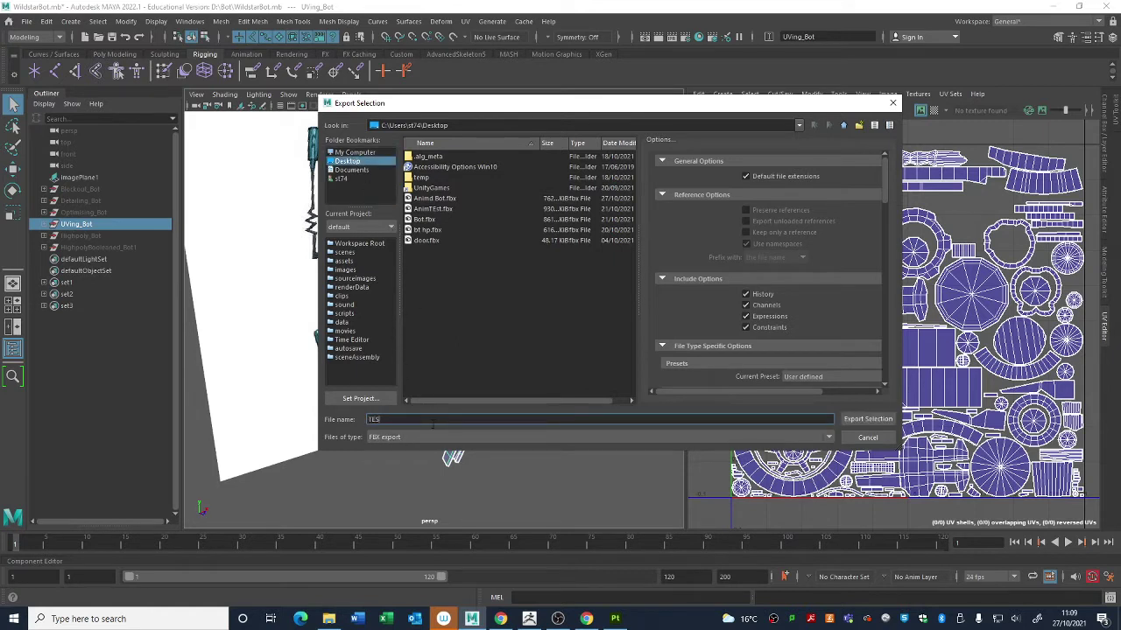
Step: Review the general, reference, include and geometry options for the FBX export, toggling Smooth Mesh on and back off
{"action": "scroll", "coordinate": [800, 264], "scroll_direction": "down", "scroll_amount": 4}
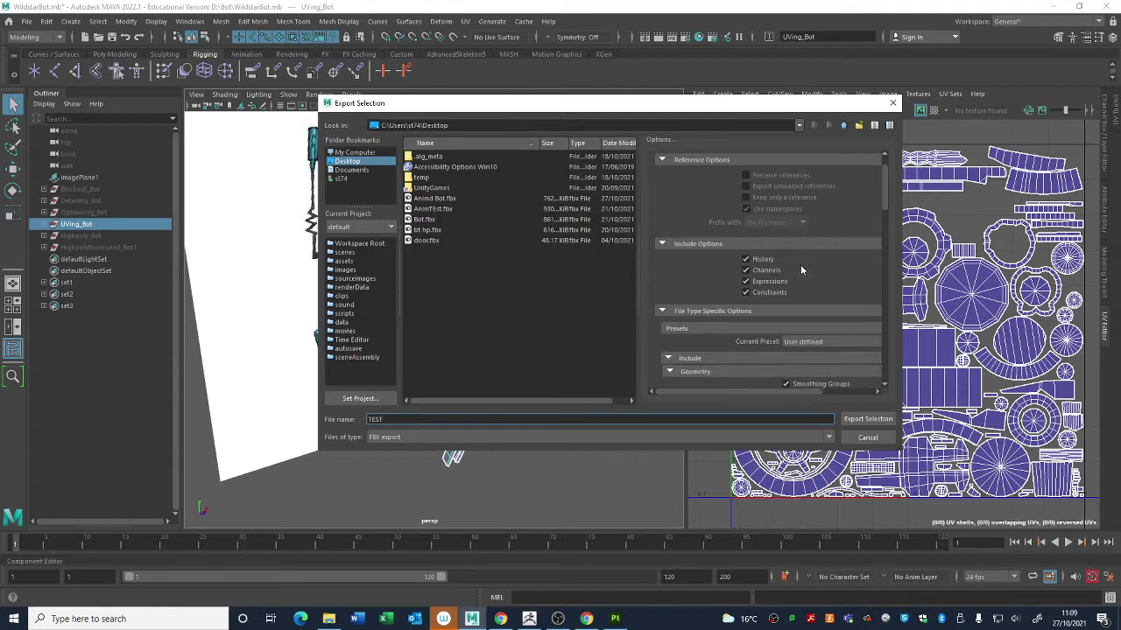
{"action": "scroll", "coordinate": [880, 232], "scroll_direction": "down", "scroll_amount": 1}
{"action": "scroll", "coordinate": [876, 350], "scroll_direction": "up", "scroll_amount": 6}
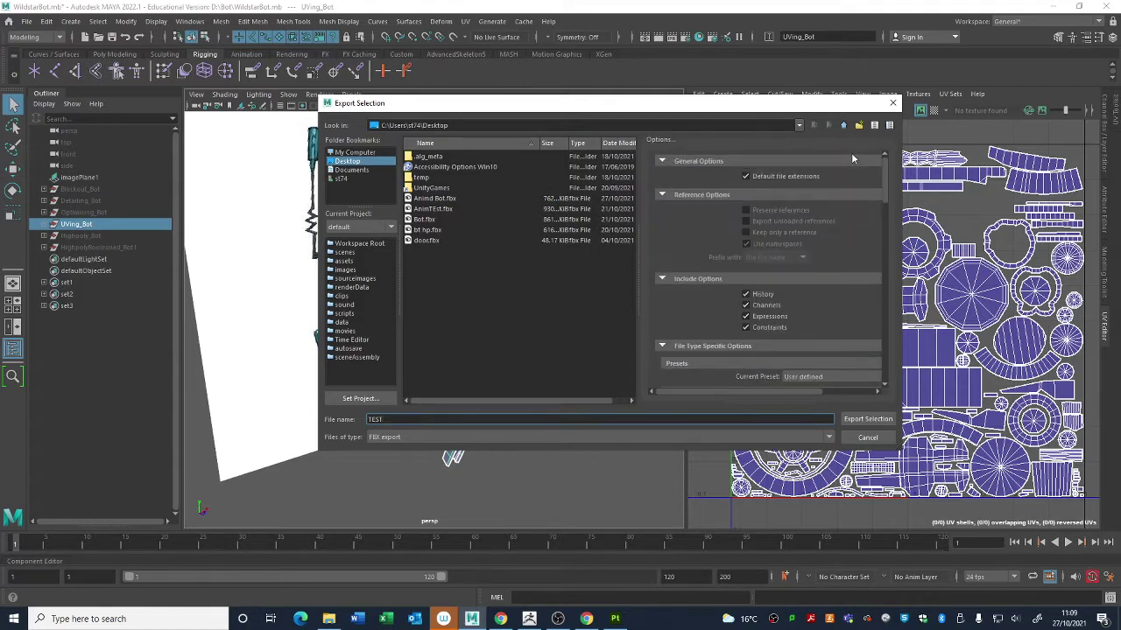
{"action": "scroll", "coordinate": [795, 227], "scroll_direction": "down", "scroll_amount": 3}
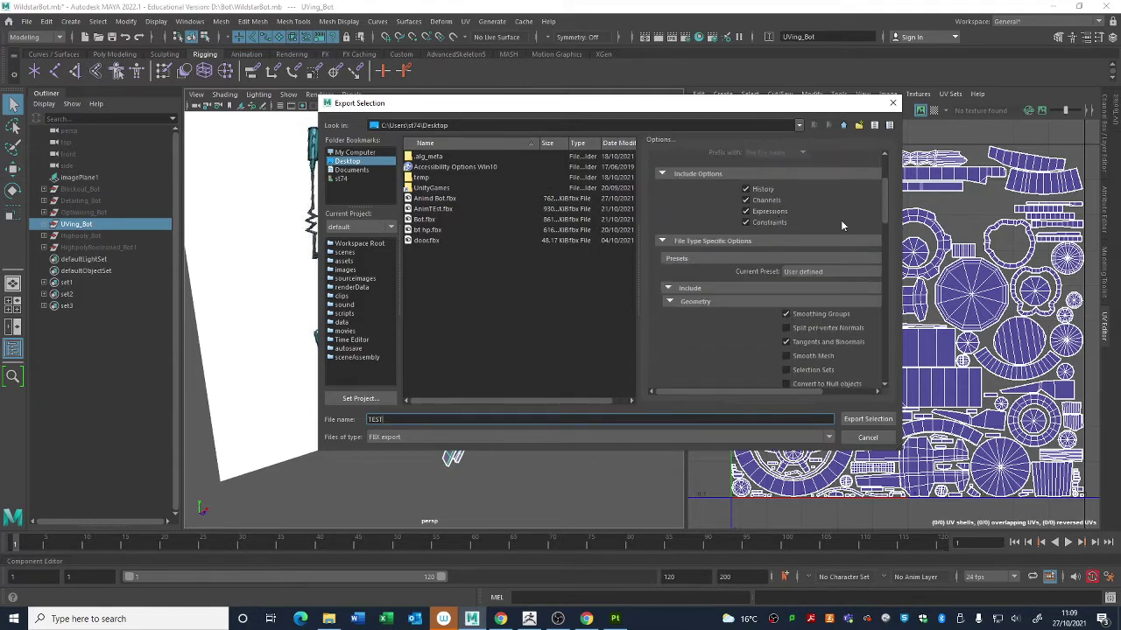
{"action": "scroll", "coordinate": [830, 253], "scroll_direction": "down", "scroll_amount": 3}
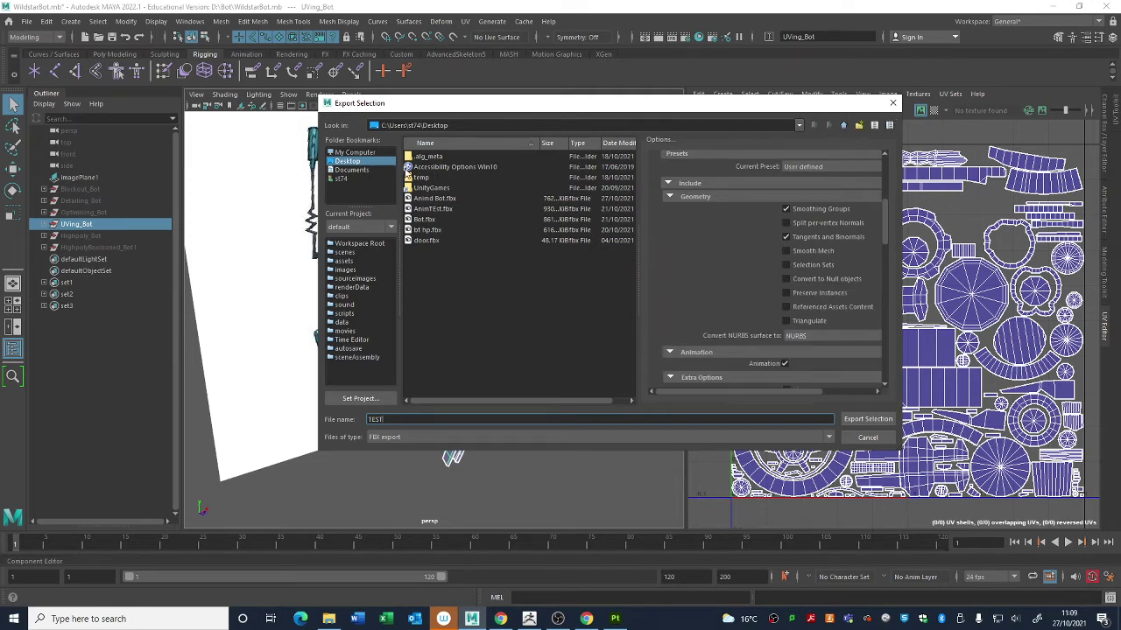
{"action": "scroll", "coordinate": [775, 212], "scroll_direction": "up", "scroll_amount": 3}
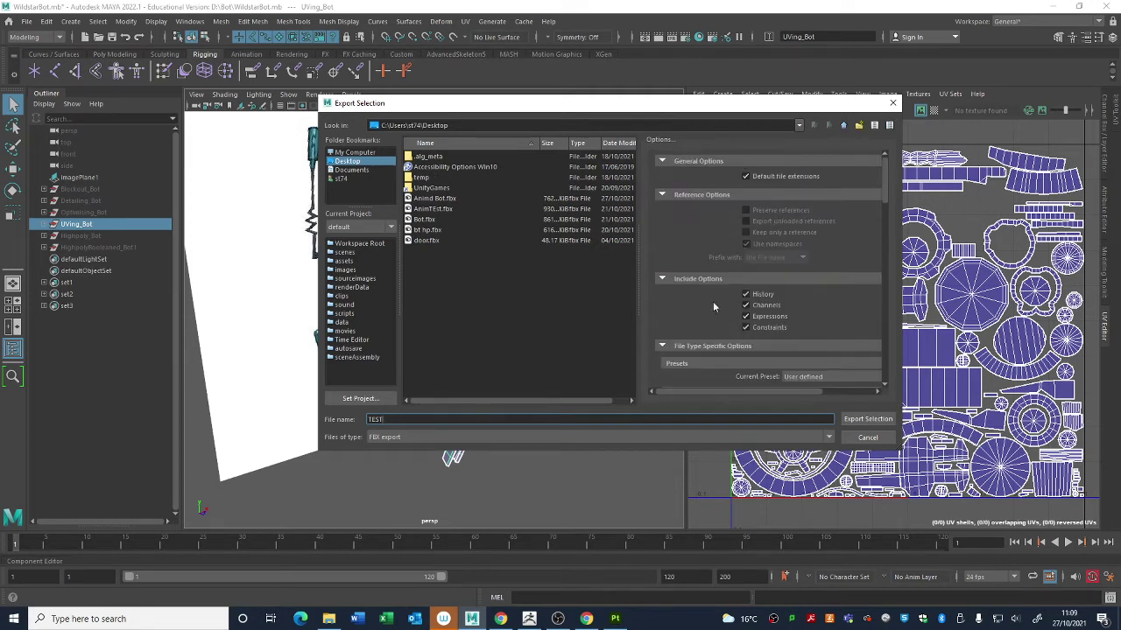
{"action": "scroll", "coordinate": [779, 319], "scroll_direction": "down", "scroll_amount": 3}
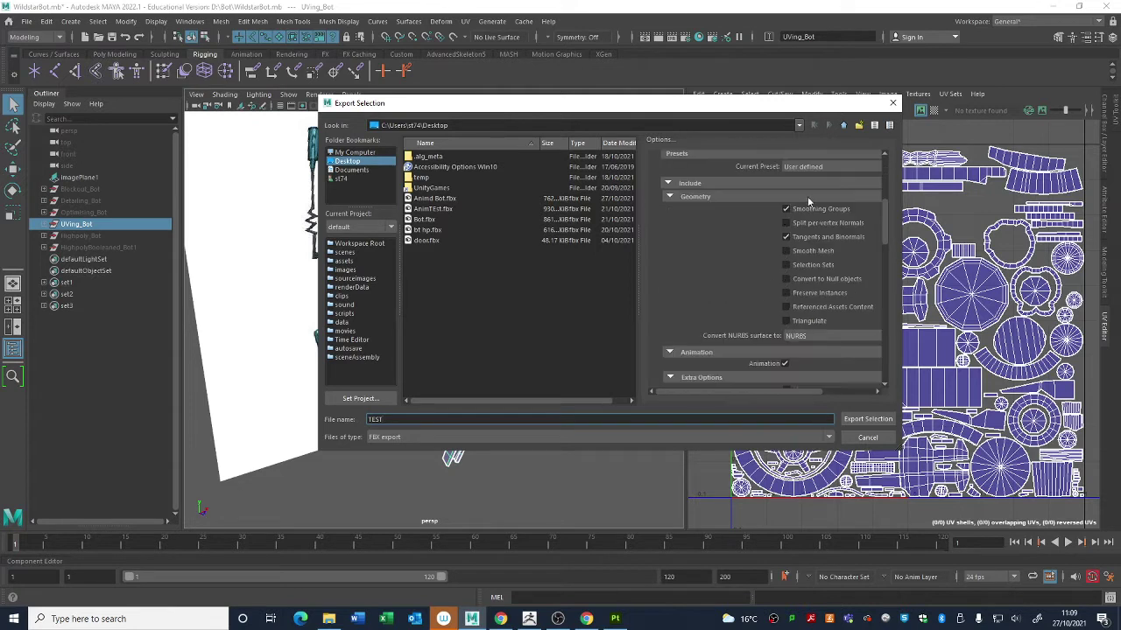
{"action": "left_click", "coordinate": [786, 250]}
{"action": "left_click", "coordinate": [786, 252]}
Step: Turn off Animation in the FBX options and export the selected UVing_Bot group as TEST
{"action": "left_click_drag", "start_coordinate": [886, 233], "coordinate": [875, 258]}
{"action": "left_click", "coordinate": [785, 214]}
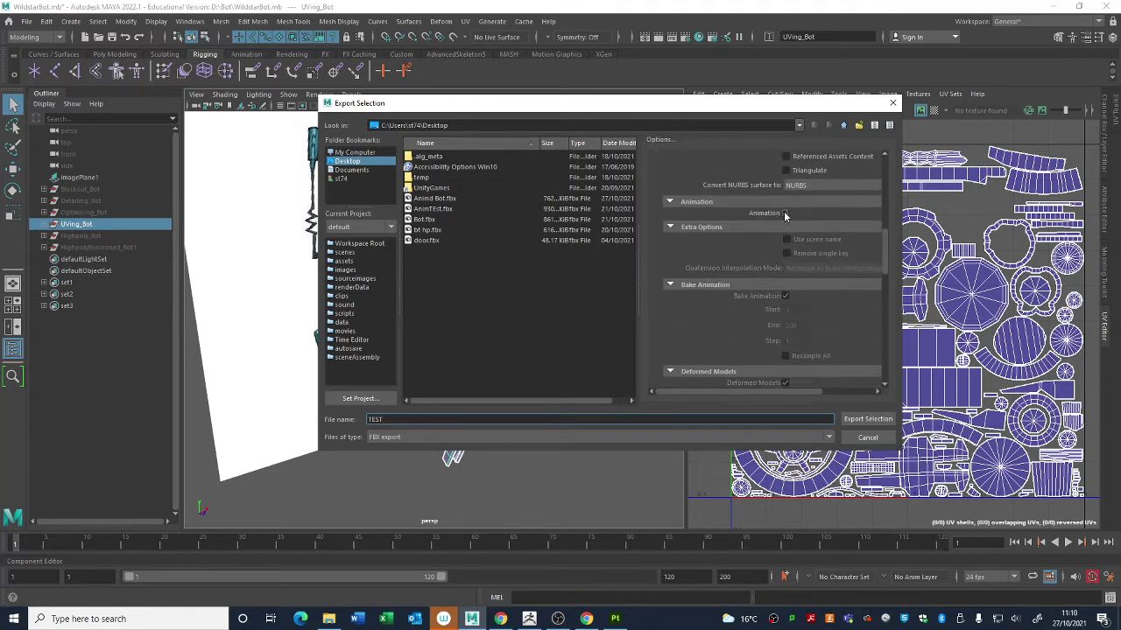
{"action": "left_click_drag", "start_coordinate": [886, 241], "coordinate": [876, 313]}
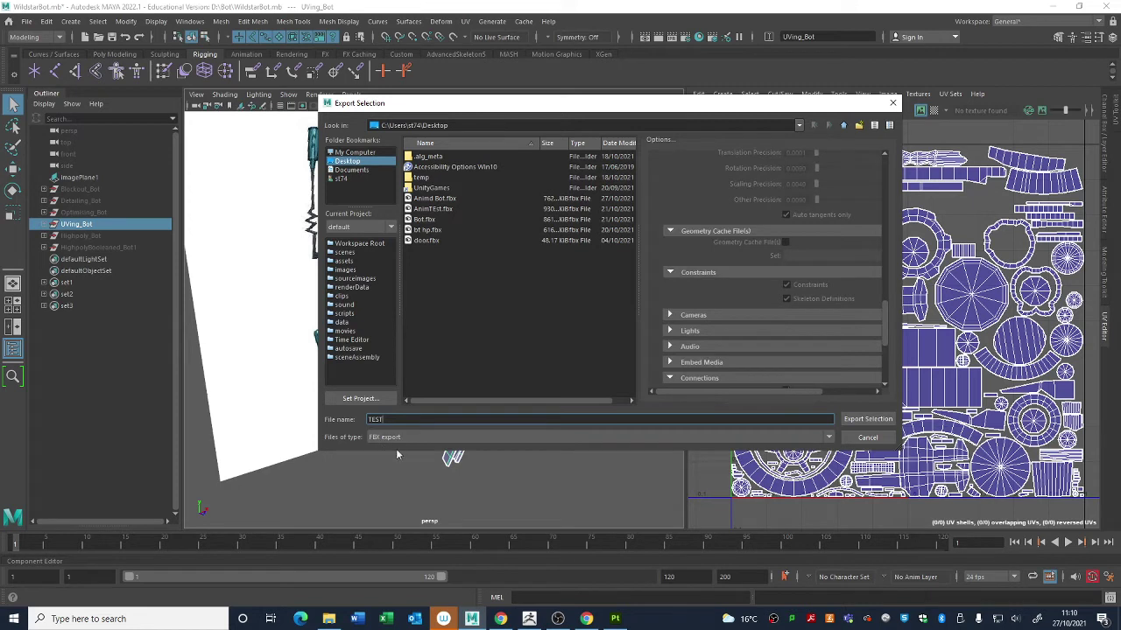
{"action": "scroll", "coordinate": [820, 265], "scroll_direction": "up", "scroll_amount": 10}
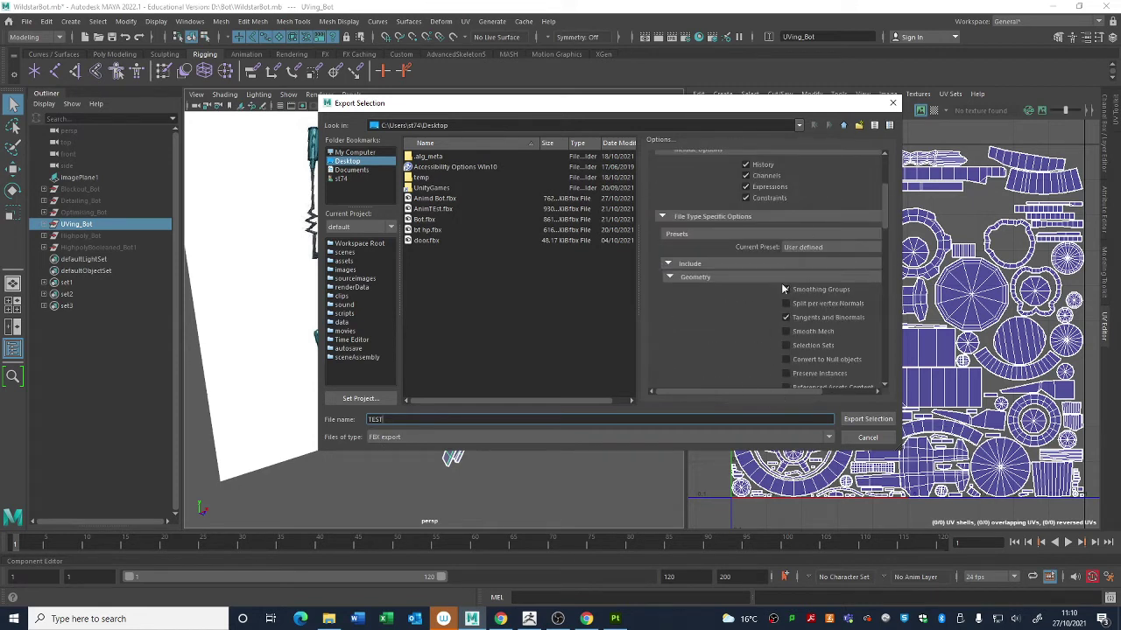
{"action": "double_click", "coordinate": [376, 419]}
{"action": "left_click", "coordinate": [868, 420]}
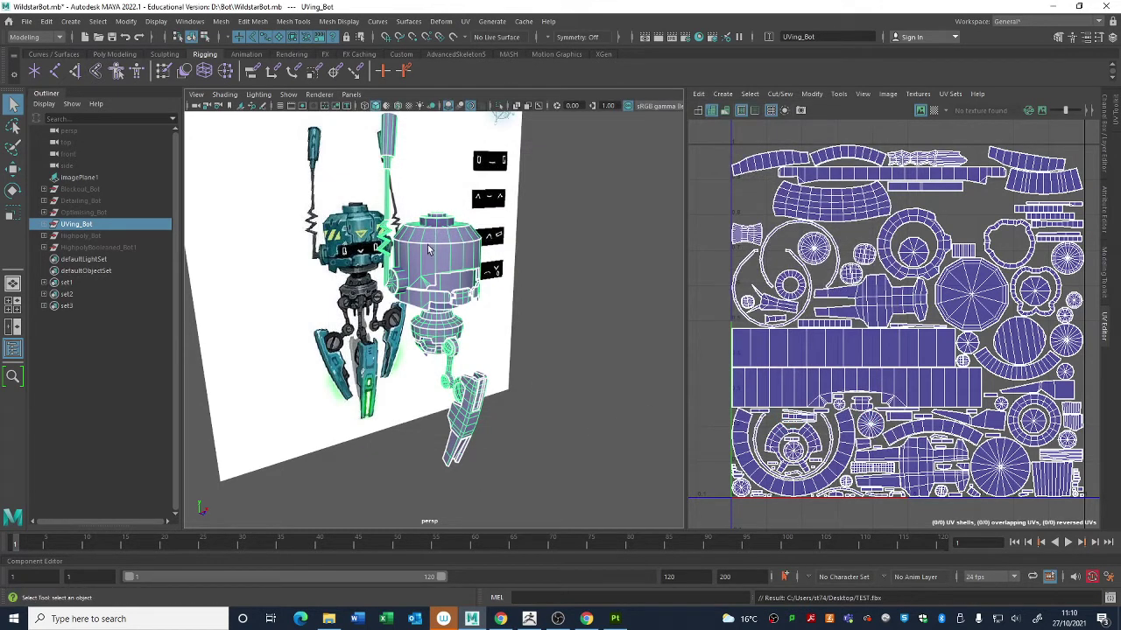
Step: Minimise Maya and Substance 3D Painter, and move the exported TEST file to an empty area of the desktop
{"action": "left_click_drag", "start_coordinate": [428, 250], "coordinate": [464, 245], "text": "alt"}
{"action": "left_click", "coordinate": [1053, 6]}
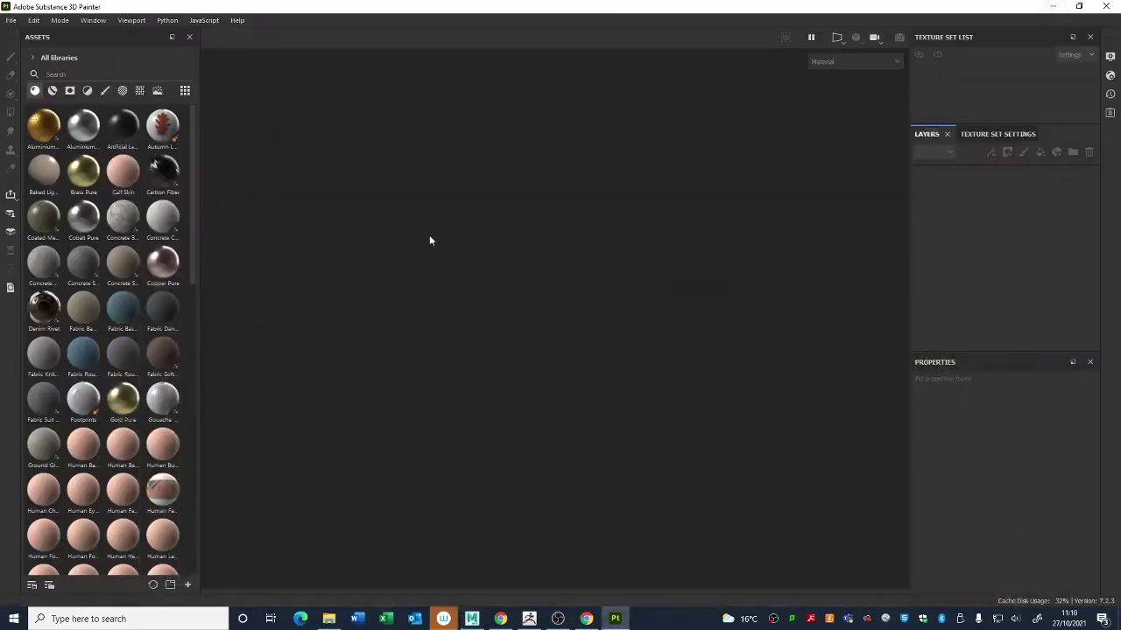
{"action": "left_click", "coordinate": [1052, 6]}
{"action": "mouse_move", "coordinate": [199, 435]}
{"action": "left_mouse_down"}
{"action": "mouse_move", "coordinate": [548, 299]}
{"action": "mouse_move", "coordinate": [521, 268]}
{"action": "mouse_move", "coordinate": [243, 236]}
{"action": "mouse_move", "coordinate": [301, 245]}
{"action": "left_mouse_up"}
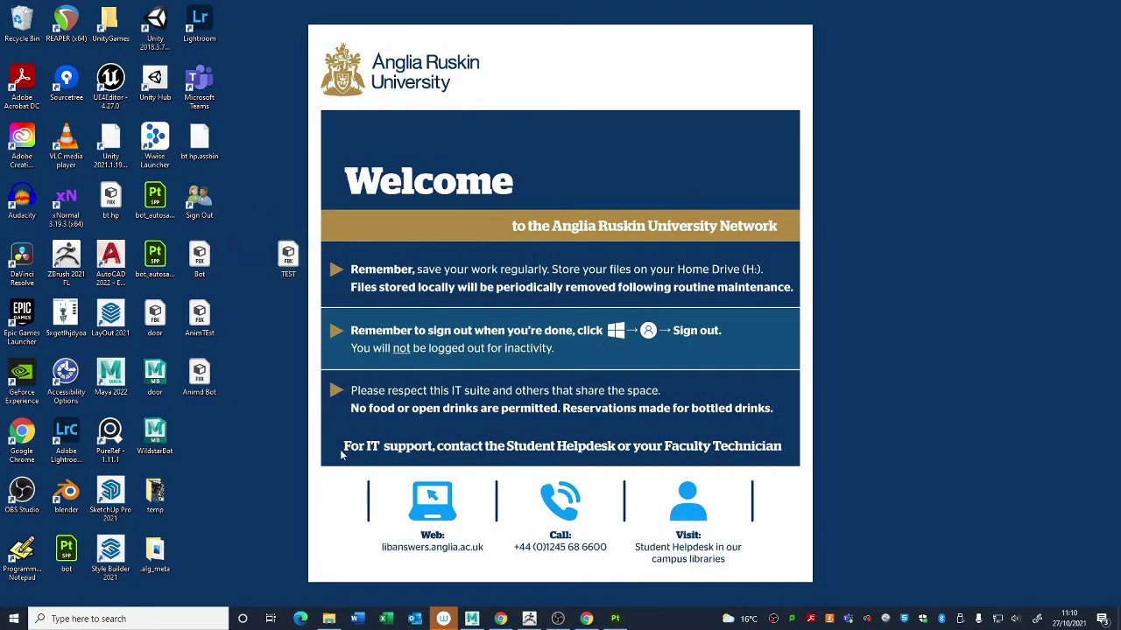
Step: Open the TEST file in its default program, Substance 3D Stager, and move that window aside
{"action": "left_click", "coordinate": [297, 268]}
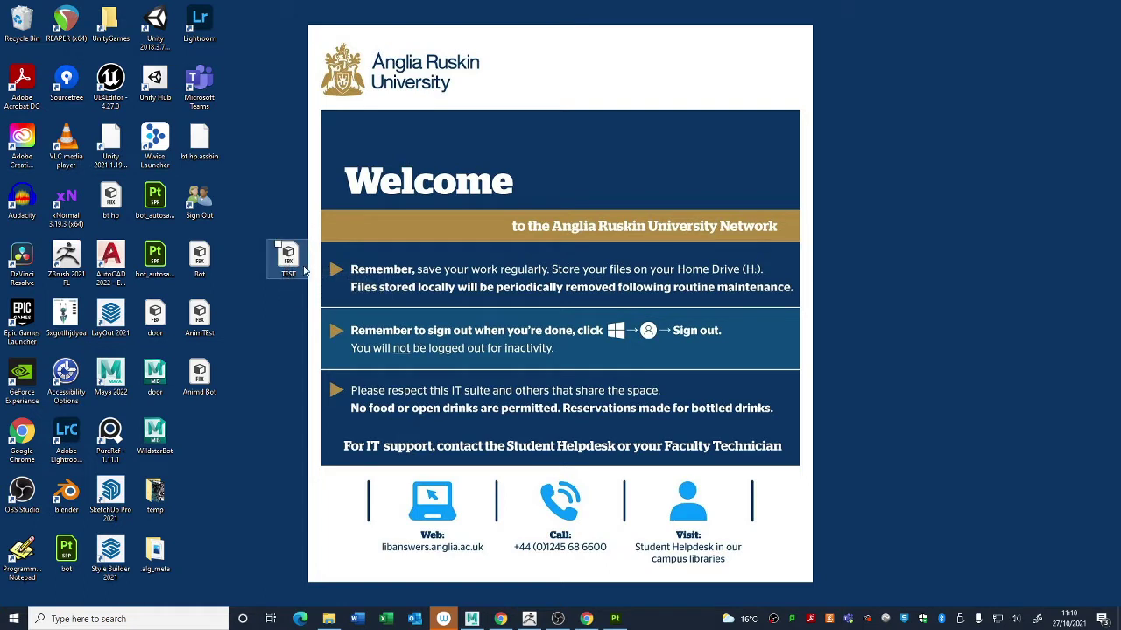
{"action": "left_click", "coordinate": [304, 271]}
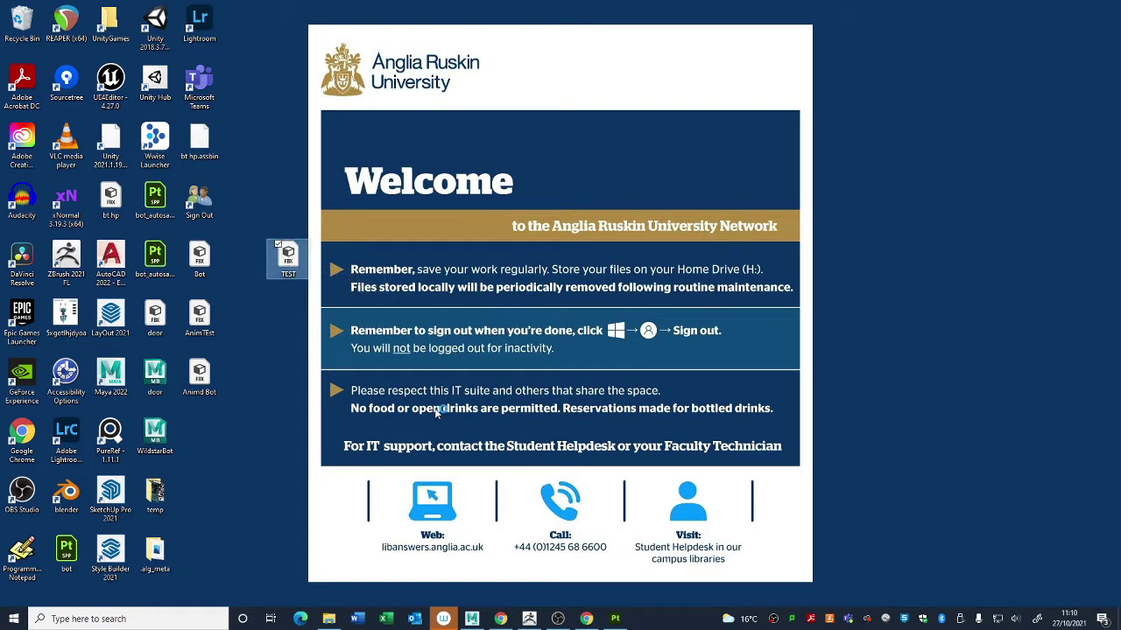
{"action": "left_click", "coordinate": [407, 401]}
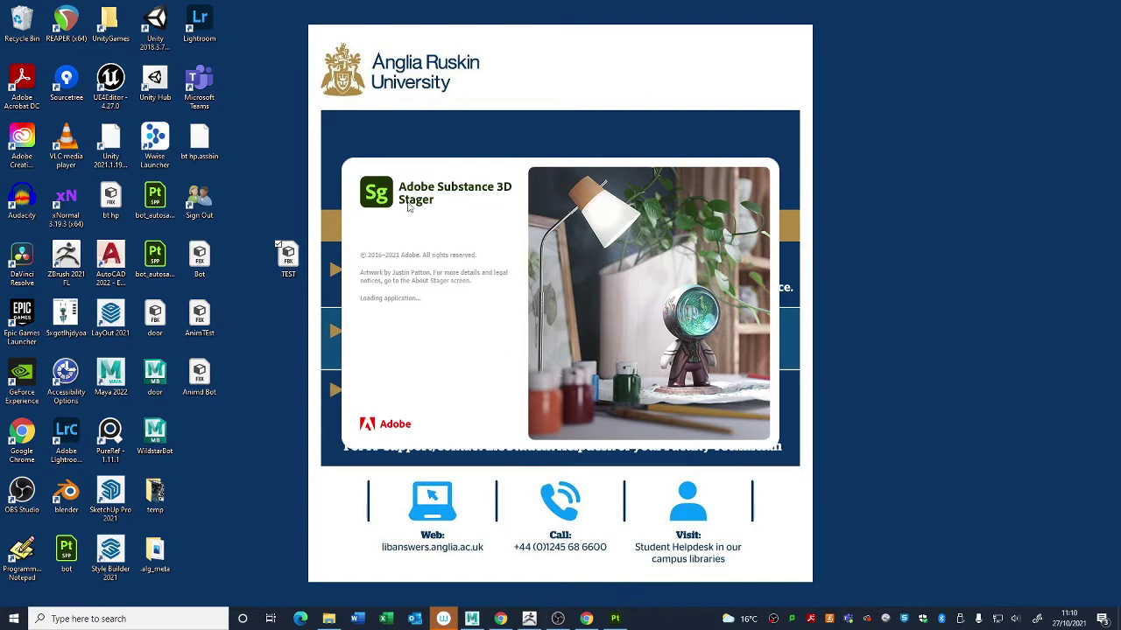
{"action": "right_click", "coordinate": [292, 257]}
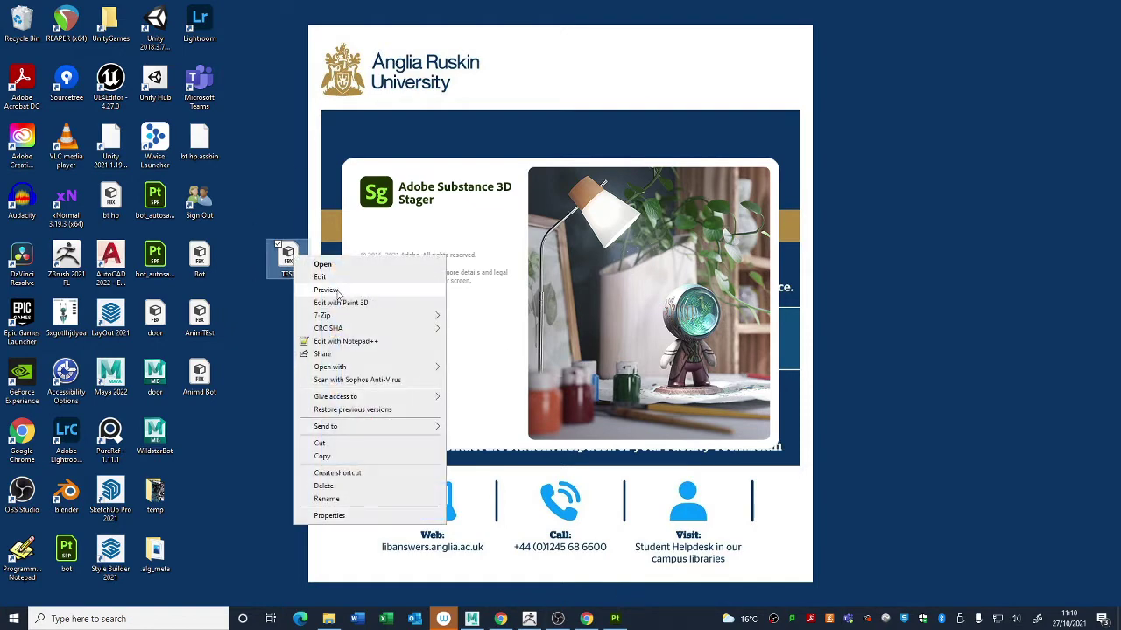
{"action": "mouse_move", "coordinate": [340, 367]}
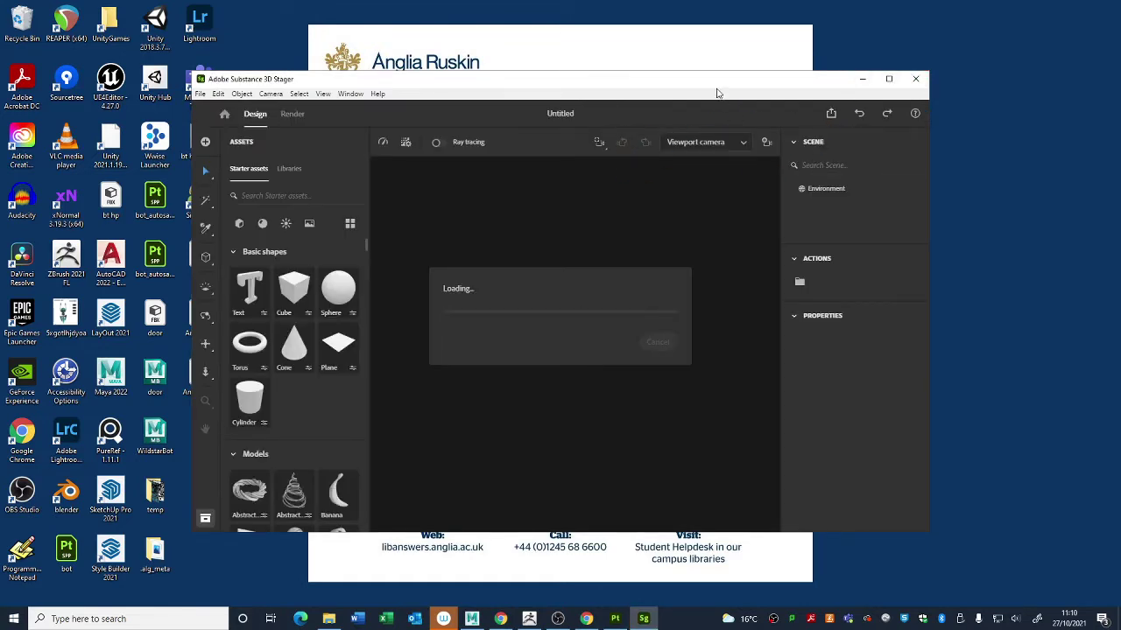
{"action": "left_click_drag", "start_coordinate": [718, 86], "coordinate": [1073, 86]}
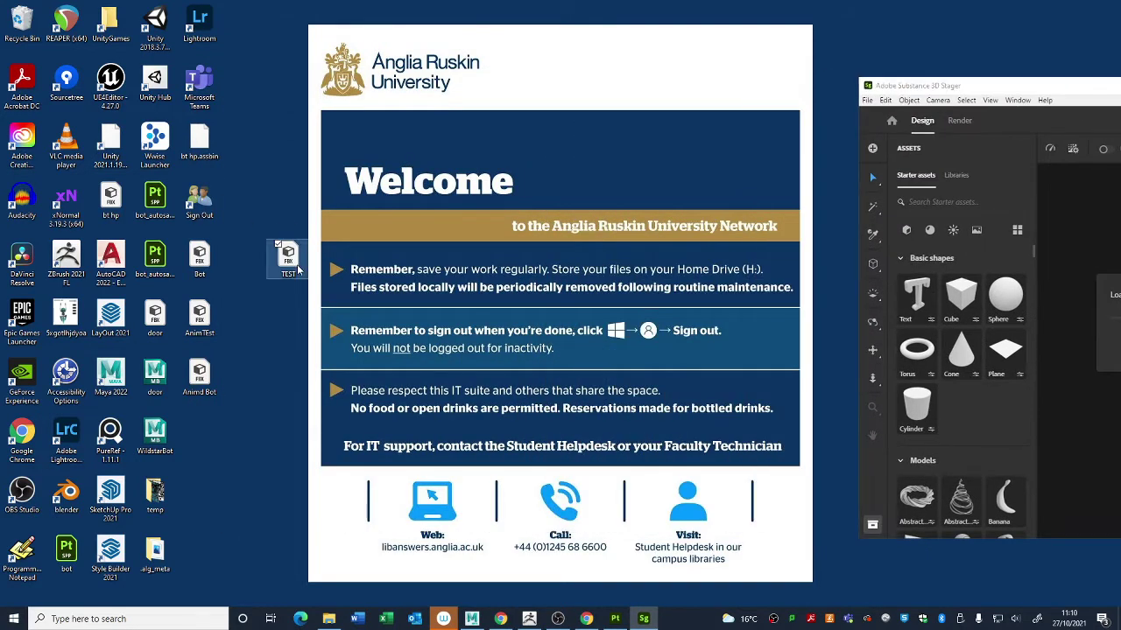
Step: Try to open the TEST file in Paint 3D and close that program
{"action": "right_click", "coordinate": [296, 266]}
{"action": "mouse_move", "coordinate": [339, 377]}
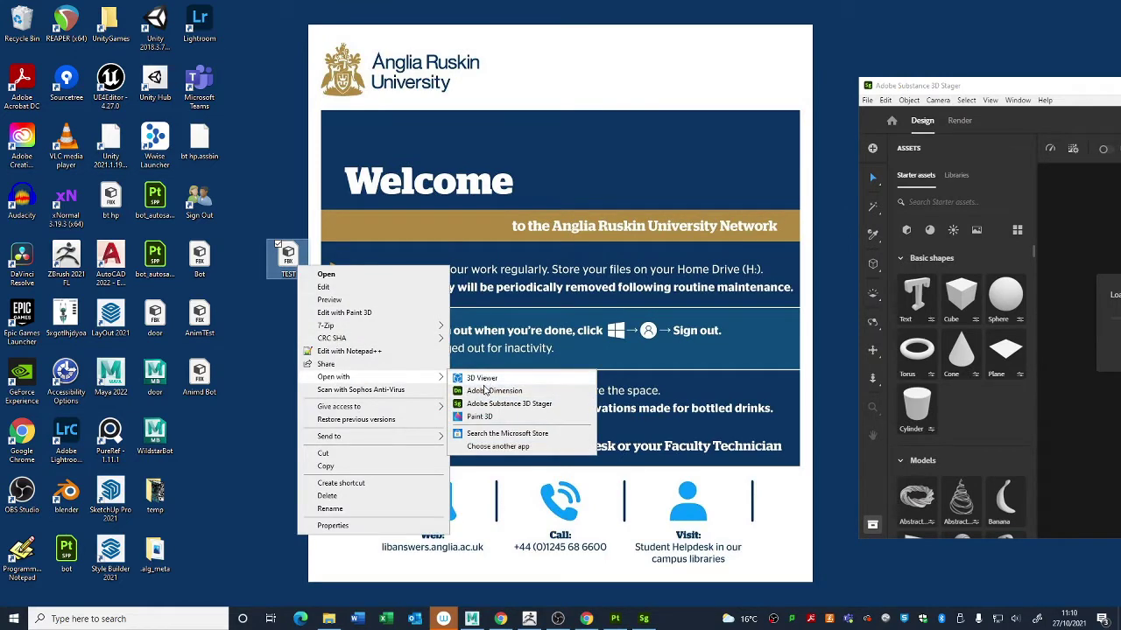
{"action": "left_click", "coordinate": [482, 416]}
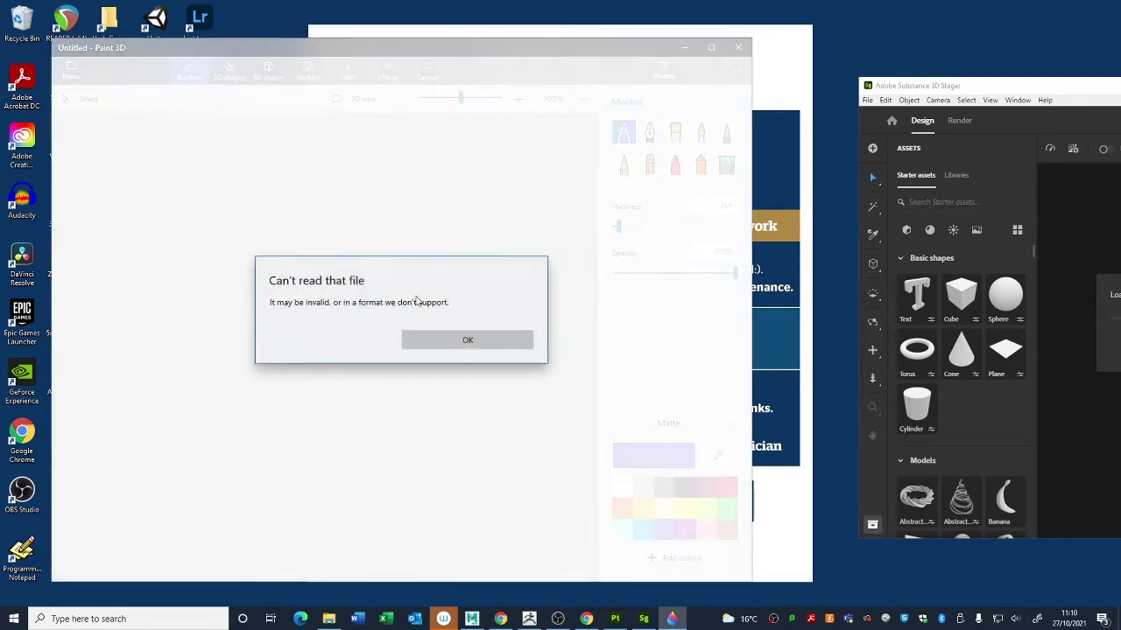
{"action": "left_click", "coordinate": [453, 341]}
{"action": "left_click", "coordinate": [740, 51]}
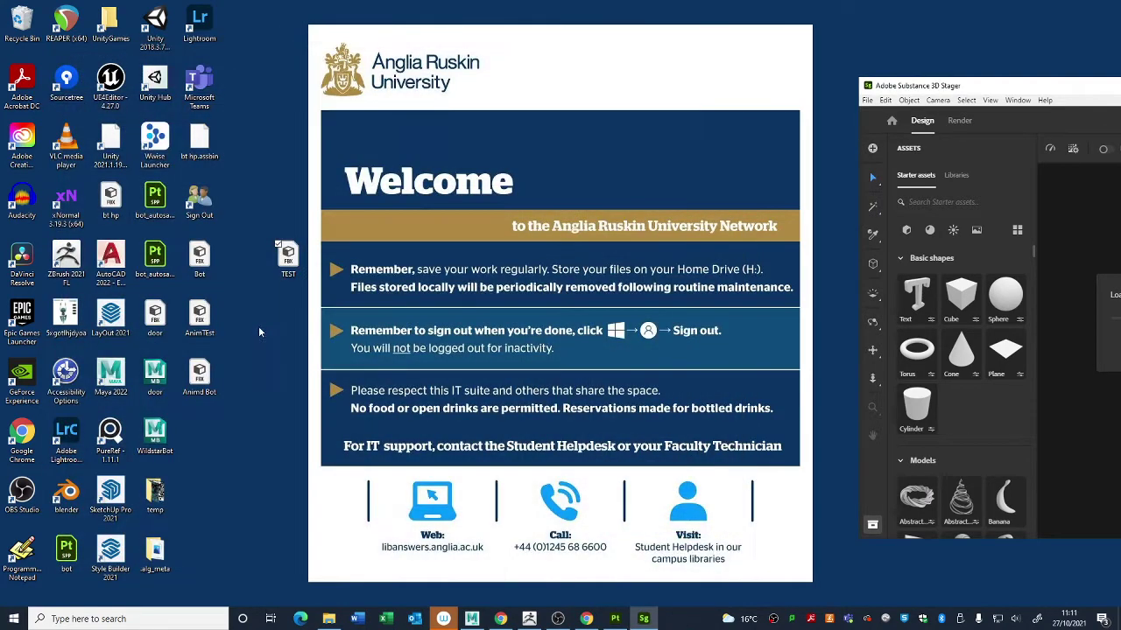
Step: Open the TEST file in 3D Viewer, shifting the Substance 3D Stager window slightly further aside
{"action": "right_click", "coordinate": [282, 260]}
{"action": "mouse_move", "coordinate": [340, 350]}
{"action": "left_click", "coordinate": [495, 347]}
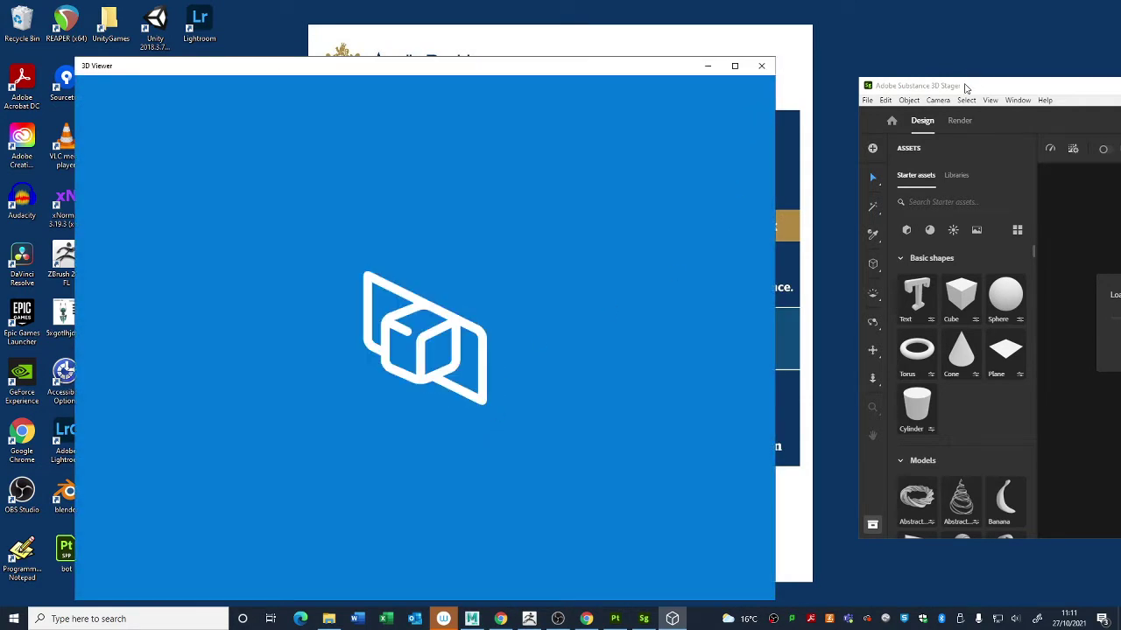
{"action": "mouse_move", "coordinate": [967, 89]}
{"action": "left_mouse_down"}
{"action": "mouse_move", "coordinate": [958, 96]}
{"action": "mouse_move", "coordinate": [977, 88]}
{"action": "left_mouse_up"}
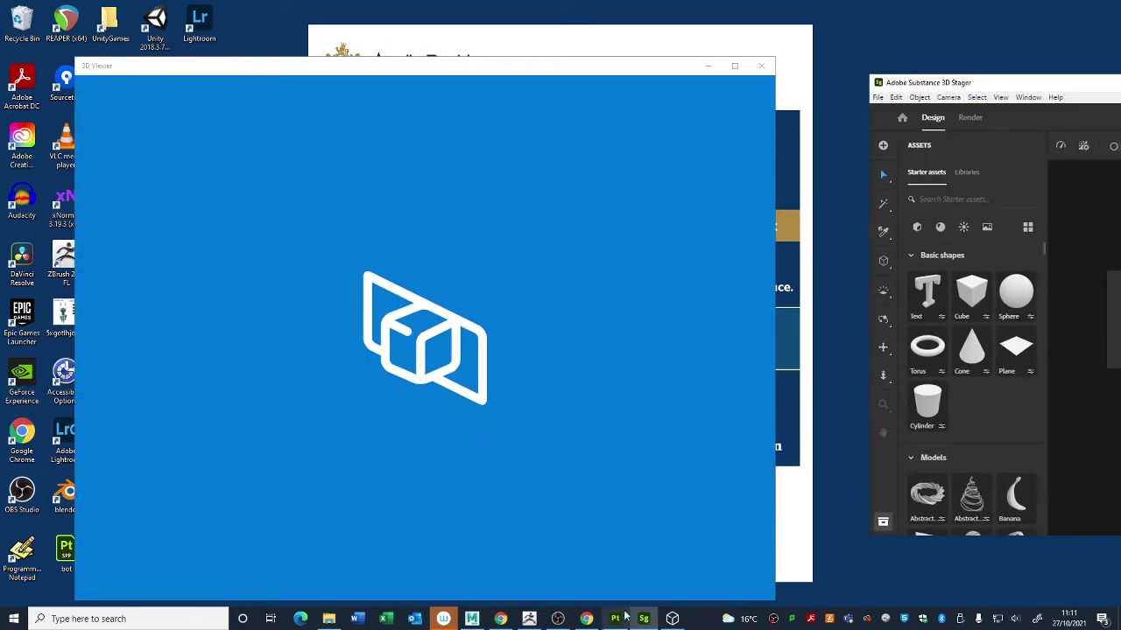
{"action": "right_click", "coordinate": [644, 619]}
{"action": "left_click", "coordinate": [626, 600]}
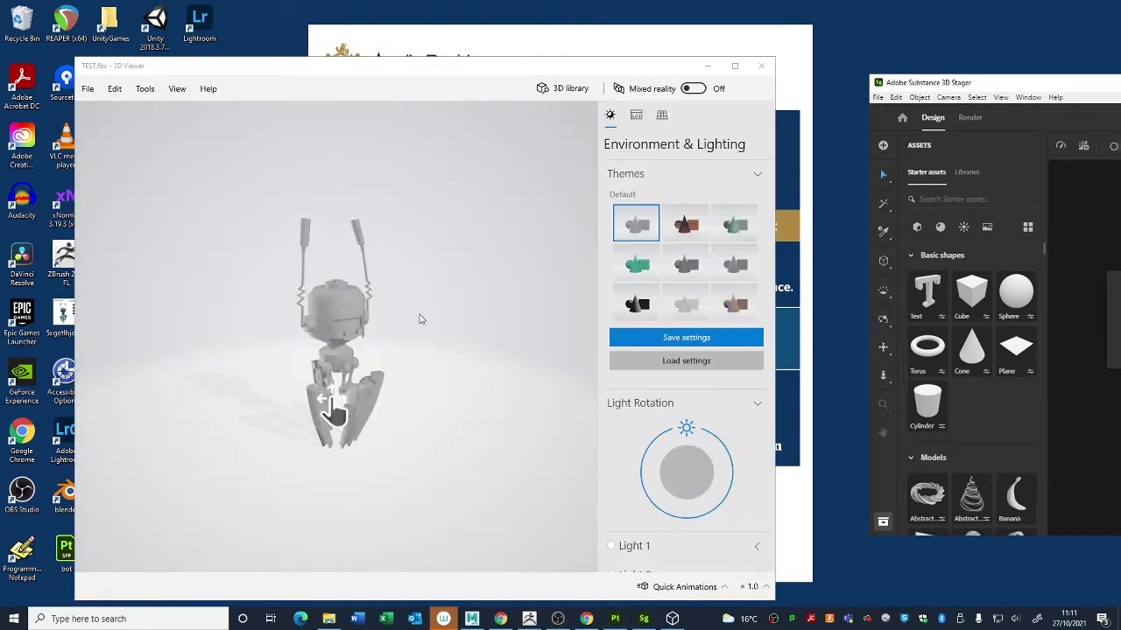
Step: Inspect the exported bot model from another angle and up close, and close 3D Viewer
{"action": "left_click_drag", "start_coordinate": [525, 369], "coordinate": [447, 391]}
{"action": "scroll", "coordinate": [447, 391], "scroll_direction": "up", "scroll_amount": 5}
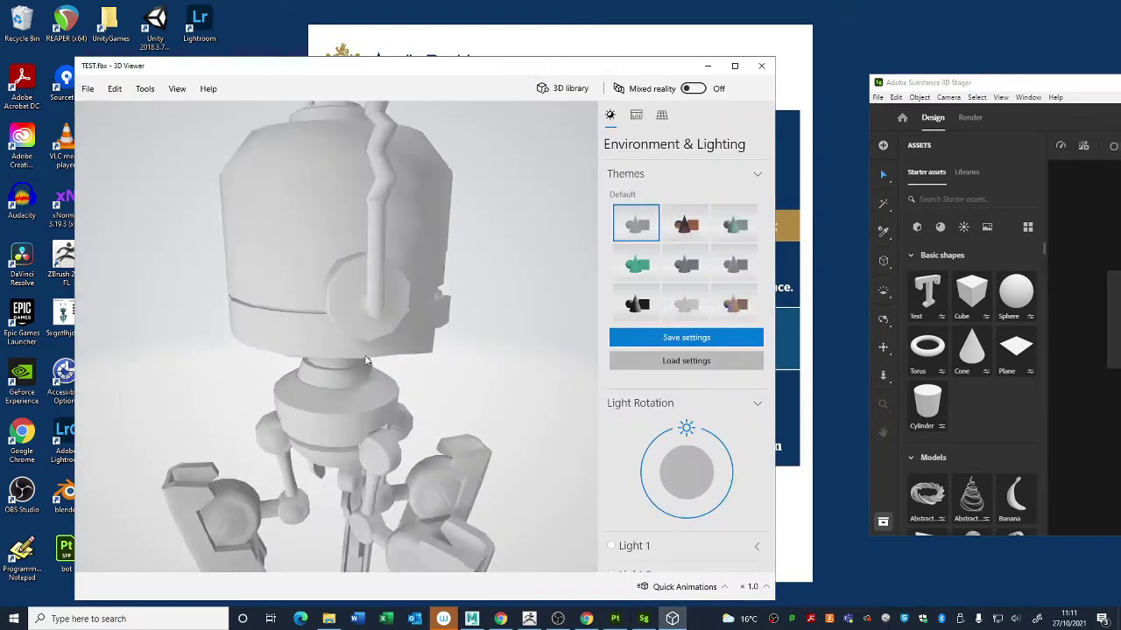
{"action": "scroll", "coordinate": [375, 351], "scroll_direction": "down", "scroll_amount": 5}
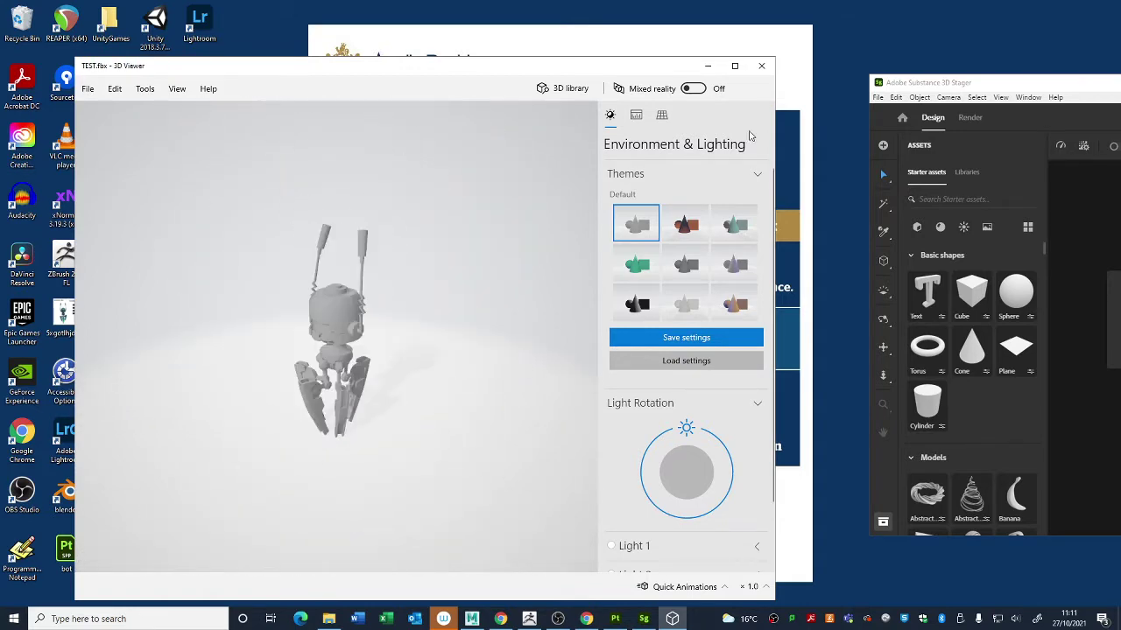
{"action": "left_click", "coordinate": [761, 66]}
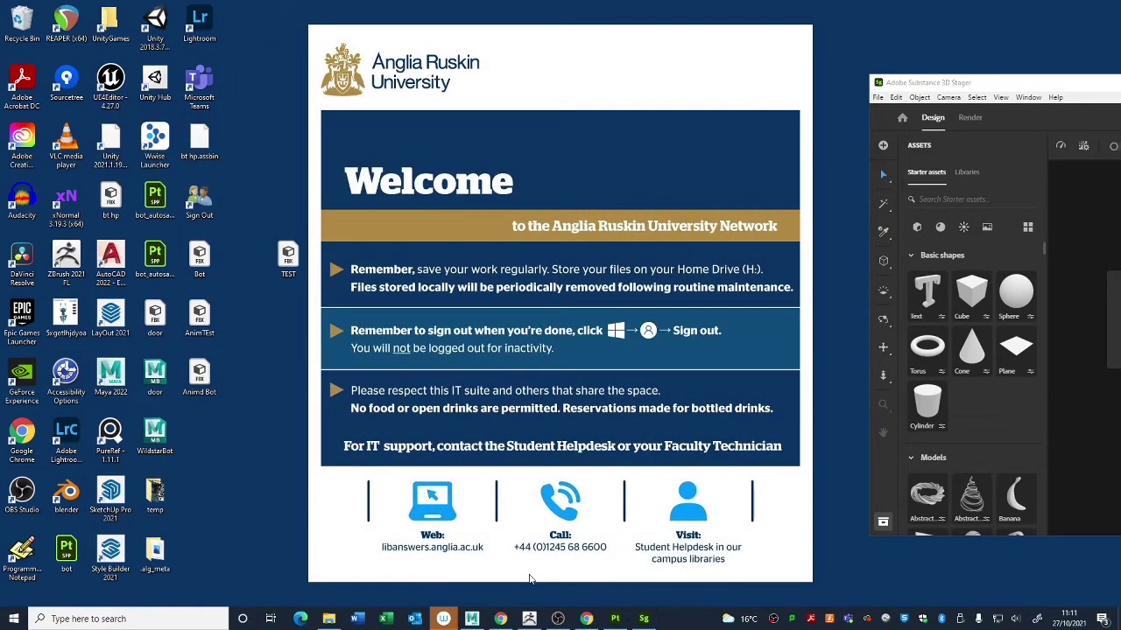
Step: Quit Substance 3D Stager without saving its untitled document
{"action": "key", "text": "alt+F4"}
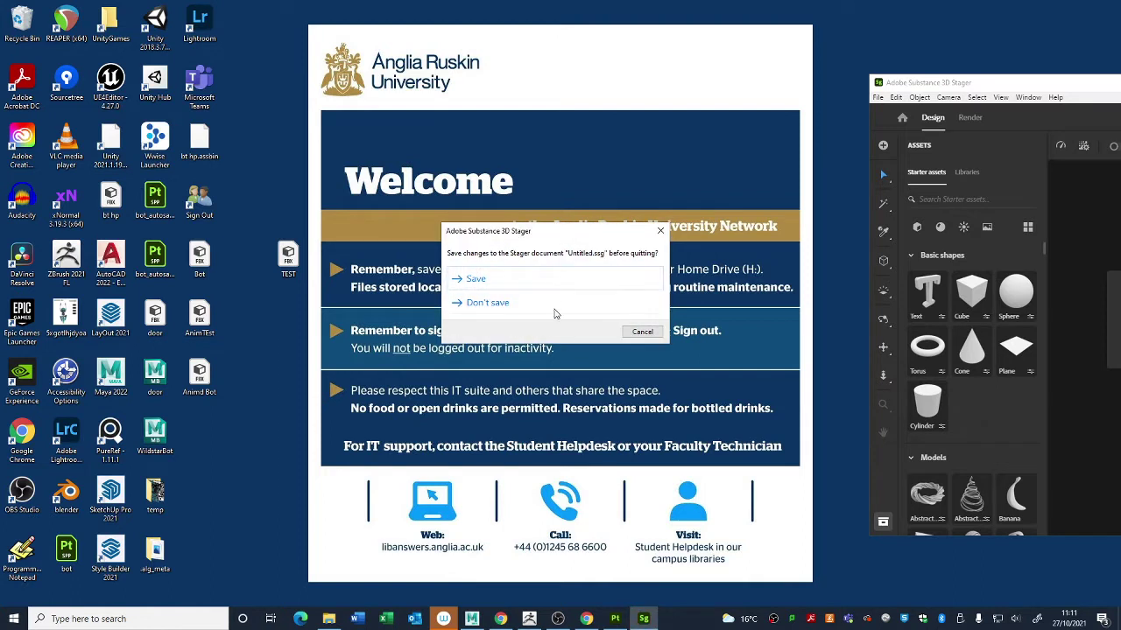
{"action": "left_click", "coordinate": [536, 309]}
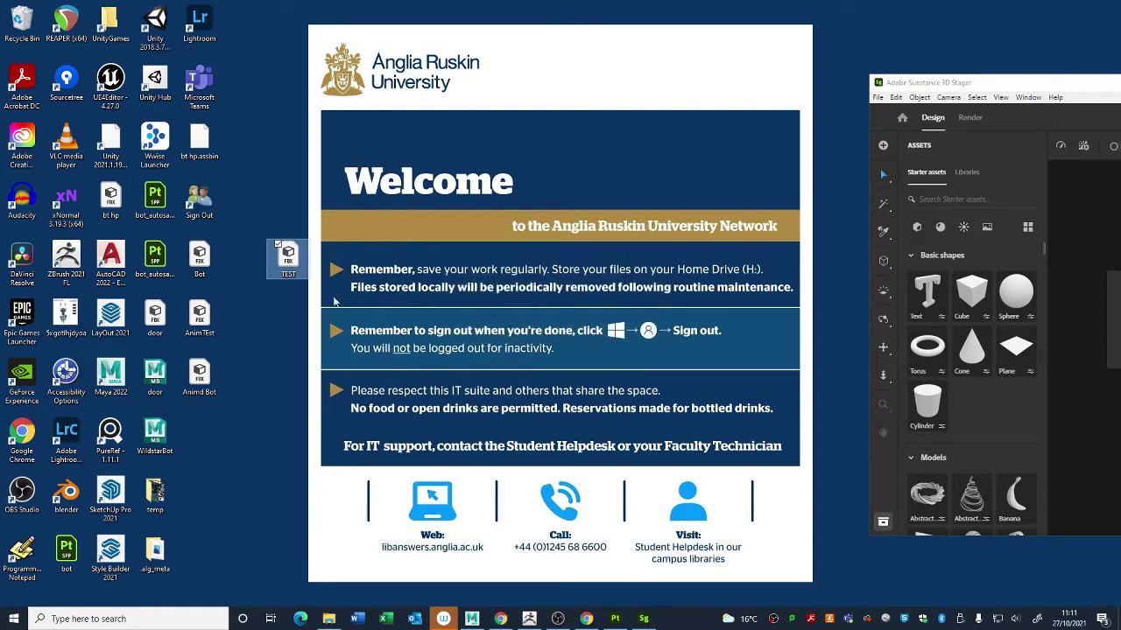
Step: Move the TEST file clear on the desktop and start a Substance 3D Painter project with the Unity HD Render Pipeline (Metallic Standard) template
{"action": "left_click_drag", "start_coordinate": [288, 256], "coordinate": [249, 487]}
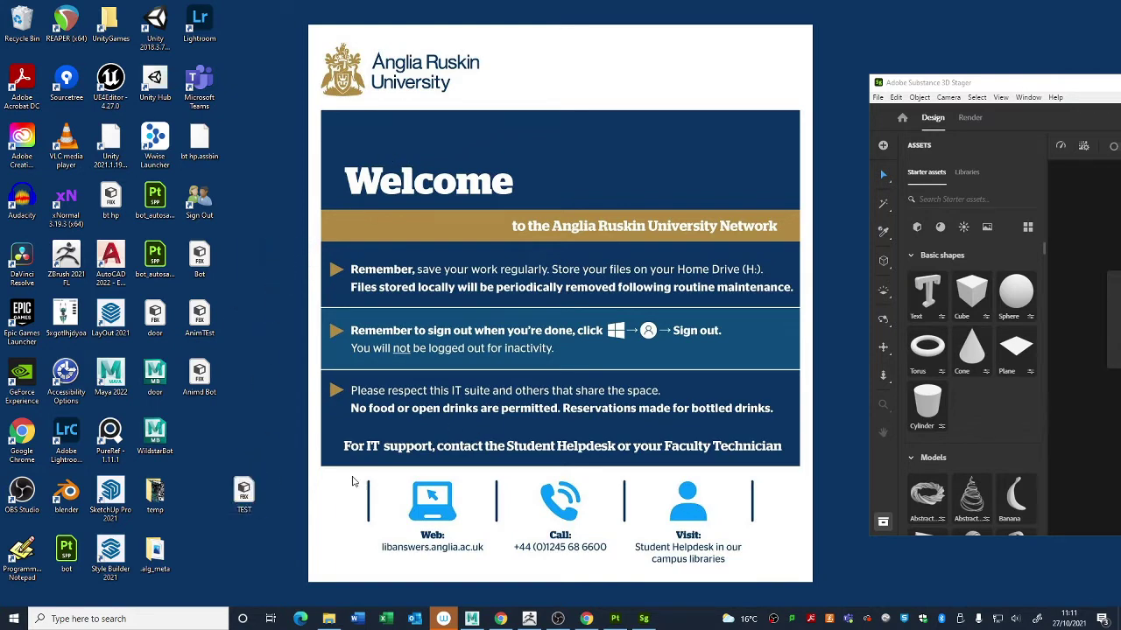
{"action": "left_click", "coordinate": [613, 620]}
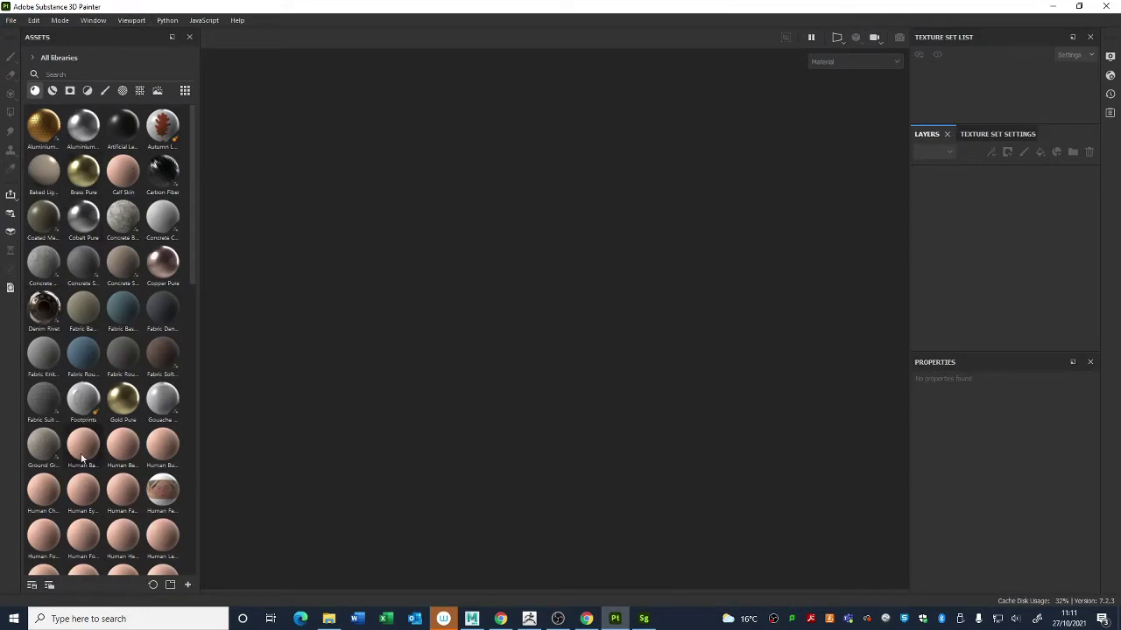
{"action": "left_click", "coordinate": [9, 20]}
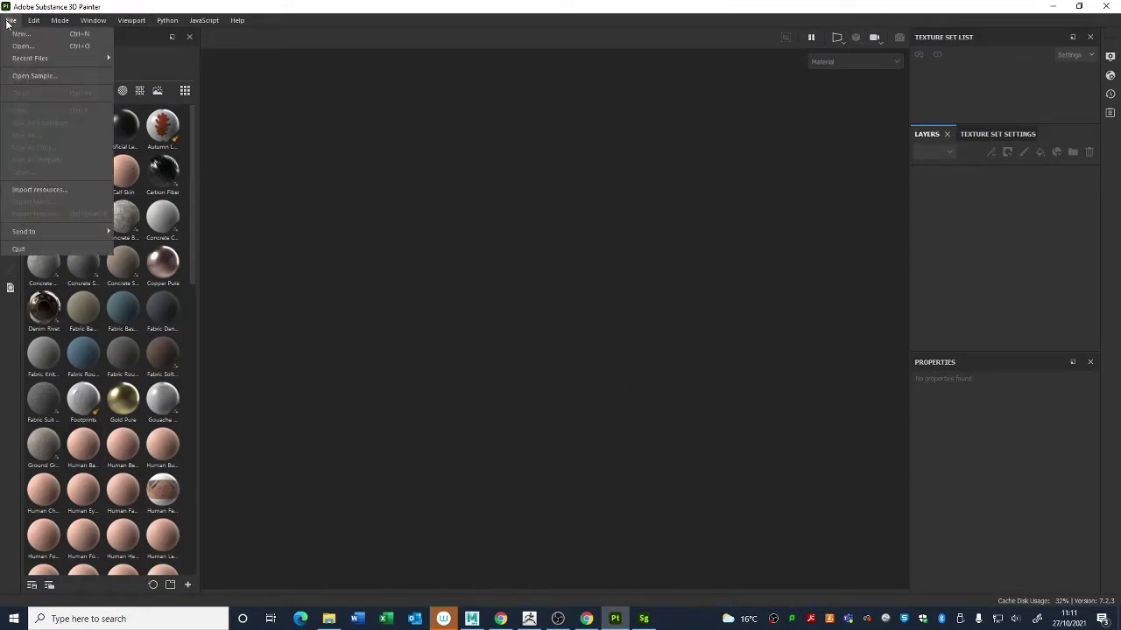
{"action": "left_click", "coordinate": [18, 33]}
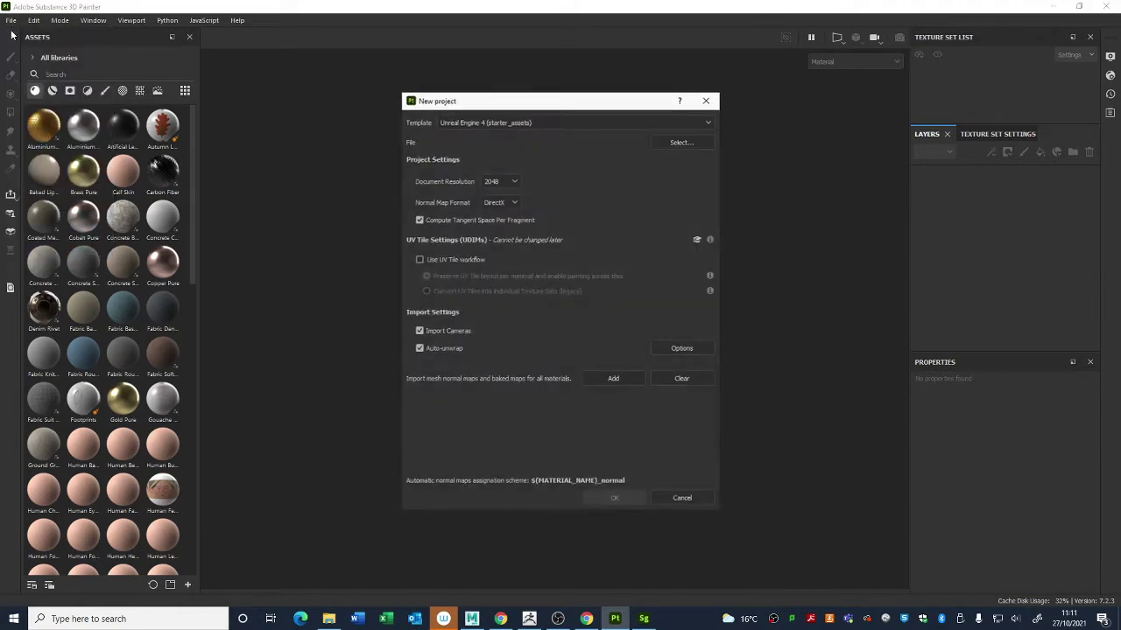
{"action": "left_click", "coordinate": [604, 122]}
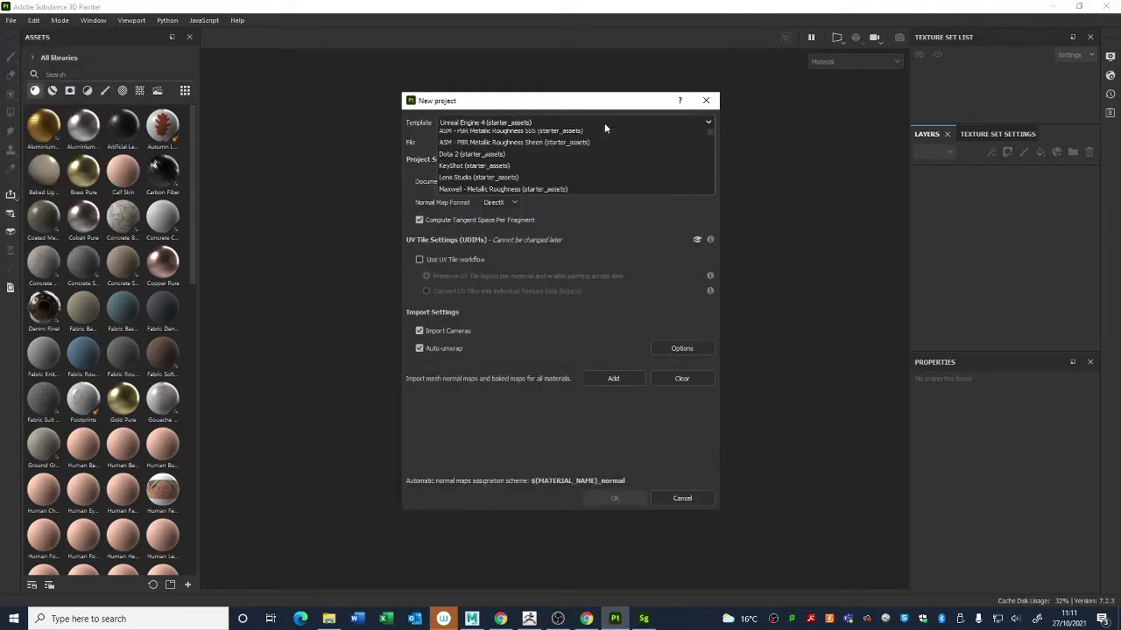
{"action": "scroll", "coordinate": [488, 181], "scroll_direction": "down", "scroll_amount": 5}
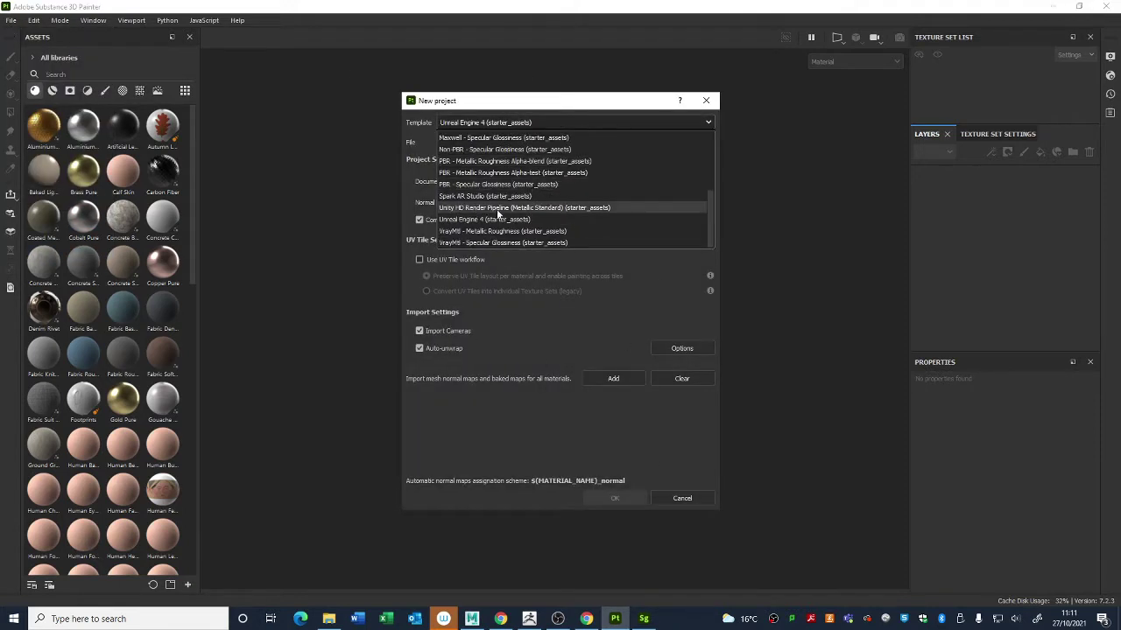
{"action": "left_click", "coordinate": [506, 208]}
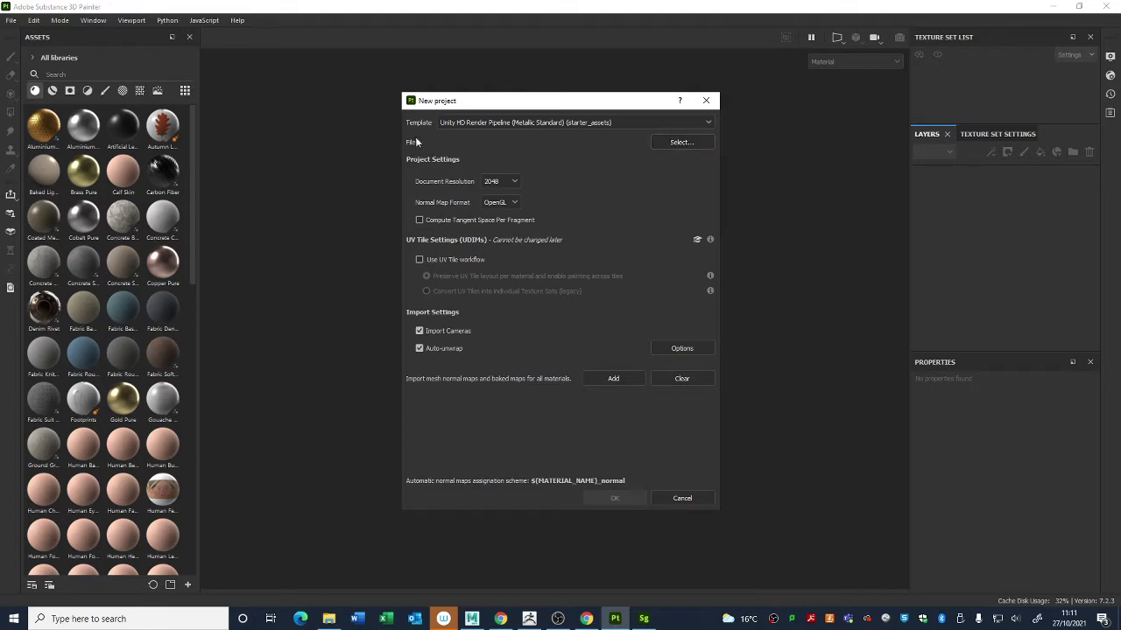
Step: Choose TEST.fbx from the Desktop as the project mesh and create the project
{"action": "left_click", "coordinate": [681, 142]}
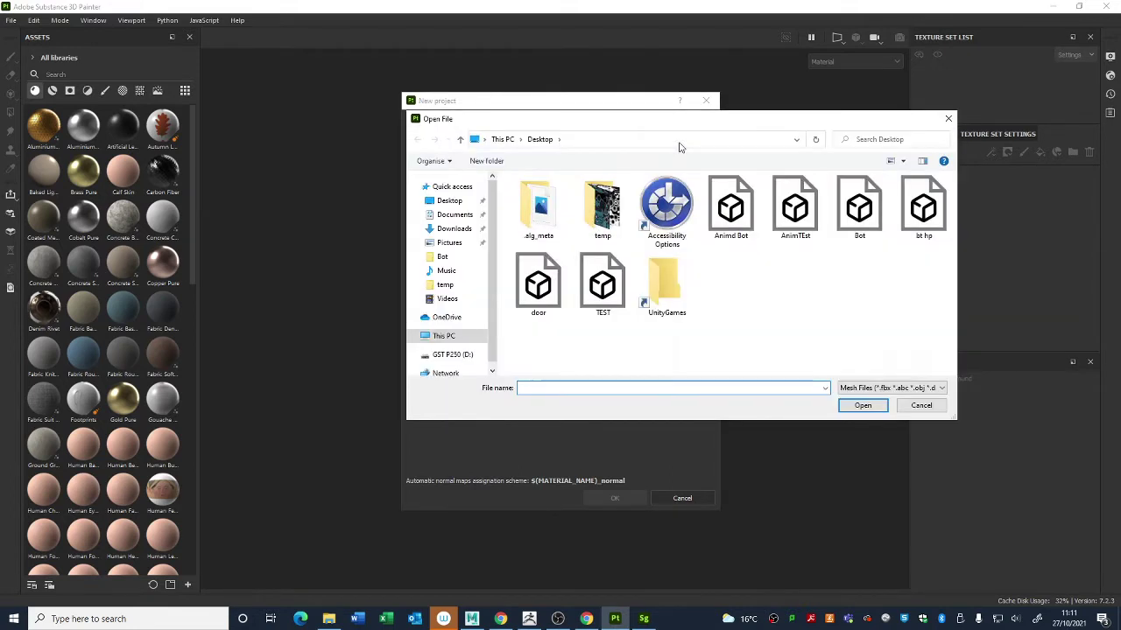
{"action": "left_click", "coordinate": [604, 287]}
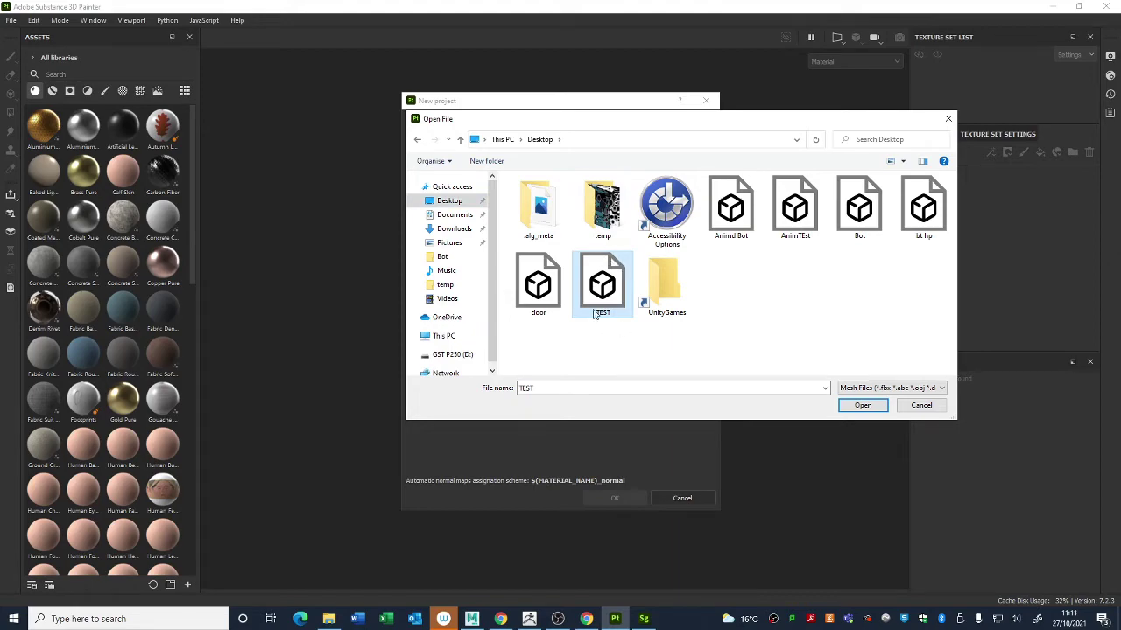
{"action": "left_click", "coordinate": [471, 618]}
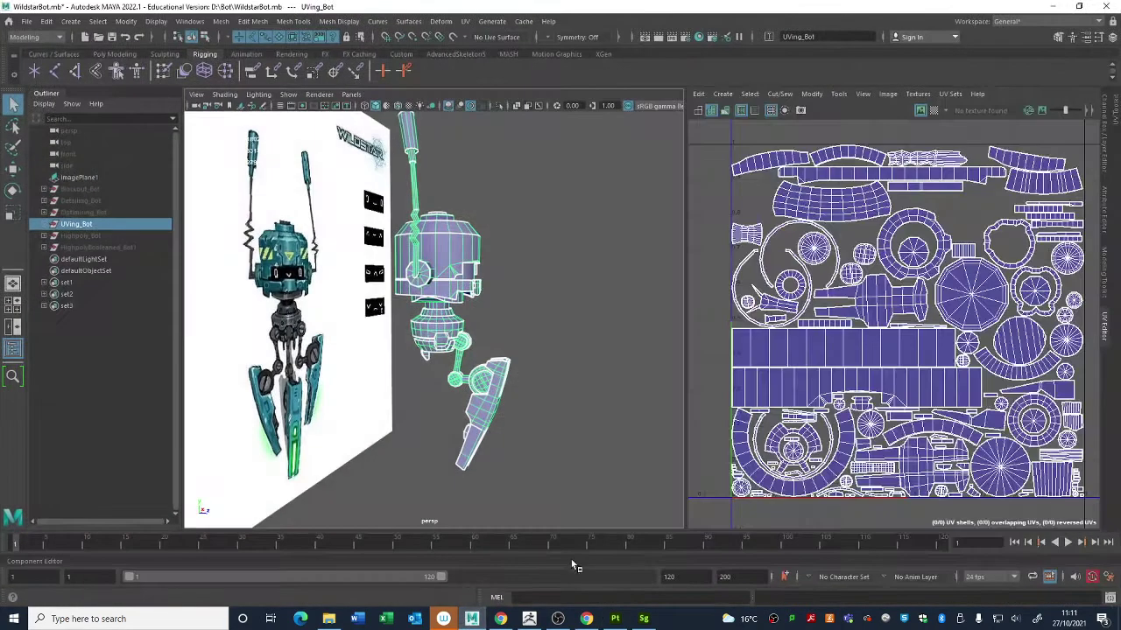
{"action": "left_click", "coordinate": [472, 619]}
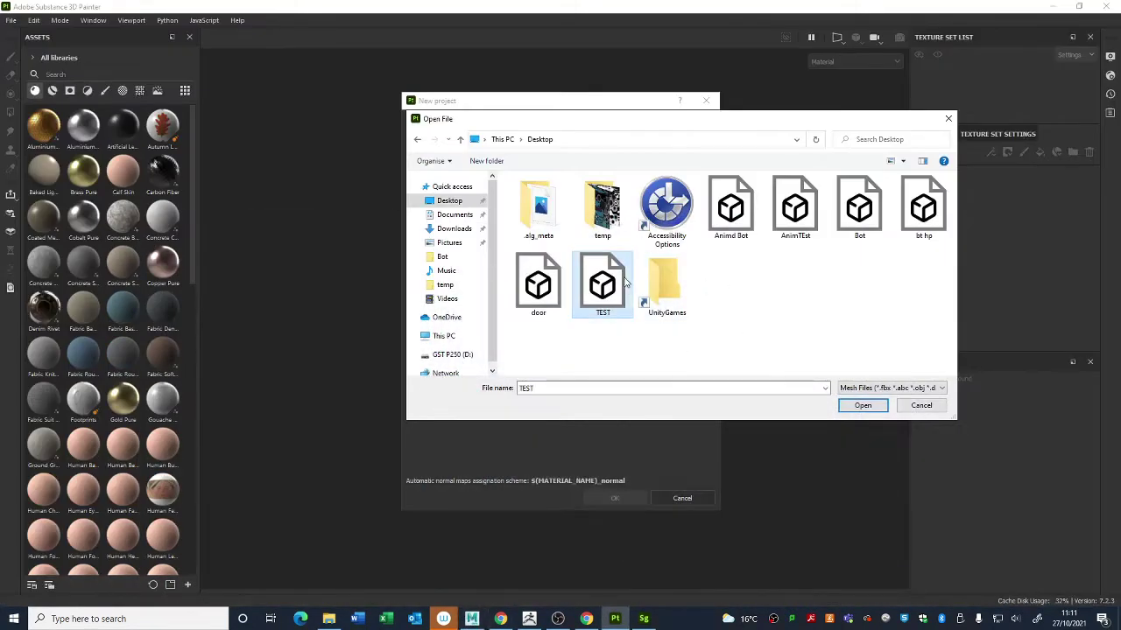
{"action": "left_click", "coordinate": [862, 406]}
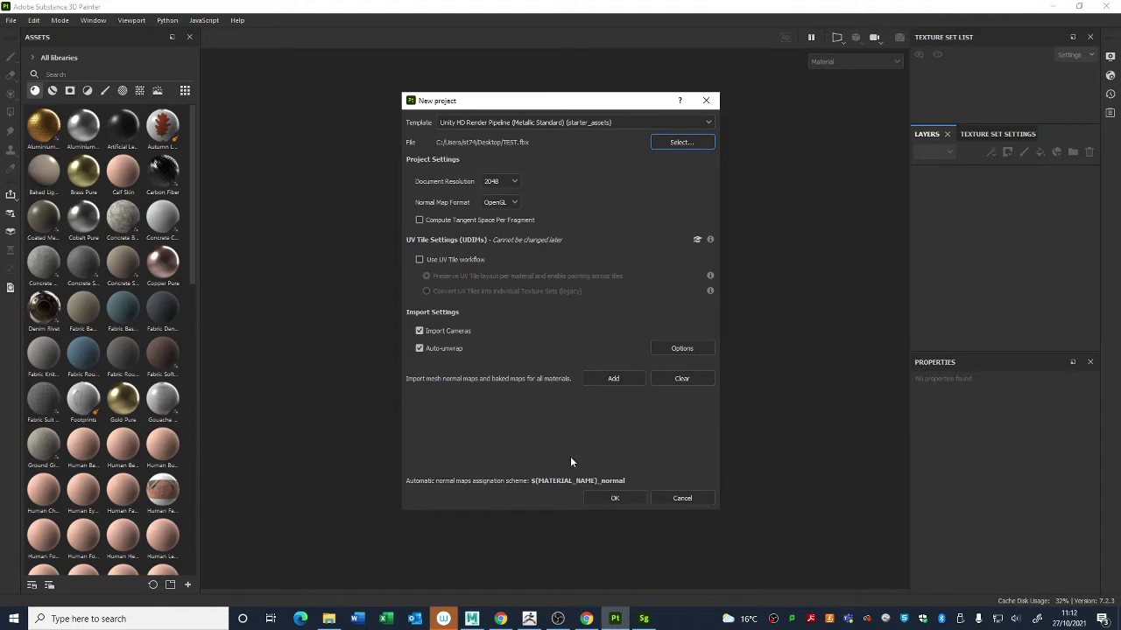
{"action": "left_click", "coordinate": [617, 498]}
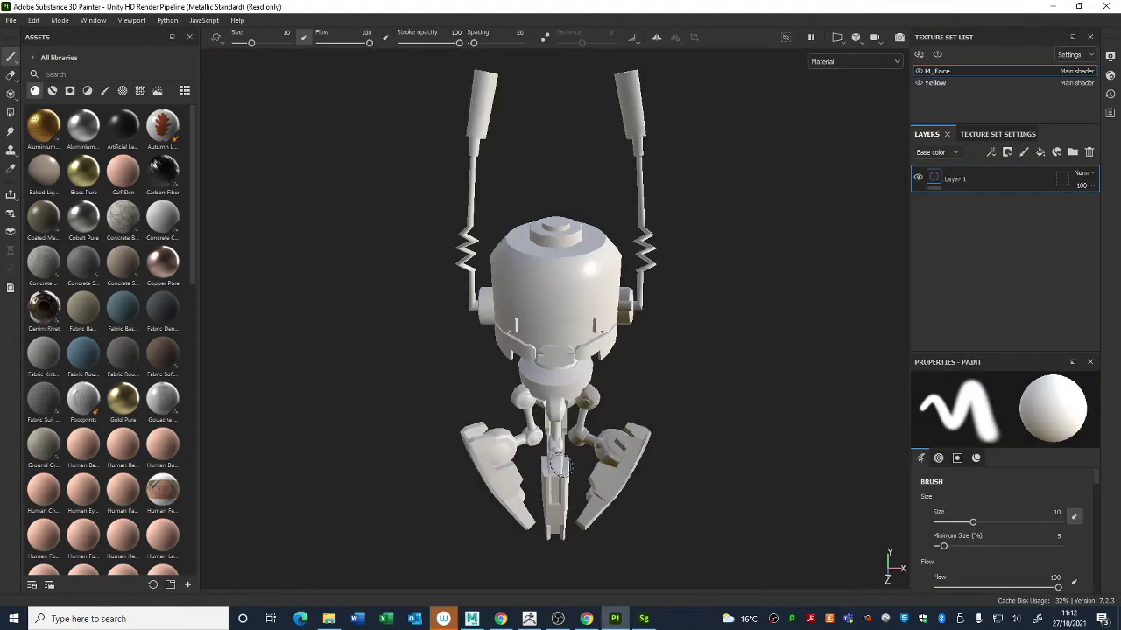
Step: Examine the imported bot from several angles, including a close look at its body and leg joints
{"action": "left_click_drag", "start_coordinate": [652, 367], "coordinate": [650, 540], "text": "alt"}
{"action": "scroll", "coordinate": [650, 540], "scroll_direction": "up", "scroll_amount": 5}
{"action": "scroll", "coordinate": [613, 378], "scroll_direction": "up", "scroll_amount": 3}
{"action": "left_click_drag", "start_coordinate": [614, 382], "coordinate": [800, 403], "text": "alt"}
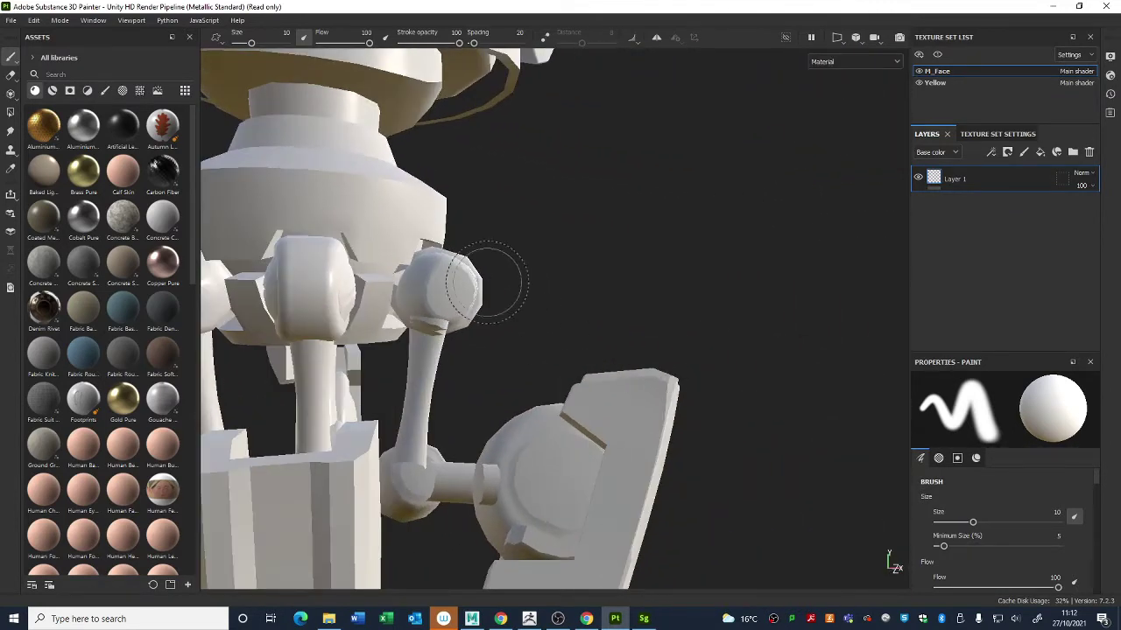
{"action": "left_click_drag", "start_coordinate": [493, 278], "coordinate": [290, 346], "text": "alt"}
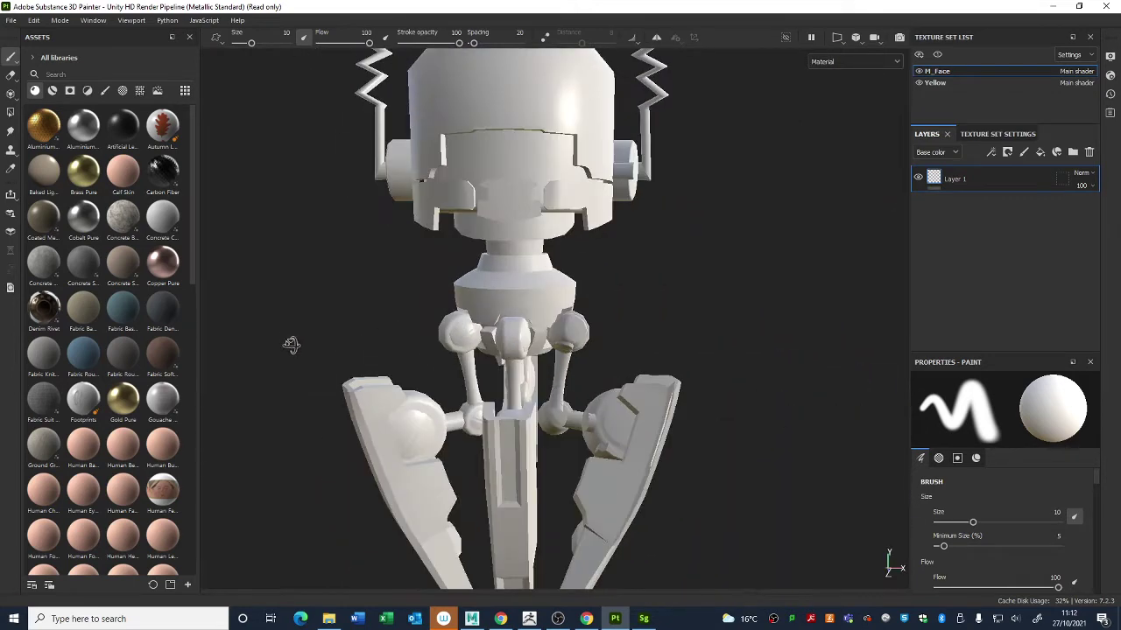
{"action": "scroll", "coordinate": [293, 344], "scroll_direction": "down", "scroll_amount": 5}
{"action": "left_click_drag", "start_coordinate": [375, 341], "coordinate": [593, 346], "text": "alt"}
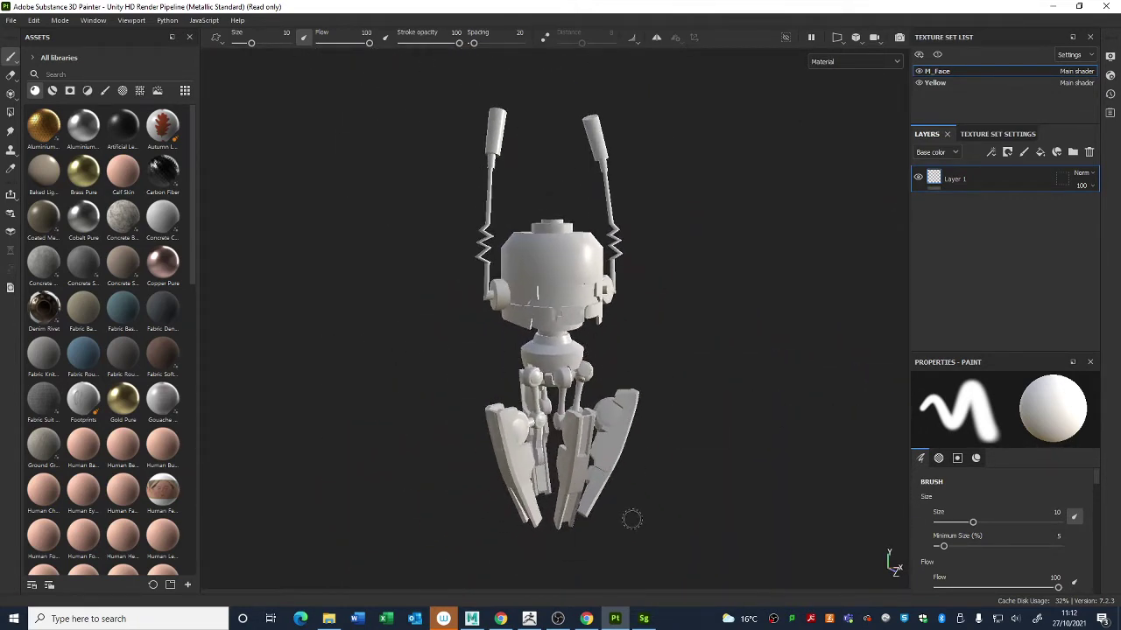
Step: Switch to Maya and expand the UVing_Bot group to show its parts
{"action": "left_click", "coordinate": [489, 622]}
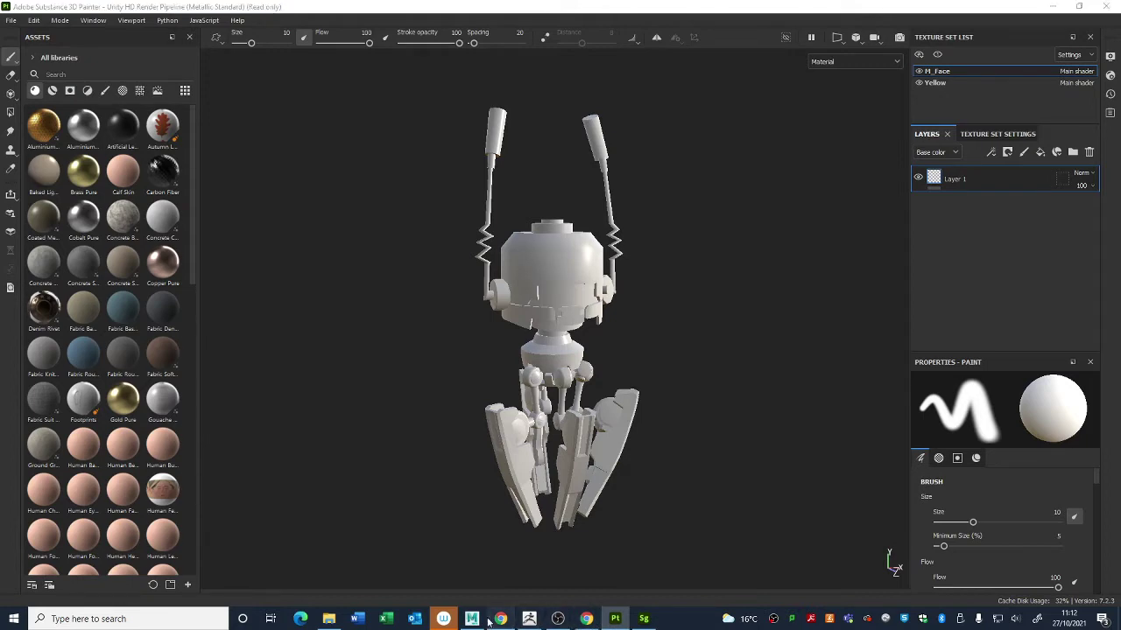
{"action": "left_click", "coordinate": [471, 619]}
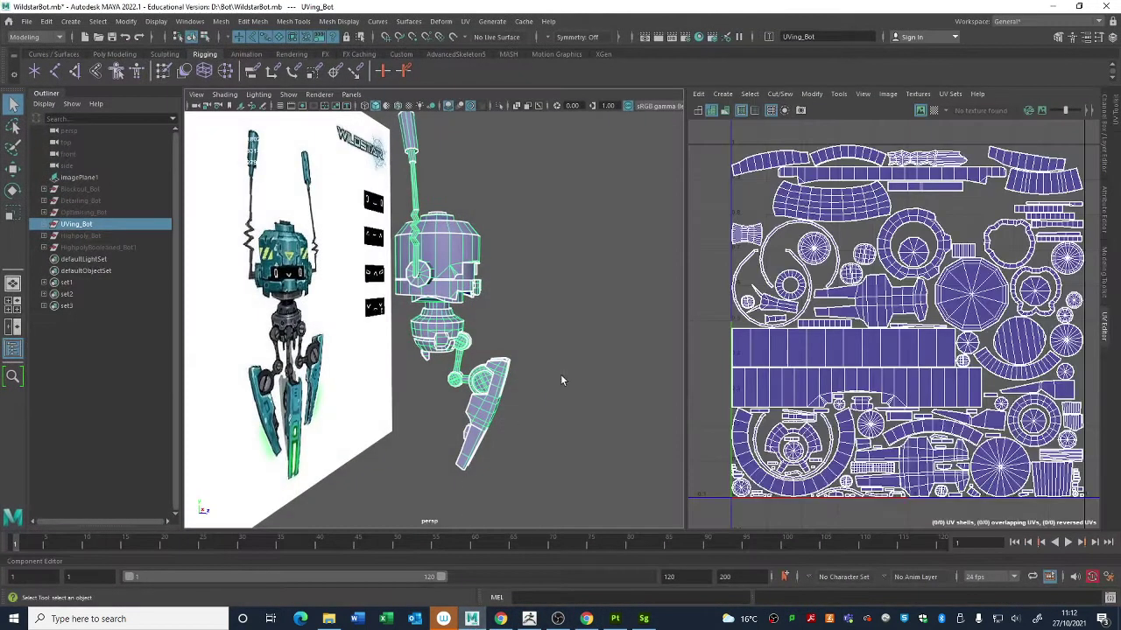
{"action": "left_click_drag", "start_coordinate": [560, 380], "coordinate": [578, 366], "text": "alt"}
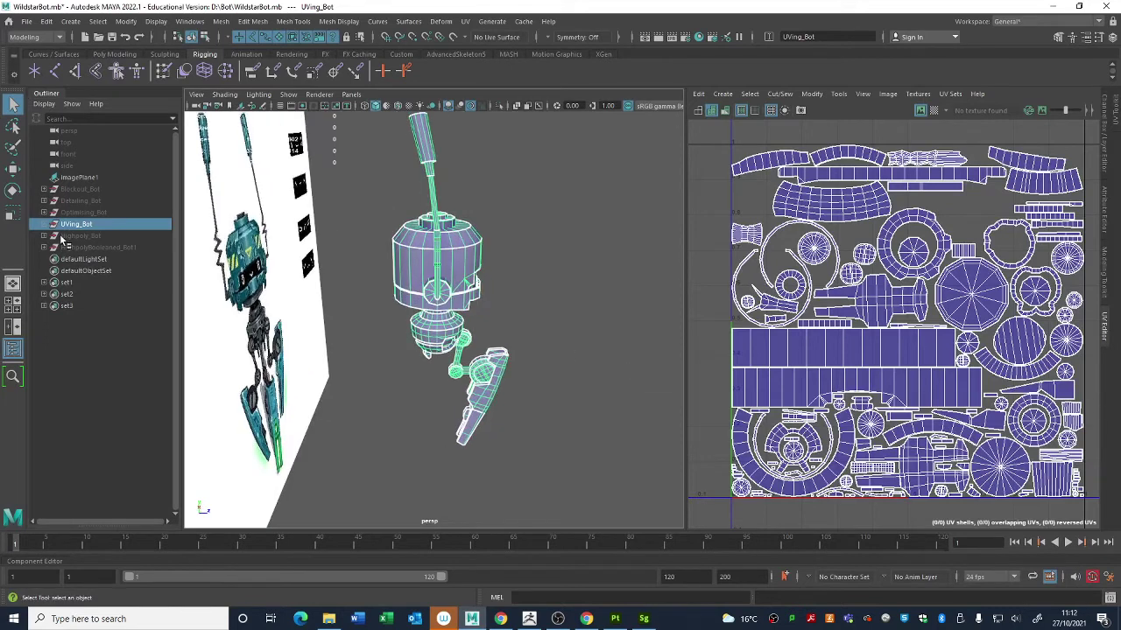
{"action": "left_click", "coordinate": [47, 225]}
Step: Try deleting the hidden LegA10, LegA11 and LegA12 groups from UVing_Bot, and undo the deletion
{"action": "left_click_drag", "start_coordinate": [85, 362], "coordinate": [85, 385]}
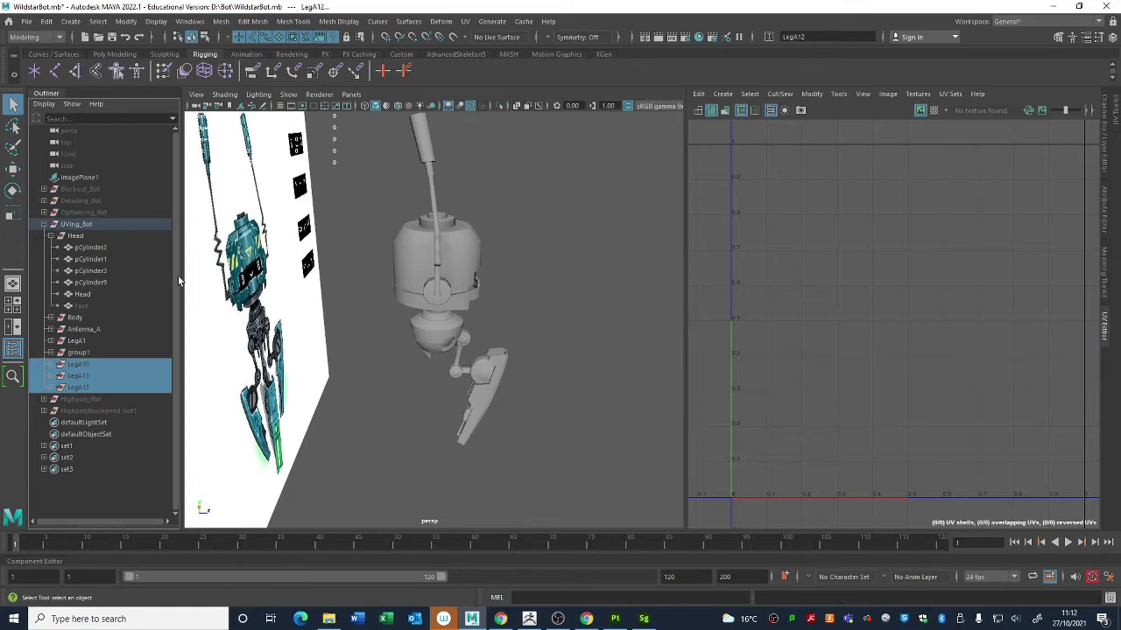
{"action": "key", "text": "Delete"}
{"action": "left_click_drag", "start_coordinate": [380, 413], "coordinate": [512, 172]}
{"action": "key", "text": "f"}
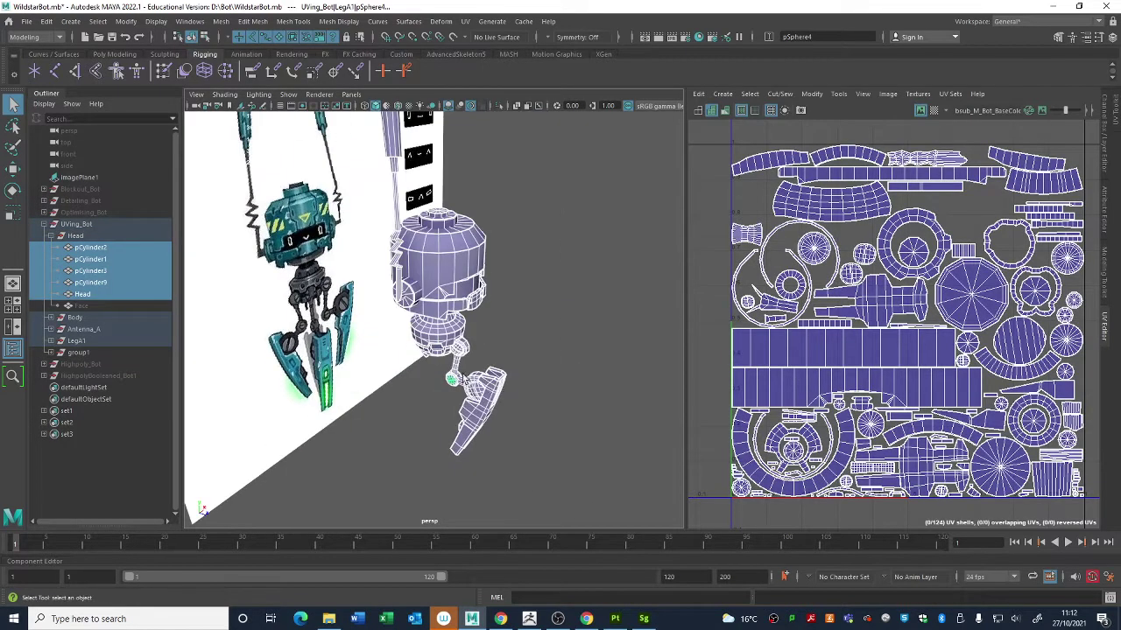
{"action": "key", "text": "ctrl+z"}
{"action": "key", "text": "ctrl+z"}
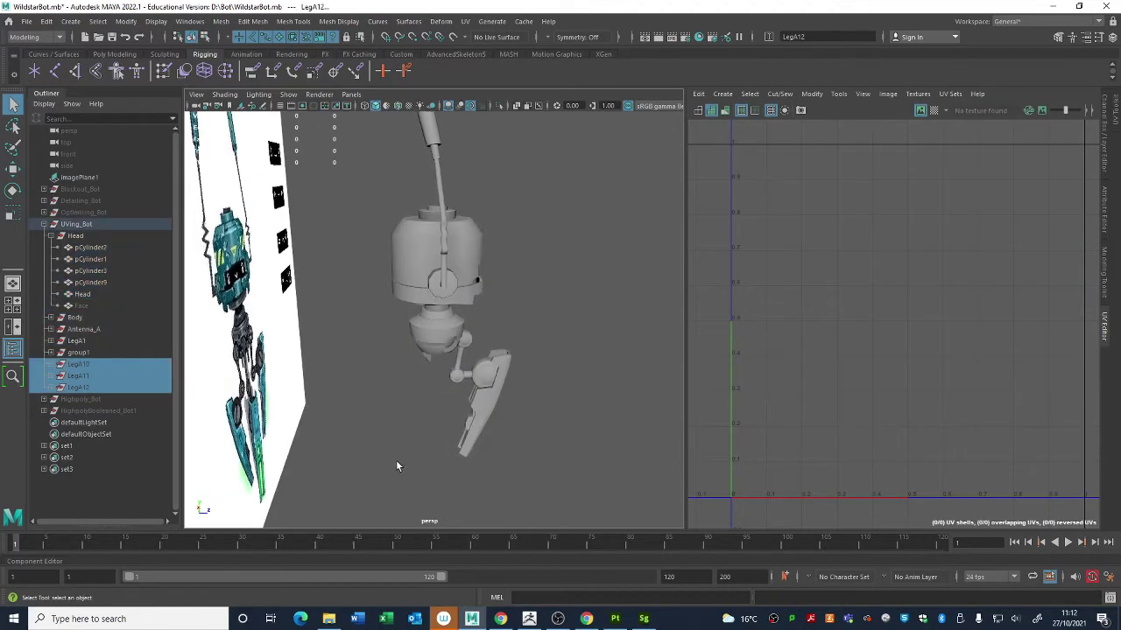
Step: Select only the visible bot meshes and export the selection to the Desktop as FBX, replacing TEST.fbx
{"action": "left_click_drag", "start_coordinate": [395, 460], "coordinate": [490, 263]}
{"action": "left_click", "coordinate": [23, 19]}
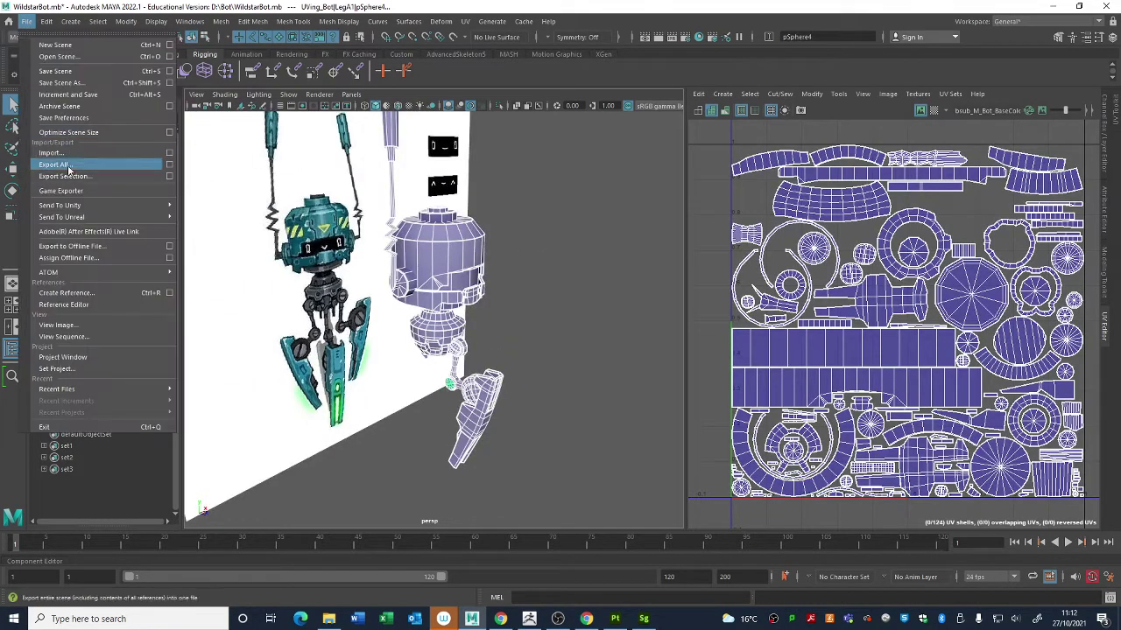
{"action": "left_click", "coordinate": [70, 167]}
{"action": "left_click", "coordinate": [348, 161]}
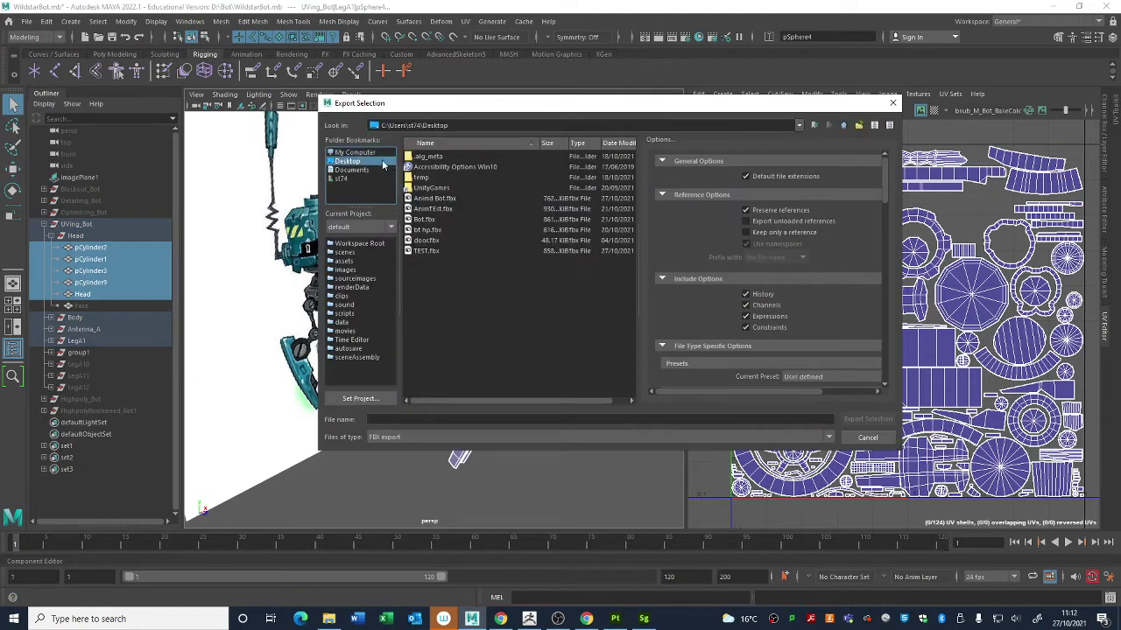
{"action": "double_click", "coordinate": [420, 250]}
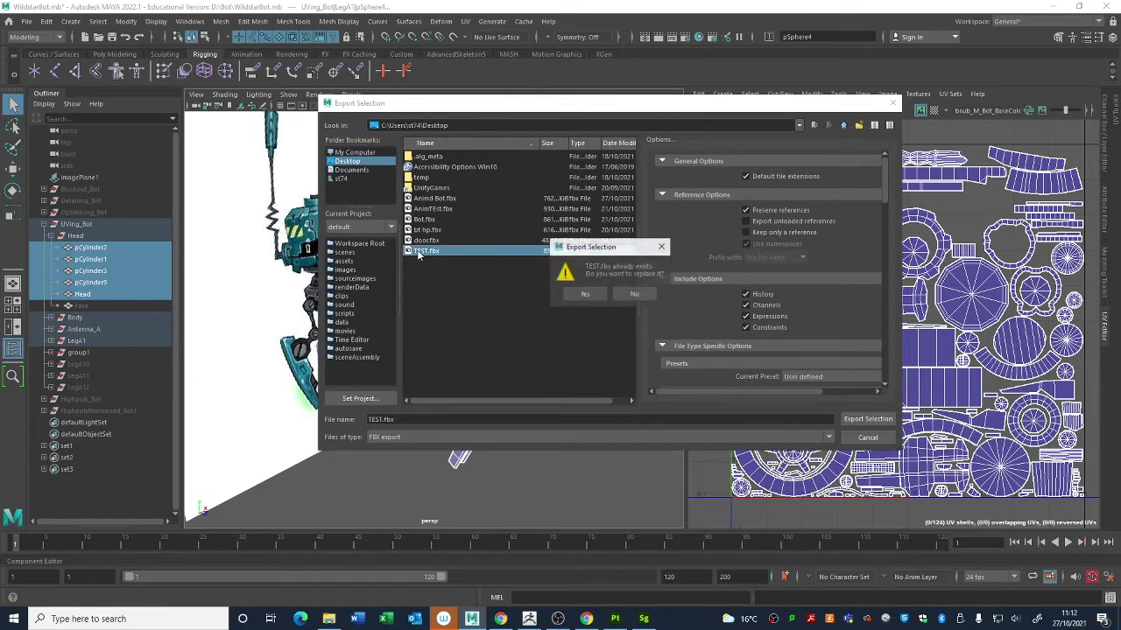
{"action": "left_click", "coordinate": [587, 294]}
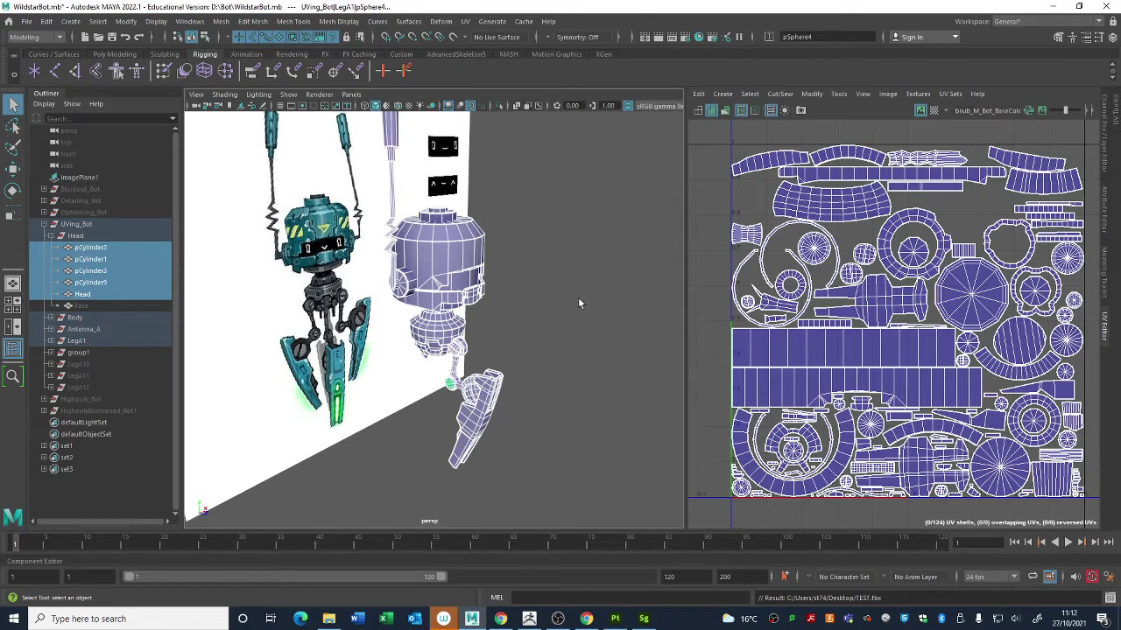
Step: Reopen the Export Selection settings, look over the FBX options, and collapse the file type specific and thumbnail/playblast sections
{"action": "left_click", "coordinate": [26, 21]}
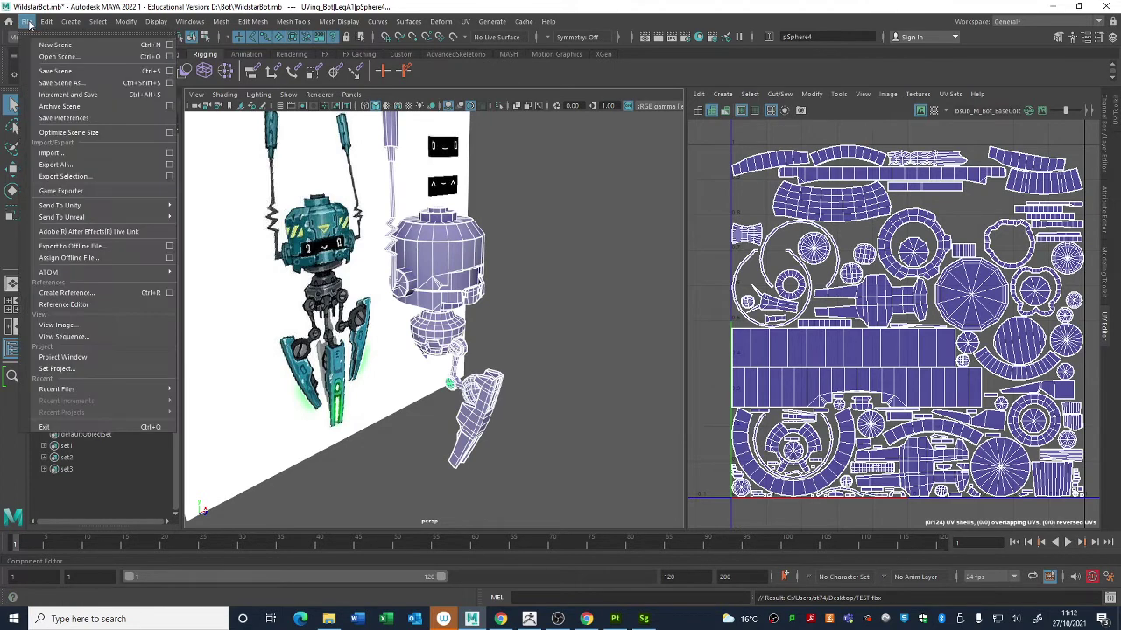
{"action": "left_click", "coordinate": [66, 178]}
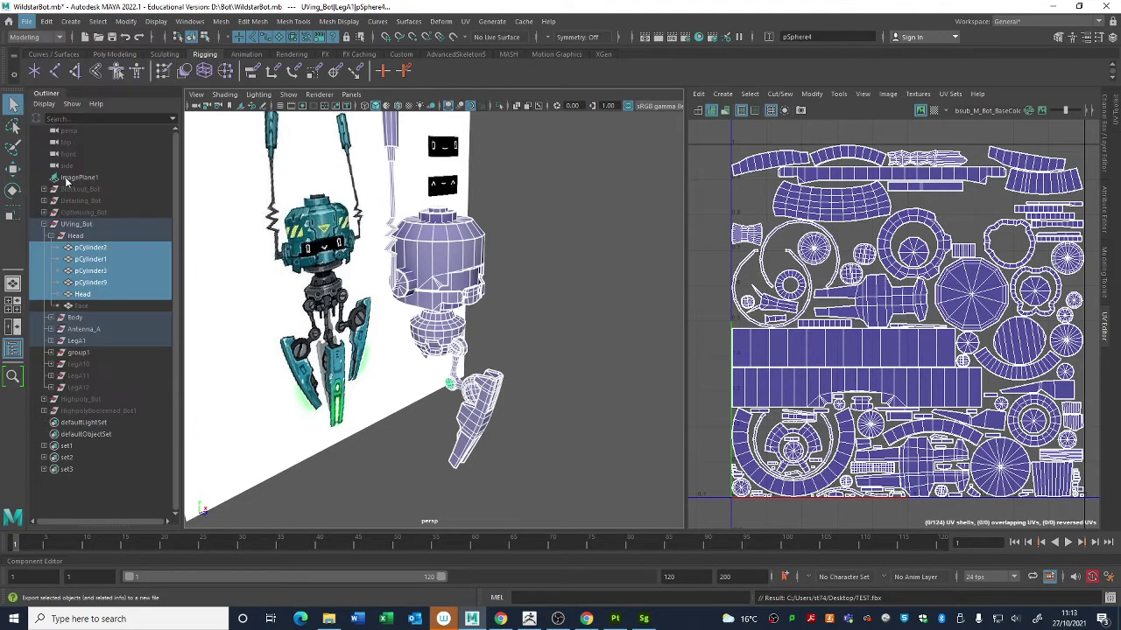
{"action": "scroll", "coordinate": [779, 247], "scroll_direction": "down", "scroll_amount": 5}
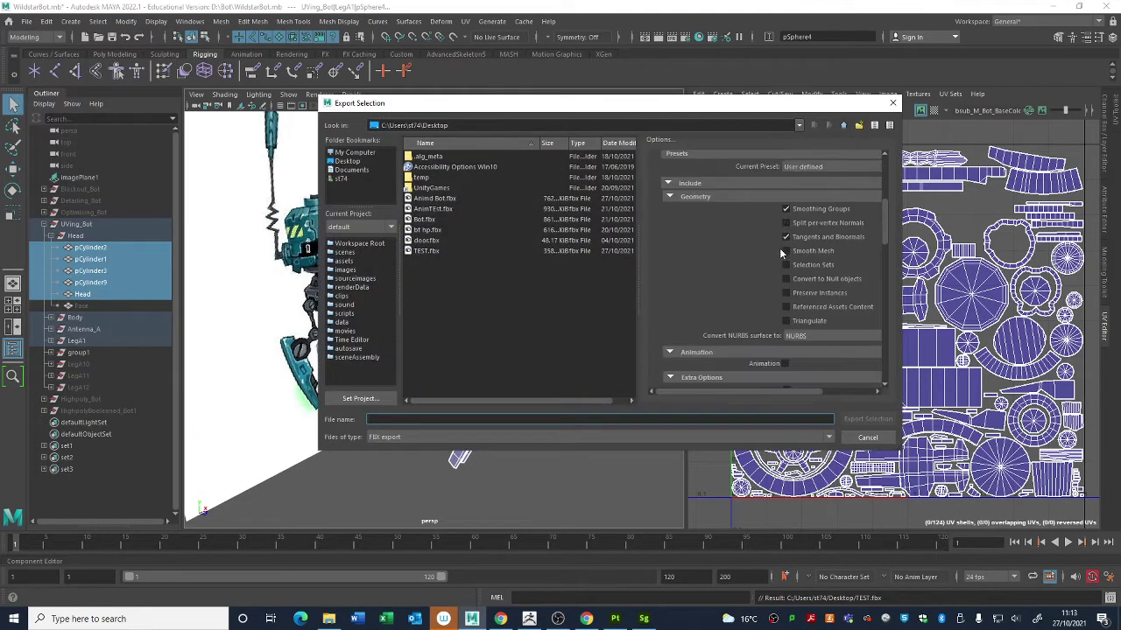
{"action": "left_click_drag", "start_coordinate": [877, 257], "coordinate": [850, 154]}
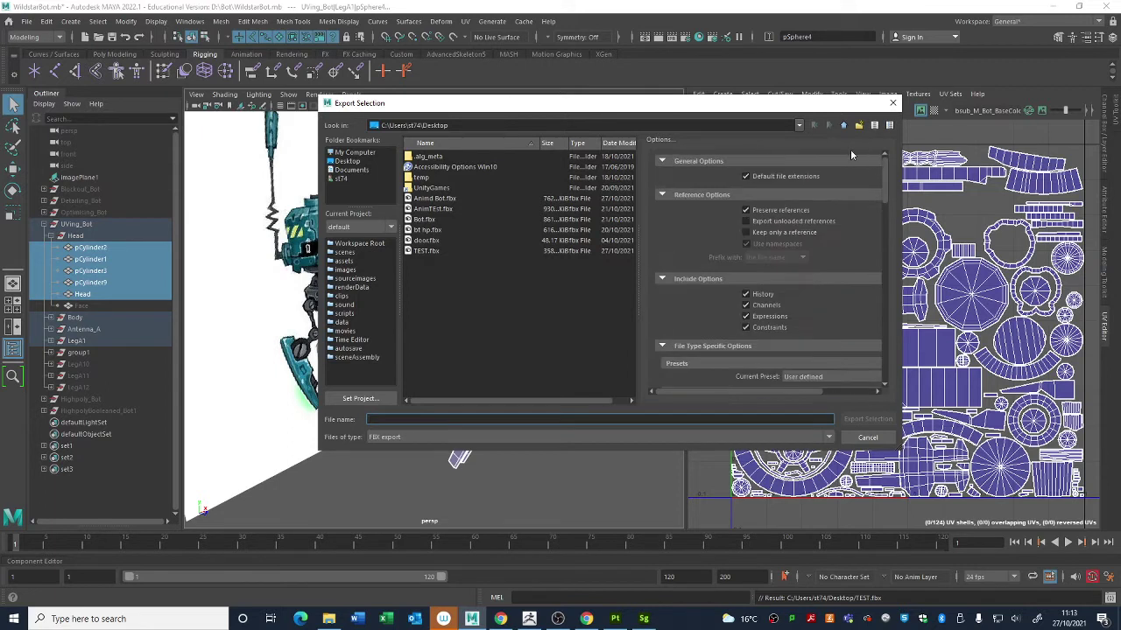
{"action": "left_click", "coordinate": [663, 346]}
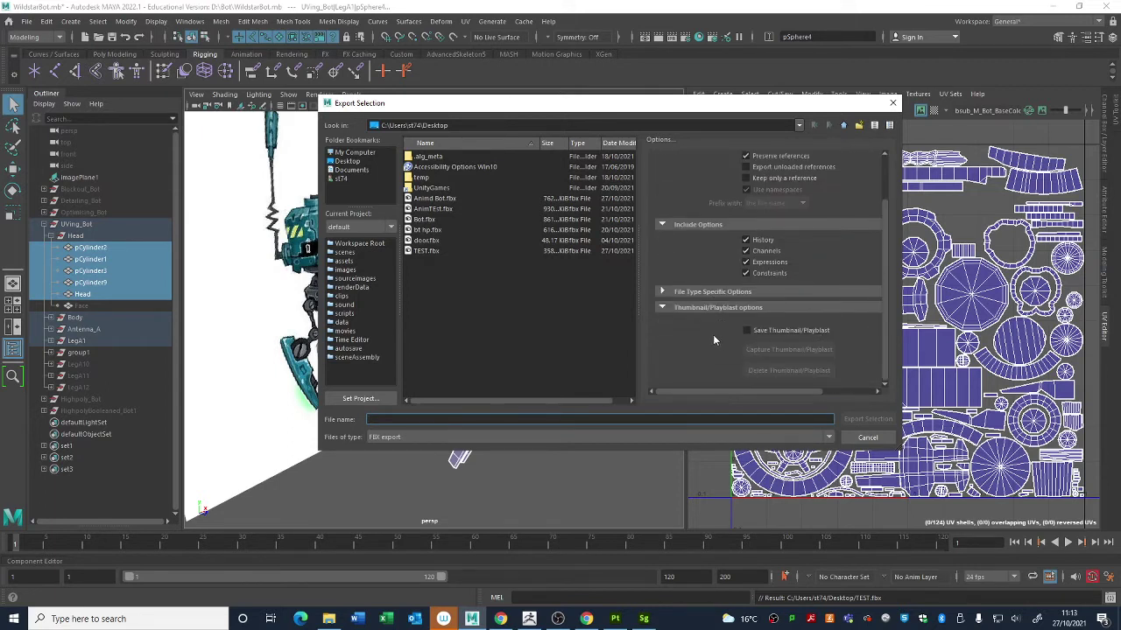
{"action": "left_click", "coordinate": [686, 308]}
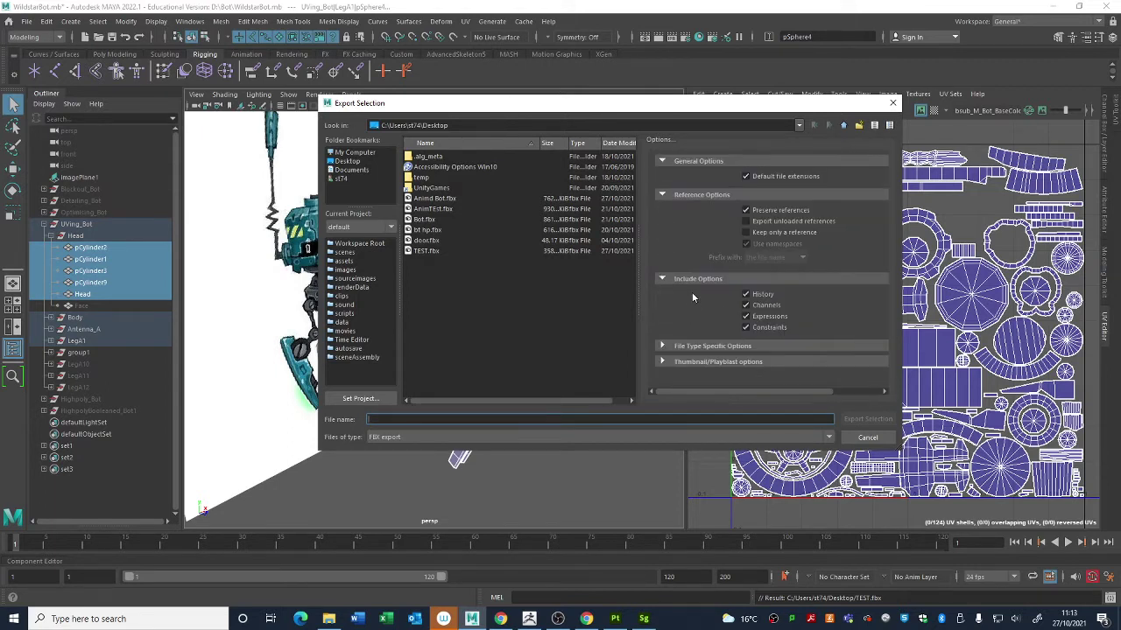
Step: Expand the file type specific options and collapse their Geometry and Animation sections to survey the FBX export categories
{"action": "left_click", "coordinate": [685, 346]}
{"action": "scroll", "coordinate": [693, 348], "scroll_direction": "down", "scroll_amount": 3}
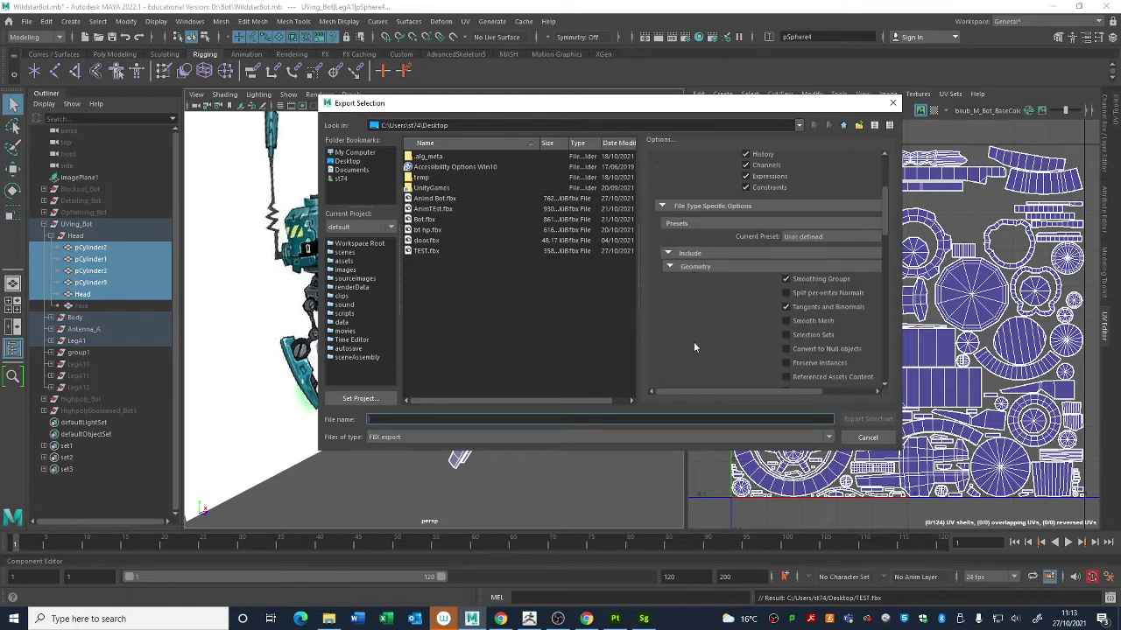
{"action": "left_click", "coordinate": [688, 270]}
{"action": "left_click", "coordinate": [687, 306]}
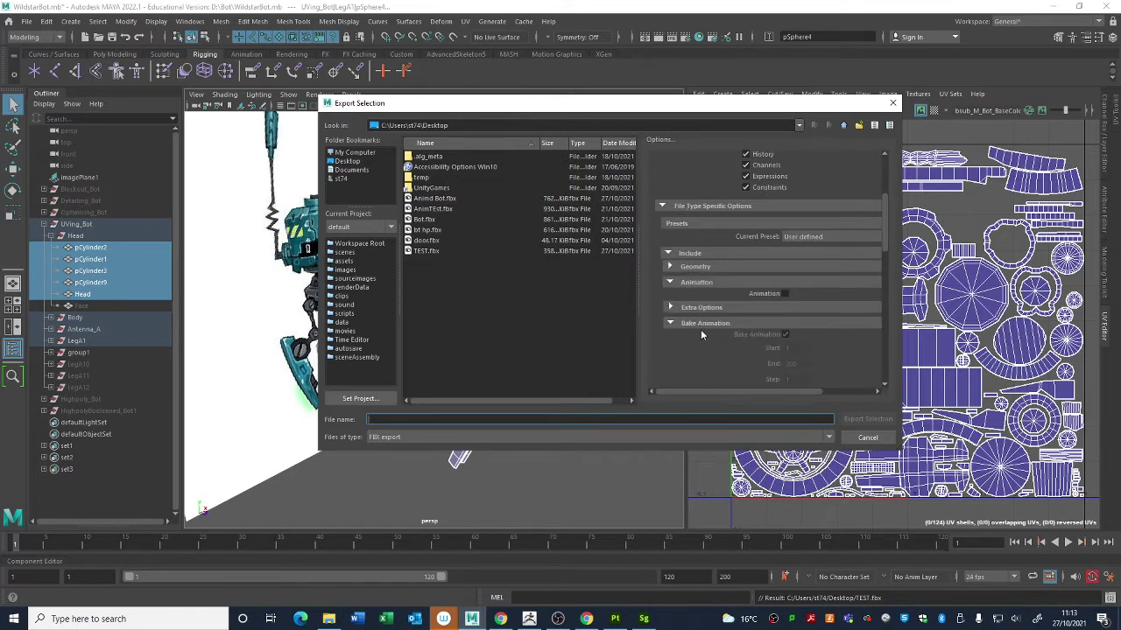
{"action": "left_click", "coordinate": [697, 286]}
{"action": "left_click", "coordinate": [691, 361]}
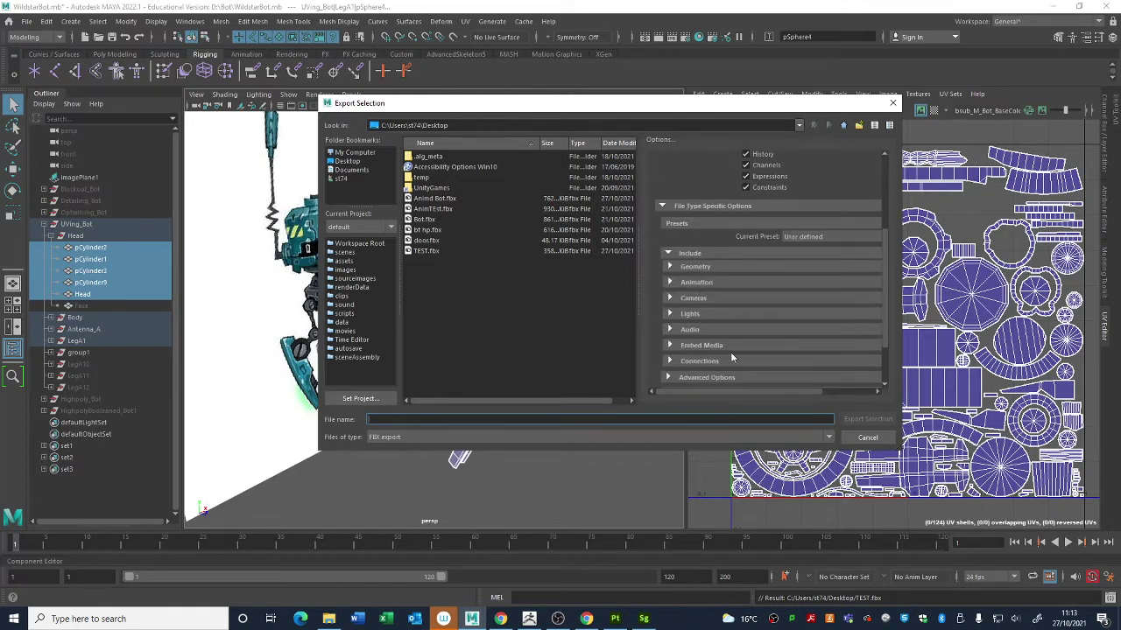
Step: Review the FBX Geometry options, including Smoothing Groups and Tangents and Binormals, and check the Animation options
{"action": "scroll", "coordinate": [734, 307], "scroll_direction": "down", "scroll_amount": 2}
{"action": "scroll", "coordinate": [715, 340], "scroll_direction": "up", "scroll_amount": 2}
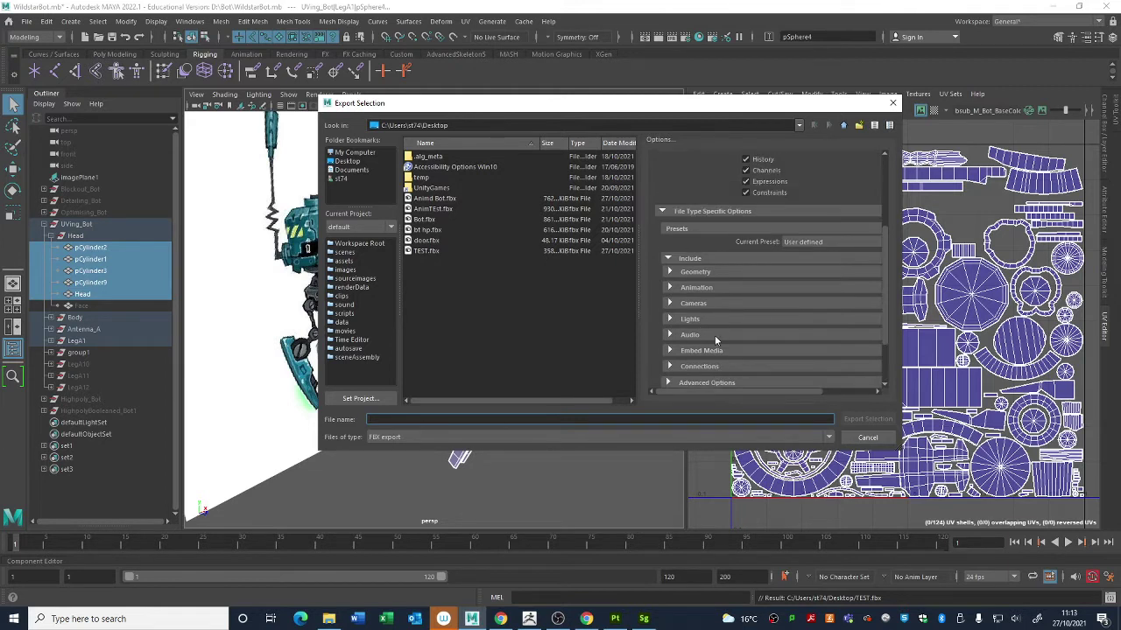
{"action": "left_click", "coordinate": [696, 272]}
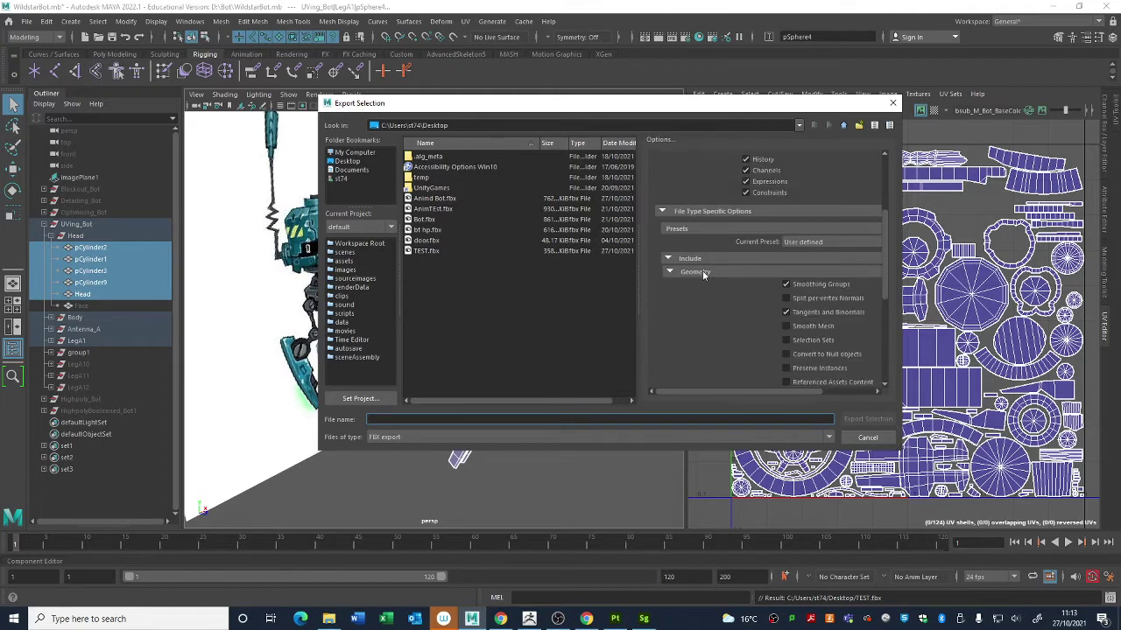
{"action": "scroll", "coordinate": [850, 300], "scroll_direction": "down", "scroll_amount": 2}
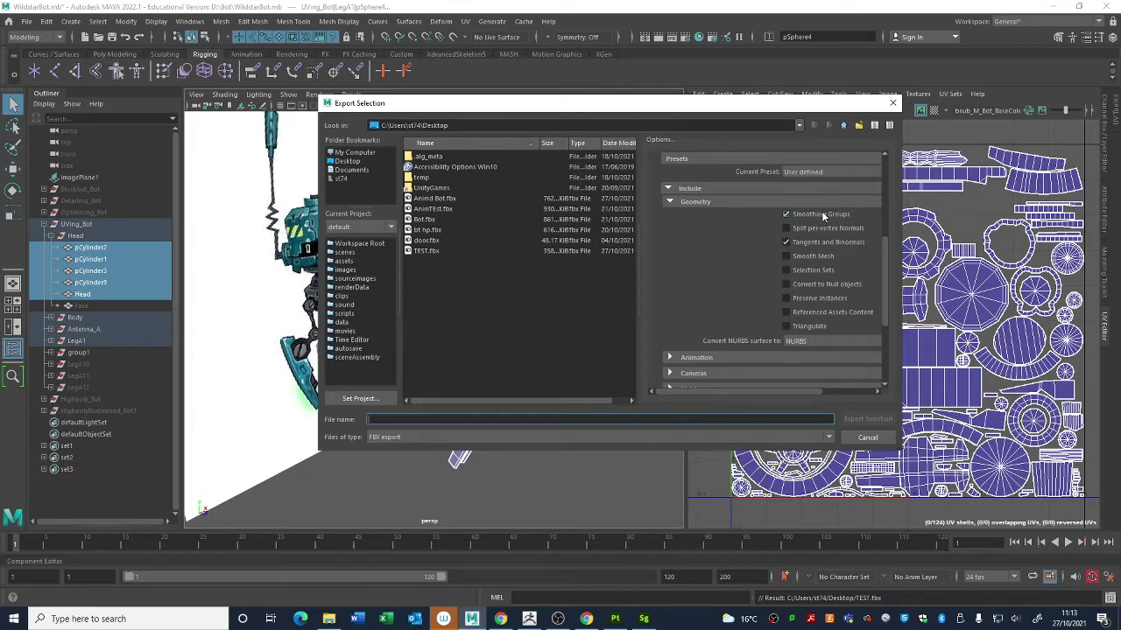
{"action": "left_click_drag", "start_coordinate": [610, 115], "coordinate": [840, 120]}
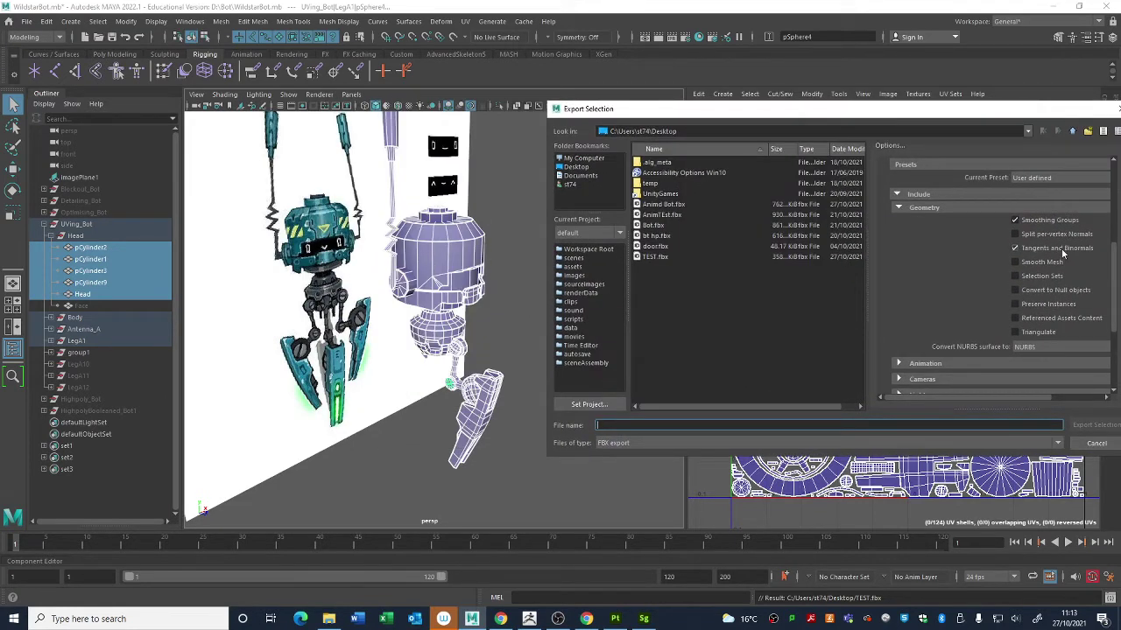
{"action": "left_click_drag", "start_coordinate": [1052, 109], "coordinate": [891, 89]}
{"action": "scroll", "coordinate": [844, 291], "scroll_direction": "down", "scroll_amount": 5}
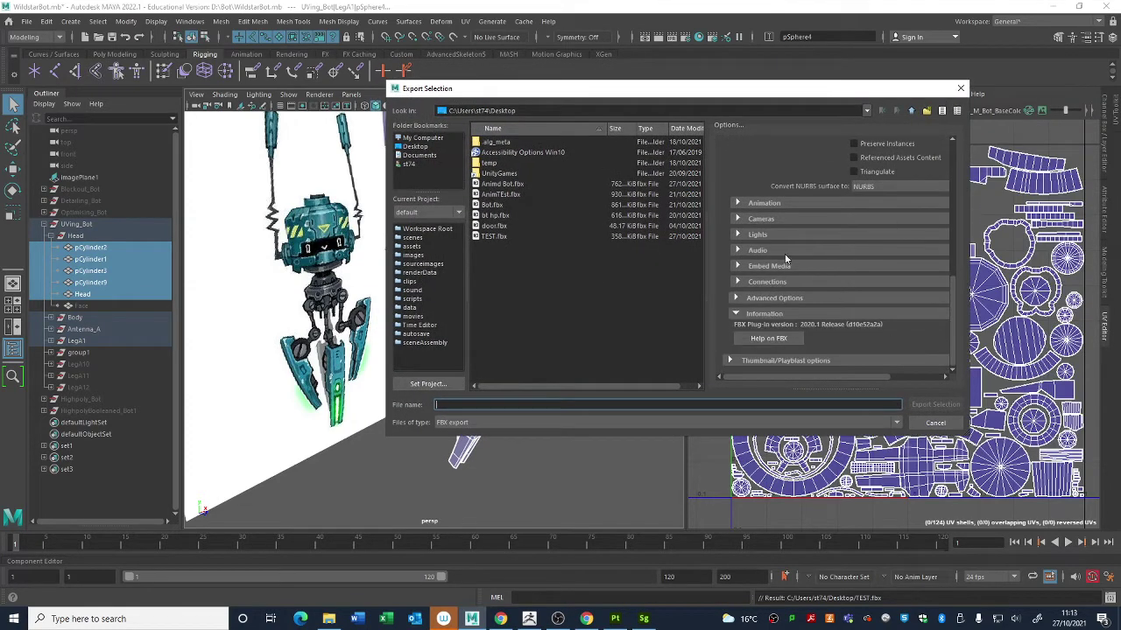
{"action": "left_click", "coordinate": [783, 203]}
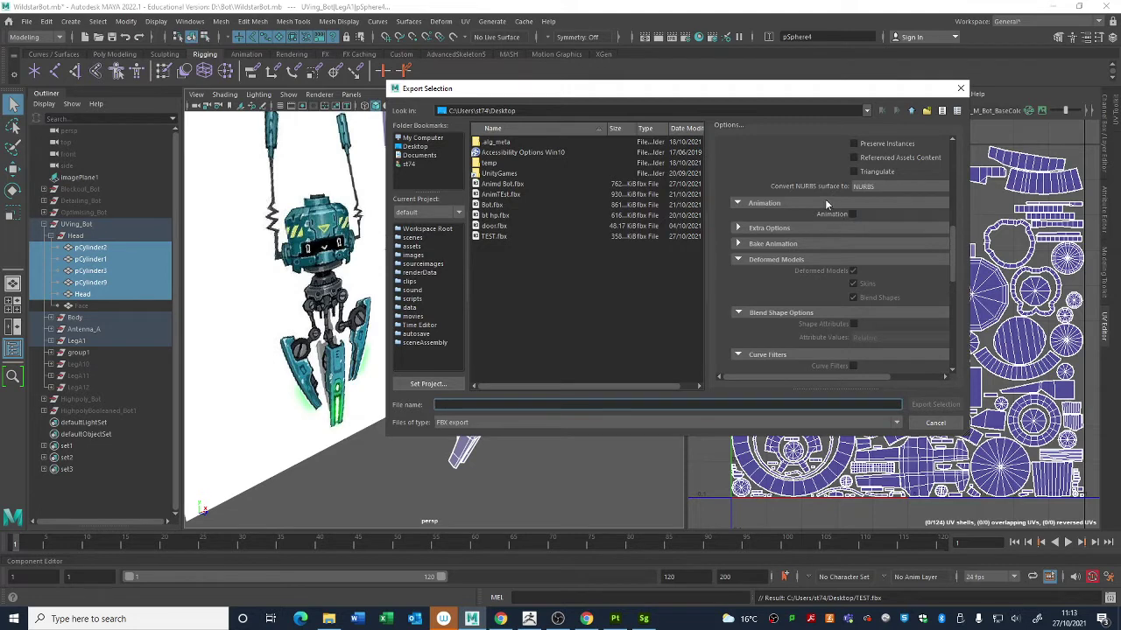
{"action": "left_click", "coordinate": [825, 203]}
Step: Export the selected bot meshes as FBX to the Desktop, replacing the existing TEST.fbx
{"action": "left_click", "coordinate": [507, 237]}
{"action": "left_click", "coordinate": [935, 404]}
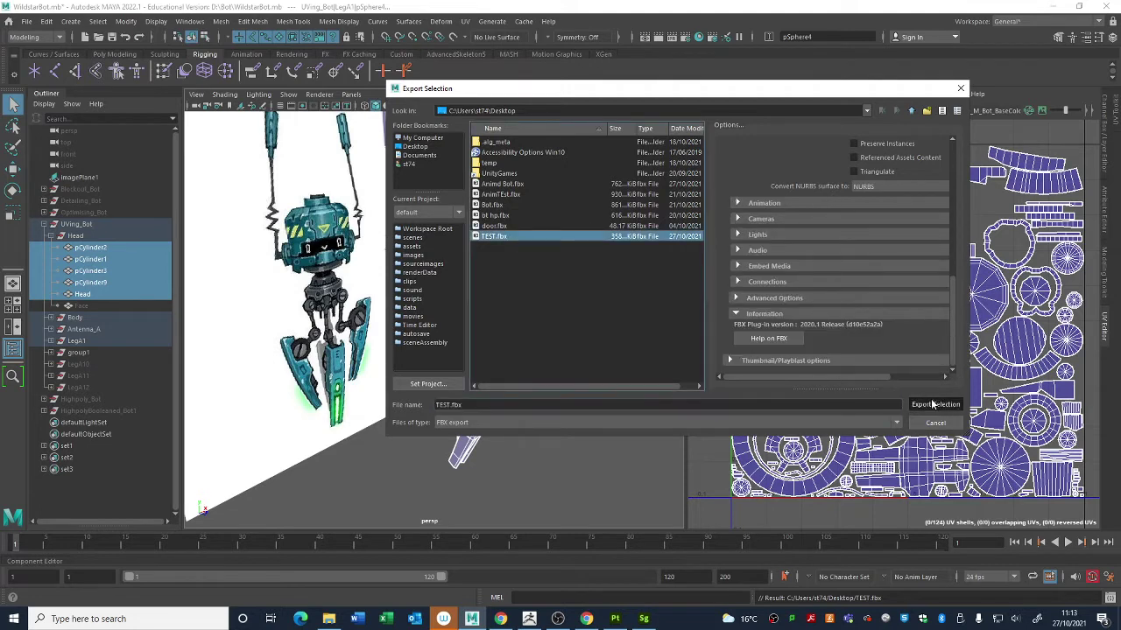
{"action": "left_click", "coordinate": [653, 280]}
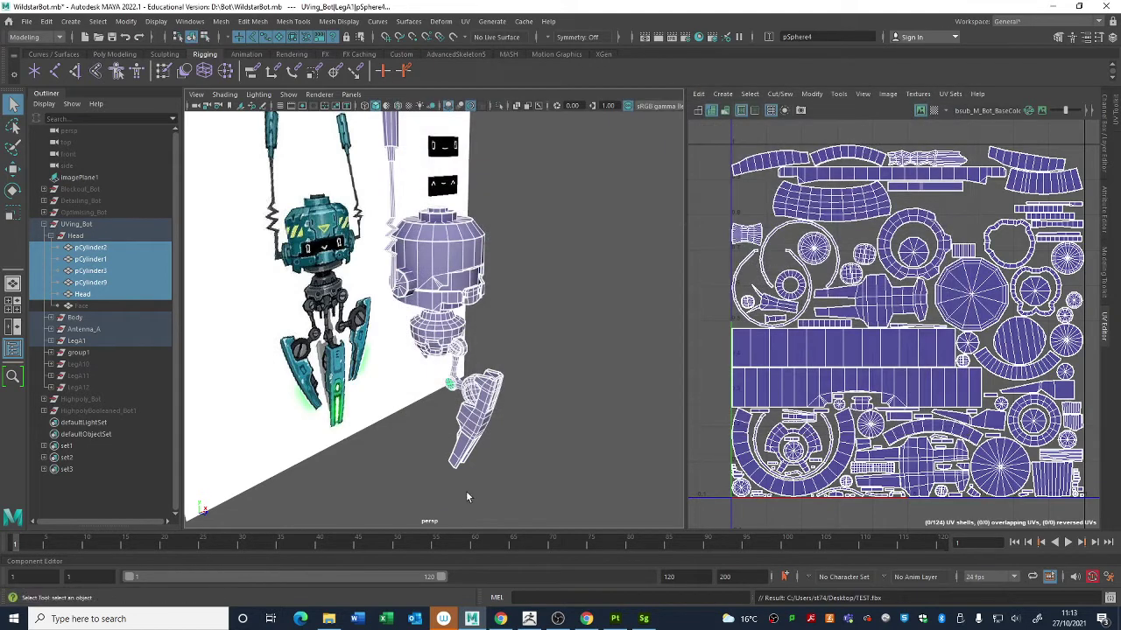
Step: Switch to Substance 3D Painter, minimize the Substance 3D Stager window, and maximize the Painter window
{"action": "left_click", "coordinate": [619, 621]}
{"action": "right_click", "coordinate": [652, 621]}
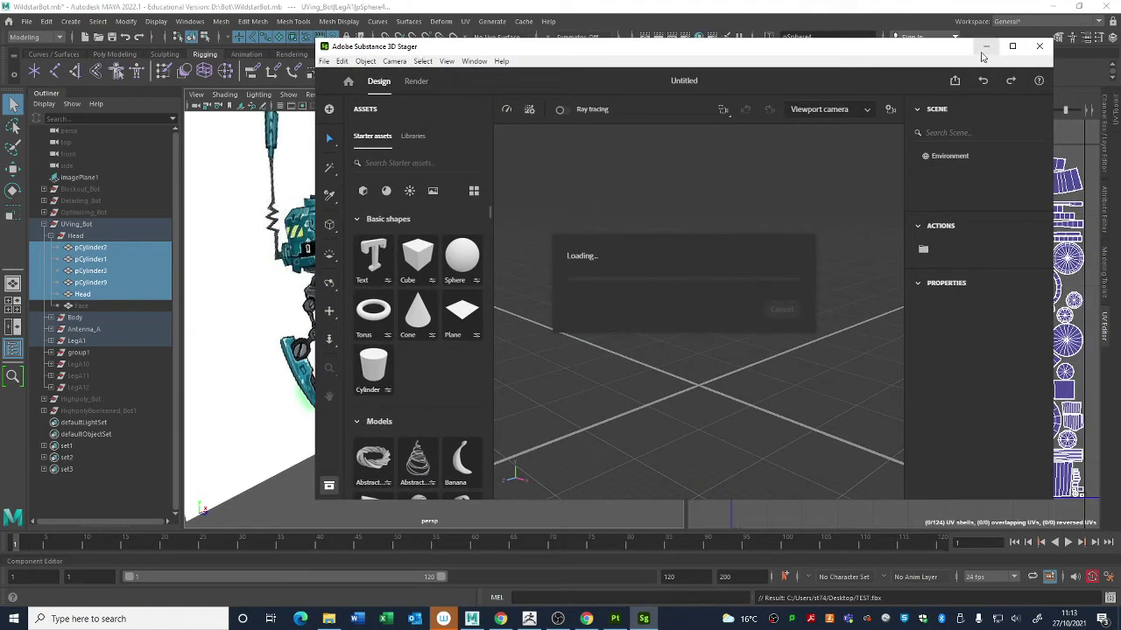
{"action": "key", "text": "super+Right"}
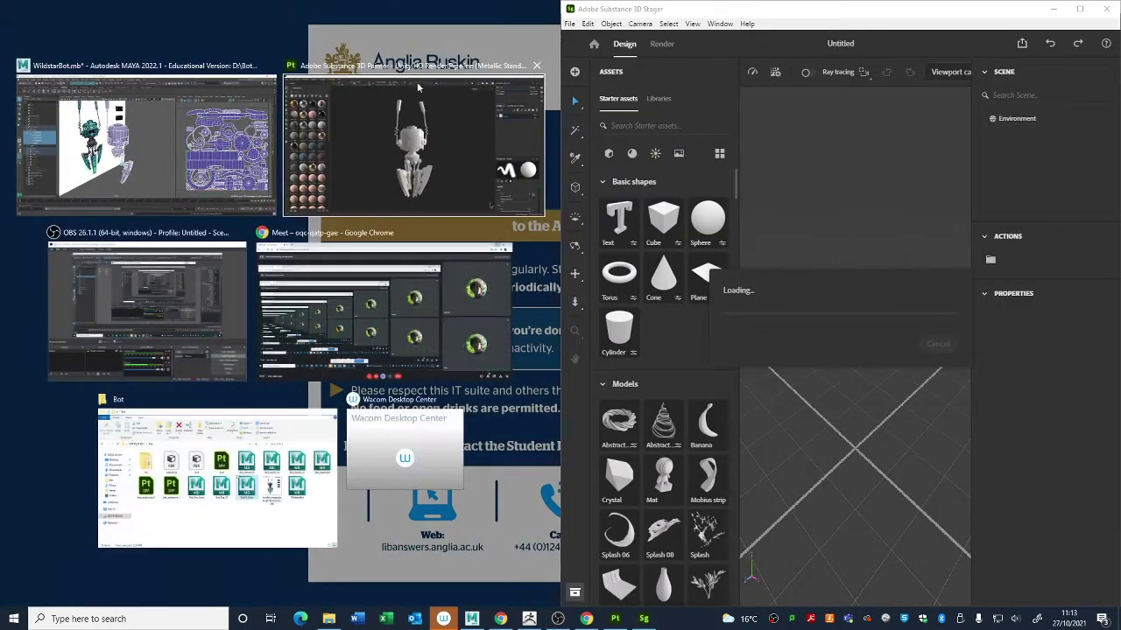
{"action": "left_click", "coordinate": [418, 88]}
{"action": "key", "text": "super+Down"}
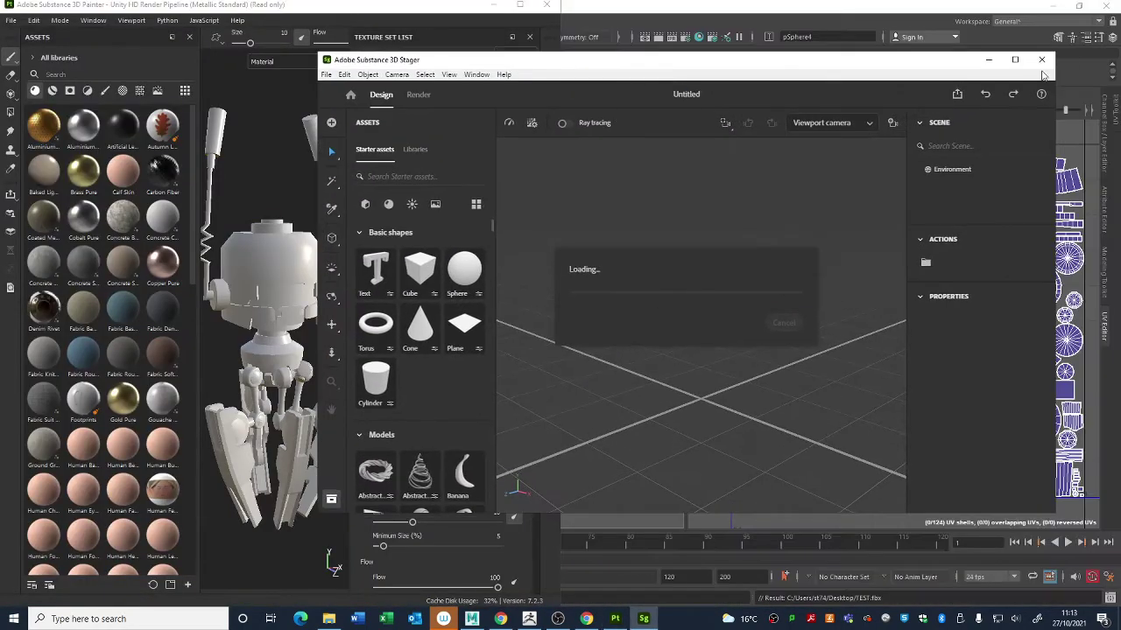
{"action": "left_click", "coordinate": [988, 59]}
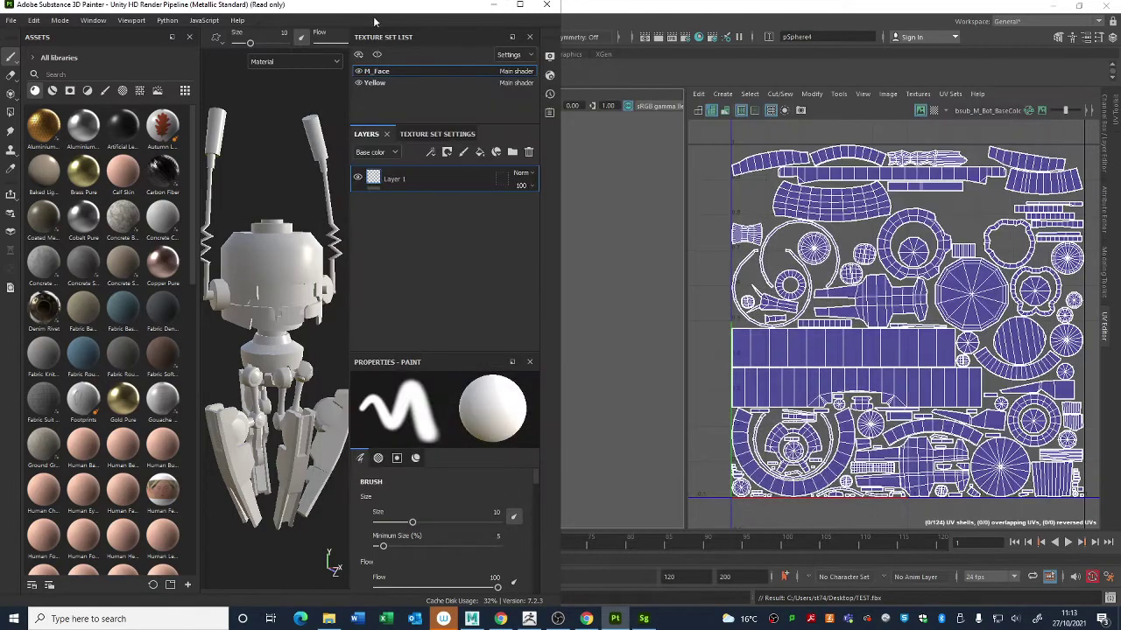
{"action": "mouse_move", "coordinate": [366, 8]}
{"action": "left_mouse_down"}
{"action": "mouse_move", "coordinate": [480, 105]}
{"action": "mouse_move", "coordinate": [534, 1]}
{"action": "left_mouse_up"}
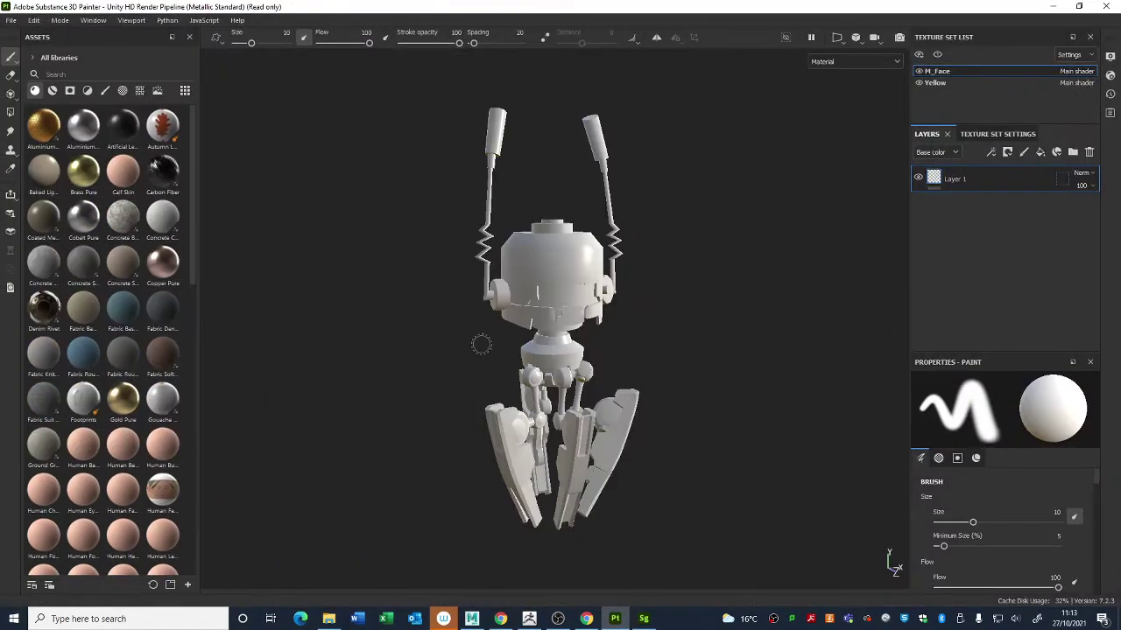
Step: Create a new project from the Desktop's TEST mesh with the Unity HD Render Pipeline template, discarding changes to the open project
{"action": "left_click", "coordinate": [11, 21]}
{"action": "left_click", "coordinate": [25, 30]}
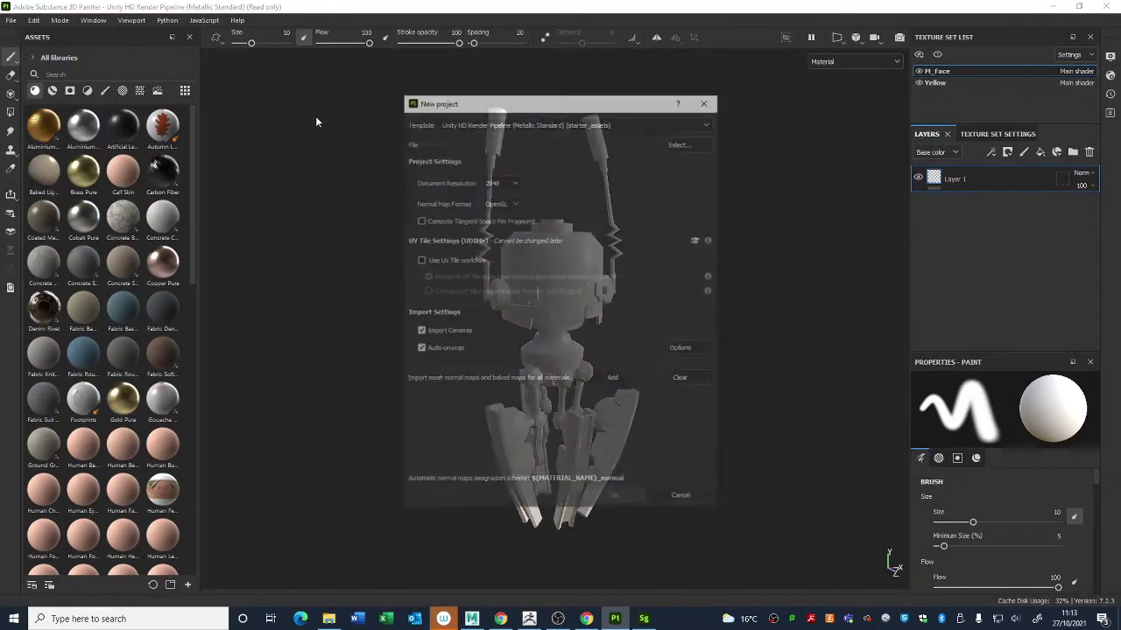
{"action": "left_click", "coordinate": [680, 142]}
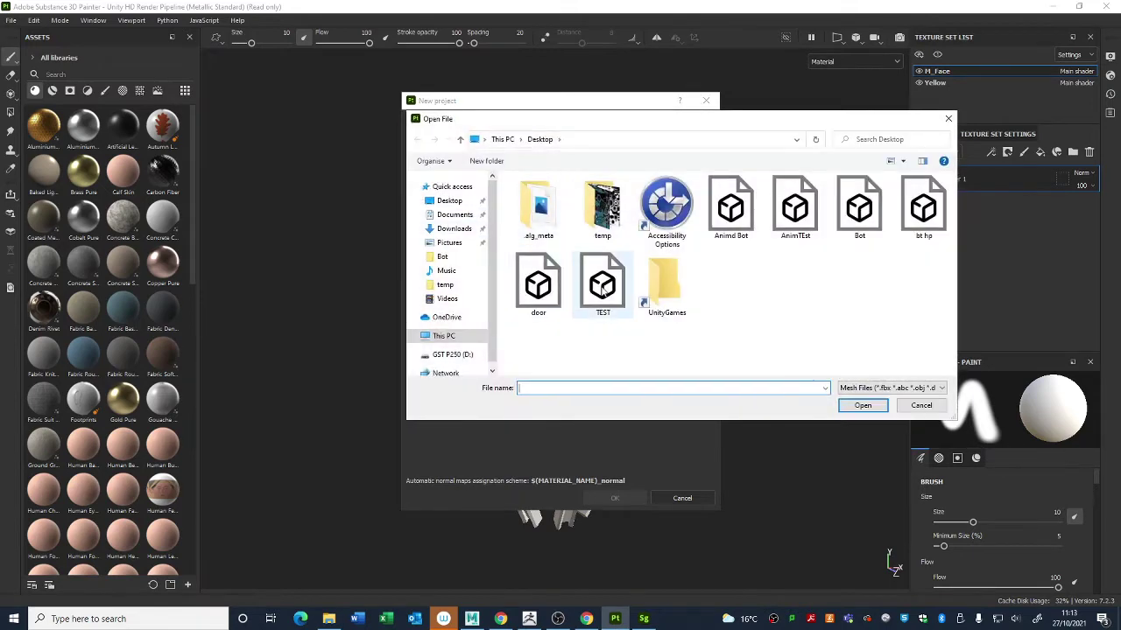
{"action": "double_click", "coordinate": [604, 280]}
{"action": "left_click", "coordinate": [615, 498]}
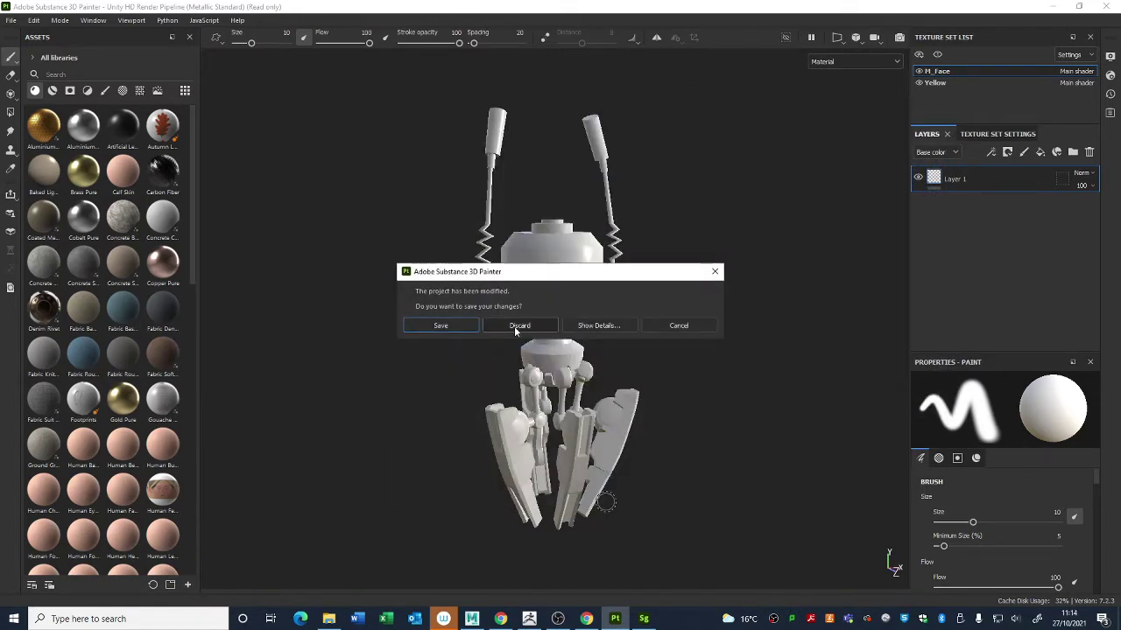
{"action": "left_click", "coordinate": [516, 330]}
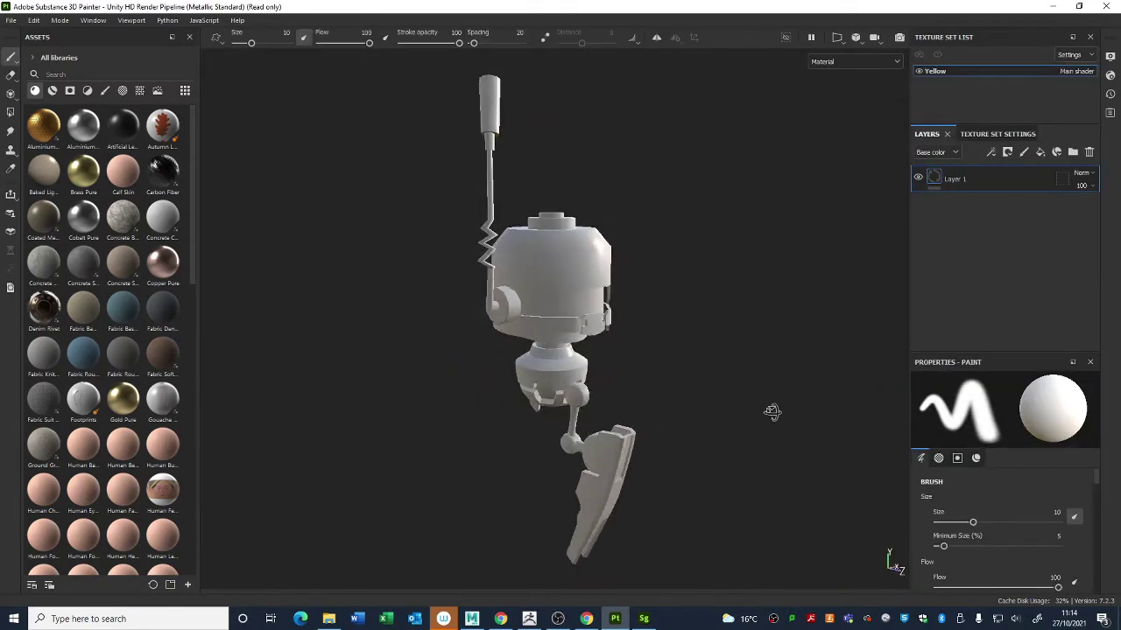
Step: Dock the Assets panel horizontally beneath the 3D viewport and make it slightly taller
{"action": "mouse_move", "coordinate": [772, 411]}
{"action": "left_mouse_down", "text": "alt"}
{"action": "mouse_move", "coordinate": [438, 400]}
{"action": "mouse_move", "coordinate": [726, 368]}
{"action": "mouse_move", "coordinate": [458, 453]}
{"action": "mouse_move", "coordinate": [697, 445]}
{"action": "mouse_move", "coordinate": [698, 428]}
{"action": "mouse_move", "coordinate": [643, 388]}
{"action": "mouse_move", "coordinate": [651, 367]}
{"action": "mouse_move", "coordinate": [645, 383]}
{"action": "left_mouse_up", "text": "alt"}
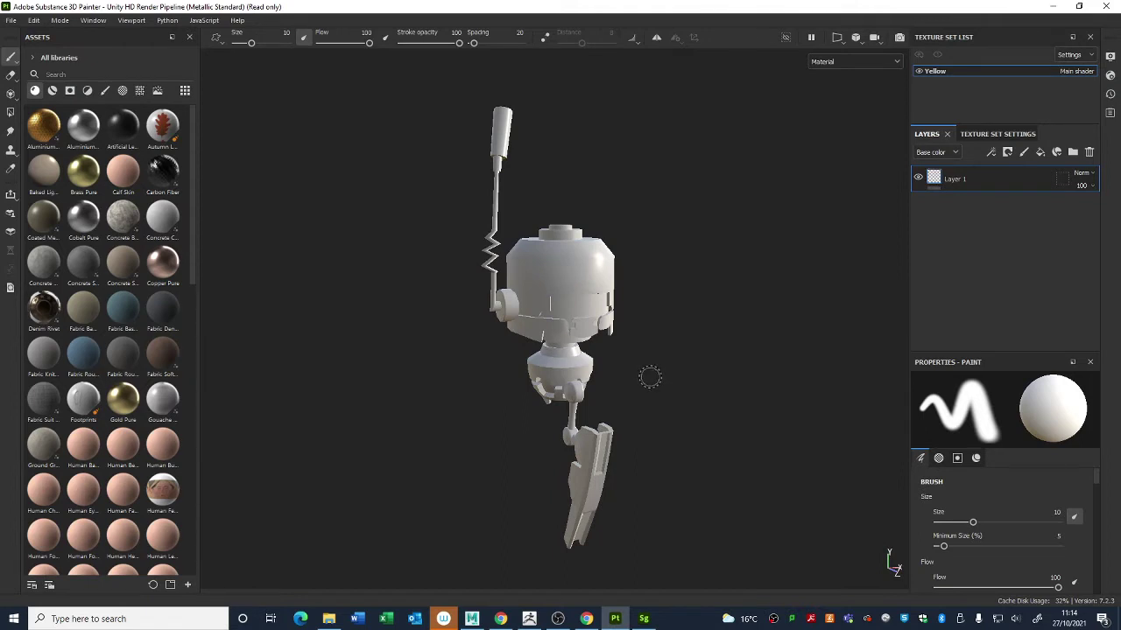
{"action": "scroll", "coordinate": [604, 352], "scroll_direction": "down", "scroll_amount": 1}
{"action": "middle_click_drag", "start_coordinate": [670, 339], "coordinate": [636, 303], "text": "alt"}
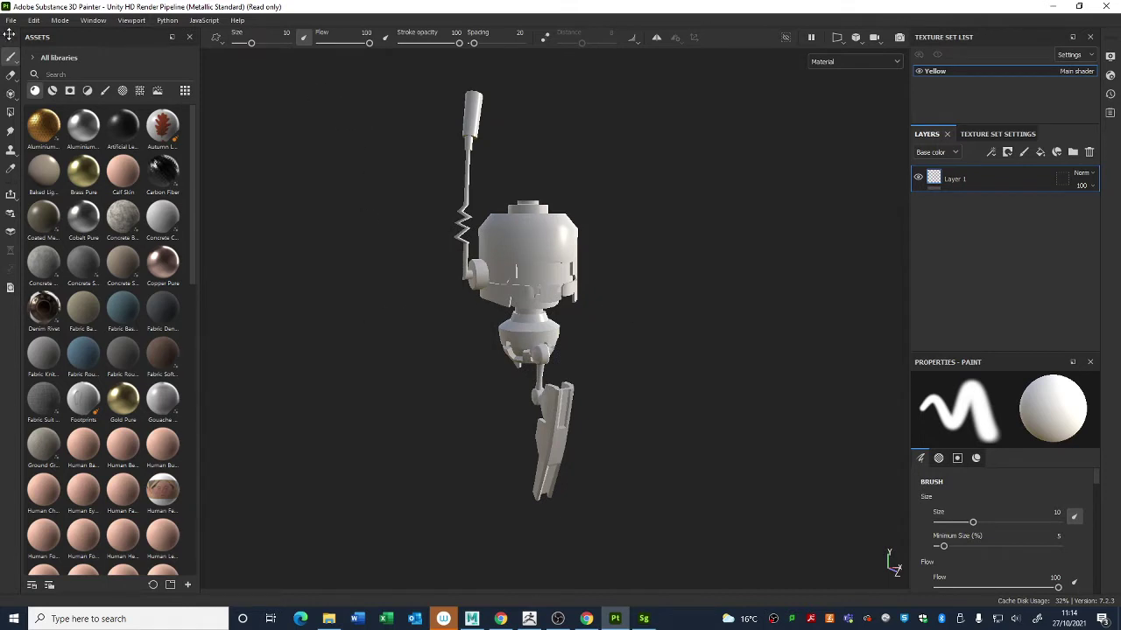
{"action": "left_click_drag", "start_coordinate": [45, 36], "coordinate": [355, 569]}
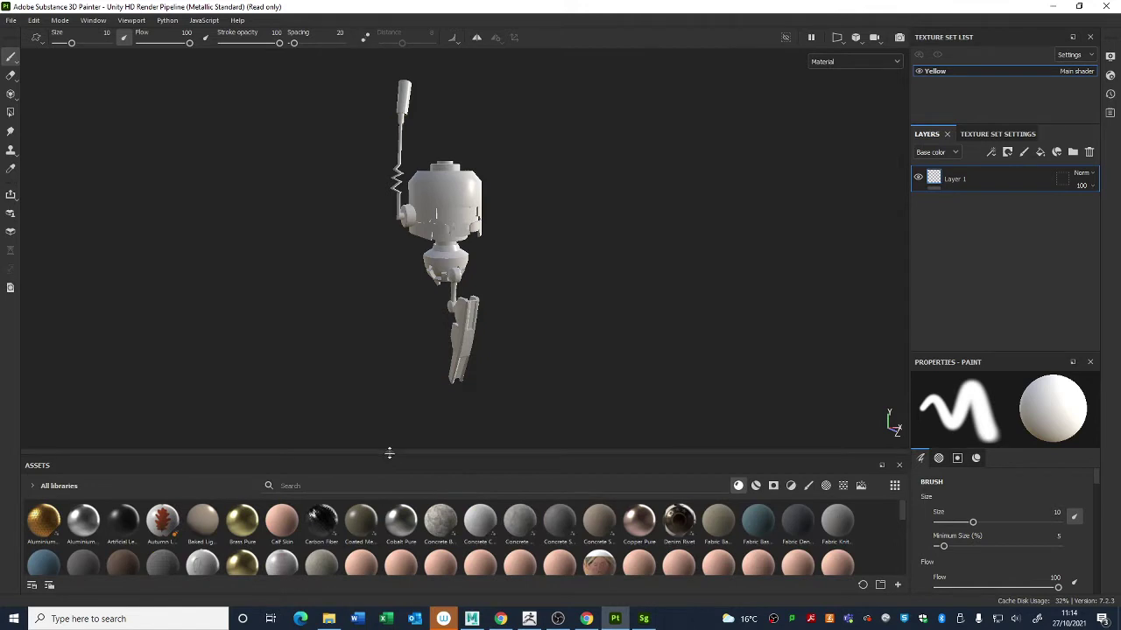
{"action": "left_click_drag", "start_coordinate": [389, 452], "coordinate": [391, 445]}
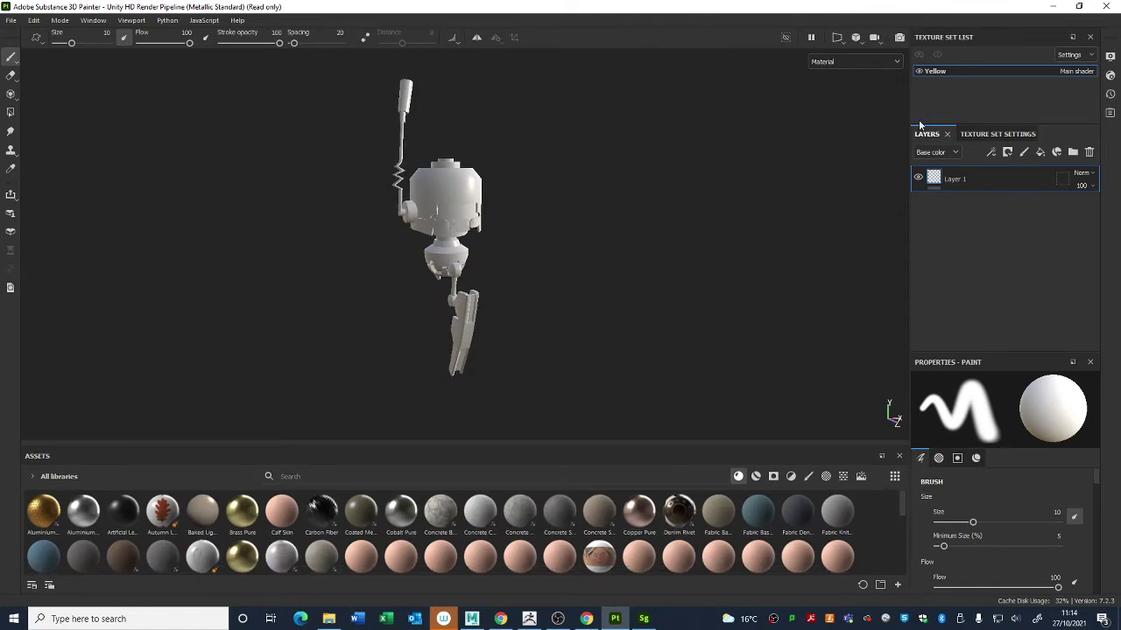
Step: Group the Layers panel with Texture Set List and Texture Set Settings with Properties, leaving Layers and Texture Set Settings in front
{"action": "left_click_drag", "start_coordinate": [926, 135], "coordinate": [965, 54]}
{"action": "left_click", "coordinate": [966, 37]}
{"action": "left_click", "coordinate": [926, 37]}
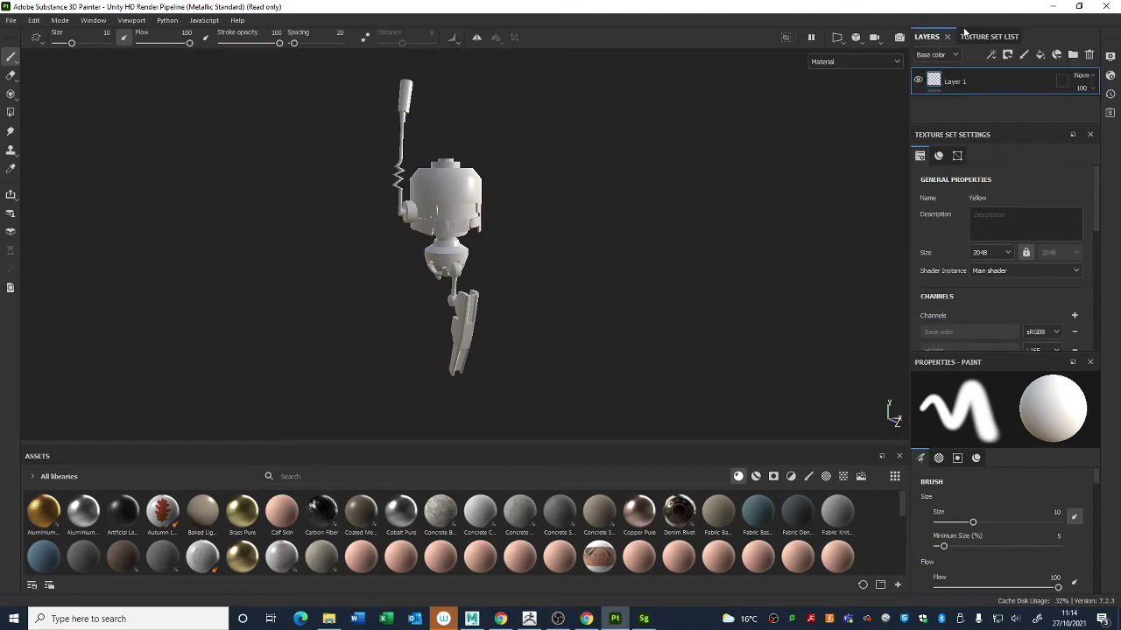
{"action": "left_click", "coordinate": [967, 37]}
{"action": "left_click", "coordinate": [928, 37]}
{"action": "mouse_move", "coordinate": [950, 138]}
{"action": "left_mouse_down"}
{"action": "mouse_move", "coordinate": [949, 122]}
{"action": "mouse_move", "coordinate": [895, 122]}
{"action": "mouse_move", "coordinate": [868, 302]}
{"action": "mouse_move", "coordinate": [1016, 319]}
{"action": "mouse_move", "coordinate": [1024, 201]}
{"action": "mouse_move", "coordinate": [981, 215]}
{"action": "mouse_move", "coordinate": [980, 270]}
{"action": "left_mouse_up"}
{"action": "left_click", "coordinate": [1024, 201]}
{"action": "left_click", "coordinate": [976, 200]}
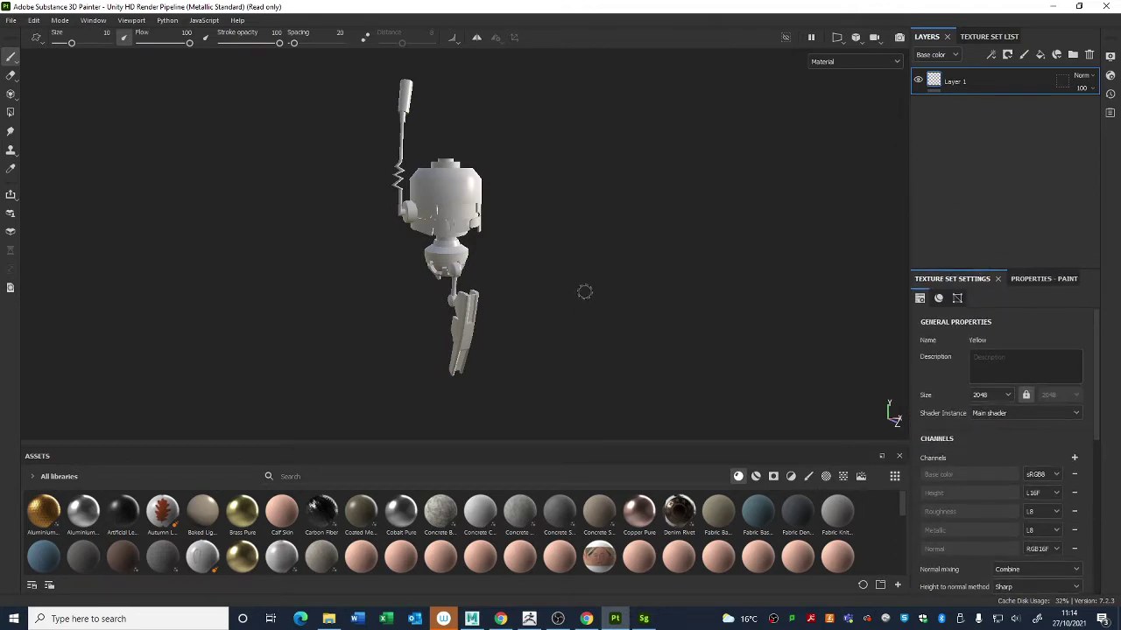
Step: Examine the imported bot's head, body and leg from several angles in the 3D view
{"action": "left_click_drag", "start_coordinate": [585, 292], "coordinate": [577, 338], "text": "alt"}
{"action": "right_click_drag", "start_coordinate": [576, 338], "coordinate": [450, 229], "text": "alt"}
{"action": "middle_click_drag", "start_coordinate": [450, 194], "coordinate": [515, 183], "text": "alt"}
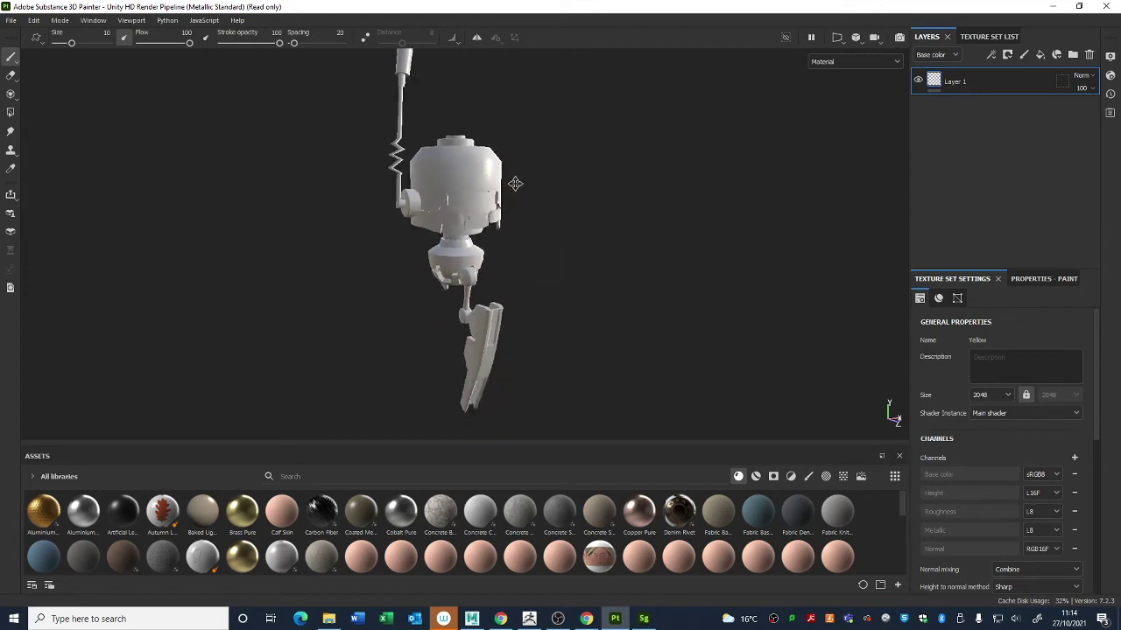
{"action": "mouse_move", "coordinate": [515, 183]}
{"action": "left_mouse_down", "text": "alt"}
{"action": "mouse_move", "coordinate": [464, 229]}
{"action": "mouse_move", "coordinate": [450, 280]}
{"action": "mouse_move", "coordinate": [495, 297]}
{"action": "mouse_move", "coordinate": [450, 368]}
{"action": "mouse_move", "coordinate": [456, 277]}
{"action": "left_mouse_up", "text": "alt"}
{"action": "scroll", "coordinate": [464, 230], "scroll_direction": "up", "scroll_amount": 2}
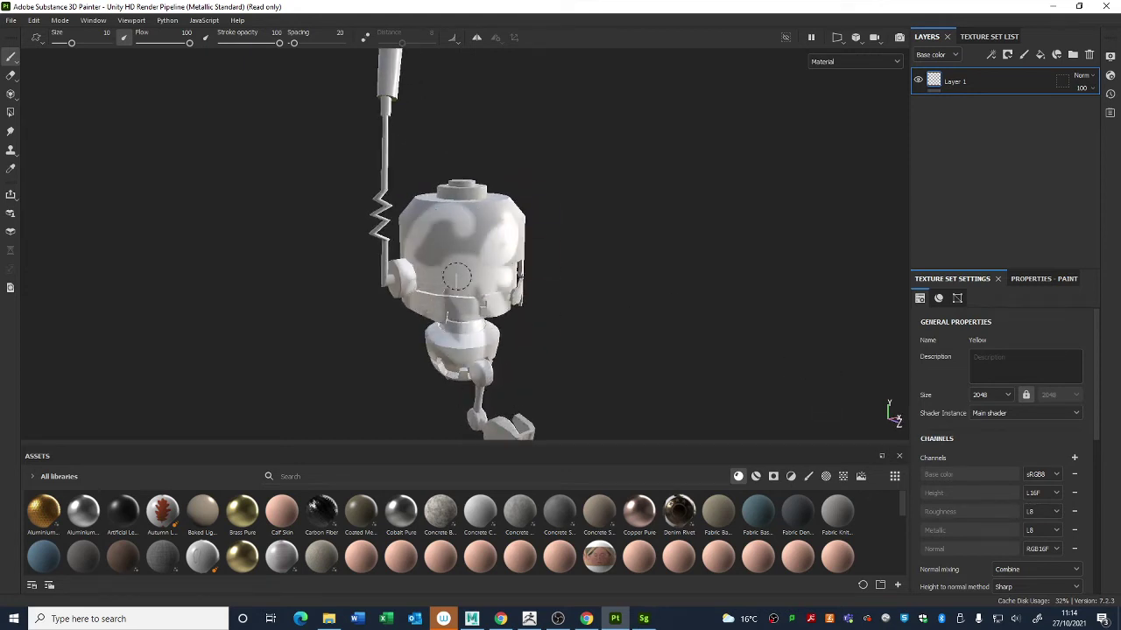
{"action": "key", "text": "ctrl+z"}
{"action": "mouse_move", "coordinate": [630, 348]}
{"action": "left_mouse_down", "text": "alt"}
{"action": "mouse_move", "coordinate": [205, 288]}
{"action": "mouse_move", "coordinate": [456, 342]}
{"action": "mouse_move", "coordinate": [521, 253]}
{"action": "left_mouse_up", "text": "alt"}
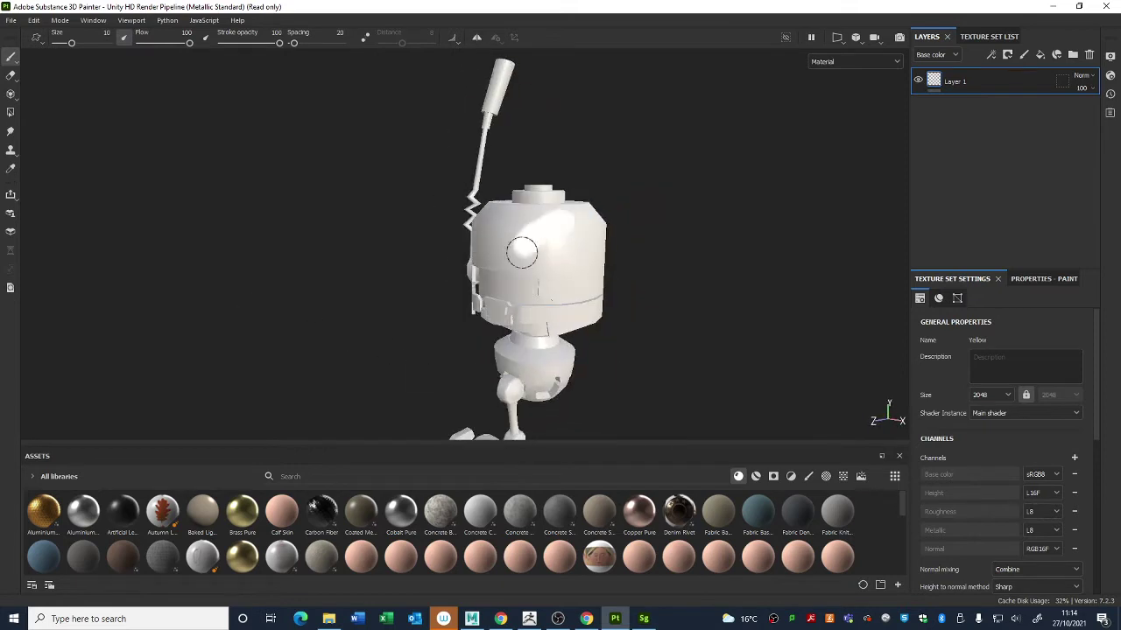
{"action": "mouse_move", "coordinate": [388, 350]}
{"action": "left_mouse_down", "text": "alt"}
{"action": "mouse_move", "coordinate": [718, 327]}
{"action": "mouse_move", "coordinate": [404, 229]}
{"action": "left_mouse_up", "text": "alt"}
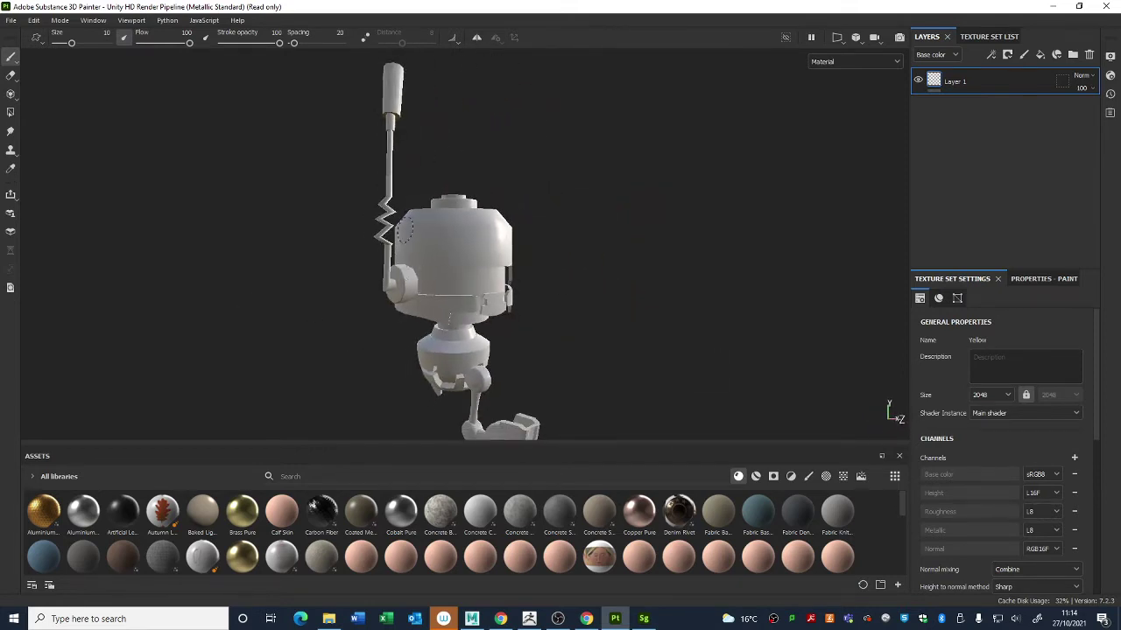
{"action": "left_click_drag", "start_coordinate": [648, 348], "coordinate": [529, 337], "text": "alt"}
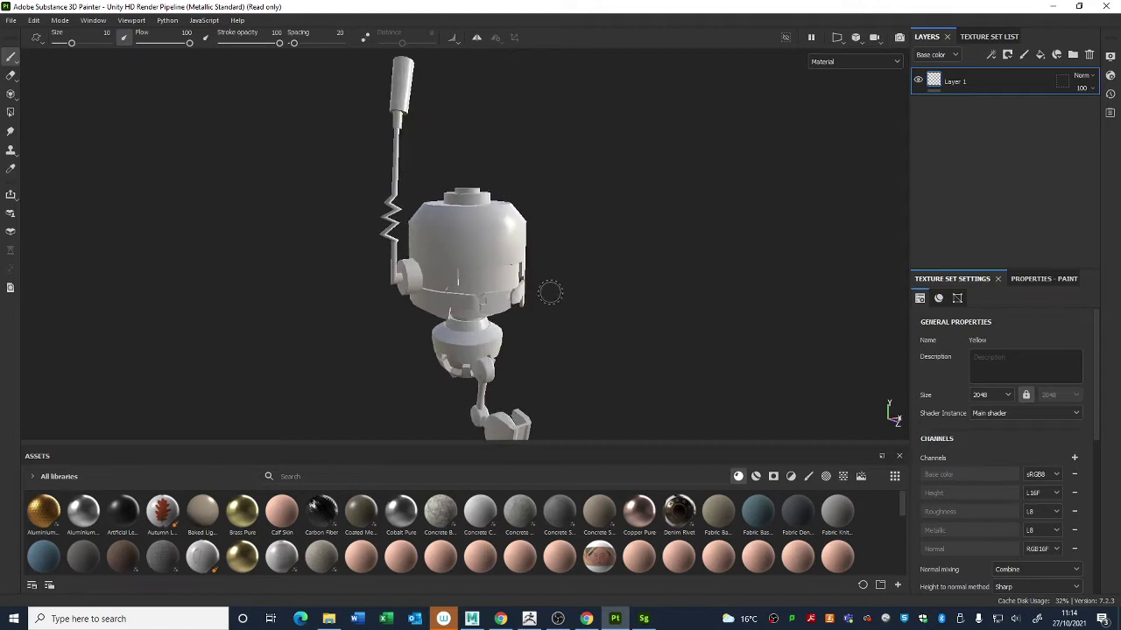
{"action": "left_click_drag", "start_coordinate": [549, 293], "coordinate": [590, 253], "text": "alt"}
Step: Try the 2D-only viewport layout, and set the display to the split 3D/2D view with the whole bot in frame
{"action": "key", "text": "F1"}
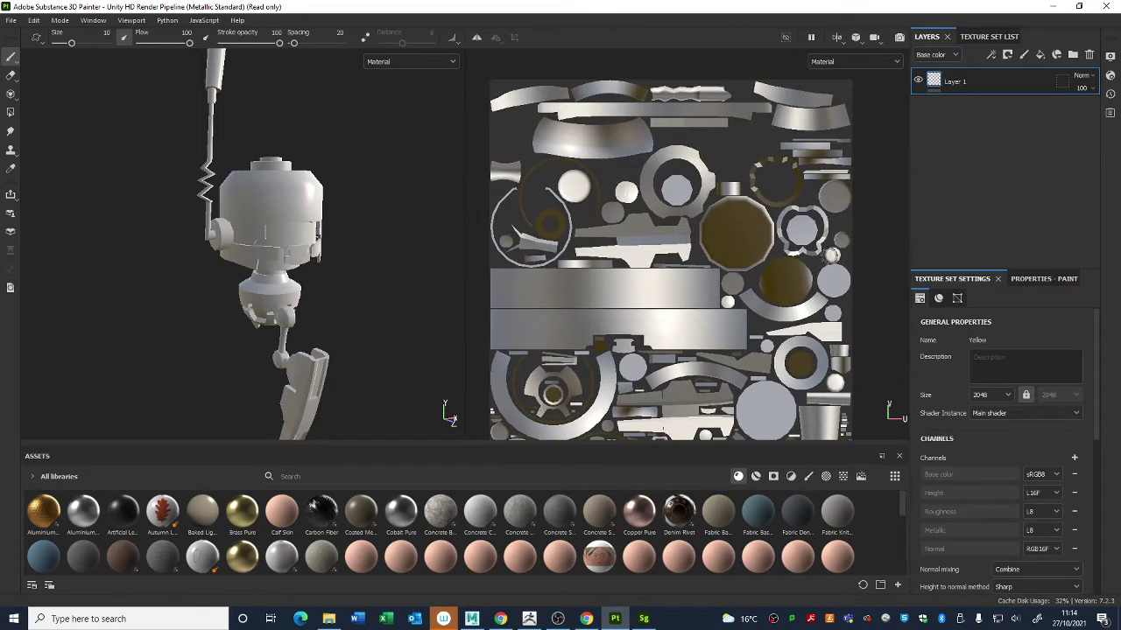
{"action": "left_click", "coordinate": [875, 39]}
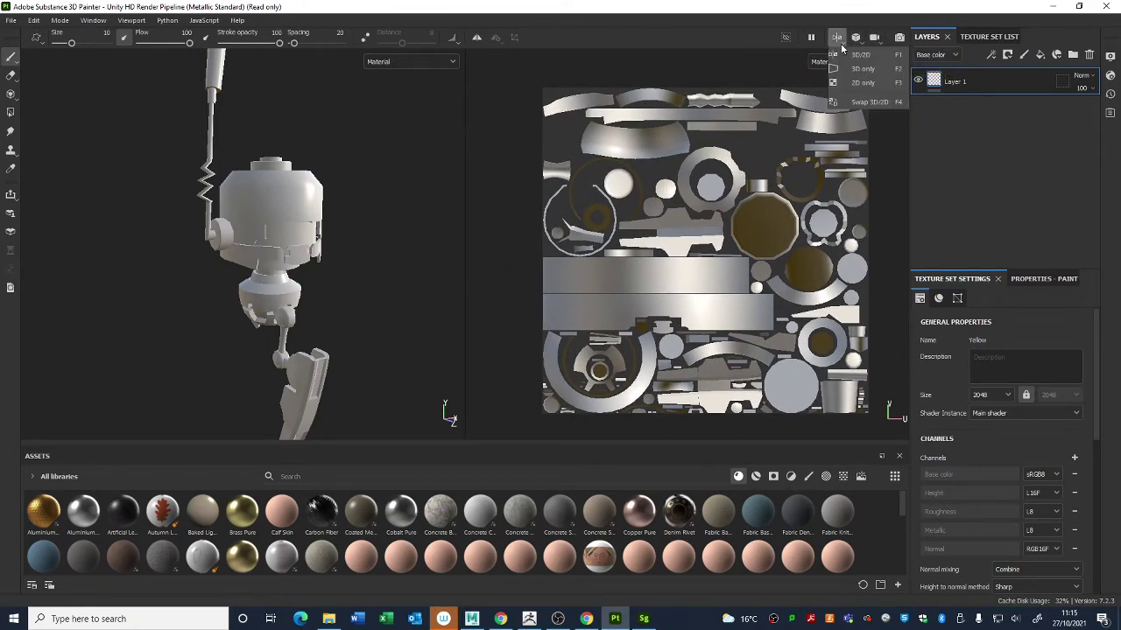
{"action": "left_click", "coordinate": [837, 38]}
{"action": "left_click", "coordinate": [856, 69]}
{"action": "left_click", "coordinate": [856, 82]}
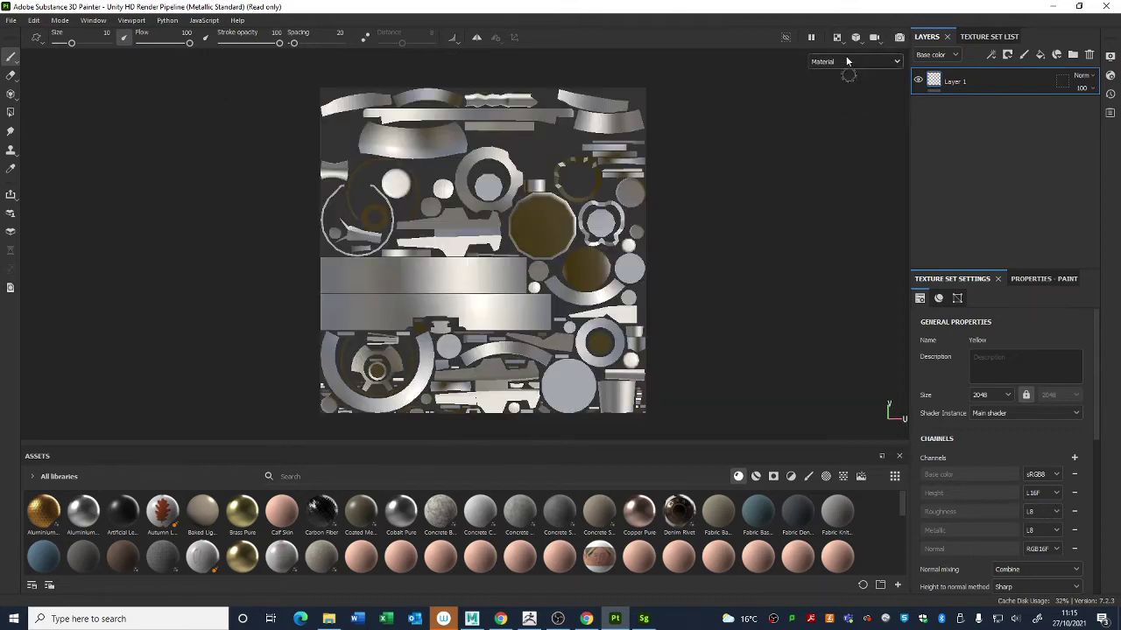
{"action": "left_click", "coordinate": [837, 39]}
{"action": "left_click", "coordinate": [861, 54]}
{"action": "left_click_drag", "start_coordinate": [315, 260], "coordinate": [362, 356], "text": "alt"}
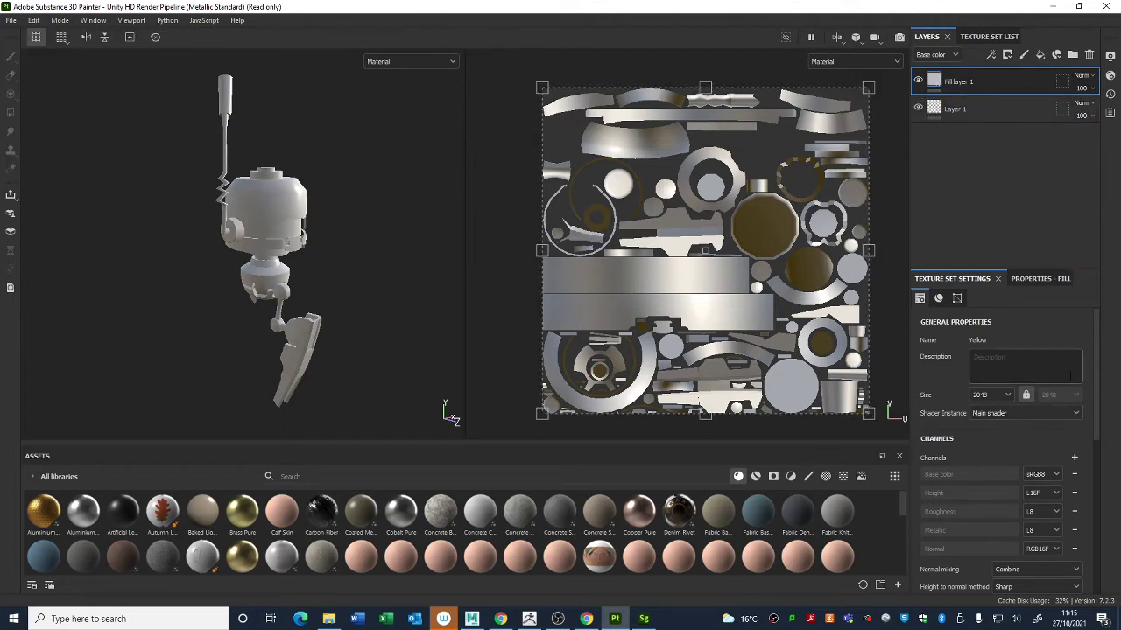
Step: Give the fill layer a pinkish-red uniform base color and adjust its roughness in the fill properties
{"action": "left_click", "coordinate": [1023, 278]}
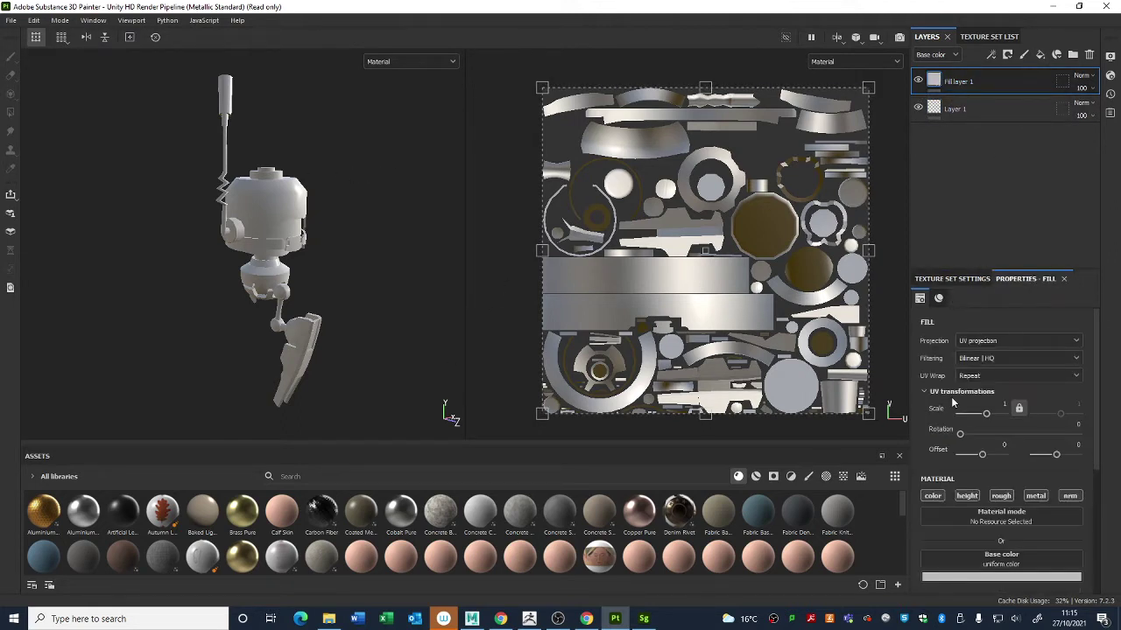
{"action": "scroll", "coordinate": [954, 420], "scroll_direction": "down", "scroll_amount": 4}
{"action": "left_click", "coordinate": [960, 437]}
{"action": "left_click", "coordinate": [996, 492]}
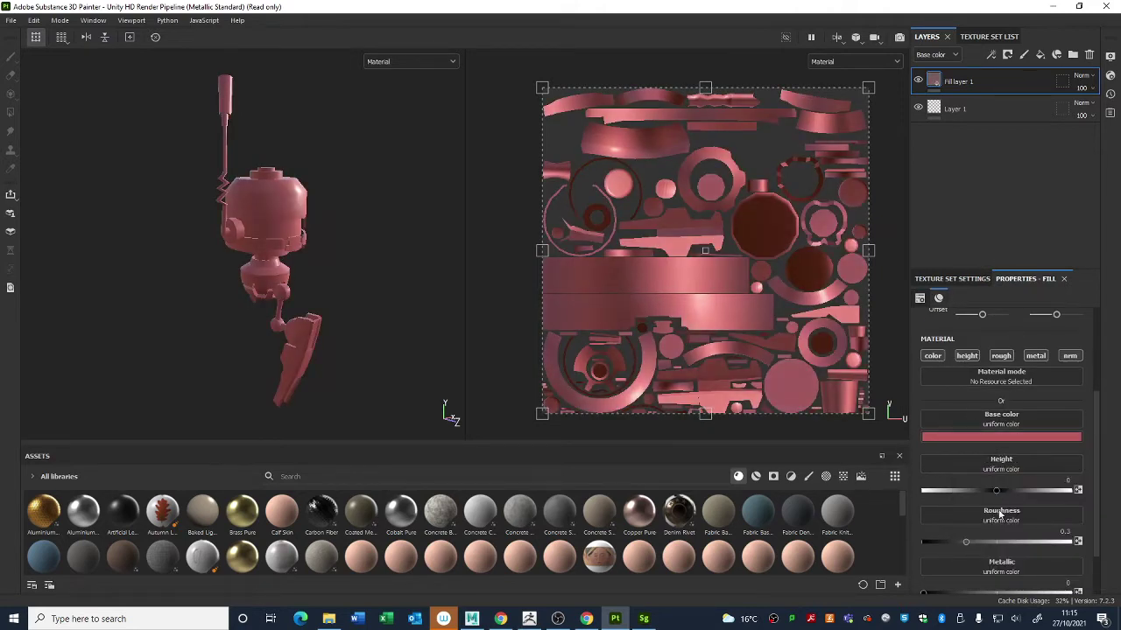
{"action": "mouse_move", "coordinate": [965, 541]}
{"action": "left_mouse_down"}
{"action": "mouse_move", "coordinate": [1033, 542]}
{"action": "mouse_move", "coordinate": [917, 540]}
{"action": "left_mouse_up"}
{"action": "scroll", "coordinate": [1007, 548], "scroll_direction": "down", "scroll_amount": 1}
{"action": "scroll", "coordinate": [1012, 367], "scroll_direction": "up", "scroll_amount": 3}
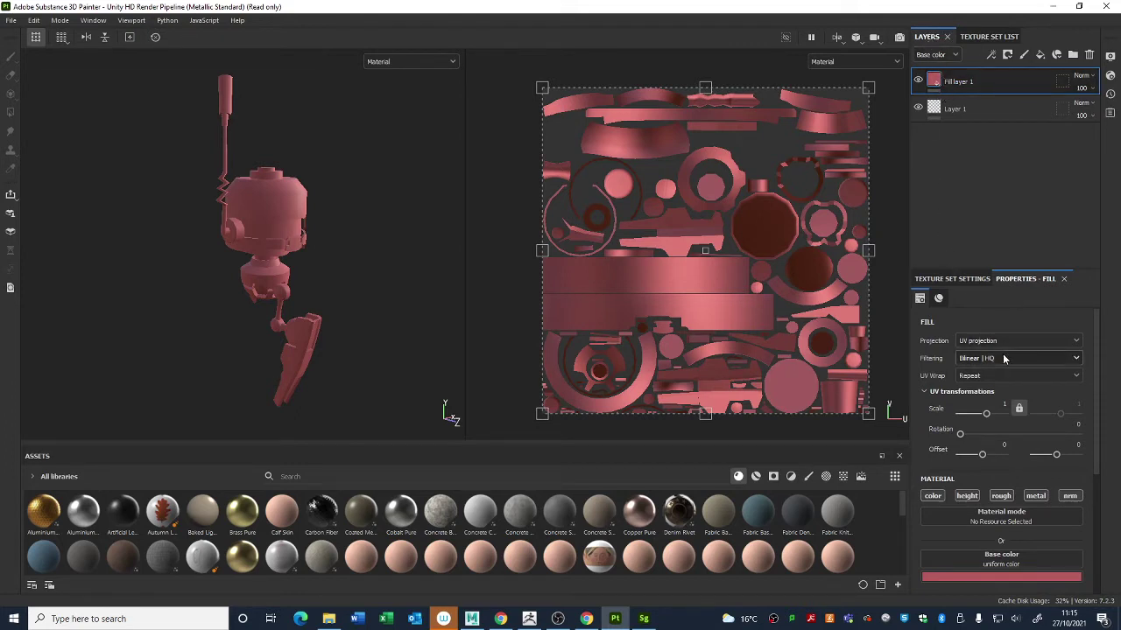
Step: Place the Properties panel ahead of Texture Set Settings and compare the properties of Layer 1 and Fill layer 1
{"action": "left_click_drag", "start_coordinate": [1018, 281], "coordinate": [963, 293]}
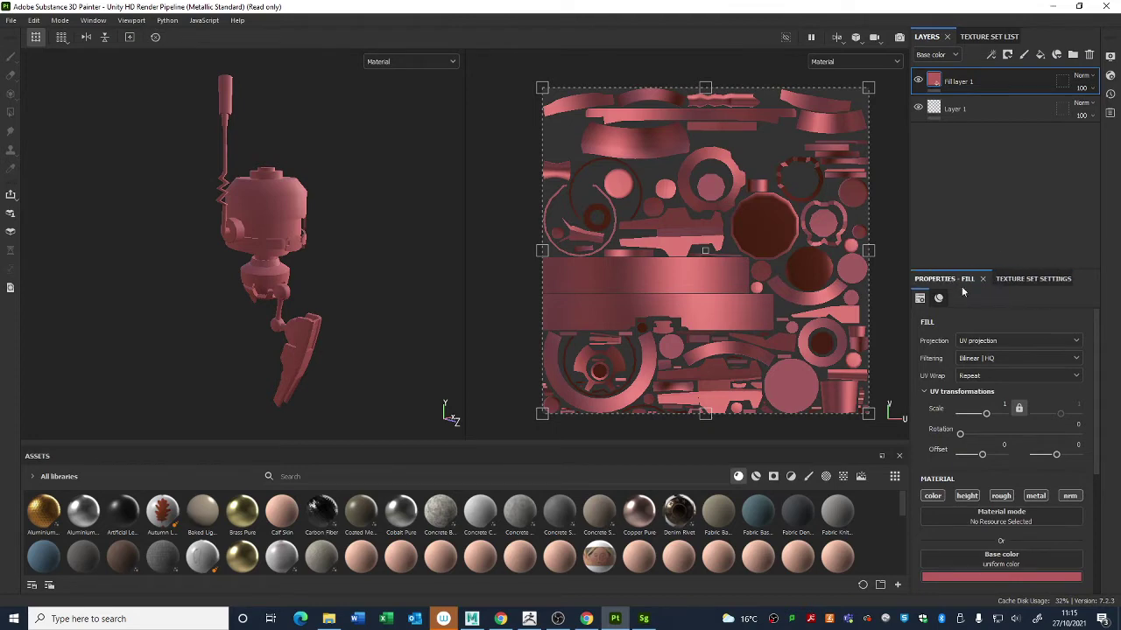
{"action": "left_click", "coordinate": [955, 109]}
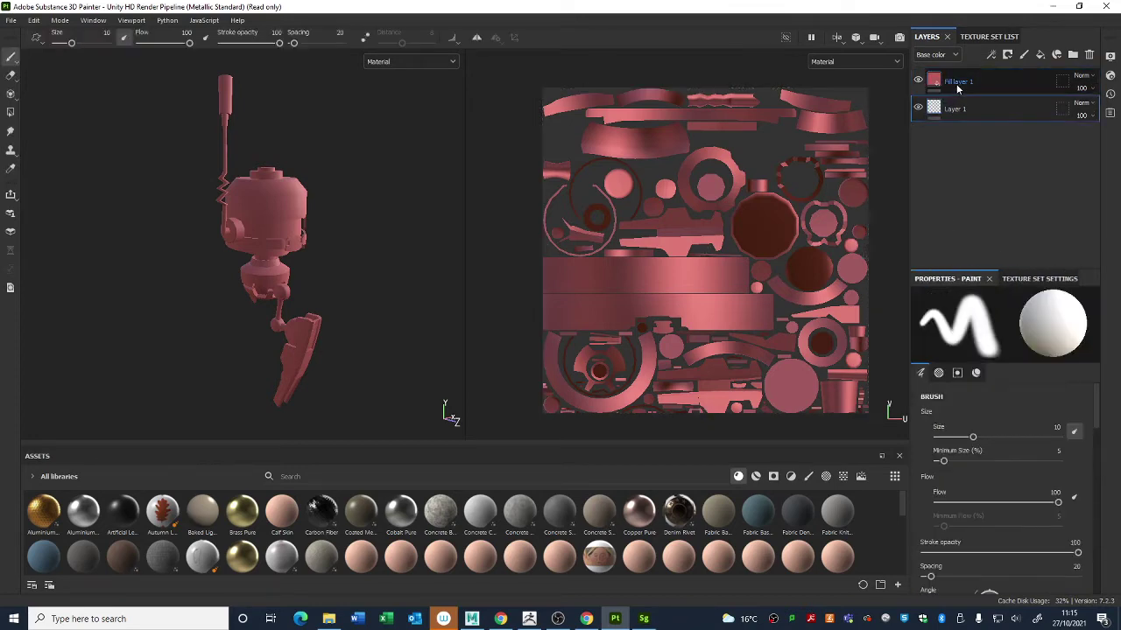
{"action": "left_click", "coordinate": [956, 84]}
{"action": "left_click", "coordinate": [959, 109]}
{"action": "left_click", "coordinate": [959, 85]}
{"action": "left_click", "coordinate": [958, 106]}
{"action": "left_click", "coordinate": [958, 88]}
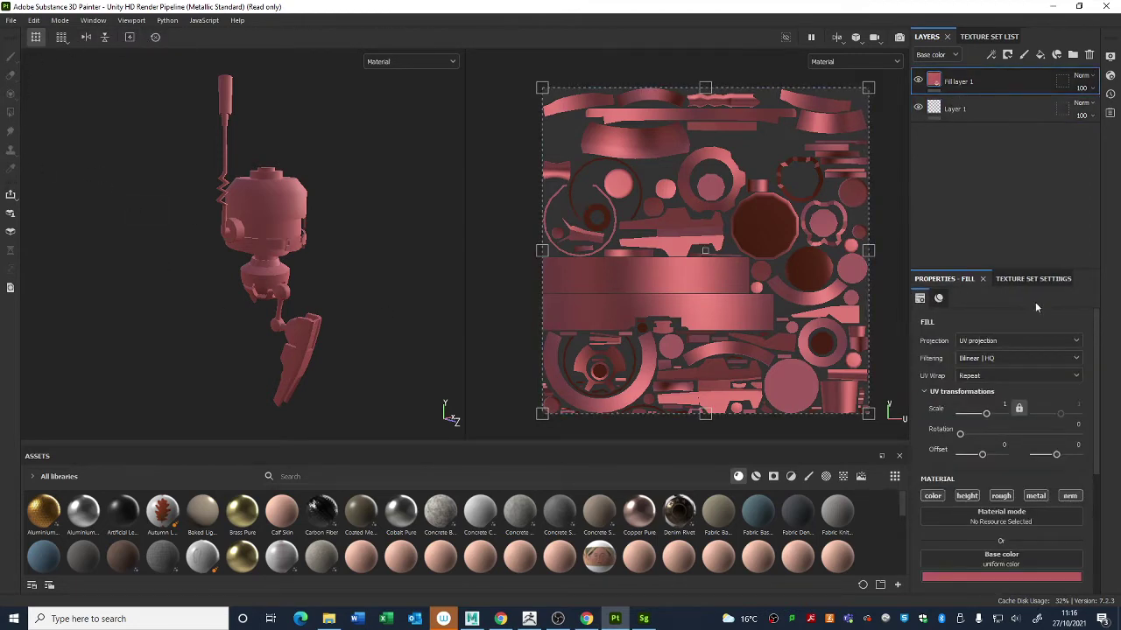
{"action": "scroll", "coordinate": [981, 378], "scroll_direction": "down", "scroll_amount": 2}
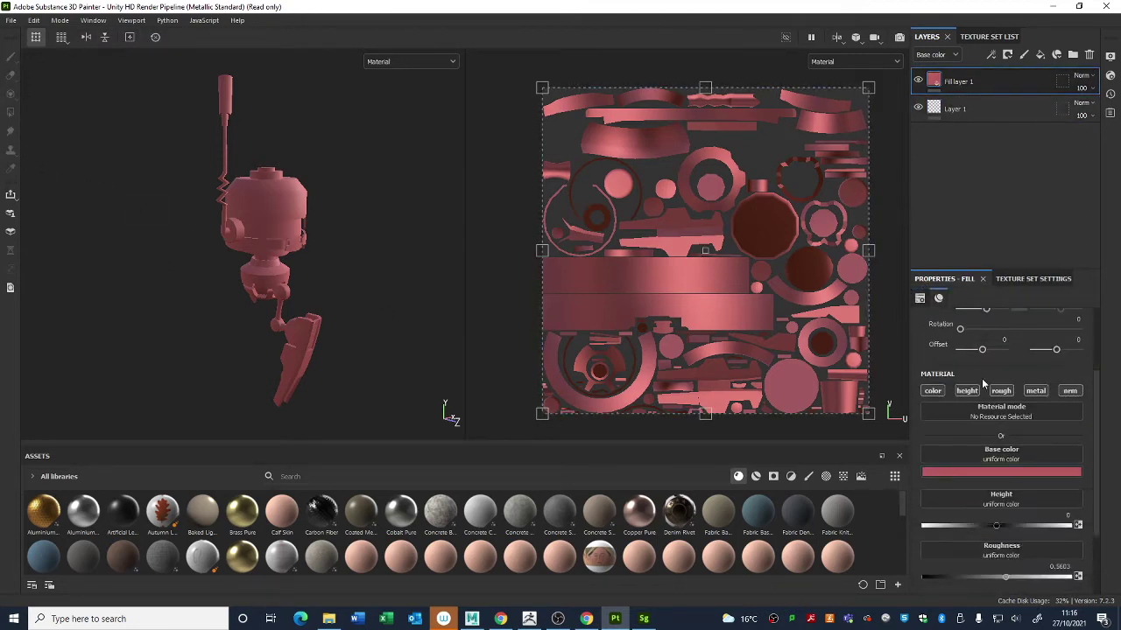
{"action": "scroll", "coordinate": [982, 378], "scroll_direction": "up", "scroll_amount": 2}
Step: Try moving Layer 1 above Fill layer 1 and painting a white stroke across the bot's head
{"action": "left_click", "coordinate": [970, 104]}
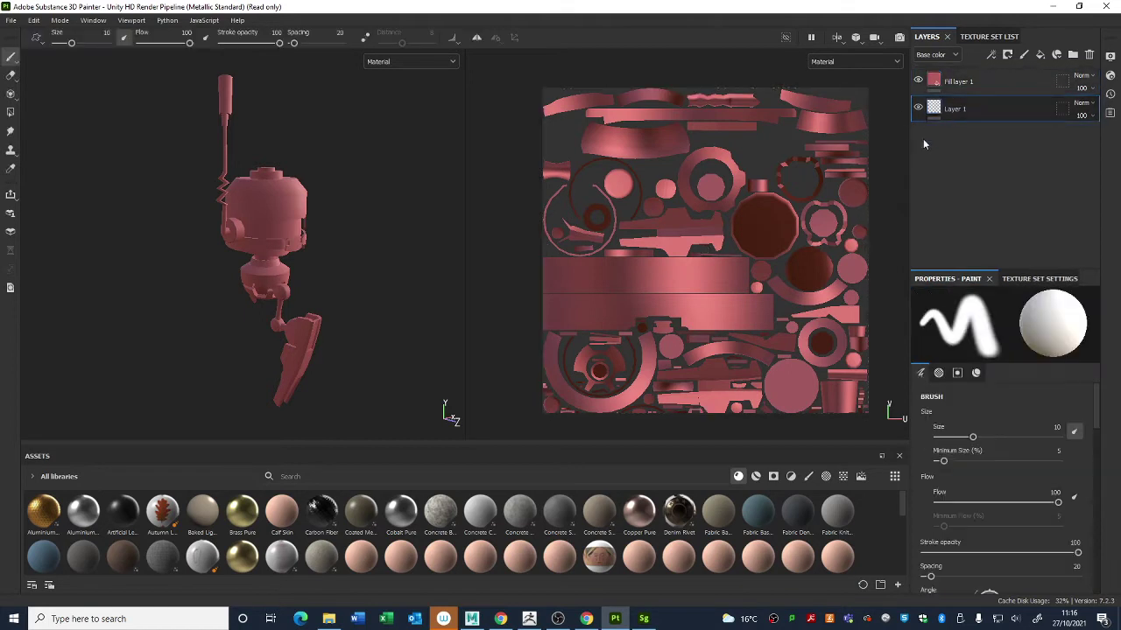
{"action": "scroll", "coordinate": [1033, 520], "scroll_direction": "down", "scroll_amount": 4}
{"action": "scroll", "coordinate": [1033, 521], "scroll_direction": "up", "scroll_amount": 4}
{"action": "left_click_drag", "start_coordinate": [959, 107], "coordinate": [958, 77]}
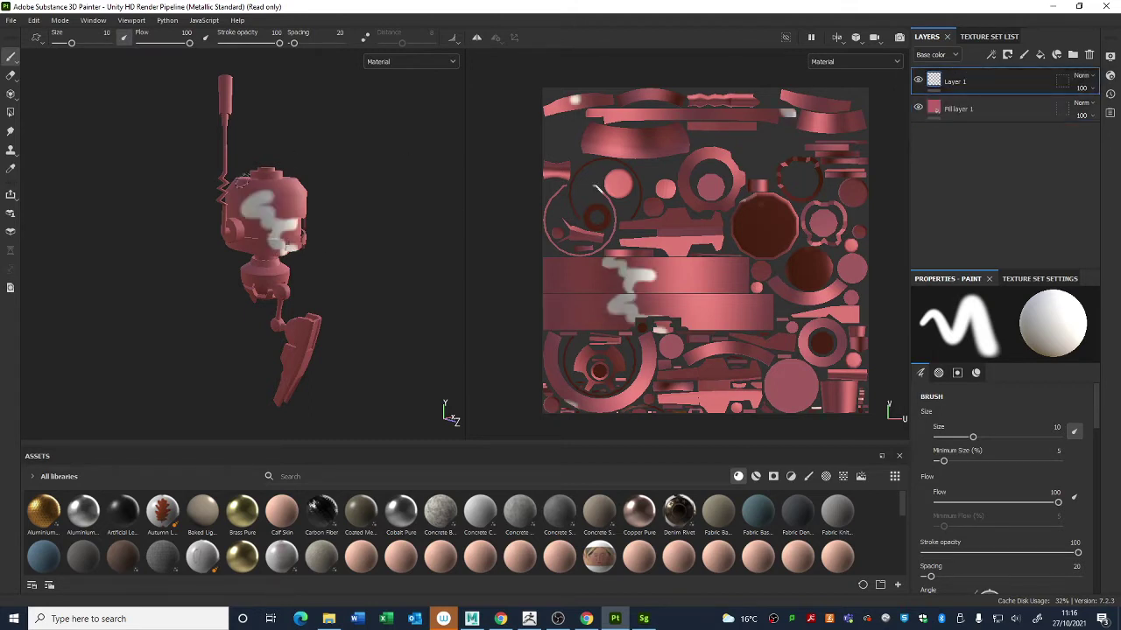
{"action": "key", "text": "ctrl+z"}
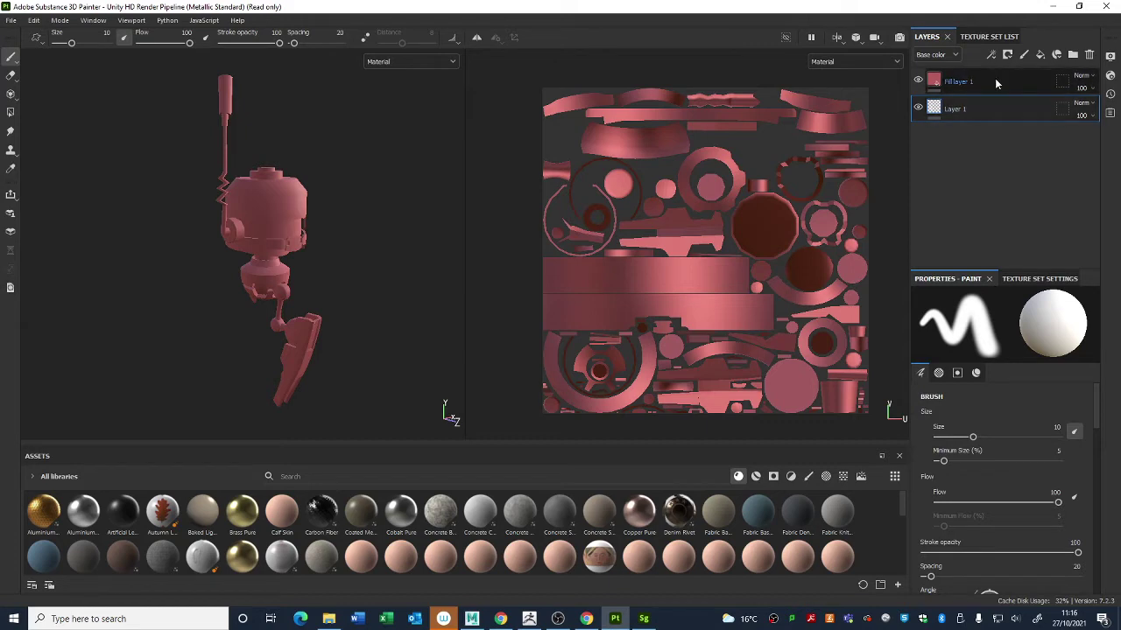
Step: Give Fill layer 1 a paler, dusty pink base color and adjust its height and roughness
{"action": "left_click", "coordinate": [937, 83]}
{"action": "scroll", "coordinate": [1014, 370], "scroll_direction": "down", "scroll_amount": 4}
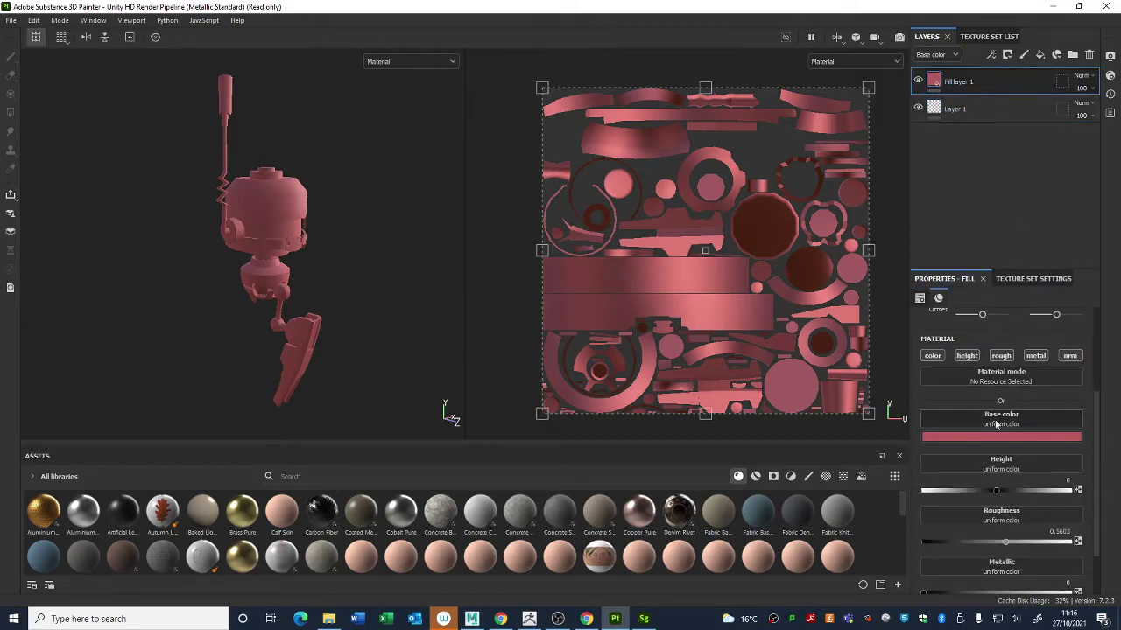
{"action": "left_click", "coordinate": [992, 438]}
{"action": "mouse_move", "coordinate": [998, 497]}
{"action": "left_mouse_down"}
{"action": "mouse_move", "coordinate": [1014, 497]}
{"action": "mouse_move", "coordinate": [969, 488]}
{"action": "mouse_move", "coordinate": [1010, 511]}
{"action": "mouse_move", "coordinate": [984, 493]}
{"action": "left_mouse_up"}
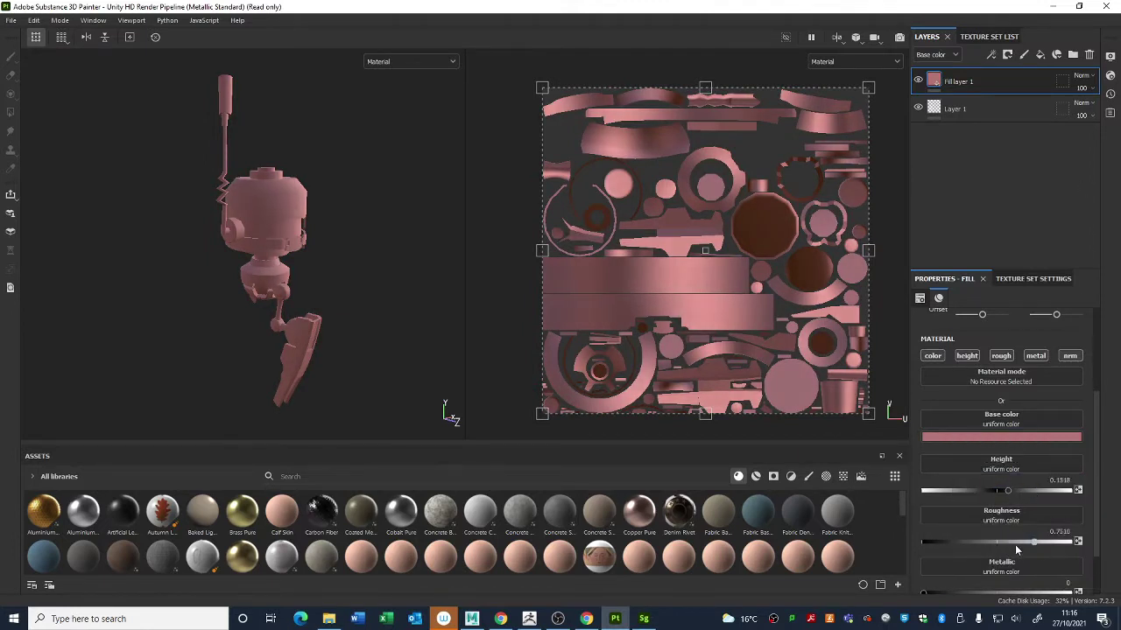
Step: Toggle Fill layer 1's height and roughness channels, leaving height disabled and roughness enabled
{"action": "left_click", "coordinate": [972, 358]}
{"action": "left_click", "coordinate": [972, 358]}
{"action": "left_click", "coordinate": [1002, 357]}
{"action": "left_click", "coordinate": [1002, 358]}
{"action": "left_click", "coordinate": [969, 358]}
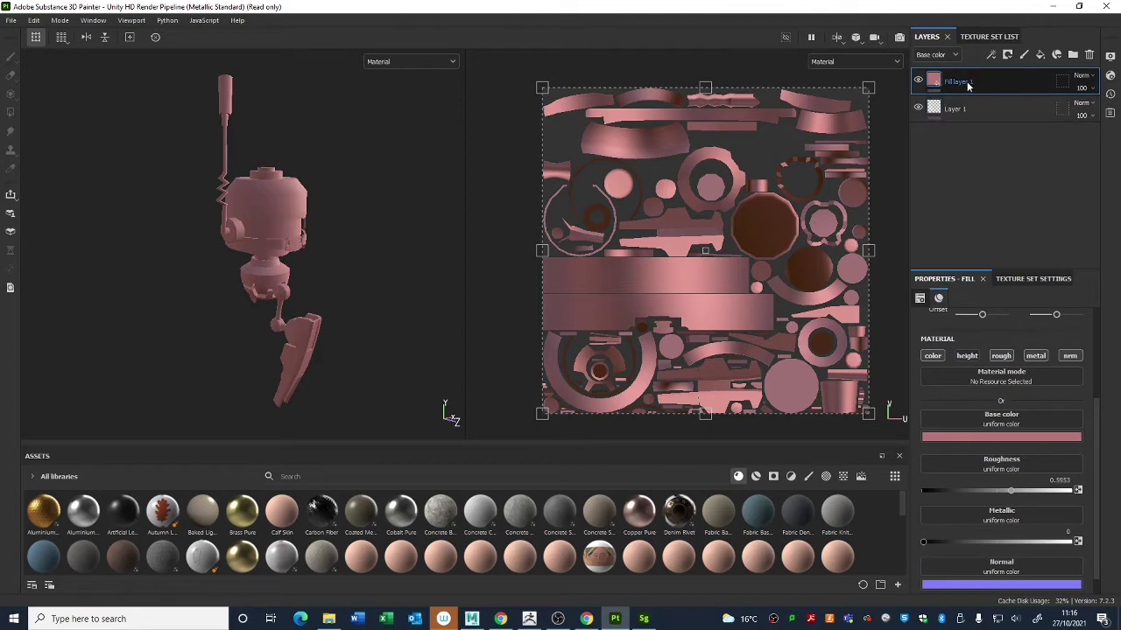
Step: Add a second fill layer above Fill layer 1 and remove the mask tried on it
{"action": "scroll", "coordinate": [375, 219], "scroll_direction": "up", "scroll_amount": 6}
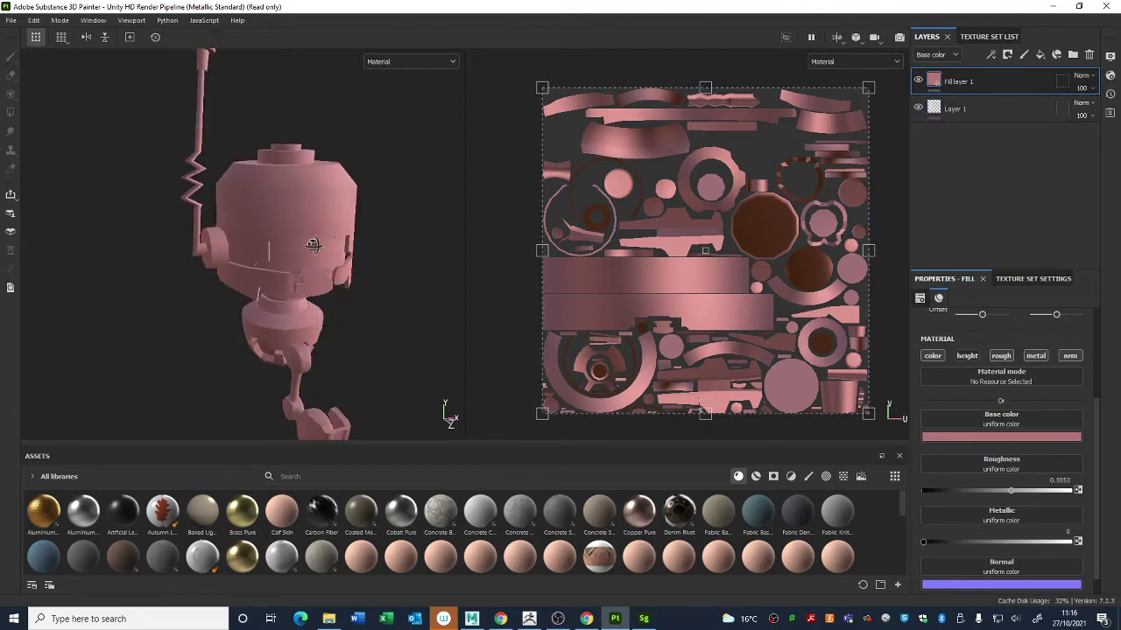
{"action": "left_click", "coordinate": [1022, 55]}
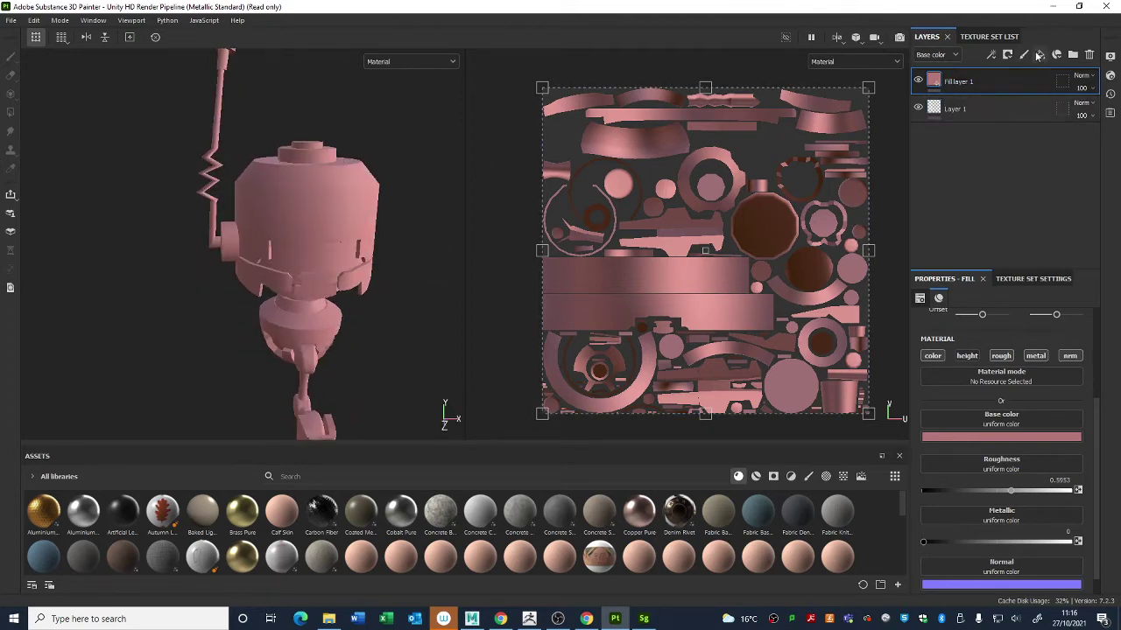
{"action": "left_click_drag", "start_coordinate": [396, 229], "coordinate": [491, 219], "text": "alt"}
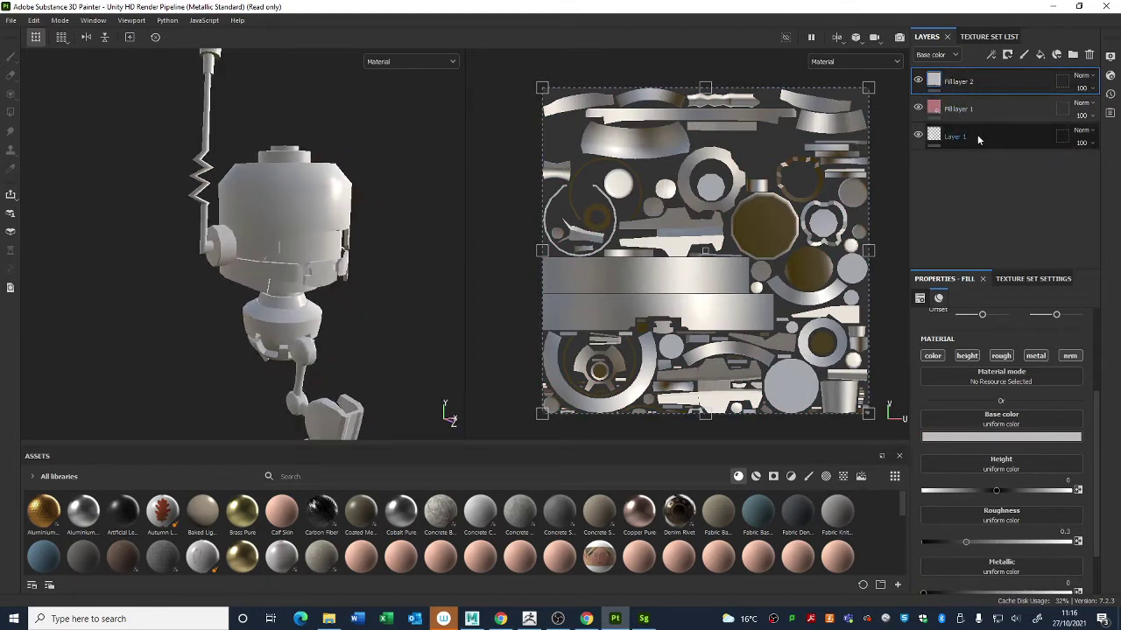
{"action": "right_click", "coordinate": [952, 84]}
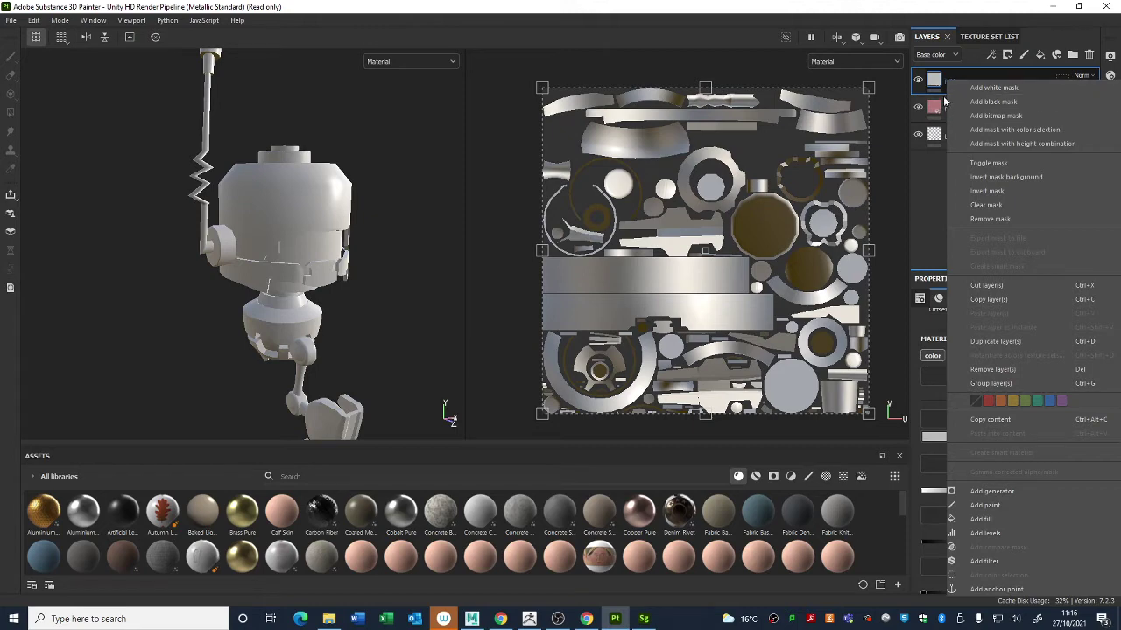
{"action": "left_click", "coordinate": [954, 220]}
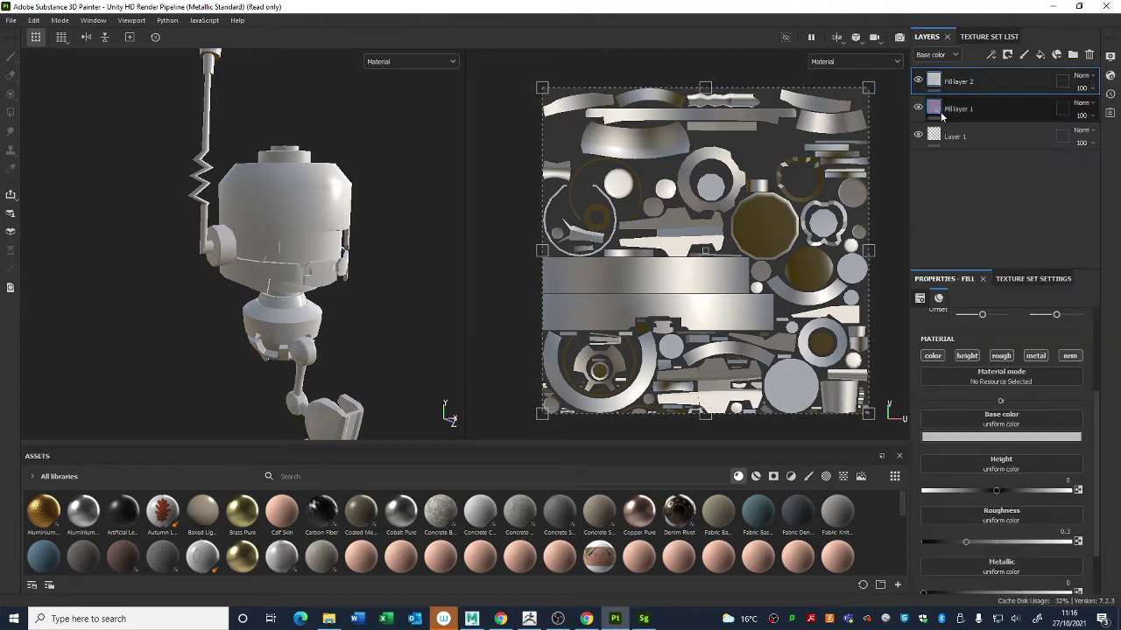
Step: Hide and reshow Fill layer 2 to compare it with Fill layer 1, and add a black mask to Fill layer 2
{"action": "left_click", "coordinate": [917, 82]}
{"action": "mouse_move", "coordinate": [338, 183]}
{"action": "left_mouse_down", "text": "alt"}
{"action": "mouse_move", "coordinate": [344, 278]}
{"action": "mouse_move", "coordinate": [345, 195]}
{"action": "left_mouse_up", "text": "alt"}
{"action": "left_click", "coordinate": [957, 105]}
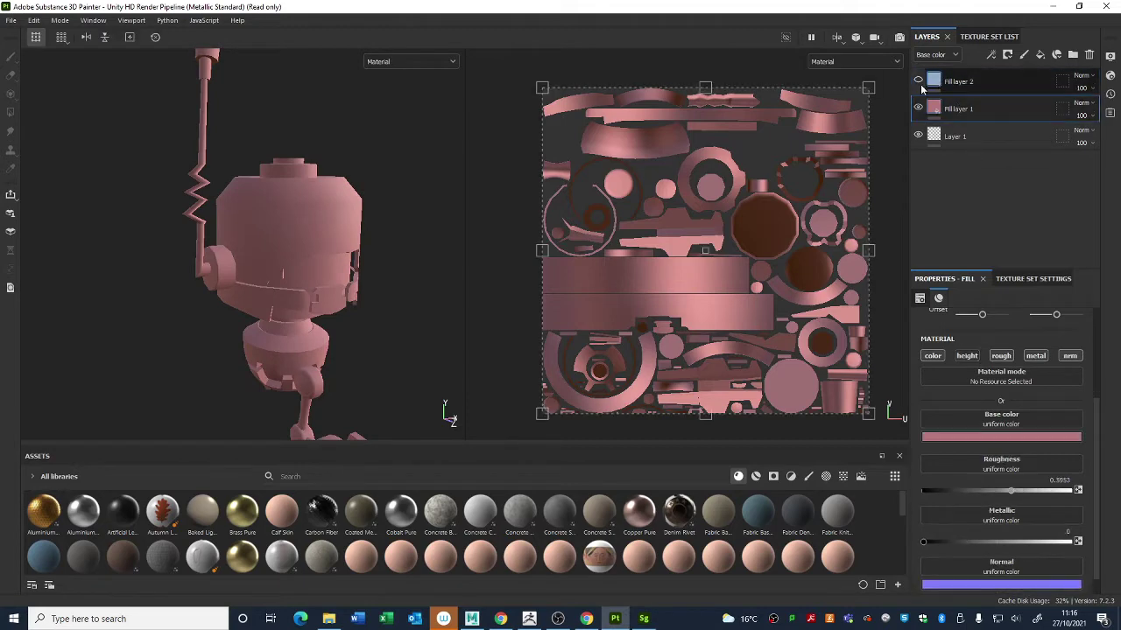
{"action": "left_click", "coordinate": [917, 81]}
{"action": "right_click", "coordinate": [937, 79]}
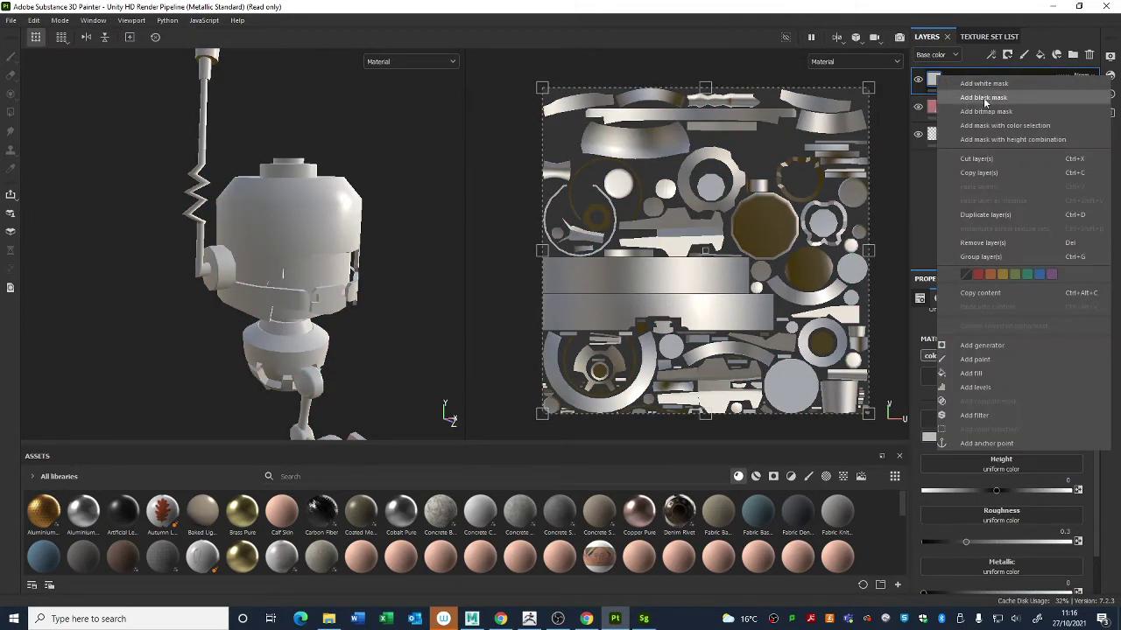
{"action": "left_click", "coordinate": [983, 97]}
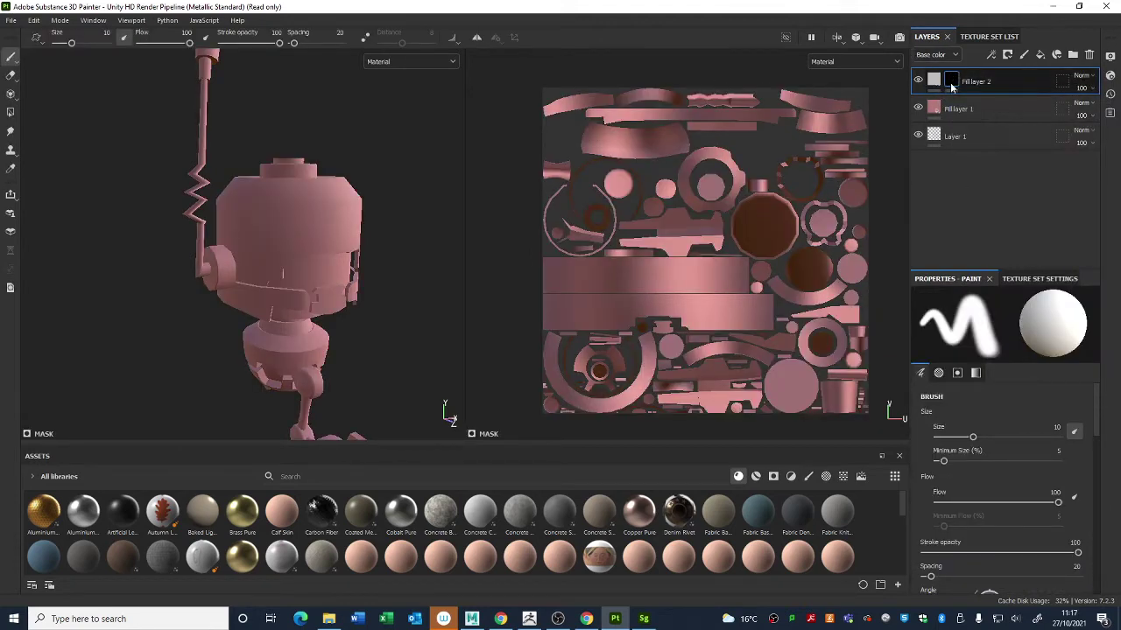
Step: Disable and re-enable Fill layer 2's black mask to compare the bot with and without it
{"action": "mouse_move", "coordinate": [952, 84]}
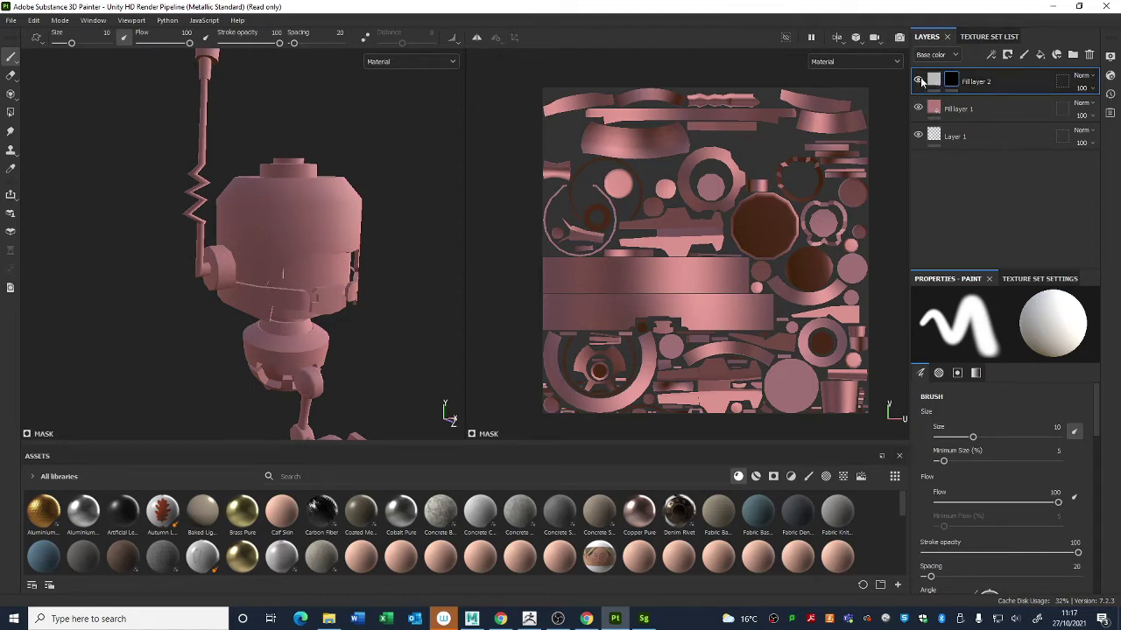
{"action": "left_click", "coordinate": [950, 80], "text": "shift"}
{"action": "left_click", "coordinate": [950, 80], "text": "shift"}
{"action": "left_click", "coordinate": [950, 80], "text": "shift"}
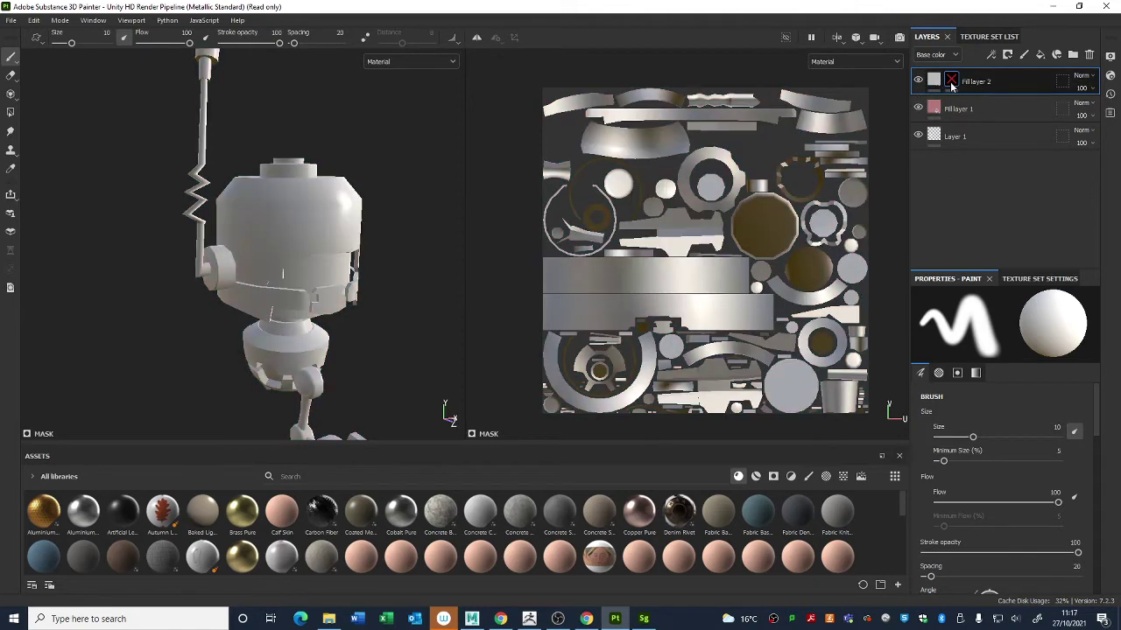
{"action": "left_click", "coordinate": [950, 81], "text": "shift"}
Step: Compare the options for Fill layer 2's content and its mask, and add a paint effect to the mask
{"action": "left_click", "coordinate": [934, 81]}
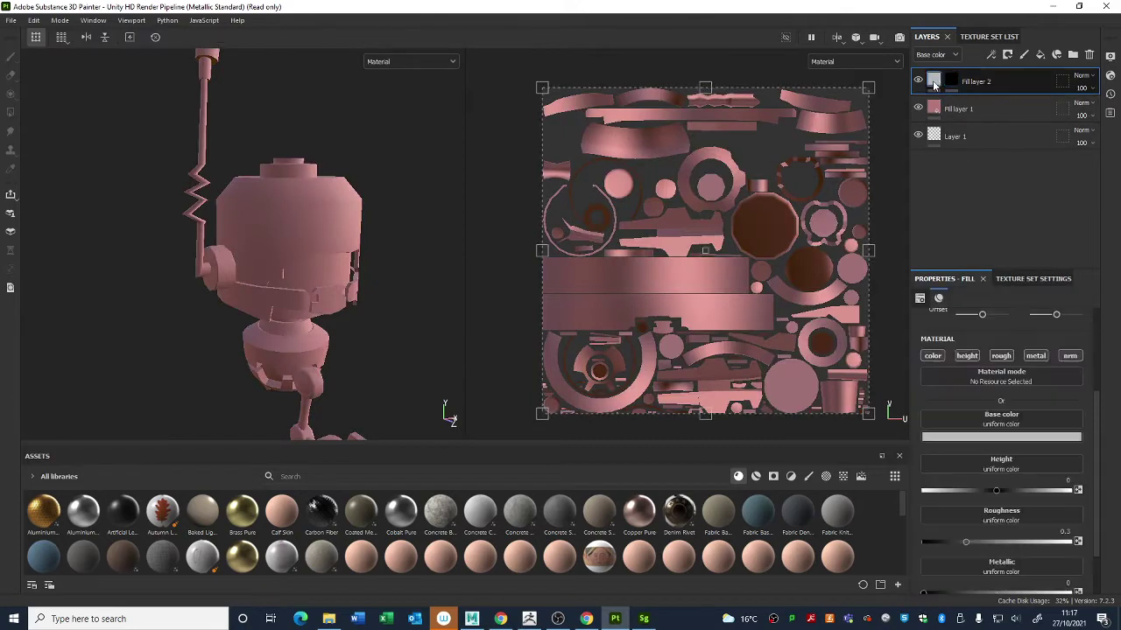
{"action": "right_click", "coordinate": [935, 79]}
{"action": "right_click", "coordinate": [947, 78]}
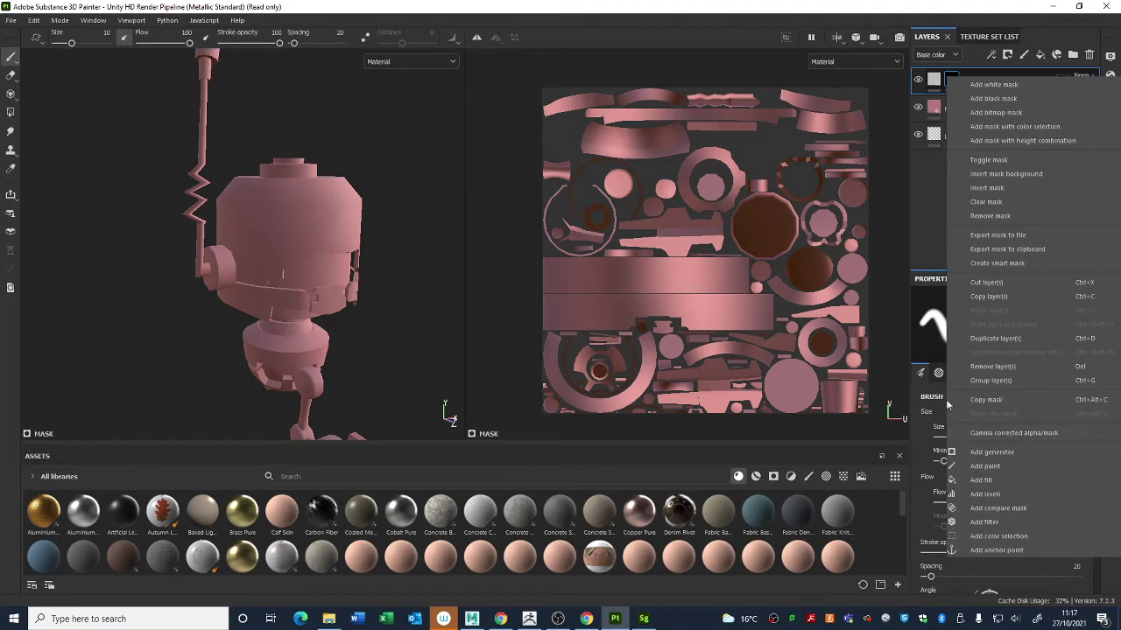
{"action": "right_click", "coordinate": [936, 80]}
{"action": "right_click", "coordinate": [951, 76]}
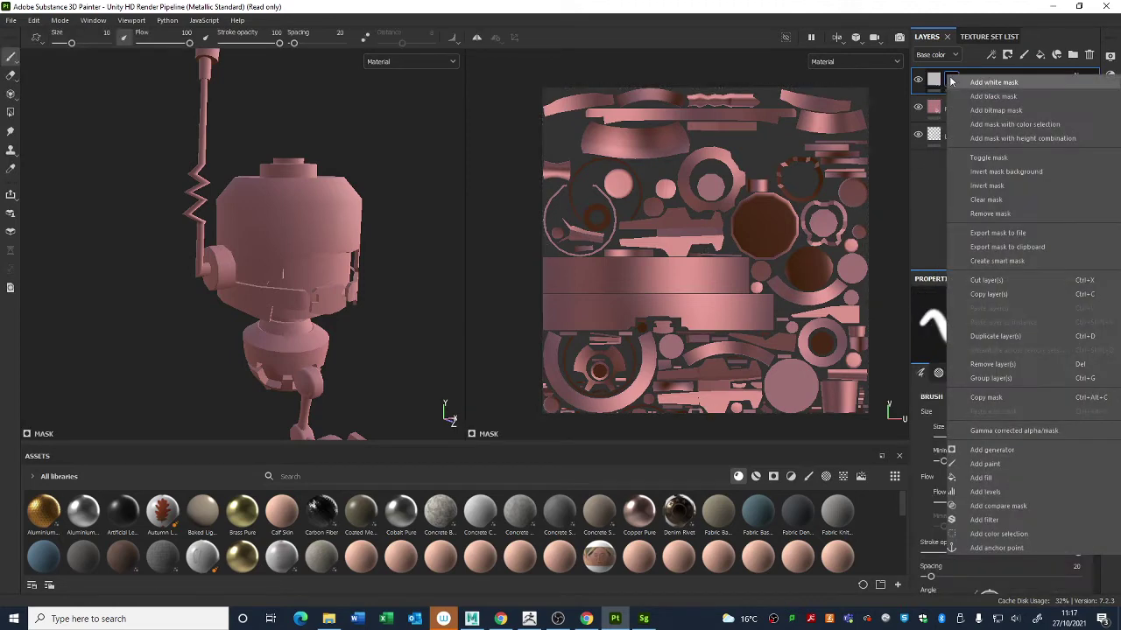
{"action": "right_click", "coordinate": [952, 73]}
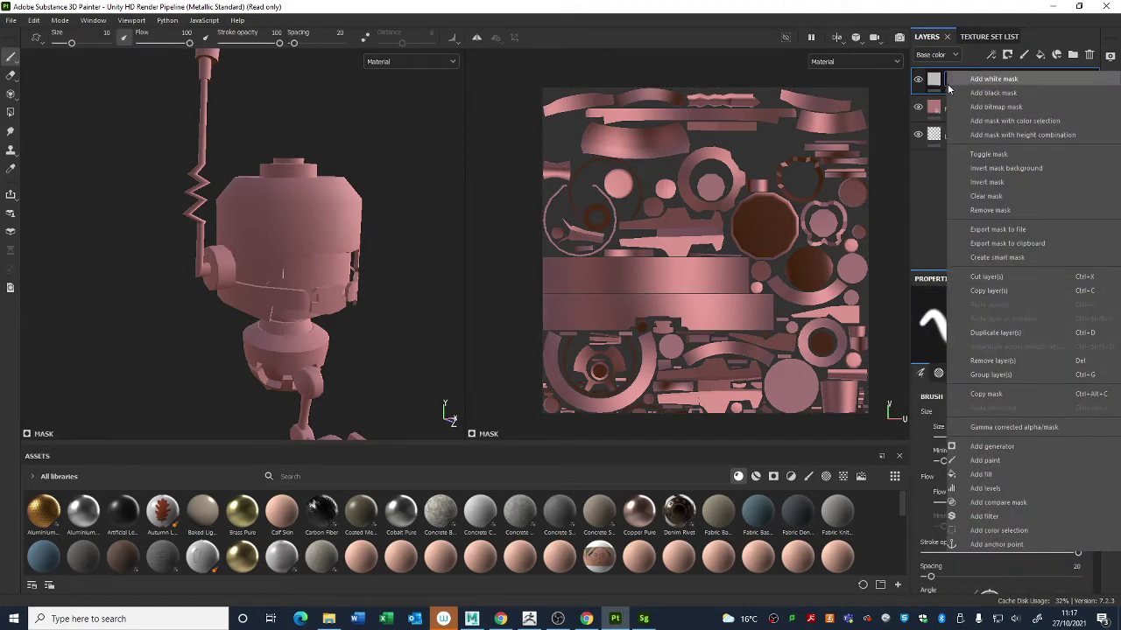
{"action": "right_click", "coordinate": [947, 86]}
{"action": "right_click", "coordinate": [951, 78]}
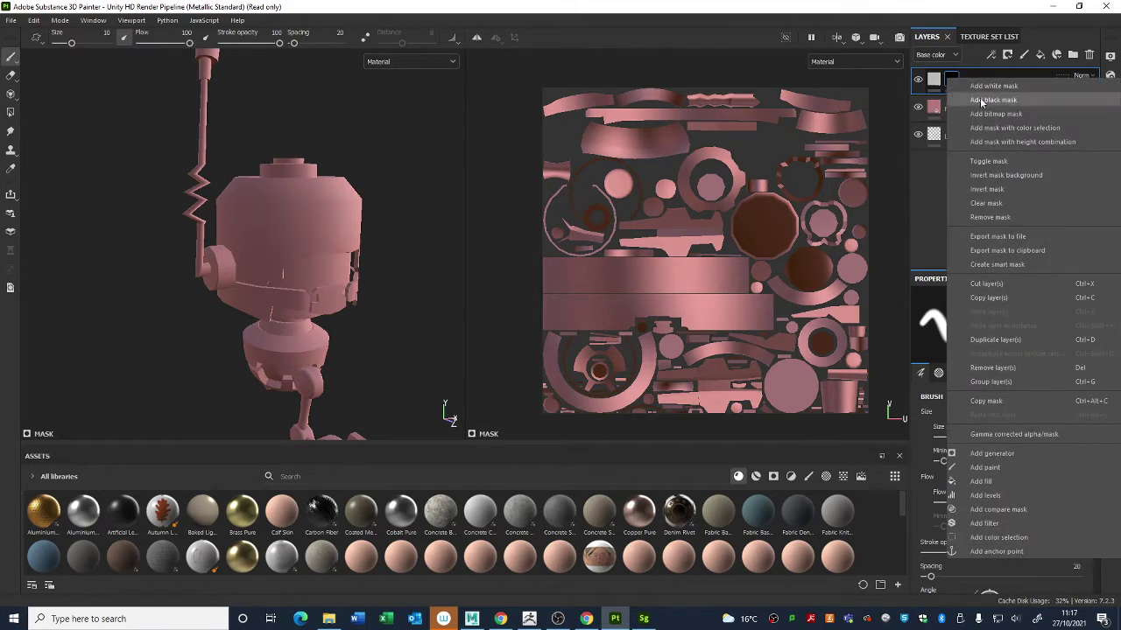
{"action": "left_click", "coordinate": [996, 467]}
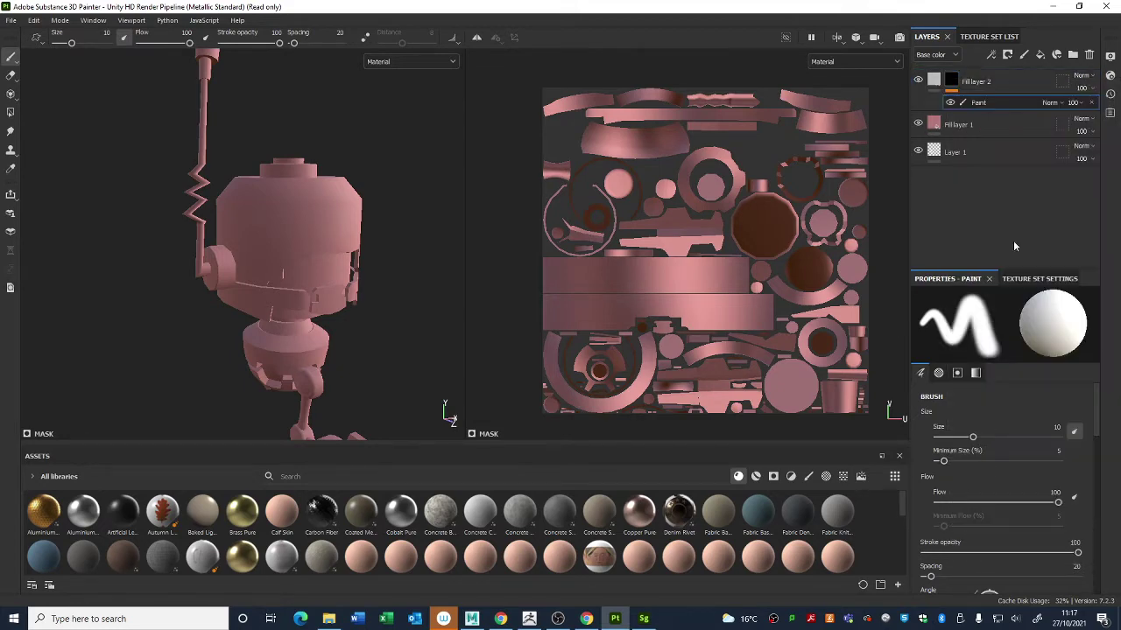
Step: Paint white into Fill layer 2's mask over the front of the bot's head using the mask's paint effect
{"action": "left_click", "coordinate": [945, 156]}
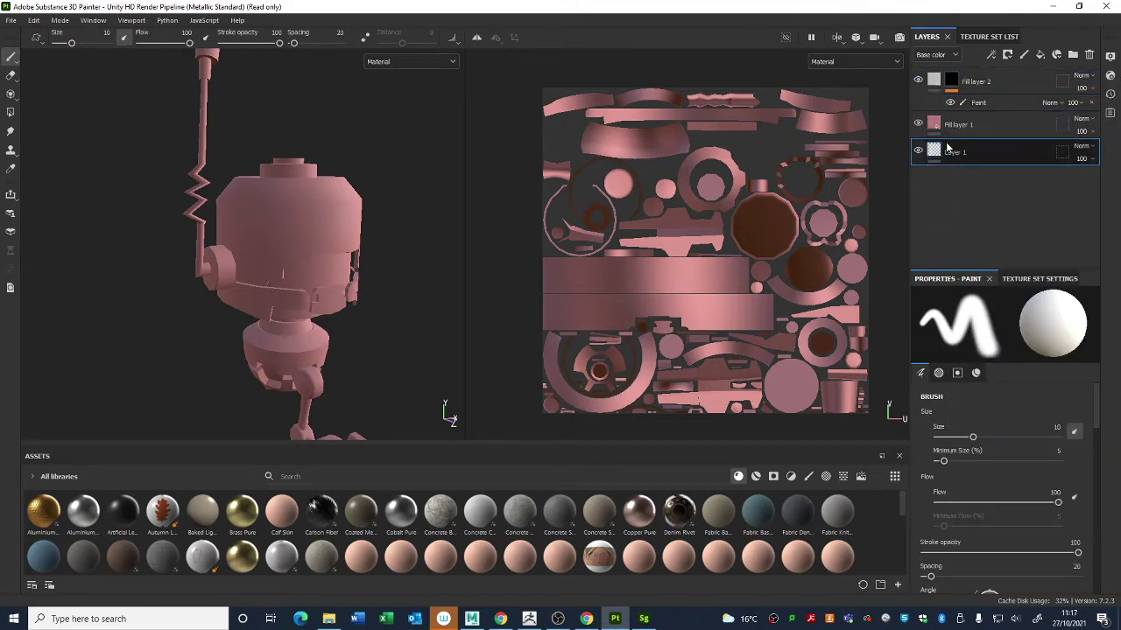
{"action": "left_click", "coordinate": [978, 103]}
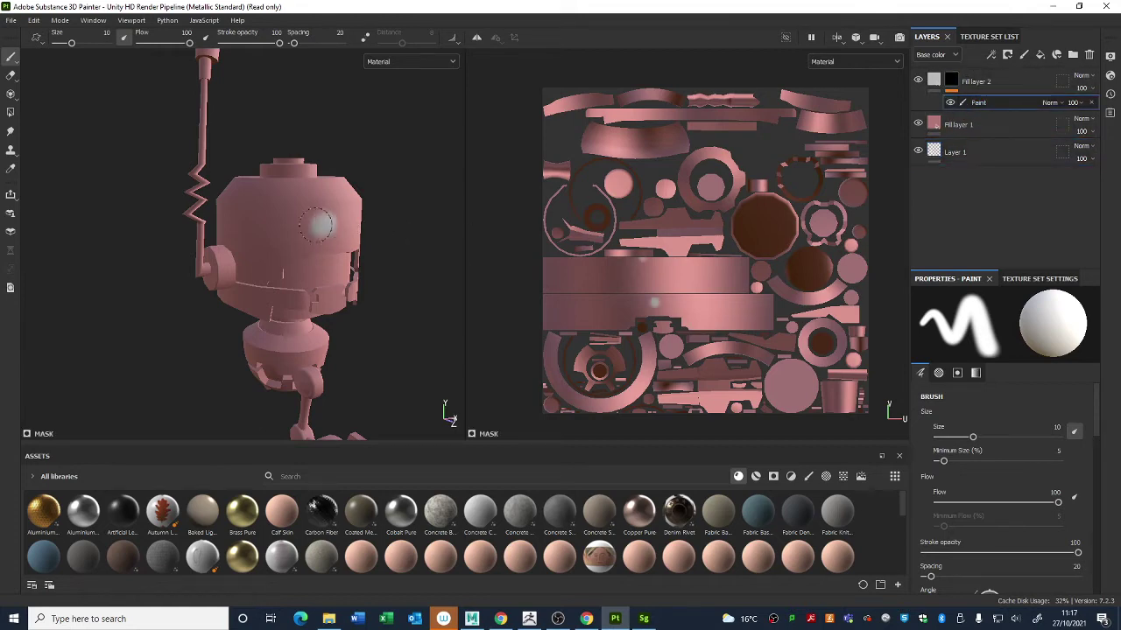
{"action": "mouse_move", "coordinate": [317, 226]}
{"action": "left_mouse_down"}
{"action": "mouse_move", "coordinate": [282, 231]}
{"action": "mouse_move", "coordinate": [314, 240]}
{"action": "mouse_move", "coordinate": [263, 263]}
{"action": "mouse_move", "coordinate": [324, 289]}
{"action": "mouse_move", "coordinate": [245, 271]}
{"action": "mouse_move", "coordinate": [320, 254]}
{"action": "mouse_move", "coordinate": [268, 224]}
{"action": "mouse_move", "coordinate": [264, 258]}
{"action": "left_mouse_up"}
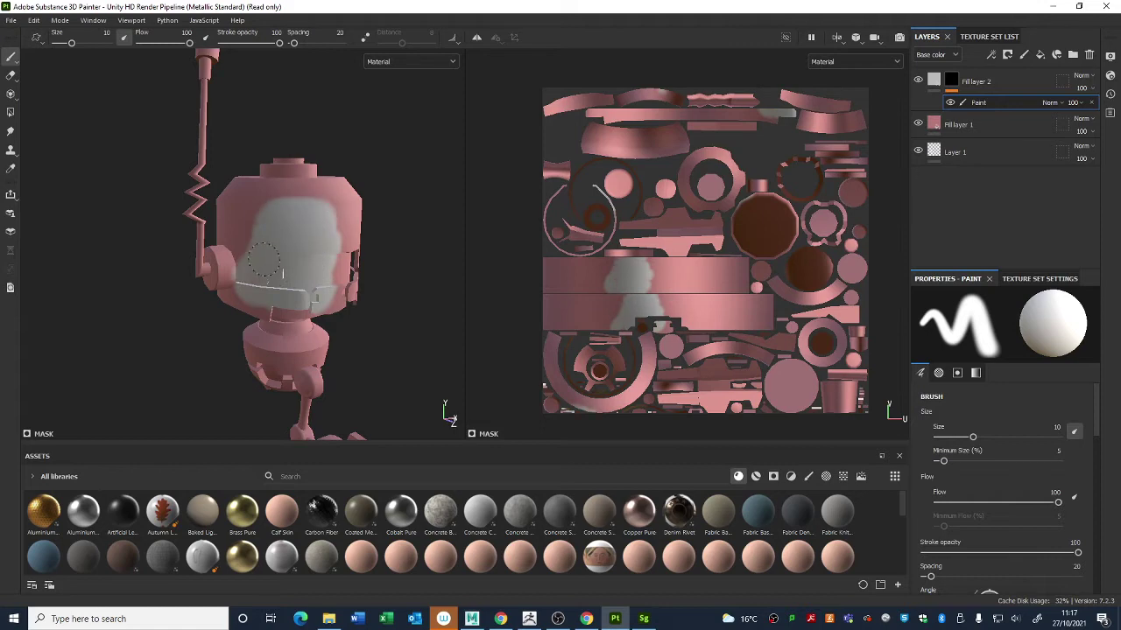
Step: Compare the properties of Fill layer 2's fill content with those of its painted mask
{"action": "left_click", "coordinate": [953, 82]}
{"action": "scroll", "coordinate": [322, 289], "scroll_direction": "up", "scroll_amount": 2}
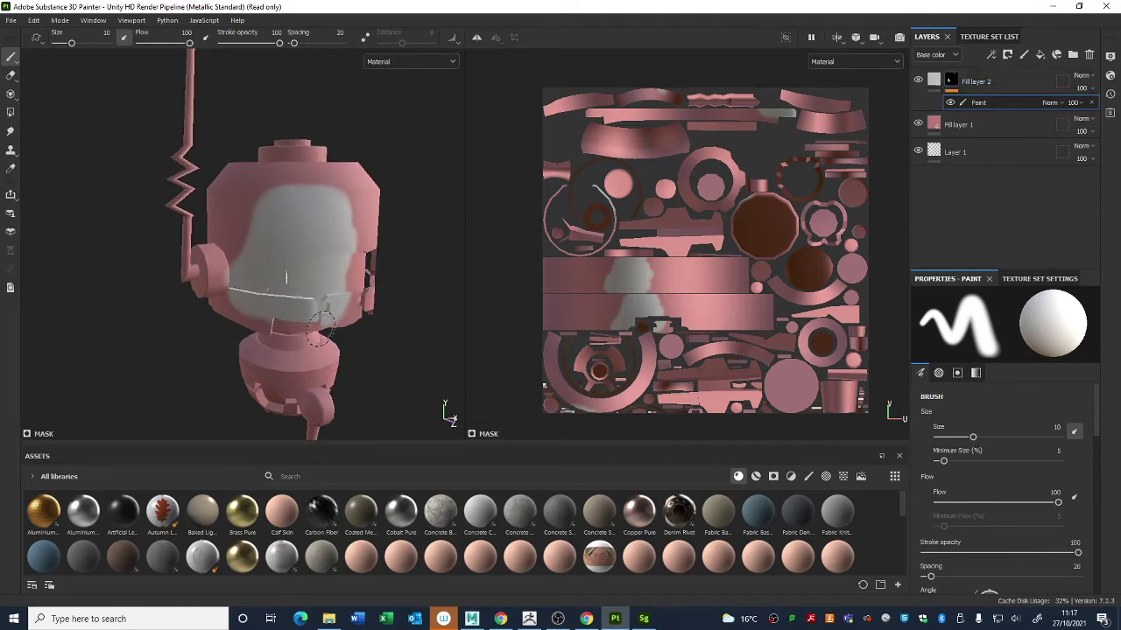
{"action": "left_click", "coordinate": [934, 82]}
{"action": "left_click", "coordinate": [951, 81]}
{"action": "left_click", "coordinate": [935, 81]}
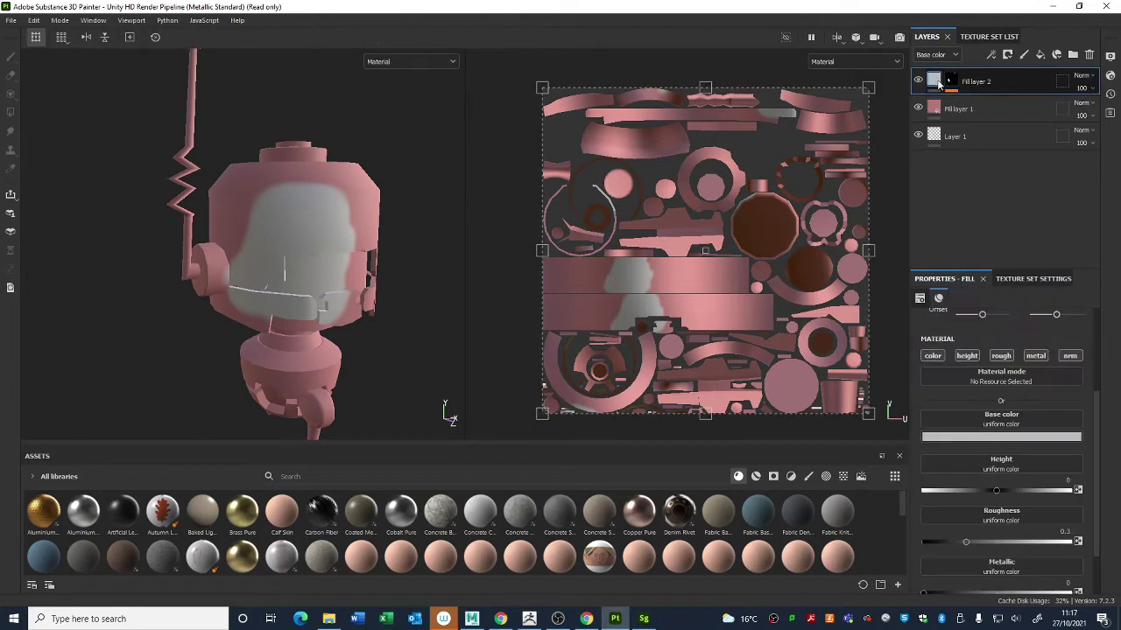
{"action": "left_click", "coordinate": [951, 81]}
{"action": "left_click", "coordinate": [934, 81]}
{"action": "left_click", "coordinate": [951, 81]}
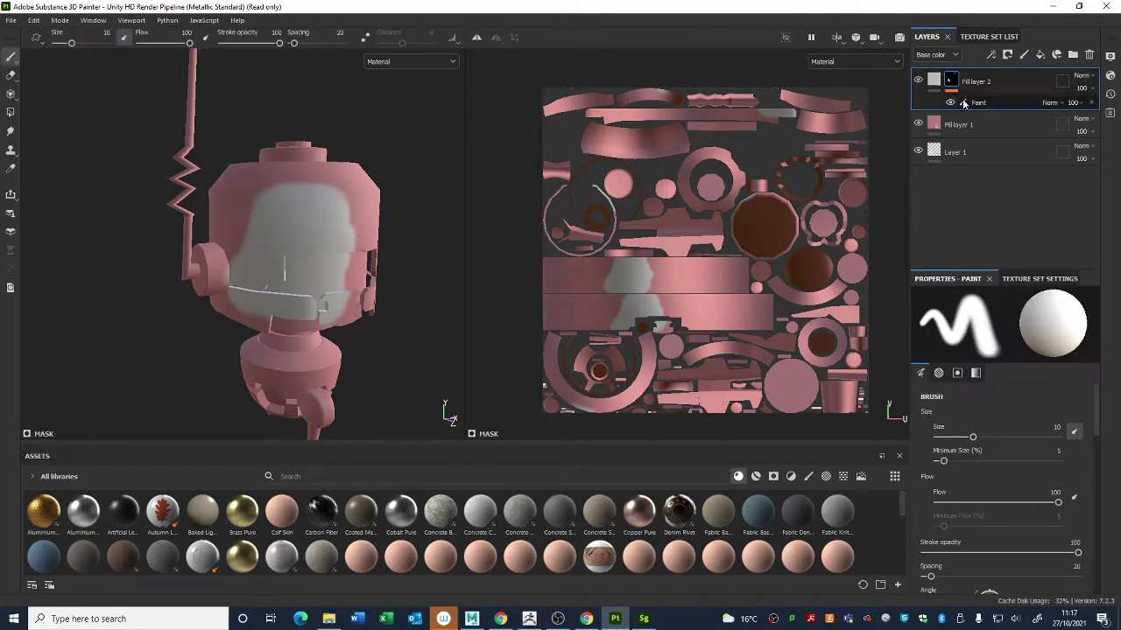
{"action": "left_click", "coordinate": [934, 82]}
{"action": "left_click", "coordinate": [951, 82]}
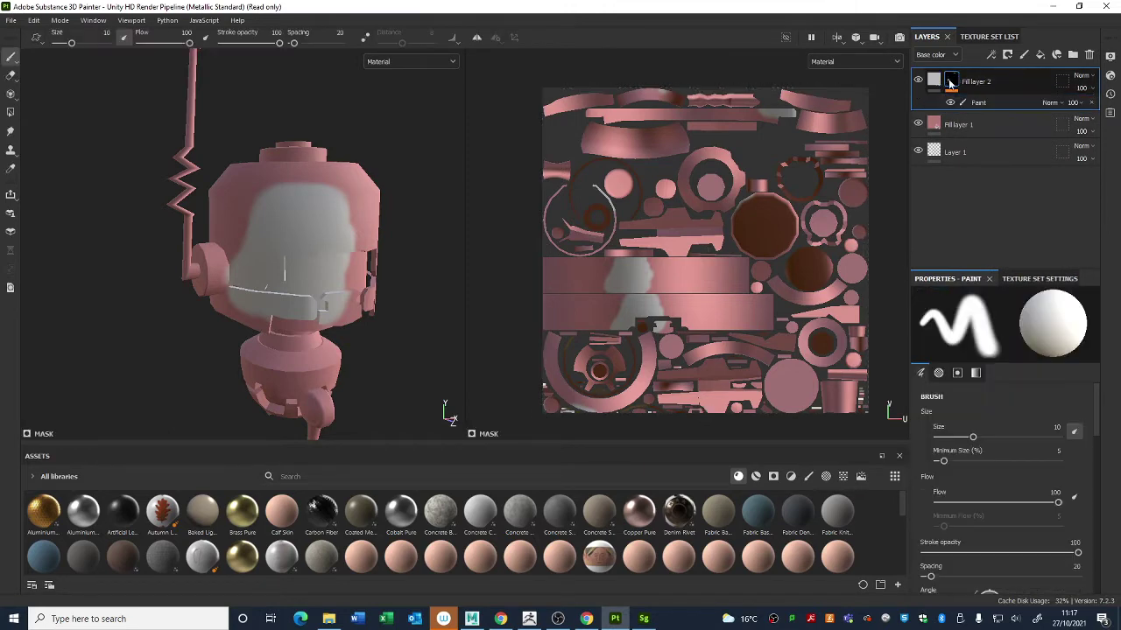
{"action": "left_click", "coordinate": [934, 82]}
{"action": "left_click", "coordinate": [952, 81]}
Step: Set the base color of Fill layer 2's fill content to a very dark red
{"action": "left_click", "coordinate": [934, 81]}
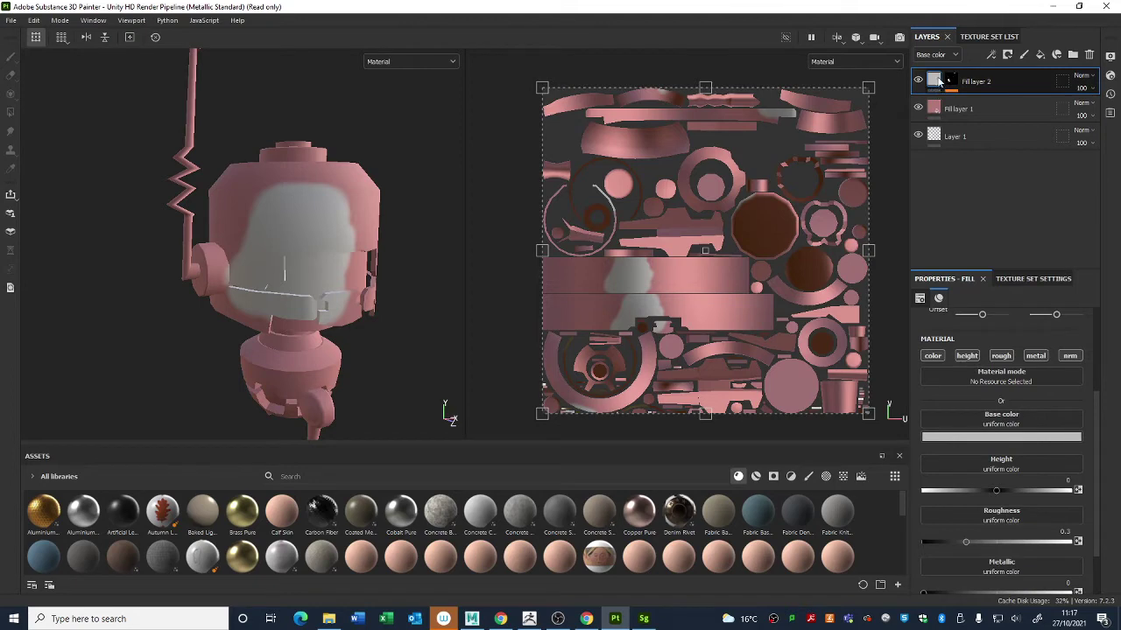
{"action": "left_click", "coordinate": [933, 81]}
{"action": "left_click", "coordinate": [1001, 437]}
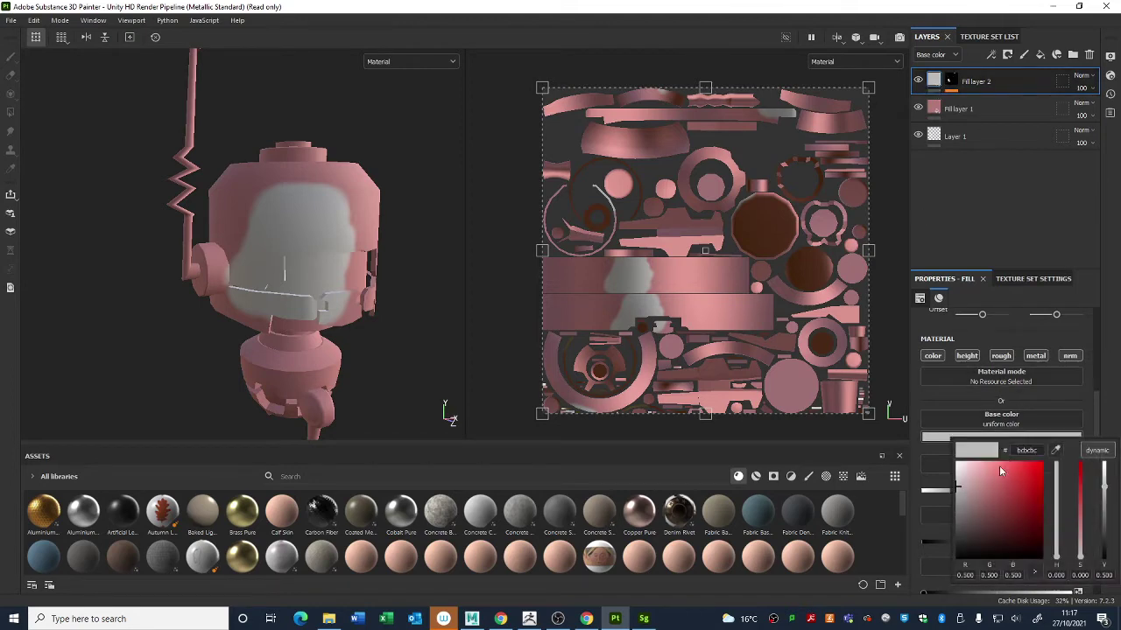
{"action": "left_click", "coordinate": [983, 514]}
{"action": "mouse_move", "coordinate": [987, 519]}
{"action": "left_mouse_down"}
{"action": "mouse_move", "coordinate": [1025, 481]}
{"action": "mouse_move", "coordinate": [1026, 506]}
{"action": "mouse_move", "coordinate": [1004, 534]}
{"action": "left_mouse_up"}
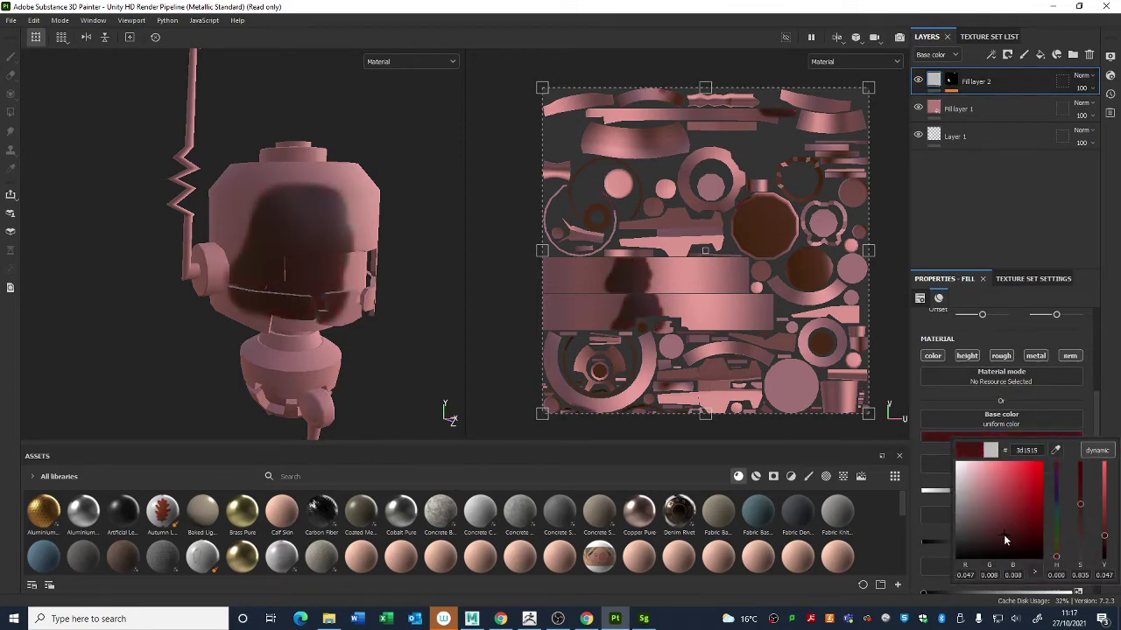
Step: Set Fill layer 1's base color to a more saturated pinkish red
{"action": "left_click", "coordinate": [1033, 98]}
{"action": "left_click", "coordinate": [1033, 109]}
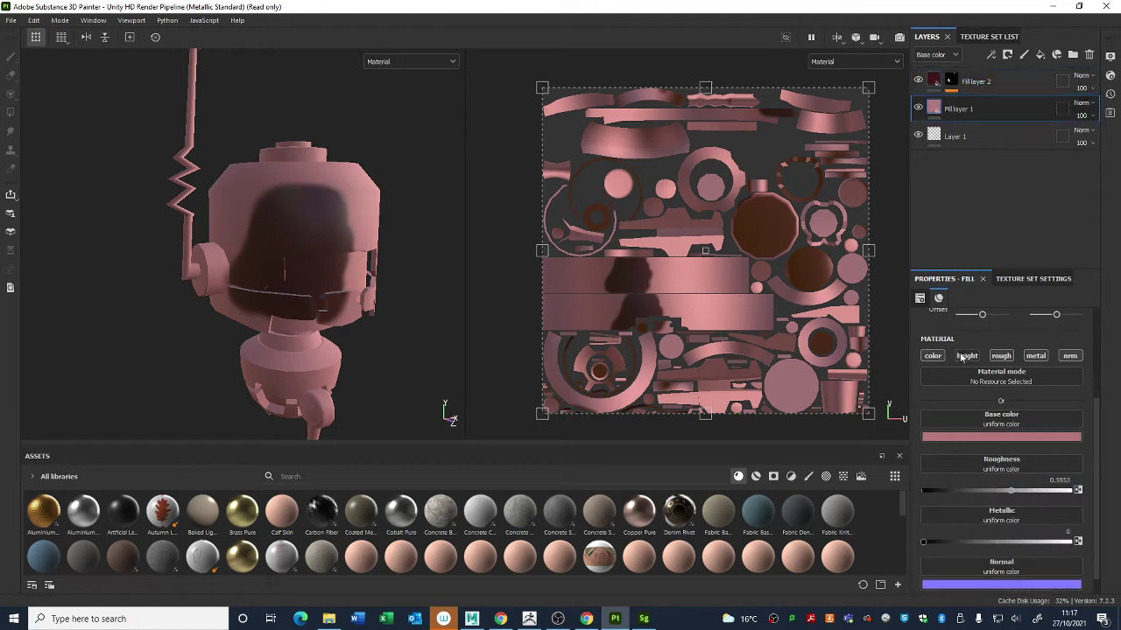
{"action": "left_click", "coordinate": [996, 436]}
{"action": "left_click_drag", "start_coordinate": [1016, 497], "coordinate": [1004, 471]}
{"action": "left_click_drag", "start_coordinate": [445, 306], "coordinate": [411, 298], "text": "alt"}
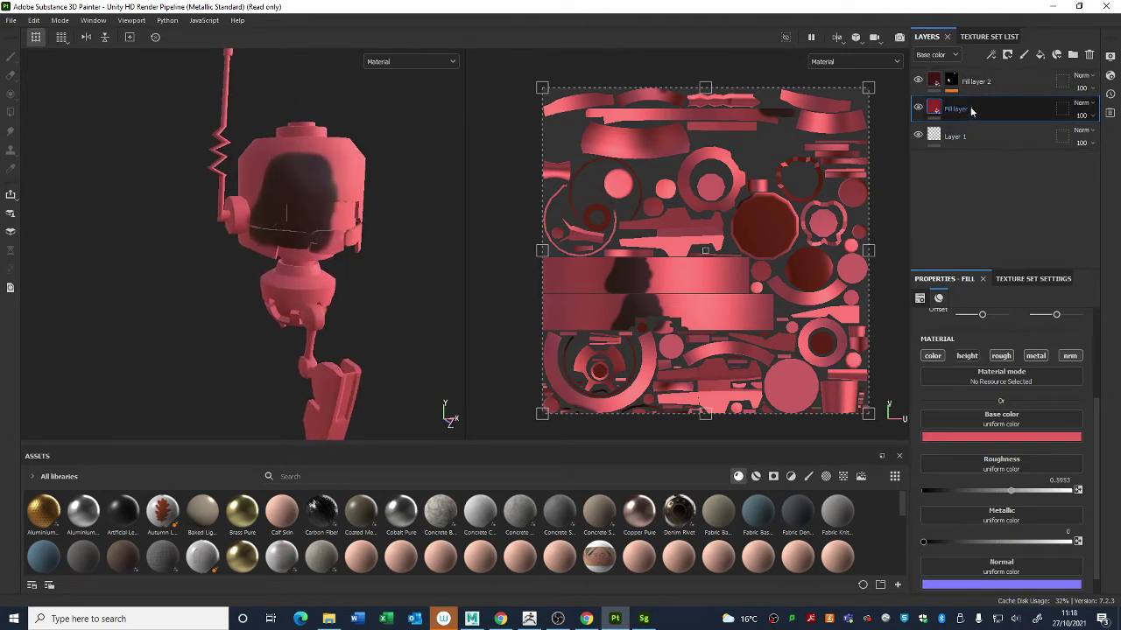
Step: Review the effects available for Fill layer 2's mask and undo the last mask stroke
{"action": "left_click", "coordinate": [950, 83]}
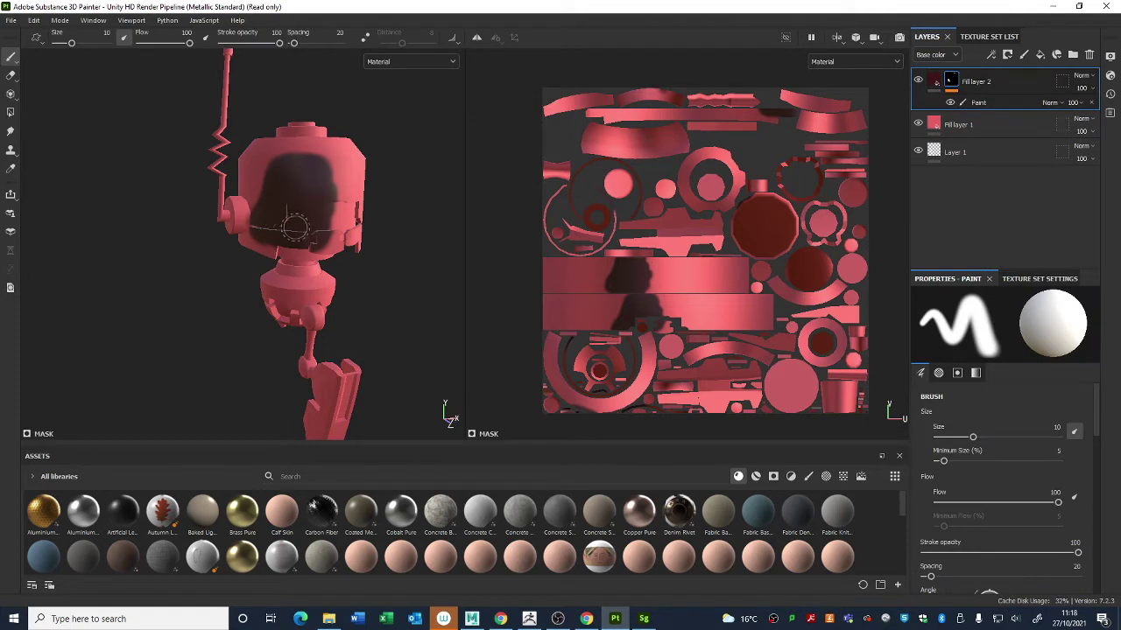
{"action": "right_click_drag", "start_coordinate": [298, 223], "coordinate": [317, 217], "text": "alt"}
{"action": "right_click", "coordinate": [950, 85]}
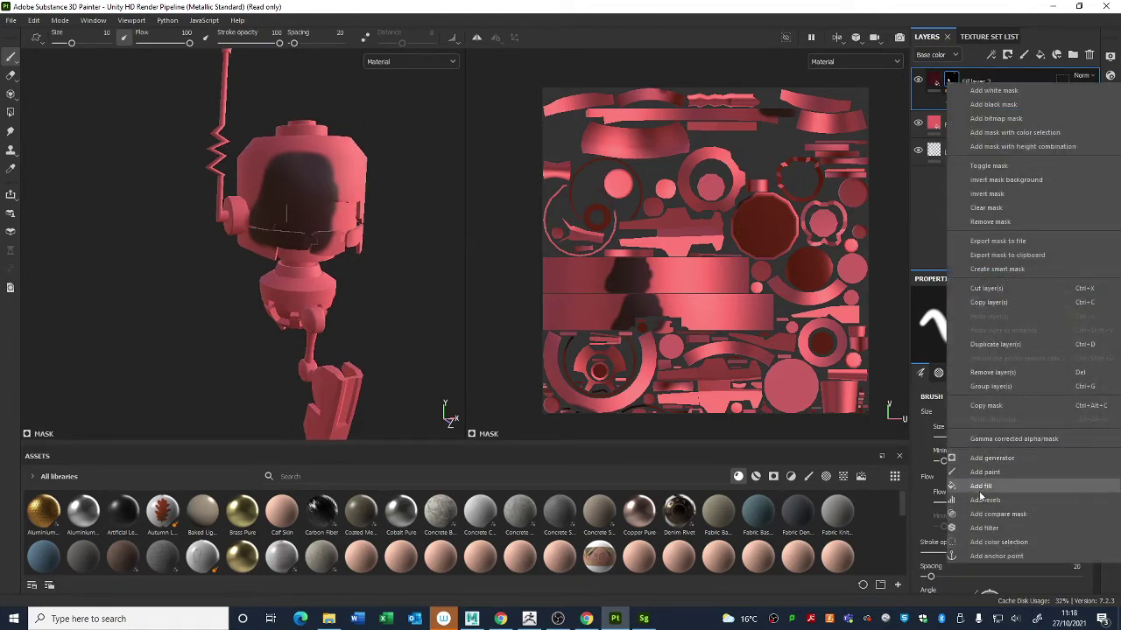
{"action": "left_click", "coordinate": [918, 176]}
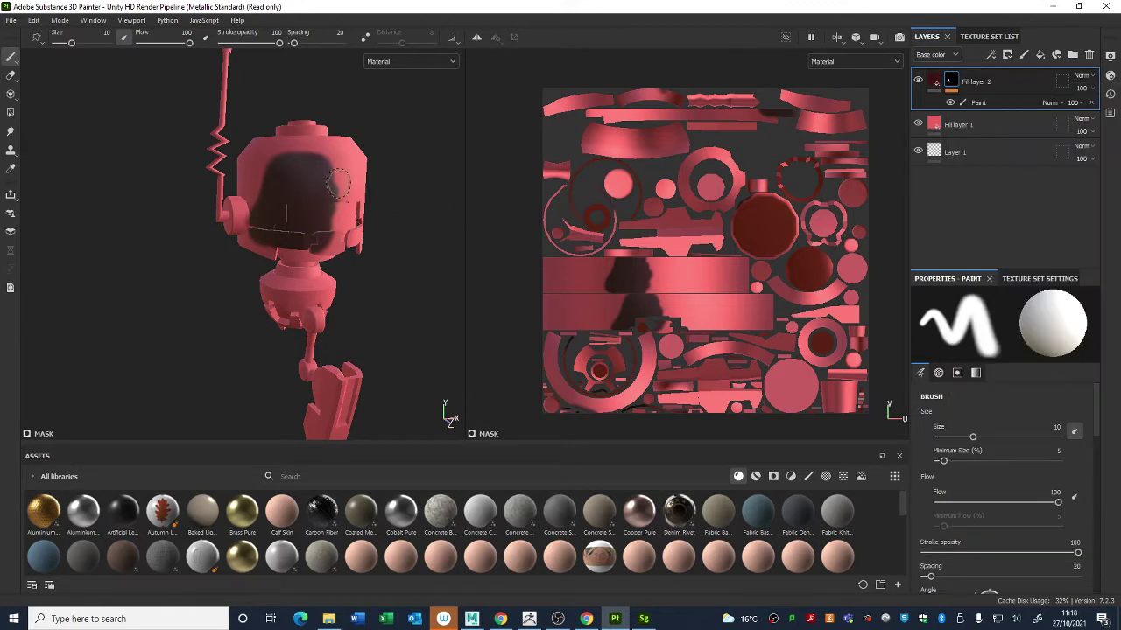
{"action": "key", "text": "ctrl+z"}
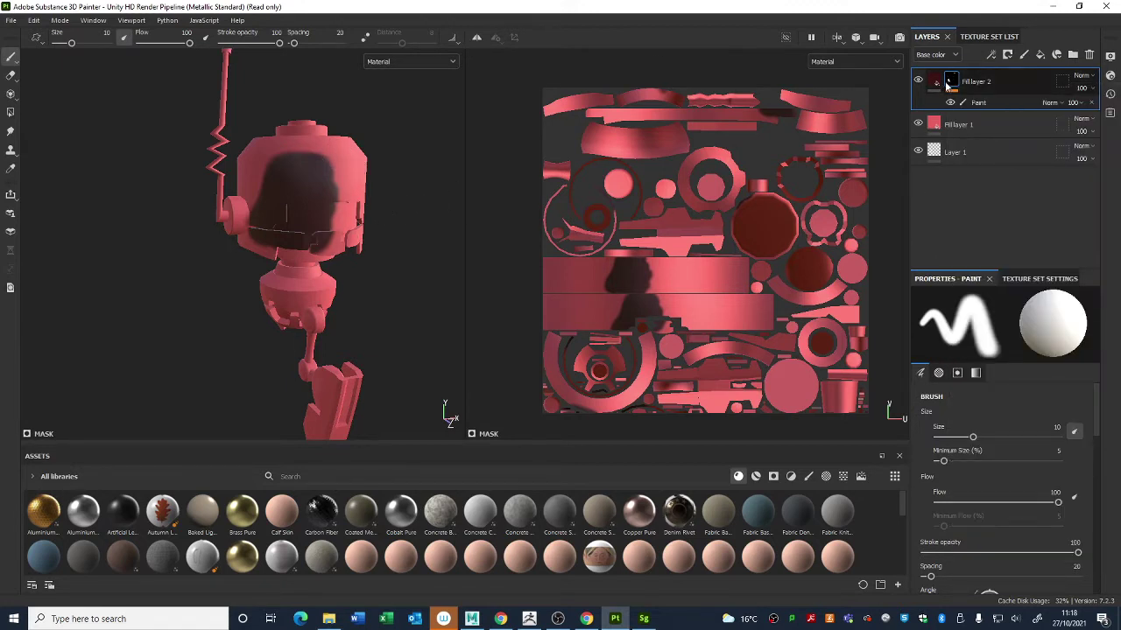
{"action": "left_click", "coordinate": [934, 82]}
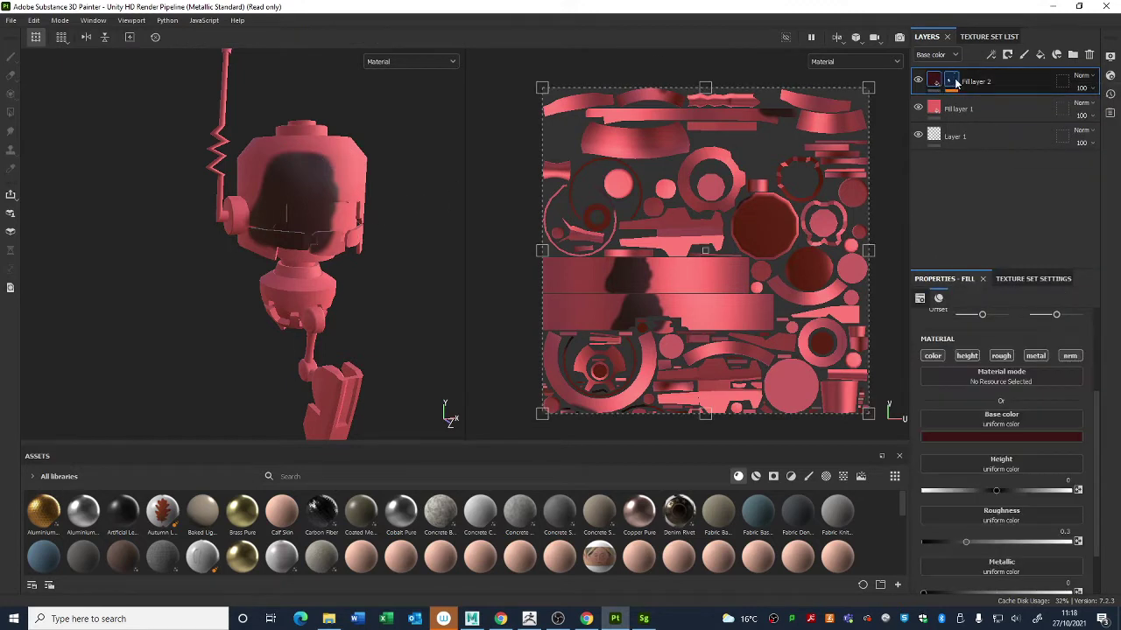
Step: Replace Fill layer 2's mask painting with a new paint effect and paint a stripe across the upper front of the head
{"action": "left_click", "coordinate": [951, 80]}
{"action": "right_click", "coordinate": [957, 81]}
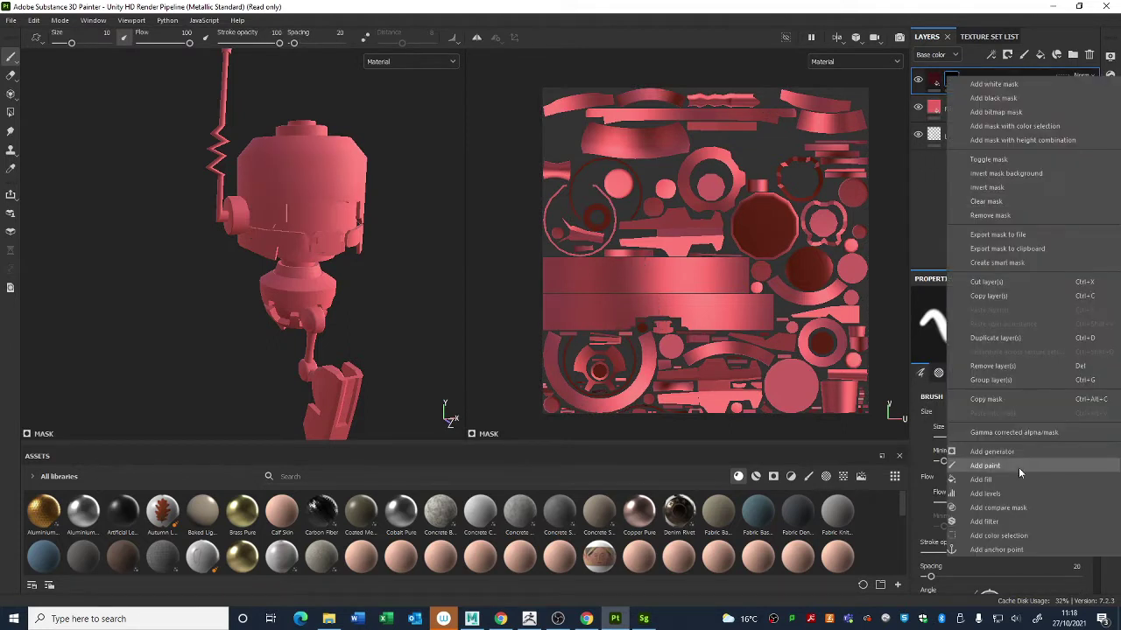
{"action": "left_click", "coordinate": [1010, 465]}
{"action": "left_click_drag", "start_coordinate": [241, 149], "coordinate": [365, 149]}
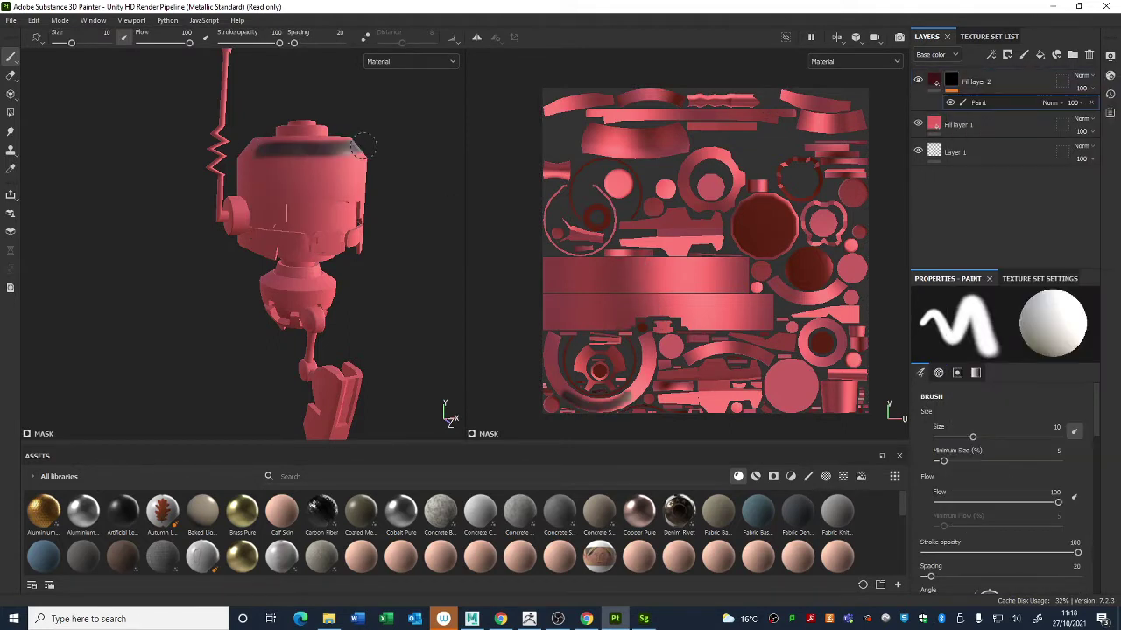
{"action": "scroll", "coordinate": [437, 155], "scroll_direction": "up", "scroll_amount": 3}
{"action": "left_click_drag", "start_coordinate": [437, 280], "coordinate": [383, 233], "text": "alt"}
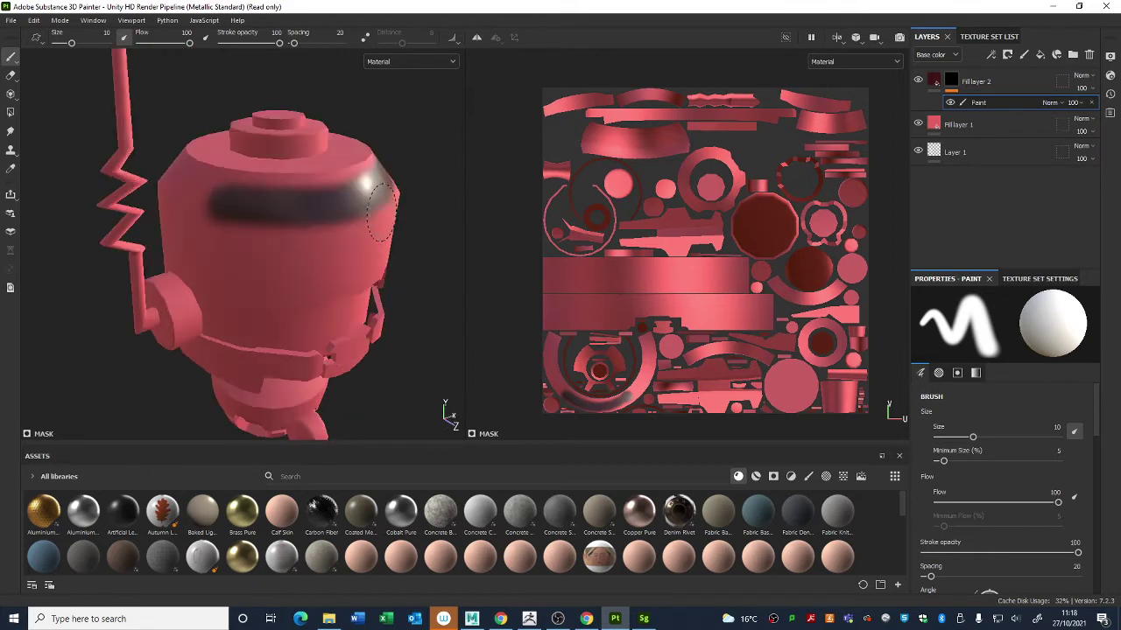
Step: Set Fill layer 2's base color to a richer deep red and its height to about 0.16
{"action": "left_click", "coordinate": [923, 93]}
{"action": "scroll", "coordinate": [974, 370], "scroll_direction": "down", "scroll_amount": 2}
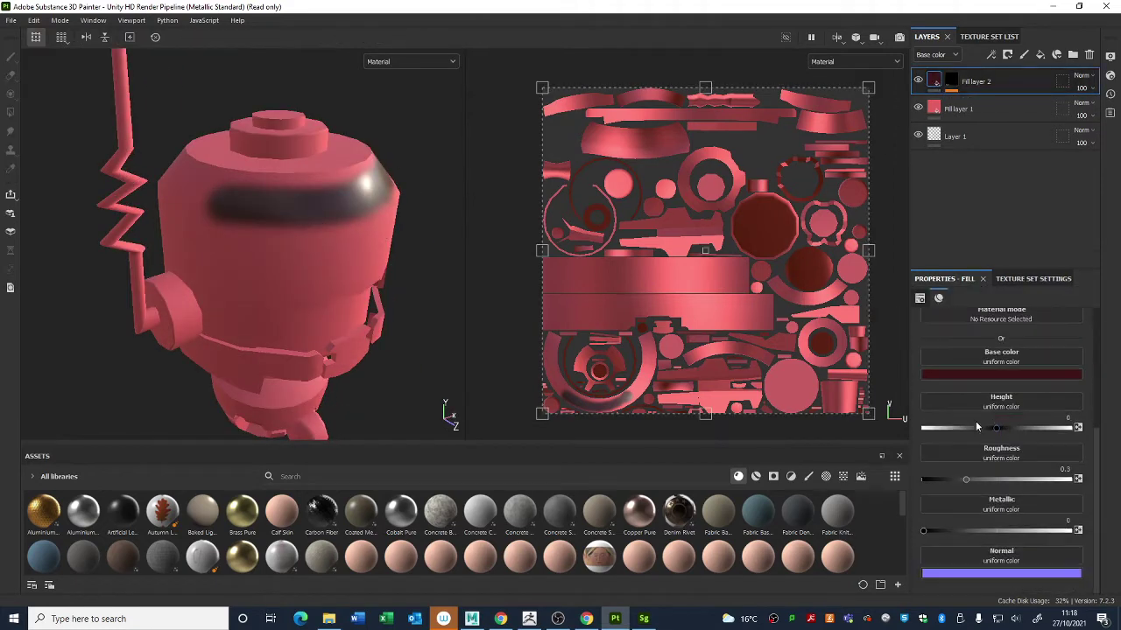
{"action": "left_click", "coordinate": [980, 379]}
{"action": "left_click", "coordinate": [1010, 442]}
{"action": "mouse_move", "coordinate": [1010, 442]}
{"action": "left_mouse_down"}
{"action": "mouse_move", "coordinate": [1042, 443]}
{"action": "mouse_move", "coordinate": [1038, 429]}
{"action": "mouse_move", "coordinate": [1009, 428]}
{"action": "left_mouse_up"}
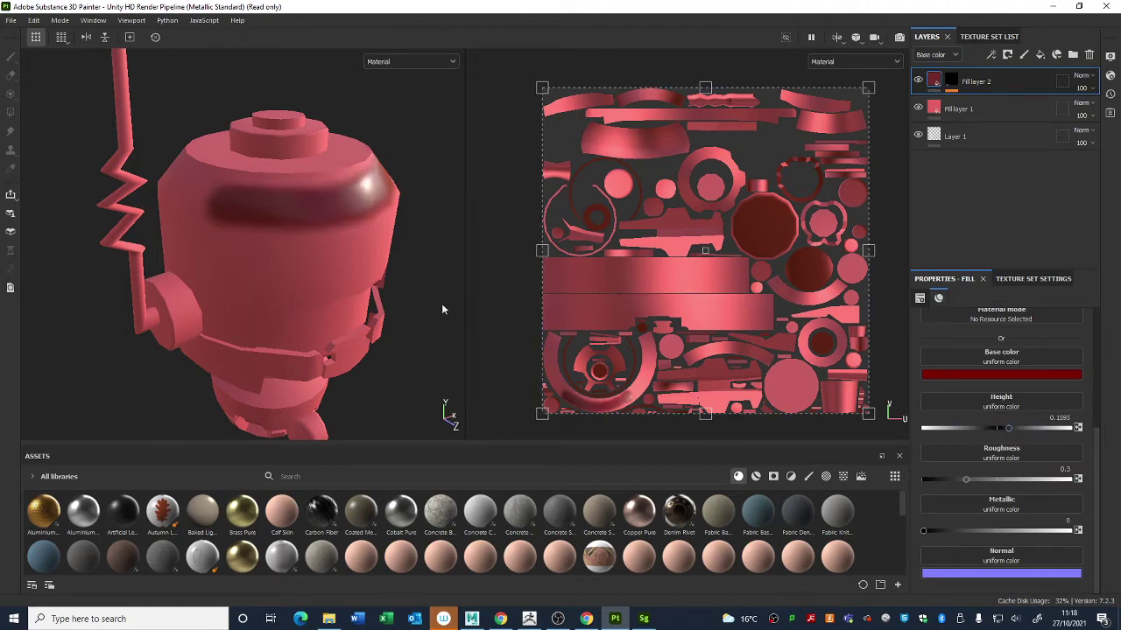
{"action": "left_click_drag", "start_coordinate": [430, 298], "coordinate": [399, 244], "text": "alt"}
{"action": "right_click_drag", "start_coordinate": [409, 243], "coordinate": [366, 243], "text": "shift"}
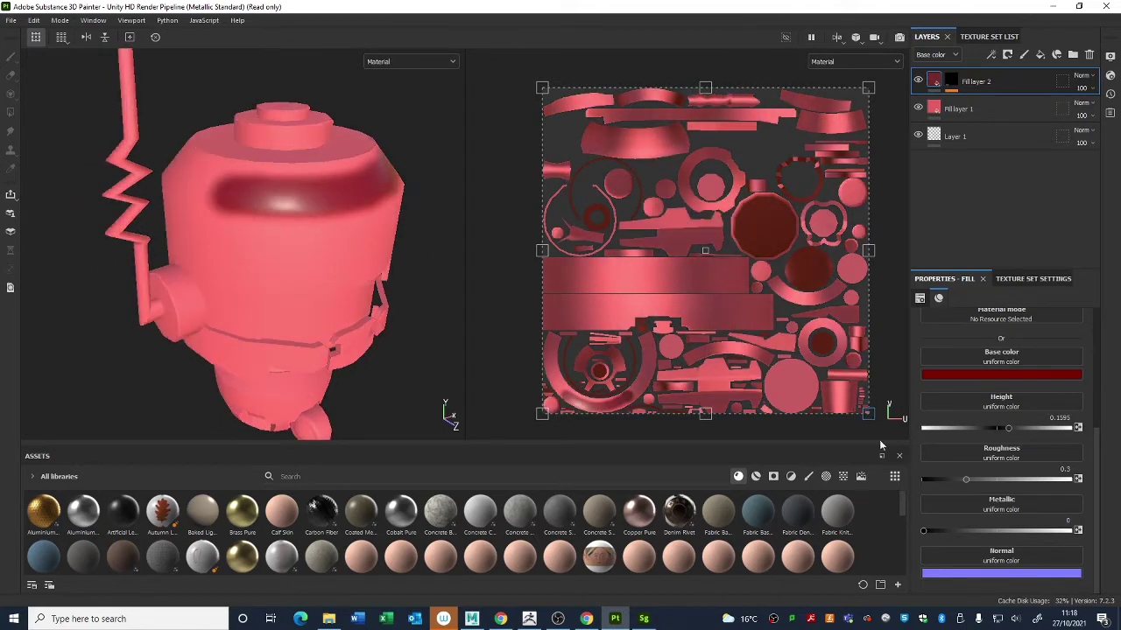
Step: Set Fill layer 2's roughness to about 0.17 and metallic to about 0.5, and check the stripe under different lighting
{"action": "mouse_move", "coordinate": [959, 480]}
{"action": "left_mouse_down"}
{"action": "mouse_move", "coordinate": [1003, 480]}
{"action": "mouse_move", "coordinate": [947, 482]}
{"action": "left_mouse_up"}
{"action": "left_click_drag", "start_coordinate": [936, 529], "coordinate": [998, 532]}
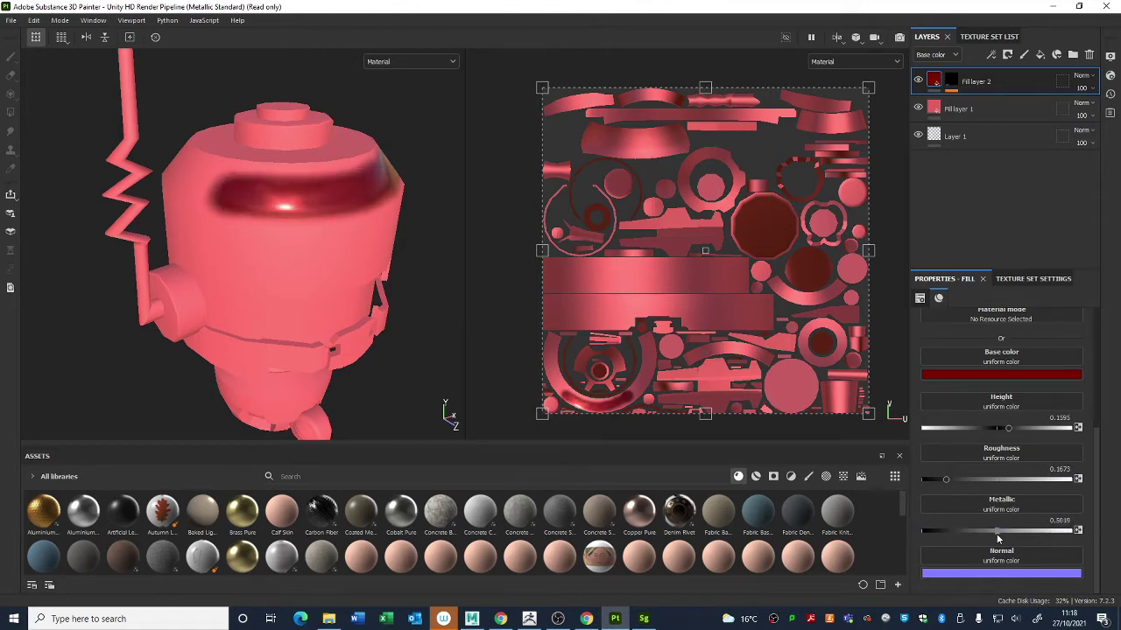
{"action": "left_click_drag", "start_coordinate": [367, 254], "coordinate": [279, 288], "text": "alt"}
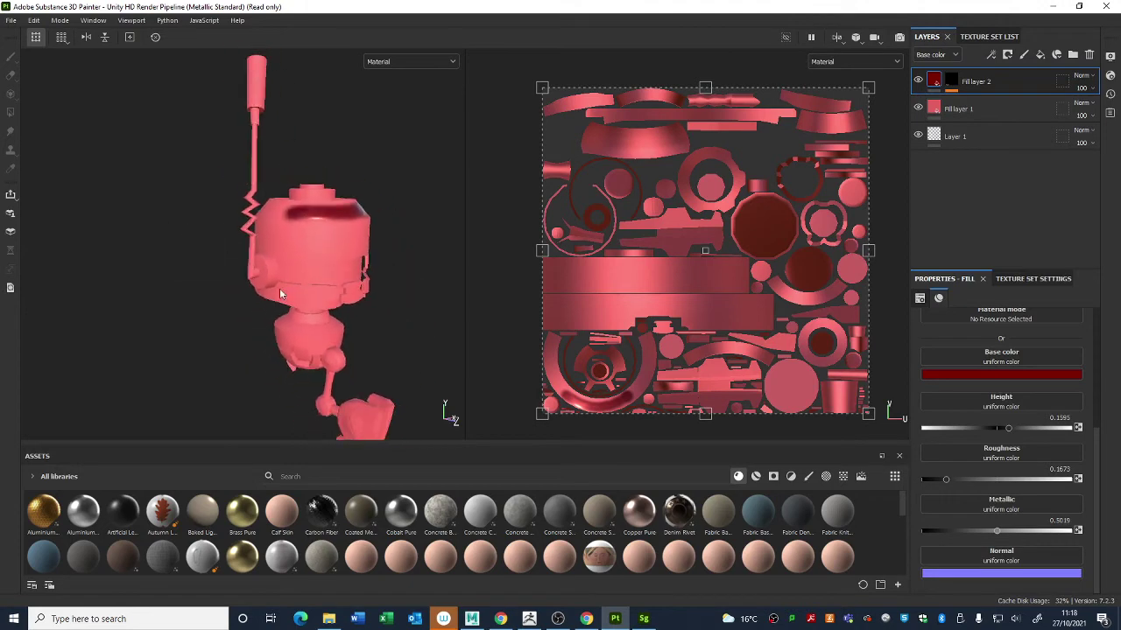
{"action": "mouse_move", "coordinate": [279, 288]}
{"action": "right_mouse_down", "text": "shift"}
{"action": "mouse_move", "coordinate": [359, 290]}
{"action": "mouse_move", "coordinate": [356, 267]}
{"action": "right_mouse_up", "text": "shift"}
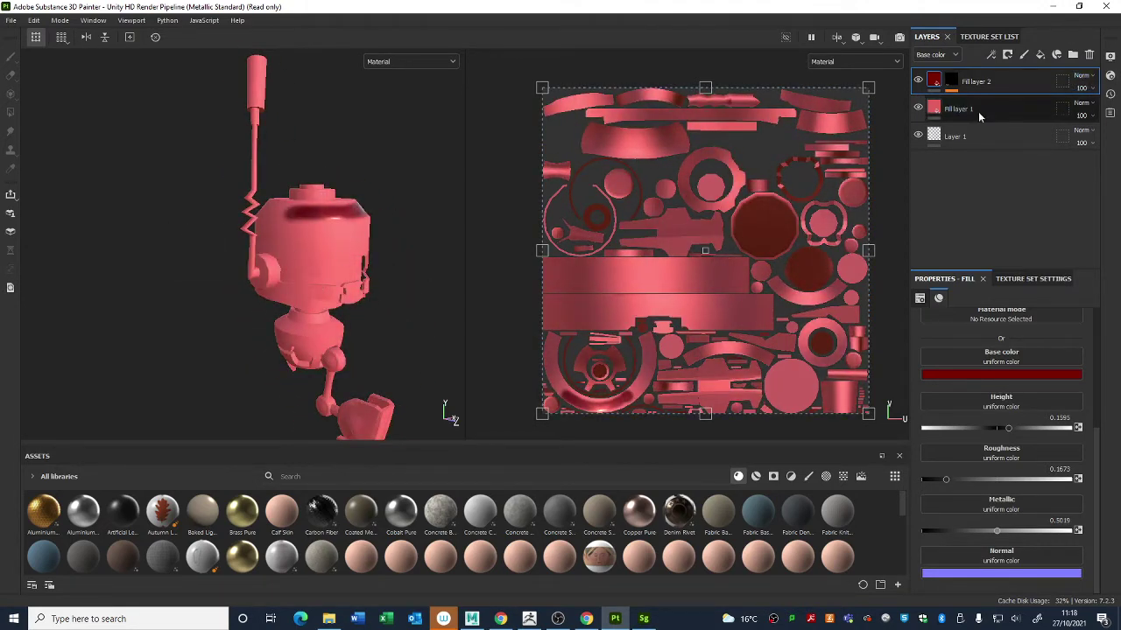
Step: Delete Fill layer 2, Fill layer 1 and Layer 1, and display only the 3D view of the bot
{"action": "key", "text": "Delete"}
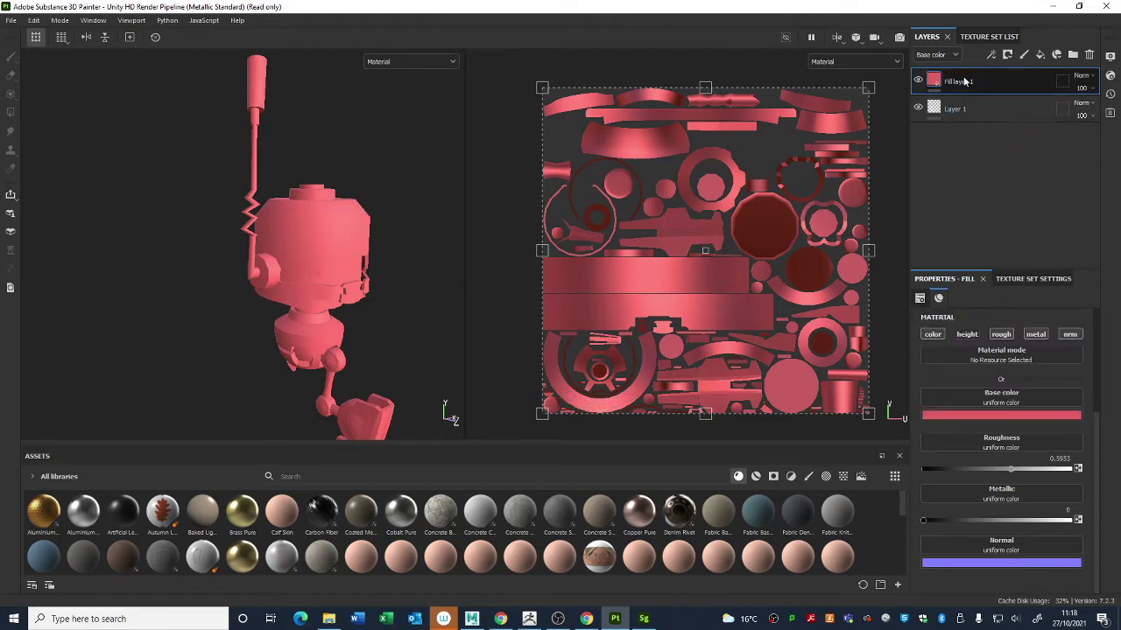
{"action": "key", "text": "Delete"}
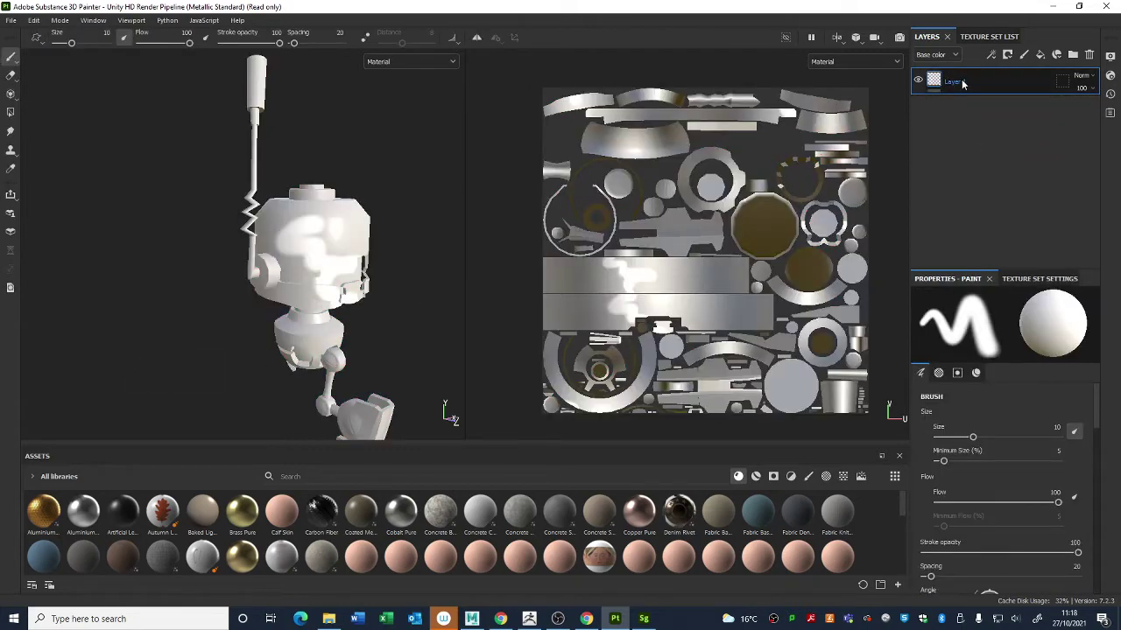
{"action": "key", "text": "Delete"}
{"action": "left_click_drag", "start_coordinate": [389, 307], "coordinate": [298, 285], "text": "alt"}
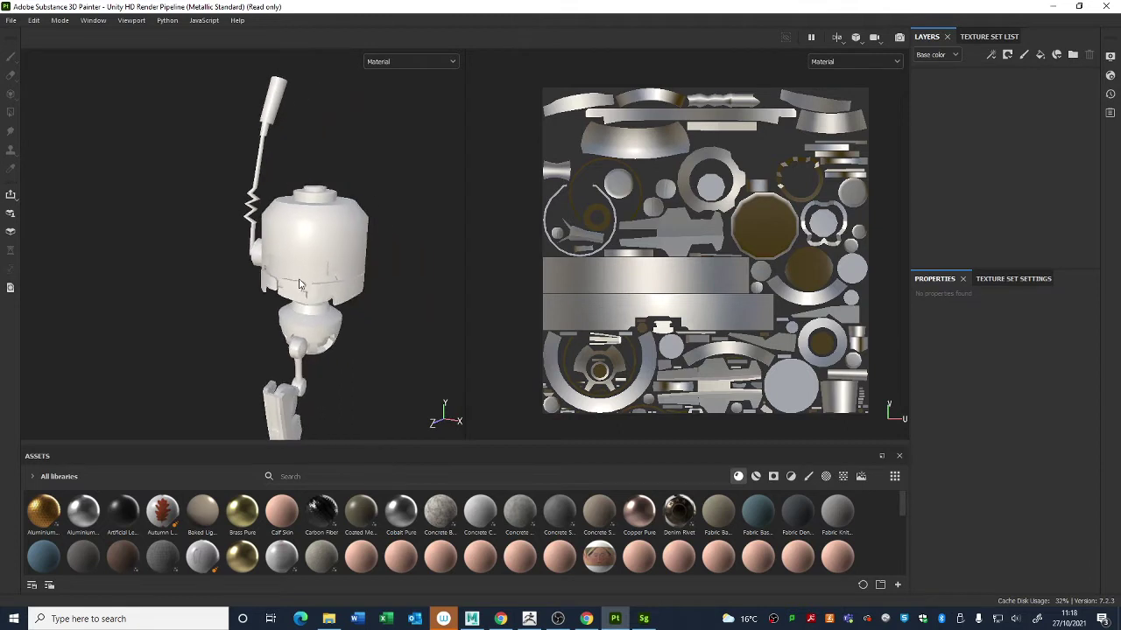
{"action": "key", "text": "F2"}
{"action": "left_click_drag", "start_coordinate": [525, 201], "coordinate": [643, 257], "text": "alt"}
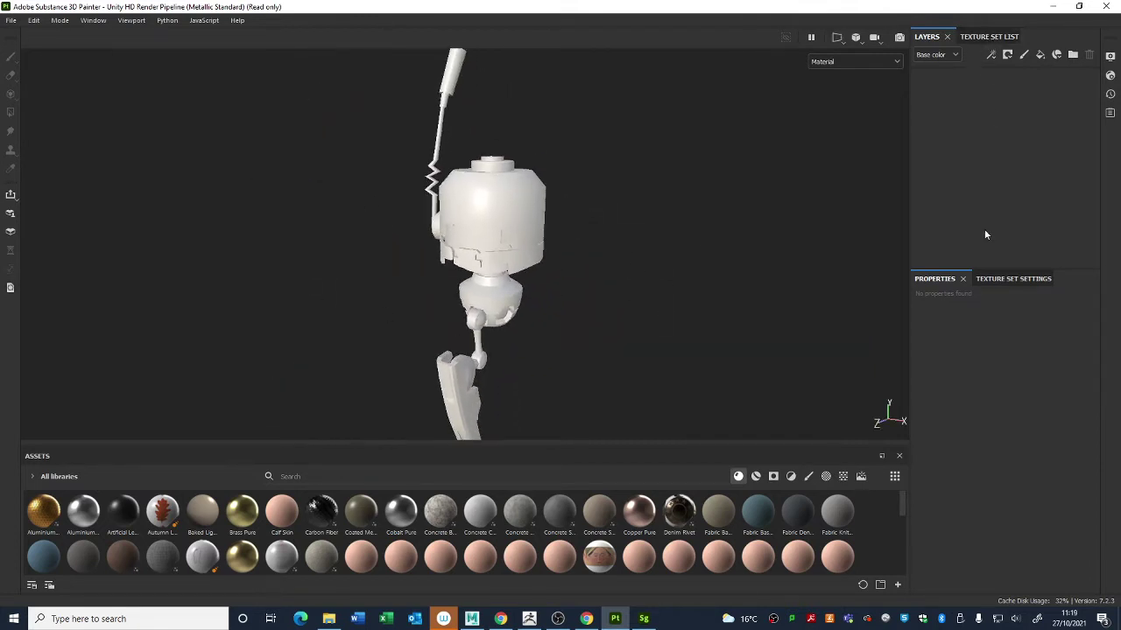
Step: Review the Yellow texture set's settings, from its general properties and channels down to the mesh map baking options
{"action": "left_click", "coordinate": [989, 278]}
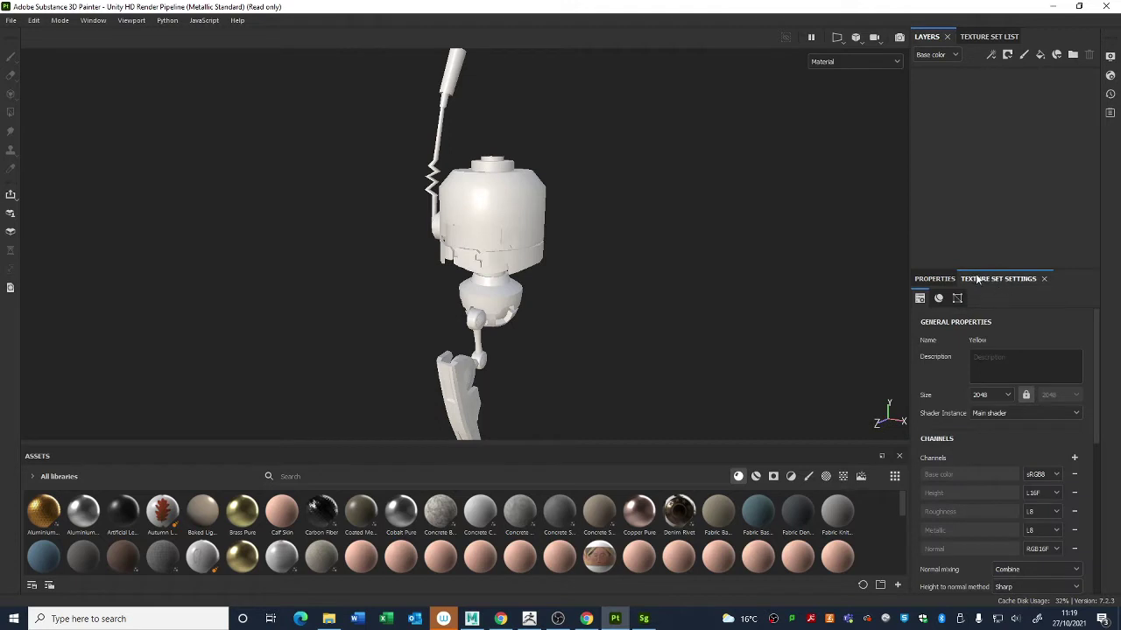
{"action": "scroll", "coordinate": [1003, 473], "scroll_direction": "down", "scroll_amount": 5}
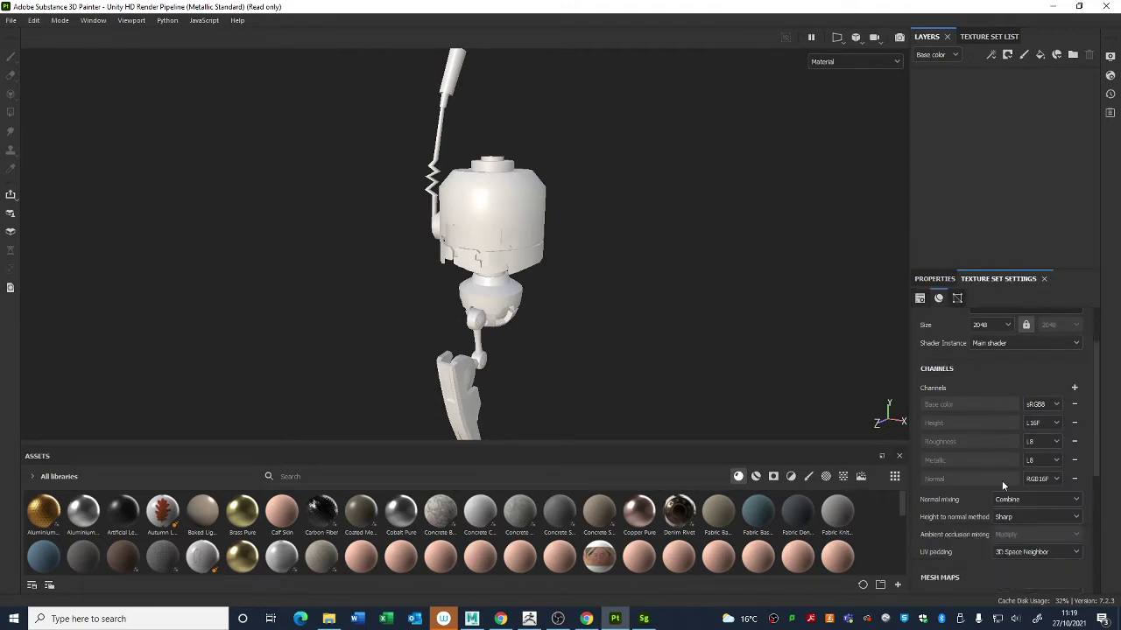
{"action": "scroll", "coordinate": [1003, 472], "scroll_direction": "up", "scroll_amount": 5}
{"action": "left_click_drag", "start_coordinate": [466, 329], "coordinate": [426, 165], "text": "alt"}
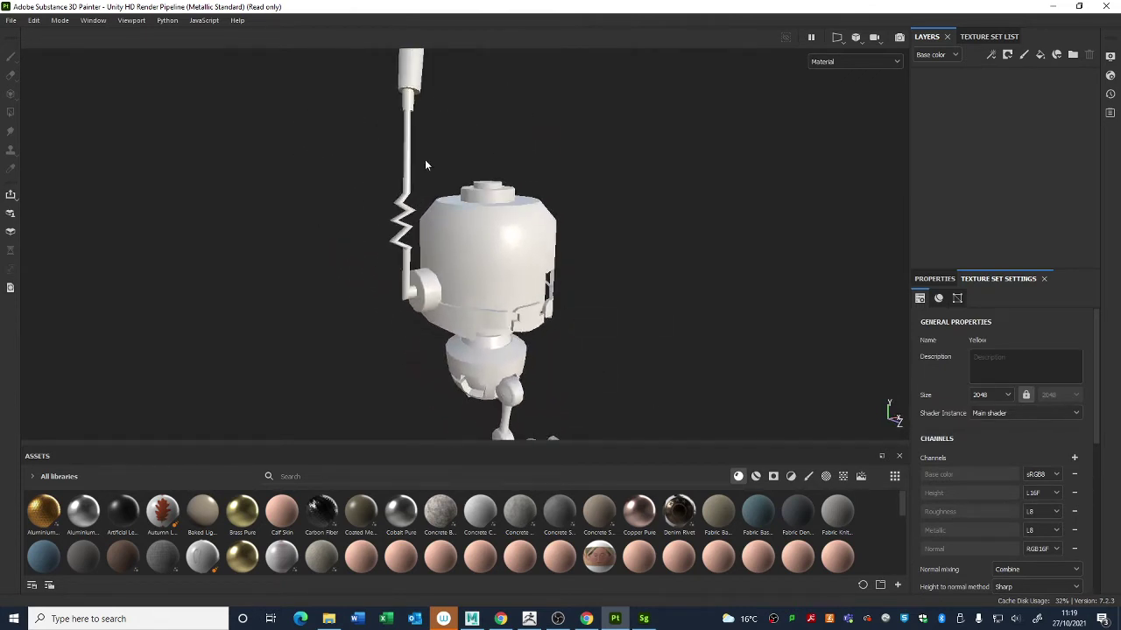
{"action": "left_click_drag", "start_coordinate": [598, 394], "coordinate": [504, 208], "text": "alt"}
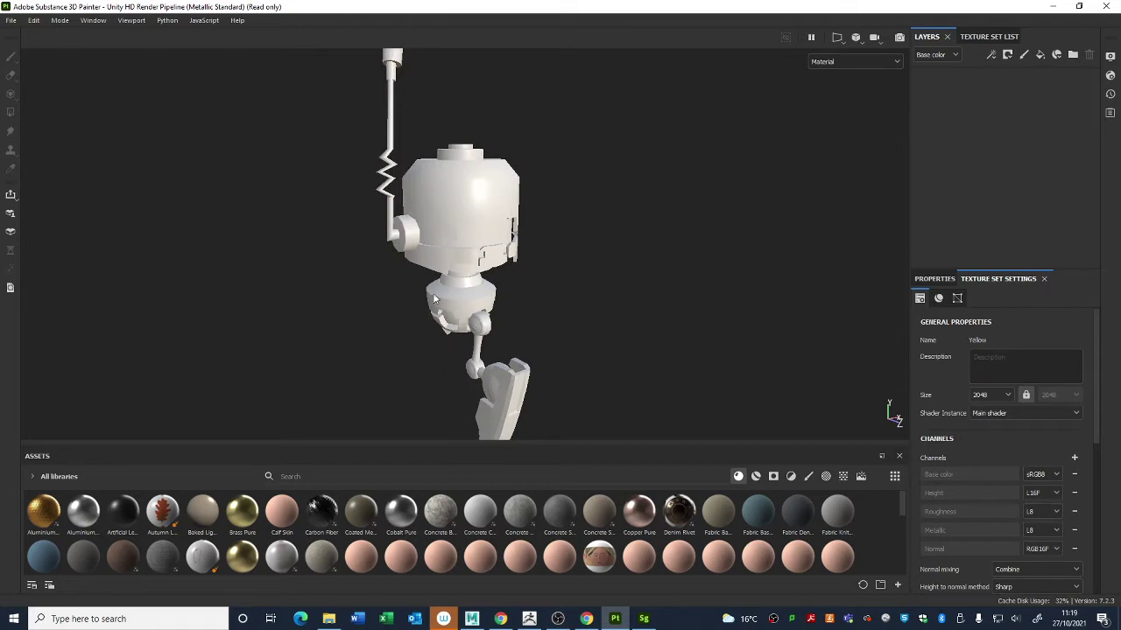
{"action": "left_click_drag", "start_coordinate": [500, 290], "coordinate": [528, 260], "text": "alt"}
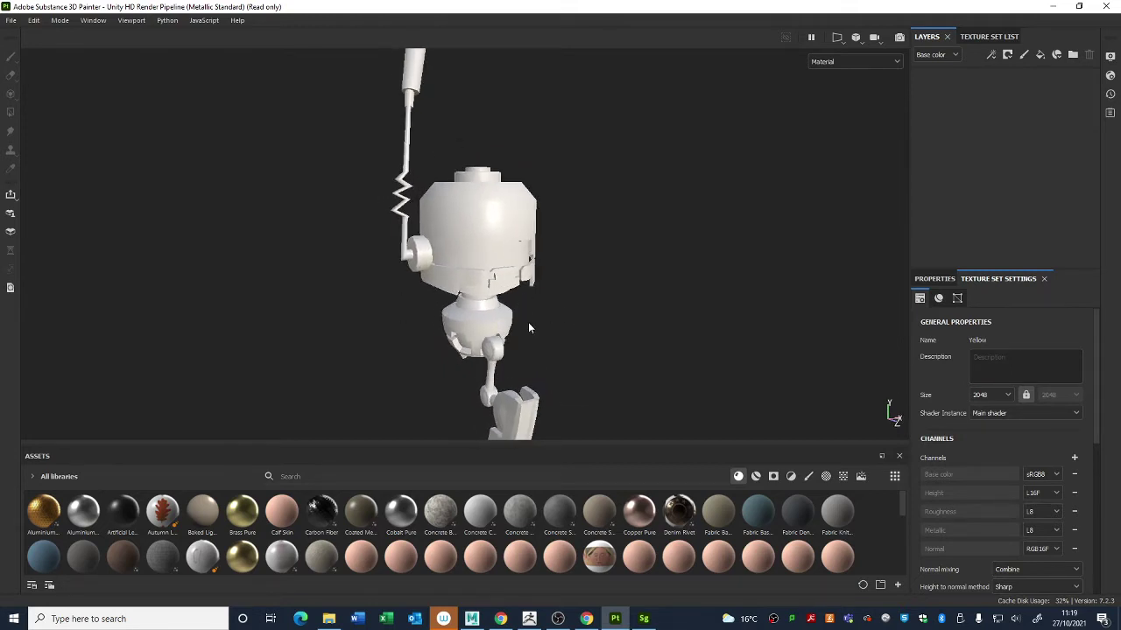
{"action": "left_click_drag", "start_coordinate": [528, 326], "coordinate": [537, 325], "text": "alt"}
{"action": "scroll", "coordinate": [1006, 464], "scroll_direction": "down", "scroll_amount": 5}
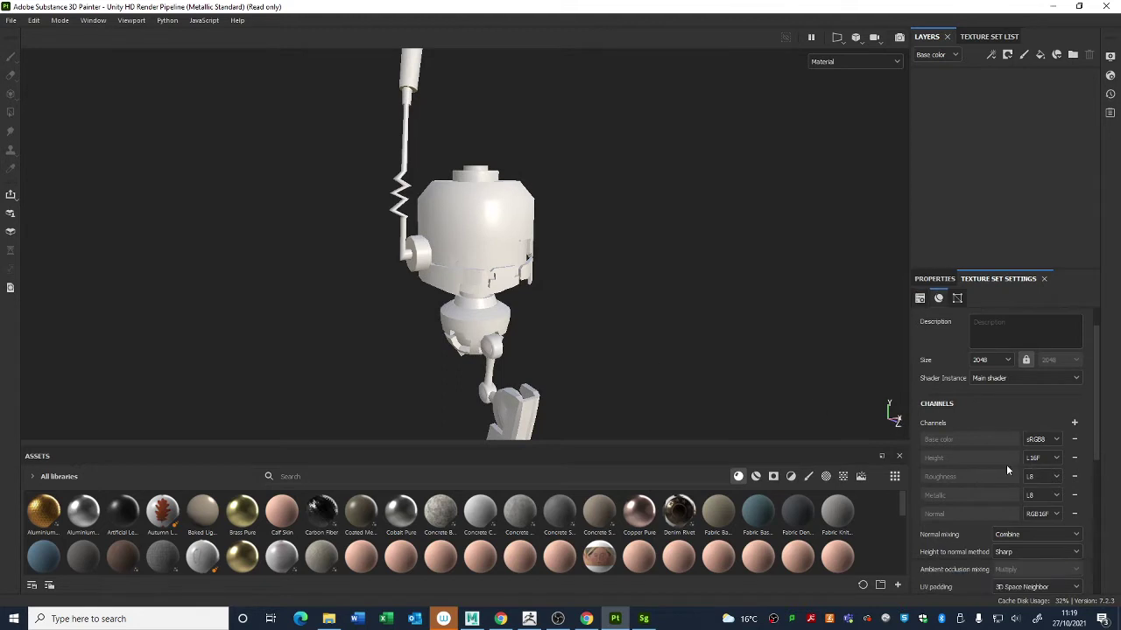
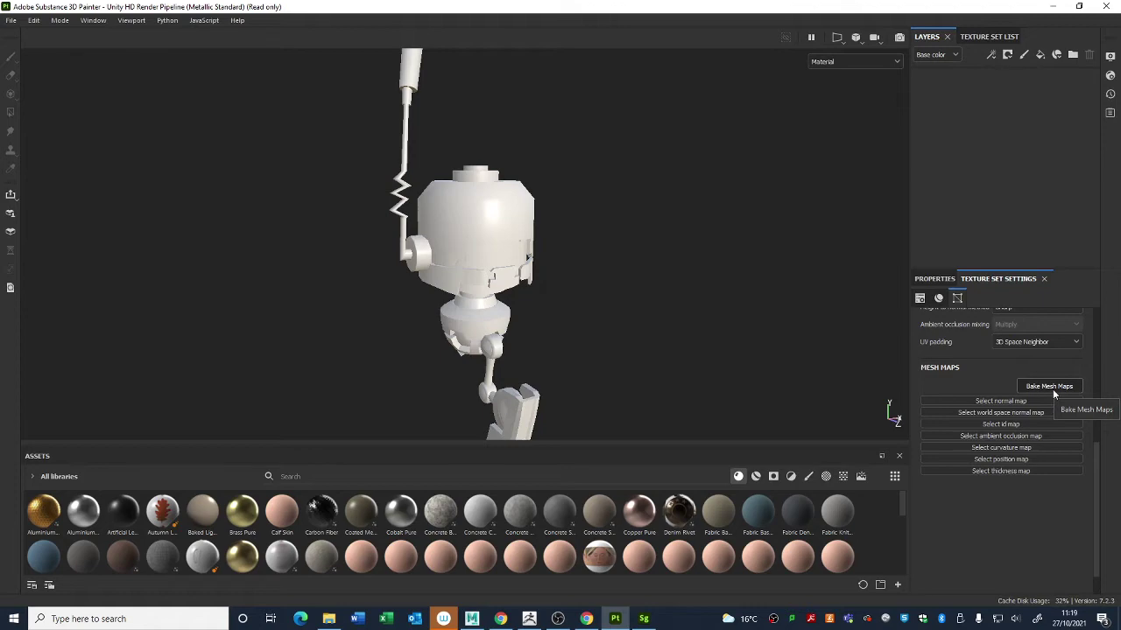
Step: Switch to Maya and examine the UVing_Bot model from several angles alongside its UV layout
{"action": "left_click", "coordinate": [473, 620]}
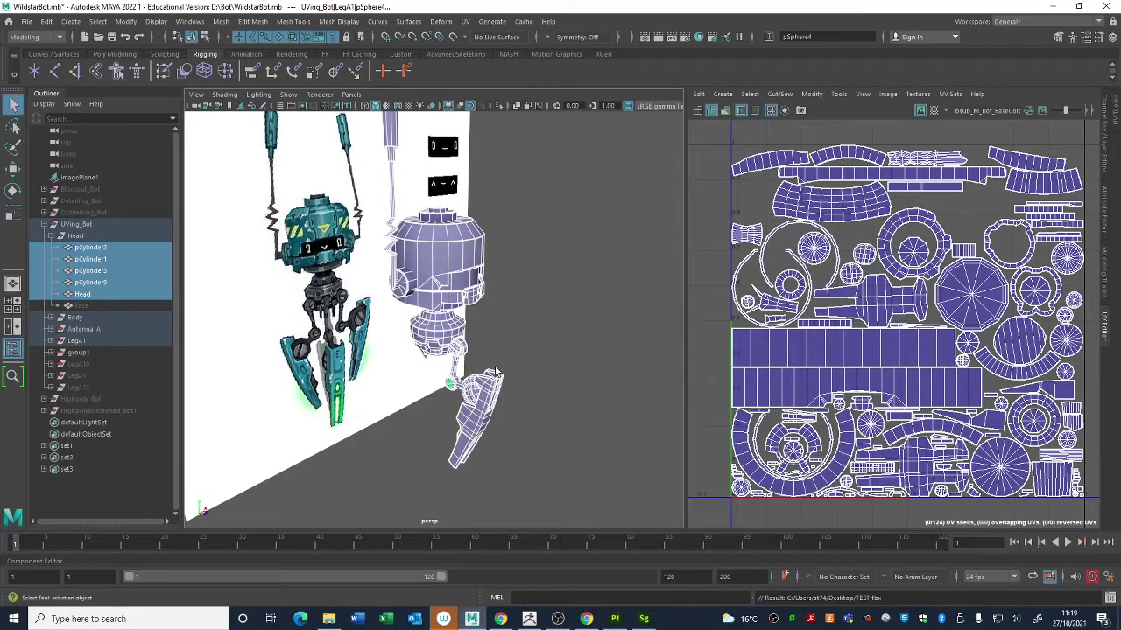
{"action": "left_click", "coordinate": [534, 322]}
{"action": "mouse_move", "coordinate": [503, 318]}
{"action": "left_mouse_down", "text": "alt"}
{"action": "mouse_move", "coordinate": [474, 319]}
{"action": "mouse_move", "coordinate": [489, 322]}
{"action": "left_mouse_up", "text": "alt"}
{"action": "left_click", "coordinate": [472, 320]}
{"action": "left_click", "coordinate": [412, 292]}
{"action": "left_click_drag", "start_coordinate": [378, 295], "coordinate": [451, 283], "text": "alt"}
{"action": "left_click_drag", "start_coordinate": [388, 446], "coordinate": [541, 132]}
{"action": "mouse_move", "coordinate": [552, 329]}
{"action": "left_mouse_down", "text": "alt"}
{"action": "mouse_move", "coordinate": [491, 326]}
{"action": "mouse_move", "coordinate": [543, 327]}
{"action": "mouse_move", "coordinate": [507, 324]}
{"action": "mouse_move", "coordinate": [575, 370]}
{"action": "mouse_move", "coordinate": [559, 319]}
{"action": "left_mouse_up", "text": "alt"}
{"action": "scroll", "coordinate": [507, 324], "scroll_direction": "up", "scroll_amount": 3}
{"action": "left_click", "coordinate": [559, 318]}
{"action": "left_click_drag", "start_coordinate": [474, 214], "coordinate": [596, 196], "text": "alt"}
{"action": "left_click_drag", "start_coordinate": [614, 253], "coordinate": [552, 265], "text": "alt"}
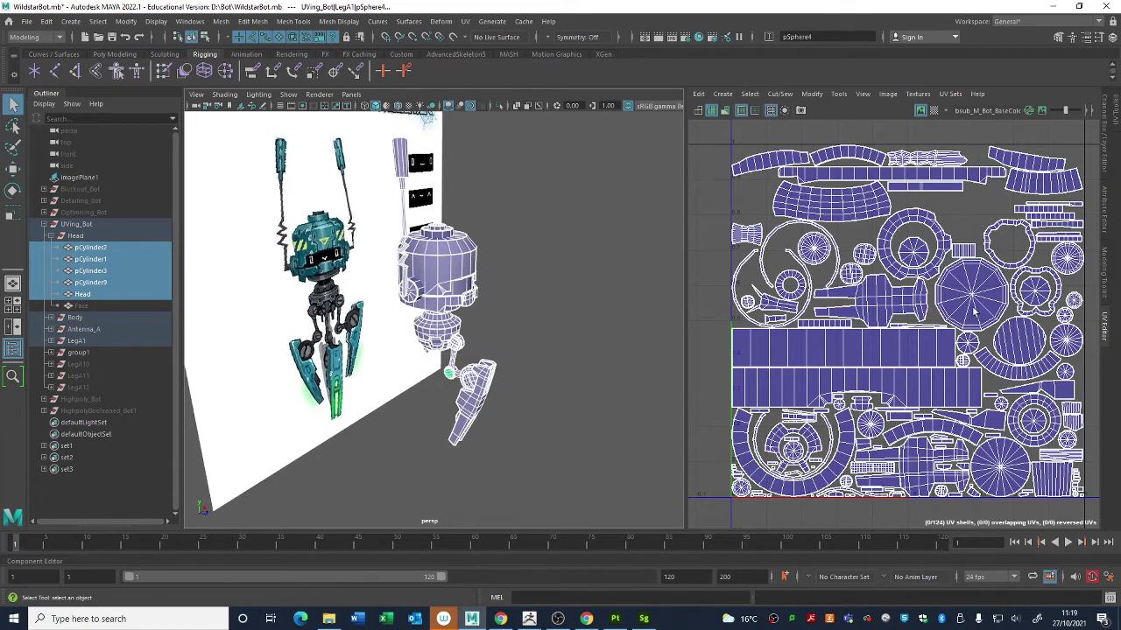
{"action": "left_click_drag", "start_coordinate": [499, 250], "coordinate": [480, 345], "text": "alt"}
{"action": "scroll", "coordinate": [479, 346], "scroll_direction": "up", "scroll_amount": 4}
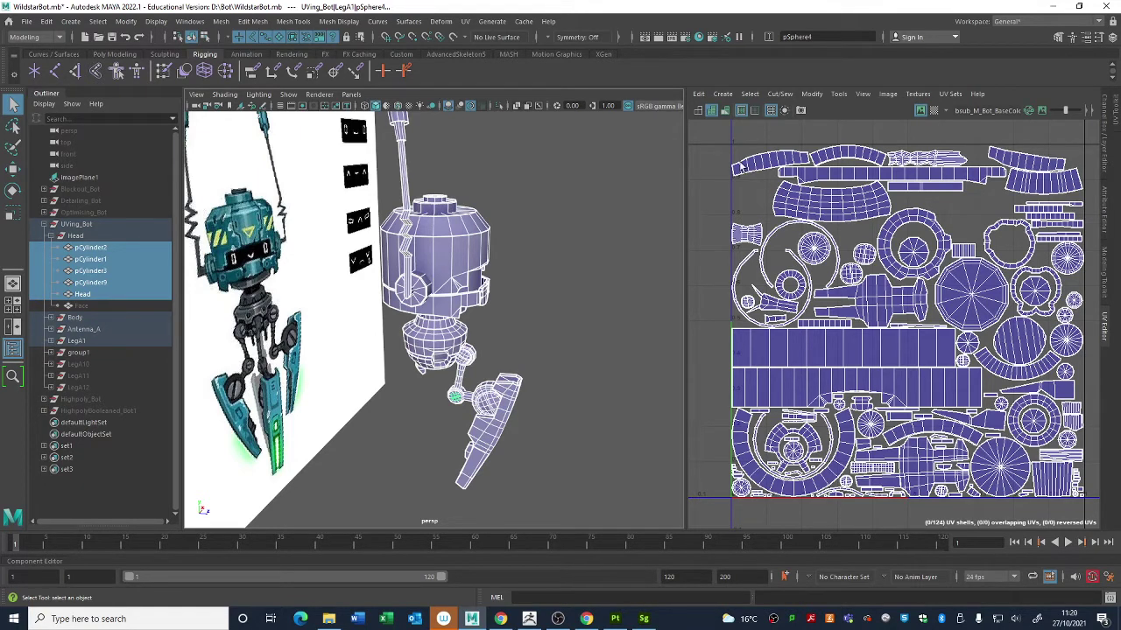
Step: Select all of the bot's UV shells in the UV Editor and clear the selection
{"action": "right_click_drag", "start_coordinate": [740, 168], "coordinate": [692, 158]}
{"action": "left_click_drag", "start_coordinate": [714, 137], "coordinate": [1050, 511]}
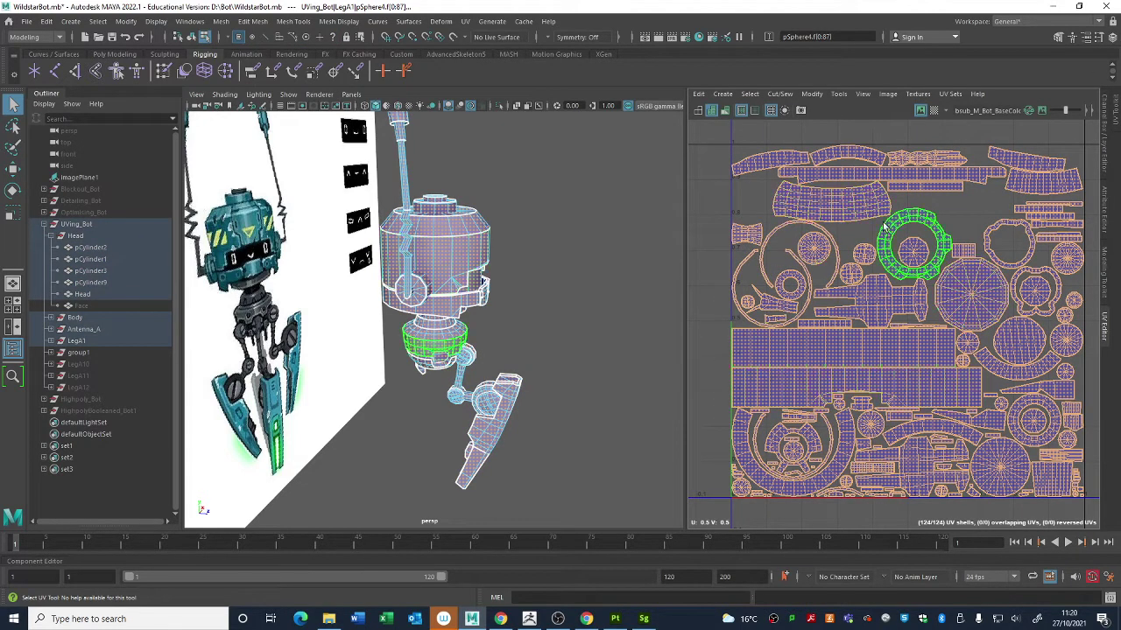
{"action": "left_click", "coordinate": [704, 367]}
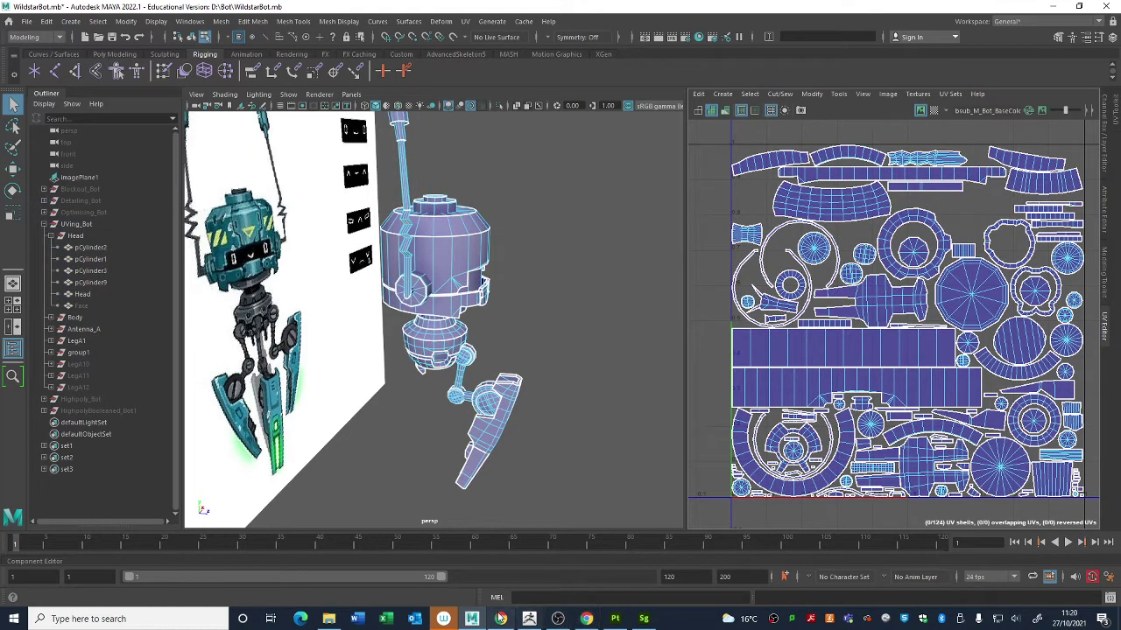
Step: Switch to Substance 3D Painter and add a fill layer with a roughness of about 0.22 and a muted red base color
{"action": "left_click", "coordinate": [615, 621]}
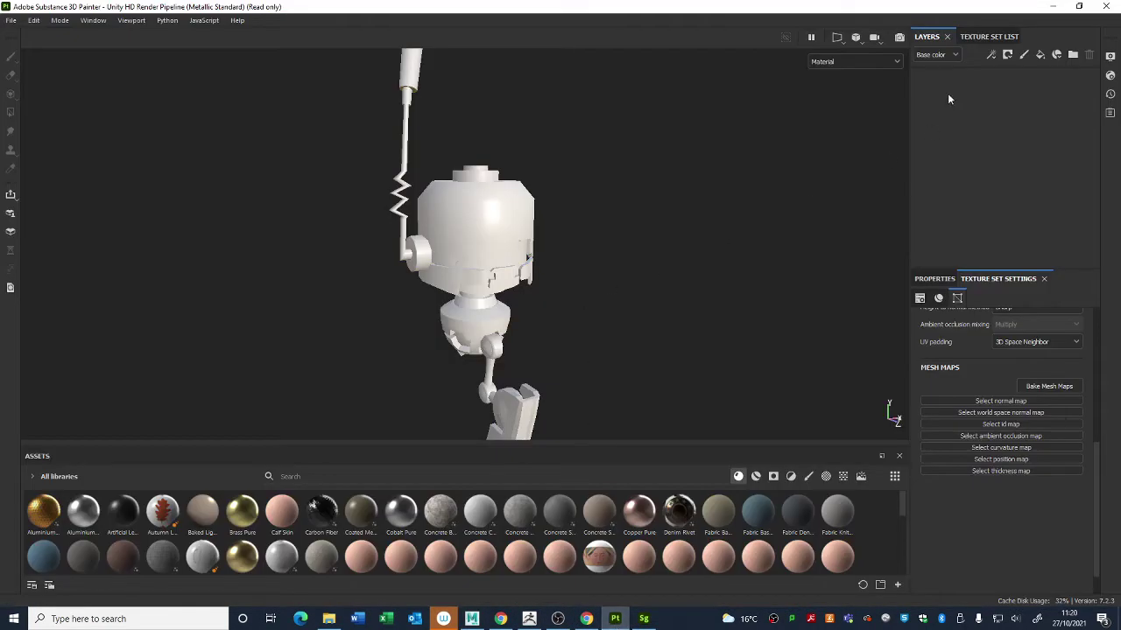
{"action": "left_click", "coordinate": [1040, 55]}
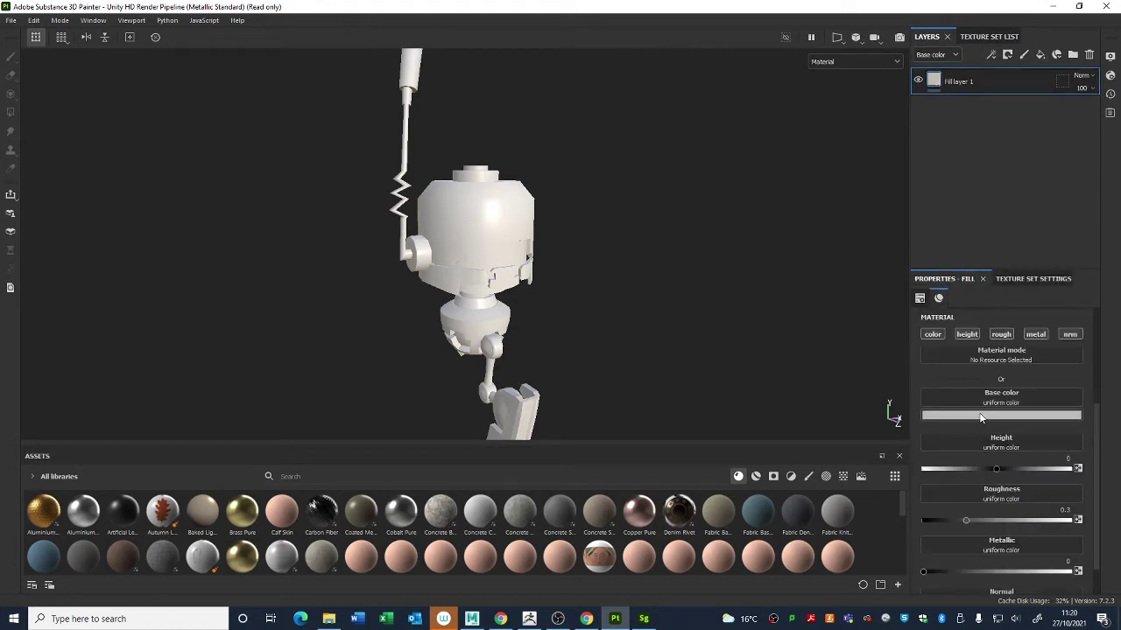
{"action": "mouse_move", "coordinate": [978, 520]}
{"action": "left_mouse_down"}
{"action": "mouse_move", "coordinate": [1016, 520]}
{"action": "mouse_move", "coordinate": [954, 520]}
{"action": "left_mouse_up"}
{"action": "left_click", "coordinate": [964, 416]}
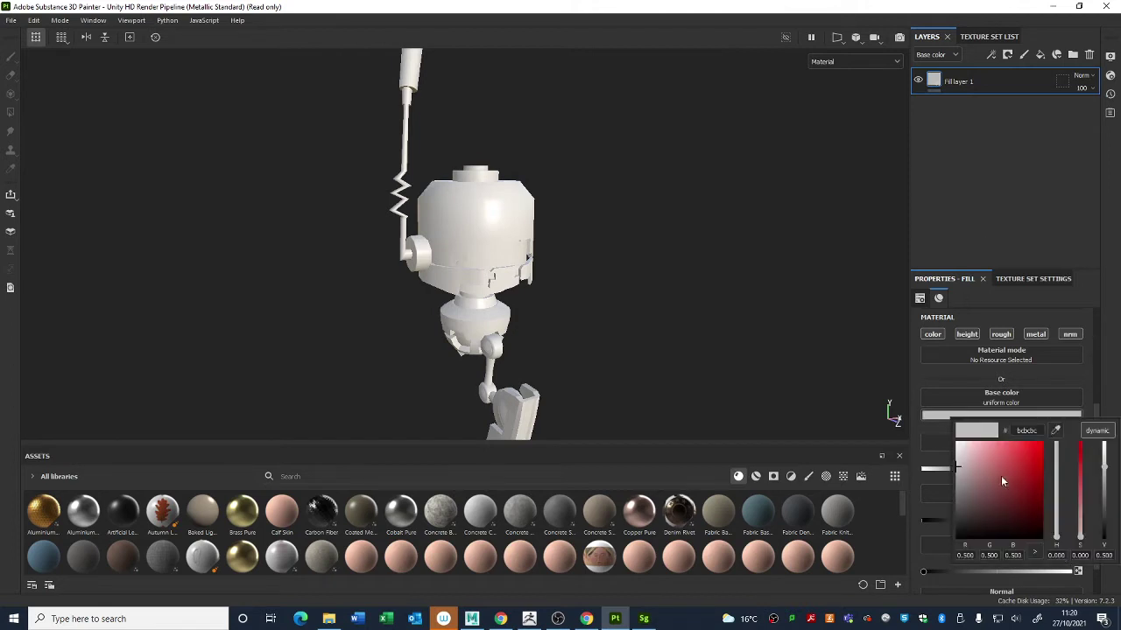
{"action": "left_click", "coordinate": [1001, 476]}
{"action": "left_click", "coordinate": [939, 236]}
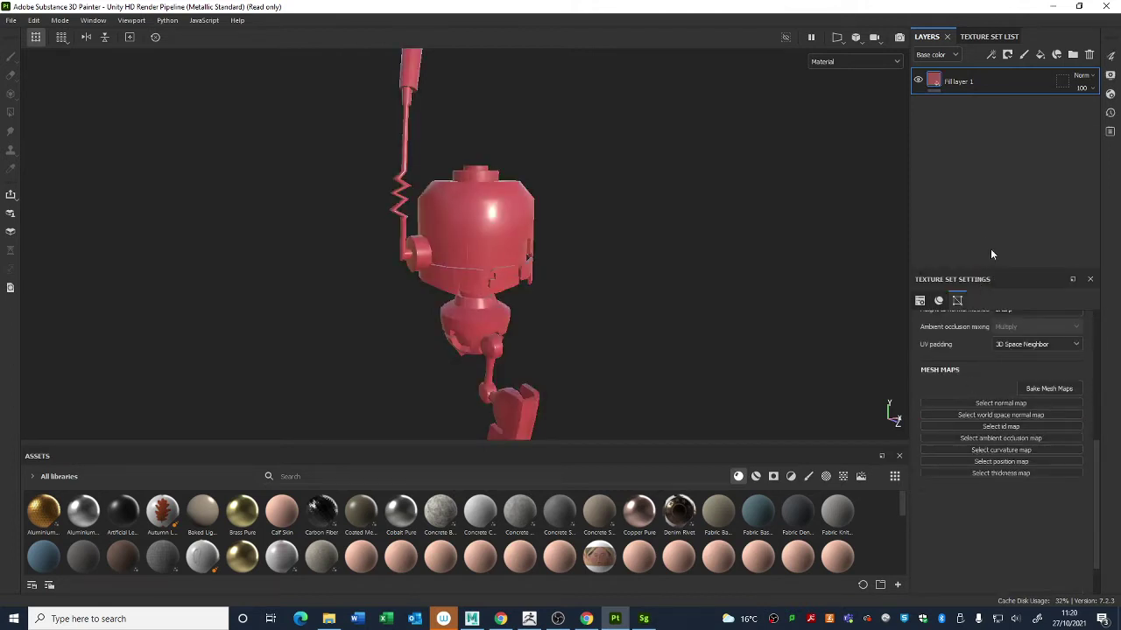
Step: Restore the Properties - Fill view and dock it together with Texture Set Settings below the layer stack
{"action": "left_click_drag", "start_coordinate": [971, 286], "coordinate": [969, 235]}
{"action": "left_click_drag", "start_coordinate": [987, 40], "coordinate": [1013, 353]}
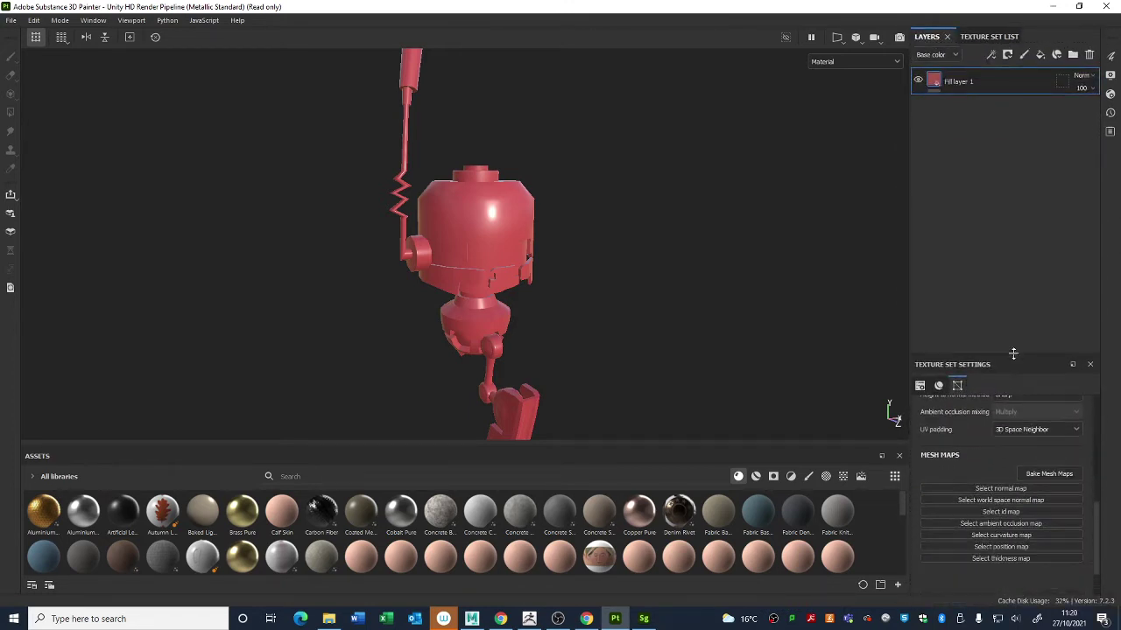
{"action": "left_click", "coordinate": [93, 20]}
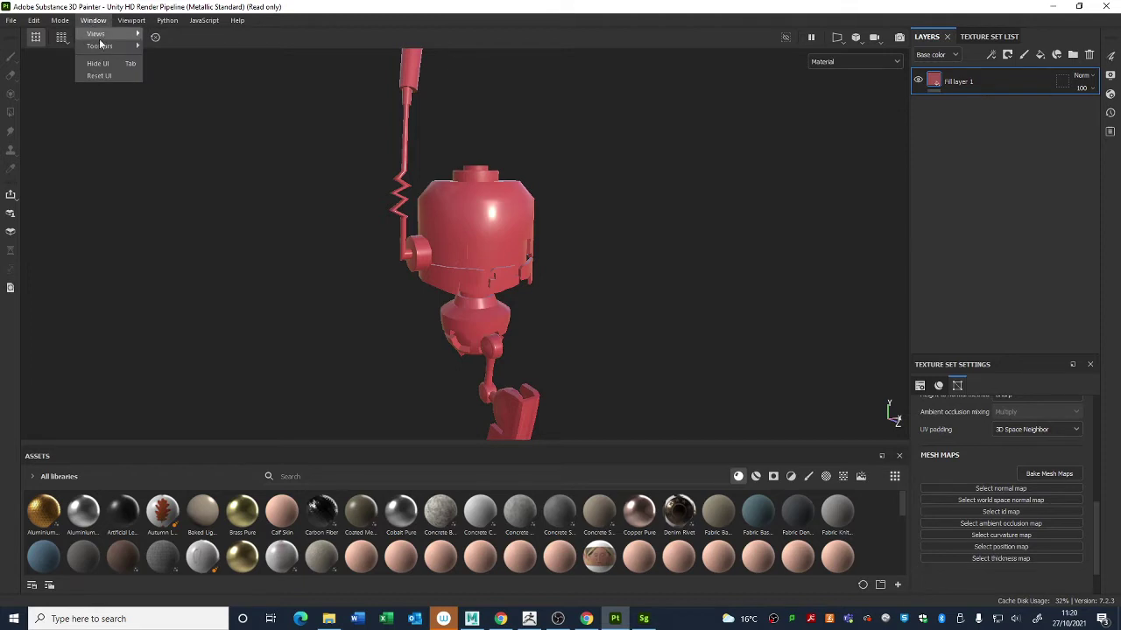
{"action": "mouse_move", "coordinate": [101, 39]}
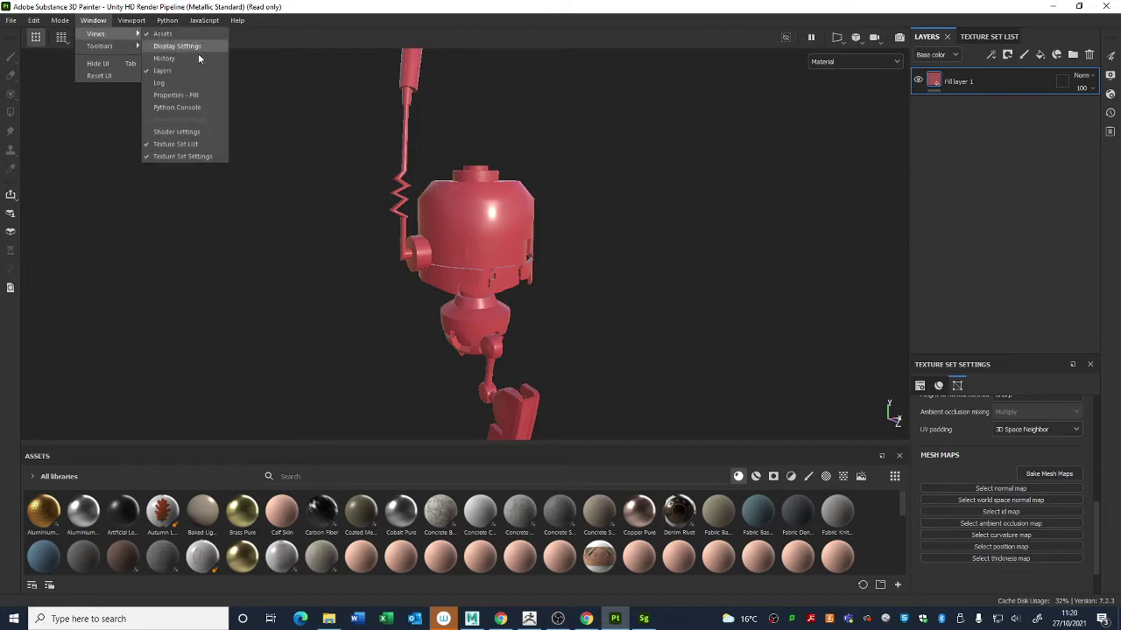
{"action": "left_click", "coordinate": [178, 95]}
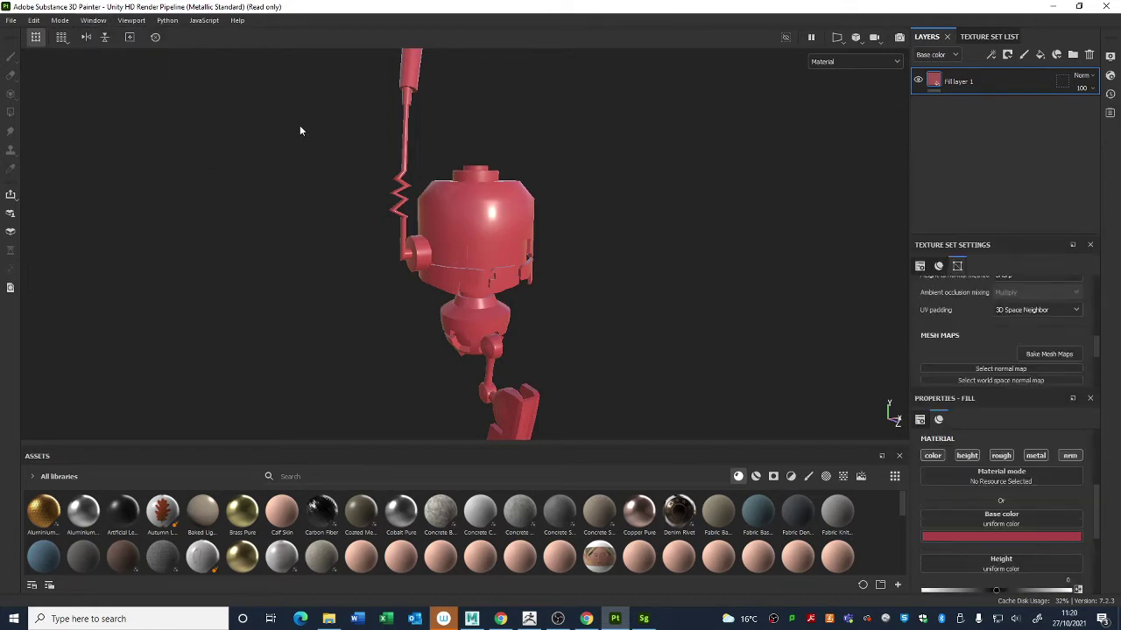
{"action": "left_click_drag", "start_coordinate": [955, 399], "coordinate": [1032, 418]}
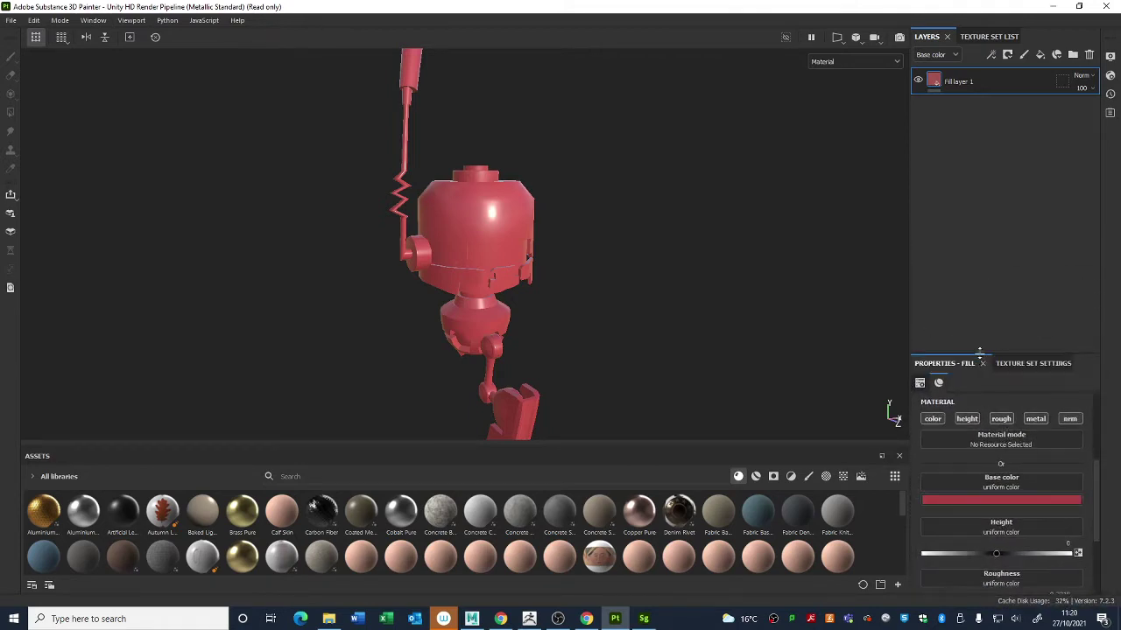
{"action": "left_click_drag", "start_coordinate": [980, 351], "coordinate": [982, 309]}
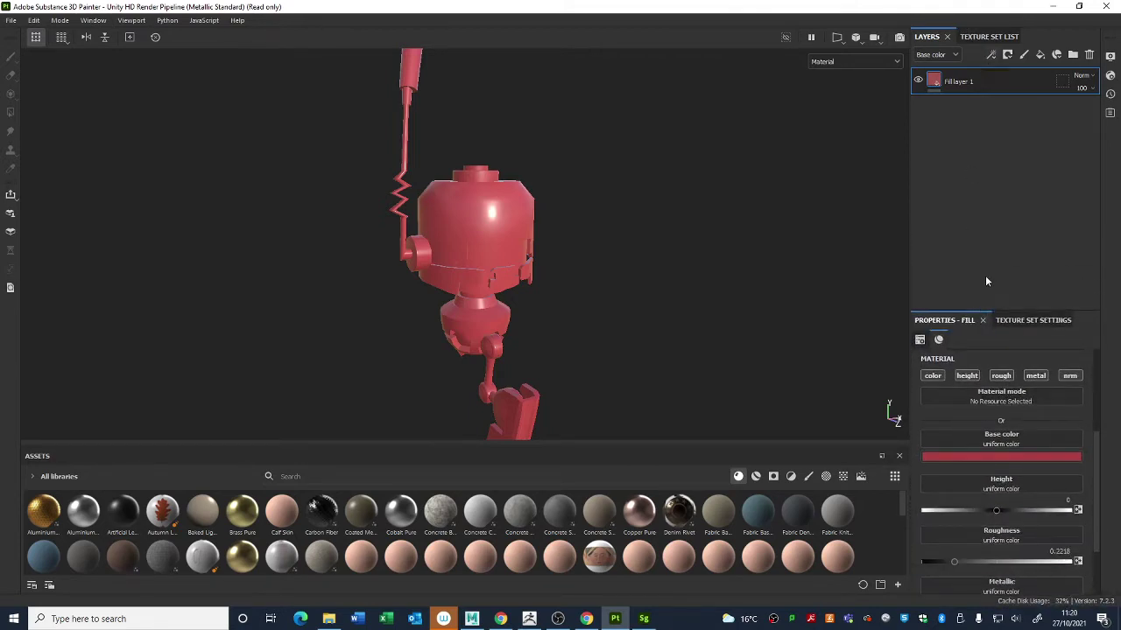
Step: Bake all seven mesh maps for the Yellow texture set at 512, using the low poly mesh as the high poly mesh
{"action": "left_click", "coordinate": [1021, 321]}
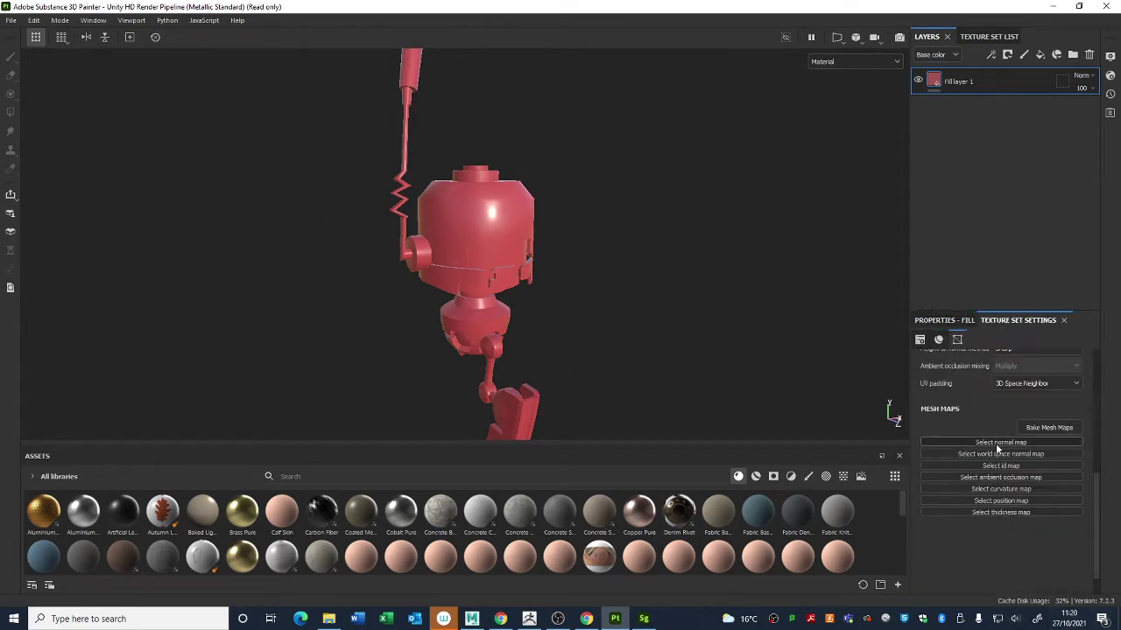
{"action": "scroll", "coordinate": [999, 508], "scroll_direction": "up", "scroll_amount": 2}
{"action": "scroll", "coordinate": [1005, 494], "scroll_direction": "down", "scroll_amount": 3}
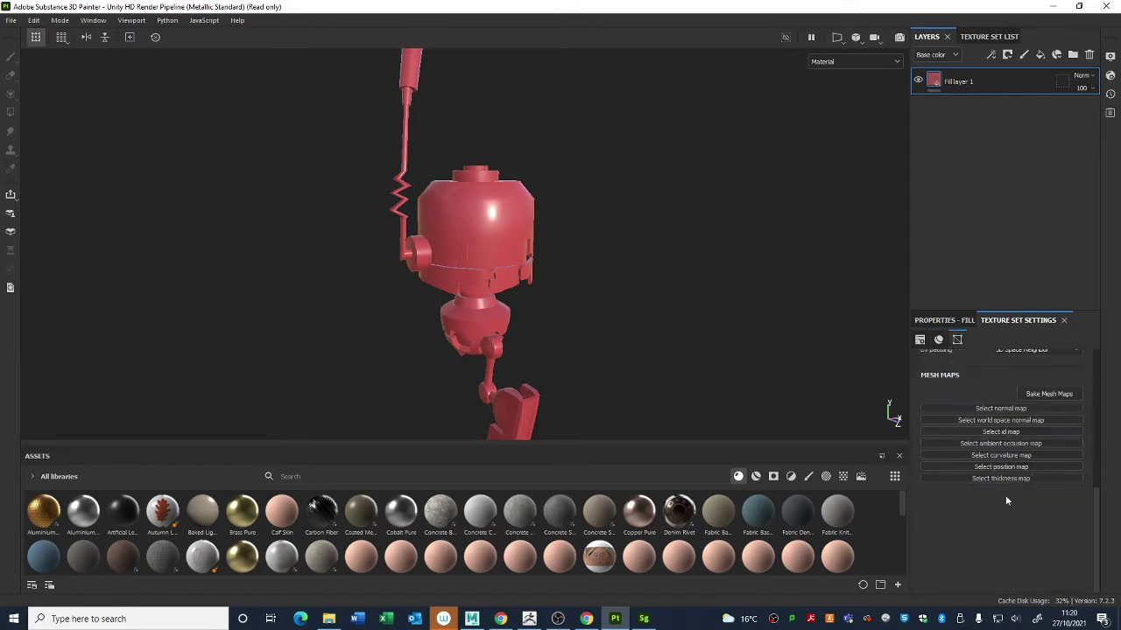
{"action": "left_click", "coordinate": [1049, 394]}
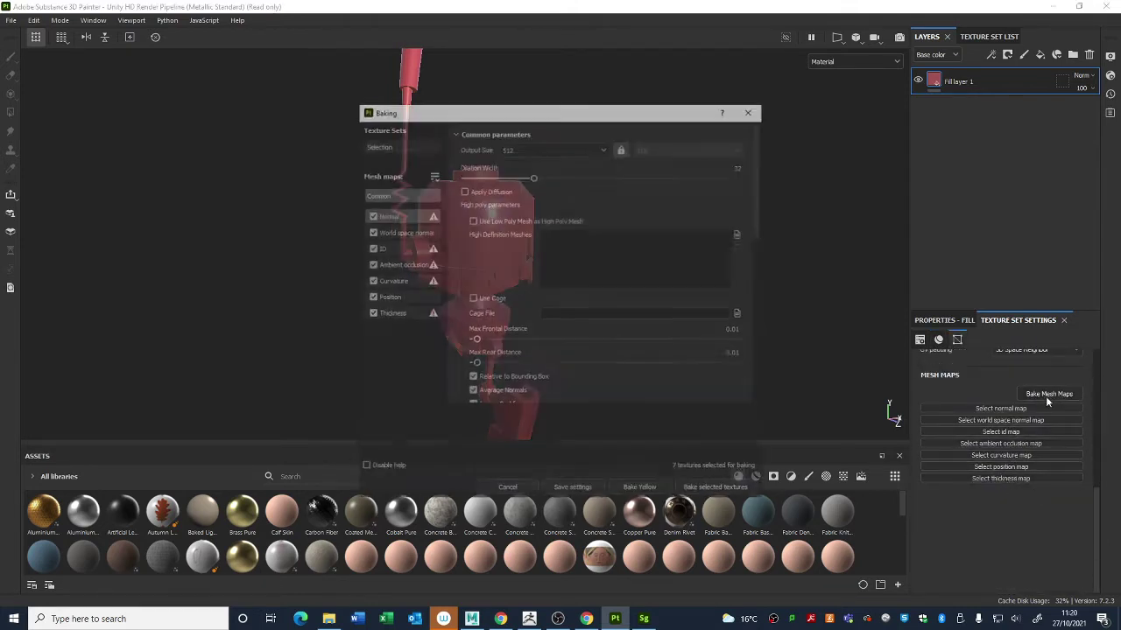
{"action": "left_click_drag", "start_coordinate": [543, 112], "coordinate": [692, 45]}
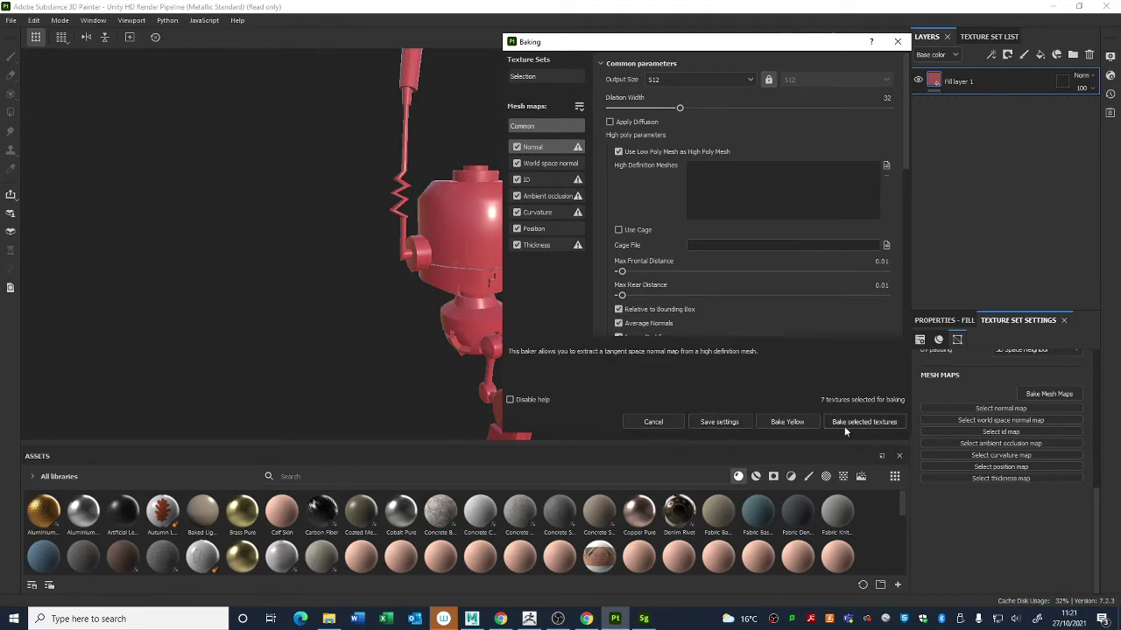
{"action": "left_click", "coordinate": [797, 422]}
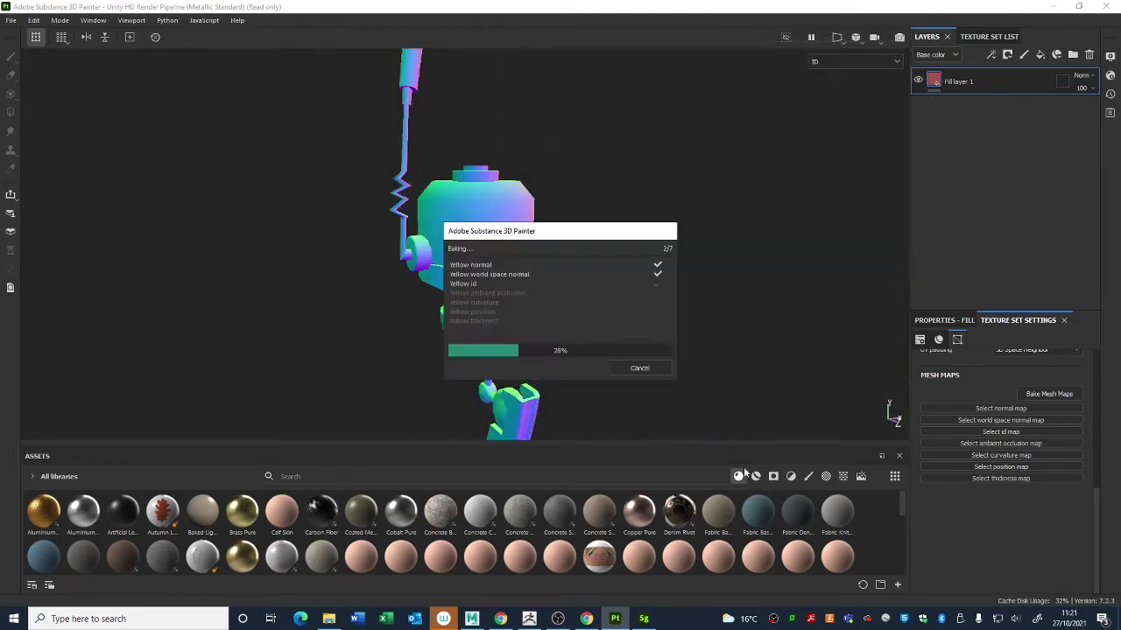
{"action": "left_click", "coordinate": [638, 369]}
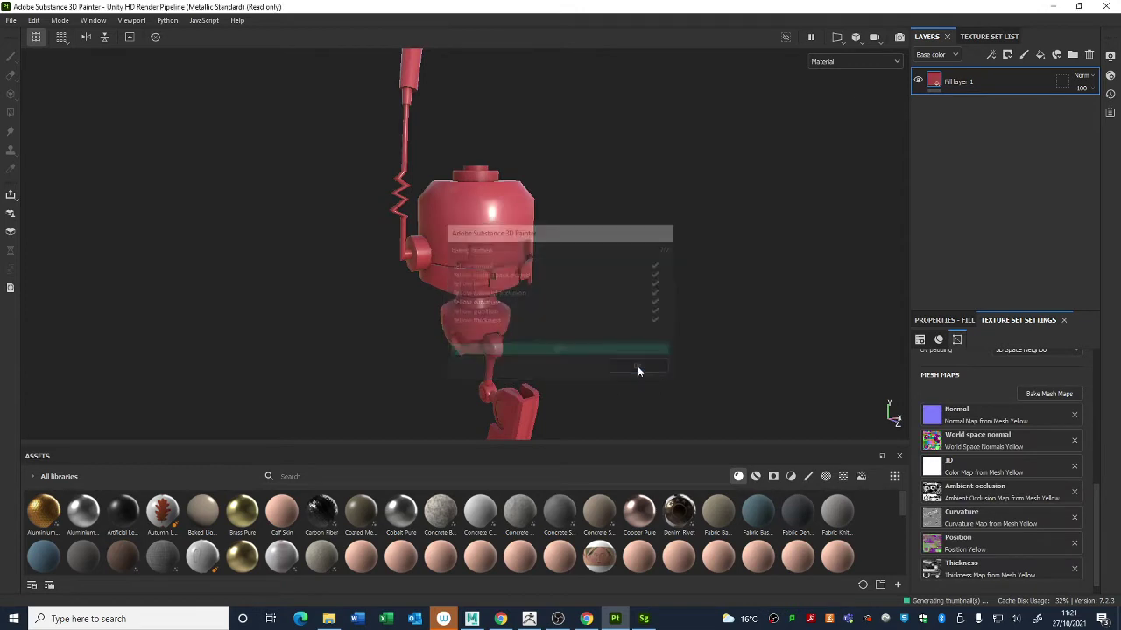
Step: Examine the shading of the red bot's head and body from several angles alongside the list of baked mesh maps
{"action": "left_click_drag", "start_coordinate": [681, 371], "coordinate": [639, 368], "text": "alt"}
{"action": "middle_click_drag", "start_coordinate": [651, 368], "coordinate": [652, 325], "text": "alt"}
{"action": "right_click_drag", "start_coordinate": [661, 377], "coordinate": [712, 425], "text": "alt"}
{"action": "middle_click_drag", "start_coordinate": [590, 267], "coordinate": [580, 279], "text": "alt"}
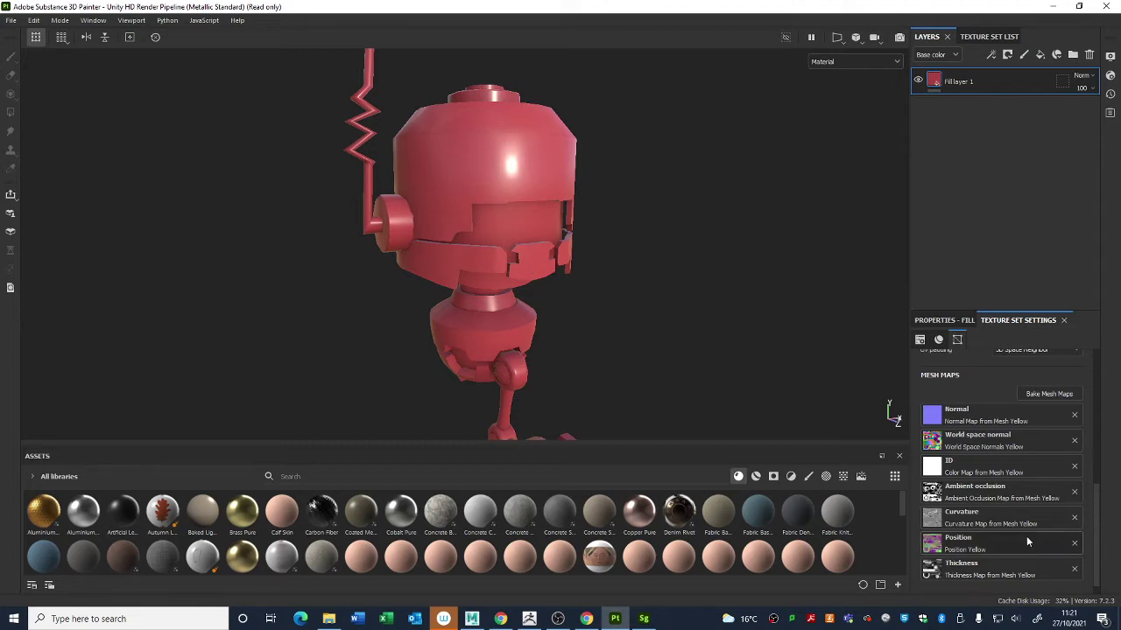
{"action": "scroll", "coordinate": [1026, 542], "scroll_direction": "down", "scroll_amount": 1}
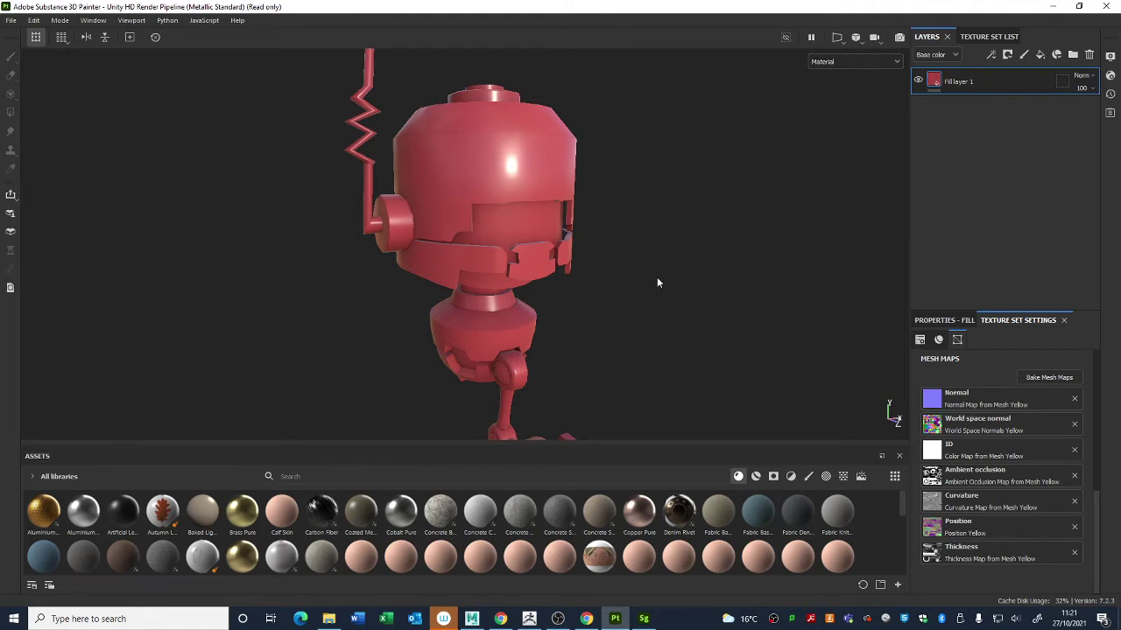
{"action": "left_click", "coordinate": [717, 270]}
{"action": "left_click_drag", "start_coordinate": [564, 173], "coordinate": [706, 195], "text": "alt"}
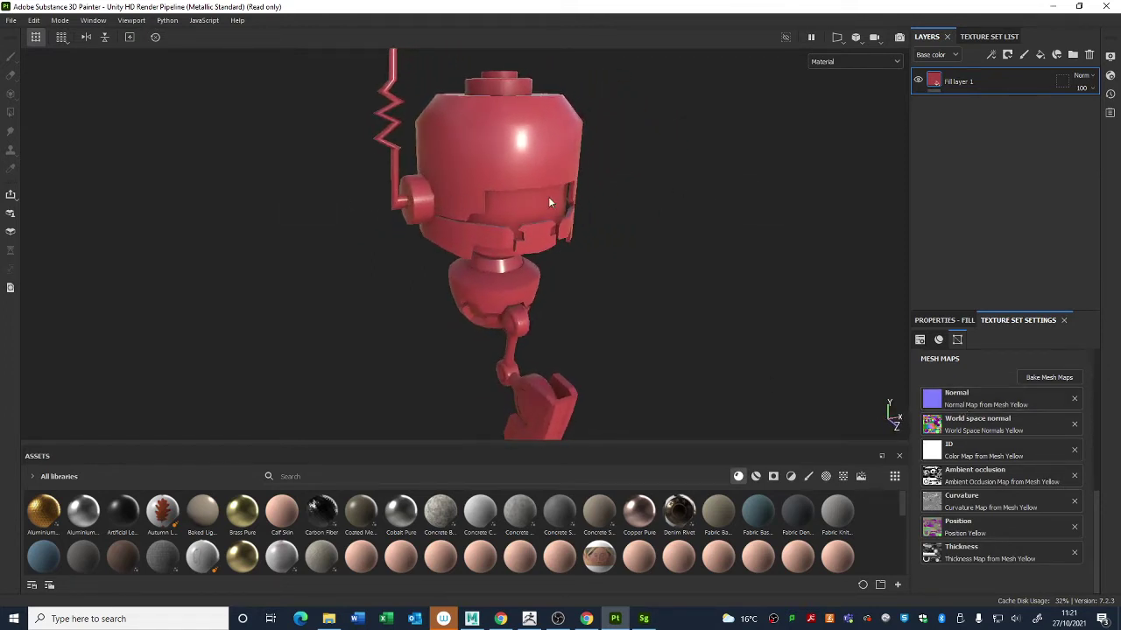
{"action": "left_click_drag", "start_coordinate": [549, 202], "coordinate": [678, 299], "text": "alt"}
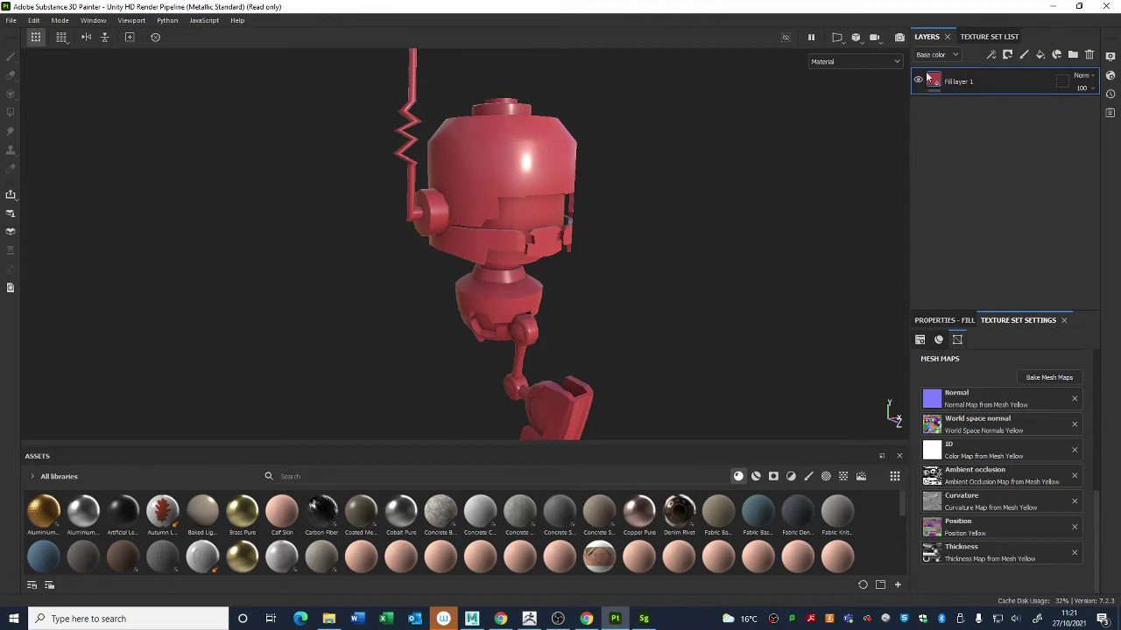
{"action": "left_click_drag", "start_coordinate": [661, 191], "coordinate": [543, 154], "text": "alt"}
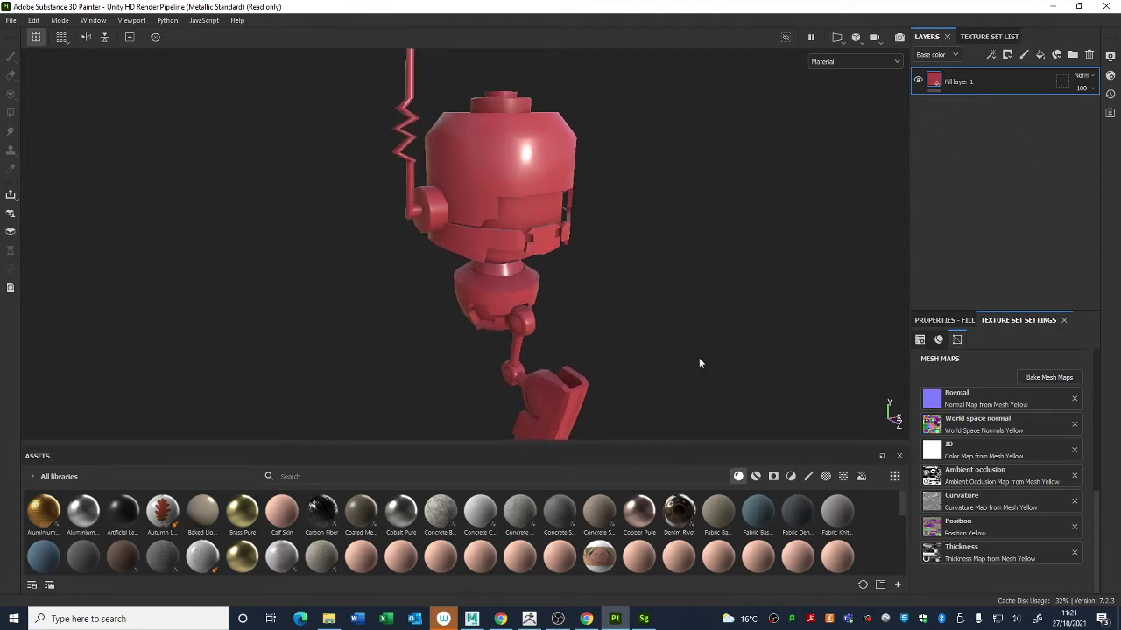
{"action": "left_click_drag", "start_coordinate": [699, 362], "coordinate": [573, 258], "text": "alt"}
Step: Remove all seven baked mesh maps, from normal to thickness, and inspect the bot's shading without them
{"action": "left_click", "coordinate": [1074, 399]}
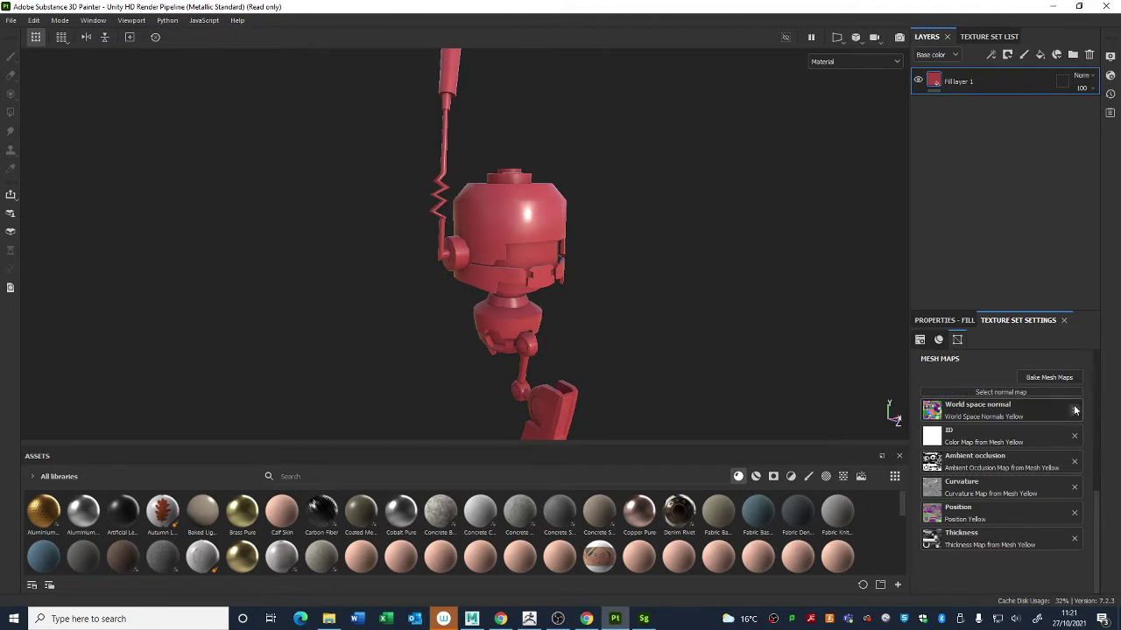
{"action": "left_click", "coordinate": [1074, 411]}
{"action": "left_click", "coordinate": [1075, 424]}
{"action": "left_click", "coordinate": [1075, 434]}
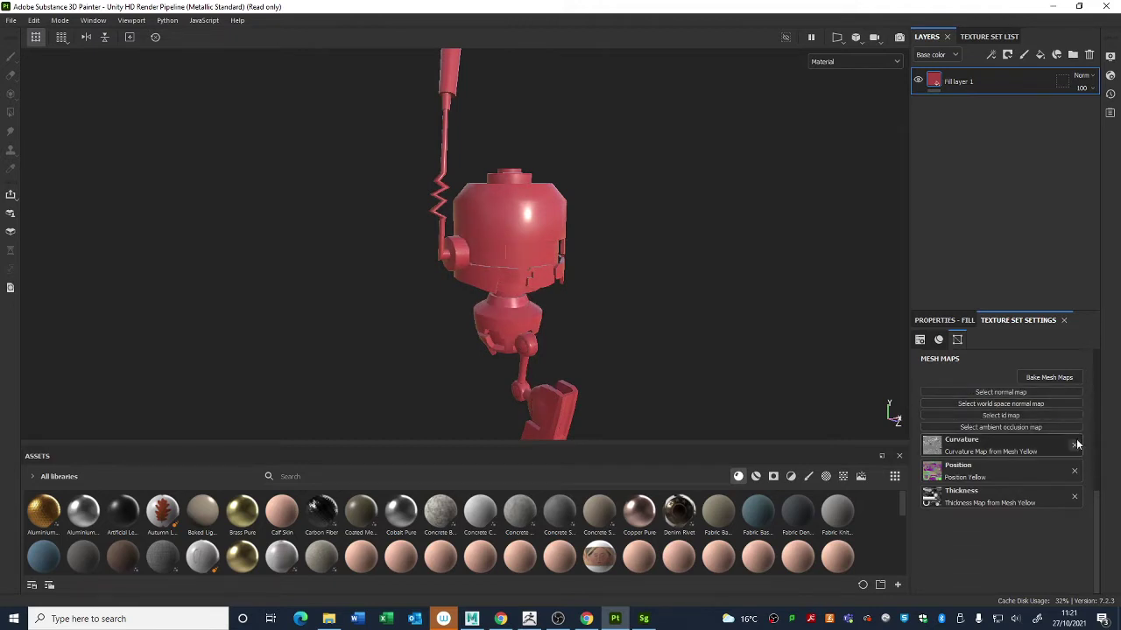
{"action": "left_click", "coordinate": [1075, 446]}
{"action": "left_click", "coordinate": [1074, 457]}
{"action": "left_click", "coordinate": [1074, 469]}
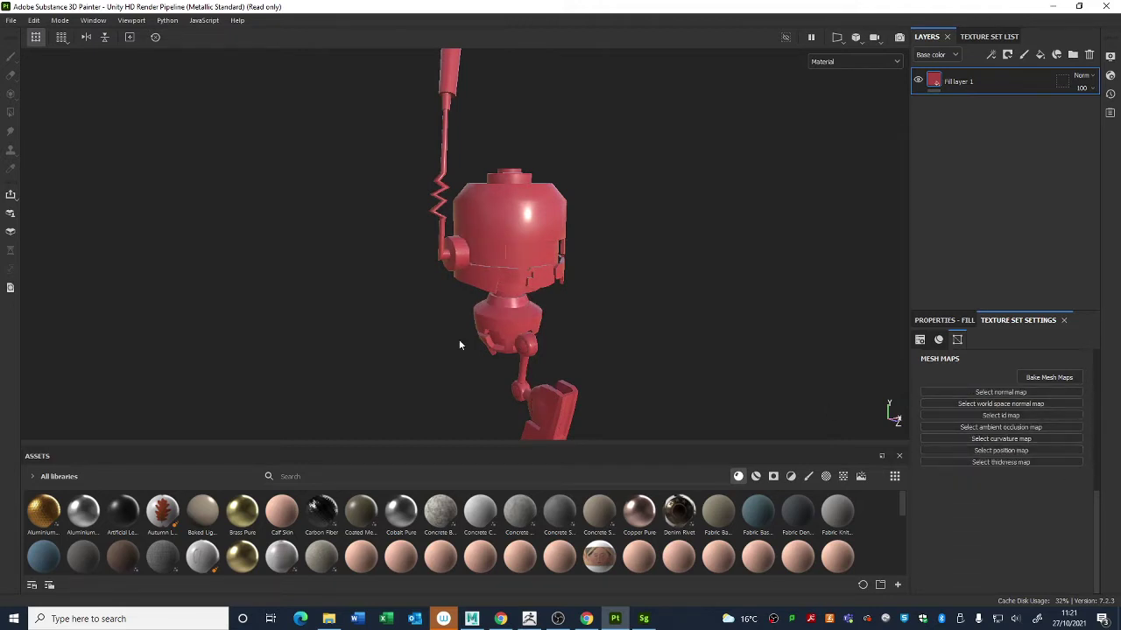
{"action": "left_click_drag", "start_coordinate": [458, 342], "coordinate": [575, 328], "text": "alt"}
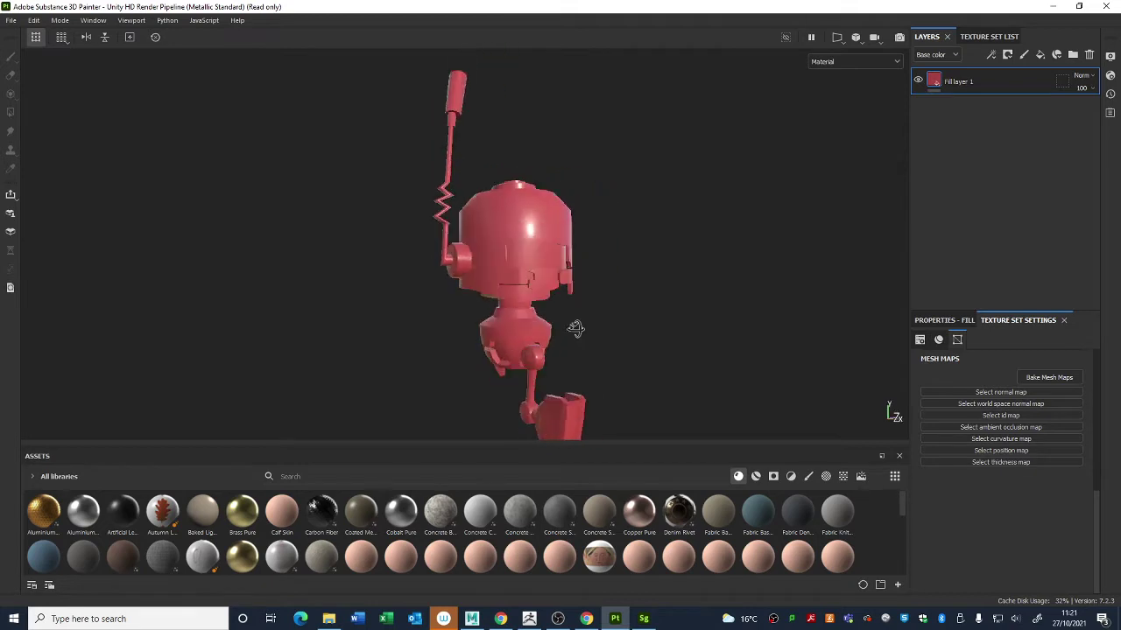
Step: Bake the Yellow texture set's seven mesh maps again with the same baking settings
{"action": "left_click", "coordinate": [1049, 378]}
{"action": "left_click", "coordinate": [650, 488]}
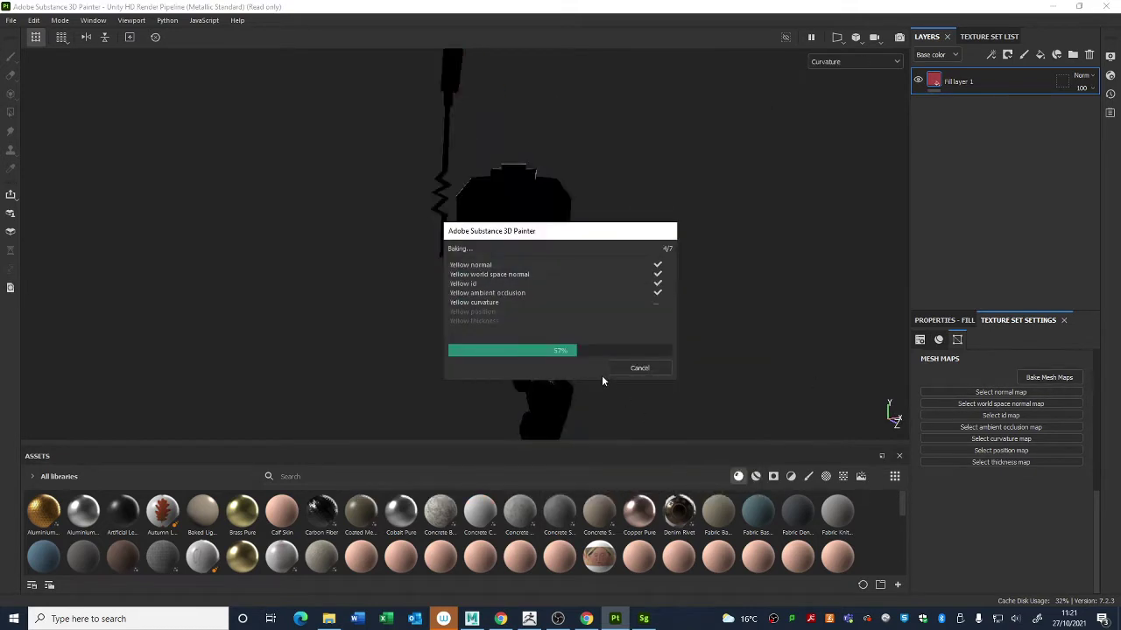
{"action": "left_click", "coordinate": [641, 368]}
Step: Inspect the rebaked bot up close and from several angles, and review the texture set's mesh maps, channels and general properties
{"action": "scroll", "coordinate": [532, 262], "scroll_direction": "up", "scroll_amount": 6}
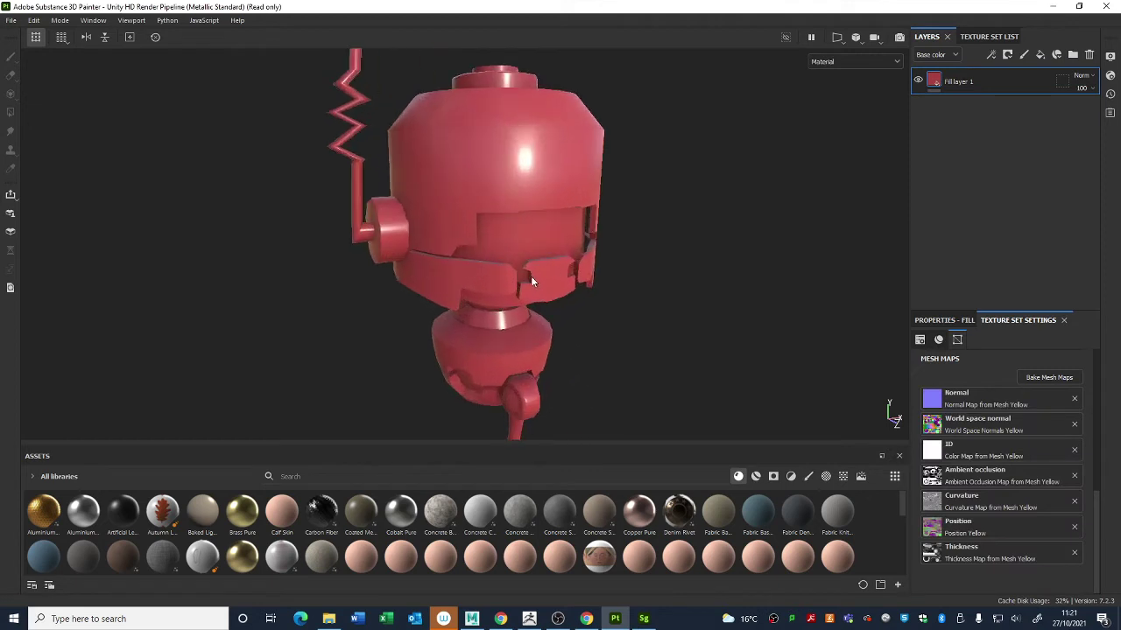
{"action": "left_click_drag", "start_coordinate": [585, 316], "coordinate": [380, 307], "text": "alt"}
{"action": "scroll", "coordinate": [607, 297], "scroll_direction": "down", "scroll_amount": 1}
{"action": "mouse_move", "coordinate": [607, 299]}
{"action": "left_mouse_down", "text": "alt"}
{"action": "mouse_move", "coordinate": [808, 306]}
{"action": "mouse_move", "coordinate": [438, 192]}
{"action": "mouse_move", "coordinate": [553, 210]}
{"action": "mouse_move", "coordinate": [370, 193]}
{"action": "mouse_move", "coordinate": [538, 183]}
{"action": "mouse_move", "coordinate": [492, 214]}
{"action": "mouse_move", "coordinate": [605, 242]}
{"action": "mouse_move", "coordinate": [541, 244]}
{"action": "mouse_move", "coordinate": [486, 194]}
{"action": "mouse_move", "coordinate": [601, 283]}
{"action": "left_mouse_up", "text": "alt"}
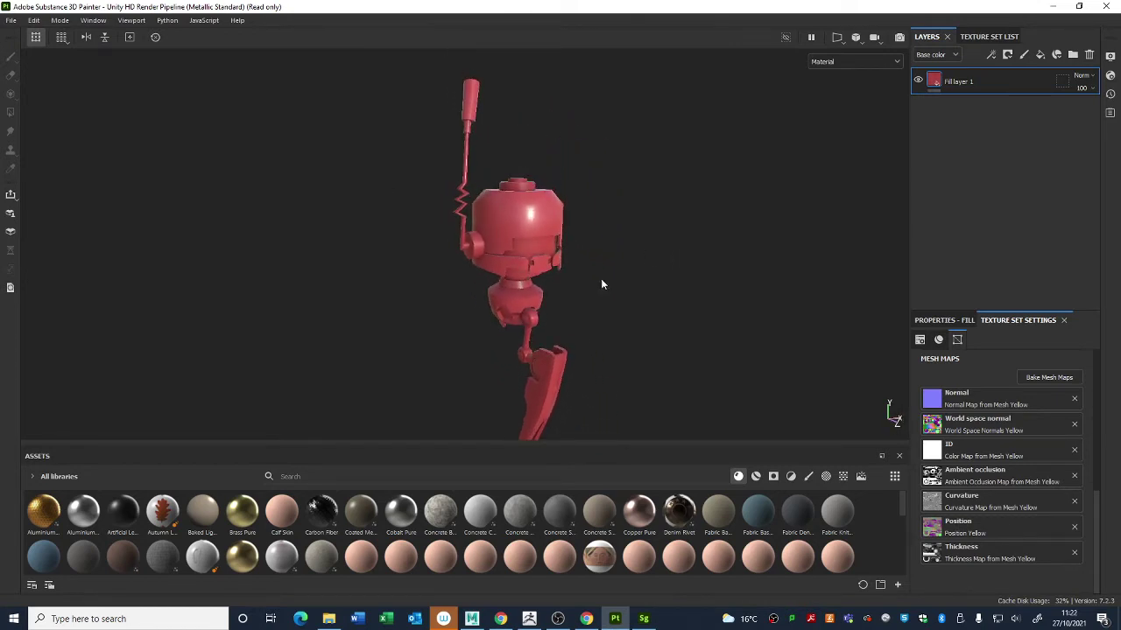
{"action": "scroll", "coordinate": [504, 304], "scroll_direction": "up", "scroll_amount": 3}
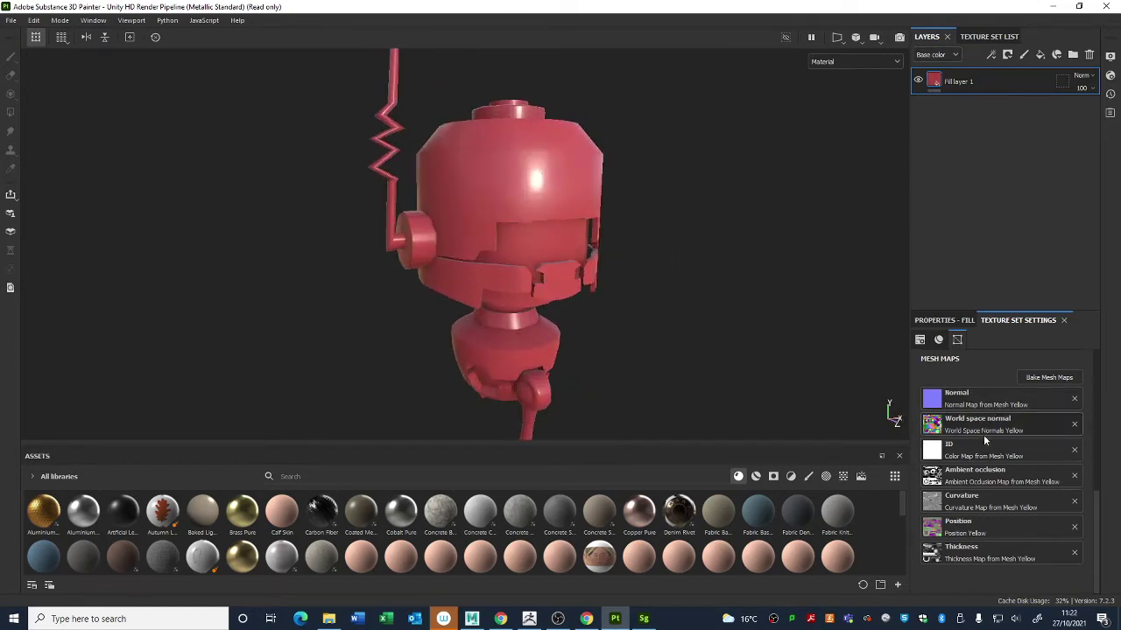
{"action": "scroll", "coordinate": [982, 456], "scroll_direction": "up", "scroll_amount": 10}
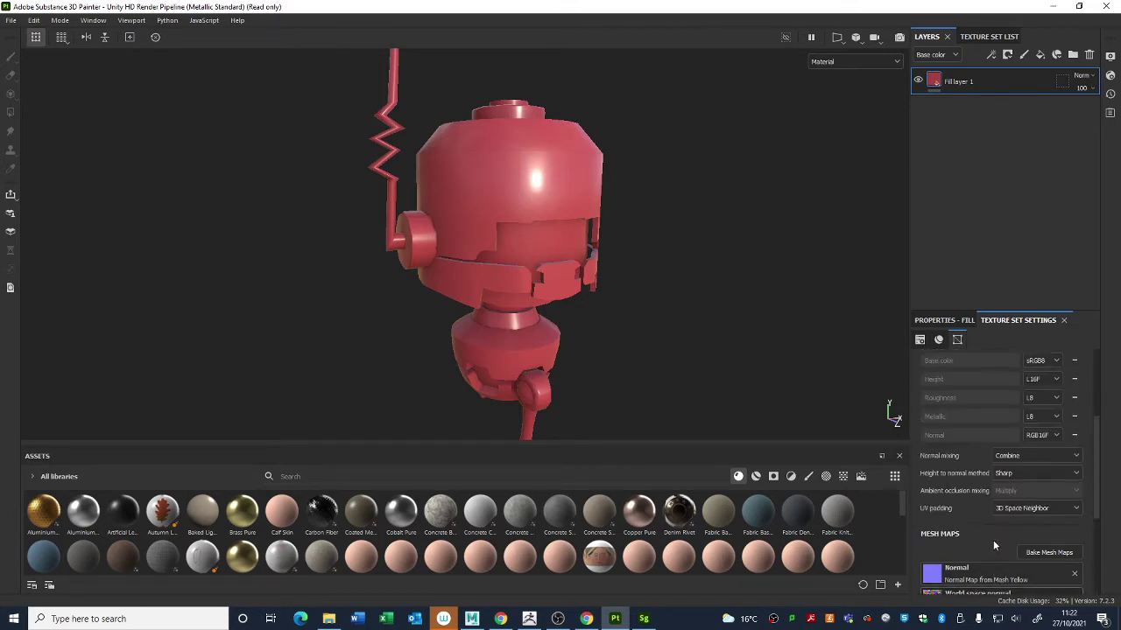
{"action": "left_click_drag", "start_coordinate": [574, 194], "coordinate": [495, 215], "text": "alt"}
{"action": "left_click_drag", "start_coordinate": [553, 250], "coordinate": [620, 250], "text": "alt"}
{"action": "left_click_drag", "start_coordinate": [403, 223], "coordinate": [597, 288], "text": "alt"}
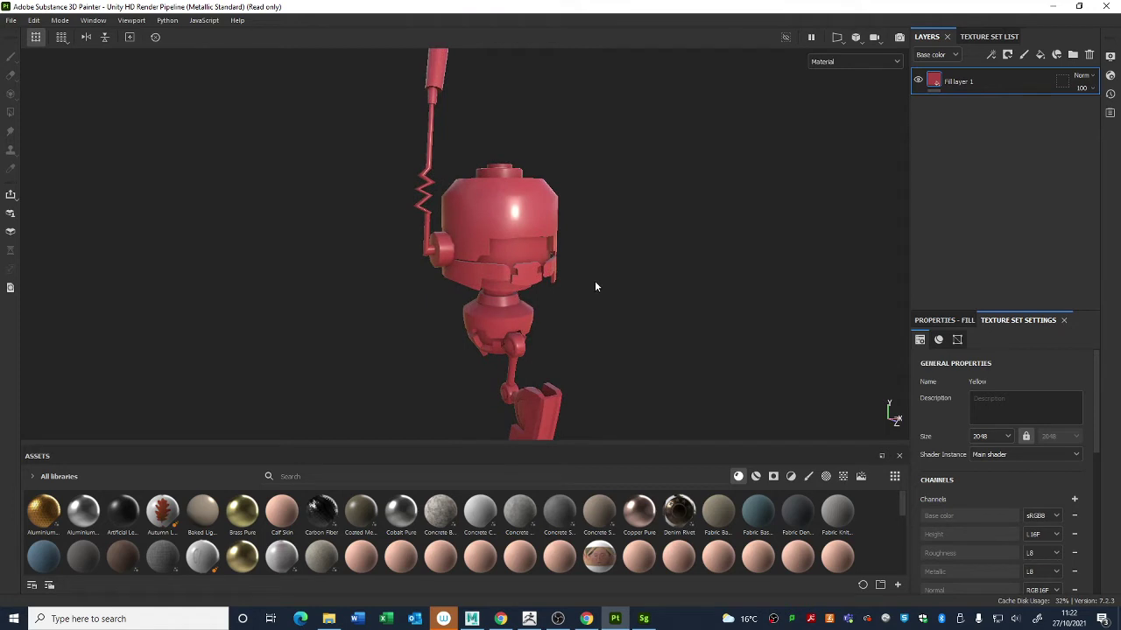
Step: Switch to Maya, clear the selection on the robot model and collapse the UVing_Bot group
{"action": "left_click_drag", "start_coordinate": [656, 333], "coordinate": [640, 353], "text": "alt"}
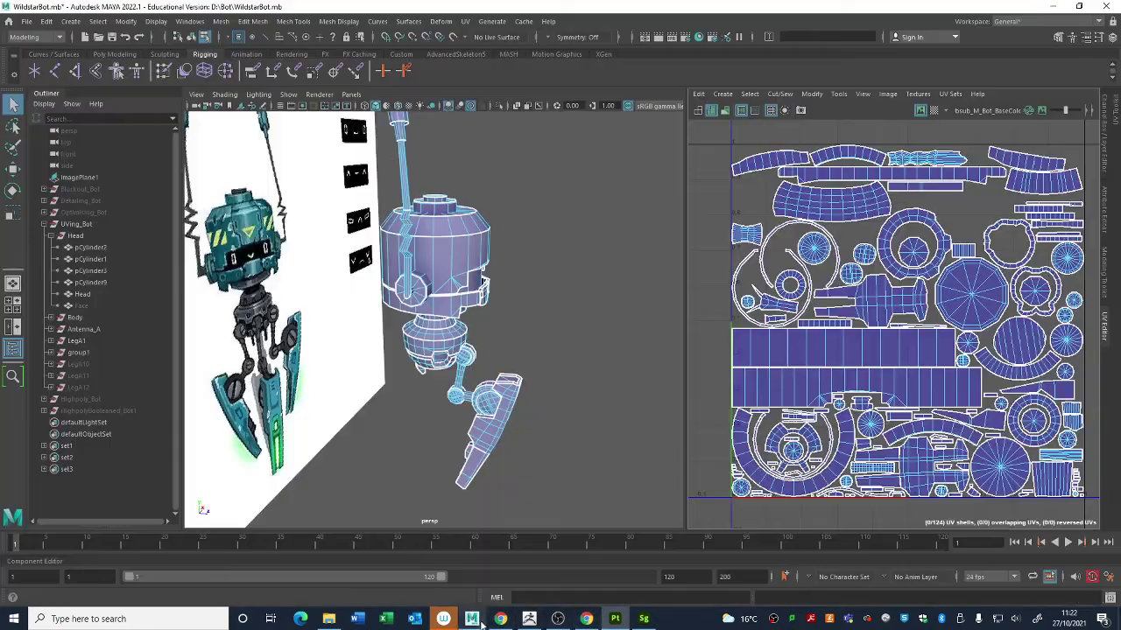
{"action": "left_click", "coordinate": [471, 619]}
{"action": "left_click_drag", "start_coordinate": [530, 310], "coordinate": [455, 302], "text": "alt"}
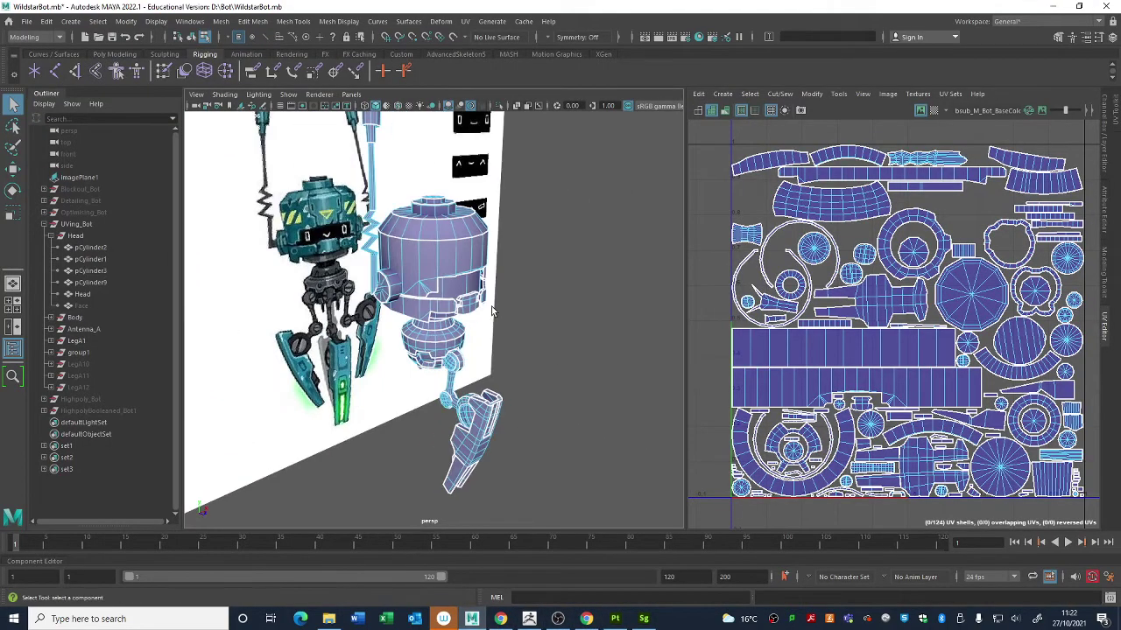
{"action": "right_click_drag", "start_coordinate": [456, 302], "coordinate": [421, 299], "text": "alt"}
{"action": "left_click_drag", "start_coordinate": [421, 300], "coordinate": [478, 280], "text": "alt"}
{"action": "left_click", "coordinate": [522, 300]}
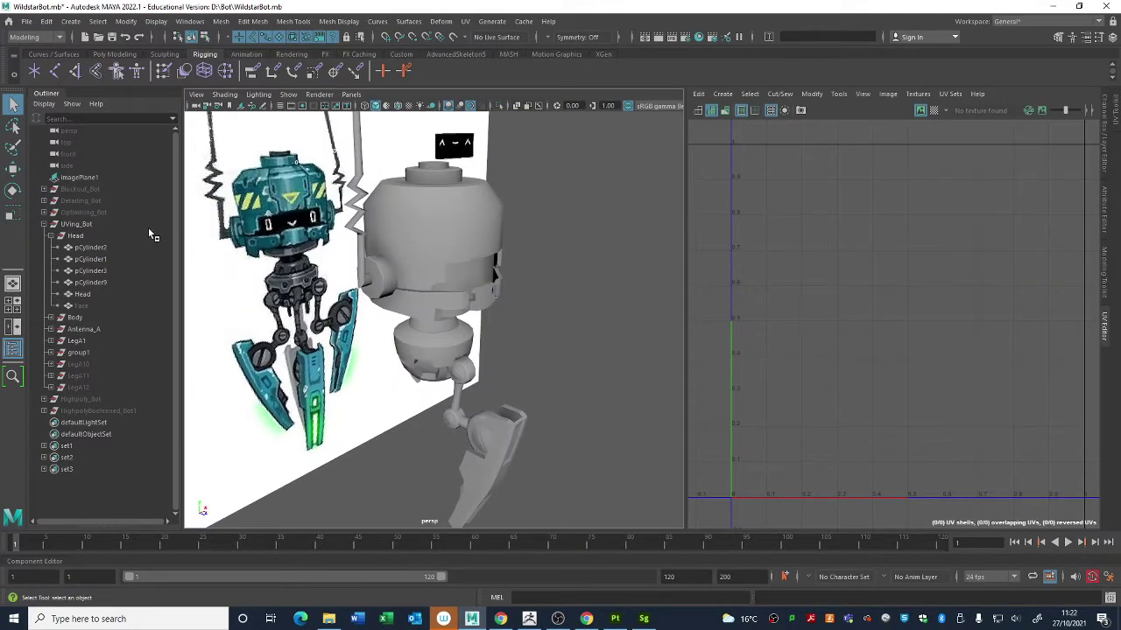
{"action": "left_click", "coordinate": [44, 225]}
Step: Hide the UVing_Bot group and show the Highpoly_Bot group in its place
{"action": "left_click_drag", "start_coordinate": [576, 370], "coordinate": [578, 353], "text": "alt"}
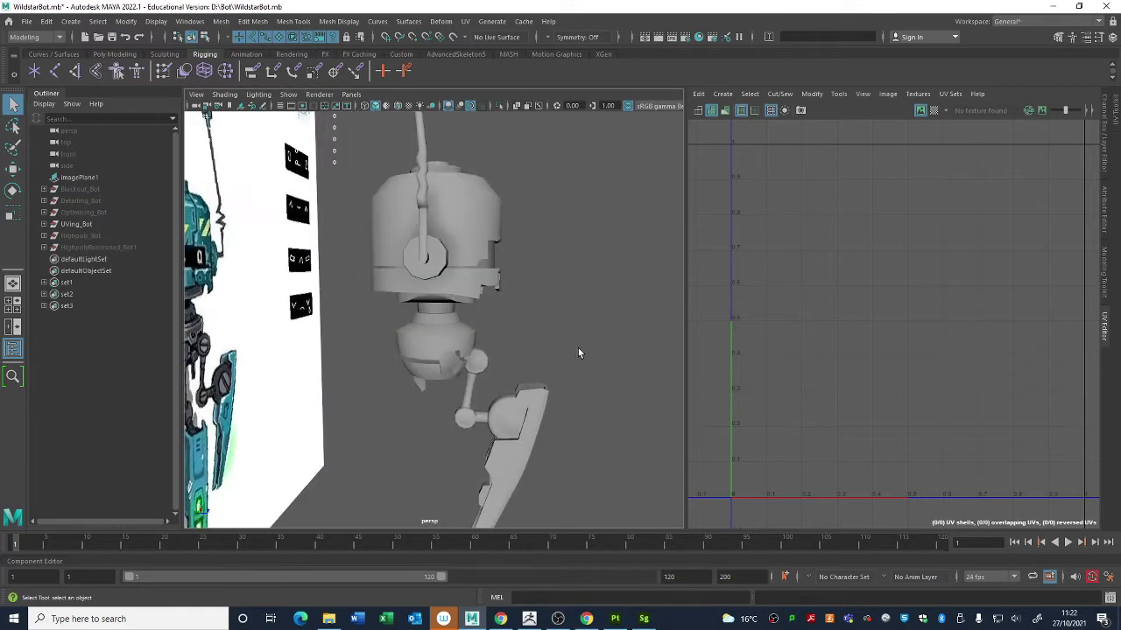
{"action": "left_click", "coordinate": [438, 256]}
{"action": "left_click", "coordinate": [455, 233]}
{"action": "left_click", "coordinate": [547, 288]}
{"action": "left_click_drag", "start_coordinate": [547, 288], "coordinate": [566, 319], "text": "alt"}
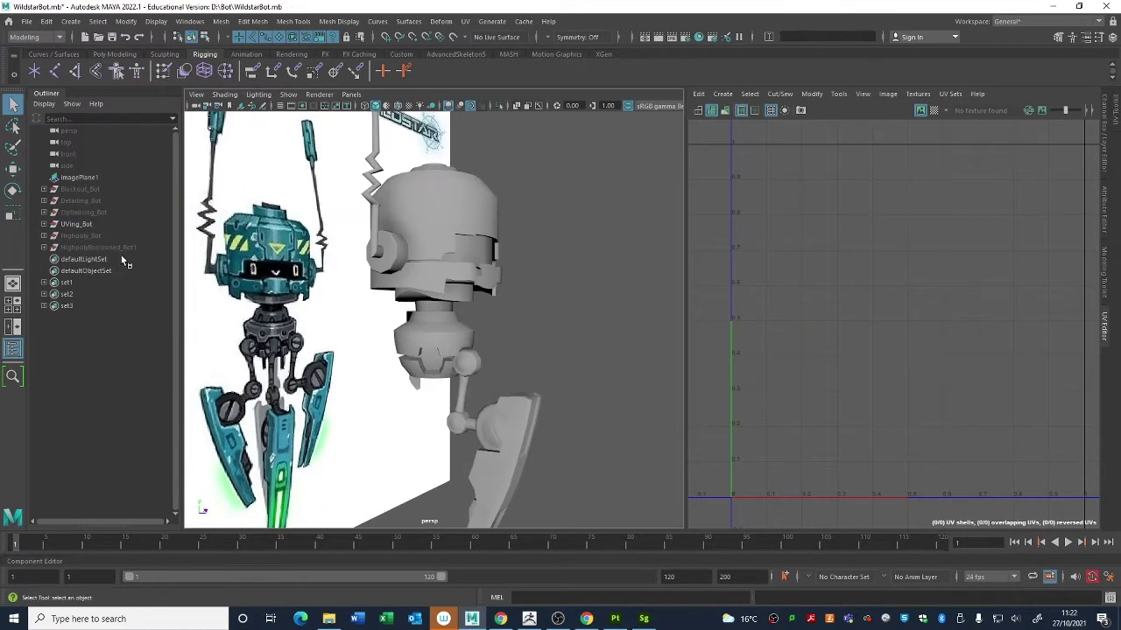
{"action": "left_click", "coordinate": [77, 225]}
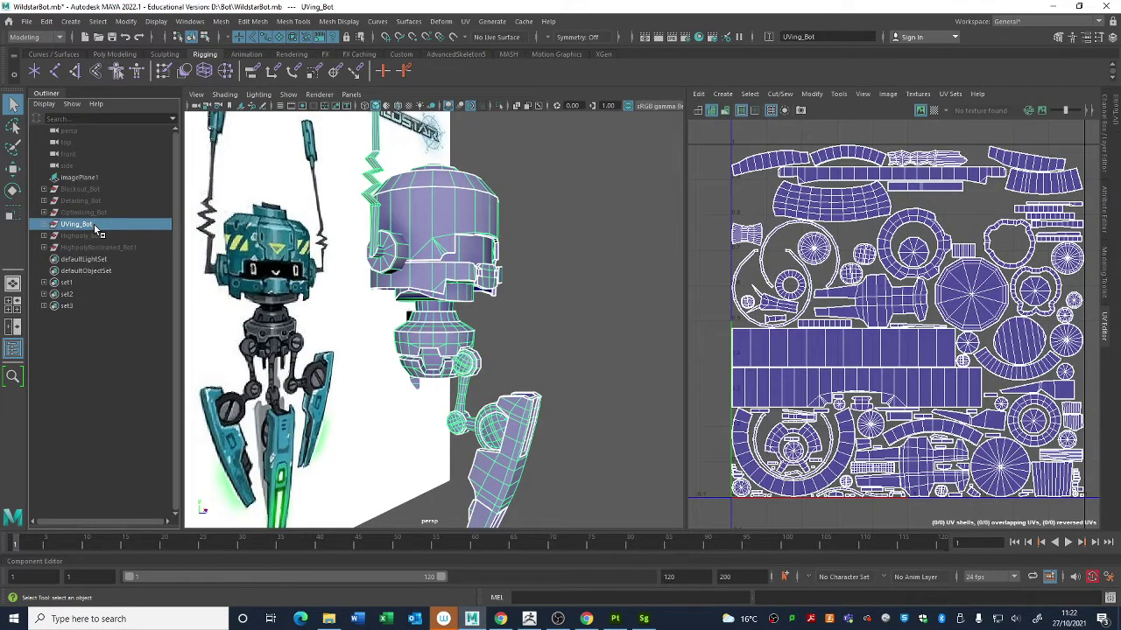
{"action": "key", "text": "h"}
{"action": "left_click", "coordinate": [138, 235]}
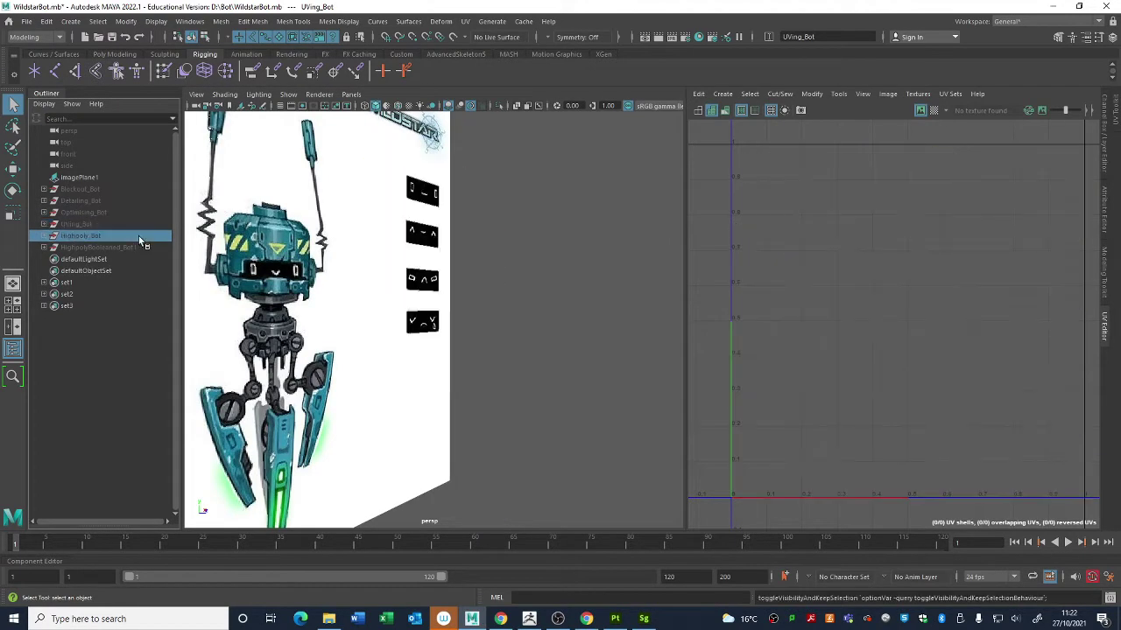
{"action": "key", "text": "h"}
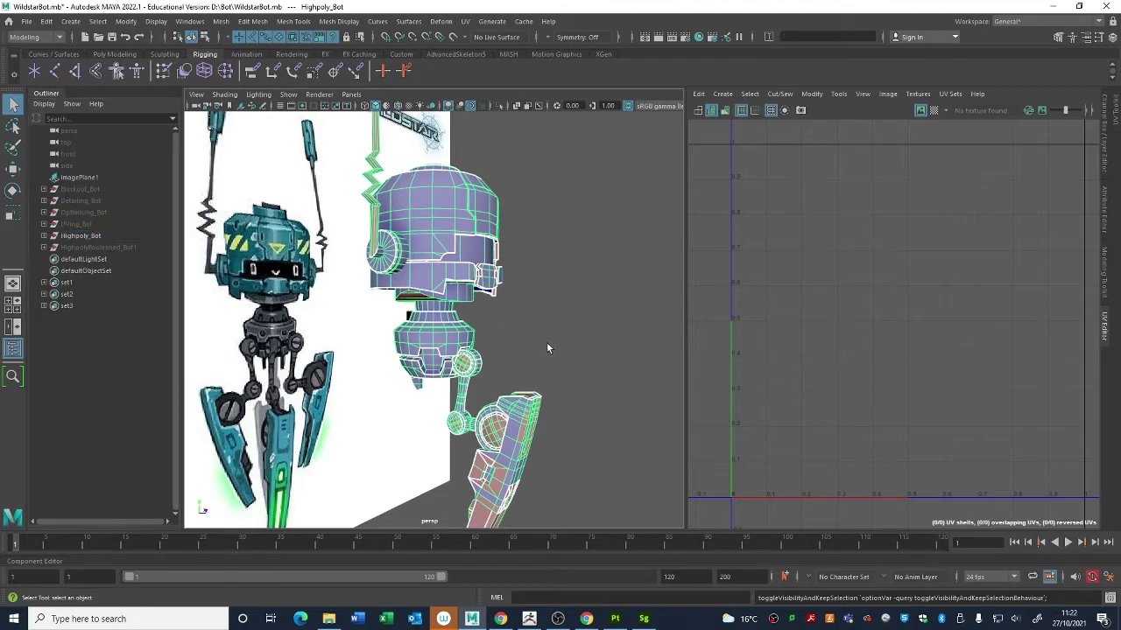
Step: Examine the Highpoly_Bot model's panel lines and bevels on the head, body and leg
{"action": "left_click", "coordinate": [546, 343]}
{"action": "left_click_drag", "start_coordinate": [546, 343], "coordinate": [338, 317], "text": "alt"}
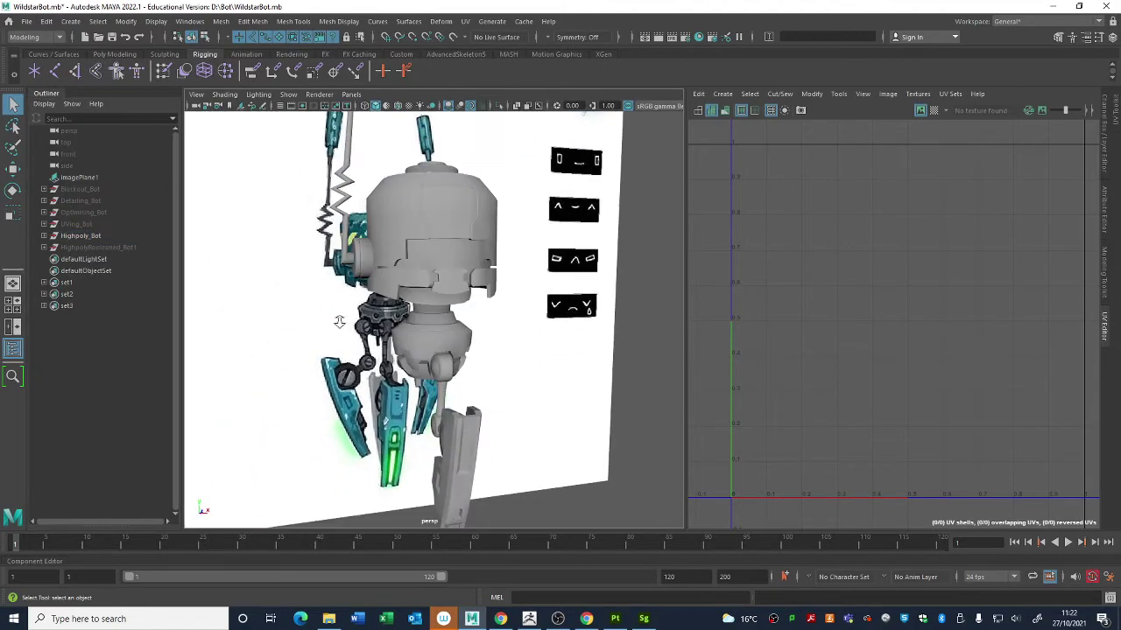
{"action": "scroll", "coordinate": [473, 353], "scroll_direction": "up", "scroll_amount": 6}
{"action": "left_click_drag", "start_coordinate": [472, 353], "coordinate": [429, 288], "text": "alt"}
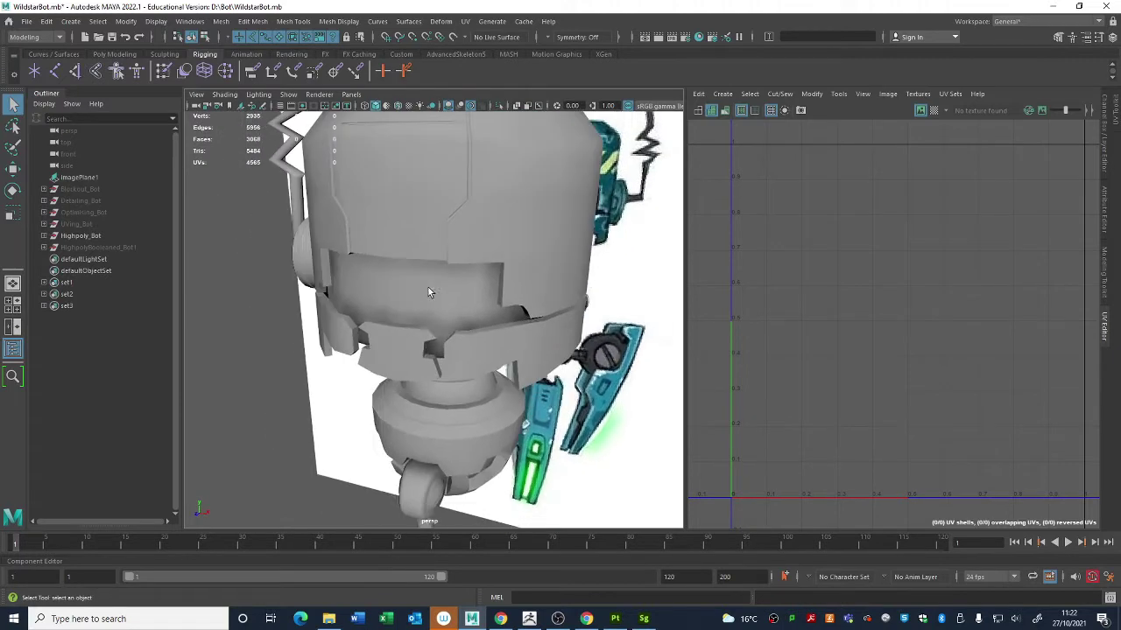
{"action": "left_click", "coordinate": [460, 231]}
{"action": "left_click_drag", "start_coordinate": [460, 230], "coordinate": [491, 238], "text": "alt"}
{"action": "left_click", "coordinate": [492, 238]}
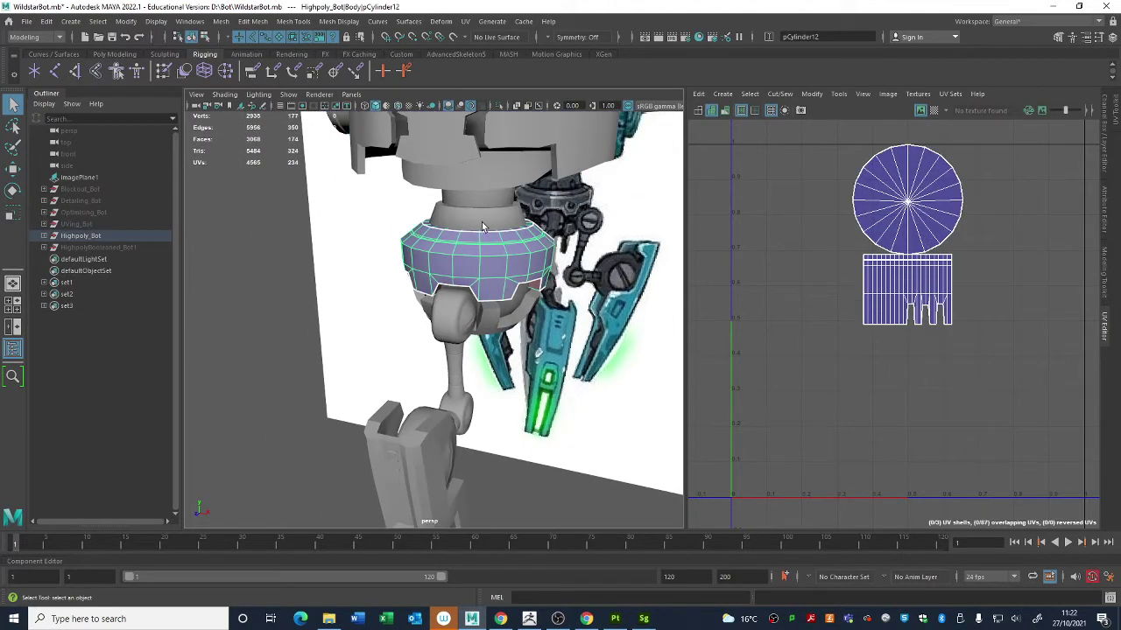
{"action": "left_click", "coordinate": [484, 226]}
{"action": "right_click_drag", "start_coordinate": [484, 226], "coordinate": [468, 325], "text": "alt"}
{"action": "left_click", "coordinate": [546, 318]}
{"action": "middle_click_drag", "start_coordinate": [546, 317], "coordinate": [588, 331], "text": "alt"}
{"action": "left_click_drag", "start_coordinate": [587, 331], "coordinate": [507, 392], "text": "alt"}
{"action": "left_click", "coordinate": [488, 380]}
{"action": "left_click", "coordinate": [555, 341]}
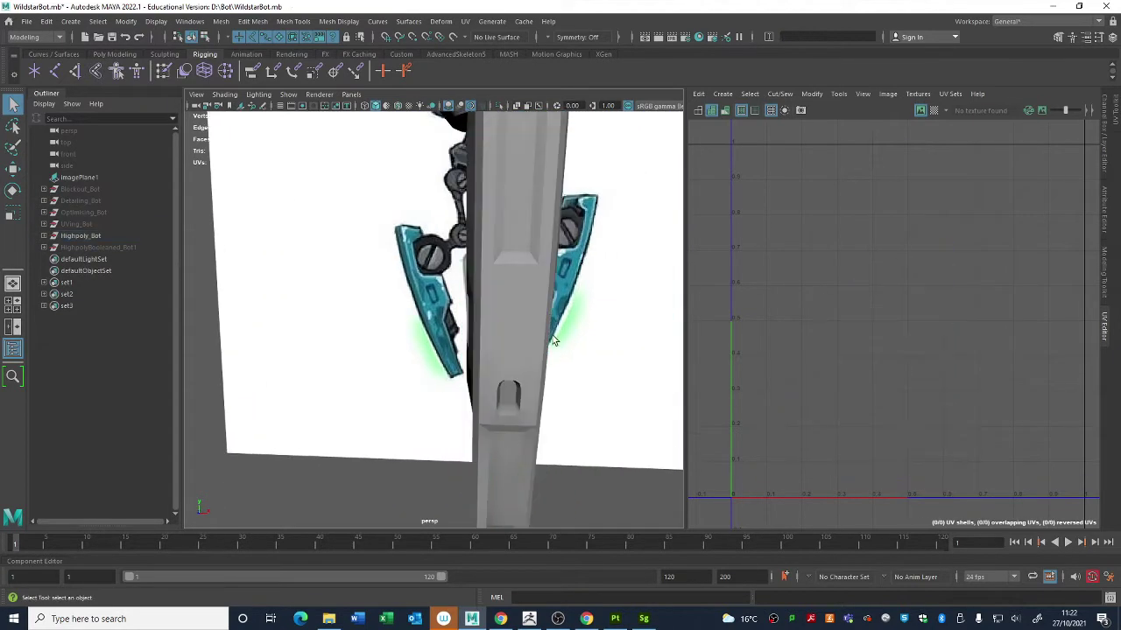
{"action": "left_click_drag", "start_coordinate": [555, 342], "coordinate": [385, 317], "text": "alt"}
{"action": "scroll", "coordinate": [421, 319], "scroll_direction": "down", "scroll_amount": 5}
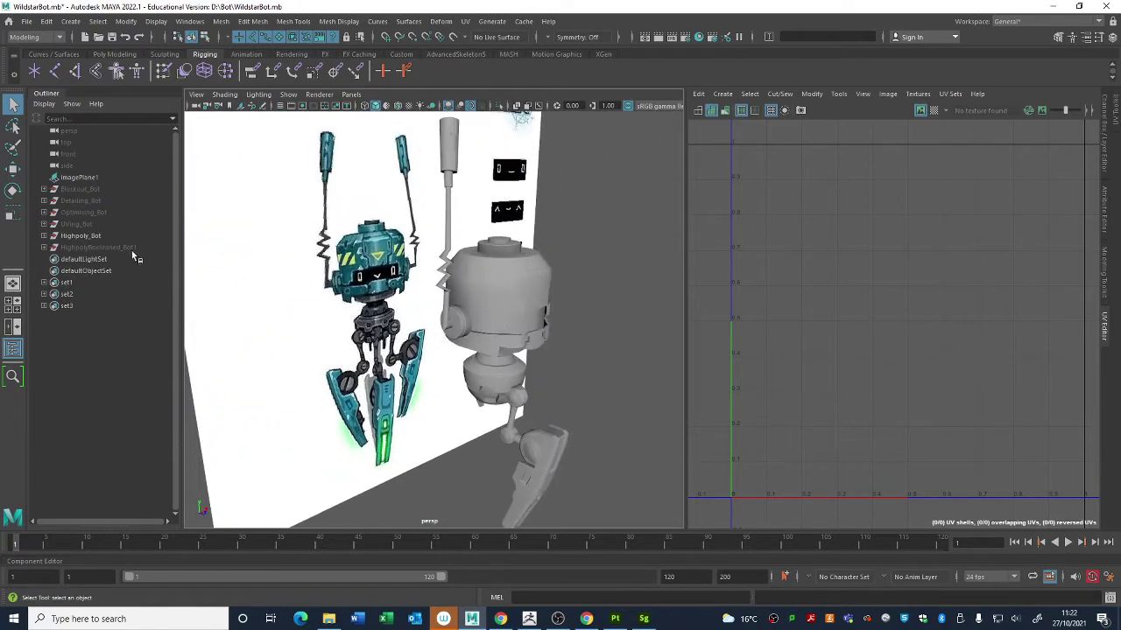
Step: Hide the Highpoly_Bot group and show the HighpolyBooleaned_Bot1 group
{"action": "left_click", "coordinate": [126, 238]}
{"action": "key", "text": "h"}
{"action": "left_click", "coordinate": [127, 247]}
{"action": "key", "text": "shift+h"}
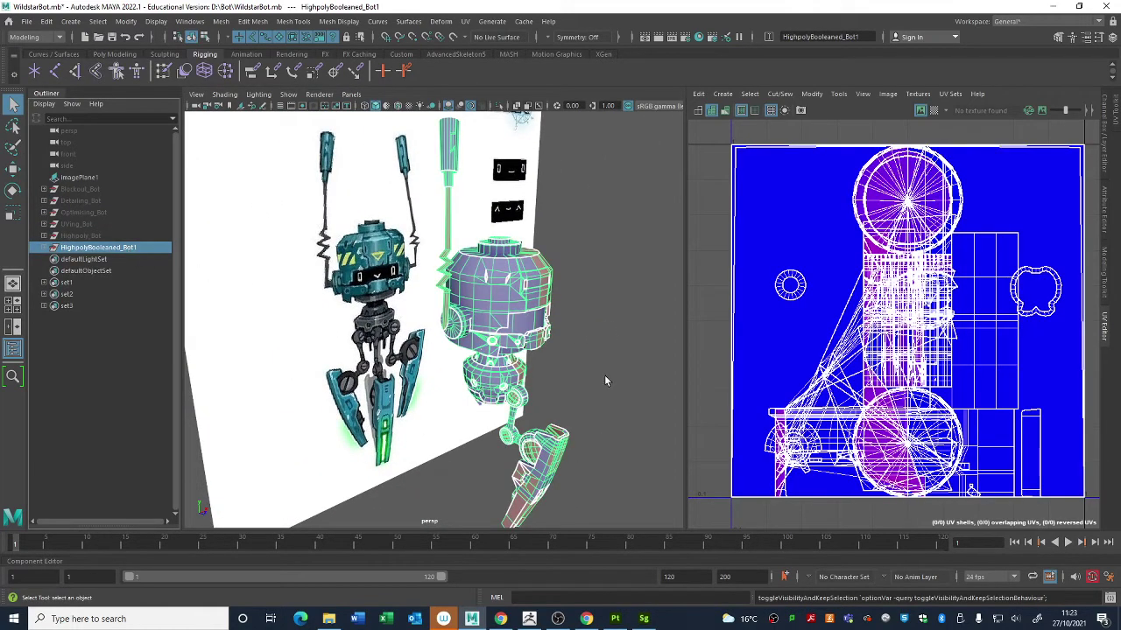
Step: Examine the boolean details on the head of the HighpolyBooleaned_Bot1 model
{"action": "left_click", "coordinate": [604, 374]}
{"action": "scroll", "coordinate": [604, 375], "scroll_direction": "up", "scroll_amount": 5}
{"action": "left_click_drag", "start_coordinate": [604, 375], "coordinate": [494, 262], "text": "alt"}
{"action": "left_click", "coordinate": [408, 313]}
{"action": "left_click", "coordinate": [508, 254]}
{"action": "left_click_drag", "start_coordinate": [385, 224], "coordinate": [545, 339], "text": "alt"}
{"action": "left_click", "coordinate": [521, 218]}
{"action": "key", "text": "a"}
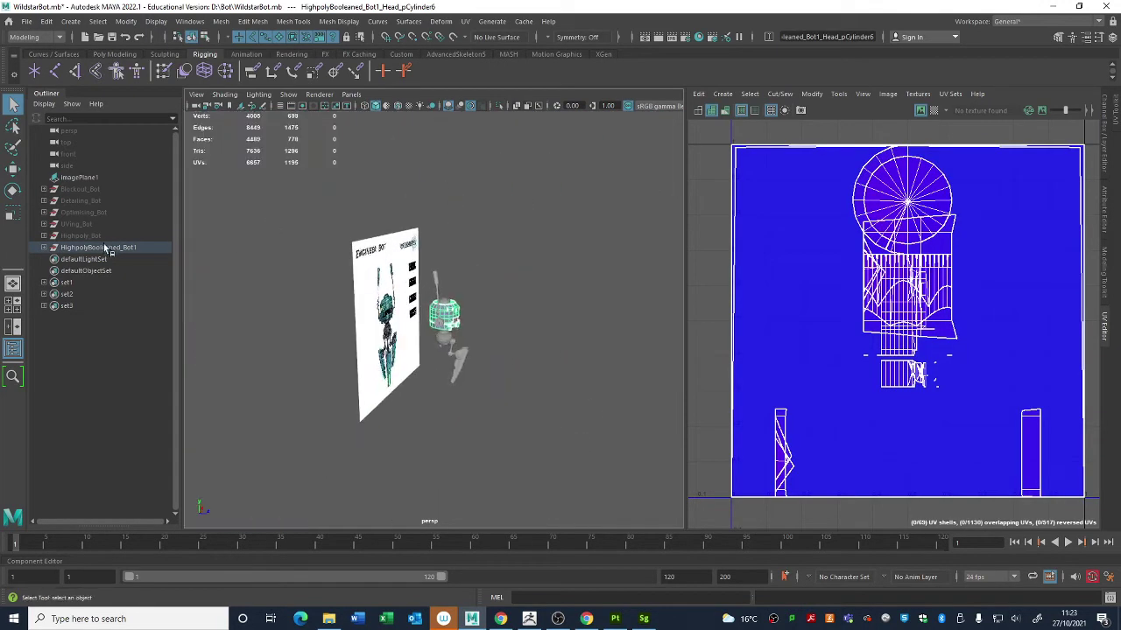
Step: Show the UVing_Bot group and compare its polygon count with that of HighpolyBooleaned_Bot1
{"action": "left_click", "coordinate": [105, 248]}
{"action": "mouse_move", "coordinate": [347, 256]}
{"action": "left_mouse_down", "text": "alt"}
{"action": "mouse_move", "coordinate": [386, 267]}
{"action": "mouse_move", "coordinate": [359, 261]}
{"action": "left_mouse_up", "text": "alt"}
{"action": "left_click", "coordinate": [99, 226]}
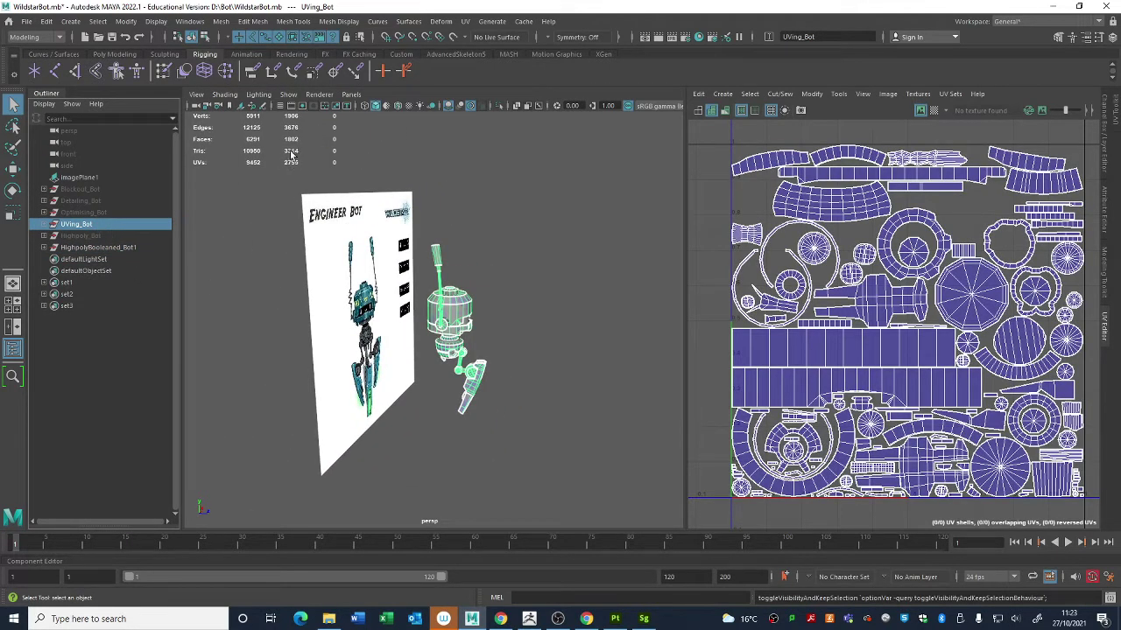
{"action": "key", "text": "f"}
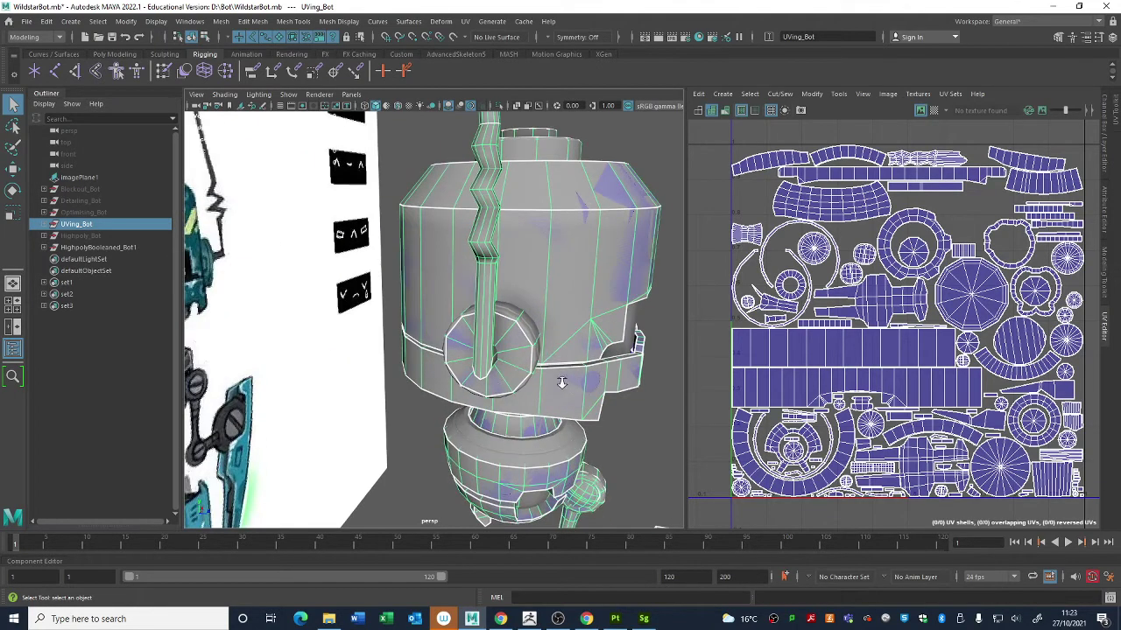
{"action": "left_click_drag", "start_coordinate": [455, 473], "coordinate": [503, 477], "text": "alt"}
{"action": "right_click_drag", "start_coordinate": [487, 337], "coordinate": [190, 239], "text": "alt"}
{"action": "left_click", "coordinate": [96, 248]}
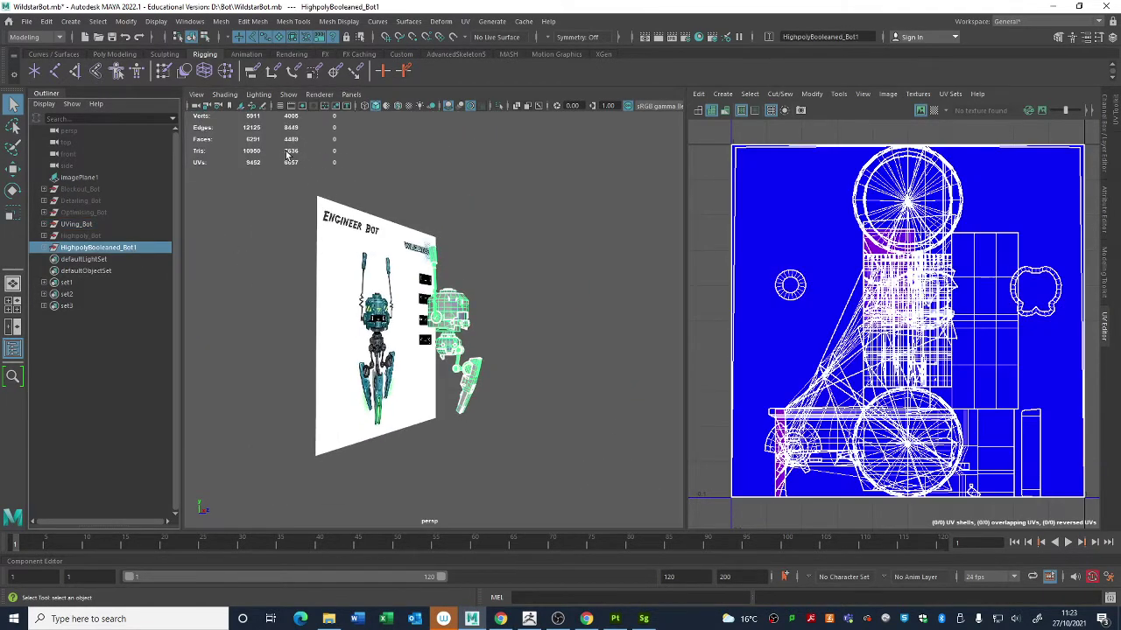
{"action": "left_click_drag", "start_coordinate": [287, 155], "coordinate": [457, 238], "text": "alt"}
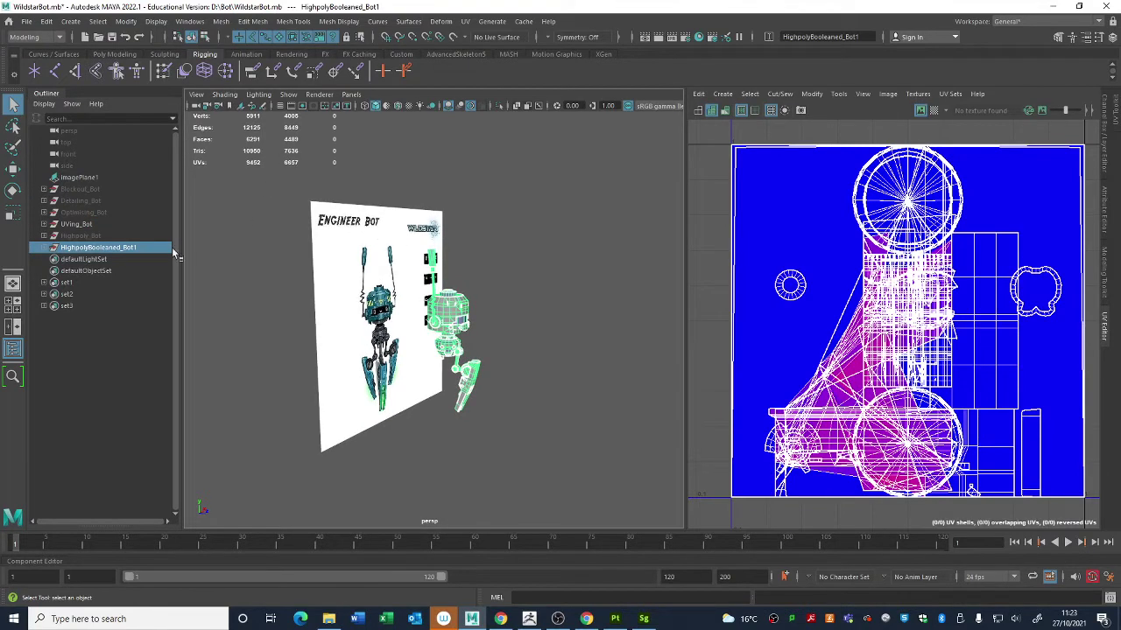
Step: Hide the UVing_Bot group and frame the HighpolyBooleaned_Bot1 model in the viewport
{"action": "left_click", "coordinate": [131, 227]}
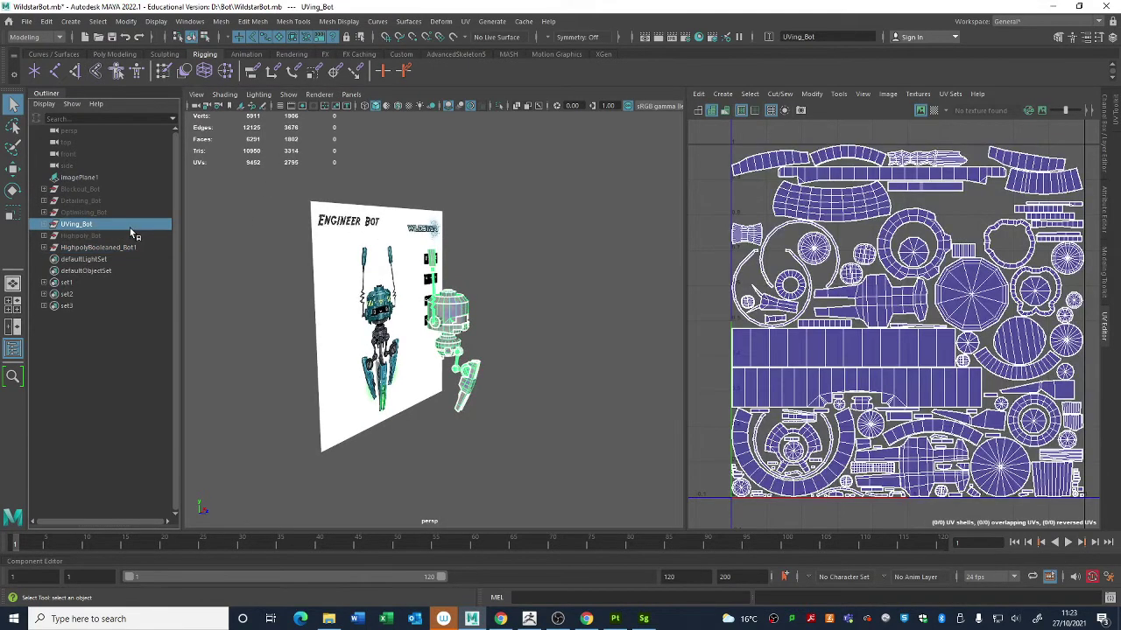
{"action": "key", "text": "h"}
{"action": "right_click_drag", "start_coordinate": [533, 285], "coordinate": [665, 289], "text": "alt"}
{"action": "left_click", "coordinate": [96, 248]}
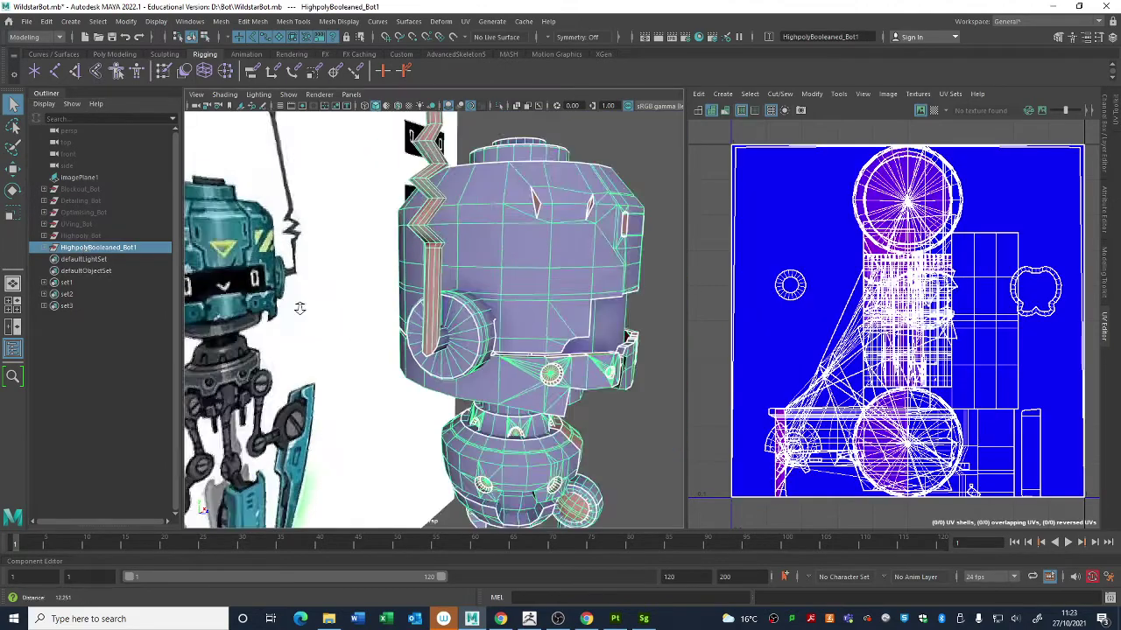
{"action": "key", "text": "f"}
Step: Examine the cut-in details on the body and leg of the HighpolyBooleaned_Bot1 model from several angles
{"action": "middle_click_drag", "start_coordinate": [479, 391], "coordinate": [485, 317], "text": "alt"}
{"action": "right_click_drag", "start_coordinate": [485, 317], "coordinate": [516, 365], "text": "alt"}
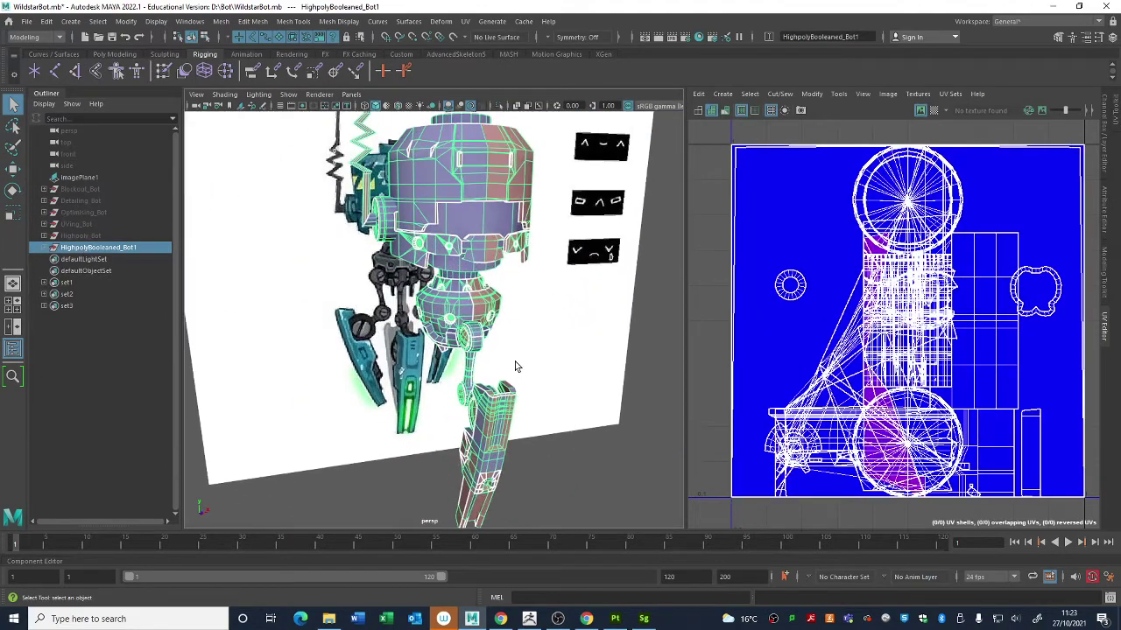
{"action": "left_click", "coordinate": [517, 365]}
{"action": "left_click_drag", "start_coordinate": [517, 365], "coordinate": [514, 300], "text": "alt"}
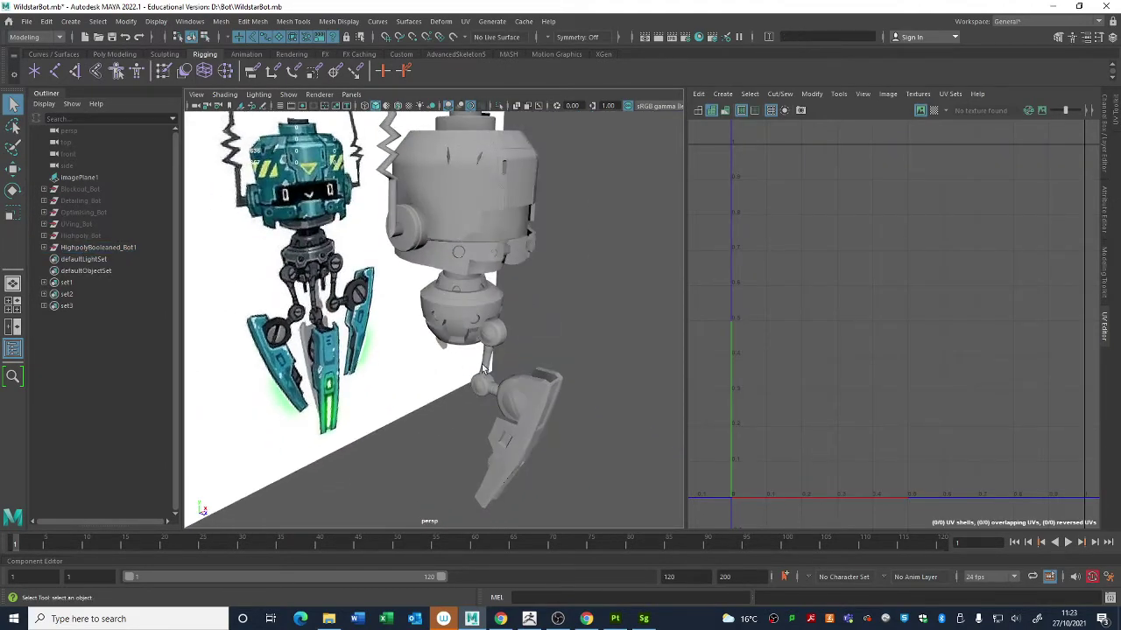
{"action": "right_click_drag", "start_coordinate": [483, 368], "coordinate": [609, 399], "text": "alt"}
{"action": "left_click_drag", "start_coordinate": [609, 399], "coordinate": [568, 386], "text": "alt"}
{"action": "left_click", "coordinate": [495, 309]}
{"action": "left_click_drag", "start_coordinate": [494, 309], "coordinate": [494, 270], "text": "alt"}
{"action": "left_click", "coordinate": [508, 329]}
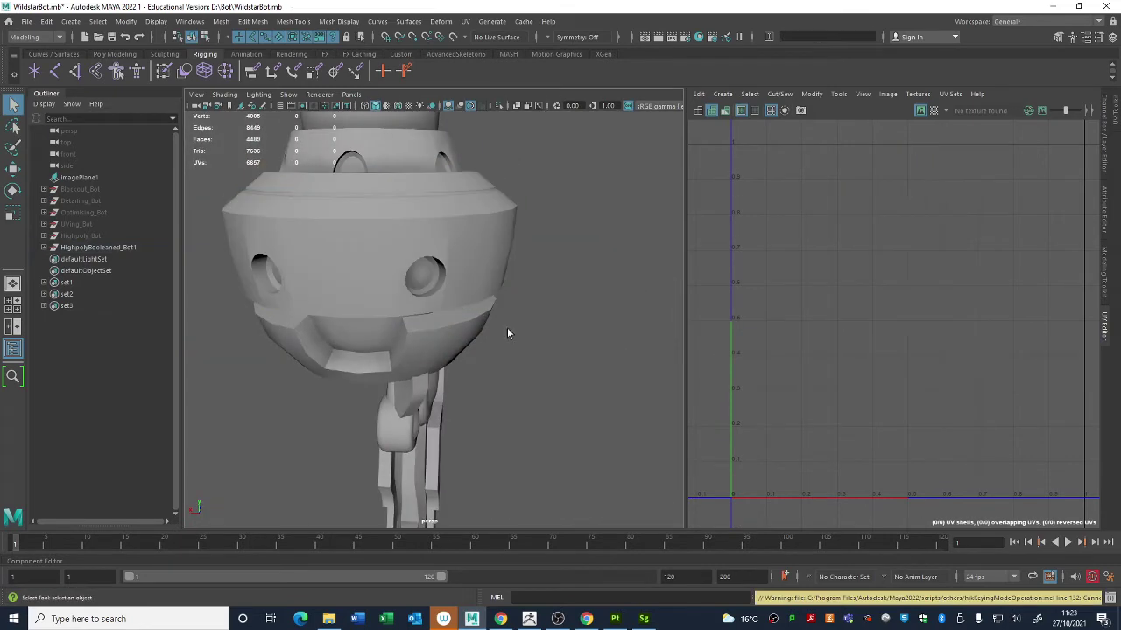
{"action": "right_click_drag", "start_coordinate": [508, 329], "coordinate": [439, 309], "text": "alt"}
{"action": "left_click_drag", "start_coordinate": [439, 309], "coordinate": [487, 311], "text": "alt"}
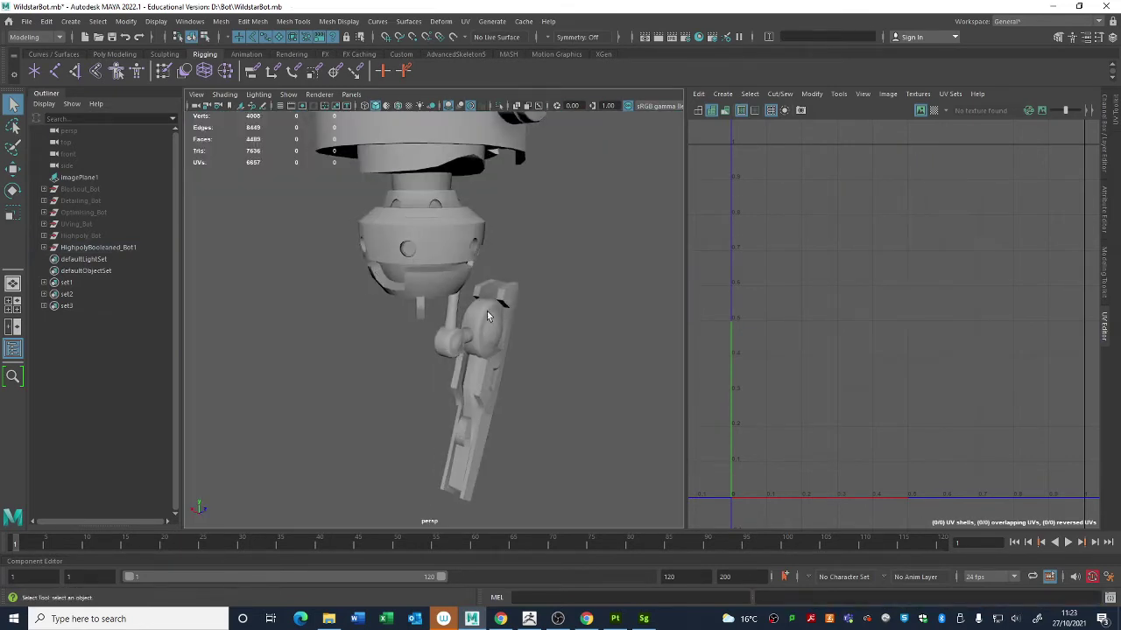
{"action": "right_click_drag", "start_coordinate": [486, 311], "coordinate": [447, 330], "text": "alt"}
{"action": "left_click_drag", "start_coordinate": [447, 330], "coordinate": [452, 359], "text": "alt"}
{"action": "right_click_drag", "start_coordinate": [452, 359], "coordinate": [464, 157], "text": "alt"}
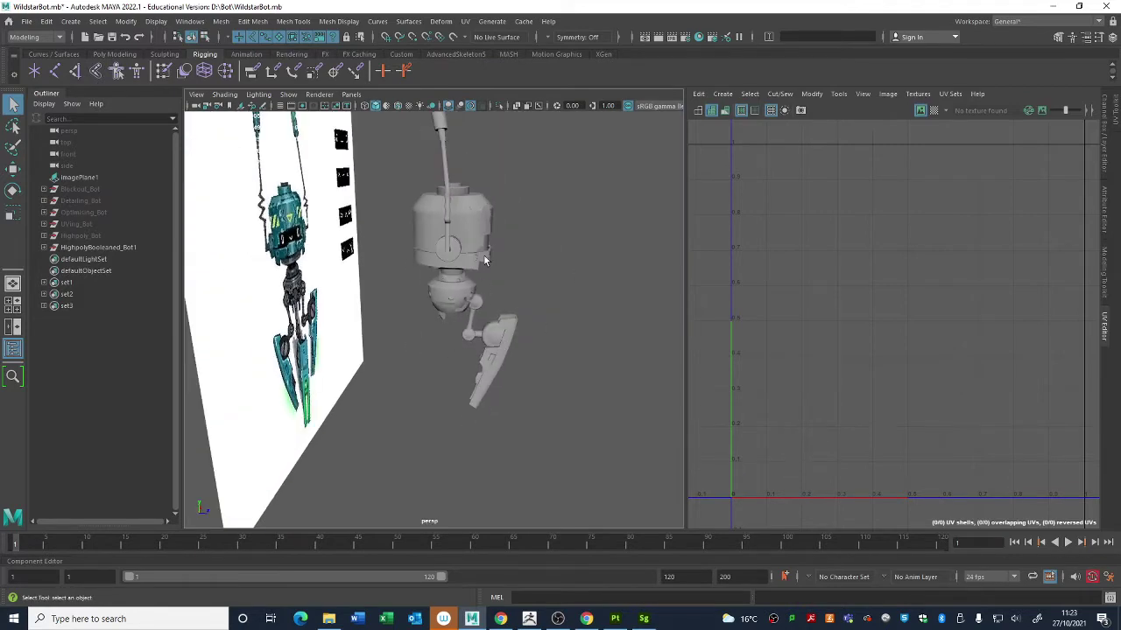
{"action": "left_click_drag", "start_coordinate": [484, 258], "coordinate": [477, 357], "text": "alt"}
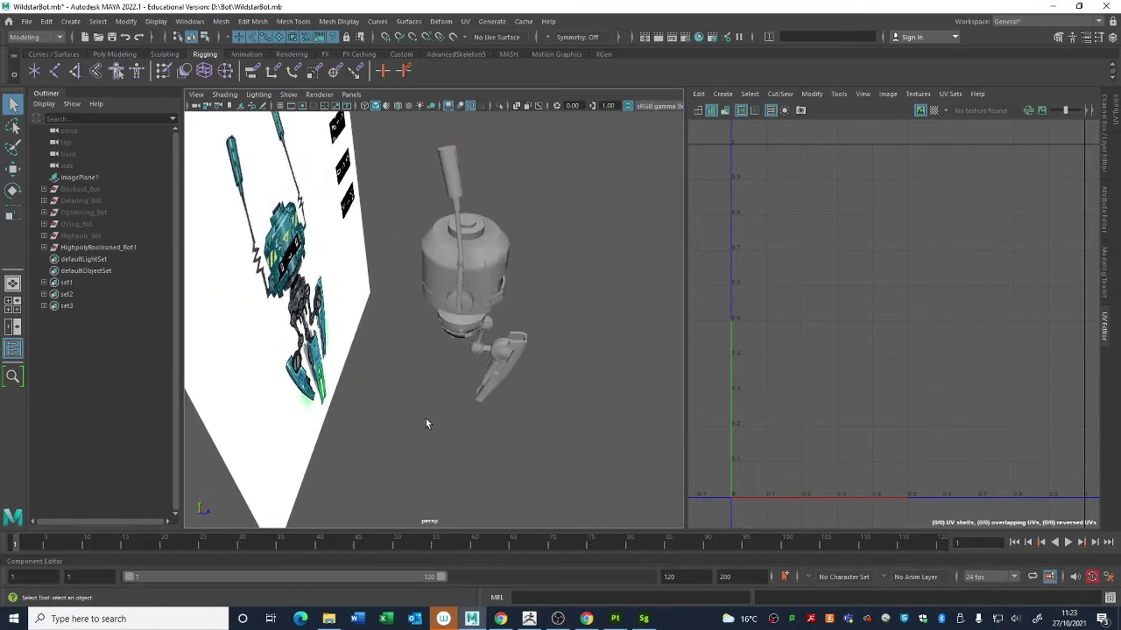
Step: Select all visible high-poly robot parts and export the selection to the Desktop as an FBX file named "High Poly"
{"action": "left_click_drag", "start_coordinate": [427, 424], "coordinate": [508, 295]}
{"action": "left_click_drag", "start_coordinate": [452, 380], "coordinate": [561, 249], "text": "alt"}
{"action": "left_click", "coordinate": [28, 21]}
{"action": "left_click", "coordinate": [66, 176]}
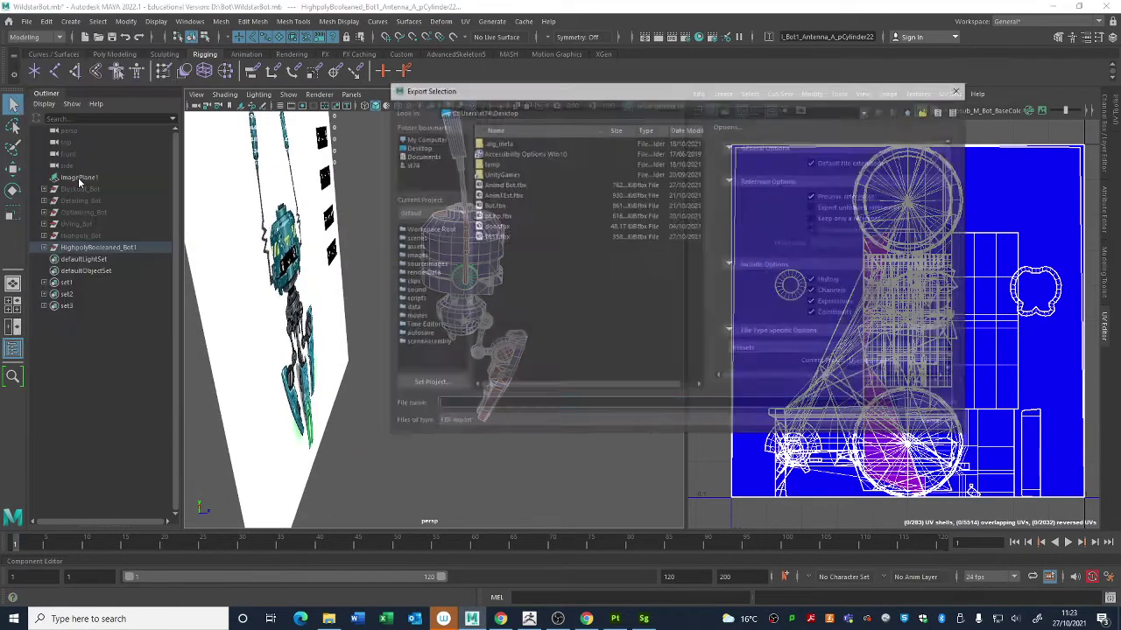
{"action": "left_click", "coordinate": [419, 147]}
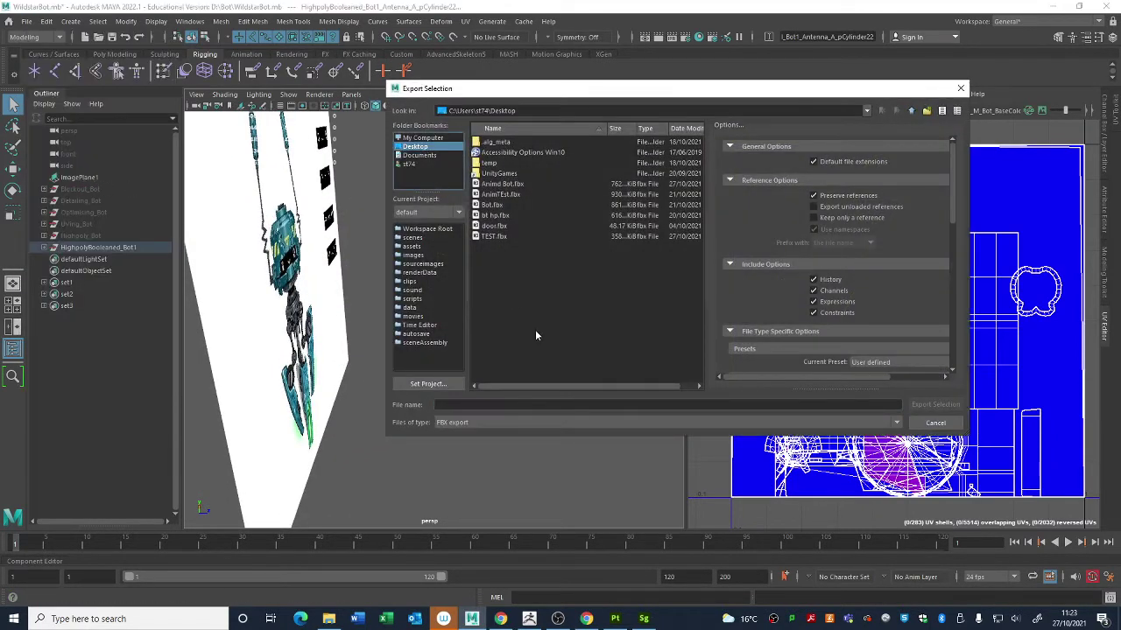
{"action": "left_click", "coordinate": [516, 405]}
{"action": "type", "text": "High P"}
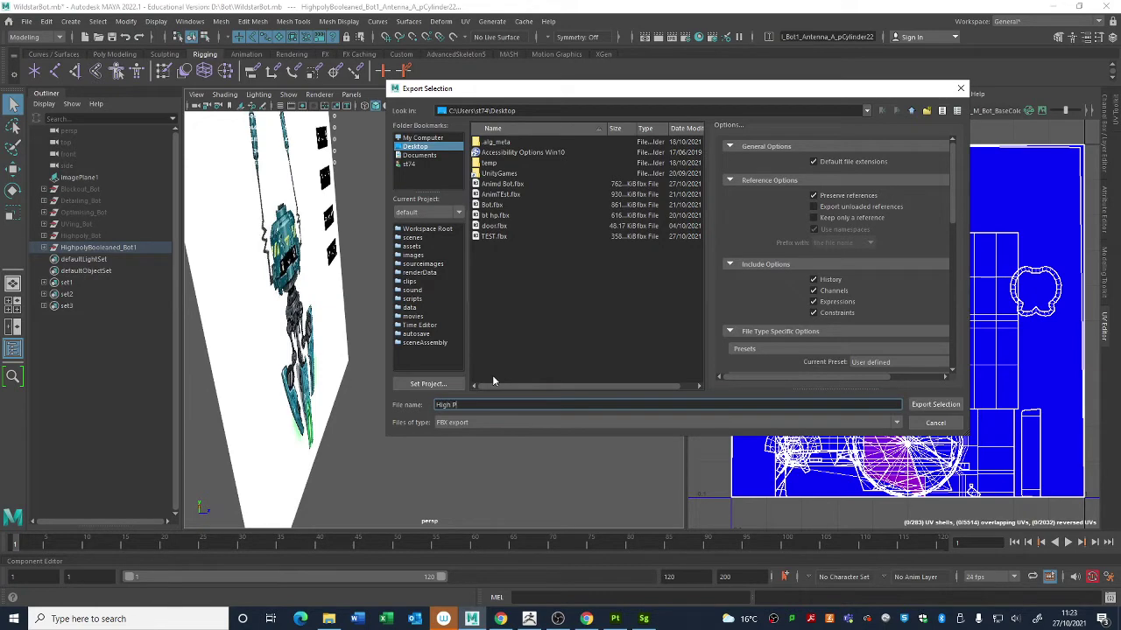
{"action": "type", "text": "oly"}
{"action": "key", "text": "Return"}
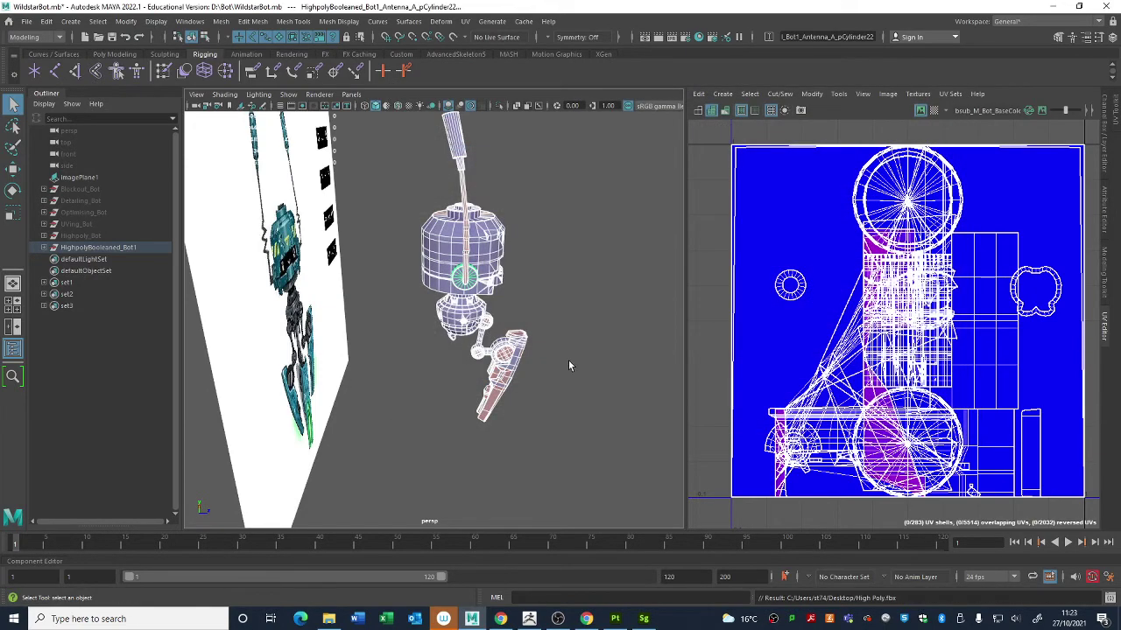
Step: Switch to Substance 3D Painter and examine the low-poly robot from several angles
{"action": "left_click_drag", "start_coordinate": [569, 366], "coordinate": [538, 382], "text": "alt"}
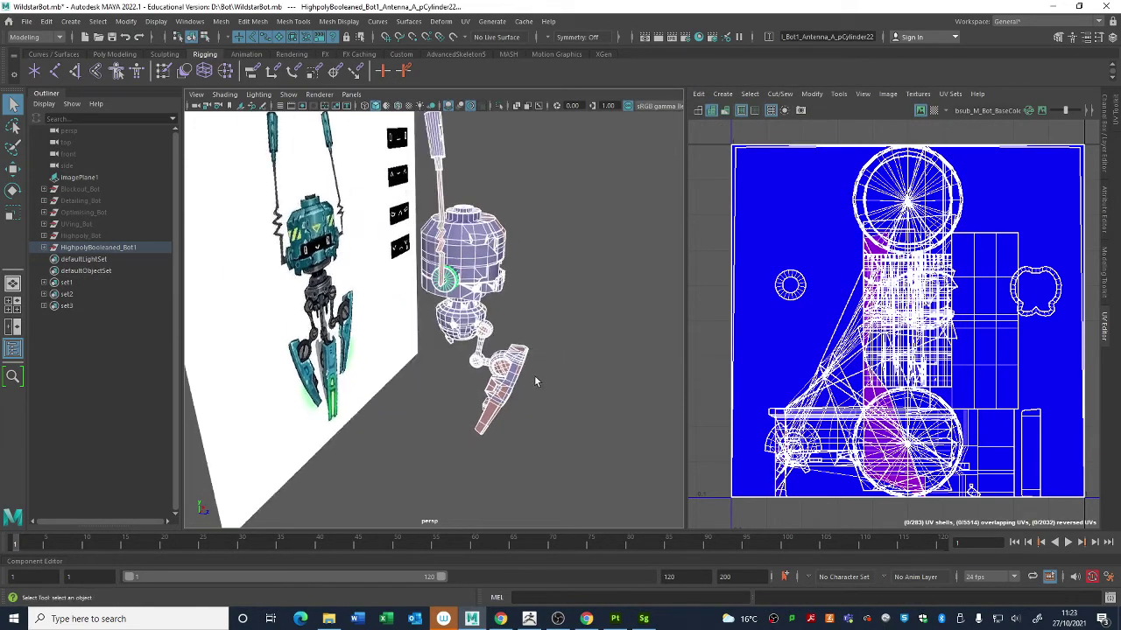
{"action": "left_click", "coordinate": [643, 619]}
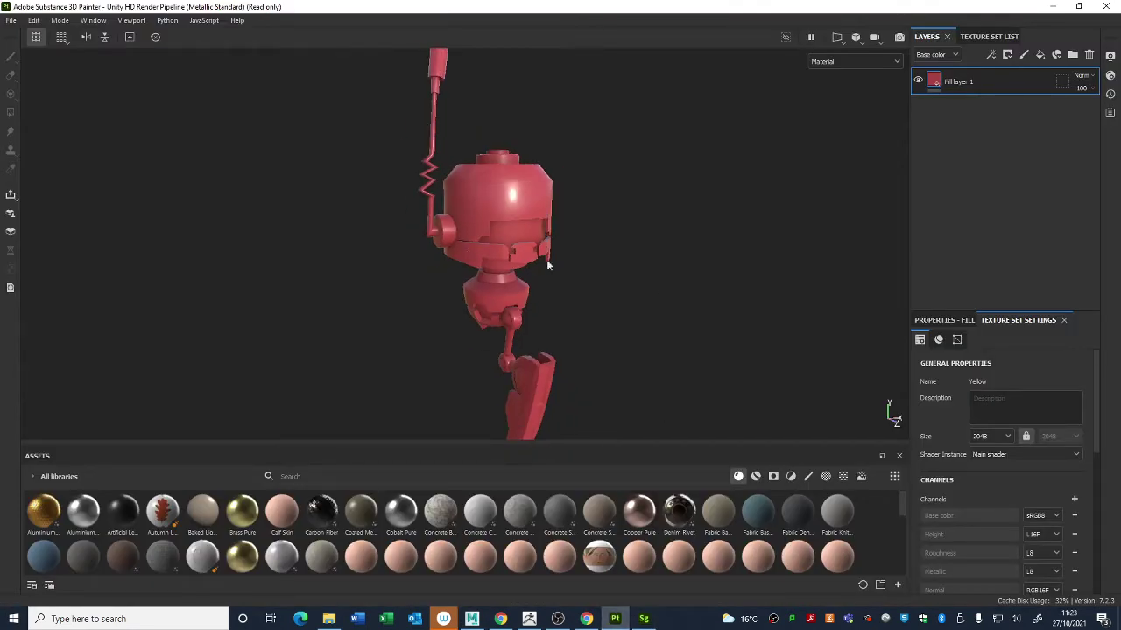
{"action": "right_click_drag", "start_coordinate": [548, 265], "coordinate": [509, 261], "text": "alt"}
{"action": "left_click_drag", "start_coordinate": [508, 261], "coordinate": [522, 265], "text": "alt"}
{"action": "right_click_drag", "start_coordinate": [523, 265], "coordinate": [654, 360], "text": "alt"}
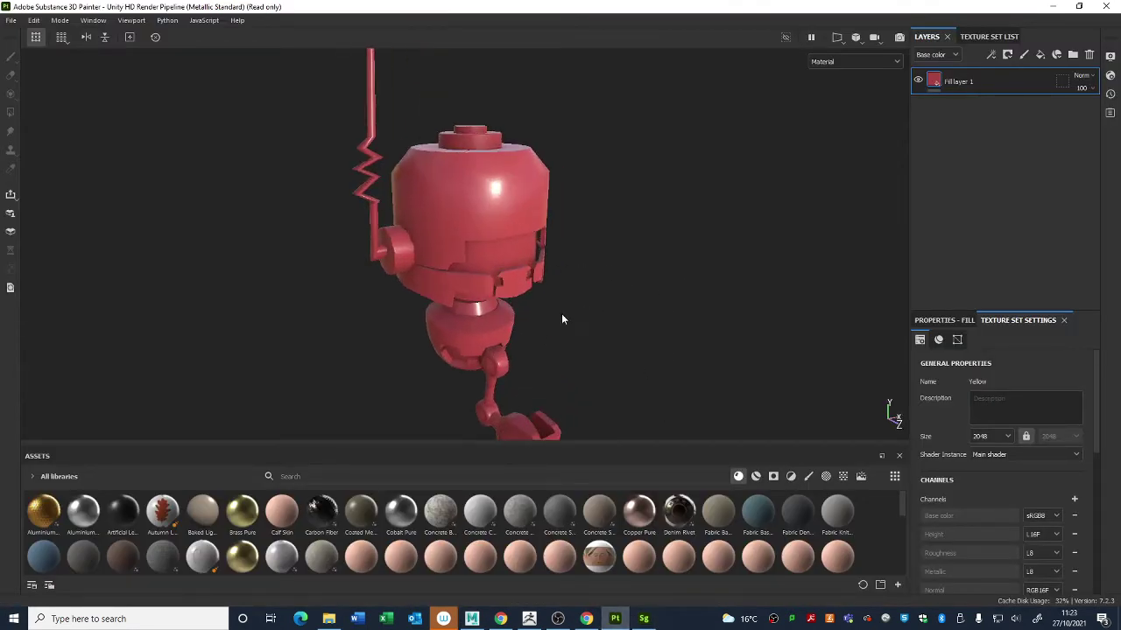
{"action": "middle_click_drag", "start_coordinate": [562, 317], "coordinate": [583, 272], "text": "alt"}
{"action": "right_click_drag", "start_coordinate": [583, 273], "coordinate": [415, 216], "text": "alt"}
{"action": "middle_click_drag", "start_coordinate": [549, 282], "coordinate": [590, 290], "text": "alt"}
{"action": "right_click_drag", "start_coordinate": [590, 290], "coordinate": [597, 265], "text": "alt"}
{"action": "middle_click_drag", "start_coordinate": [598, 265], "coordinate": [576, 301], "text": "alt"}
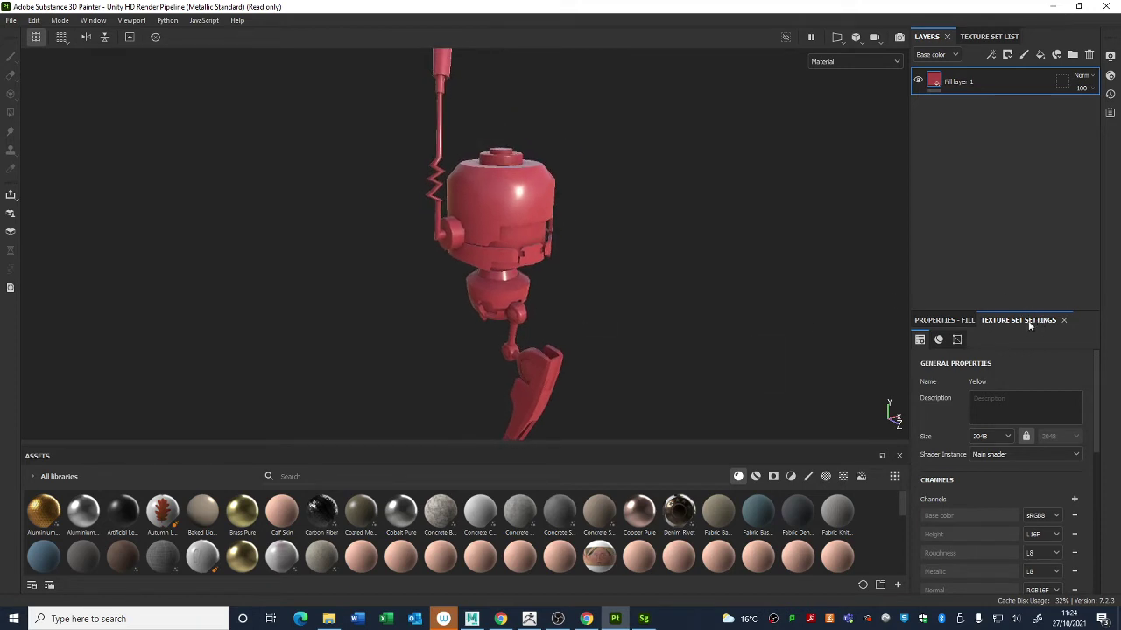
Step: Open the mesh map baking settings, turn off Use Low Poly Mesh as High Poly Mesh, and load High Poly.fbx from the Desktop as the high definition mesh
{"action": "scroll", "coordinate": [1018, 514], "scroll_direction": "down", "scroll_amount": 10}
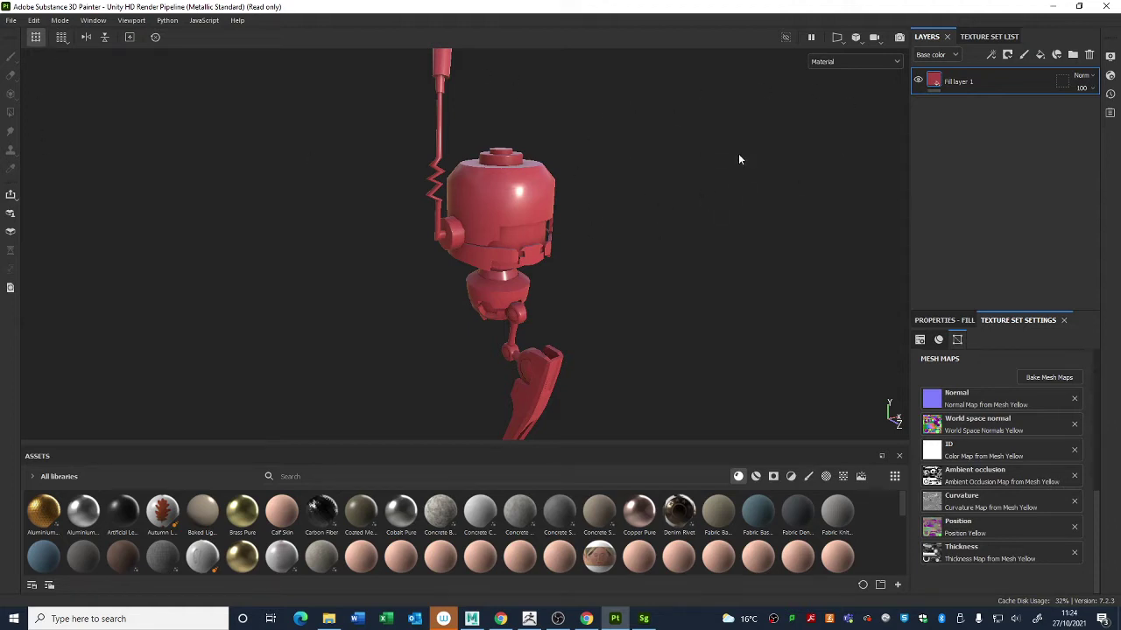
{"action": "left_click", "coordinate": [1040, 376]}
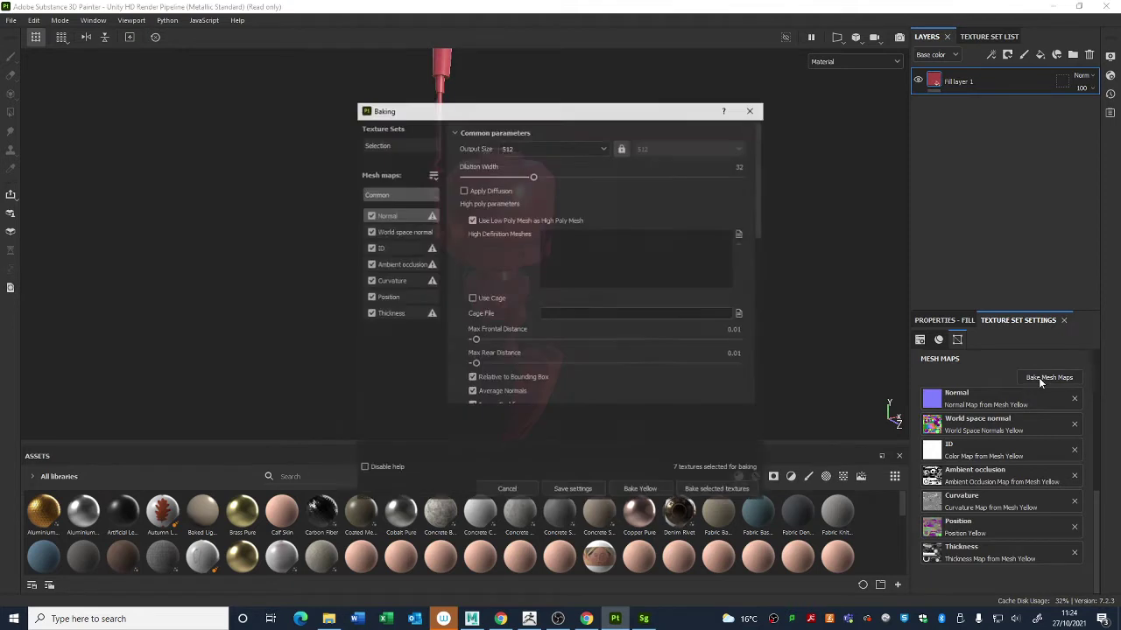
{"action": "left_click", "coordinate": [472, 221]}
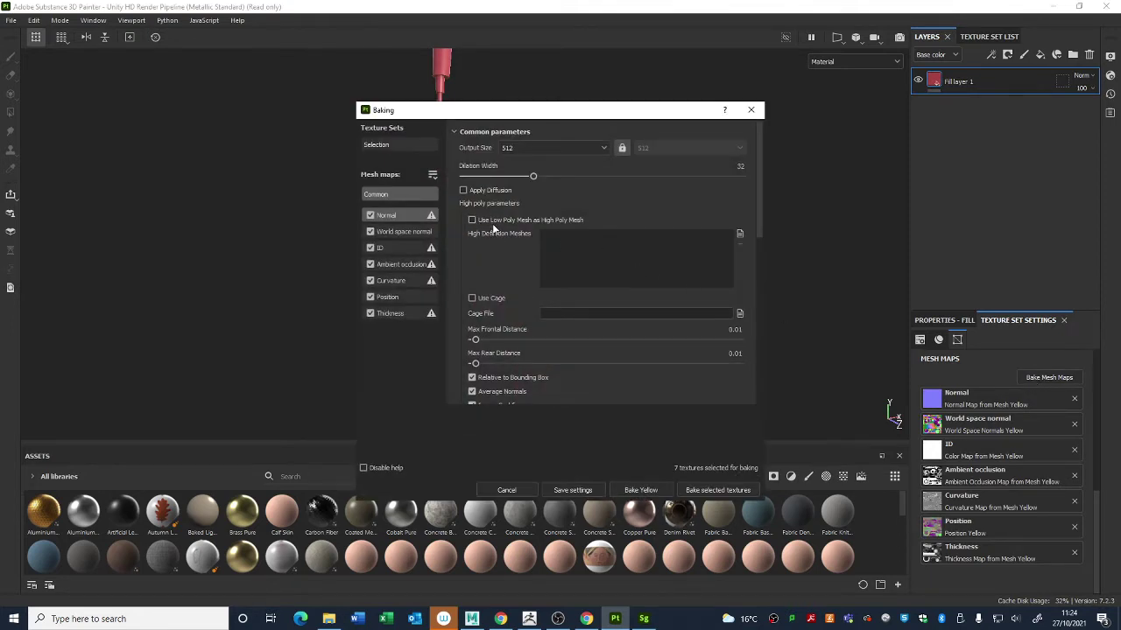
{"action": "left_click_drag", "start_coordinate": [530, 117], "coordinate": [331, 116]}
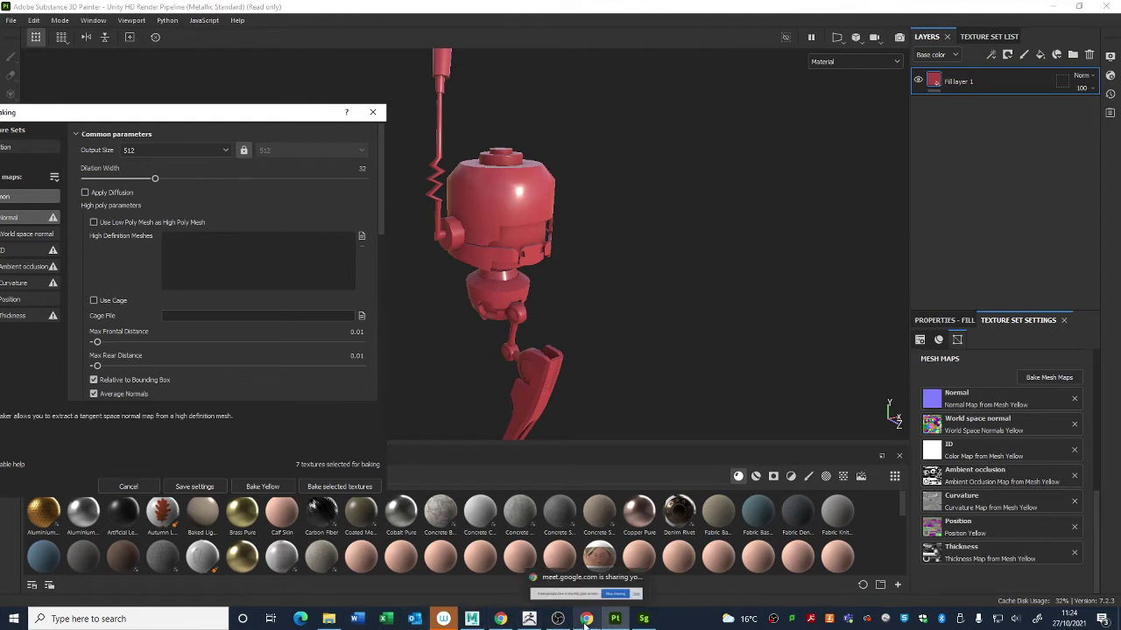
{"action": "left_click", "coordinate": [362, 237]}
{"action": "left_click_drag", "start_coordinate": [331, 127], "coordinate": [762, 114]}
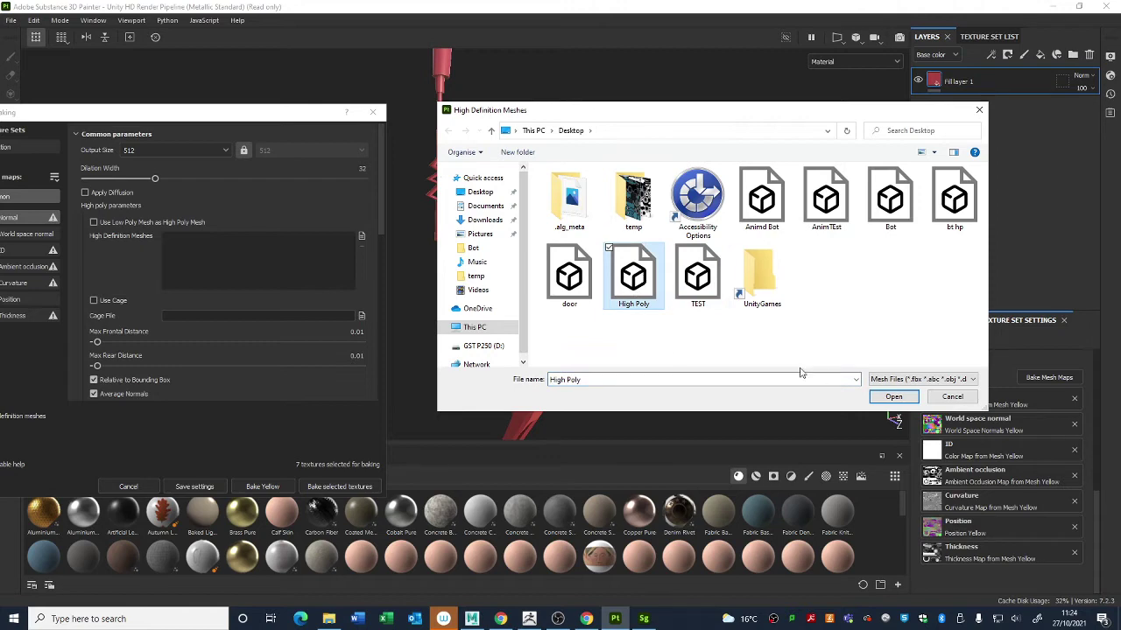
{"action": "left_click", "coordinate": [892, 397]}
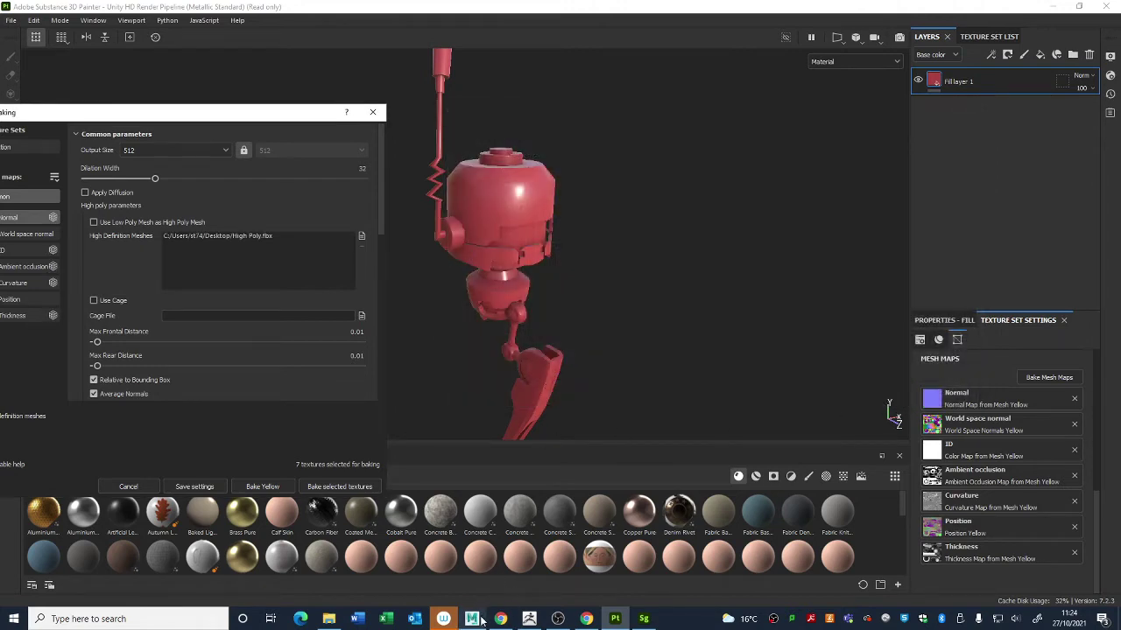
Step: Switch to Maya to check the high-poly robot up close, and return to the baking settings in Substance 3D Painter
{"action": "left_click", "coordinate": [472, 619]}
{"action": "left_click", "coordinate": [600, 325]}
{"action": "scroll", "coordinate": [600, 324], "scroll_direction": "up", "scroll_amount": 5}
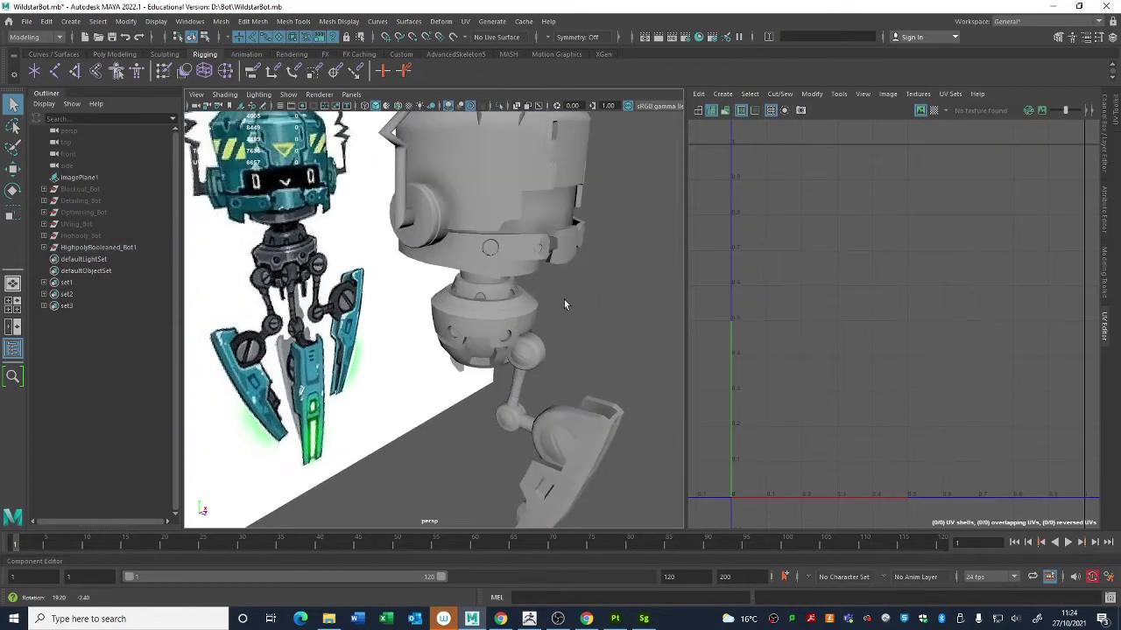
{"action": "left_click", "coordinate": [588, 619]}
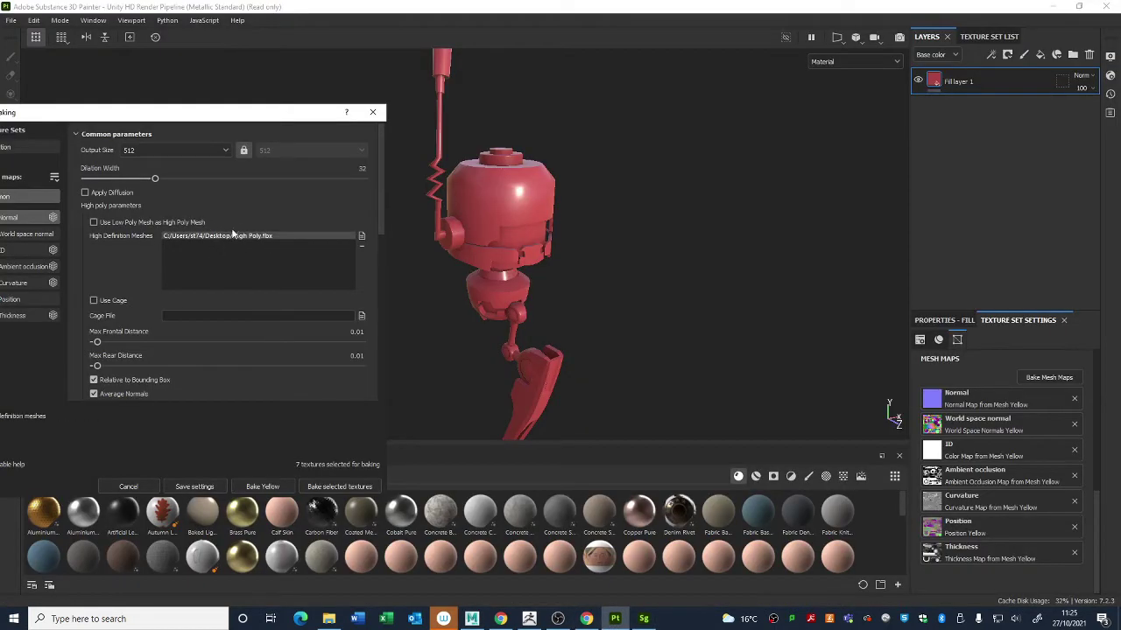
Step: Set the bake output size to 1024 and bake the mesh maps for the Yellow texture set
{"action": "left_click_drag", "start_coordinate": [229, 115], "coordinate": [272, 74]}
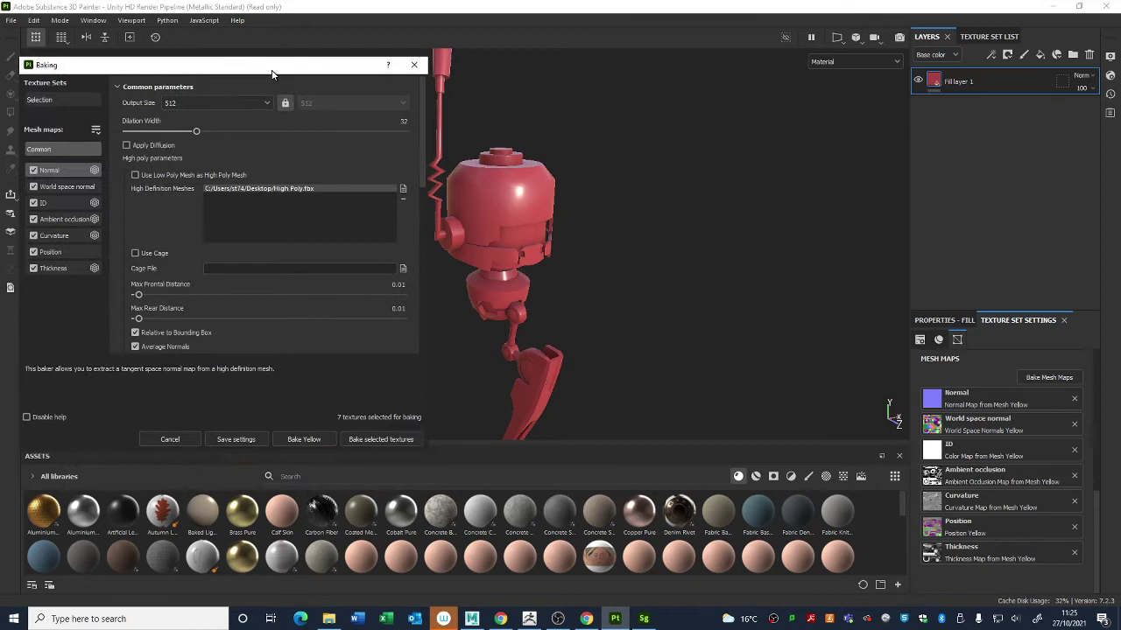
{"action": "left_click", "coordinate": [234, 108]}
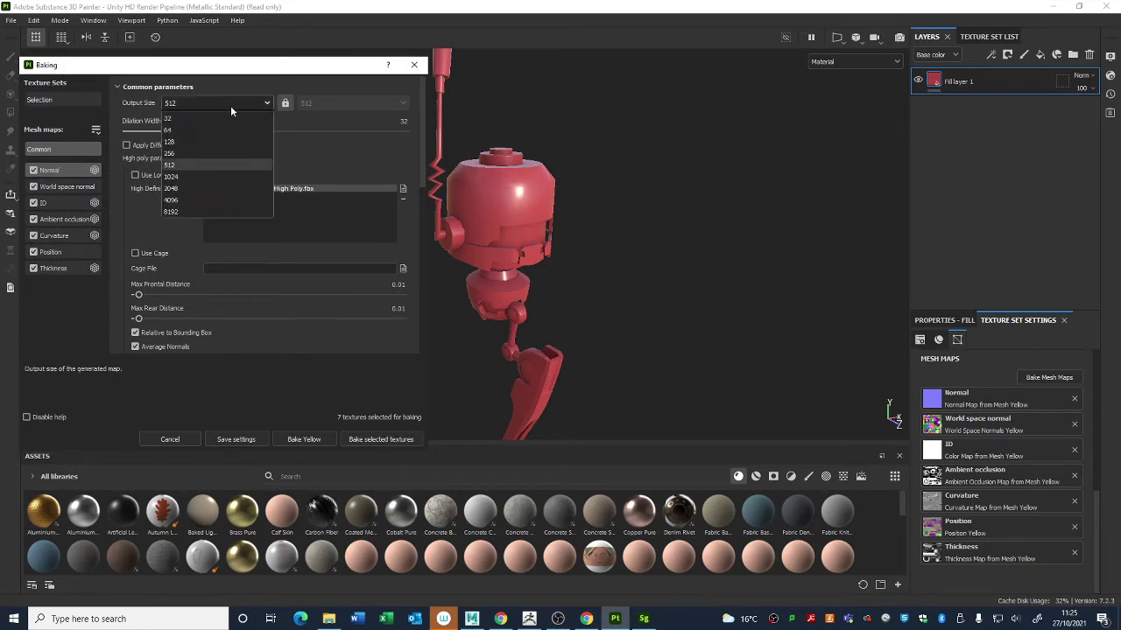
{"action": "left_click", "coordinate": [208, 174]}
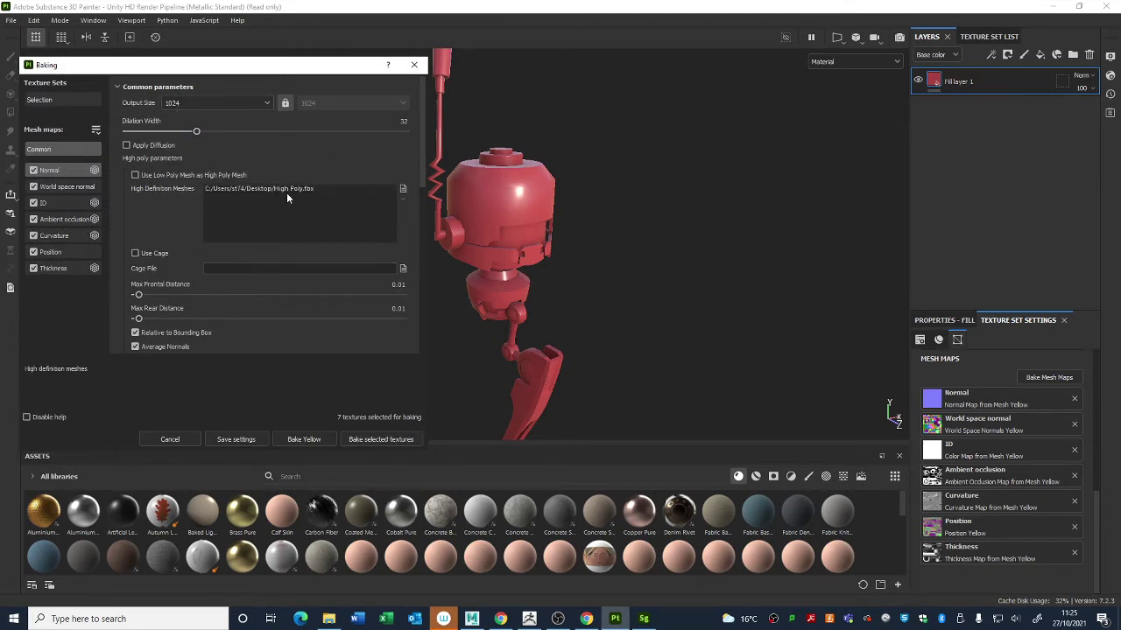
{"action": "left_click", "coordinate": [318, 441]}
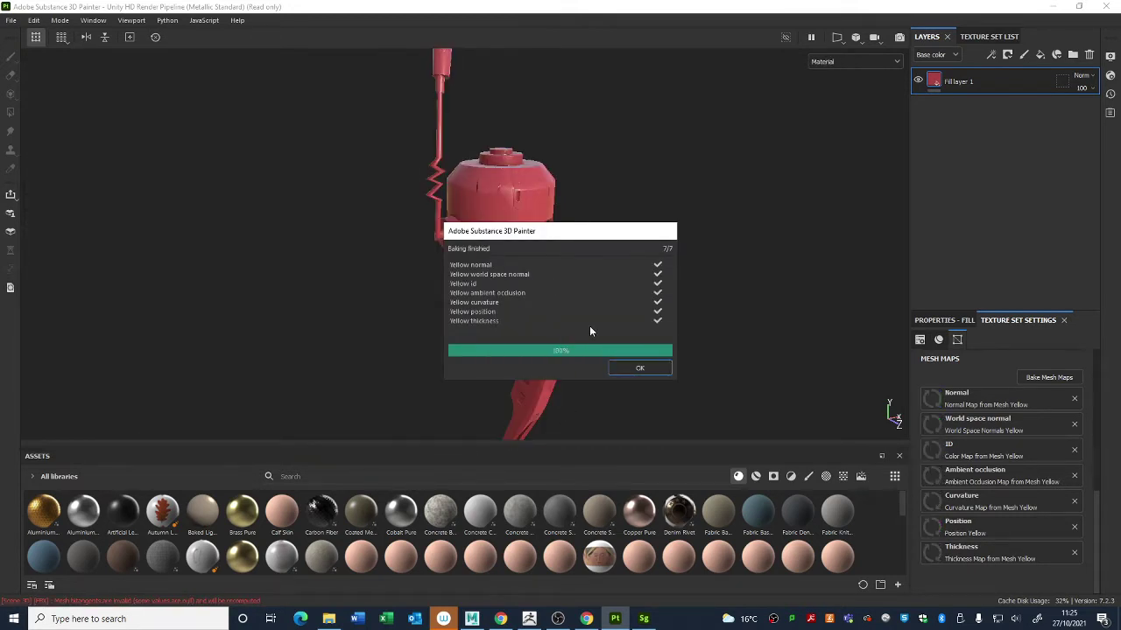
{"action": "left_click", "coordinate": [638, 367]}
Step: Examine the baked details on the robot's head, lower body and leg from several angles
{"action": "left_click_drag", "start_coordinate": [725, 412], "coordinate": [845, 274], "text": "alt"}
{"action": "left_click", "coordinate": [945, 320]}
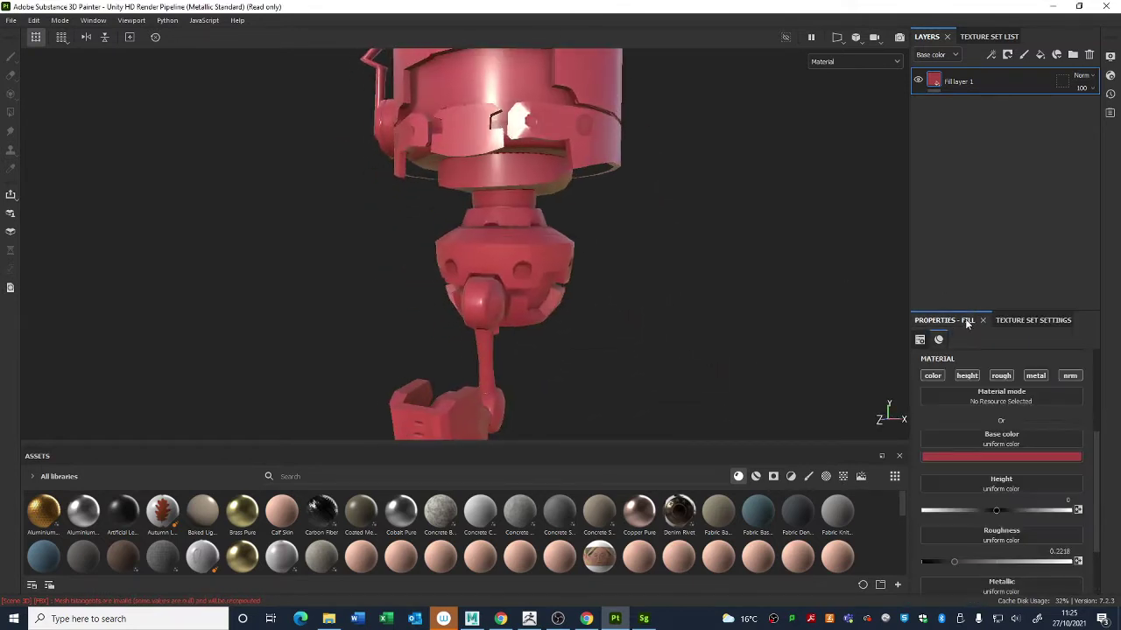
{"action": "left_click", "coordinate": [1011, 321]}
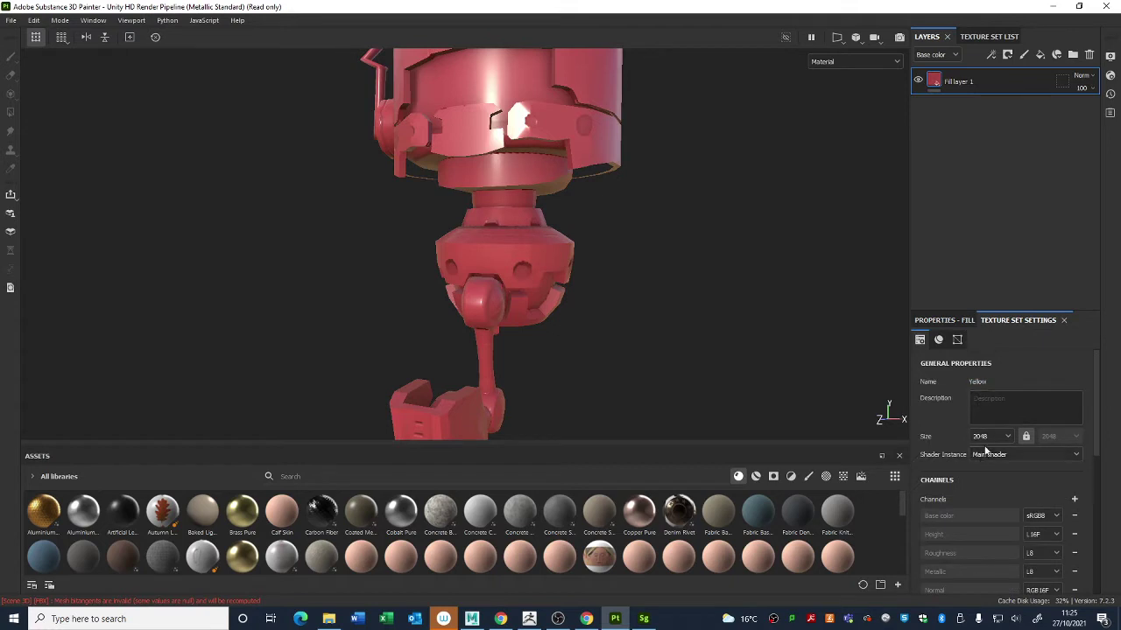
{"action": "left_click_drag", "start_coordinate": [452, 144], "coordinate": [770, 289], "text": "alt"}
{"action": "left_click", "coordinate": [979, 35]}
{"action": "left_click", "coordinate": [941, 38]}
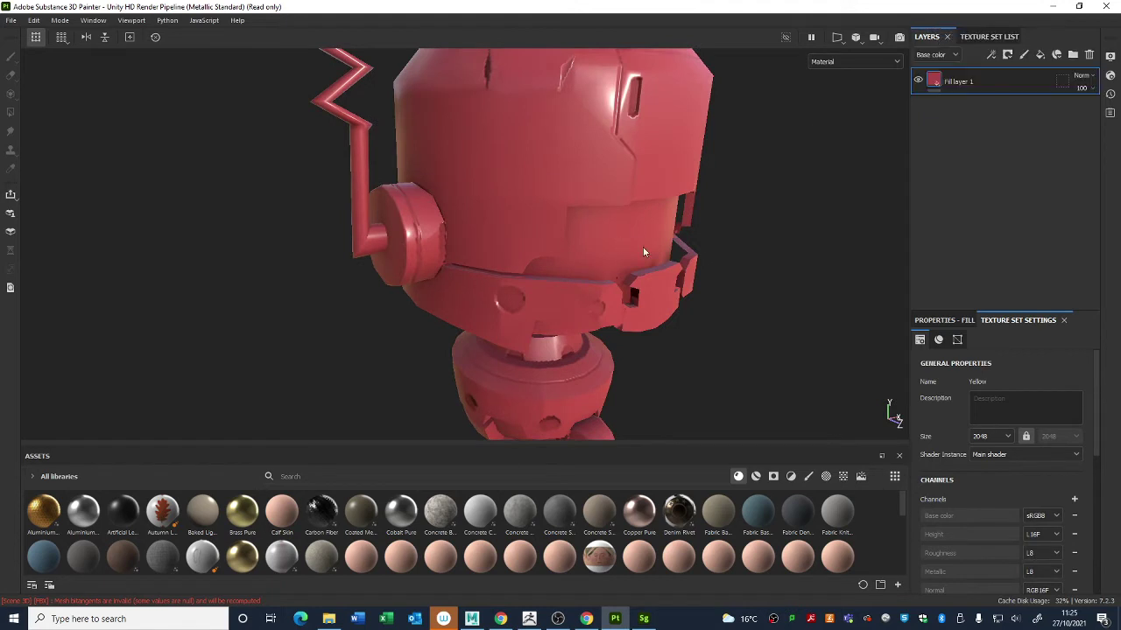
{"action": "left_click_drag", "start_coordinate": [643, 252], "coordinate": [608, 250], "text": "alt"}
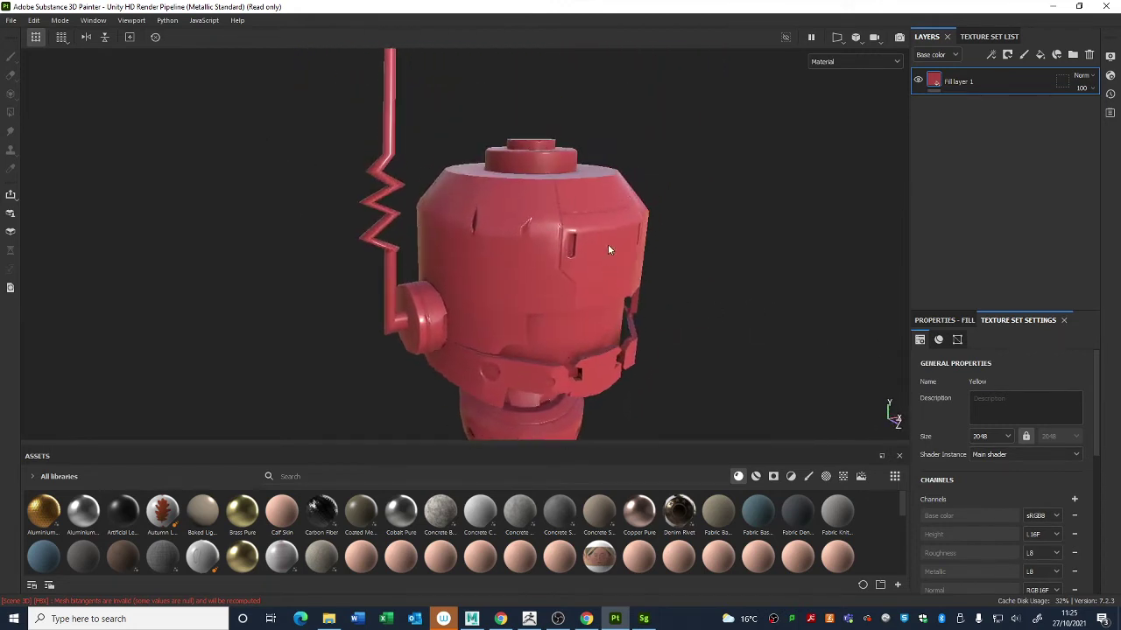
{"action": "left_click_drag", "start_coordinate": [447, 284], "coordinate": [497, 249], "text": "alt"}
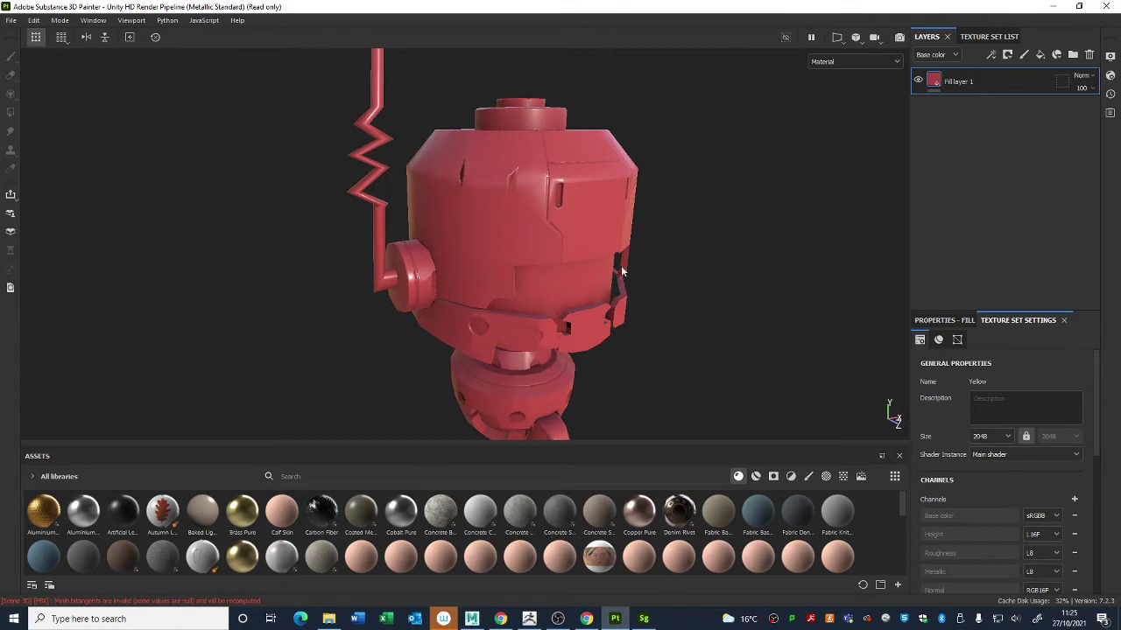
{"action": "left_click_drag", "start_coordinate": [622, 272], "coordinate": [481, 212], "text": "alt"}
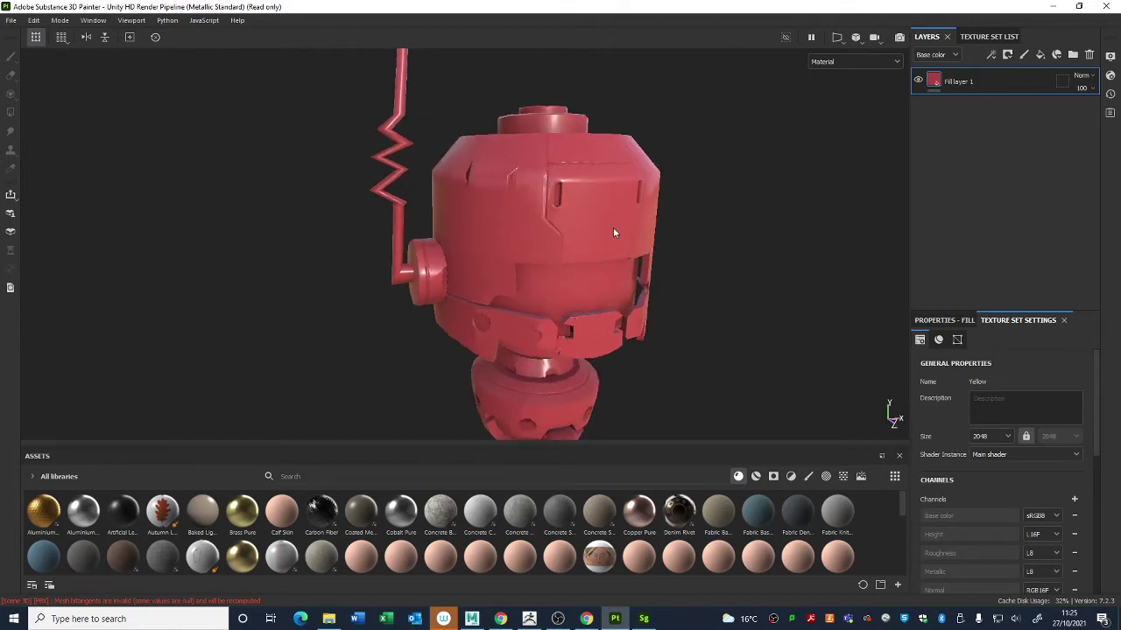
Step: Add a paint layer above Fill layer 1 and activate the Polygon Fill tool
{"action": "left_click", "coordinate": [1026, 55]}
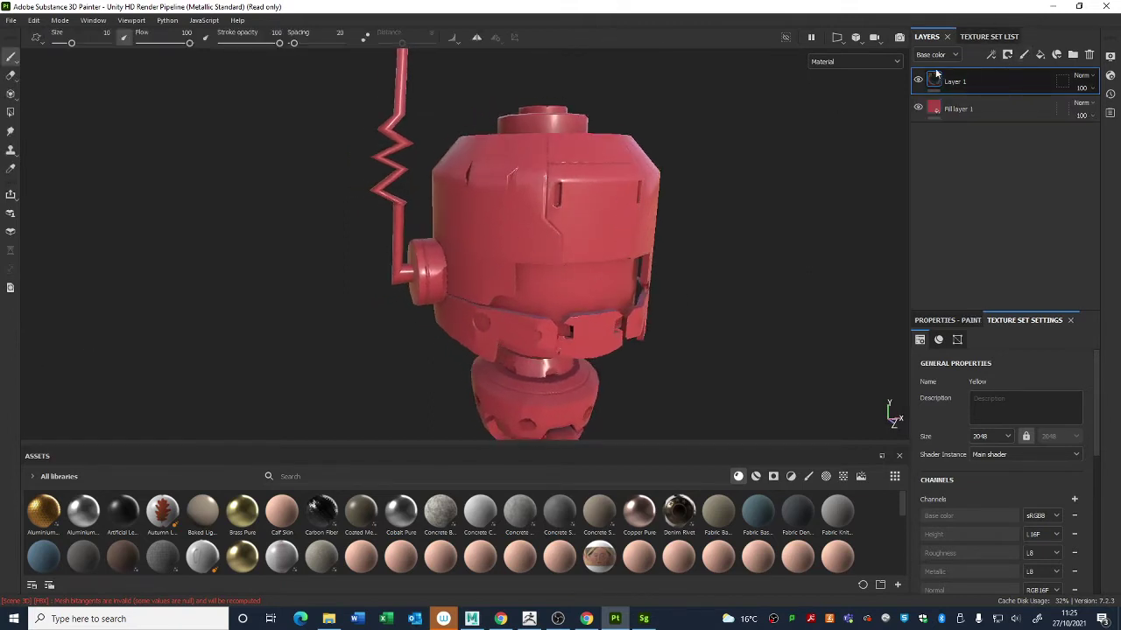
{"action": "left_click", "coordinate": [11, 112]}
{"action": "scroll", "coordinate": [563, 263], "scroll_direction": "up", "scroll_amount": 5}
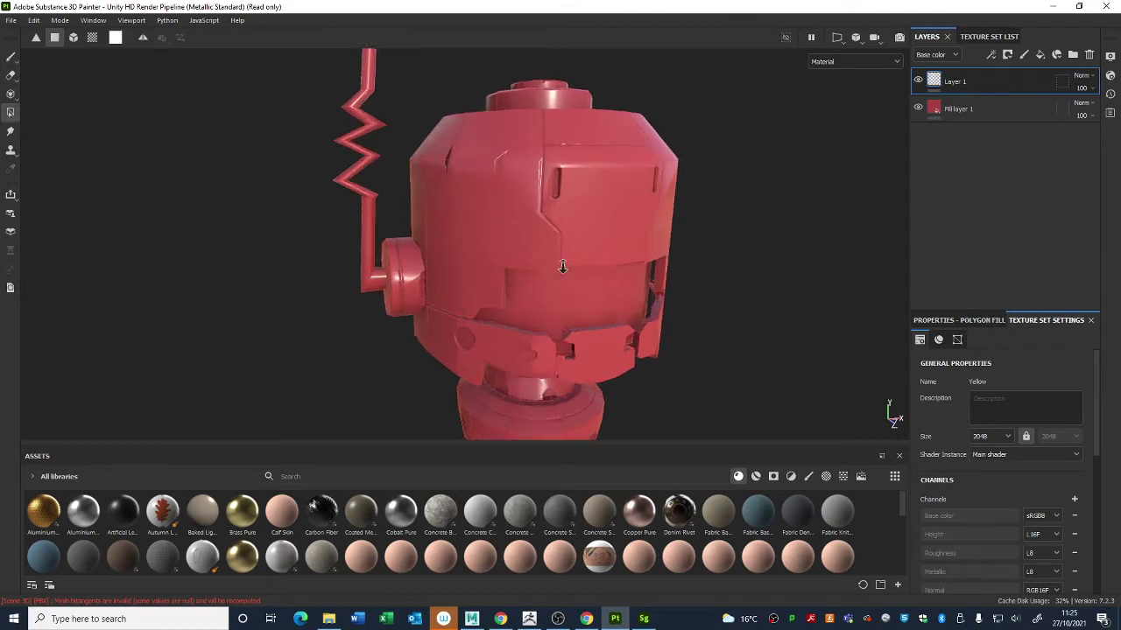
{"action": "scroll", "coordinate": [532, 303], "scroll_direction": "down", "scroll_amount": 2}
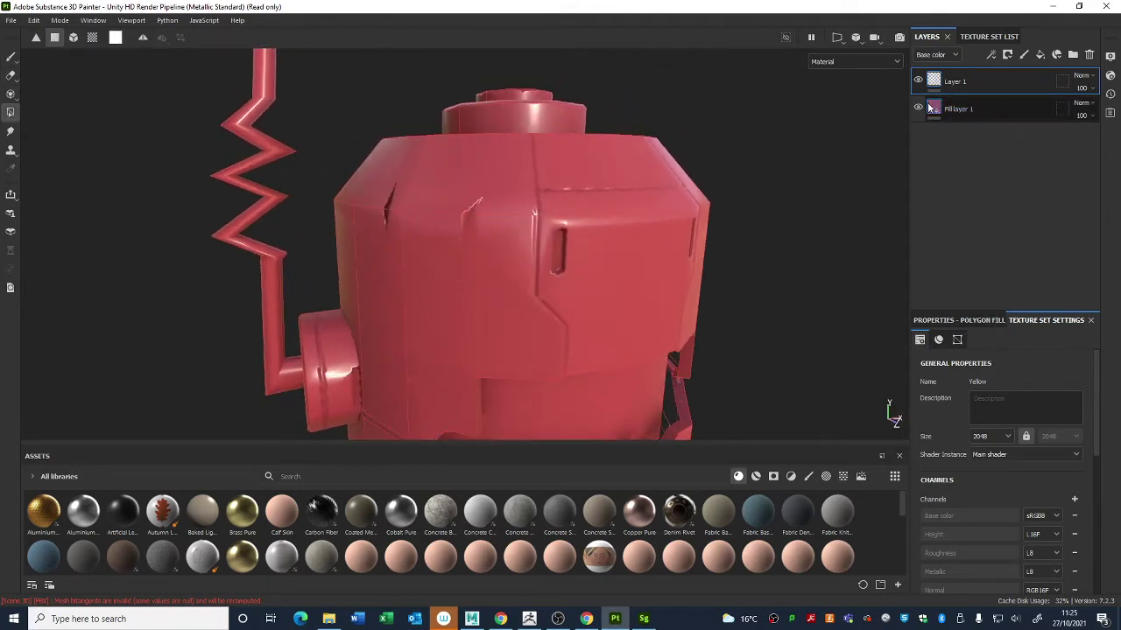
Step: Change the base color of Fill layer 1 to light grey and reselect Layer 1
{"action": "left_click", "coordinate": [1000, 107]}
{"action": "left_click", "coordinate": [977, 456]}
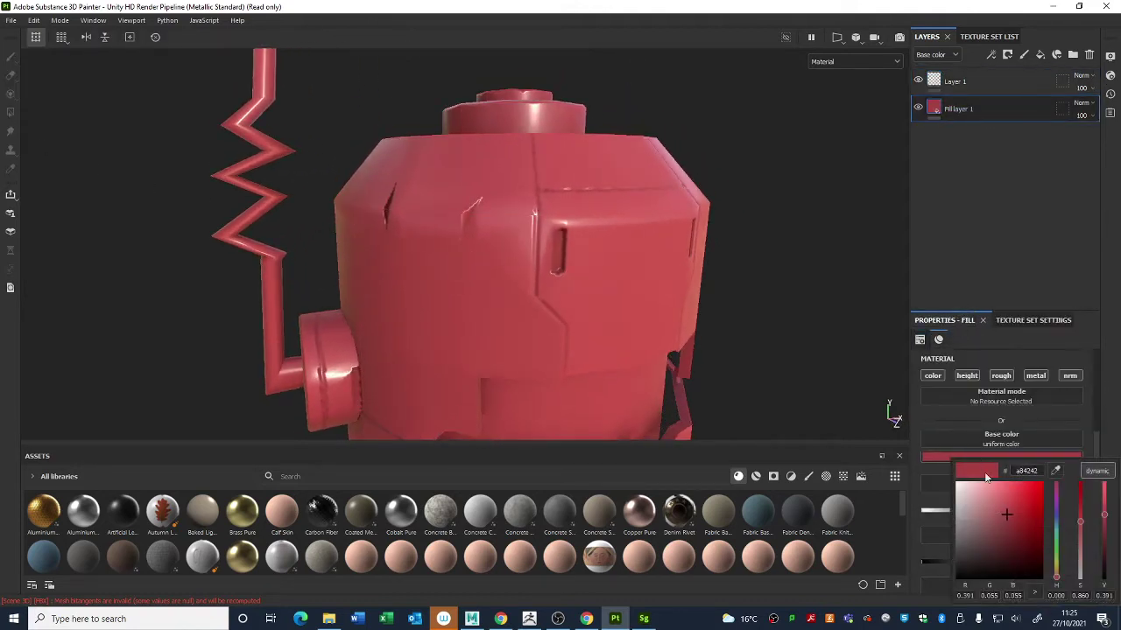
{"action": "left_click", "coordinate": [959, 520]}
{"action": "left_click", "coordinate": [1034, 81]}
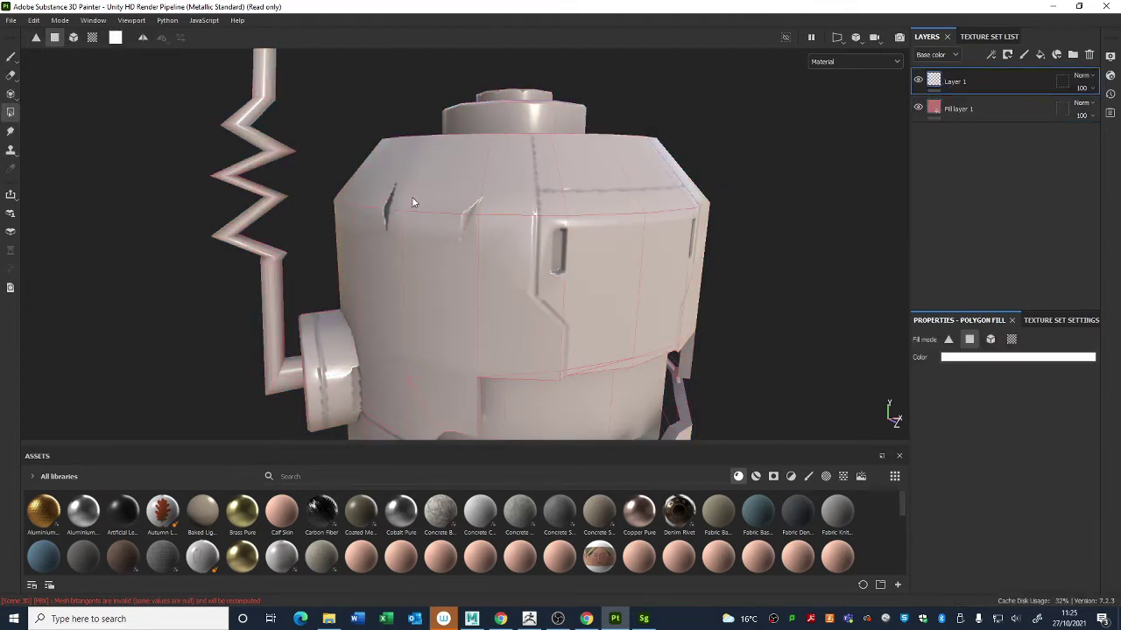
Step: Examine the edges of the baked panel lines and cut-ins on the grey robot's head, and switch to the Paint brush
{"action": "left_click_drag", "start_coordinate": [416, 203], "coordinate": [342, 212], "text": "alt"}
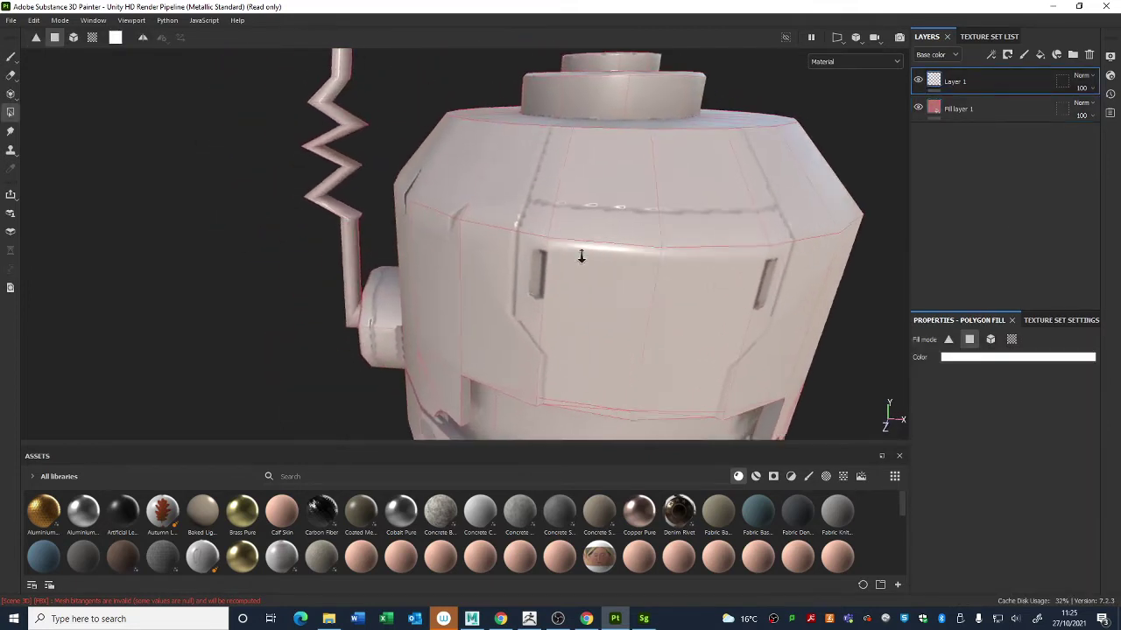
{"action": "right_click_drag", "start_coordinate": [580, 250], "coordinate": [676, 262], "text": "alt"}
{"action": "mouse_move", "coordinate": [676, 262]}
{"action": "left_mouse_down", "text": "alt"}
{"action": "mouse_move", "coordinate": [387, 143]}
{"action": "mouse_move", "coordinate": [558, 248]}
{"action": "mouse_move", "coordinate": [488, 235]}
{"action": "mouse_move", "coordinate": [495, 220]}
{"action": "mouse_move", "coordinate": [483, 275]}
{"action": "mouse_move", "coordinate": [601, 30]}
{"action": "mouse_move", "coordinate": [552, 59]}
{"action": "mouse_move", "coordinate": [479, 68]}
{"action": "mouse_move", "coordinate": [363, 187]}
{"action": "mouse_move", "coordinate": [666, 215]}
{"action": "mouse_move", "coordinate": [513, 326]}
{"action": "mouse_move", "coordinate": [626, 237]}
{"action": "mouse_move", "coordinate": [591, 289]}
{"action": "left_mouse_up", "text": "alt"}
{"action": "key", "text": "1"}
{"action": "scroll", "coordinate": [591, 289], "scroll_direction": "down", "scroll_amount": 8}
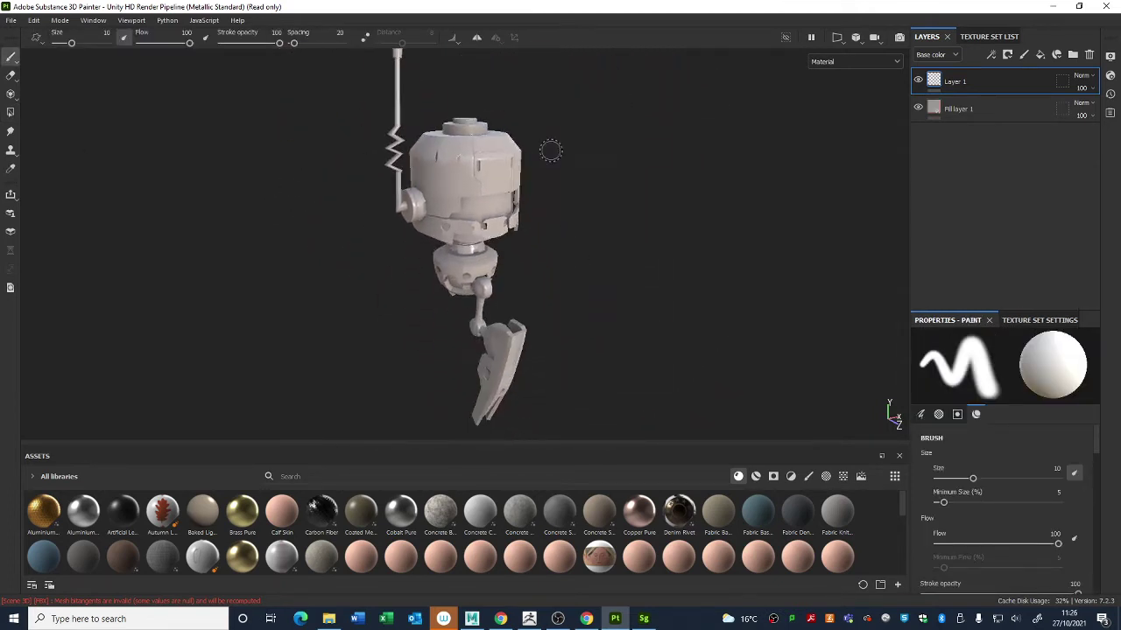
{"action": "scroll", "coordinate": [523, 168], "scroll_direction": "up", "scroll_amount": 10}
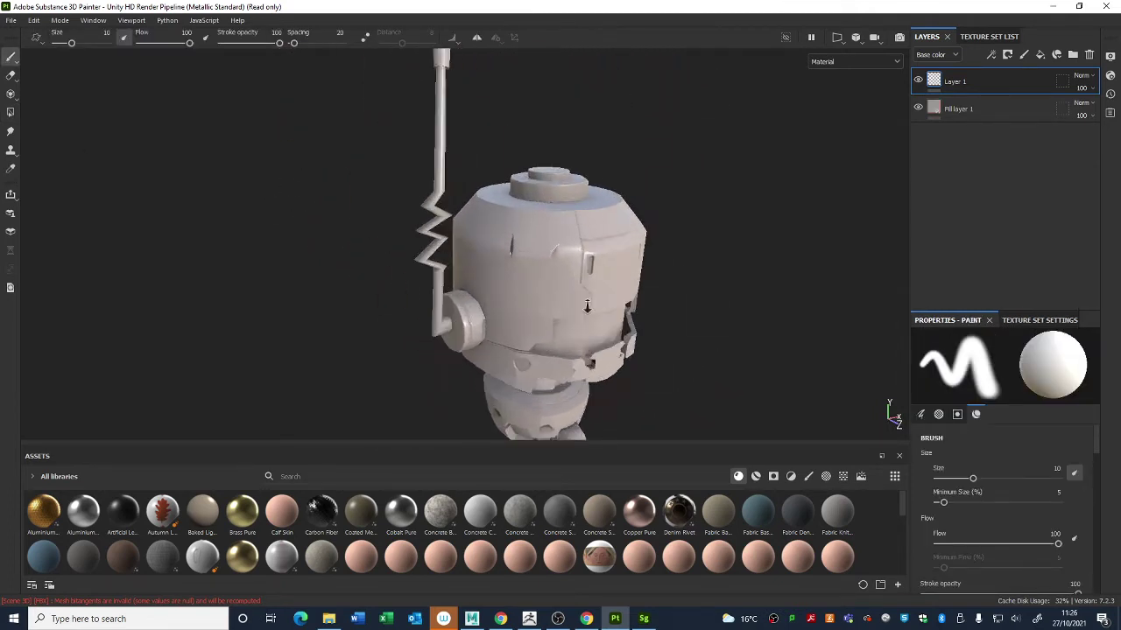
{"action": "left_click_drag", "start_coordinate": [657, 255], "coordinate": [703, 282], "text": "alt"}
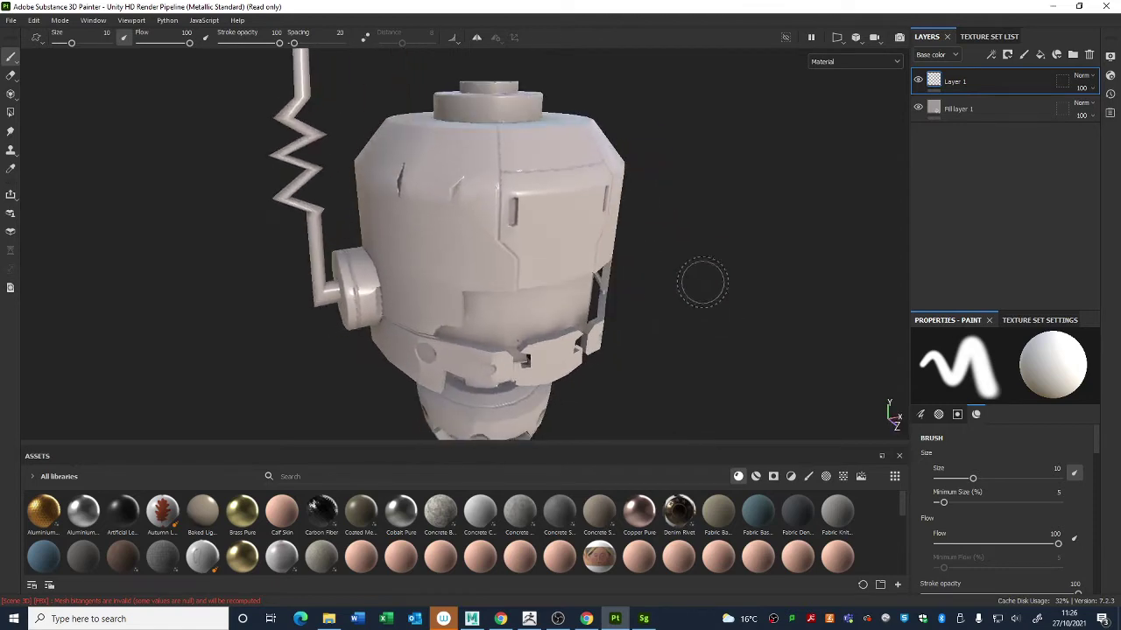
Step: Set the bake antialiasing to Subsampling 8x8 and rebake the Yellow texture set's mesh maps
{"action": "left_click", "coordinate": [1028, 322]}
{"action": "scroll", "coordinate": [1055, 553], "scroll_direction": "down", "scroll_amount": 3}
{"action": "left_click", "coordinate": [1047, 498]}
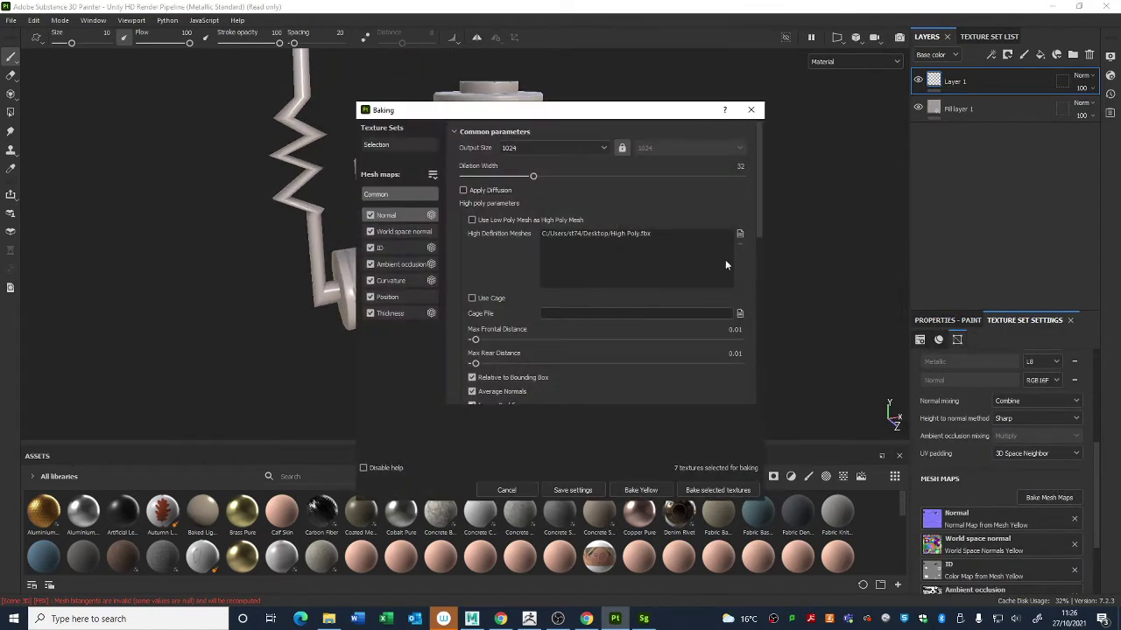
{"action": "scroll", "coordinate": [580, 290], "scroll_direction": "down", "scroll_amount": 5}
{"action": "scroll", "coordinate": [580, 278], "scroll_direction": "down", "scroll_amount": 1}
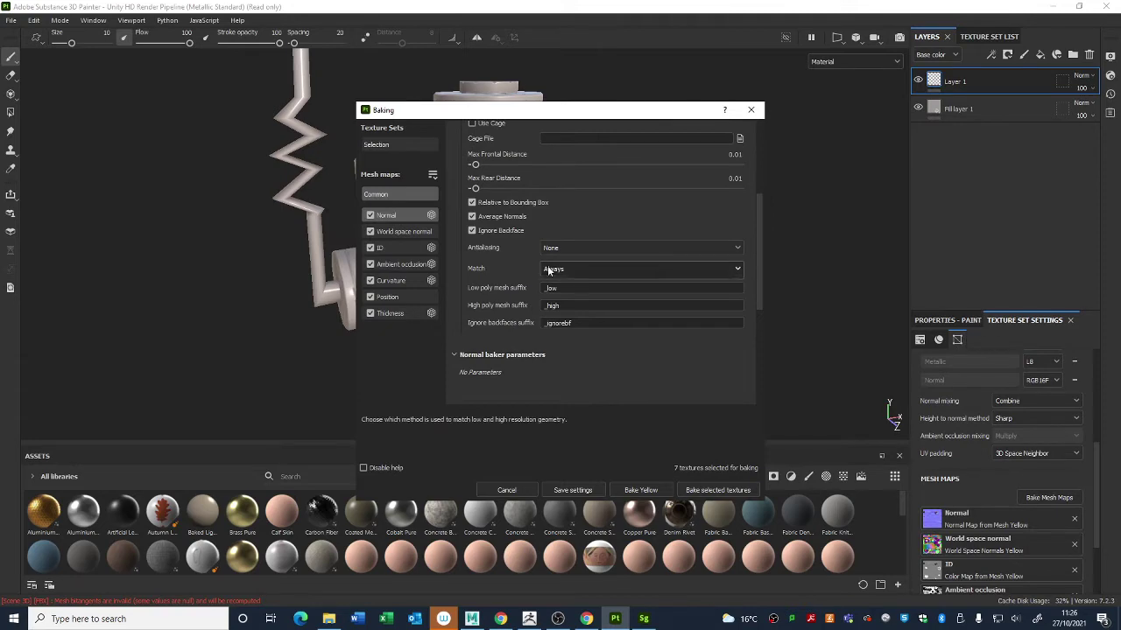
{"action": "left_click", "coordinate": [561, 249]}
{"action": "left_click", "coordinate": [576, 298]}
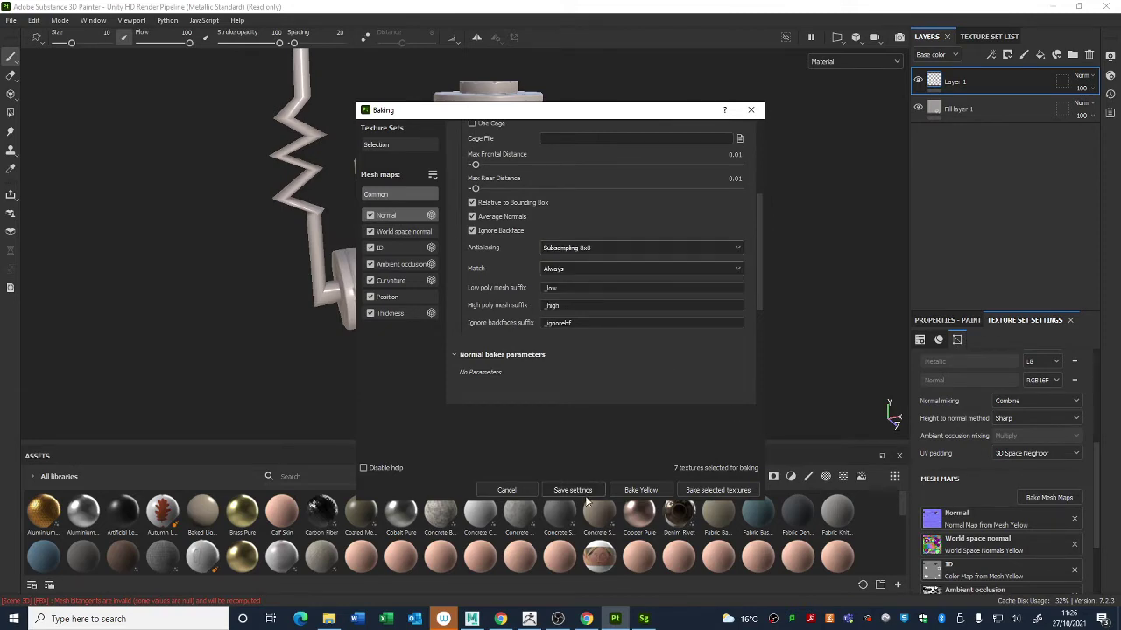
{"action": "left_click", "coordinate": [639, 490]}
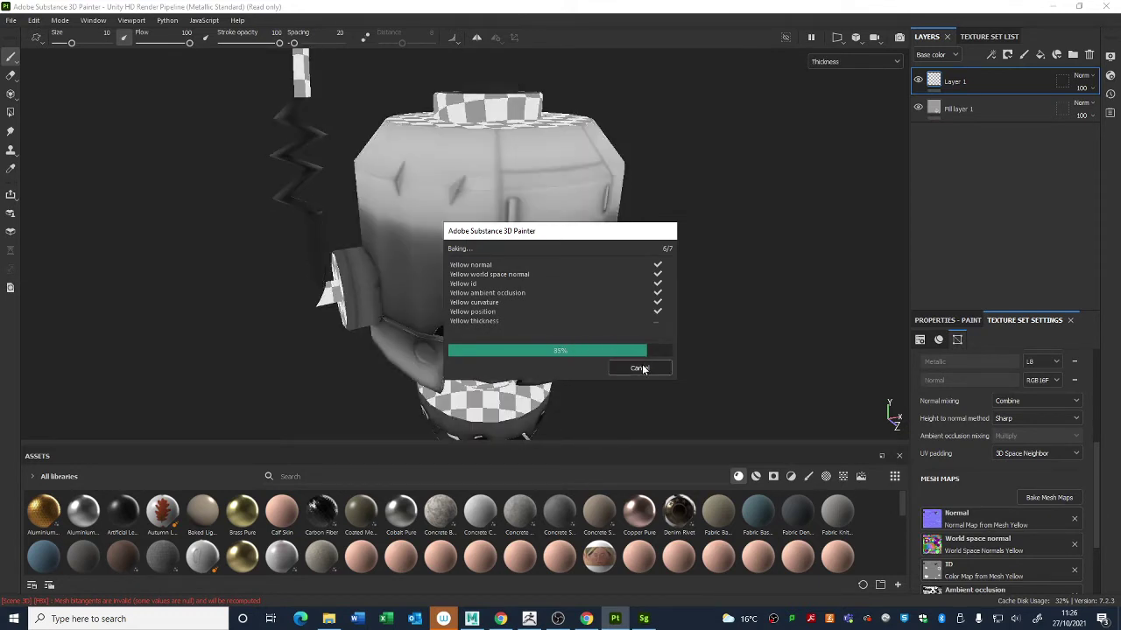
{"action": "left_click", "coordinate": [641, 369]}
{"action": "left_click_drag", "start_coordinate": [641, 368], "coordinate": [602, 382], "text": "alt"}
{"action": "right_click_drag", "start_coordinate": [602, 383], "coordinate": [590, 362], "text": "alt"}
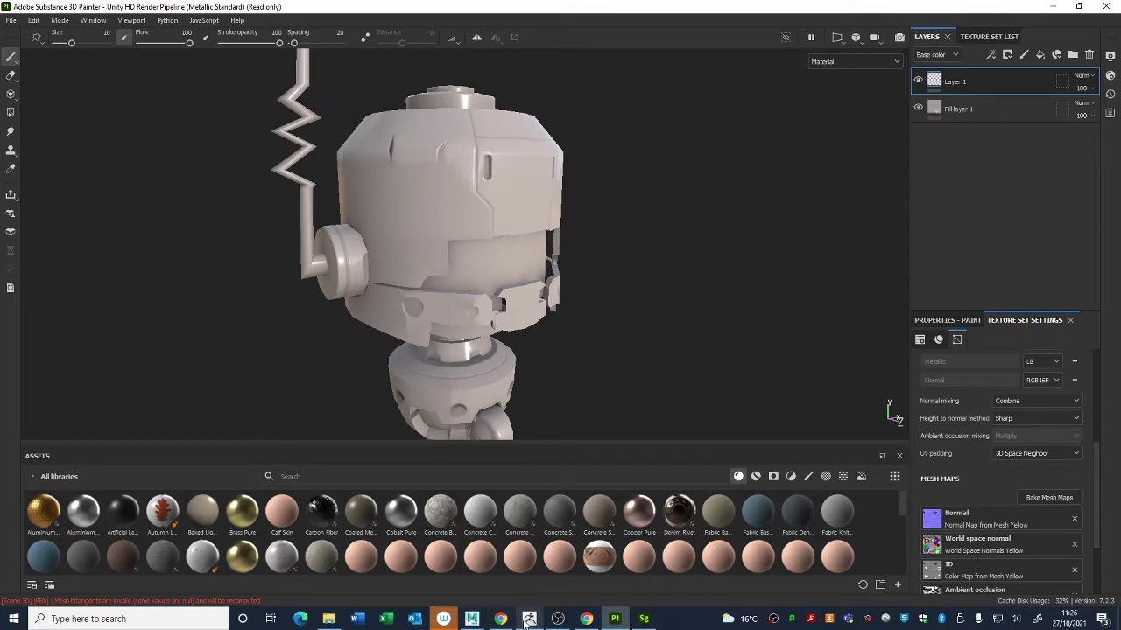
Step: Switch to Maya, frame the HighpolyBooleaned_Bot1 head, and examine its cut-in geometry from several angles before clearing the selection
{"action": "left_click", "coordinate": [472, 619]}
{"action": "left_click", "coordinate": [518, 216]}
{"action": "key", "text": "f"}
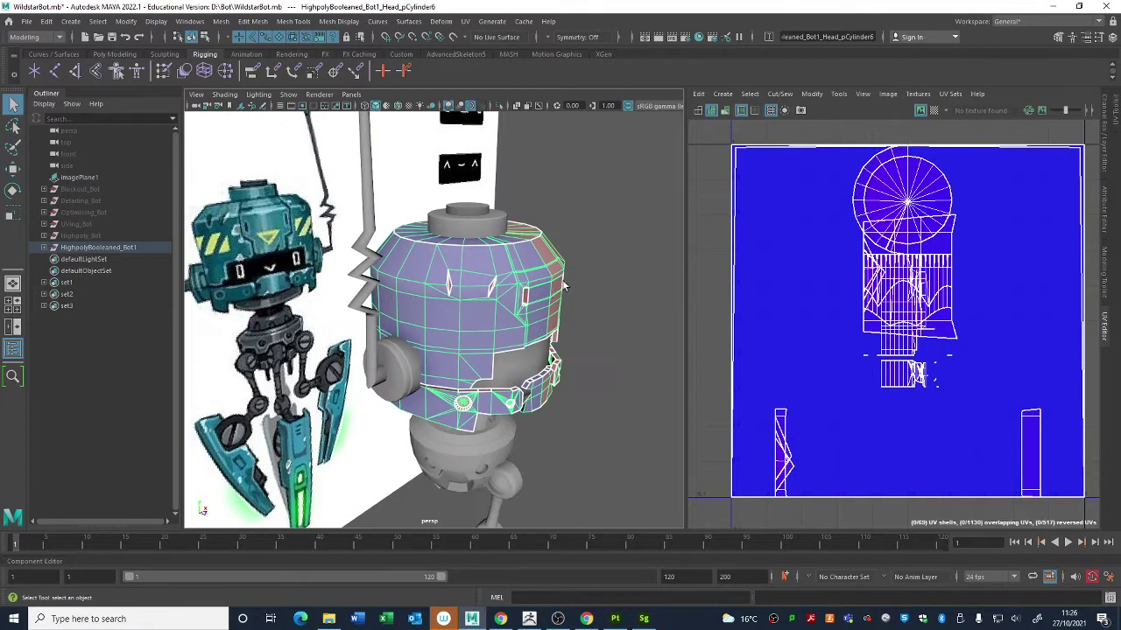
{"action": "scroll", "coordinate": [633, 372], "scroll_direction": "up", "scroll_amount": 5}
{"action": "left_click_drag", "start_coordinate": [634, 372], "coordinate": [540, 336], "text": "alt"}
{"action": "scroll", "coordinate": [563, 328], "scroll_direction": "down", "scroll_amount": 5}
{"action": "left_click", "coordinate": [590, 343]}
{"action": "left_click", "coordinate": [537, 332]}
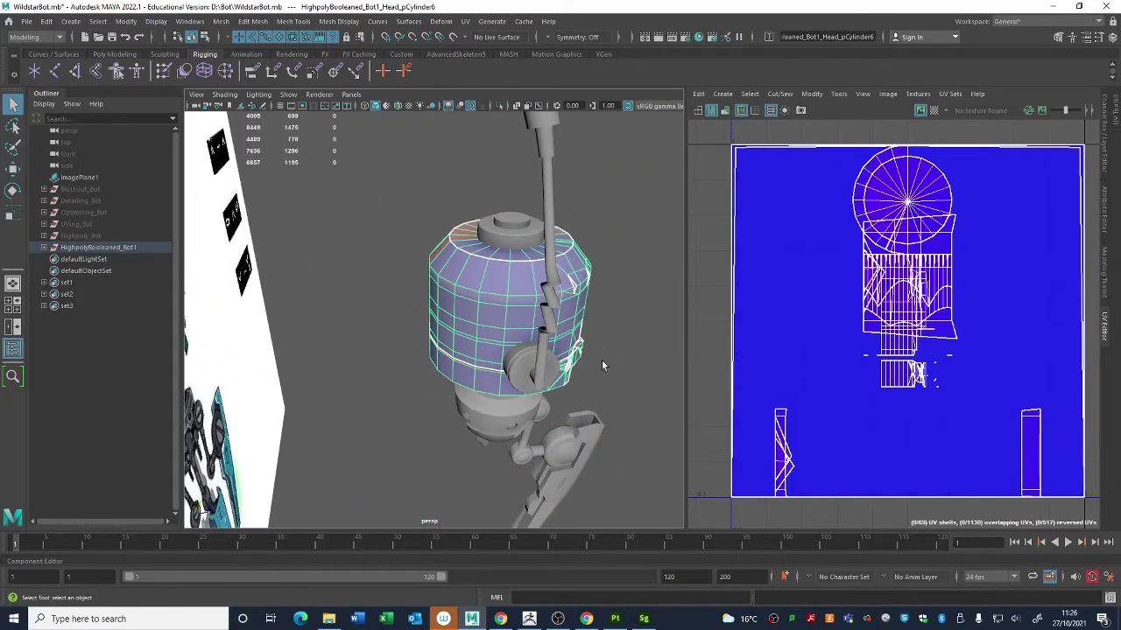
{"action": "left_click_drag", "start_coordinate": [602, 365], "coordinate": [545, 400], "text": "alt"}
{"action": "left_click", "coordinate": [447, 502]}
{"action": "left_click_drag", "start_coordinate": [447, 503], "coordinate": [179, 243]}
{"action": "left_click", "coordinate": [595, 200]}
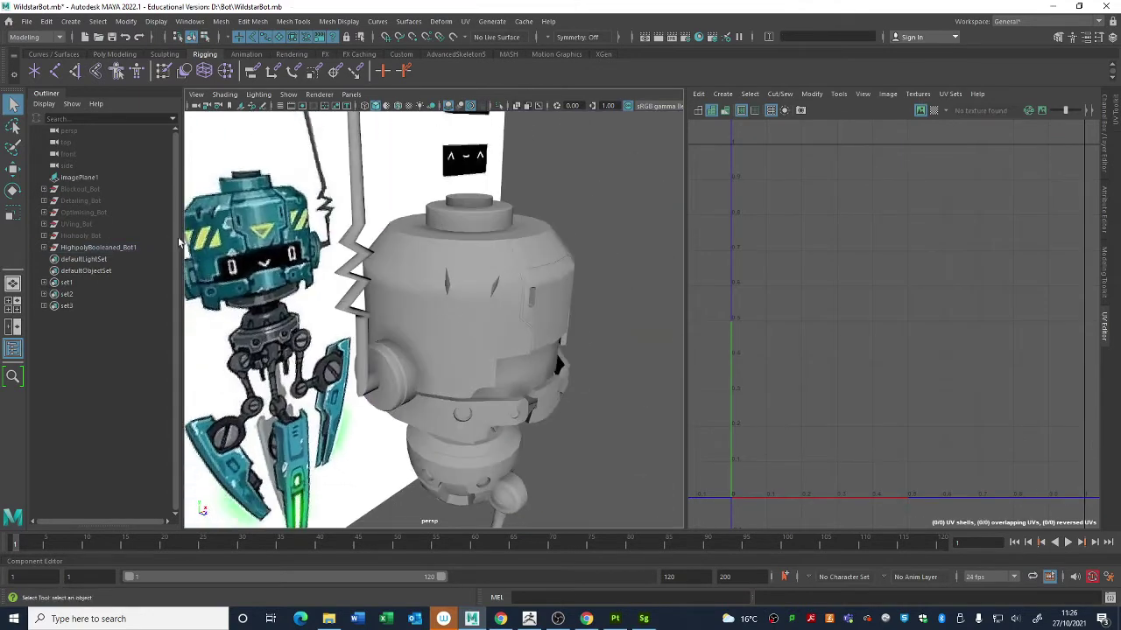
Step: Toggle UVing_Bot's visibility to compare it with HighpolyBooleaned_Bot1, and examine the recessed slot and cut-ins on the high-poly head
{"action": "left_click", "coordinate": [104, 226]}
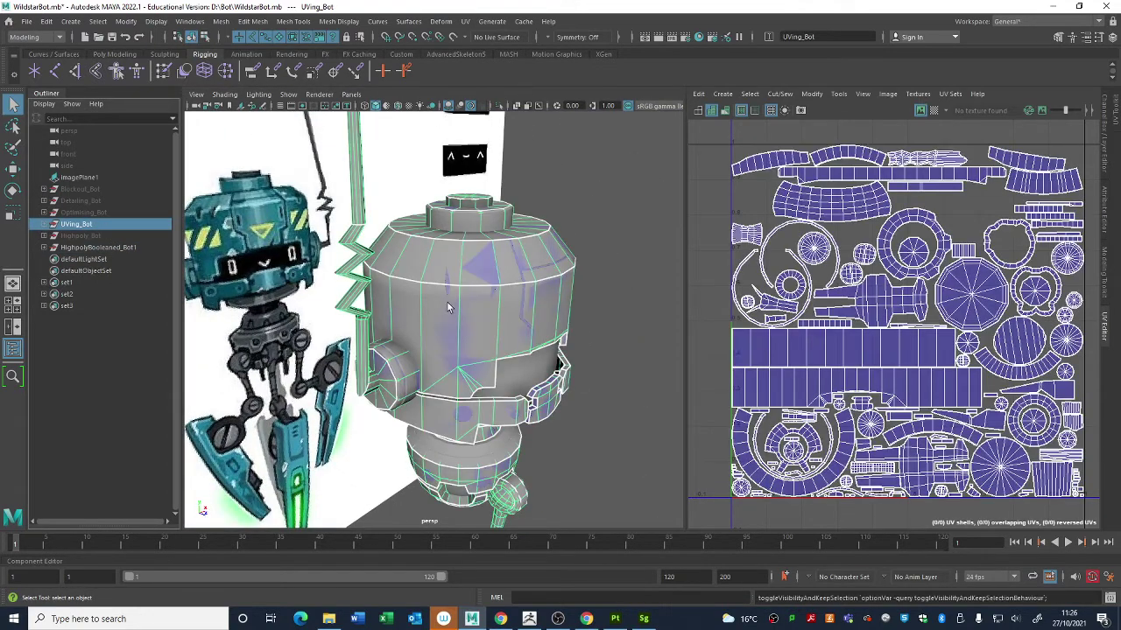
{"action": "left_click_drag", "start_coordinate": [446, 306], "coordinate": [605, 190], "text": "alt"}
{"action": "key", "text": "h"}
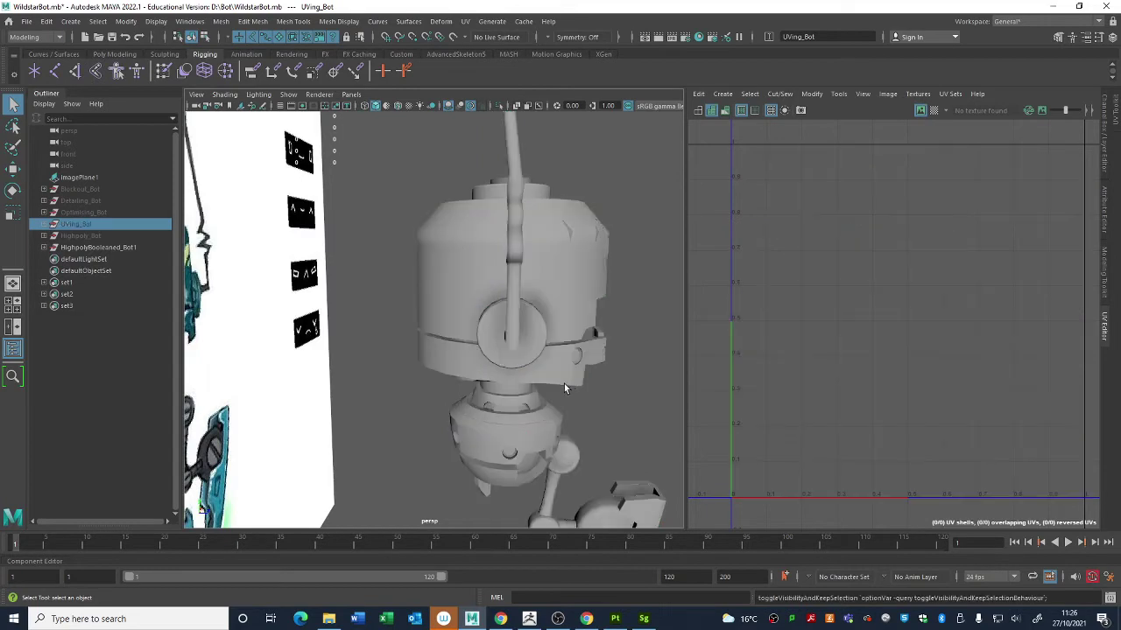
{"action": "key", "text": "h"}
{"action": "key", "text": "h"}
{"action": "left_click_drag", "start_coordinate": [560, 382], "coordinate": [516, 344], "text": "alt"}
{"action": "scroll", "coordinate": [526, 367], "scroll_direction": "up", "scroll_amount": 10}
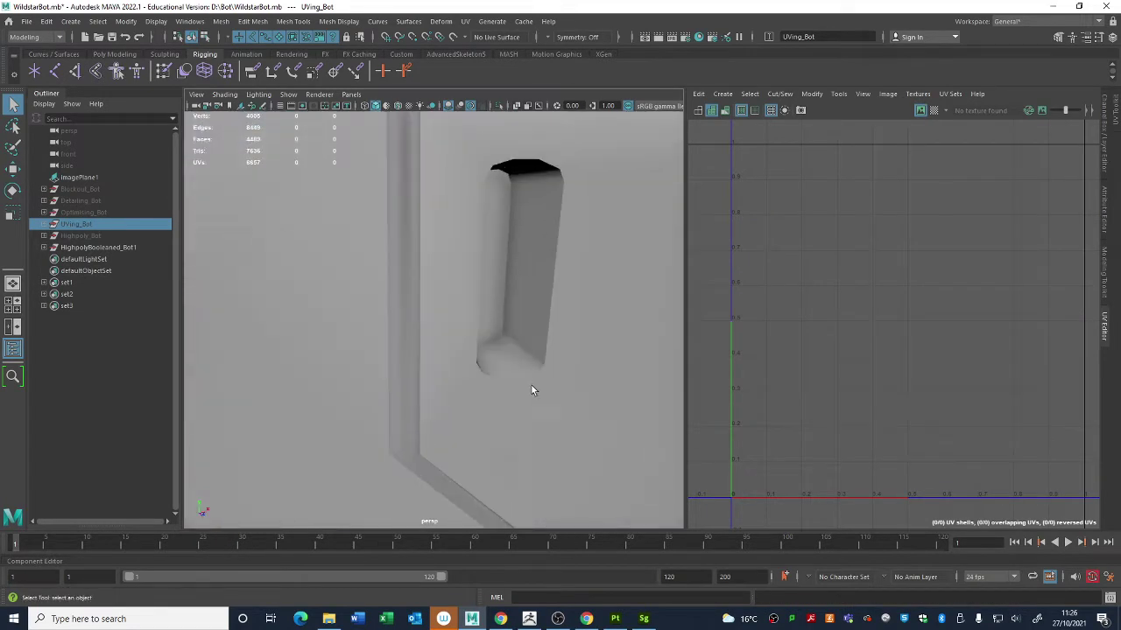
{"action": "mouse_move", "coordinate": [532, 385]}
{"action": "left_mouse_down", "text": "alt"}
{"action": "mouse_move", "coordinate": [507, 365]}
{"action": "mouse_move", "coordinate": [528, 370]}
{"action": "left_mouse_up", "text": "alt"}
{"action": "scroll", "coordinate": [528, 371], "scroll_direction": "down", "scroll_amount": 10}
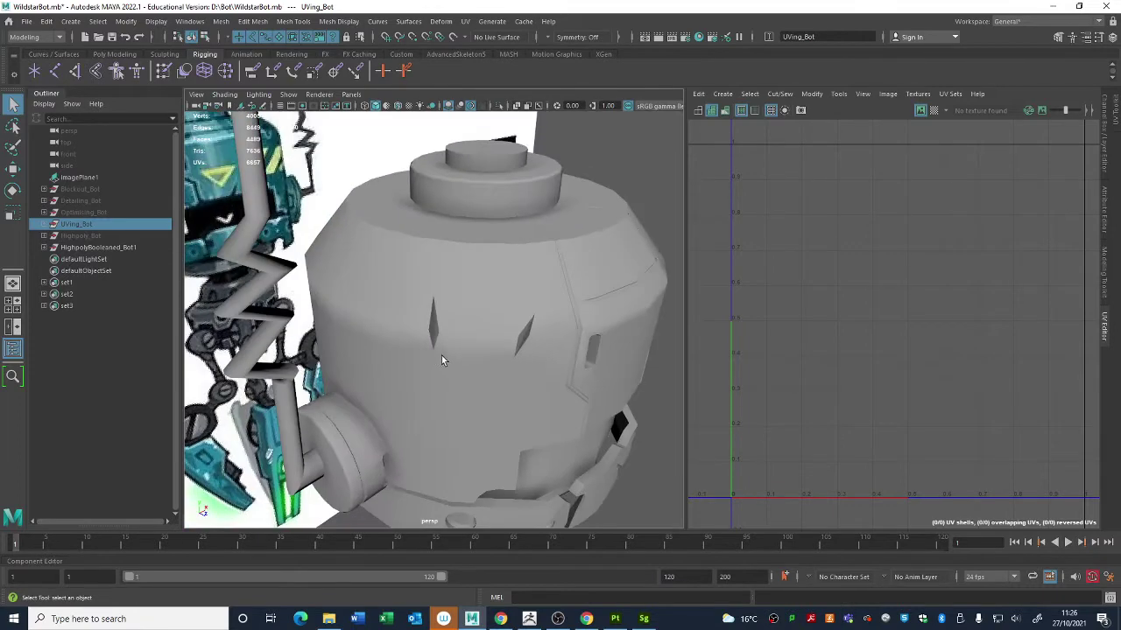
{"action": "left_click_drag", "start_coordinate": [440, 358], "coordinate": [455, 350], "text": "alt"}
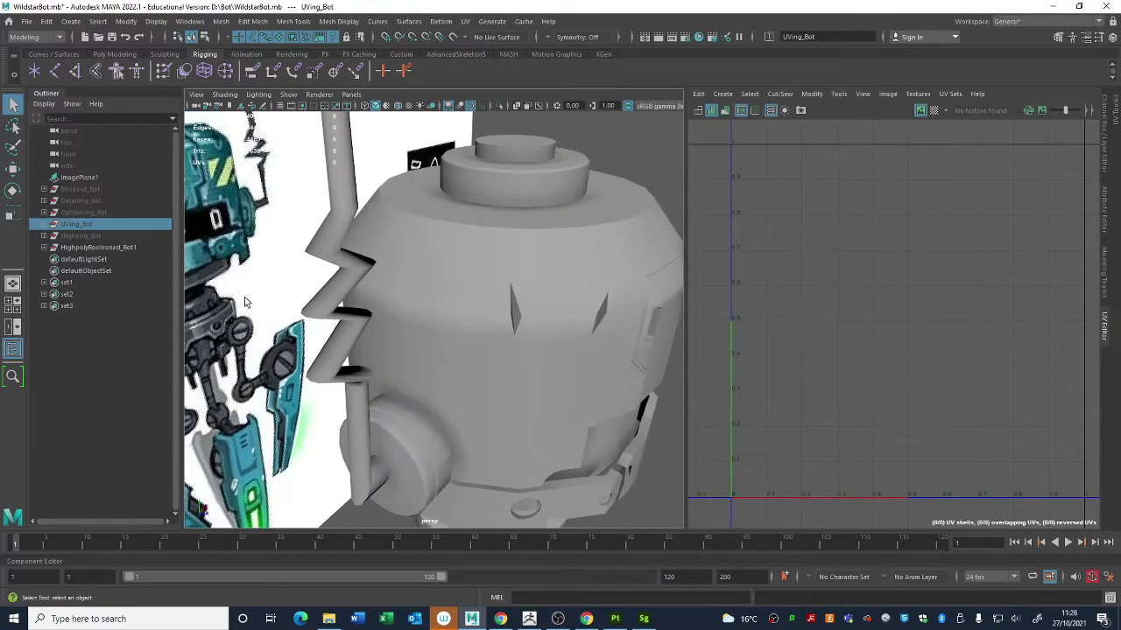
Step: Hide the HighpolyBooleaned_Bot1 group and show the UVing_Bot group in its place
{"action": "left_click", "coordinate": [98, 247]}
{"action": "key", "text": "h"}
{"action": "left_click", "coordinate": [88, 224]}
{"action": "key", "text": "h"}
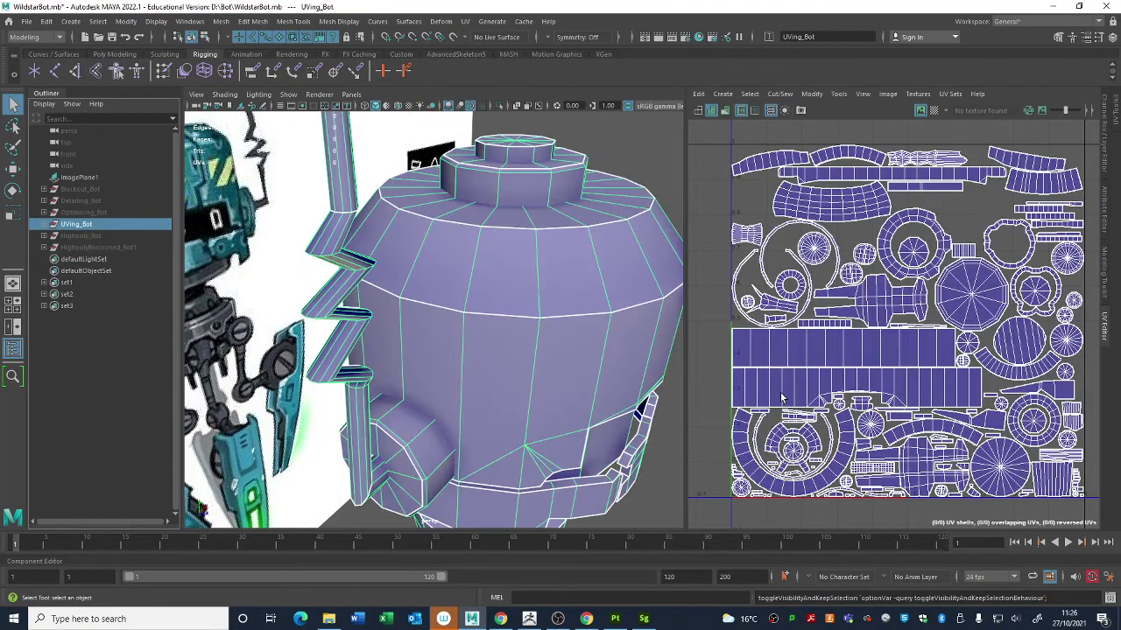
{"action": "scroll", "coordinate": [561, 338], "scroll_direction": "down", "scroll_amount": 5}
{"action": "left_click_drag", "start_coordinate": [560, 339], "coordinate": [531, 293], "text": "alt"}
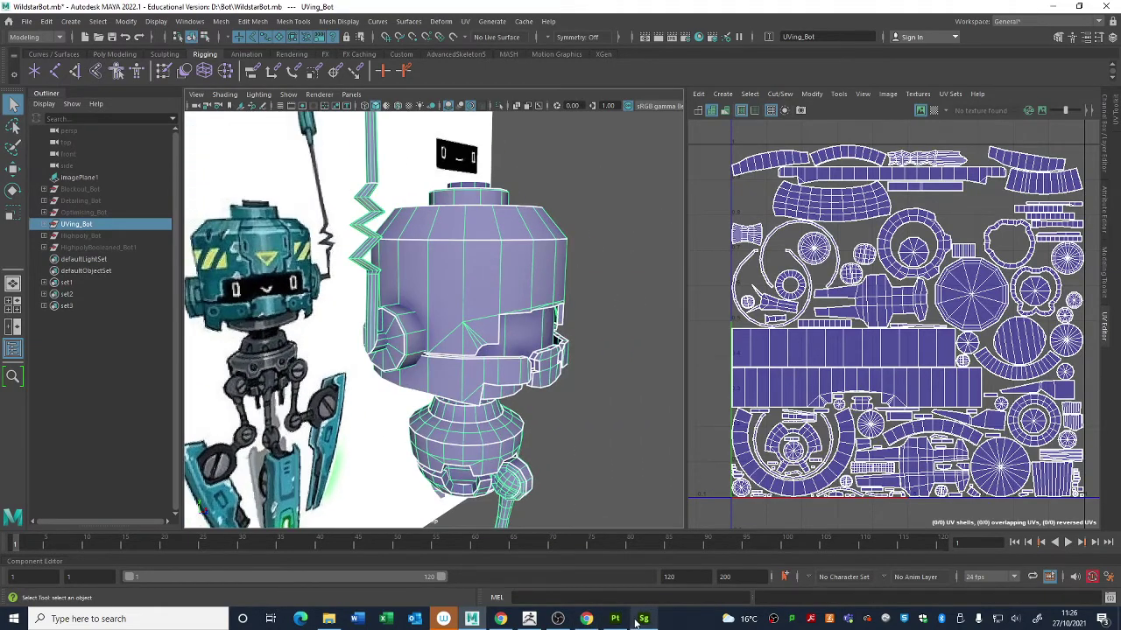
Step: Switch to Substance 3D Painter and examine the baked details across the robot's head, antenna and leg
{"action": "left_click", "coordinate": [644, 619]}
{"action": "left_click", "coordinate": [615, 619]}
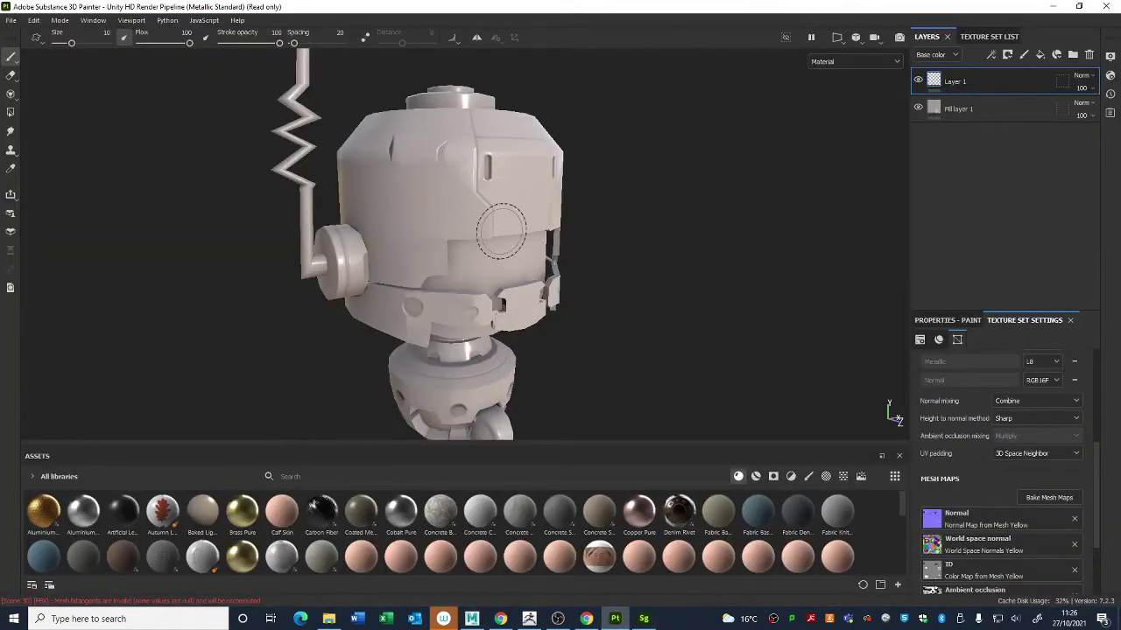
{"action": "right_click_drag", "start_coordinate": [552, 205], "coordinate": [586, 272], "text": "alt"}
{"action": "scroll", "coordinate": [1040, 504], "scroll_direction": "down", "scroll_amount": 3}
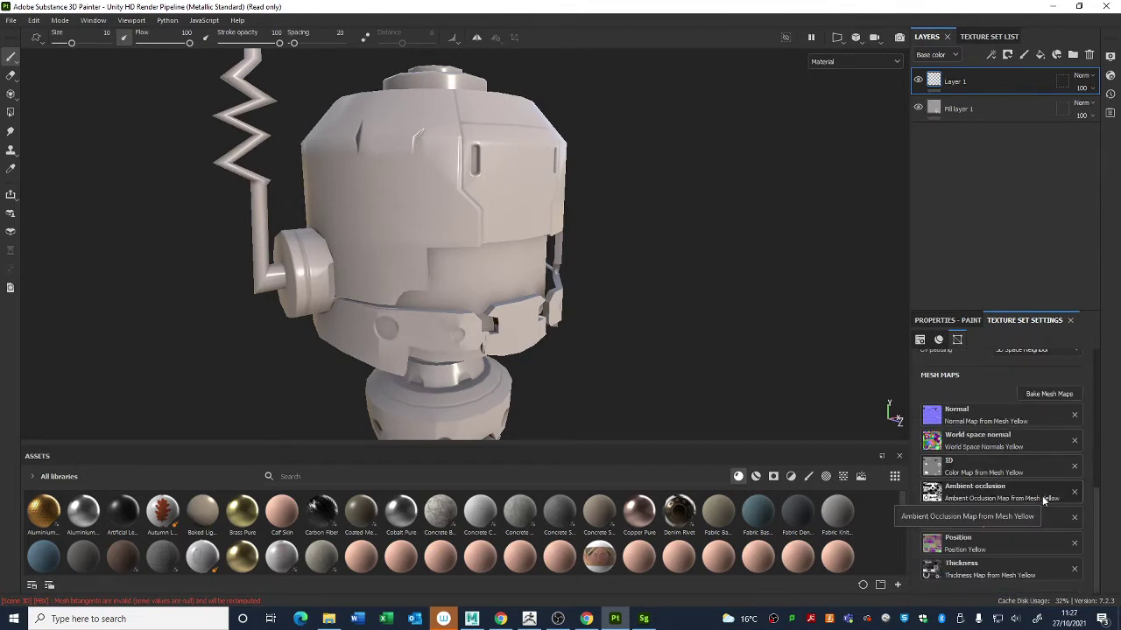
{"action": "right_click_drag", "start_coordinate": [624, 273], "coordinate": [300, 196], "text": "alt"}
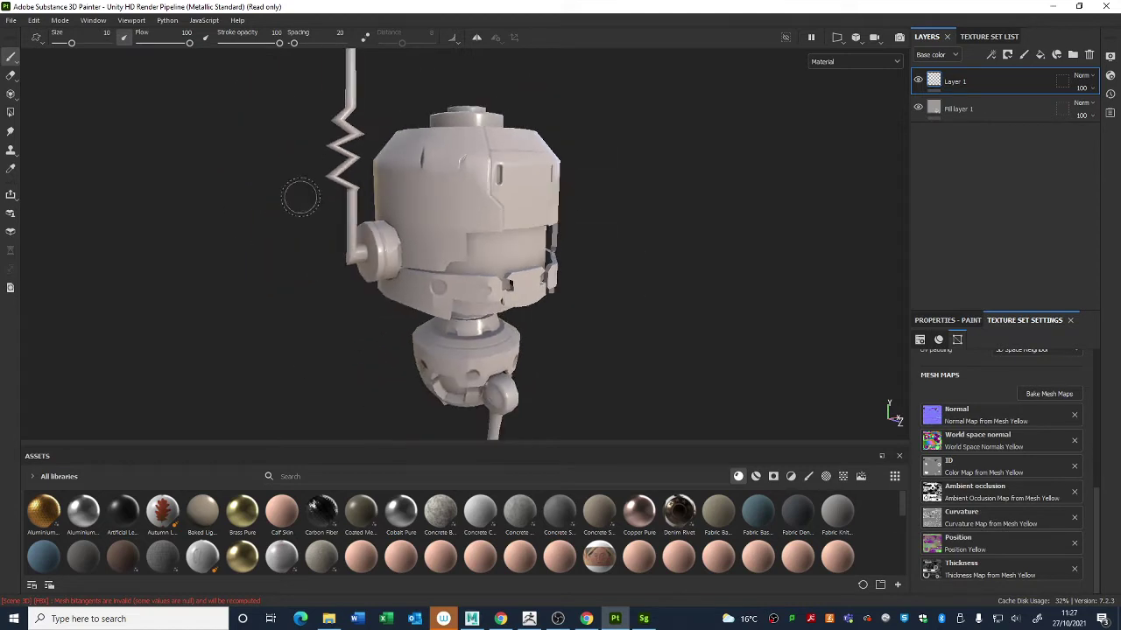
{"action": "left_click_drag", "start_coordinate": [411, 223], "coordinate": [561, 180], "text": "alt"}
{"action": "middle_click_drag", "start_coordinate": [548, 218], "coordinate": [538, 241], "text": "alt"}
{"action": "left_click_drag", "start_coordinate": [539, 240], "coordinate": [582, 220], "text": "alt"}
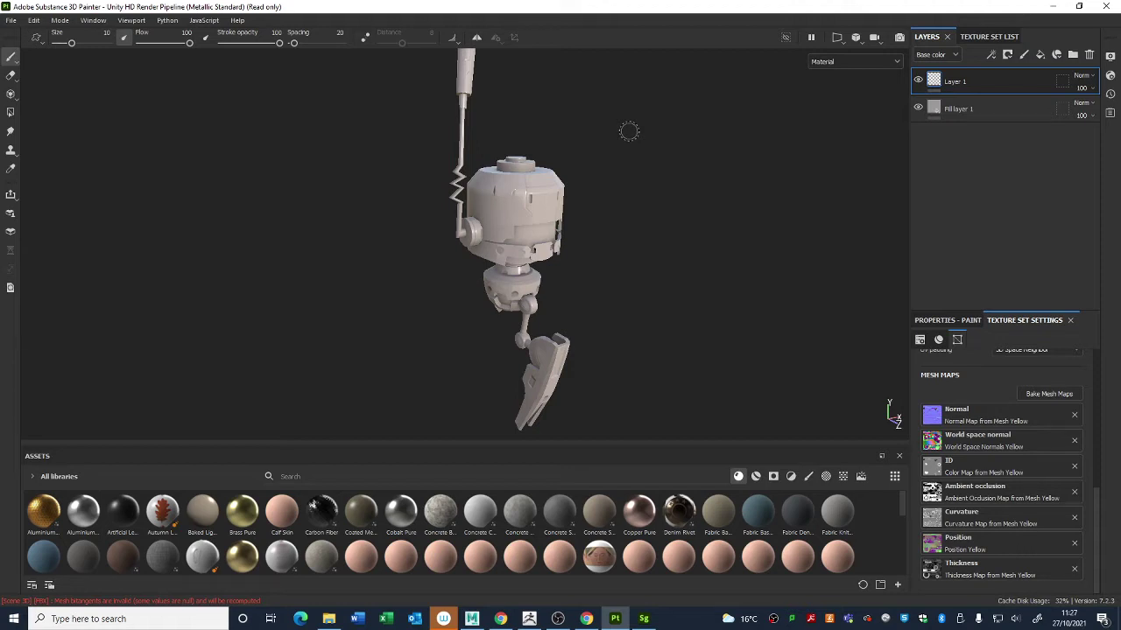
Step: Inspect the baked panel lines, slots and lower band of the robot's head up close
{"action": "right_click_drag", "start_coordinate": [481, 107], "coordinate": [756, 269], "text": "alt"}
{"action": "right_click_drag", "start_coordinate": [525, 210], "coordinate": [879, 394], "text": "alt"}
{"action": "left_click_drag", "start_coordinate": [690, 308], "coordinate": [680, 305], "text": "alt"}
{"action": "middle_click_drag", "start_coordinate": [680, 305], "coordinate": [606, 241], "text": "alt"}
{"action": "left_click_drag", "start_coordinate": [560, 275], "coordinate": [625, 318], "text": "alt"}
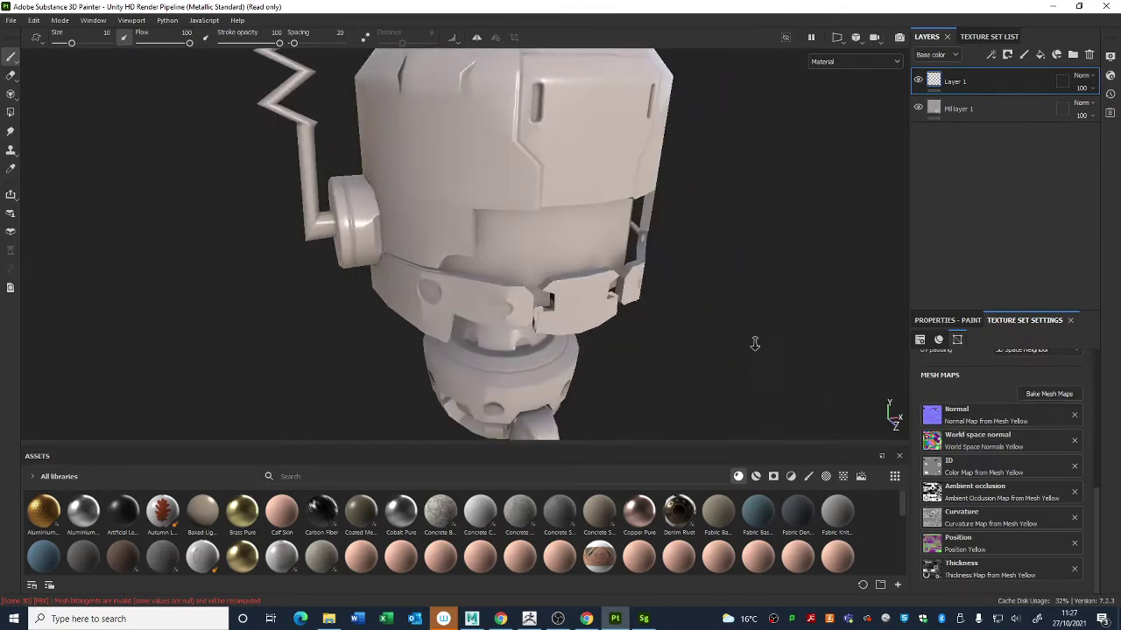
{"action": "right_click_drag", "start_coordinate": [754, 343], "coordinate": [548, 272], "text": "alt"}
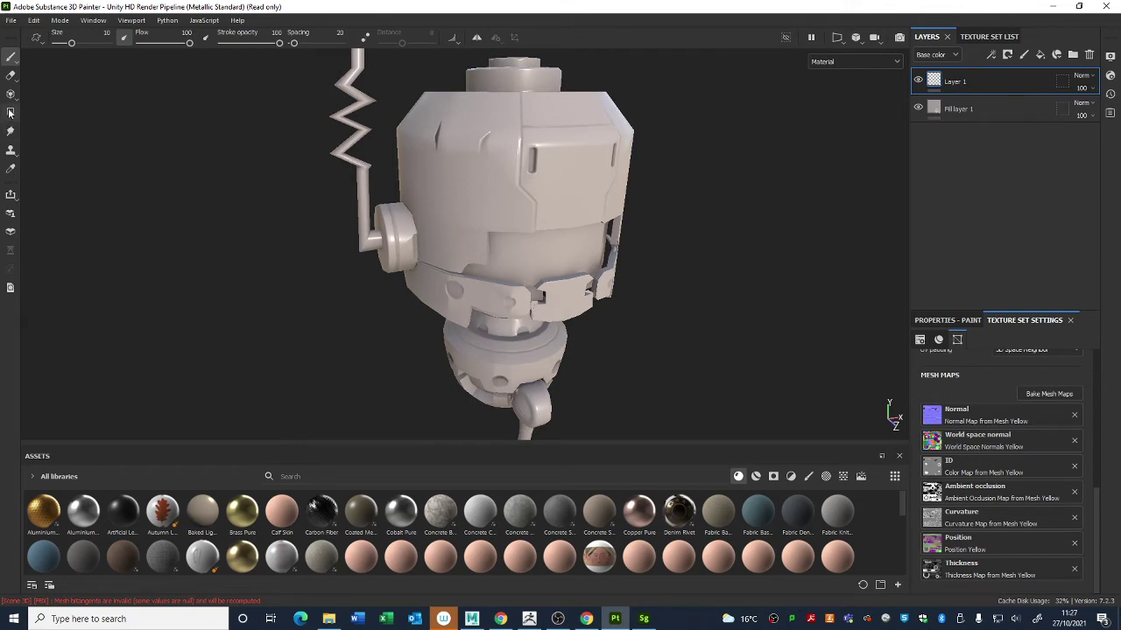
Step: Activate the Polygon Fill tool and compare the low-poly wireframe with the baked details on the head and neck
{"action": "left_click", "coordinate": [11, 112]}
{"action": "right_click_drag", "start_coordinate": [420, 178], "coordinate": [568, 289], "text": "alt"}
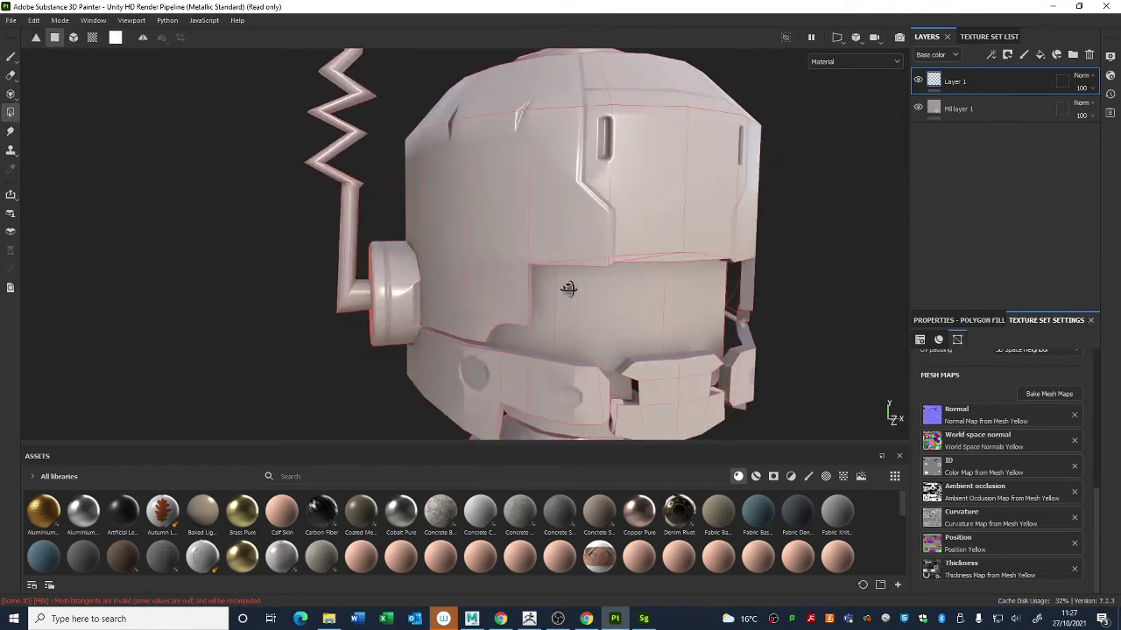
{"action": "middle_click_drag", "start_coordinate": [646, 198], "coordinate": [580, 303], "text": "alt"}
{"action": "left_click_drag", "start_coordinate": [580, 303], "coordinate": [583, 245], "text": "alt"}
{"action": "scroll", "coordinate": [490, 245], "scroll_direction": "up", "scroll_amount": 5}
{"action": "right_click_drag", "start_coordinate": [583, 245], "coordinate": [272, 252], "text": "alt"}
{"action": "middle_click_drag", "start_coordinate": [482, 338], "coordinate": [492, 91], "text": "alt"}
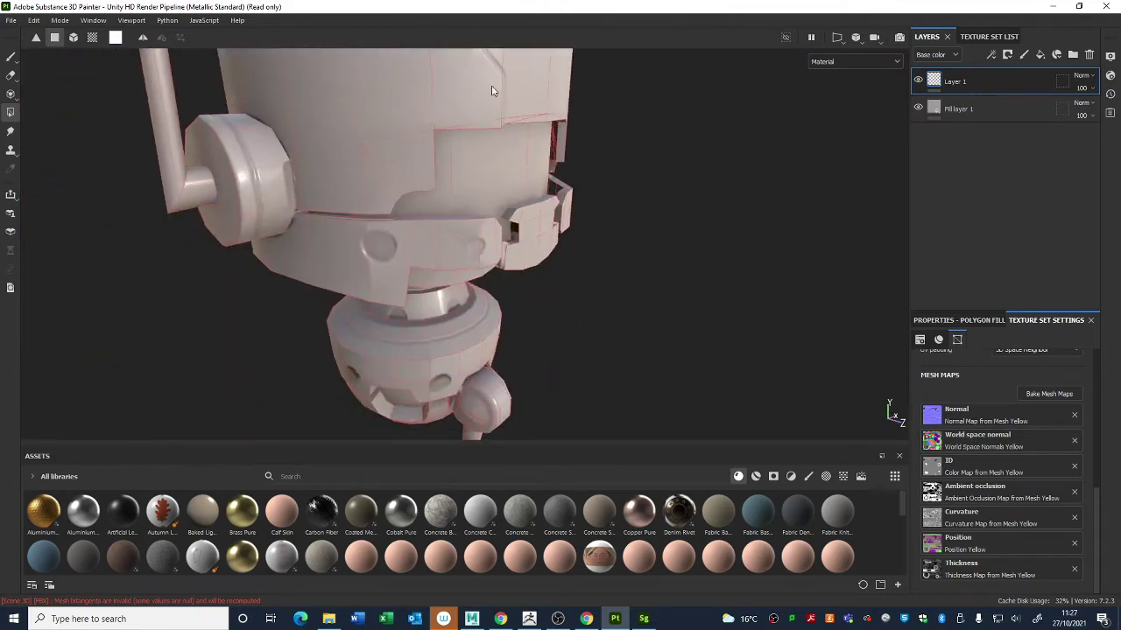
Step: Examine the wireframe of the whole robot from several angles and return to the Paint brush
{"action": "left_click_drag", "start_coordinate": [492, 91], "coordinate": [550, 185], "text": "alt"}
{"action": "right_click_drag", "start_coordinate": [551, 185], "coordinate": [455, 356], "text": "alt"}
{"action": "left_click_drag", "start_coordinate": [455, 355], "coordinate": [616, 321], "text": "alt"}
{"action": "left_click_drag", "start_coordinate": [577, 268], "coordinate": [684, 312], "text": "alt"}
{"action": "mouse_move", "coordinate": [746, 361]}
{"action": "left_mouse_down", "text": "alt"}
{"action": "mouse_move", "coordinate": [513, 332]}
{"action": "mouse_move", "coordinate": [745, 371]}
{"action": "mouse_move", "coordinate": [698, 372]}
{"action": "mouse_move", "coordinate": [745, 379]}
{"action": "mouse_move", "coordinate": [682, 380]}
{"action": "mouse_move", "coordinate": [781, 391]}
{"action": "left_mouse_up", "text": "alt"}
{"action": "mouse_move", "coordinate": [781, 391]}
{"action": "right_mouse_down", "text": "shift"}
{"action": "mouse_move", "coordinate": [871, 398]}
{"action": "mouse_move", "coordinate": [786, 402]}
{"action": "right_mouse_up", "text": "shift"}
{"action": "left_click_drag", "start_coordinate": [786, 403], "coordinate": [648, 311], "text": "alt"}
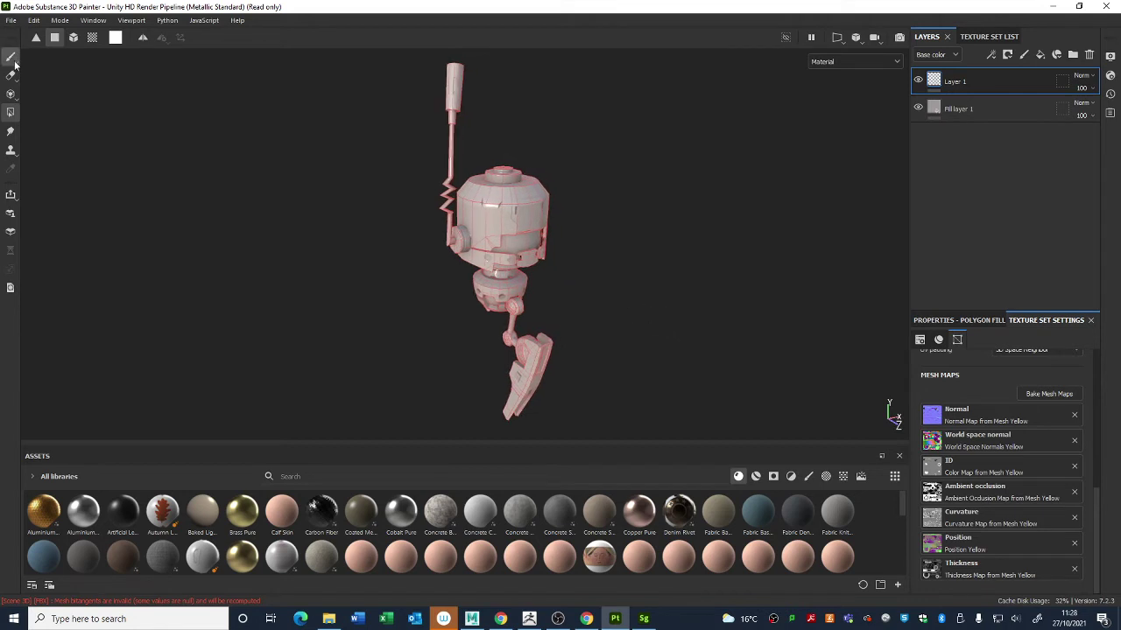
{"action": "left_click", "coordinate": [11, 57]}
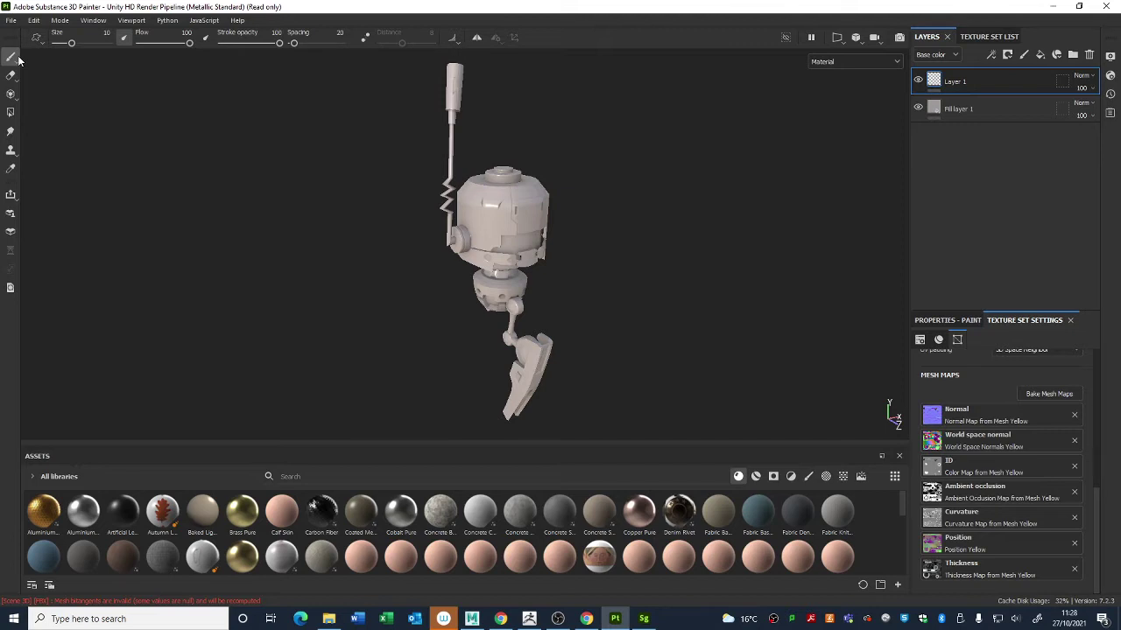
Step: Toggle the visibility of Fill layer 1 and the Yellow texture set off and back on
{"action": "right_click_drag", "start_coordinate": [748, 312], "coordinate": [716, 267], "text": "alt"}
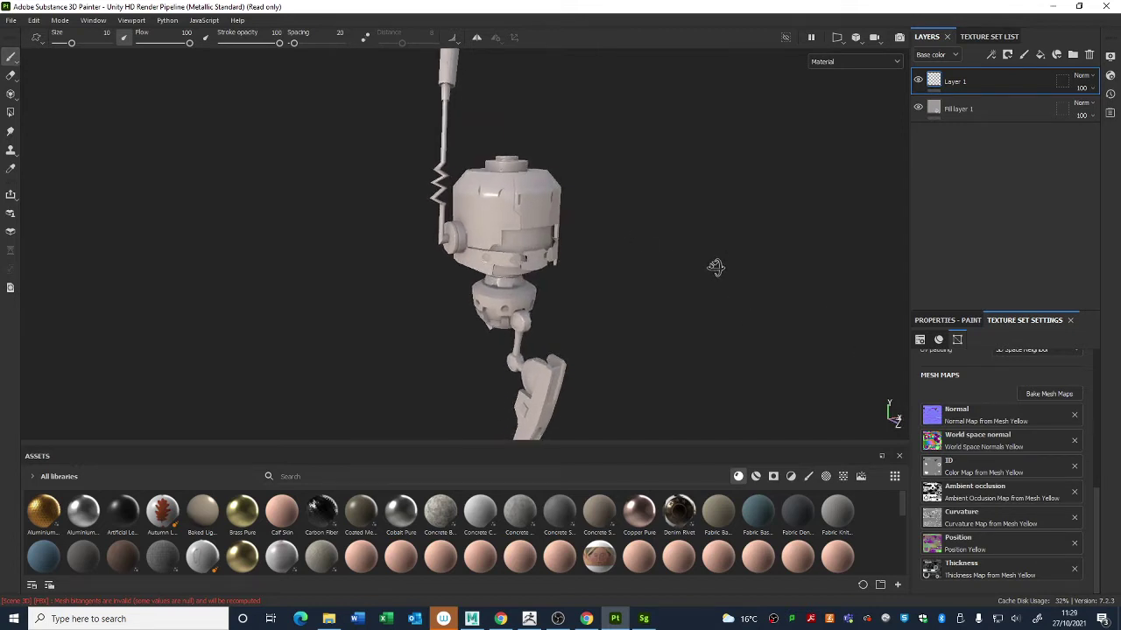
{"action": "left_click_drag", "start_coordinate": [715, 267], "coordinate": [715, 325], "text": "alt"}
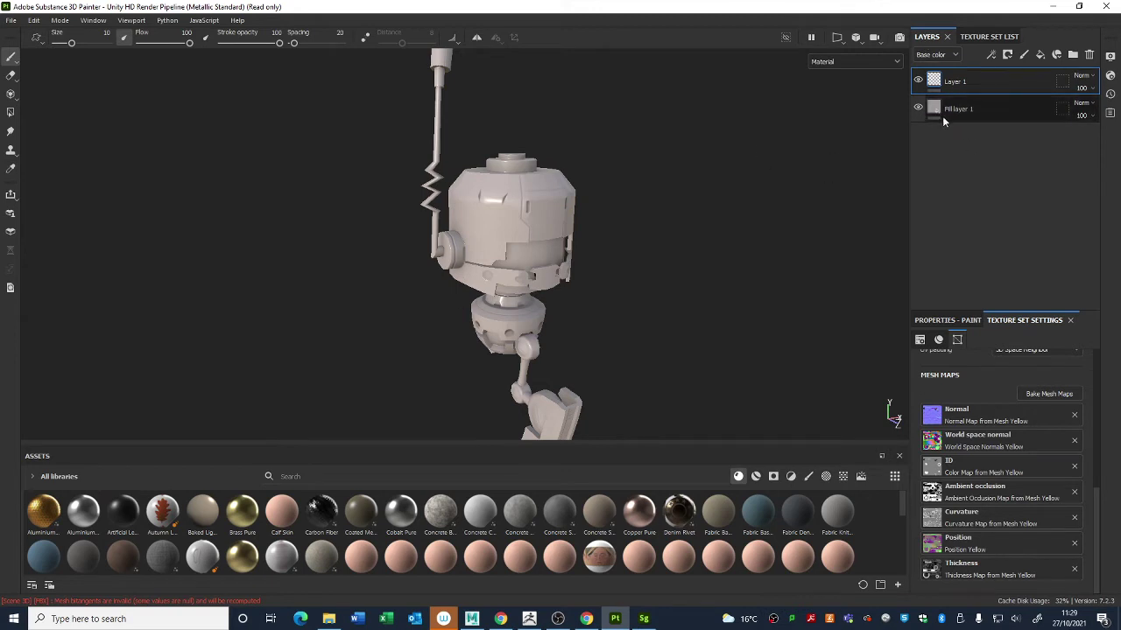
{"action": "double_click", "coordinate": [918, 109]}
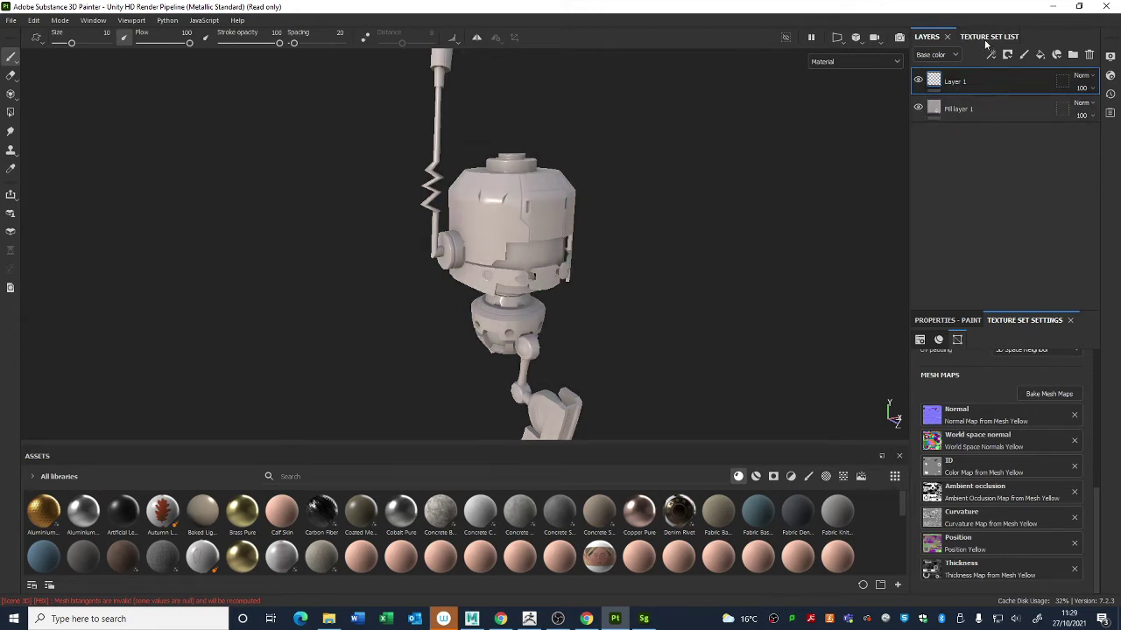
{"action": "left_click", "coordinate": [979, 38]}
{"action": "left_click", "coordinate": [920, 70]}
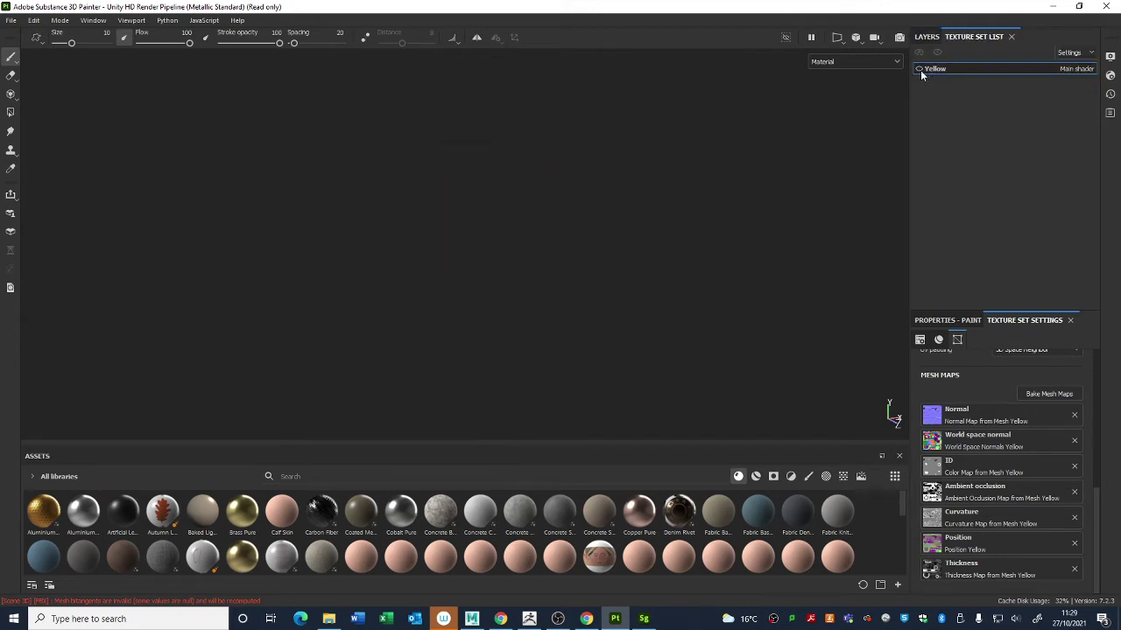
{"action": "left_click", "coordinate": [920, 70]}
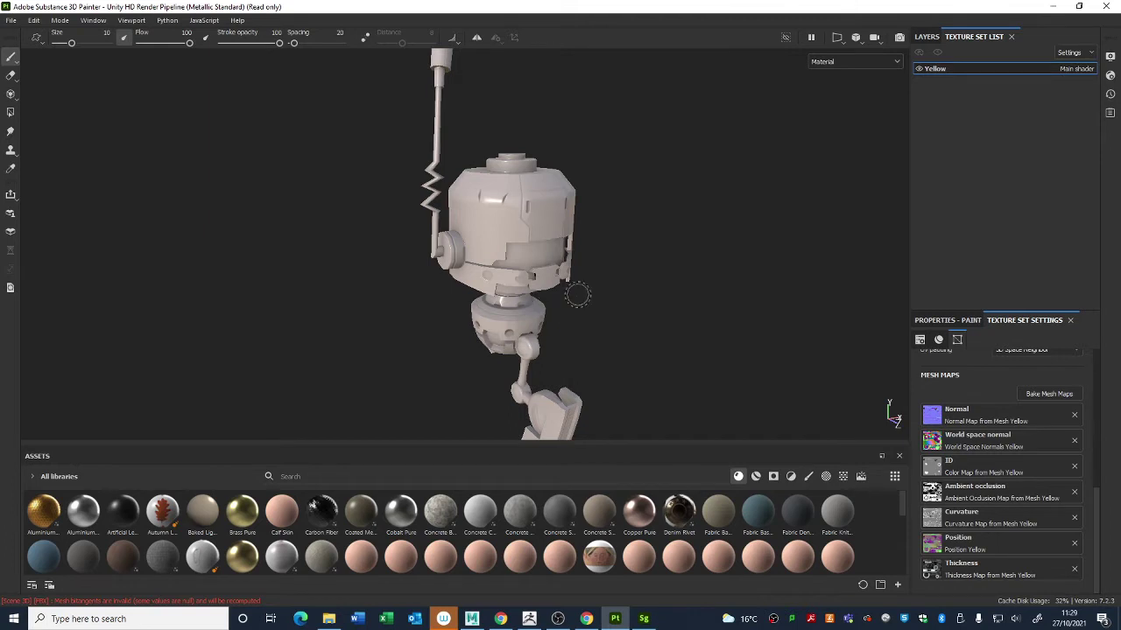
{"action": "left_click", "coordinate": [919, 71]}
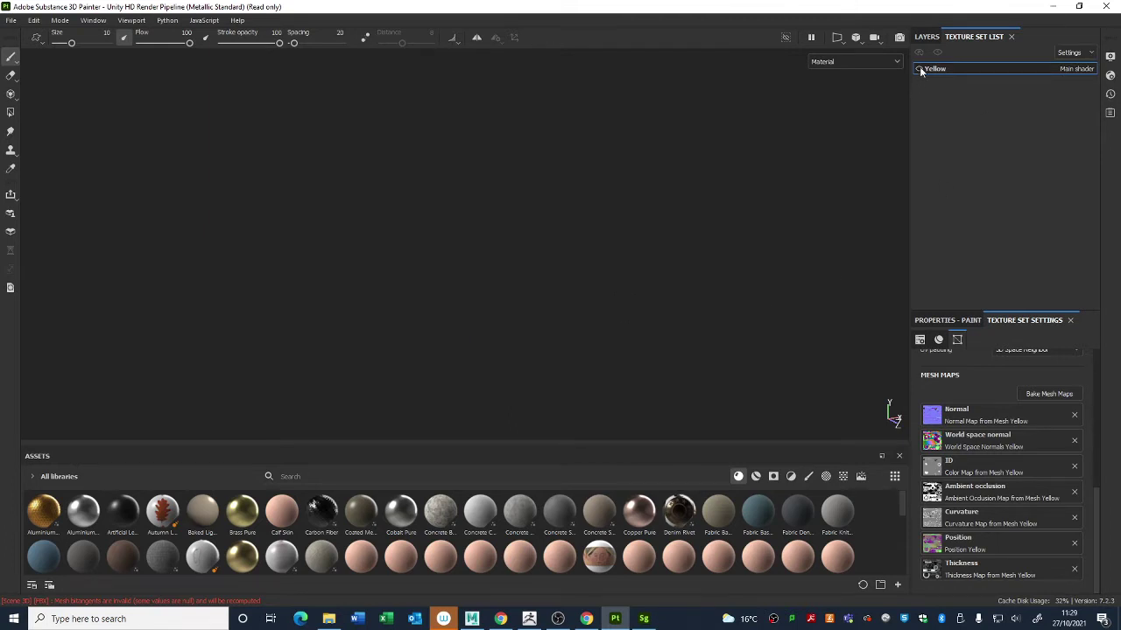
{"action": "left_click", "coordinate": [919, 70]}
Step: Return to the layer stack and review the Paint brush properties and the Yellow texture set's size, channels and mesh maps
{"action": "left_click", "coordinate": [926, 37]}
{"action": "left_click", "coordinate": [963, 324]}
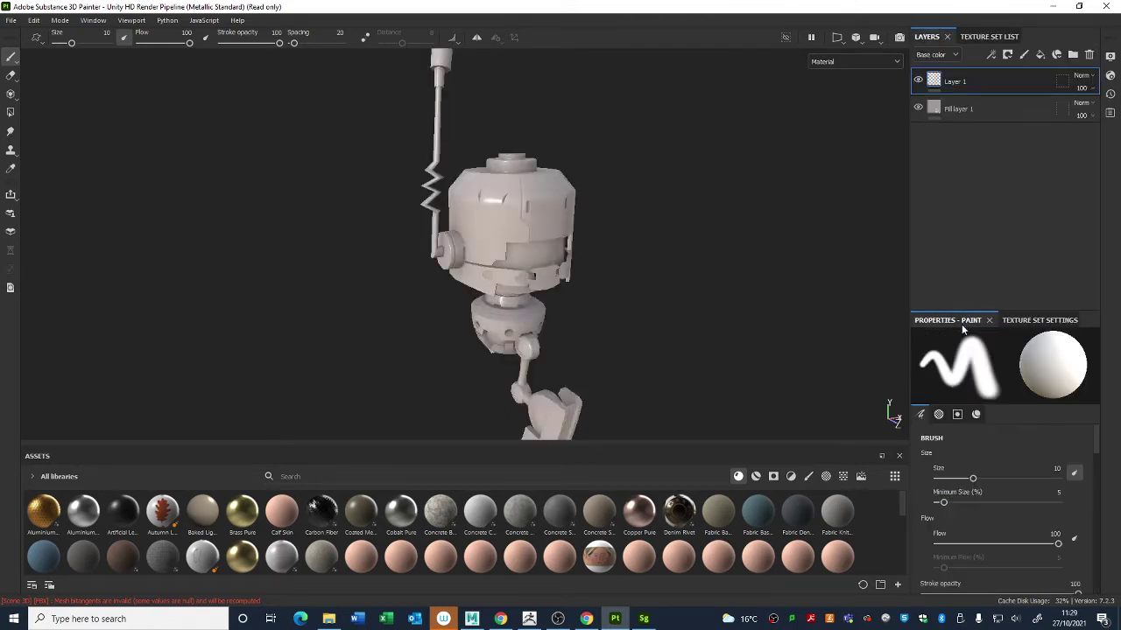
{"action": "scroll", "coordinate": [969, 550], "scroll_direction": "down", "scroll_amount": 5}
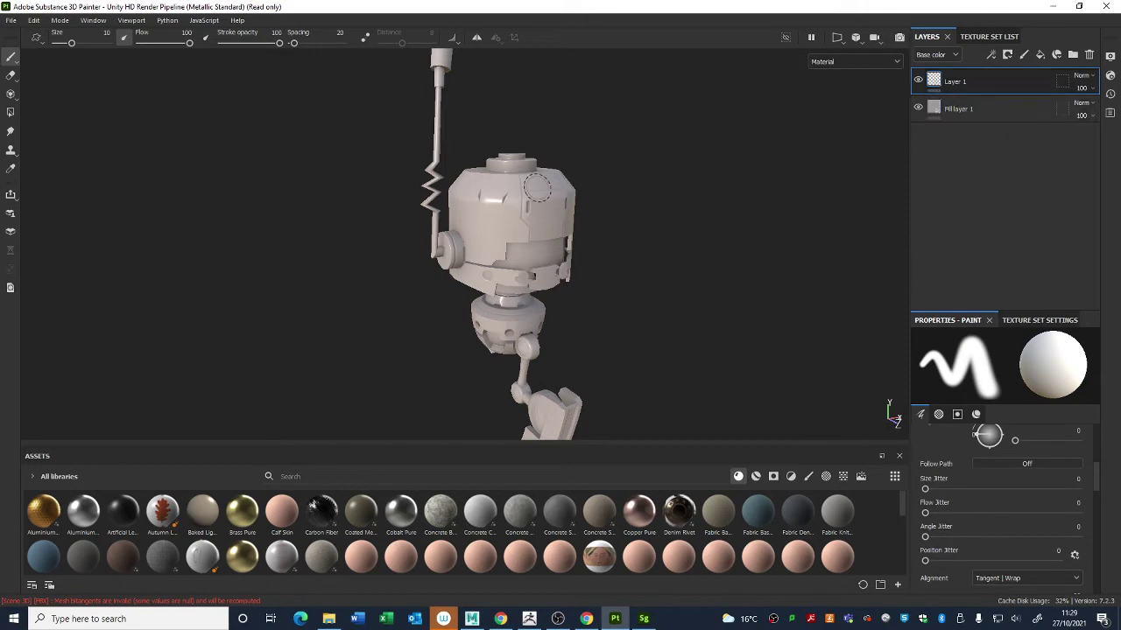
{"action": "scroll", "coordinate": [996, 487], "scroll_direction": "down", "scroll_amount": 5}
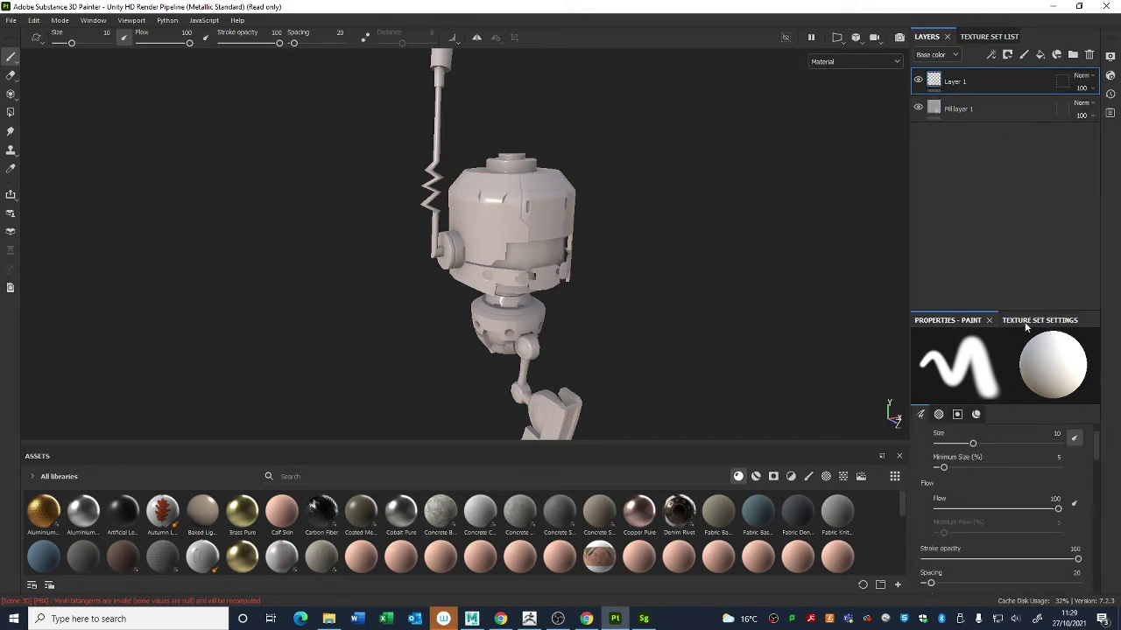
{"action": "scroll", "coordinate": [980, 490], "scroll_direction": "up", "scroll_amount": 4}
{"action": "scroll", "coordinate": [996, 464], "scroll_direction": "down", "scroll_amount": 4}
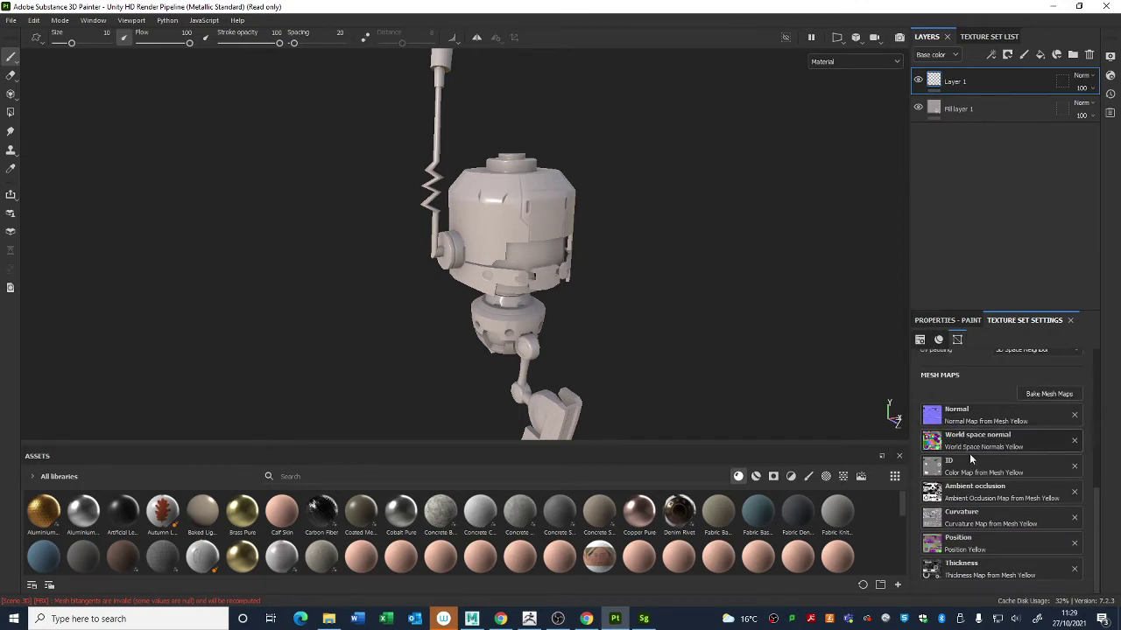
{"action": "scroll", "coordinate": [1006, 508], "scroll_direction": "up", "scroll_amount": 5}
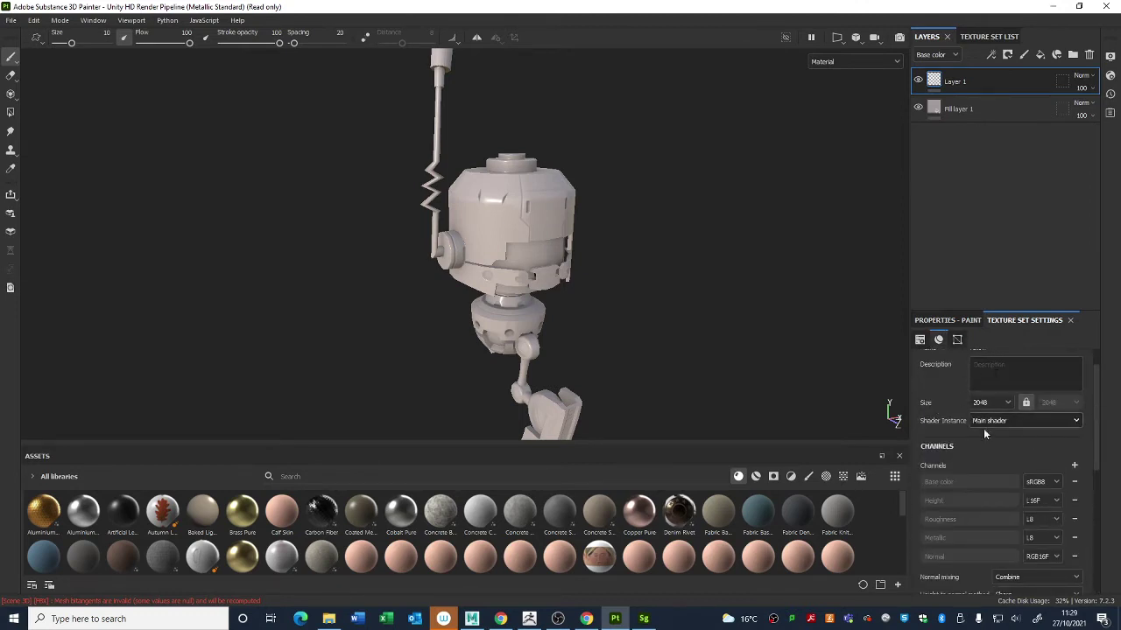
{"action": "scroll", "coordinate": [1007, 437], "scroll_direction": "down", "scroll_amount": 5}
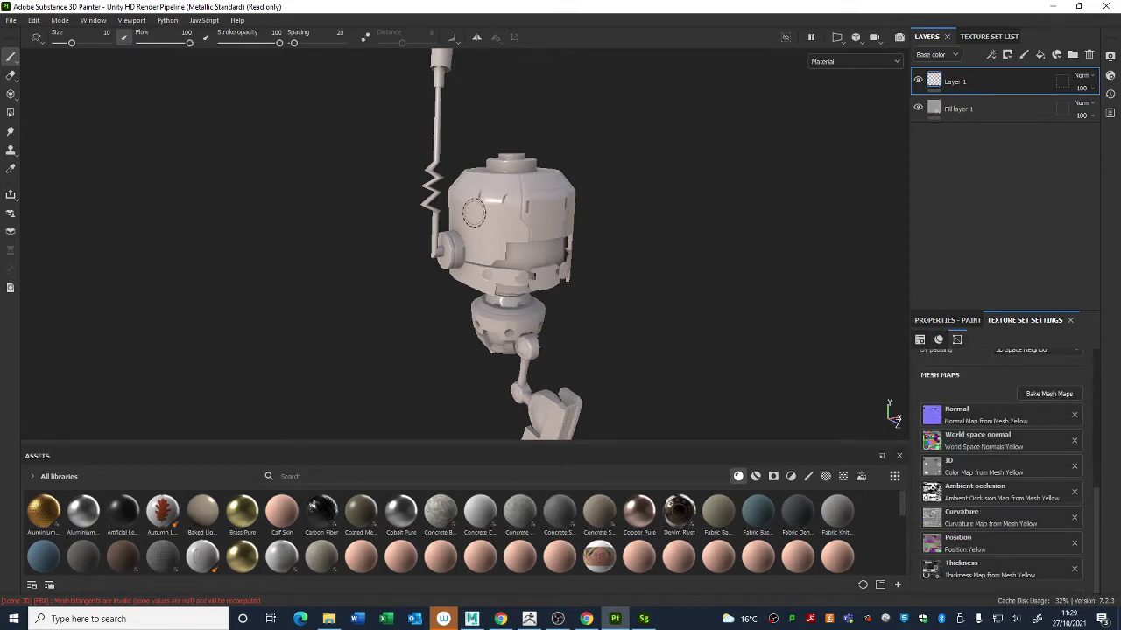
{"action": "scroll", "coordinate": [1059, 498], "scroll_direction": "up", "scroll_amount": 5}
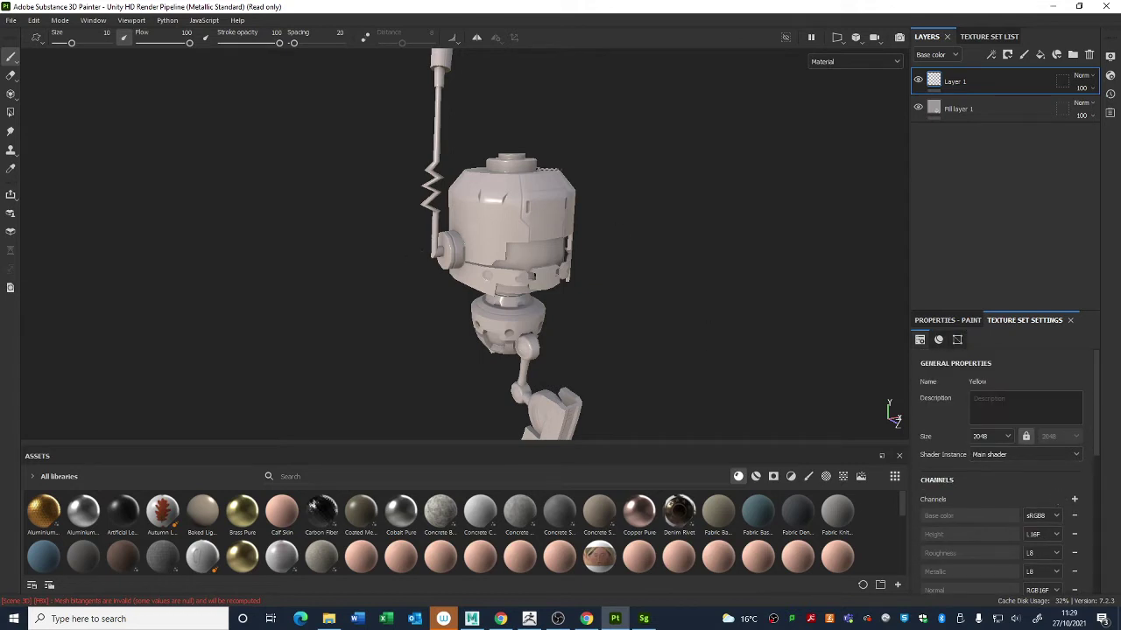
Step: Apply the Concrete Bare material to the robot as a new top layer and check its surface up close on the head
{"action": "scroll", "coordinate": [507, 269], "scroll_direction": "up", "scroll_amount": 4}
{"action": "mouse_move", "coordinate": [507, 269]}
{"action": "left_mouse_down", "text": "alt"}
{"action": "mouse_move", "coordinate": [628, 263]}
{"action": "mouse_move", "coordinate": [592, 243]}
{"action": "left_mouse_up", "text": "alt"}
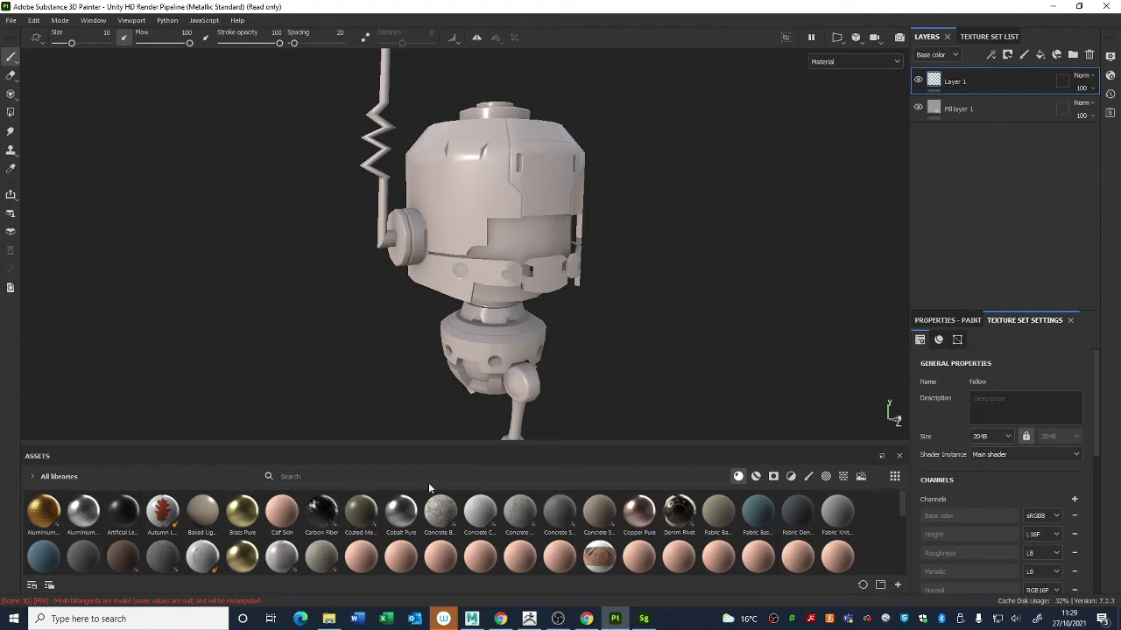
{"action": "scroll", "coordinate": [891, 545], "scroll_direction": "down", "scroll_amount": 3}
{"action": "scroll", "coordinate": [868, 542], "scroll_direction": "up", "scroll_amount": 2}
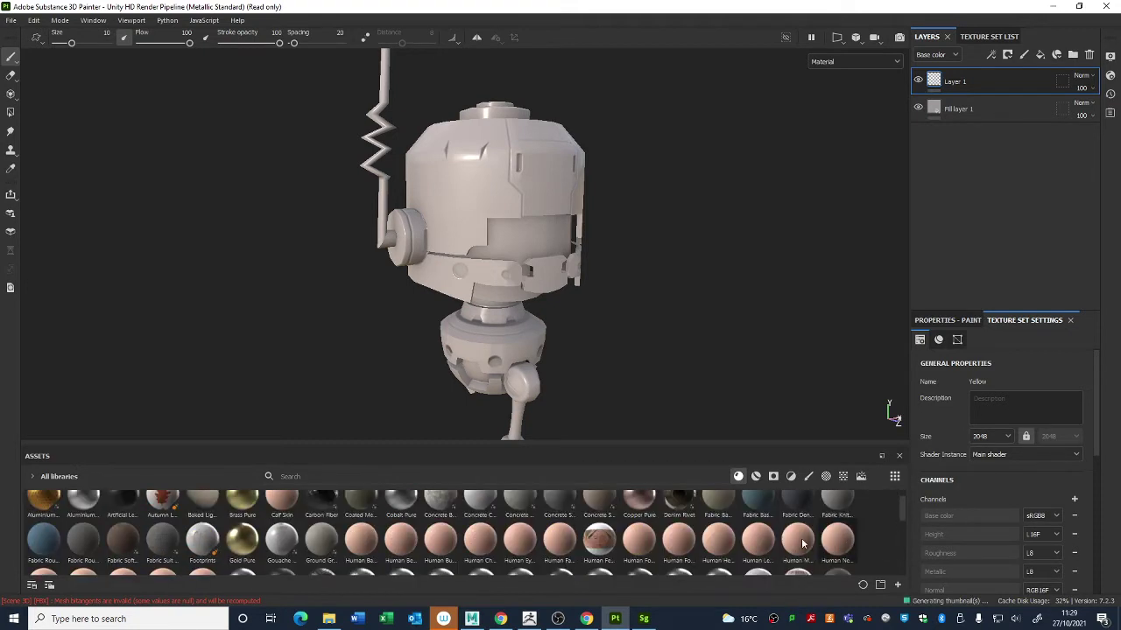
{"action": "scroll", "coordinate": [625, 536], "scroll_direction": "up", "scroll_amount": 1}
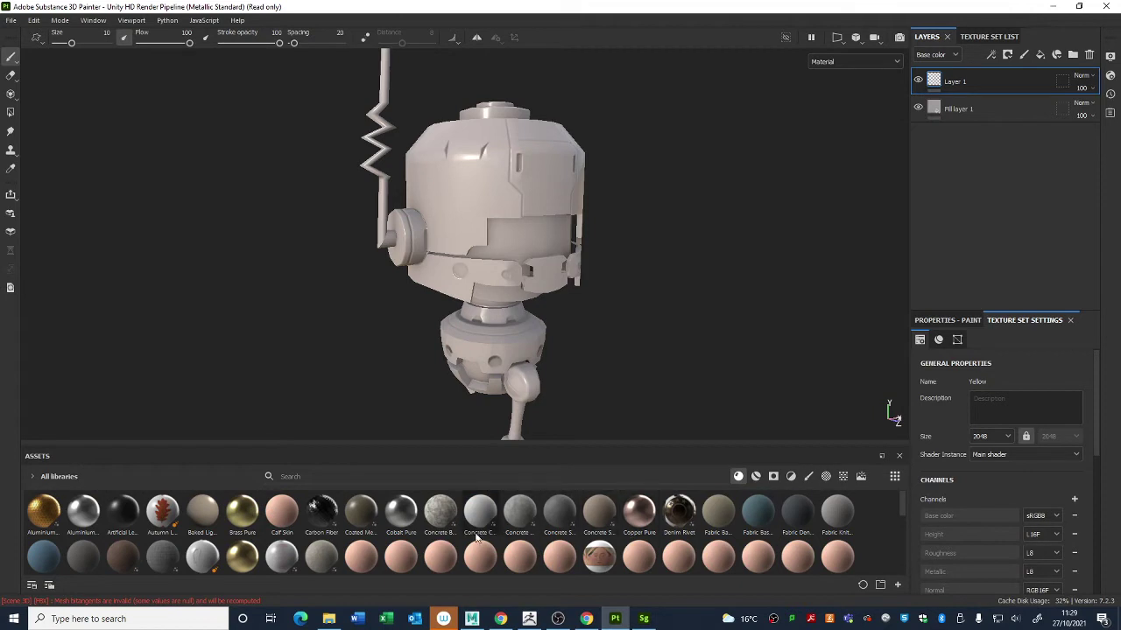
{"action": "left_click_drag", "start_coordinate": [438, 518], "coordinate": [571, 280]}
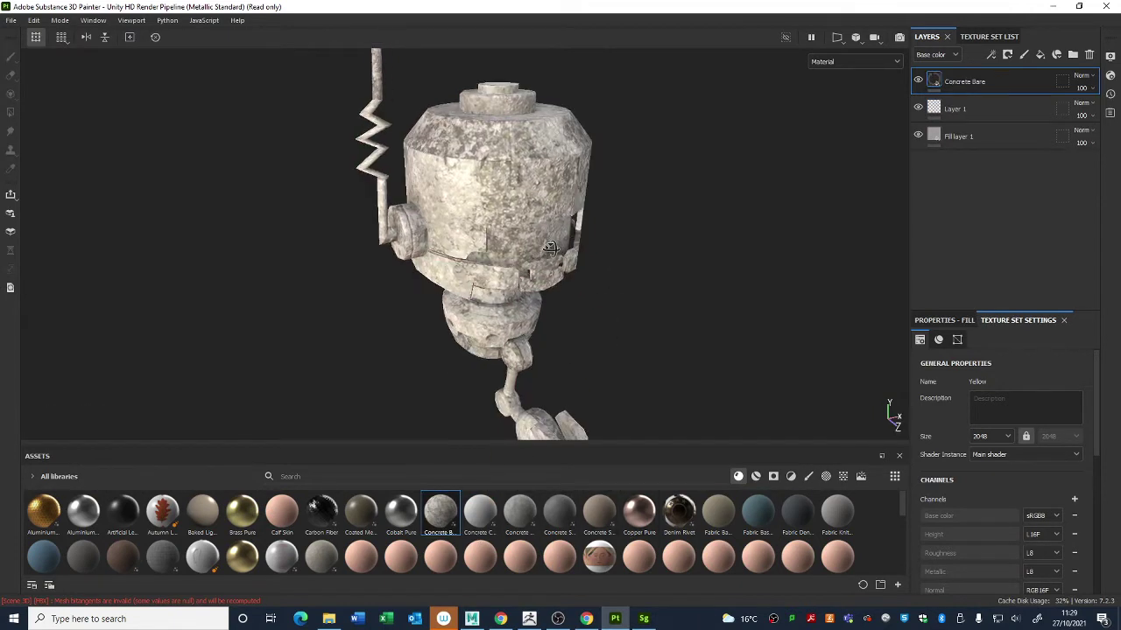
{"action": "right_click_drag", "start_coordinate": [570, 280], "coordinate": [698, 319], "text": "alt"}
{"action": "left_click_drag", "start_coordinate": [560, 210], "coordinate": [584, 240], "text": "alt"}
{"action": "right_click_drag", "start_coordinate": [525, 201], "coordinate": [604, 237], "text": "alt"}
{"action": "middle_click_drag", "start_coordinate": [604, 175], "coordinate": [581, 251], "text": "alt"}
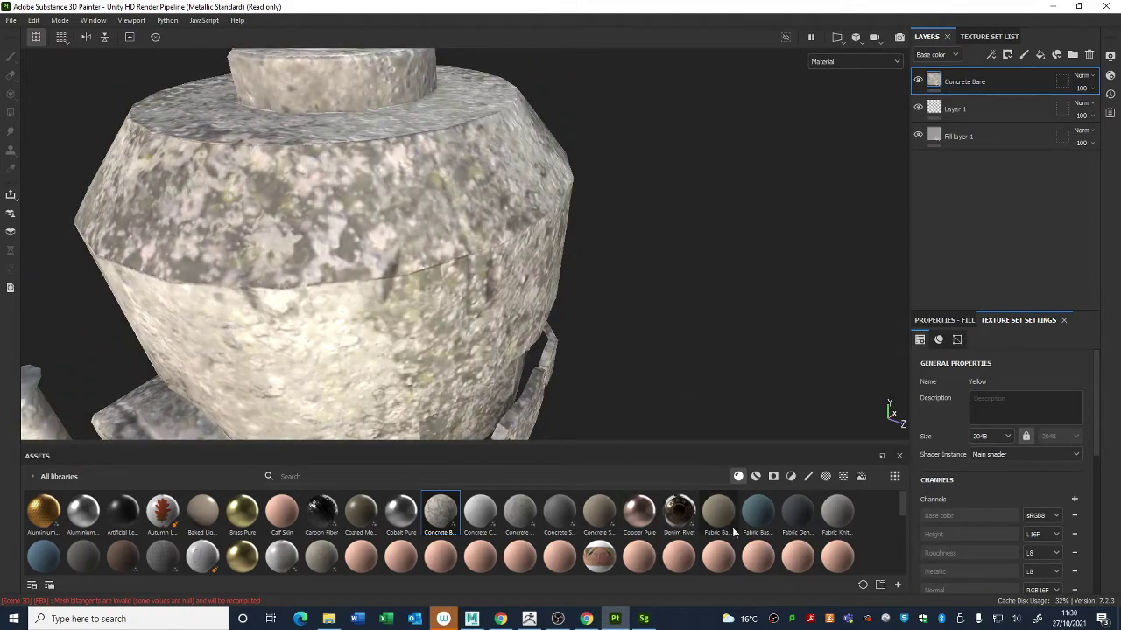
Step: Try the Fabric Bamboo material on the robot, and delete the Fabric Bamboo layers together with the Concrete Bare layer
{"action": "left_click_drag", "start_coordinate": [718, 513], "coordinate": [469, 328]}
{"action": "right_click_drag", "start_coordinate": [650, 389], "coordinate": [496, 261], "text": "alt"}
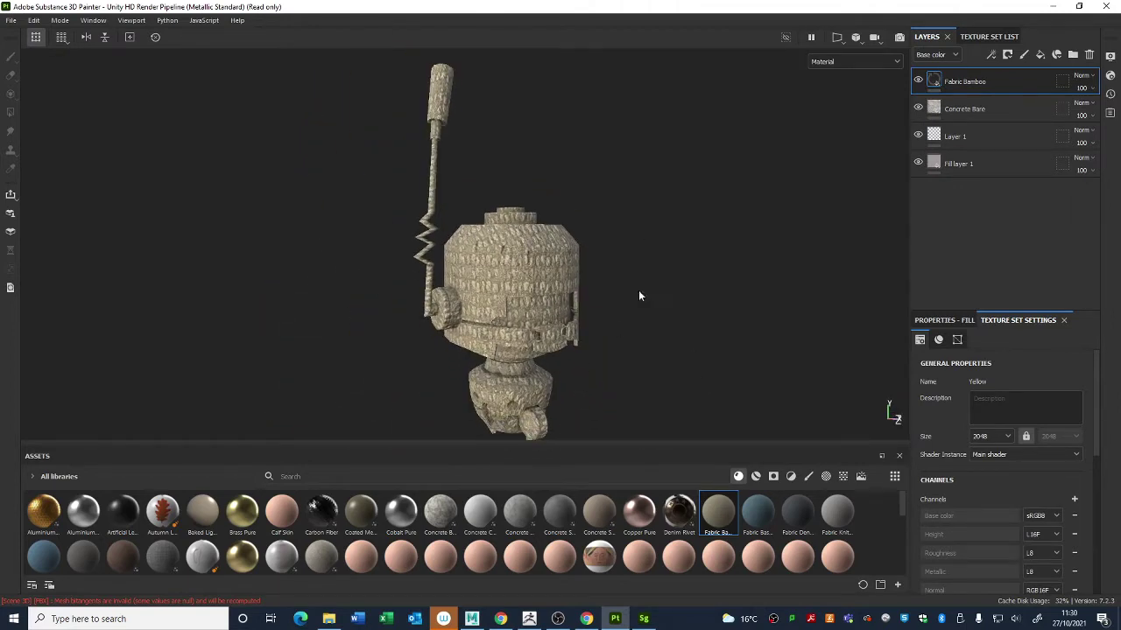
{"action": "left_click_drag", "start_coordinate": [718, 513], "coordinate": [551, 252]}
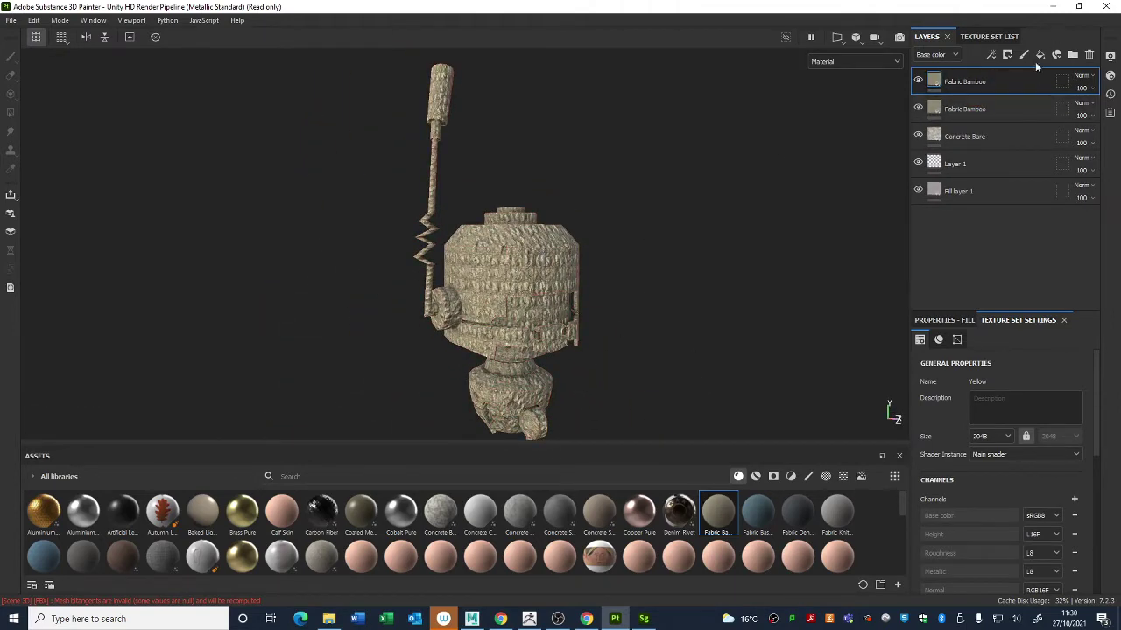
{"action": "left_click", "coordinate": [979, 137], "text": "shift"}
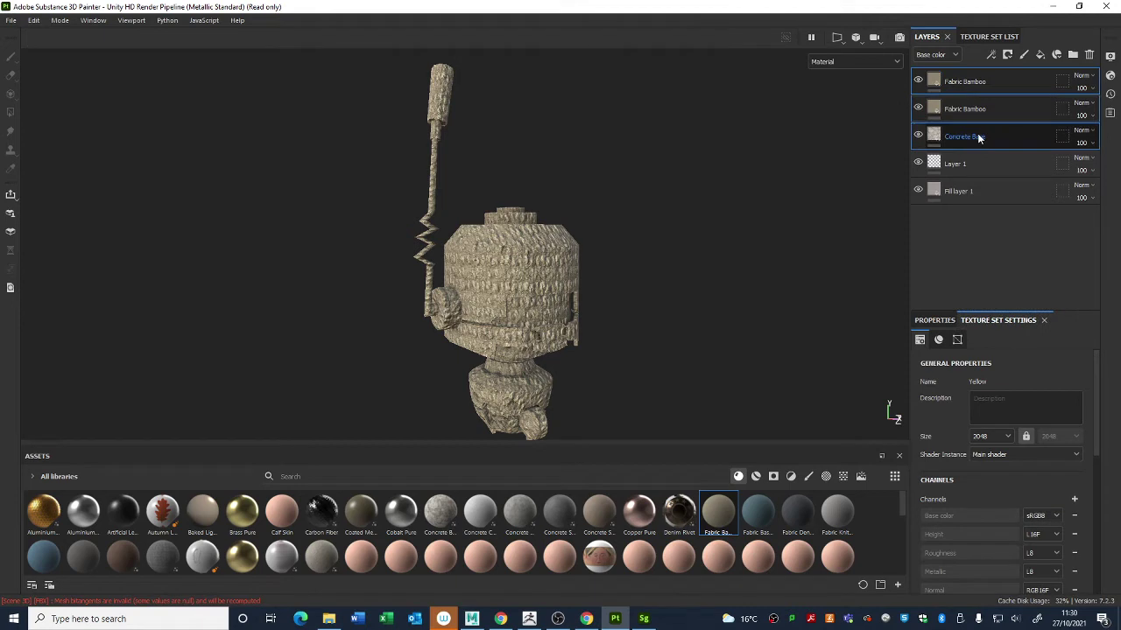
{"action": "key", "text": "Delete"}
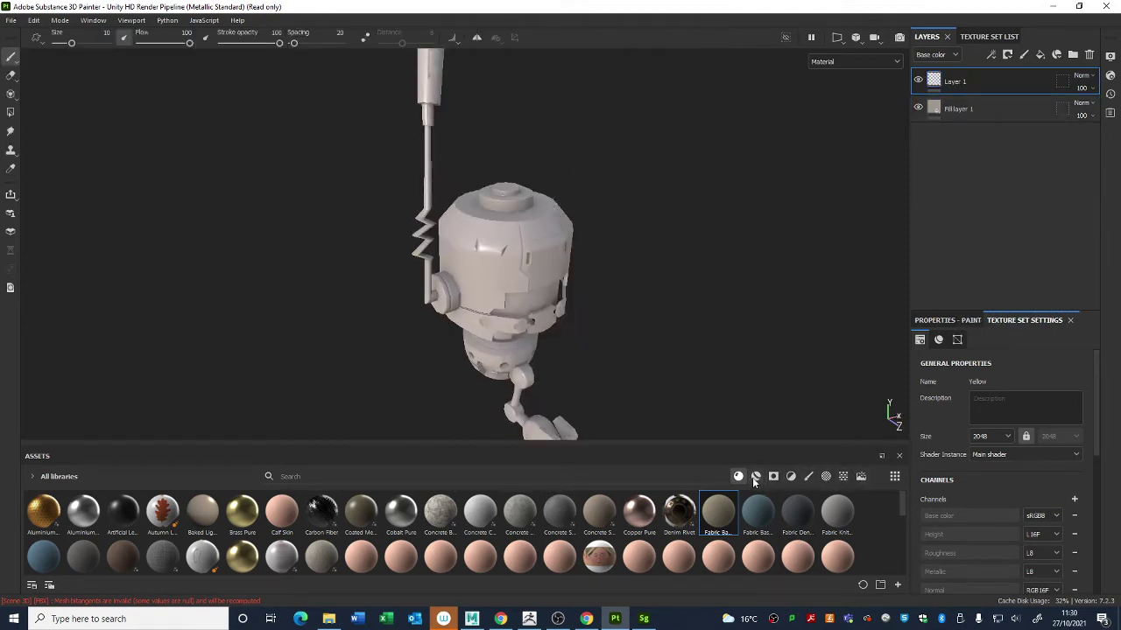
Step: Apply the Copper Red Bleached smart material to the robot and view the result up close on the head
{"action": "left_click", "coordinate": [756, 476]}
{"action": "left_click_drag", "start_coordinate": [440, 512], "coordinate": [524, 330]}
{"action": "right_click_drag", "start_coordinate": [588, 268], "coordinate": [664, 372], "text": "alt"}
{"action": "left_click_drag", "start_coordinate": [664, 373], "coordinate": [655, 339], "text": "alt"}
{"action": "middle_click_drag", "start_coordinate": [655, 340], "coordinate": [644, 267], "text": "alt"}
{"action": "right_click_drag", "start_coordinate": [644, 267], "coordinate": [853, 457], "text": "alt"}
{"action": "scroll", "coordinate": [621, 226], "scroll_direction": "up", "scroll_amount": 5}
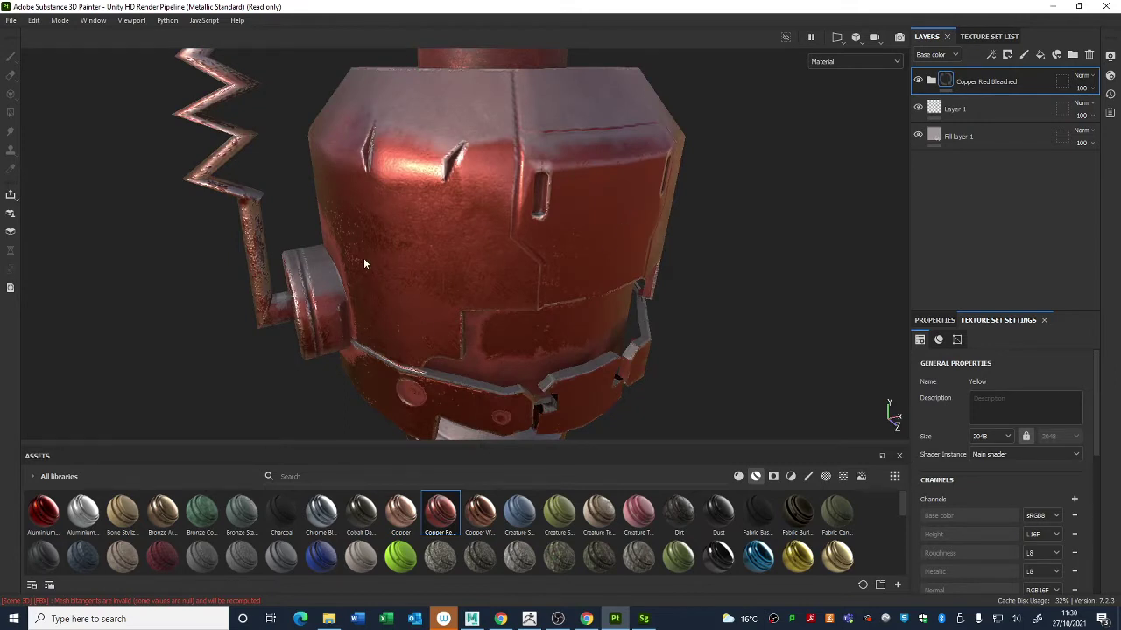
Step: Review the Yellow texture set's mesh maps and examine the smart material's edge wear and cavities around the visor and head
{"action": "scroll", "coordinate": [998, 478], "scroll_direction": "down", "scroll_amount": 10}
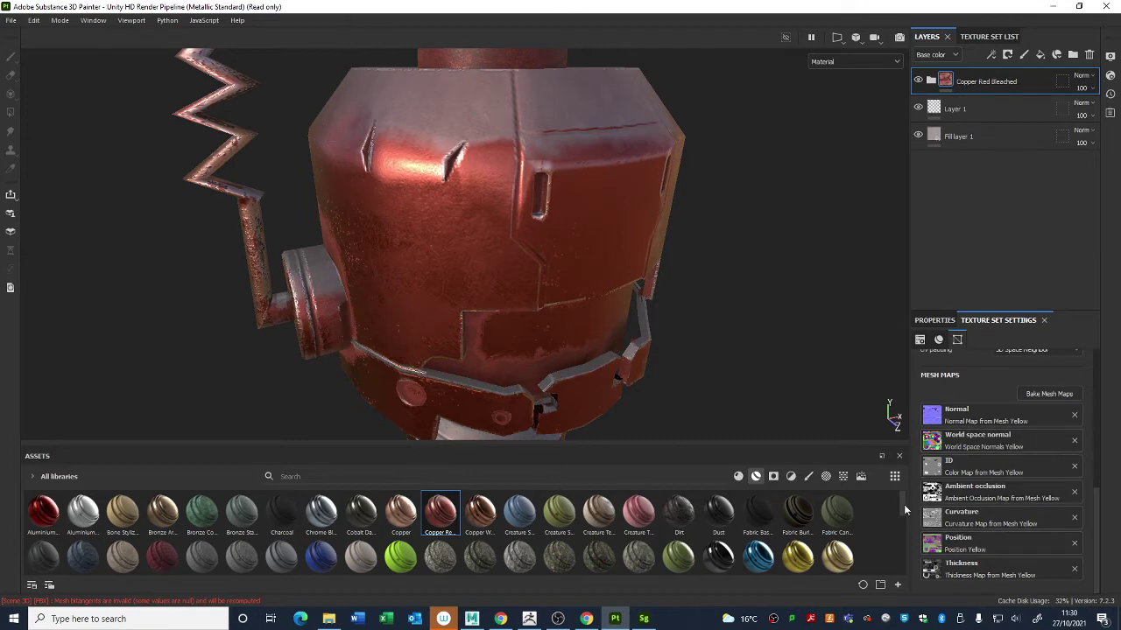
{"action": "left_click_drag", "start_coordinate": [631, 350], "coordinate": [451, 300], "text": "alt"}
{"action": "right_click_drag", "start_coordinate": [594, 371], "coordinate": [683, 363], "text": "alt"}
{"action": "left_click_drag", "start_coordinate": [683, 362], "coordinate": [502, 313], "text": "alt"}
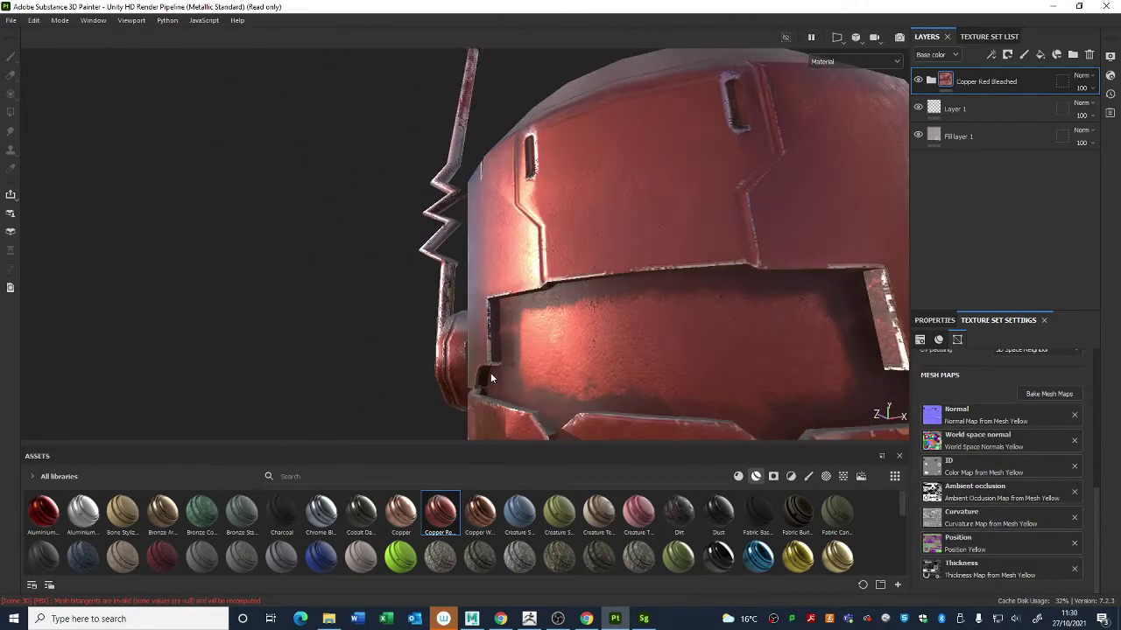
{"action": "left_click_drag", "start_coordinate": [491, 302], "coordinate": [638, 409], "text": "alt"}
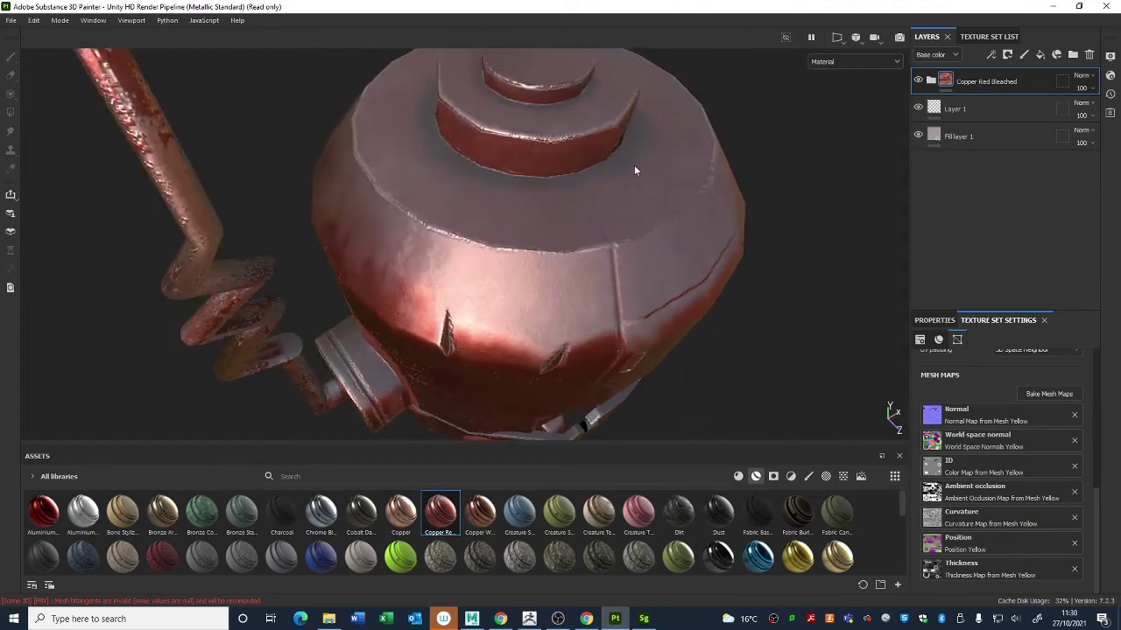
{"action": "left_click_drag", "start_coordinate": [634, 170], "coordinate": [621, 217], "text": "alt"}
{"action": "left_click_drag", "start_coordinate": [611, 344], "coordinate": [499, 338], "text": "alt"}
Step: Try the Creature Tongue smart material on the robot and delete it together with the Copper Red Bleached folder
{"action": "left_click_drag", "start_coordinate": [638, 512], "coordinate": [598, 360]}
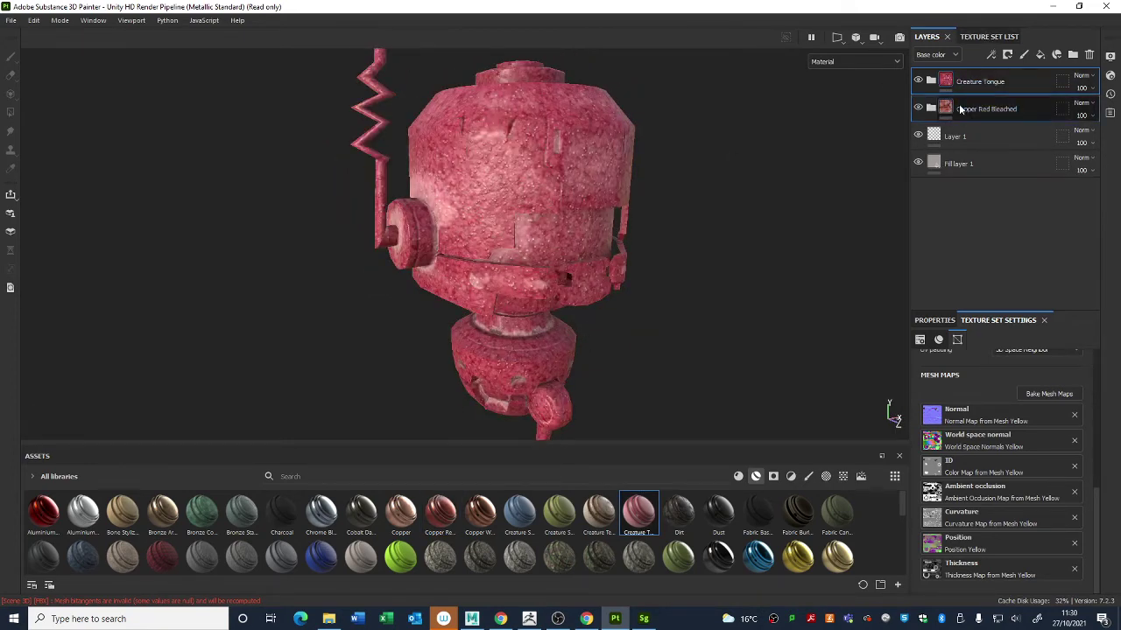
{"action": "key", "text": "Delete"}
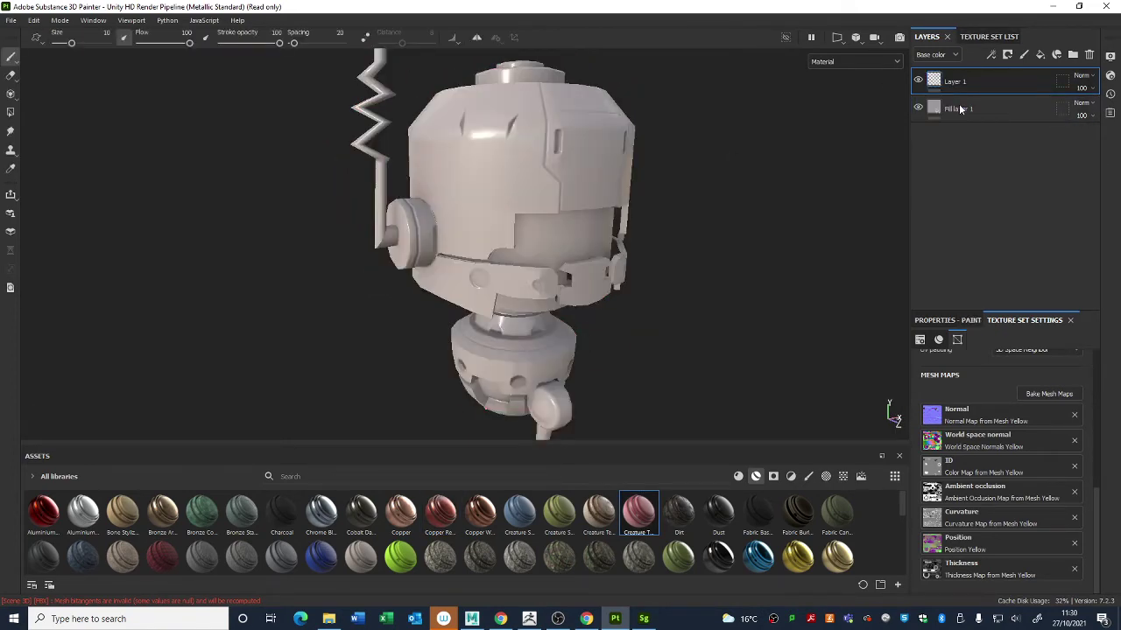
Step: Browse the smart masks, filters and brushes in the asset library
{"action": "left_click", "coordinate": [773, 477]}
{"action": "left_click", "coordinate": [790, 476]}
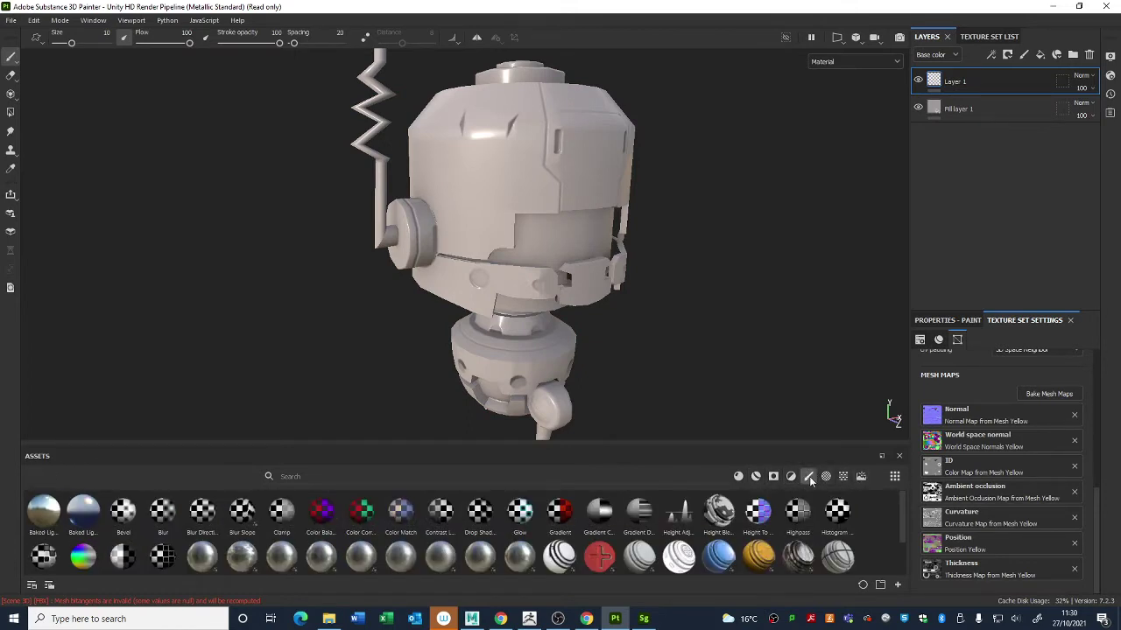
{"action": "left_click", "coordinate": [808, 477]}
{"action": "scroll", "coordinate": [518, 543], "scroll_direction": "down", "scroll_amount": 5}
{"action": "scroll", "coordinate": [518, 541], "scroll_direction": "up", "scroll_amount": 5}
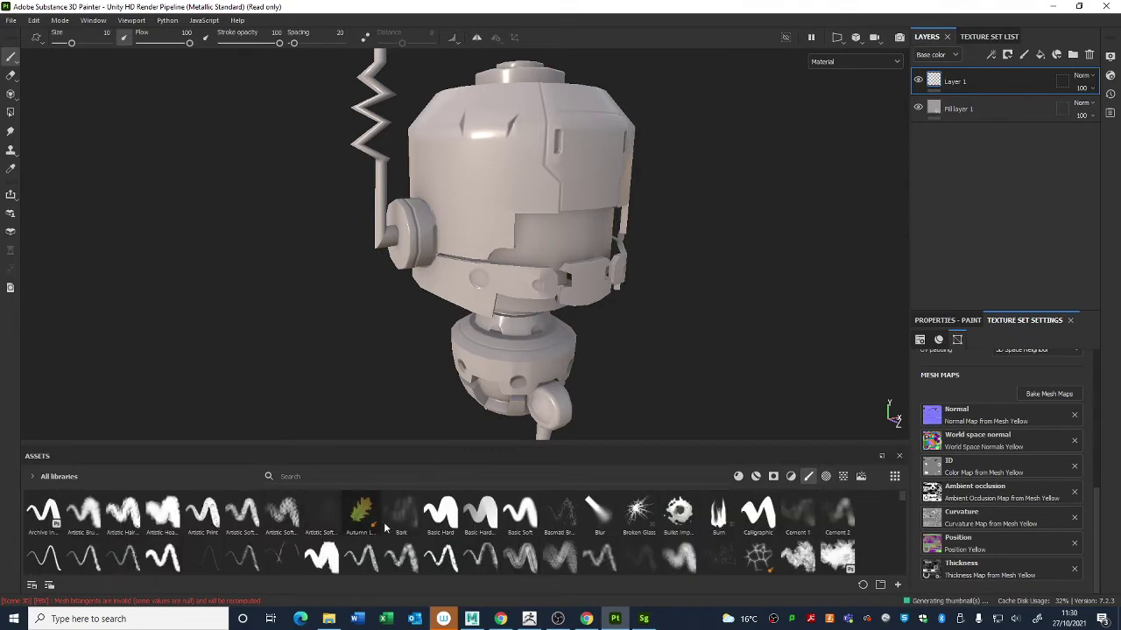
Step: Try a Basic Hard brush stroke and a series of Bullet Impact marks on the robot's head, undoing both
{"action": "left_click", "coordinate": [480, 512]}
{"action": "mouse_move", "coordinate": [516, 241]}
{"action": "left_mouse_down"}
{"action": "mouse_move", "coordinate": [475, 200]}
{"action": "mouse_move", "coordinate": [537, 251]}
{"action": "left_mouse_up"}
{"action": "key", "text": "ctrl+z"}
{"action": "left_click", "coordinate": [678, 512]}
{"action": "left_click_drag", "start_coordinate": [537, 122], "coordinate": [477, 230]}
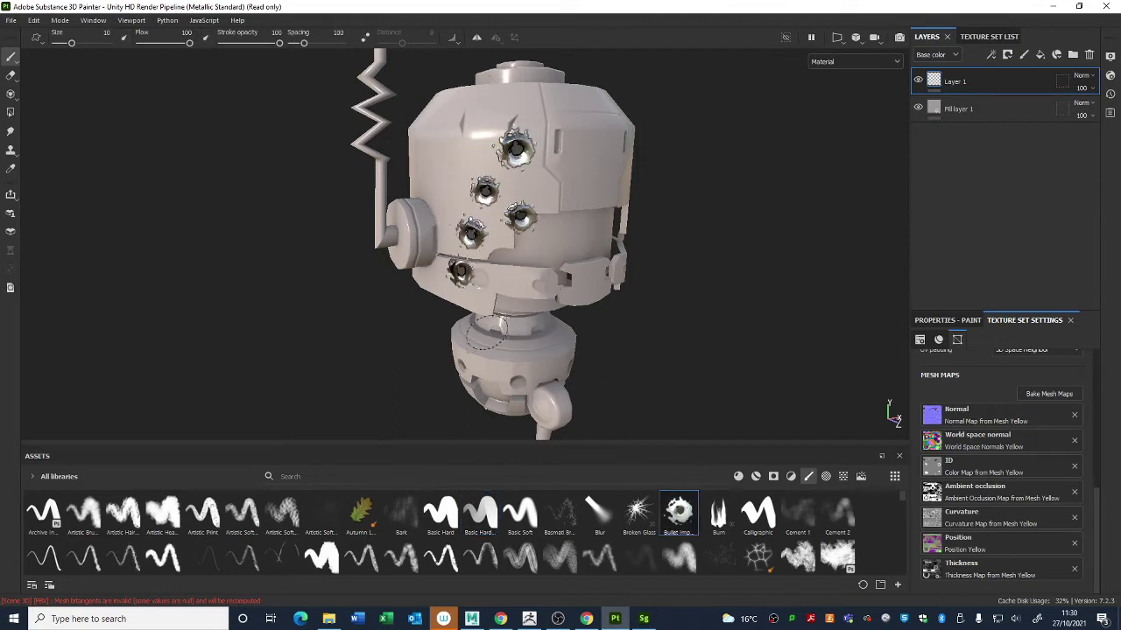
{"action": "key", "text": "ctrl+z"}
Step: Choose an Artistic Soft brush for smudging, compare Fill layer 1 with Layer 1, and review the Smudge brush properties
{"action": "left_click", "coordinate": [599, 512]}
{"action": "left_click", "coordinate": [265, 516]}
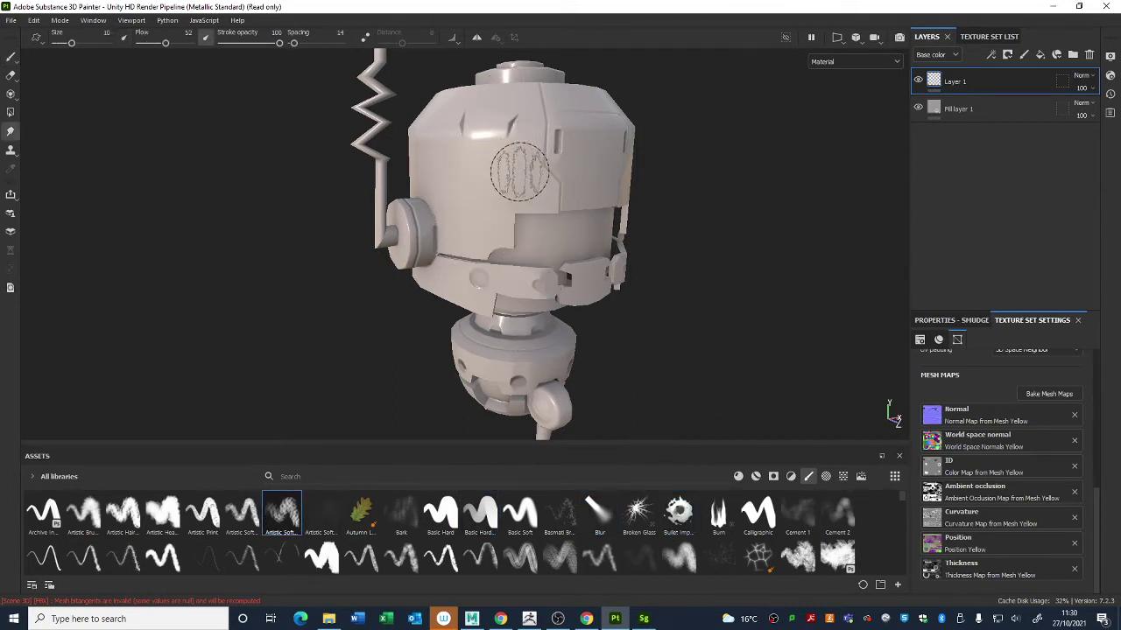
{"action": "left_click", "coordinate": [962, 111]}
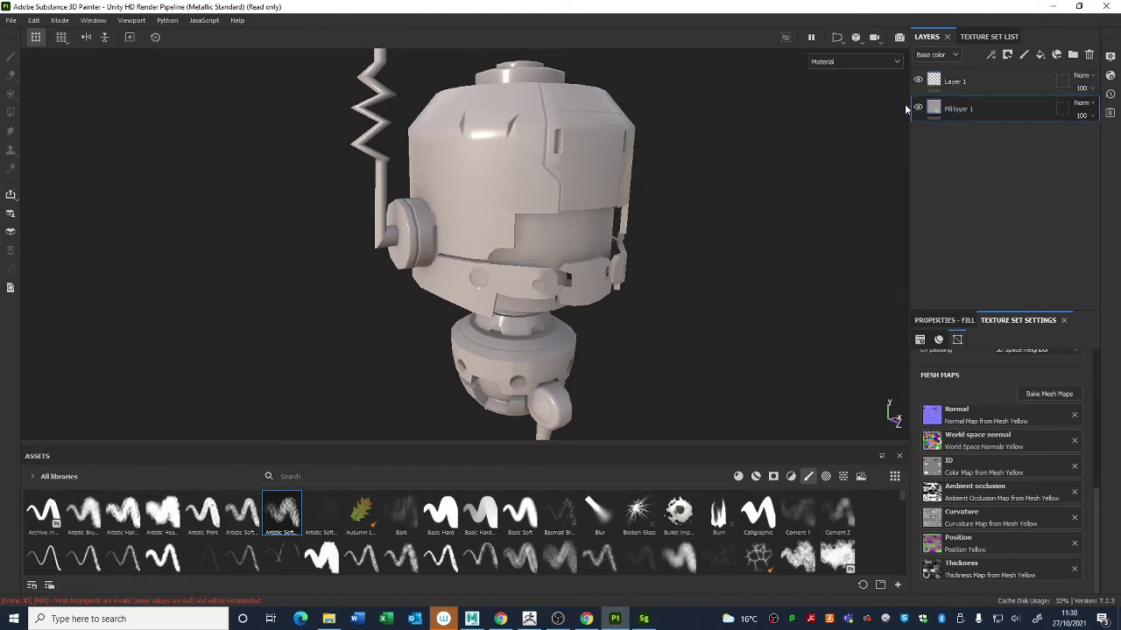
{"action": "left_click", "coordinate": [987, 80]}
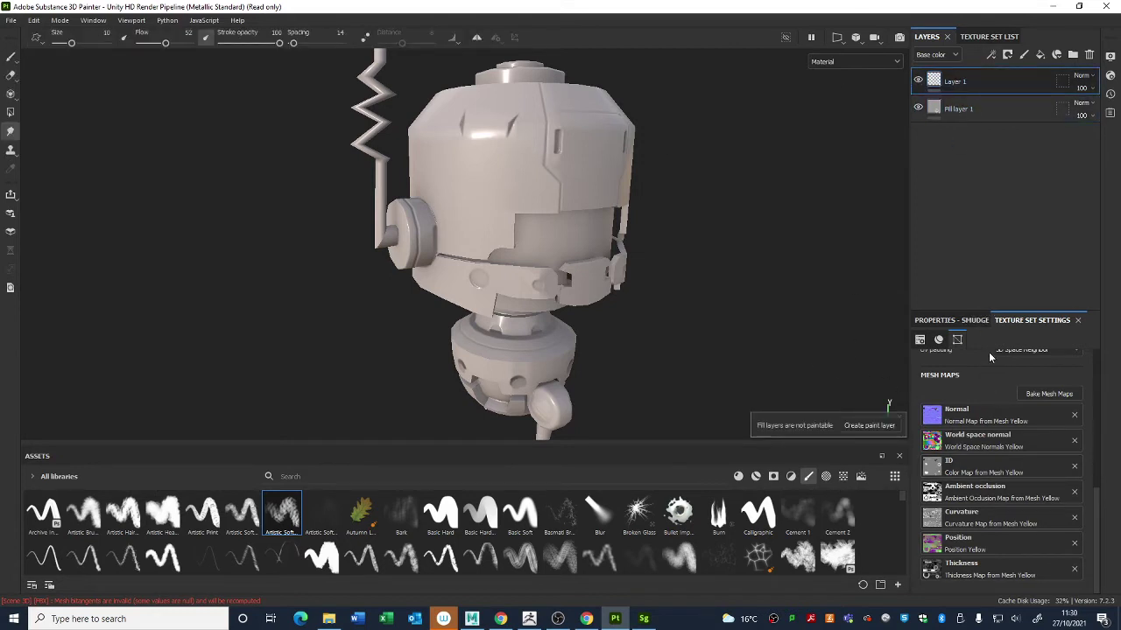
{"action": "left_click", "coordinate": [951, 319]}
{"action": "scroll", "coordinate": [978, 457], "scroll_direction": "down", "scroll_amount": 3}
{"action": "scroll", "coordinate": [993, 491], "scroll_direction": "up", "scroll_amount": 5}
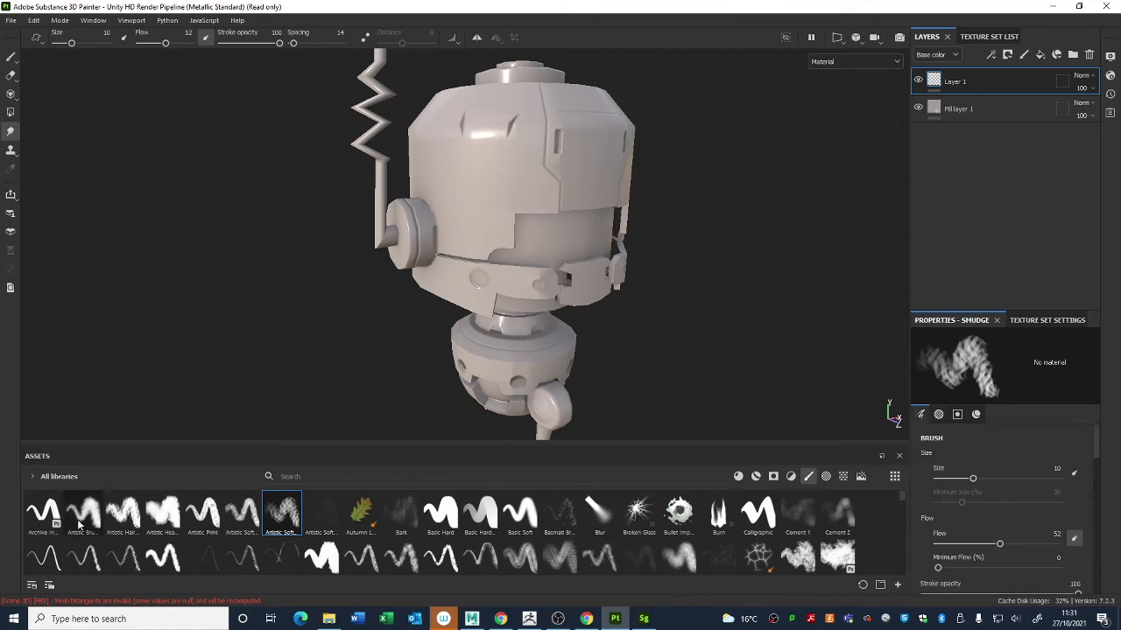
Step: Load the Artistic Soft brush into the Paint tool and check the Polygon Fill options before returning to Paint
{"action": "left_click", "coordinate": [10, 55]}
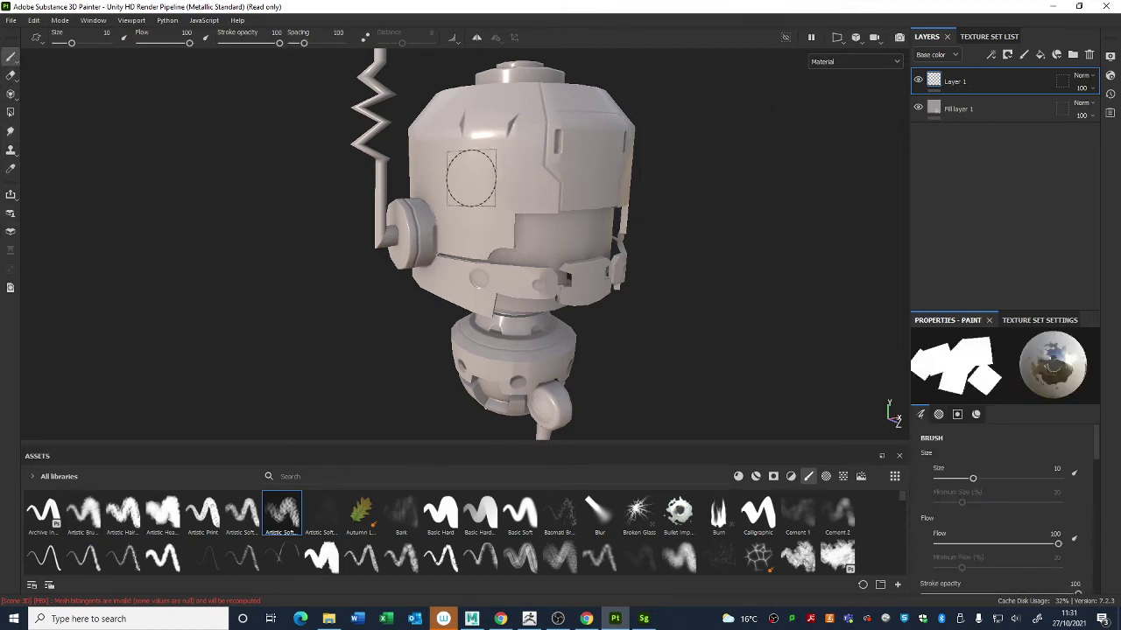
{"action": "left_click", "coordinate": [289, 522]}
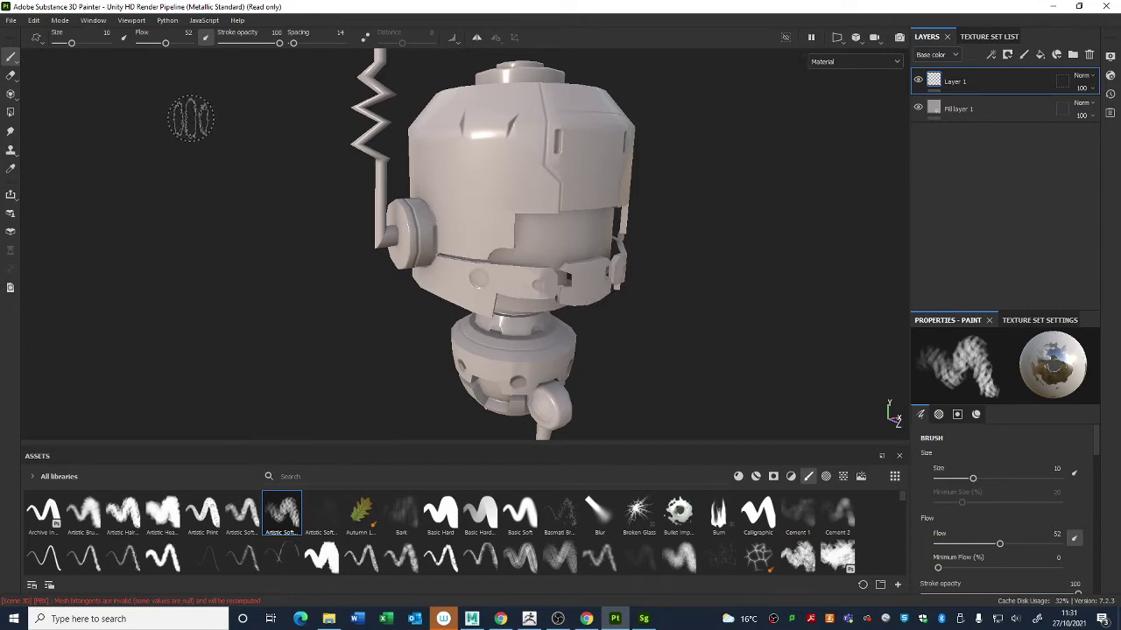
{"action": "left_click", "coordinate": [10, 112]}
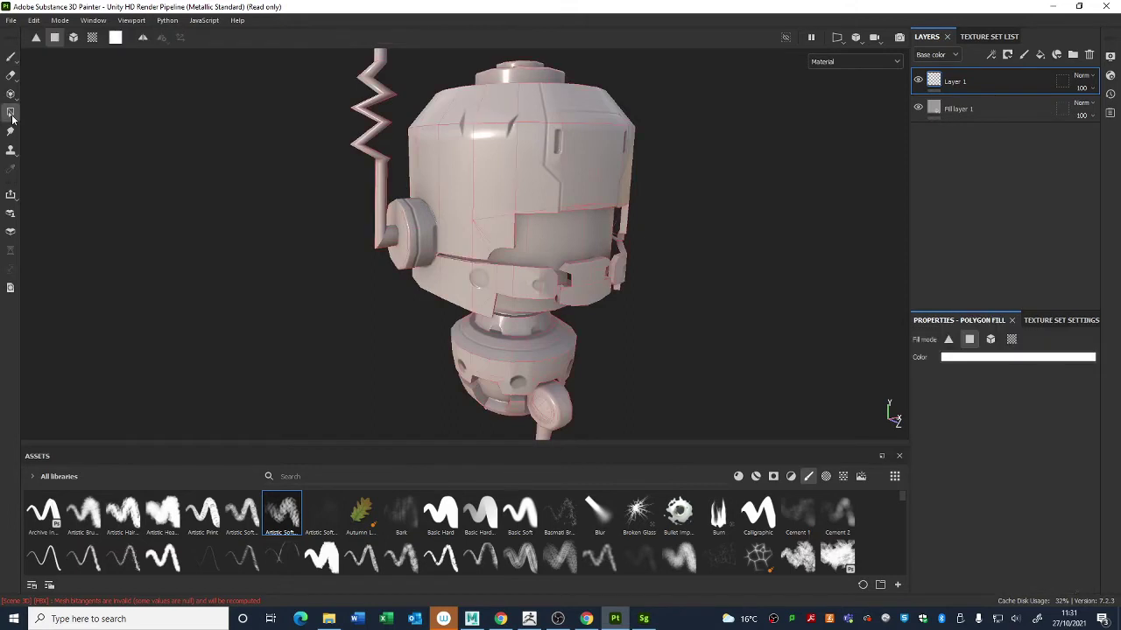
{"action": "left_click", "coordinate": [11, 56]}
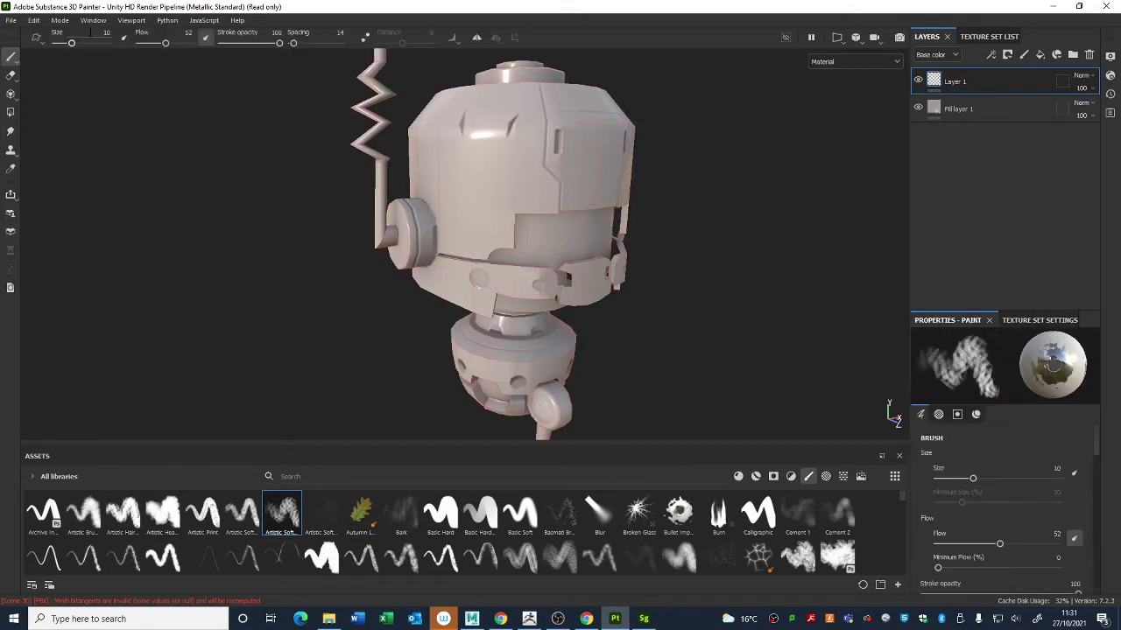
Step: Check the robot's head from several angles, and switch to Maya to examine the concept image beside the model
{"action": "left_click_drag", "start_coordinate": [514, 68], "coordinate": [671, 272], "text": "alt"}
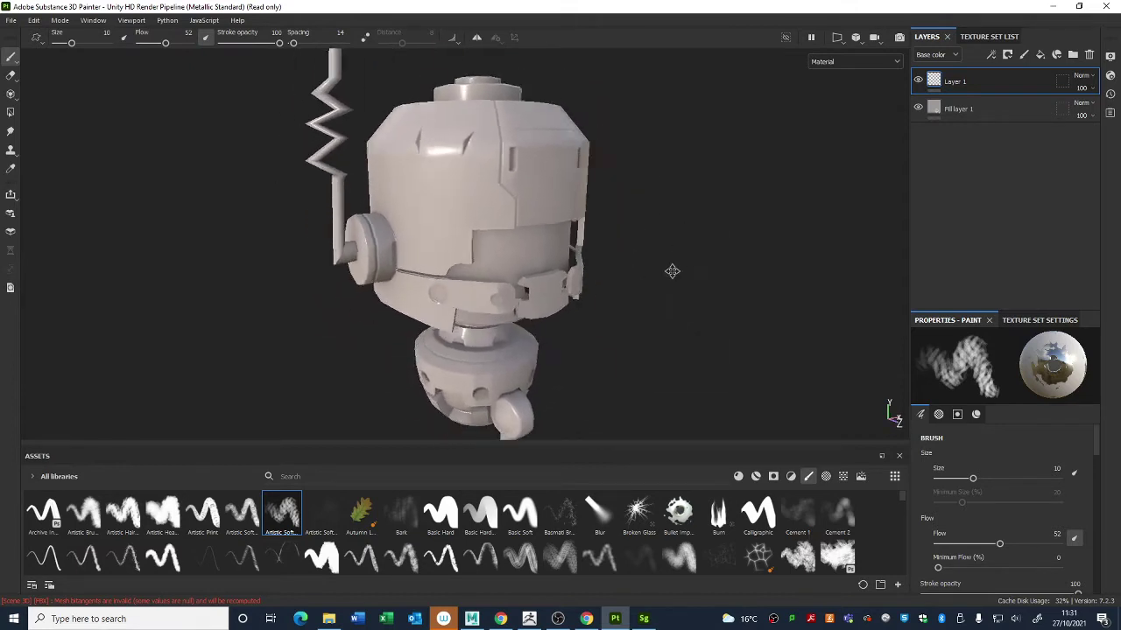
{"action": "middle_click_drag", "start_coordinate": [671, 272], "coordinate": [708, 250], "text": "alt"}
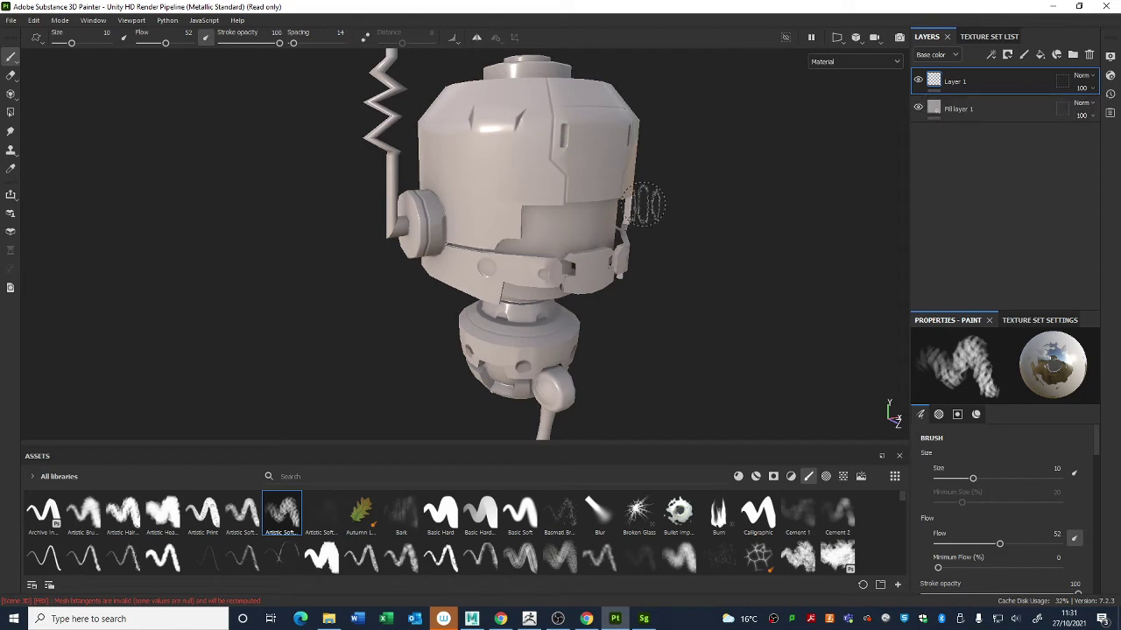
{"action": "left_click_drag", "start_coordinate": [621, 374], "coordinate": [623, 280], "text": "alt"}
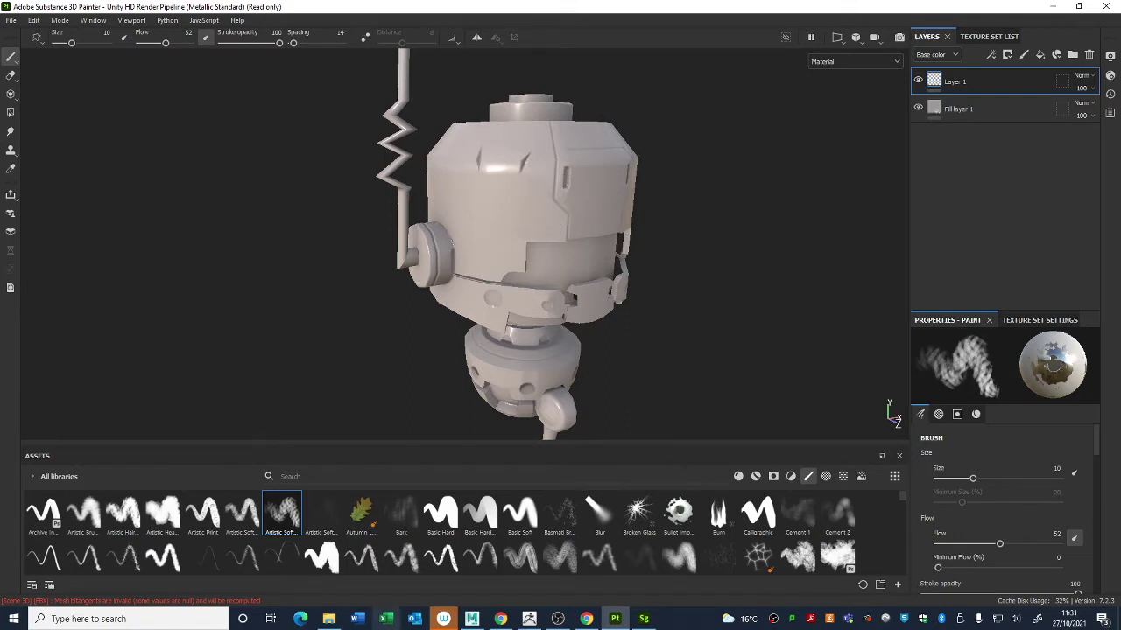
{"action": "left_click", "coordinate": [471, 619]}
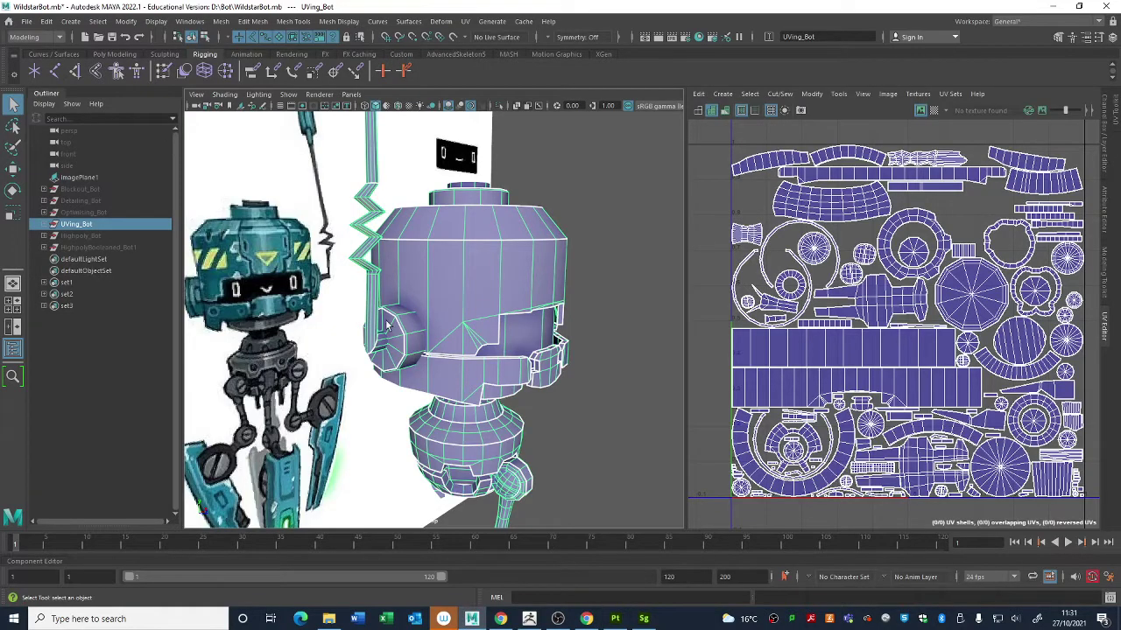
{"action": "middle_click_drag", "start_coordinate": [389, 325], "coordinate": [550, 300], "text": "alt"}
{"action": "left_click_drag", "start_coordinate": [405, 470], "coordinate": [496, 344], "text": "alt"}
{"action": "right_click_drag", "start_coordinate": [495, 344], "coordinate": [467, 338], "text": "alt"}
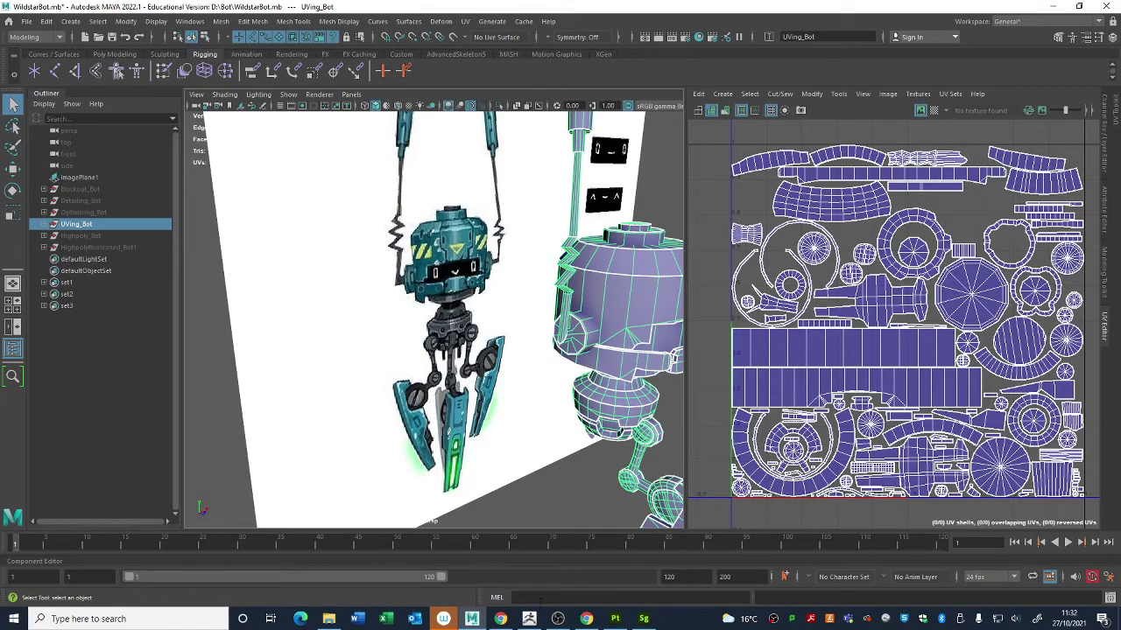
Step: Switch back to Substance 3D Painter and delete Layer 1 and Fill layer 1 to empty the layer stack
{"action": "left_click", "coordinate": [615, 618]}
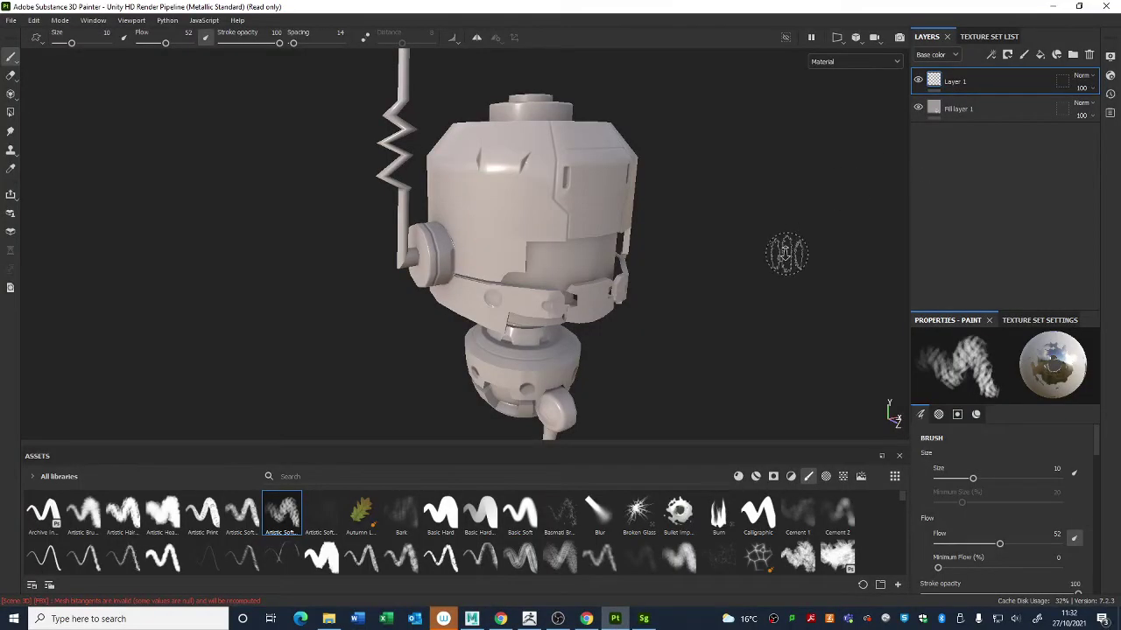
{"action": "left_click_drag", "start_coordinate": [785, 254], "coordinate": [618, 192], "text": "alt"}
{"action": "key", "text": "Delete"}
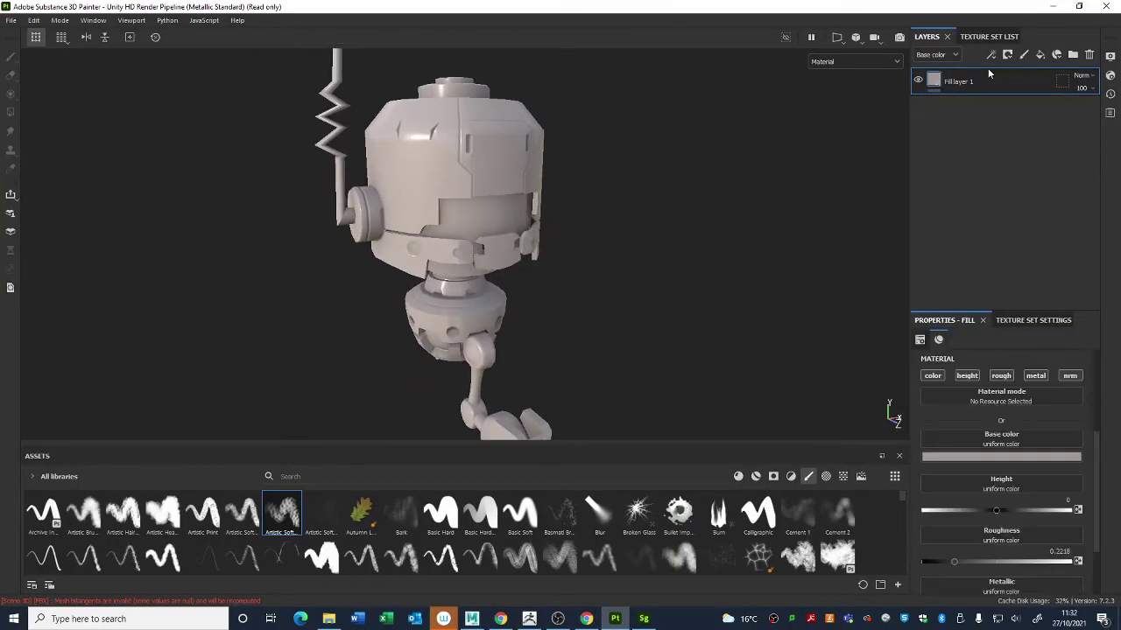
{"action": "key", "text": "Delete"}
Step: Create a layer folder in the empty stack and name it Blue Metal Base
{"action": "left_click_drag", "start_coordinate": [763, 286], "coordinate": [630, 224], "text": "alt"}
{"action": "left_click", "coordinate": [1073, 54]}
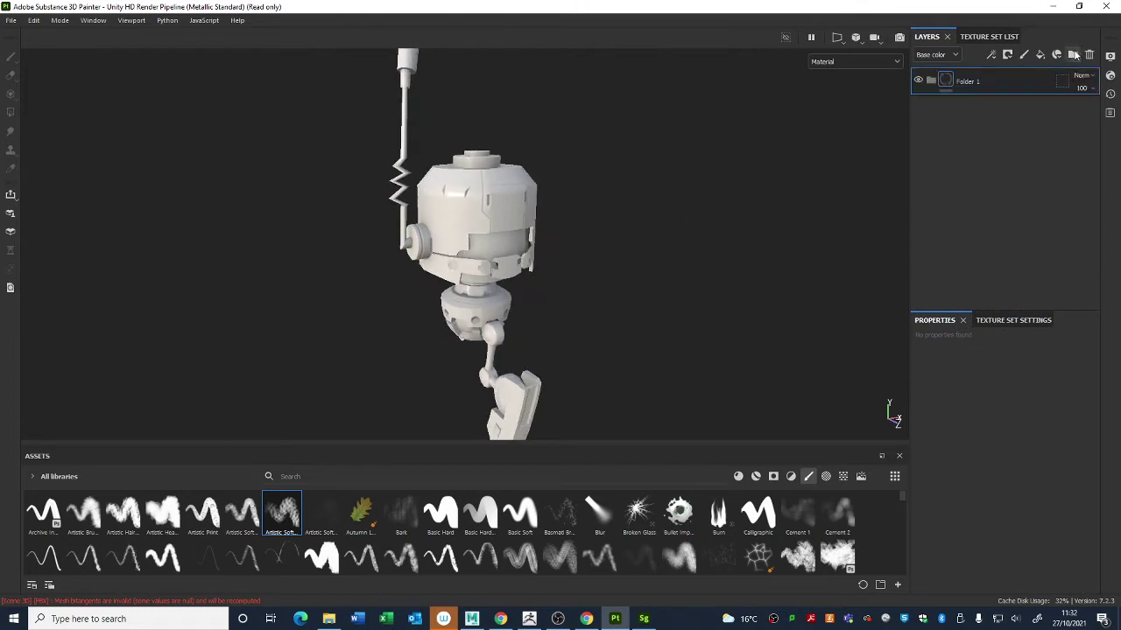
{"action": "double_click", "coordinate": [969, 84]}
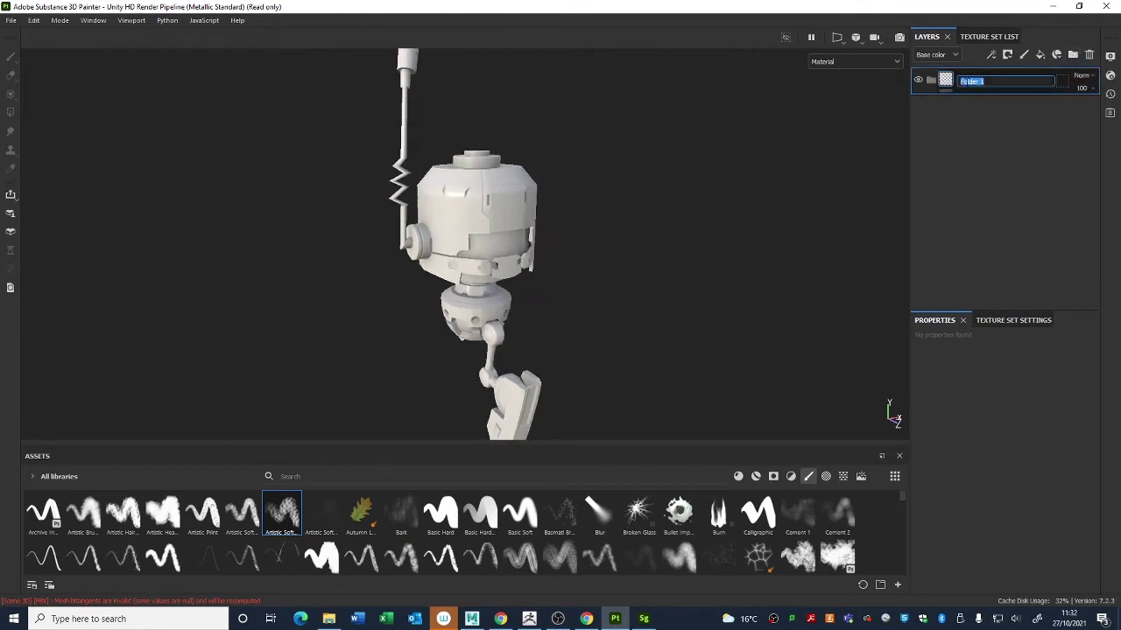
{"action": "type", "text": "Blue Metal Base"}
{"action": "key", "text": "Return"}
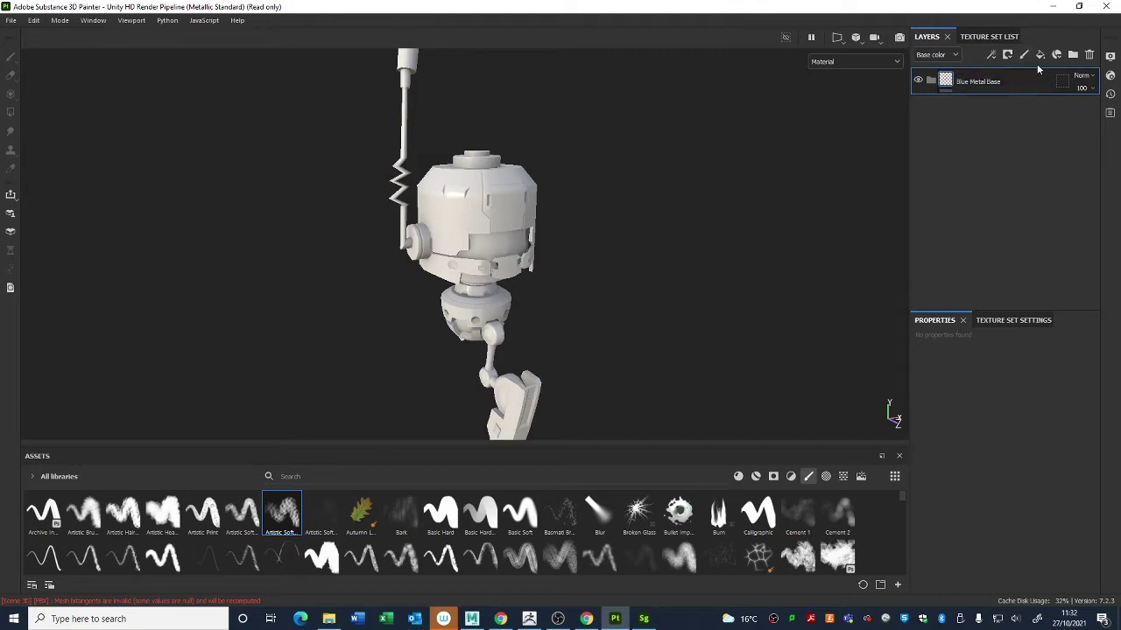
Step: Add a fill layer inside the Blue Metal Base folder and set its base color to muted blue 495671
{"action": "left_click", "coordinate": [1040, 55]}
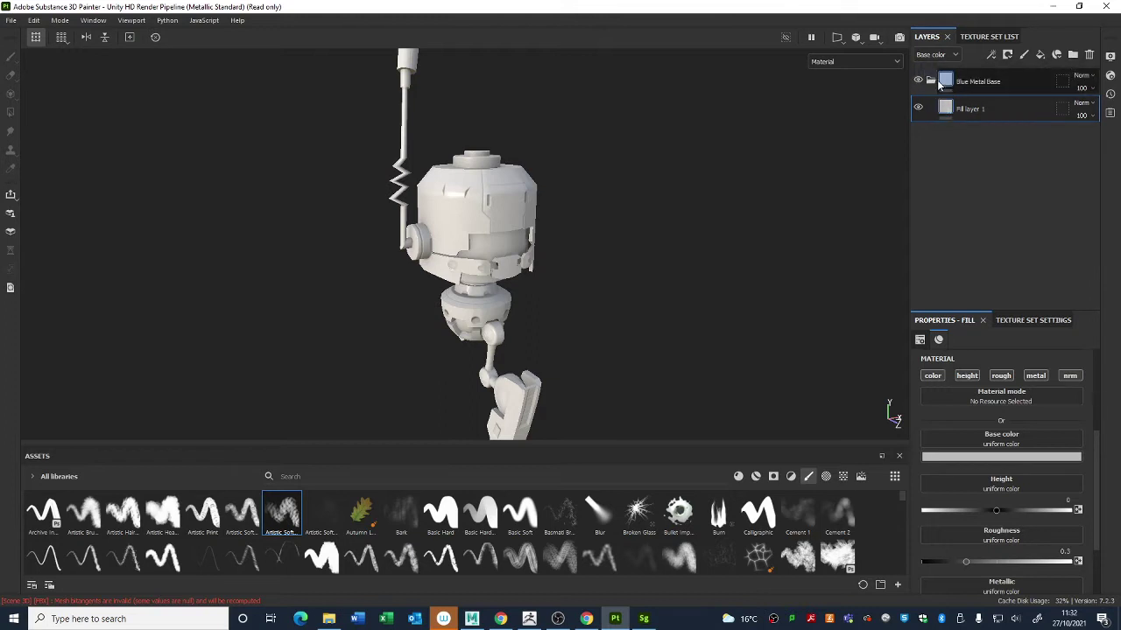
{"action": "scroll", "coordinate": [971, 429], "scroll_direction": "down", "scroll_amount": 1}
{"action": "left_click", "coordinate": [972, 422]}
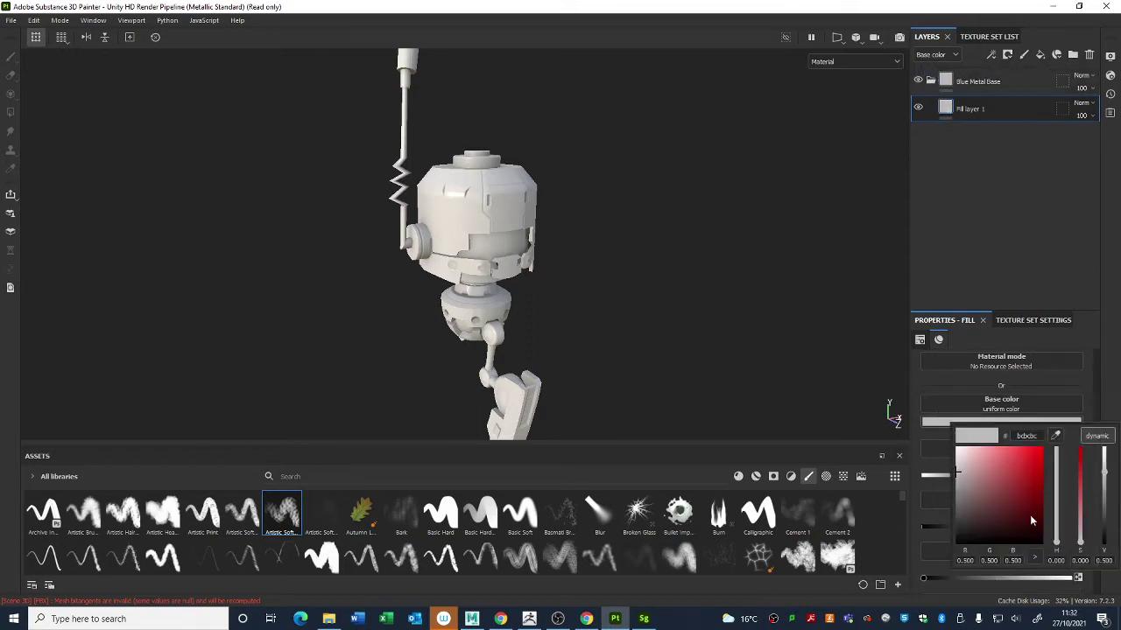
{"action": "left_click_drag", "start_coordinate": [1057, 512], "coordinate": [1059, 487]}
{"action": "left_click_drag", "start_coordinate": [993, 501], "coordinate": [983, 500]}
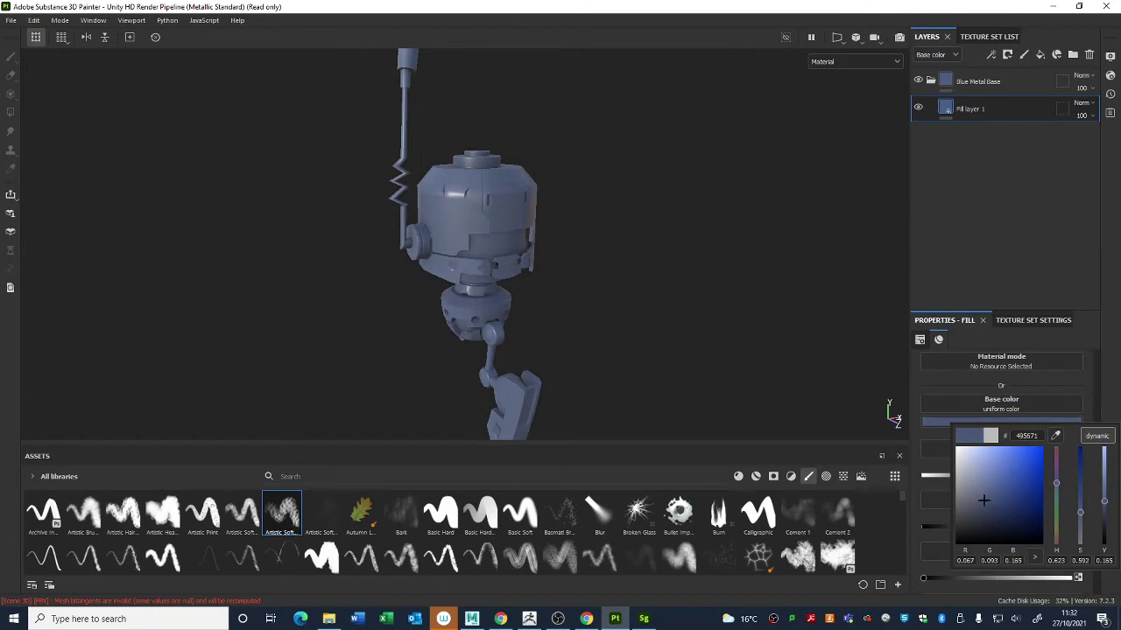
Step: Open the concept image tumblr_mzgsq2nbuq1r5krmwo4_1280 from the Bot folder and arrange it side by side with Substance 3D Painter
{"action": "left_click", "coordinate": [328, 619]}
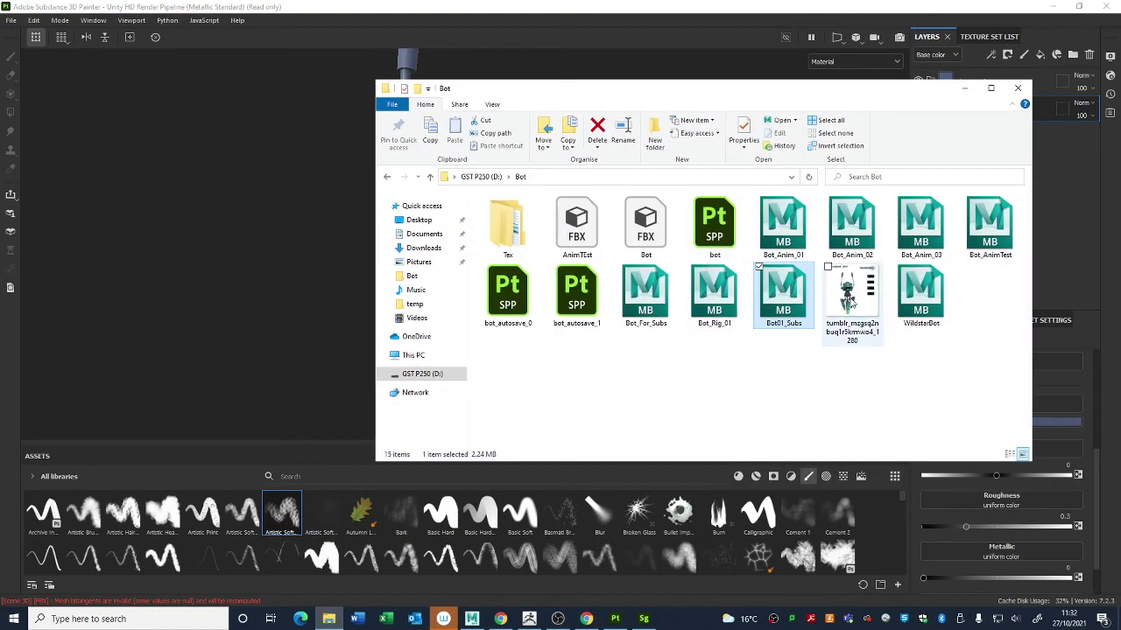
{"action": "double_click", "coordinate": [849, 299]}
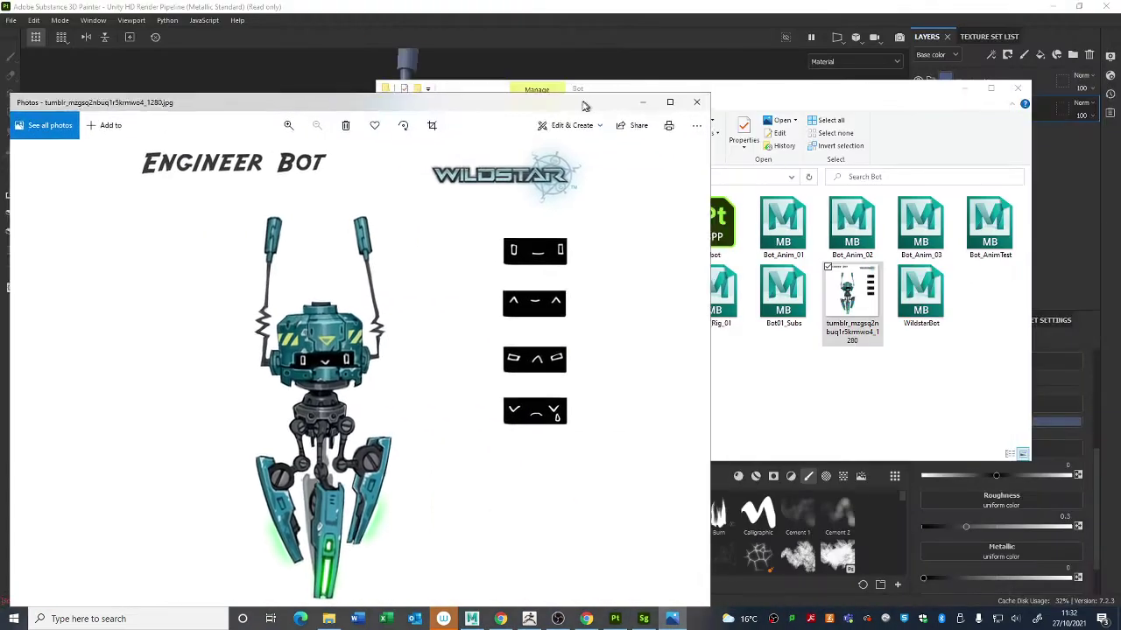
{"action": "double_click", "coordinate": [668, 6]}
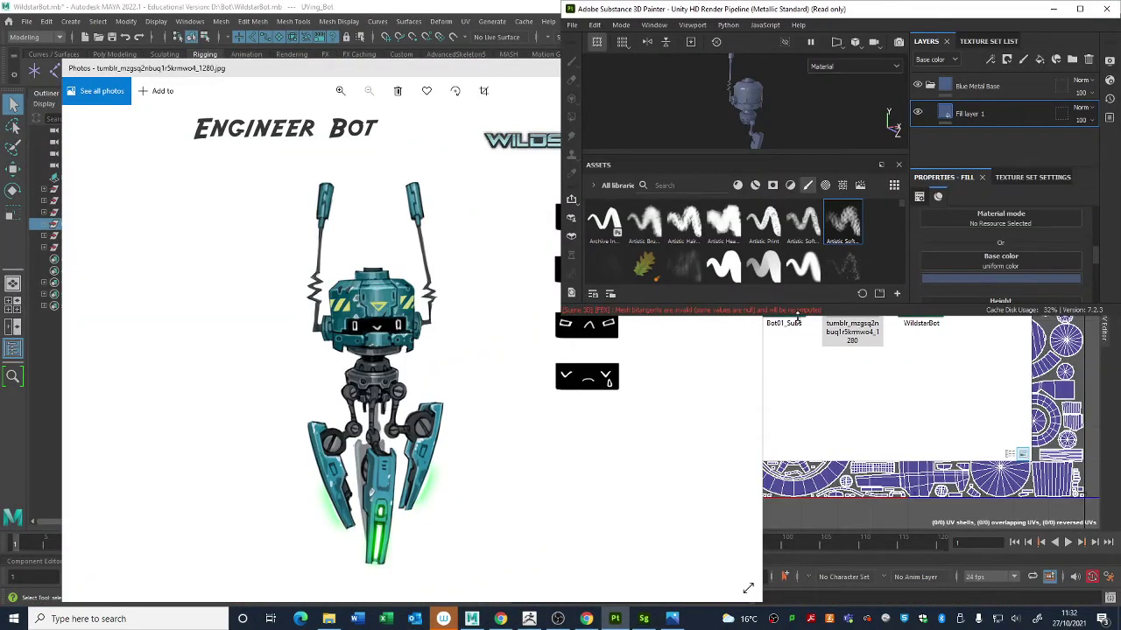
{"action": "key", "text": "super+Down"}
{"action": "left_click_drag", "start_coordinate": [493, 72], "coordinate": [1, 2]}
{"action": "left_click", "coordinate": [340, 369]}
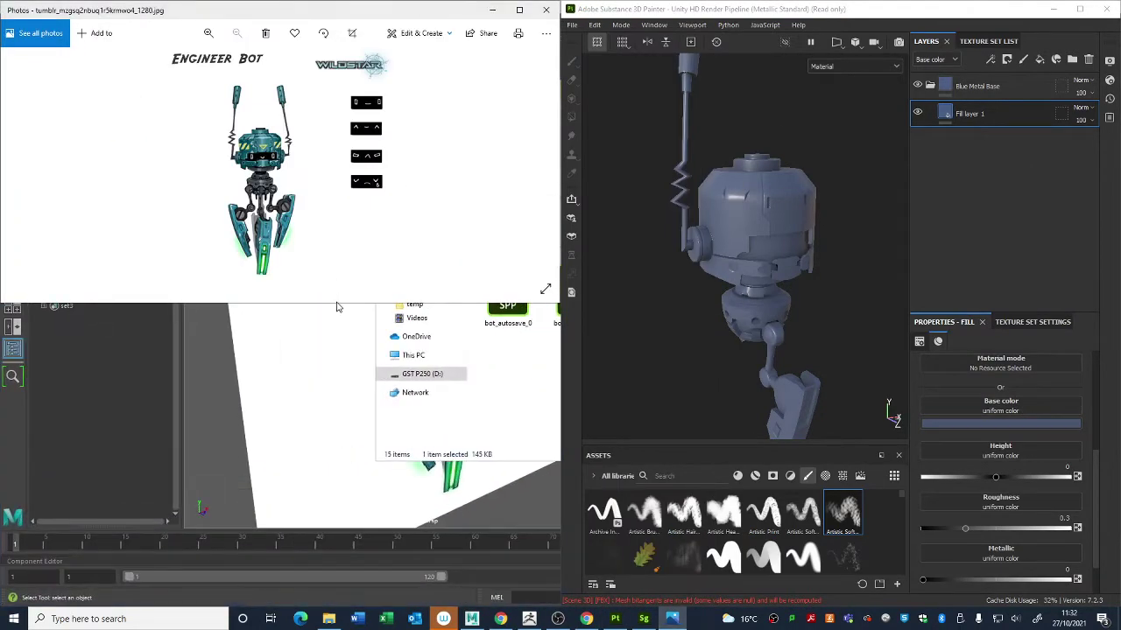
{"action": "double_click", "coordinate": [340, 303]}
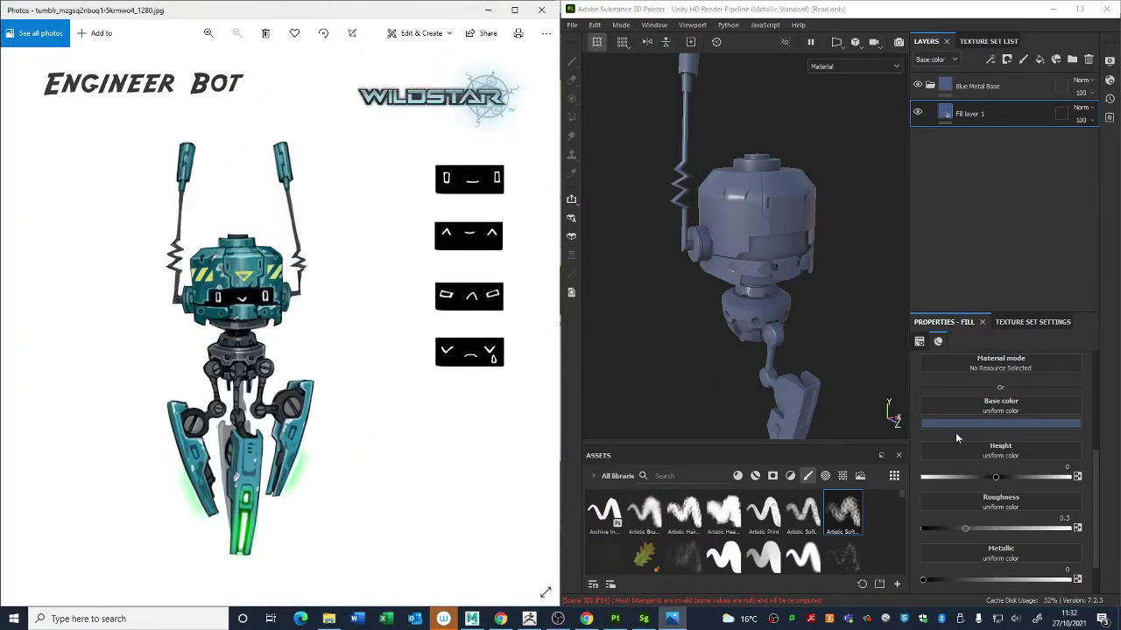
Step: Set Fill layer 1's base color to a dark teal sampled from the bot's head in the concept image
{"action": "scroll", "coordinate": [996, 474], "scroll_direction": "up", "scroll_amount": 5}
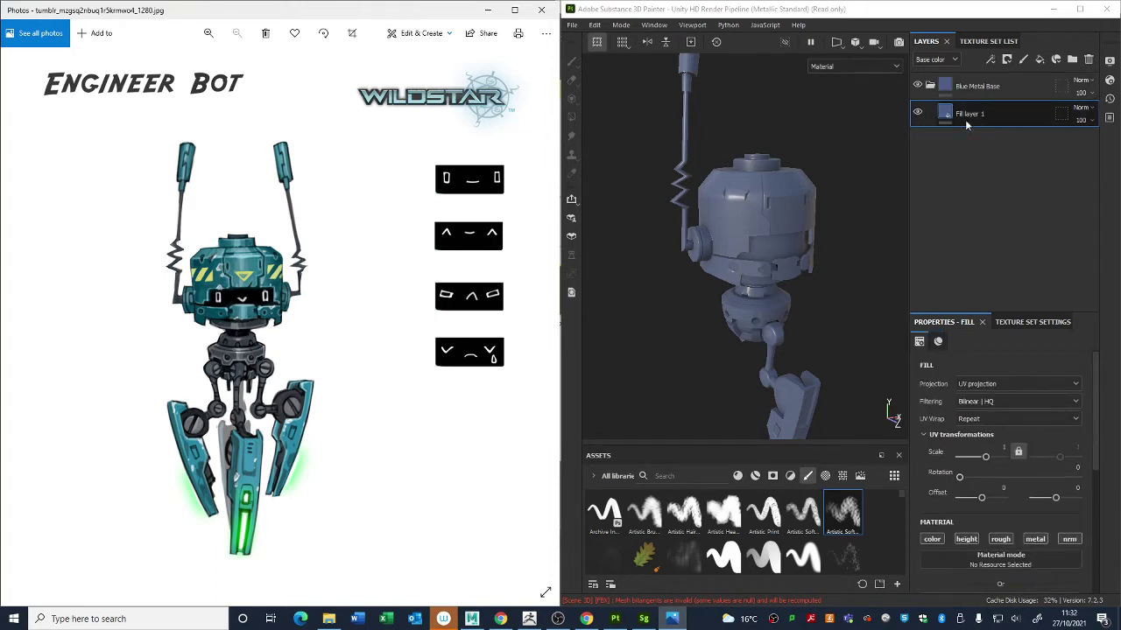
{"action": "scroll", "coordinate": [979, 426], "scroll_direction": "down", "scroll_amount": 5}
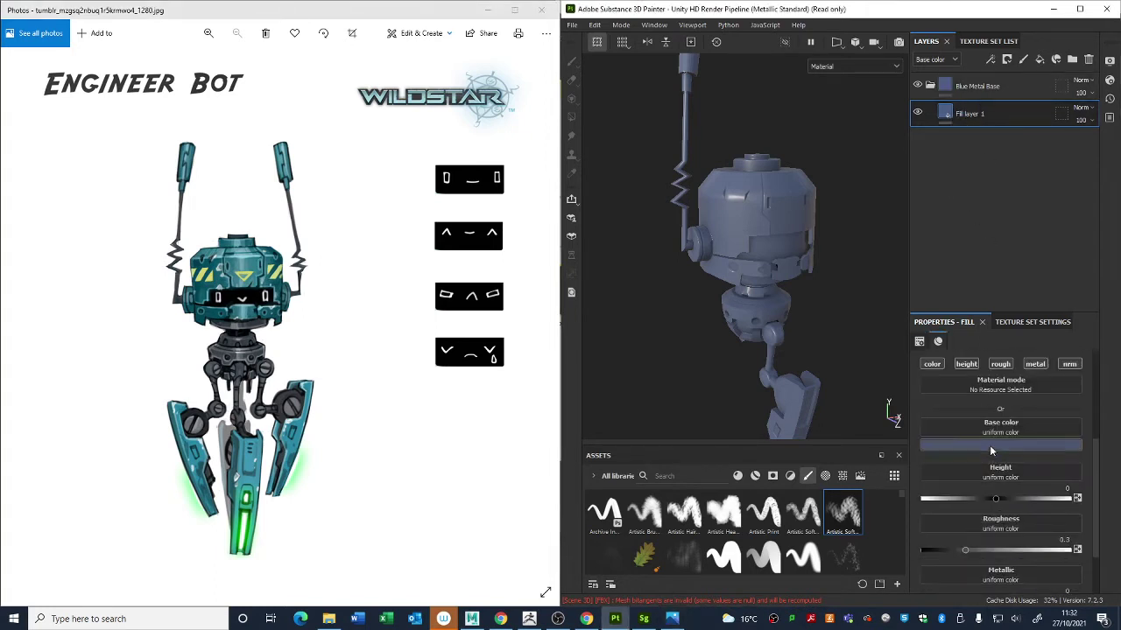
{"action": "left_click", "coordinate": [993, 445]}
{"action": "left_click", "coordinate": [1057, 461]}
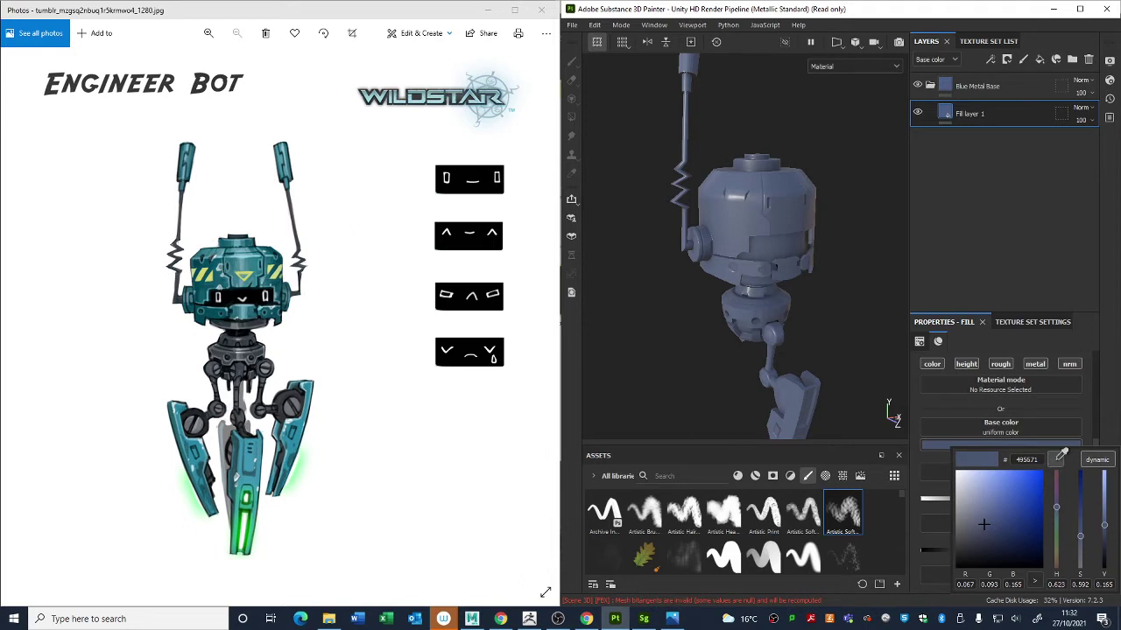
{"action": "left_click", "coordinate": [1062, 456]}
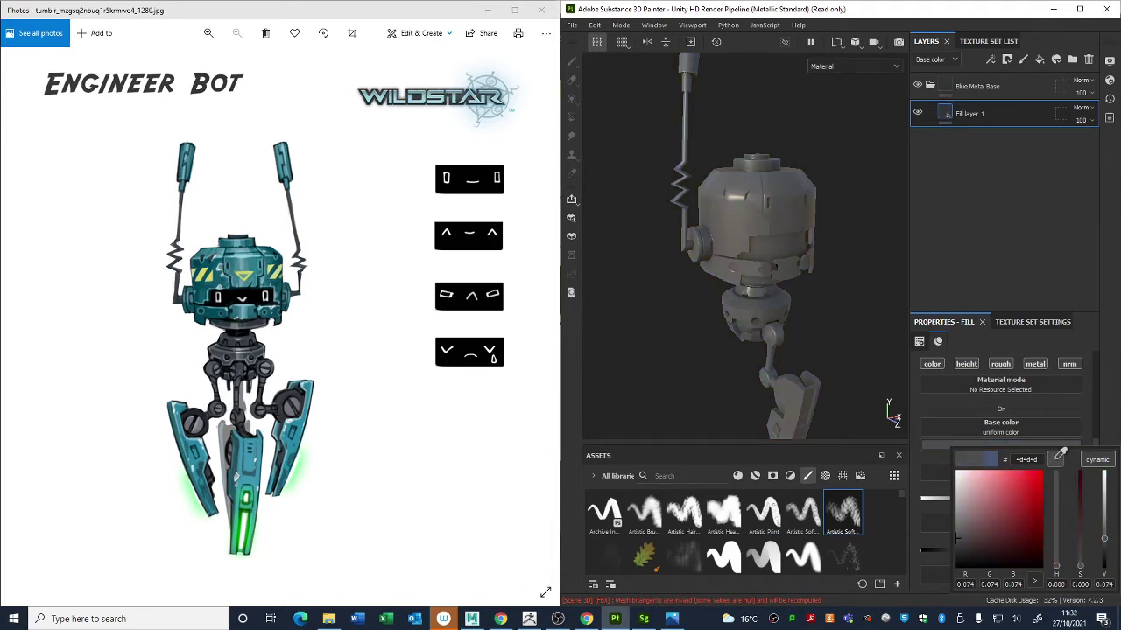
{"action": "left_click", "coordinate": [1060, 454]}
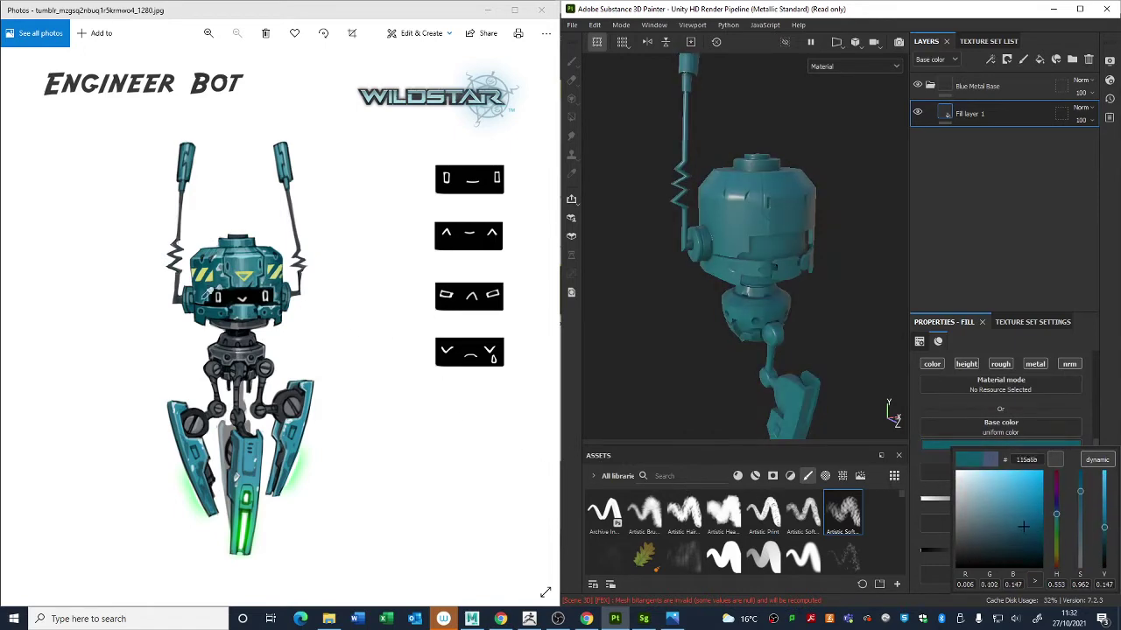
{"action": "left_click", "coordinate": [258, 256]}
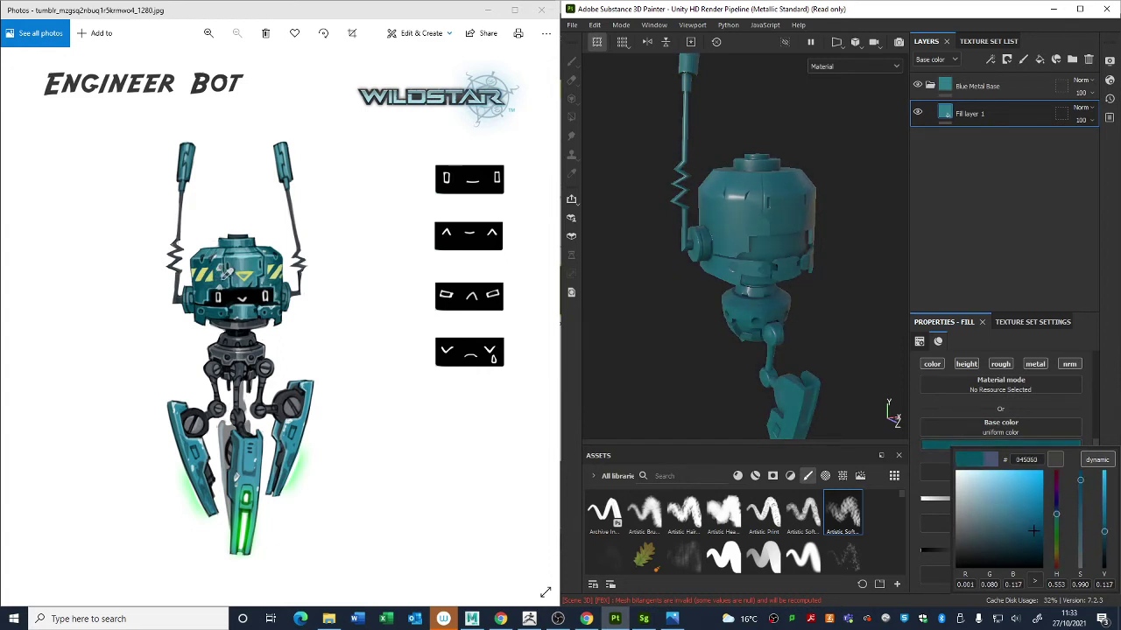
{"action": "left_click", "coordinate": [224, 278]}
{"action": "left_click", "coordinate": [1023, 267]}
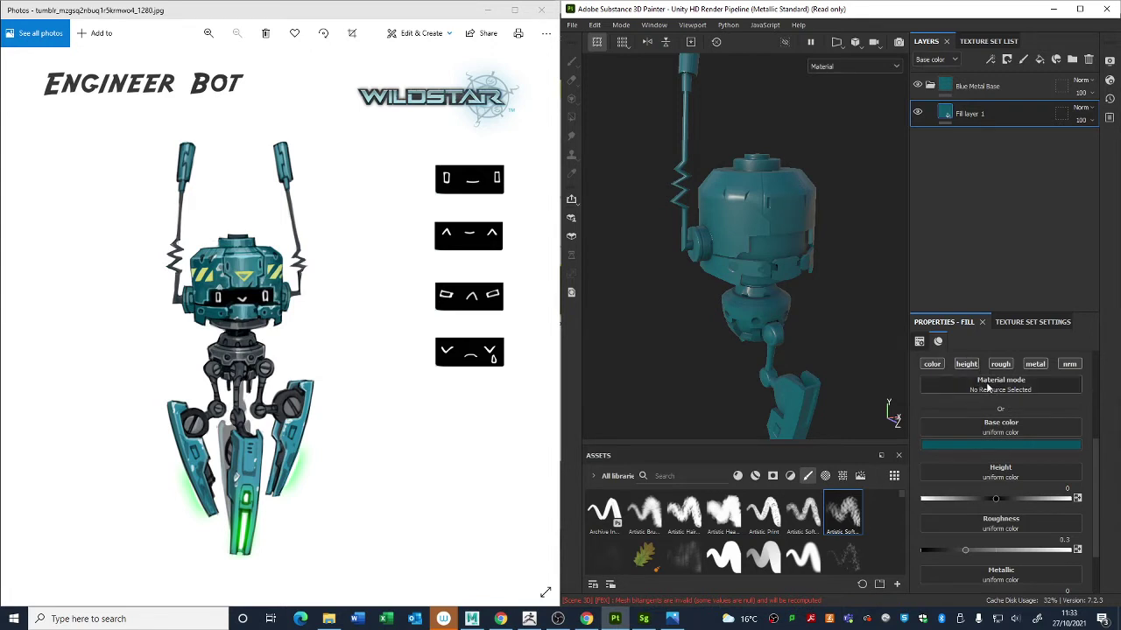
Step: Set Fill layer 1's roughness to about 0.284 and its metallic value to about 0.15
{"action": "scroll", "coordinate": [861, 289], "scroll_direction": "up", "scroll_amount": 3}
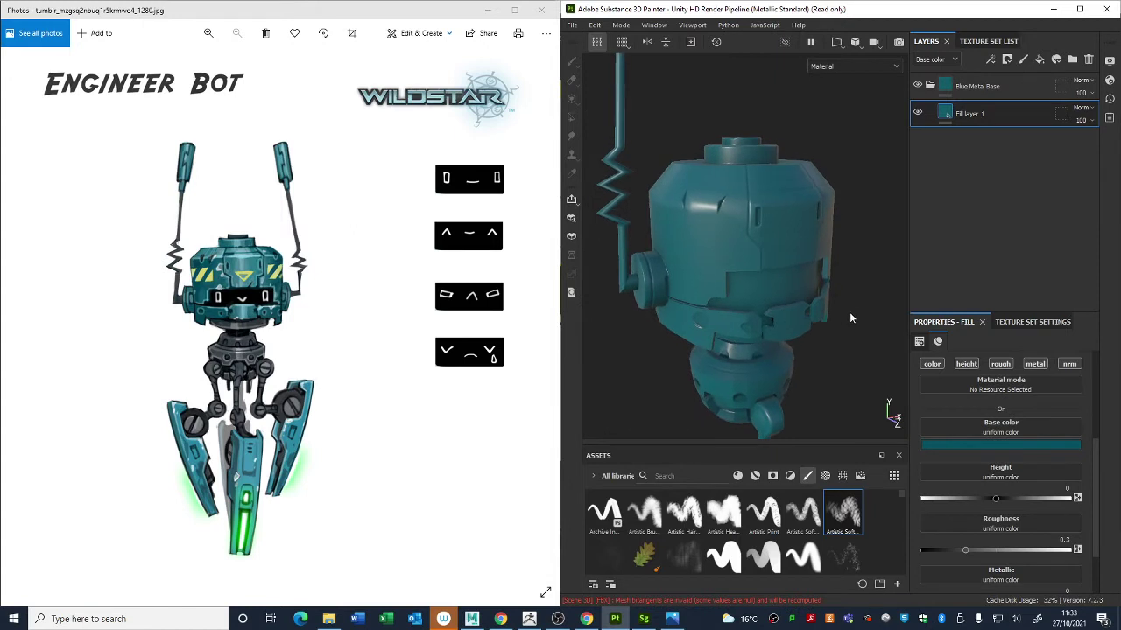
{"action": "middle_click_drag", "start_coordinate": [703, 311], "coordinate": [729, 262], "text": "alt"}
{"action": "middle_click_drag", "start_coordinate": [781, 236], "coordinate": [798, 234], "text": "alt"}
{"action": "middle_click_drag", "start_coordinate": [628, 204], "coordinate": [599, 217], "text": "alt"}
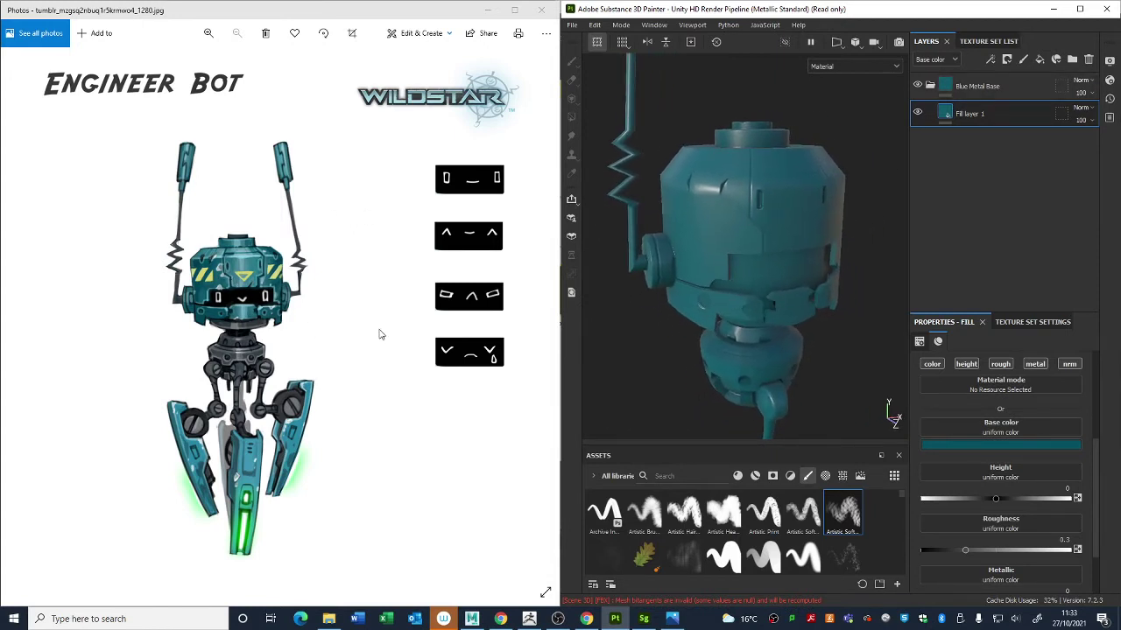
{"action": "scroll", "coordinate": [1042, 429], "scroll_direction": "down", "scroll_amount": 3}
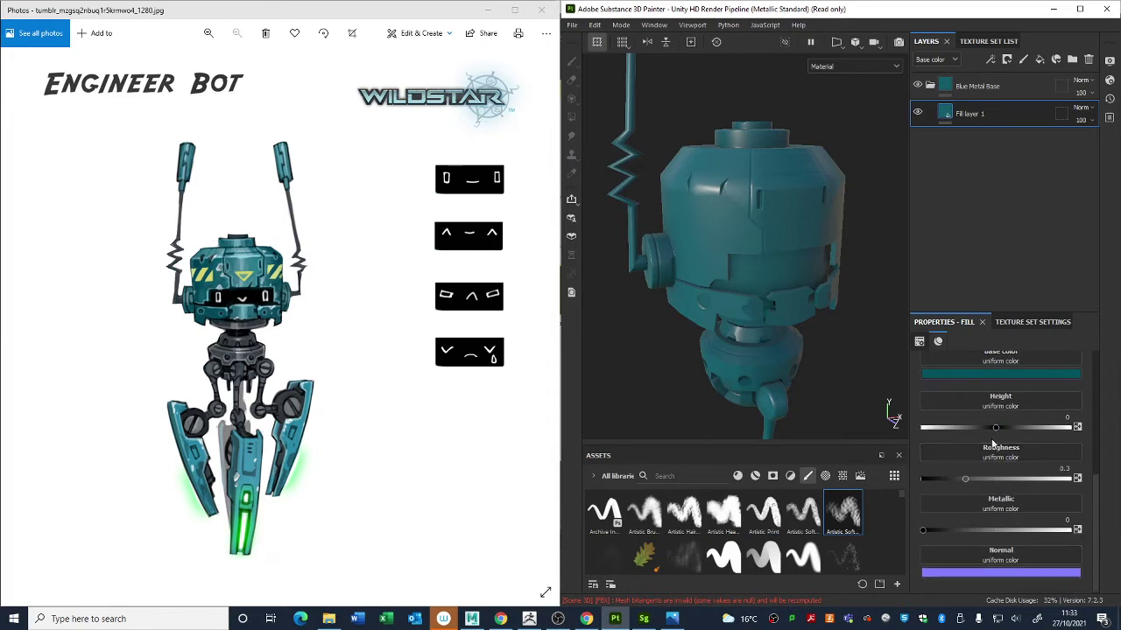
{"action": "mouse_move", "coordinate": [966, 477]}
{"action": "left_mouse_down"}
{"action": "mouse_move", "coordinate": [988, 475]}
{"action": "mouse_move", "coordinate": [949, 477]}
{"action": "mouse_move", "coordinate": [964, 479]}
{"action": "left_mouse_up"}
{"action": "mouse_move", "coordinate": [977, 529]}
{"action": "left_mouse_down"}
{"action": "mouse_move", "coordinate": [1068, 530]}
{"action": "mouse_move", "coordinate": [946, 531]}
{"action": "mouse_move", "coordinate": [944, 554]}
{"action": "left_mouse_up"}
{"action": "mouse_move", "coordinate": [961, 479]}
{"action": "left_mouse_down"}
{"action": "mouse_move", "coordinate": [969, 475]}
{"action": "mouse_move", "coordinate": [950, 480]}
{"action": "mouse_move", "coordinate": [963, 486]}
{"action": "left_mouse_up"}
{"action": "scroll", "coordinate": [742, 350], "scroll_direction": "down", "scroll_amount": 5}
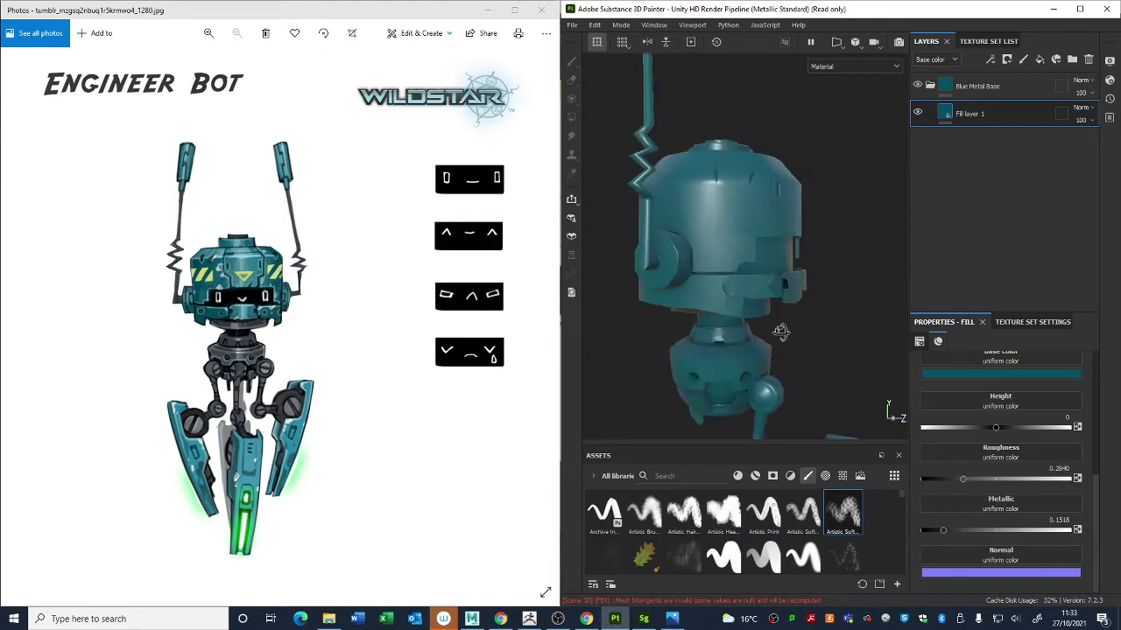
Step: Inspect the robot from several angles and raise Fill layer 1's metallic value to about 0.40
{"action": "middle_click_drag", "start_coordinate": [764, 351], "coordinate": [753, 316], "text": "alt"}
{"action": "scroll", "coordinate": [755, 317], "scroll_direction": "up", "scroll_amount": 2}
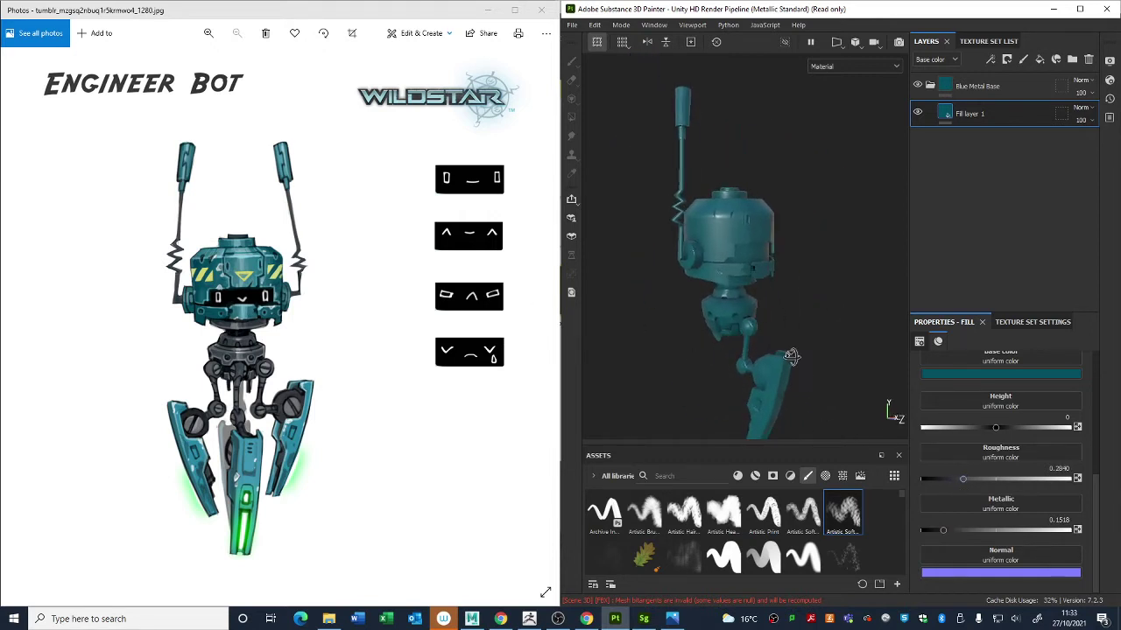
{"action": "left_click_drag", "start_coordinate": [790, 357], "coordinate": [756, 284], "text": "alt"}
{"action": "scroll", "coordinate": [756, 284], "scroll_direction": "up", "scroll_amount": 4}
{"action": "middle_click_drag", "start_coordinate": [702, 321], "coordinate": [711, 299], "text": "alt"}
{"action": "left_click_drag", "start_coordinate": [711, 299], "coordinate": [875, 376], "text": "alt"}
{"action": "left_click_drag", "start_coordinate": [944, 529], "coordinate": [981, 527]}
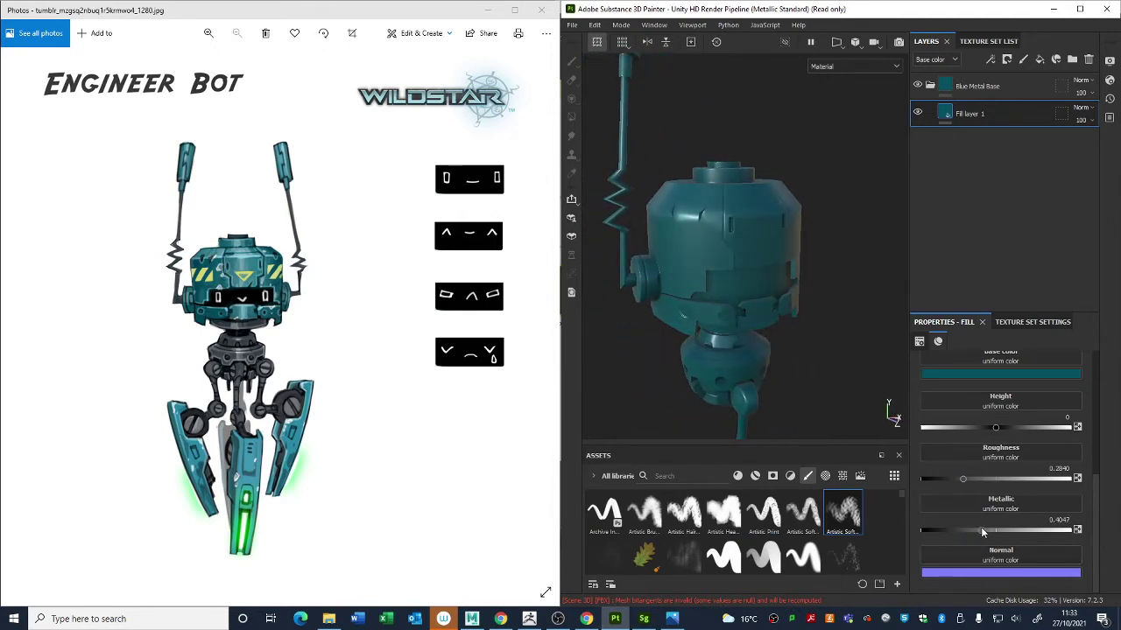
{"action": "left_click_drag", "start_coordinate": [744, 368], "coordinate": [802, 369], "text": "alt"}
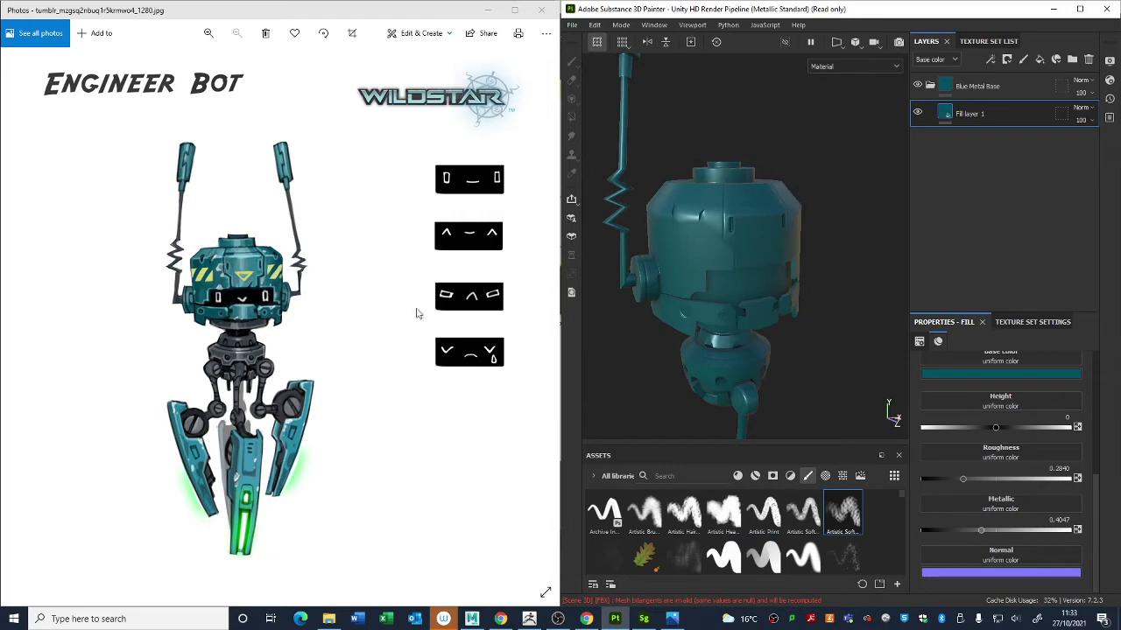
Step: Compare the robot with an enlarged view of the concept image, and add a black mask to the Blue Metal Base folder
{"action": "scroll", "coordinate": [251, 260], "scroll_direction": "up", "scroll_amount": 4}
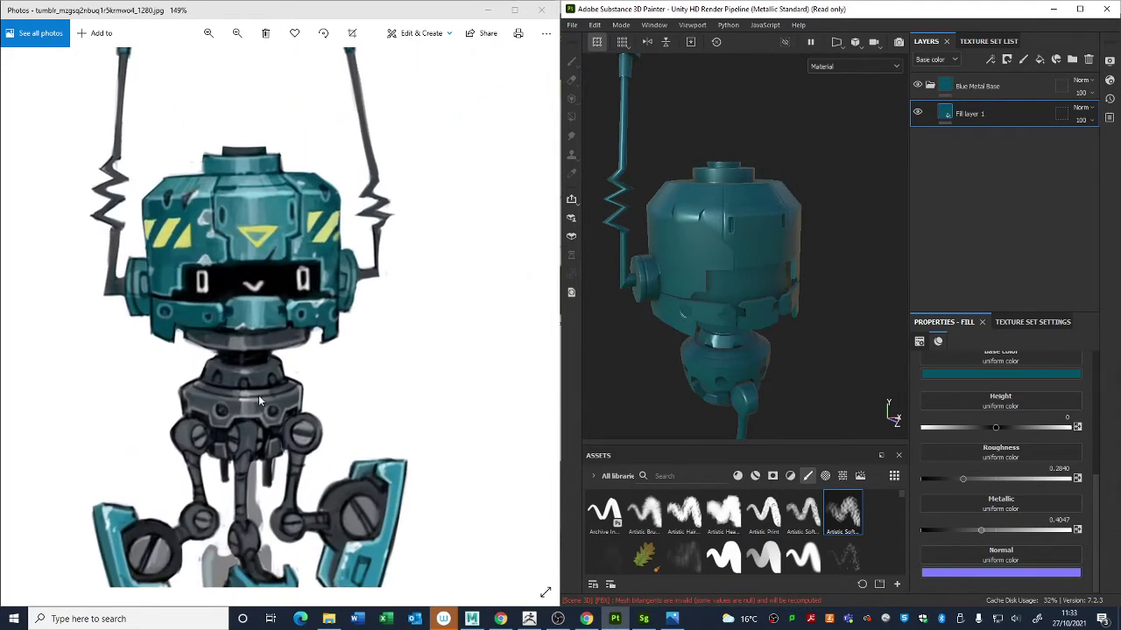
{"action": "scroll", "coordinate": [258, 400], "scroll_direction": "down", "scroll_amount": 3}
{"action": "scroll", "coordinate": [220, 347], "scroll_direction": "up", "scroll_amount": 2}
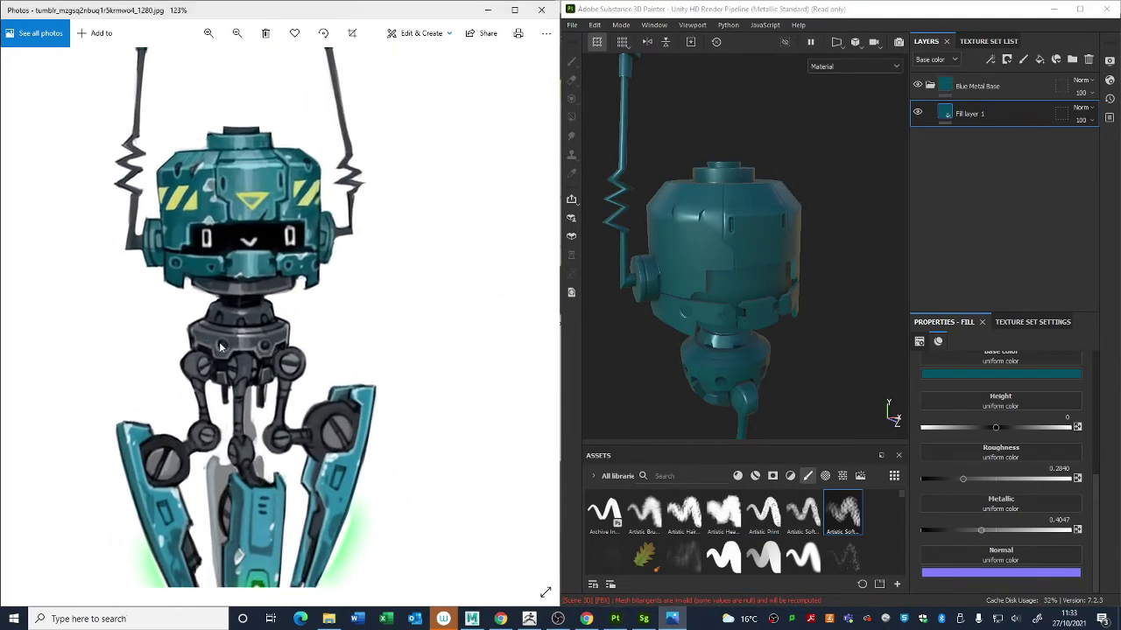
{"action": "left_click", "coordinate": [970, 85]}
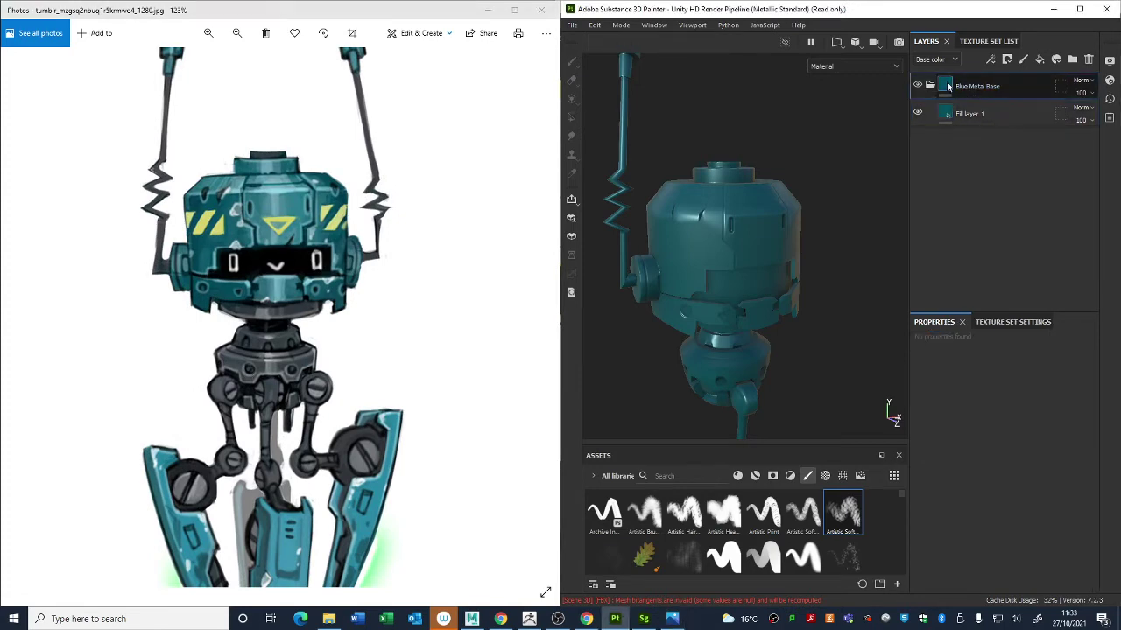
{"action": "left_click", "coordinate": [940, 115]}
{"action": "right_click", "coordinate": [954, 87]}
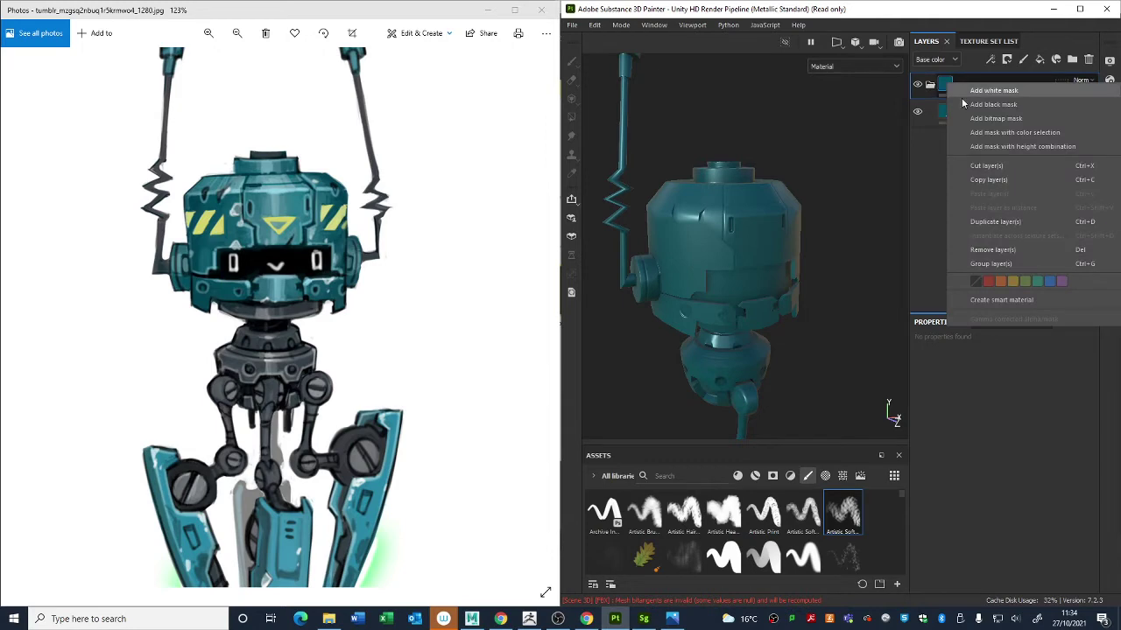
{"action": "left_click", "coordinate": [991, 106]}
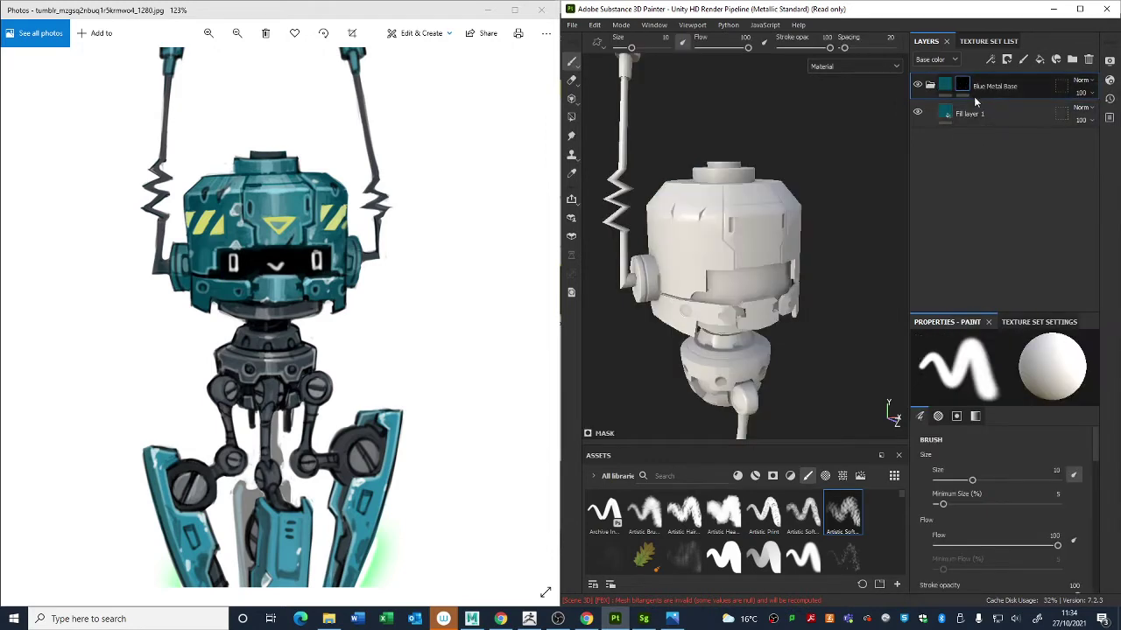
Step: Add a paint effect to the black mask of the Blue Metal Base folder
{"action": "left_click", "coordinate": [963, 86]}
{"action": "mouse_move", "coordinate": [965, 85]}
{"action": "left_click", "coordinate": [962, 85]}
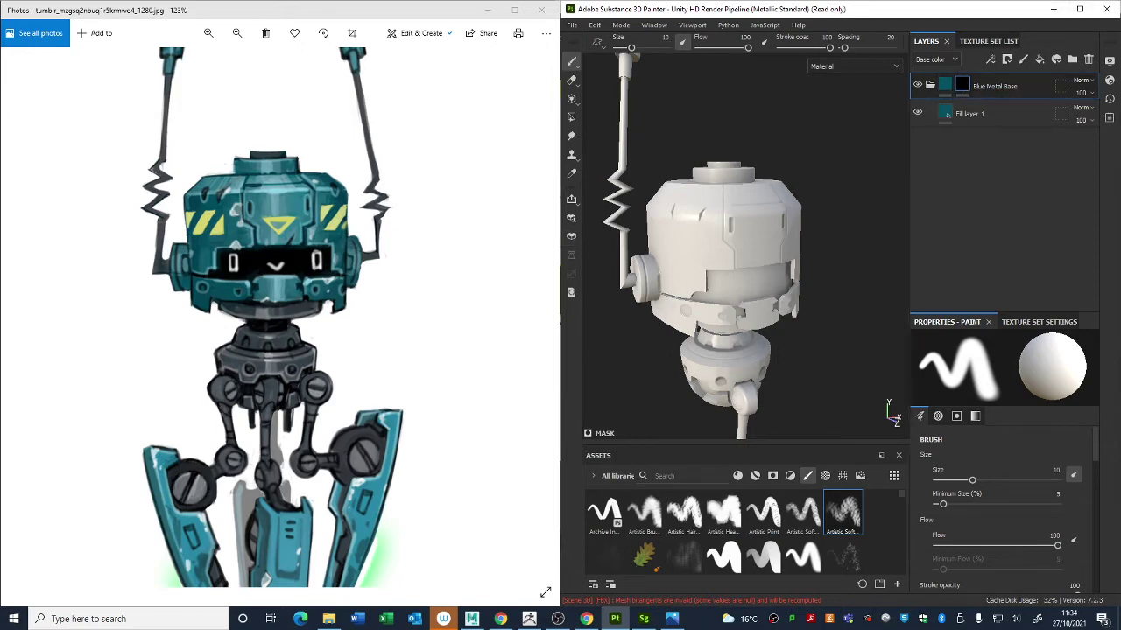
{"action": "right_click", "coordinate": [962, 83]}
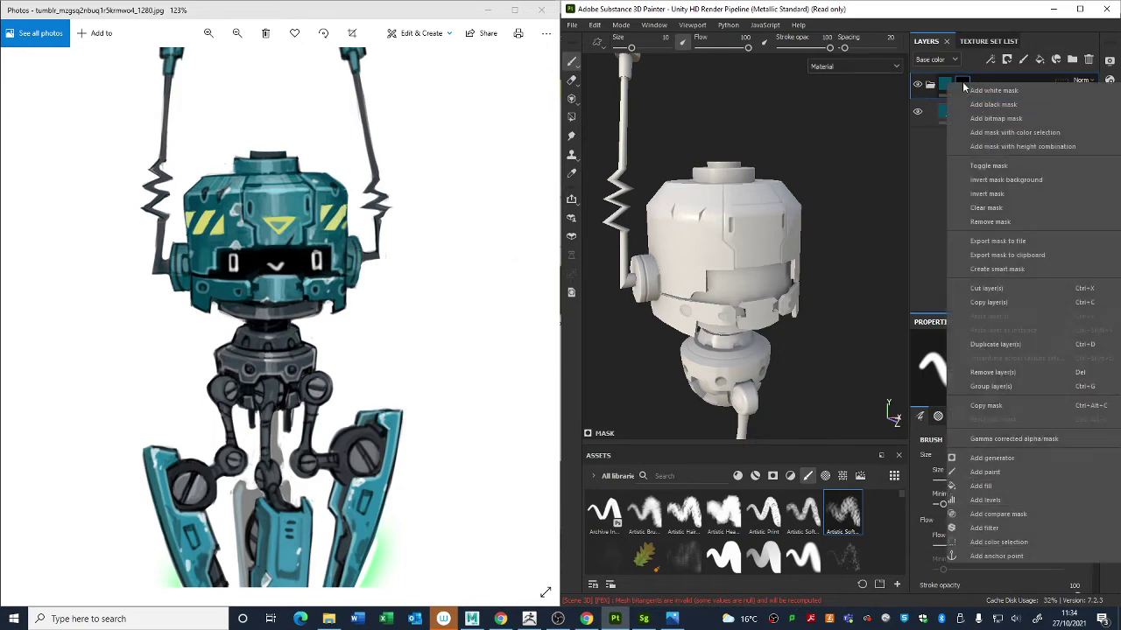
{"action": "left_click", "coordinate": [983, 473]}
Step: Try brushing the mask freehand across the upper shell of the robot's head, and undo the strokes
{"action": "mouse_move", "coordinate": [705, 229]}
{"action": "left_mouse_down"}
{"action": "mouse_move", "coordinate": [714, 271]}
{"action": "mouse_move", "coordinate": [676, 298]}
{"action": "mouse_move", "coordinate": [689, 311]}
{"action": "mouse_move", "coordinate": [719, 252]}
{"action": "mouse_move", "coordinate": [744, 229]}
{"action": "mouse_move", "coordinate": [787, 255]}
{"action": "mouse_move", "coordinate": [735, 252]}
{"action": "mouse_move", "coordinate": [612, 302]}
{"action": "mouse_move", "coordinate": [644, 337]}
{"action": "mouse_move", "coordinate": [779, 311]}
{"action": "mouse_move", "coordinate": [719, 350]}
{"action": "mouse_move", "coordinate": [675, 335]}
{"action": "mouse_move", "coordinate": [576, 221]}
{"action": "mouse_move", "coordinate": [740, 263]}
{"action": "mouse_move", "coordinate": [782, 247]}
{"action": "mouse_move", "coordinate": [721, 302]}
{"action": "mouse_move", "coordinate": [801, 265]}
{"action": "left_mouse_up"}
{"action": "scroll", "coordinate": [744, 229], "scroll_direction": "up", "scroll_amount": 3}
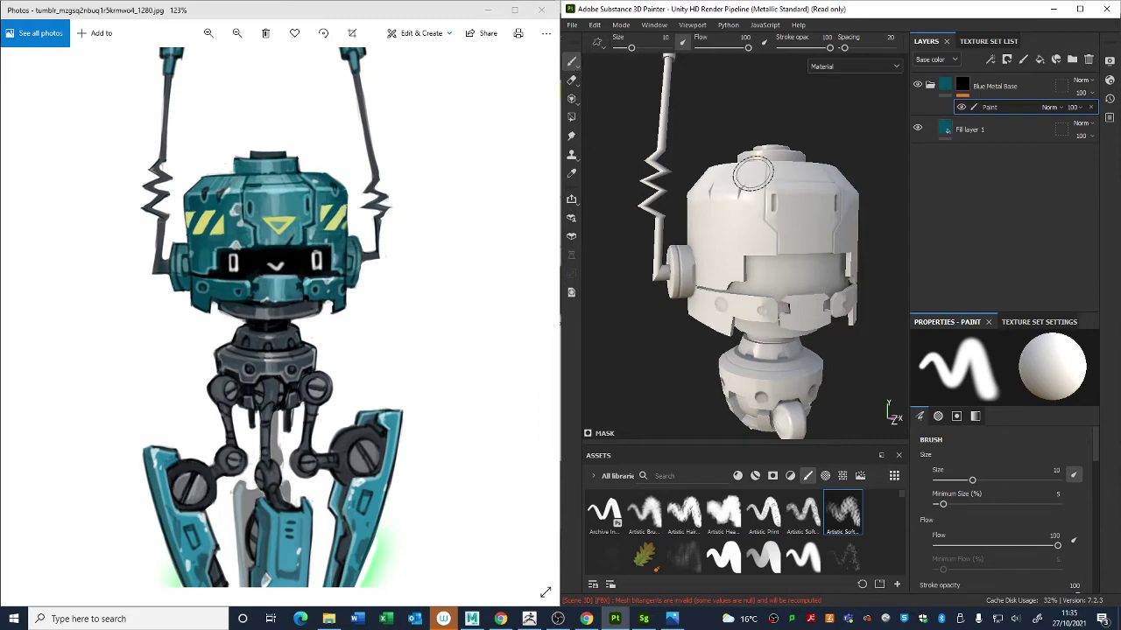
{"action": "mouse_move", "coordinate": [753, 173]}
{"action": "left_mouse_down"}
{"action": "mouse_move", "coordinate": [727, 229]}
{"action": "mouse_move", "coordinate": [832, 249]}
{"action": "mouse_move", "coordinate": [805, 197]}
{"action": "mouse_move", "coordinate": [744, 187]}
{"action": "left_mouse_up"}
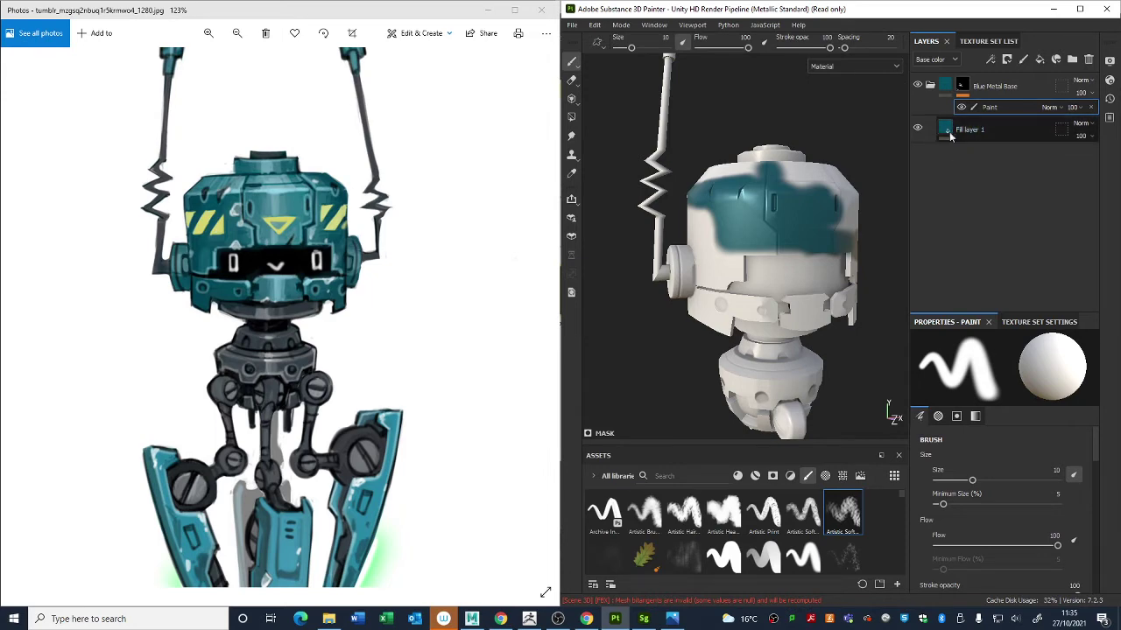
{"action": "key", "text": "ctrl+z"}
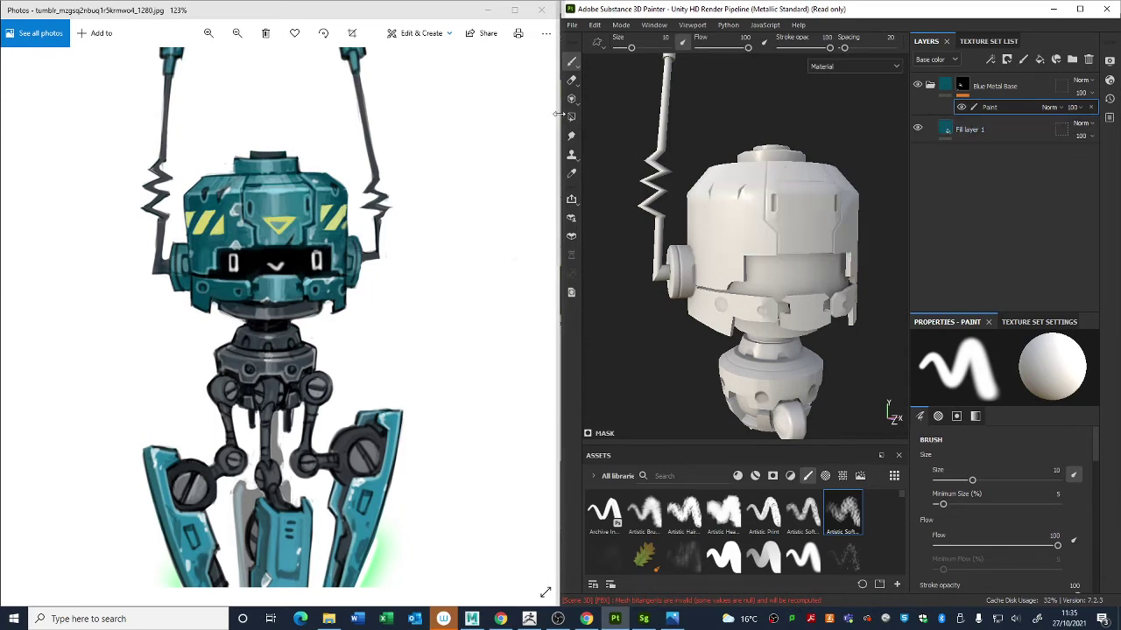
Step: Try the Polygon Fill tool in polygon mode on several faces of the head shell, and undo the fills
{"action": "left_click", "coordinate": [572, 117]}
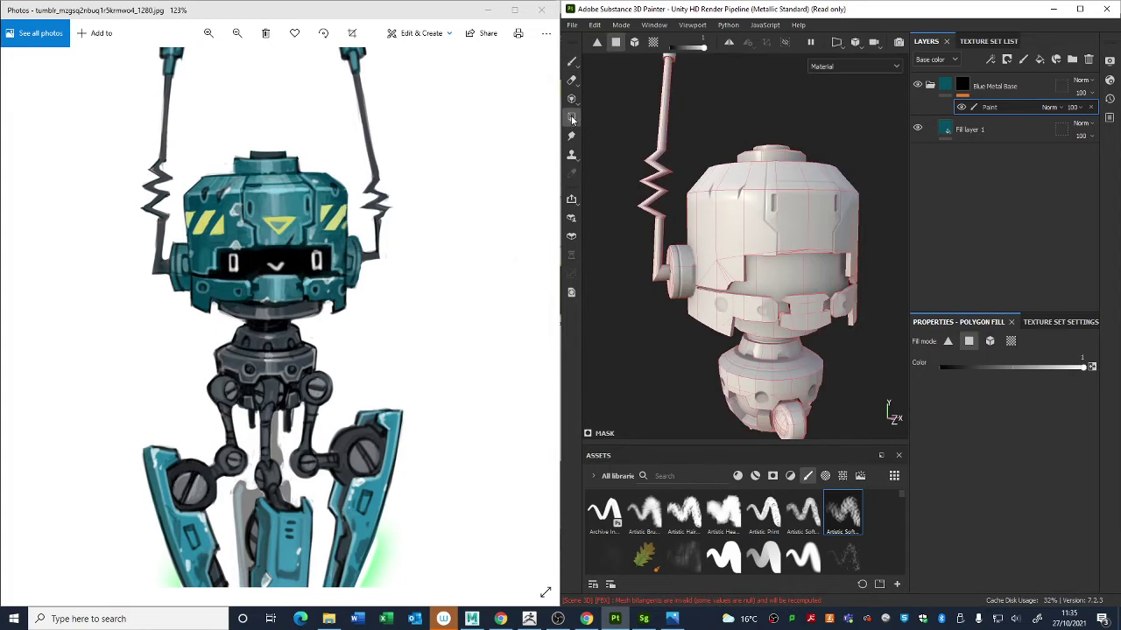
{"action": "left_click", "coordinate": [746, 210]}
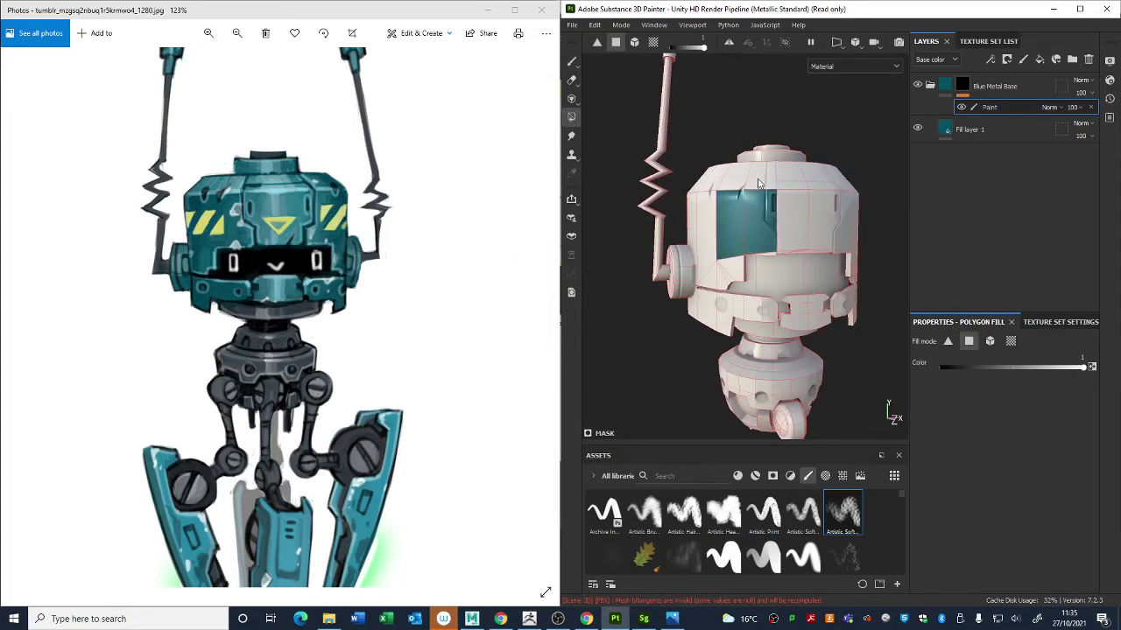
{"action": "left_click", "coordinate": [789, 185]}
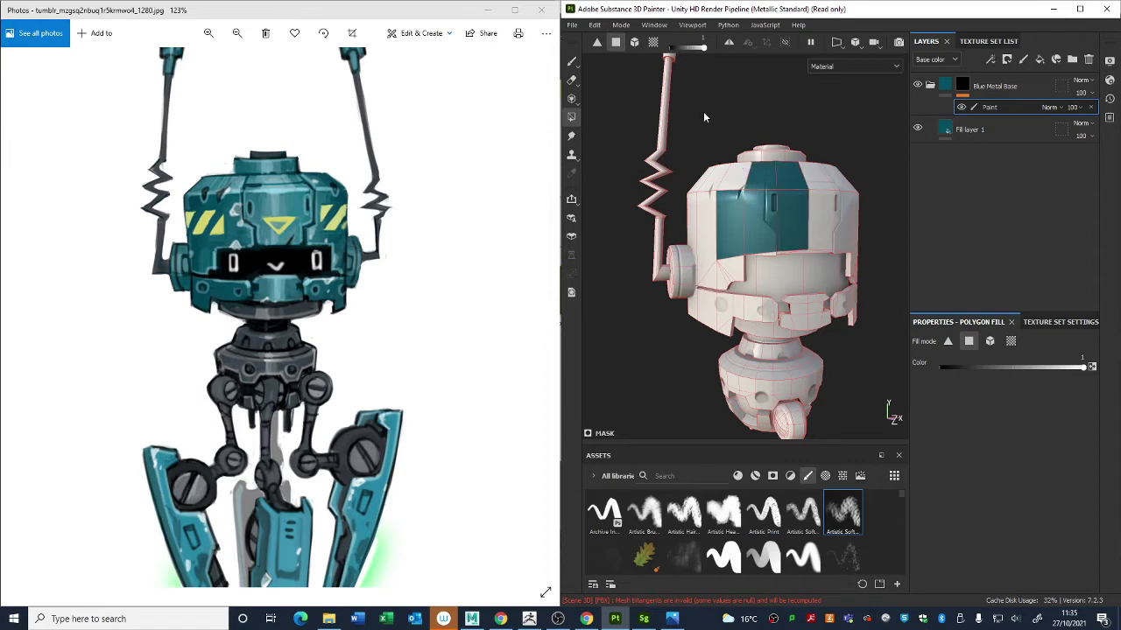
{"action": "left_click_drag", "start_coordinate": [703, 112], "coordinate": [868, 255]}
{"action": "key", "text": "ctrl+z"}
{"action": "key", "text": "ctrl+z"}
{"action": "key", "text": "ctrl+z"}
{"action": "key", "text": "ctrl+z"}
{"action": "key", "text": "ctrl+z"}
{"action": "key", "text": "ctrl+z"}
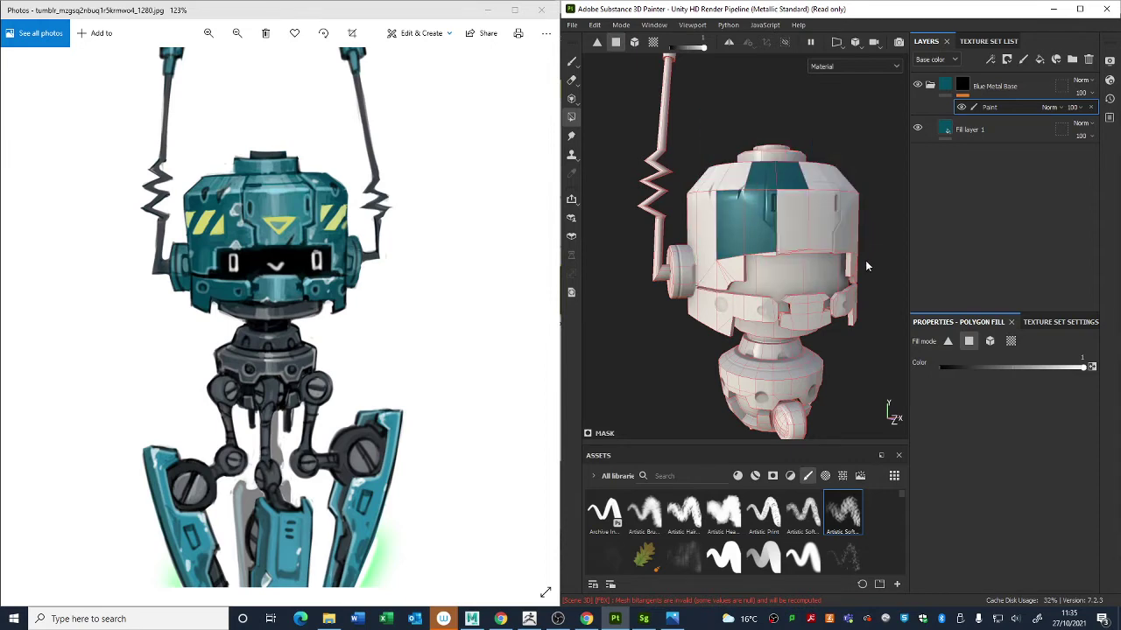
Step: Reveal the blue metal on the head shell face beside the visor opening with Polygon Fill
{"action": "left_click_drag", "start_coordinate": [799, 259], "coordinate": [662, 267], "text": "alt"}
{"action": "scroll", "coordinate": [761, 262], "scroll_direction": "up", "scroll_amount": 5}
{"action": "scroll", "coordinate": [785, 344], "scroll_direction": "up", "scroll_amount": 2}
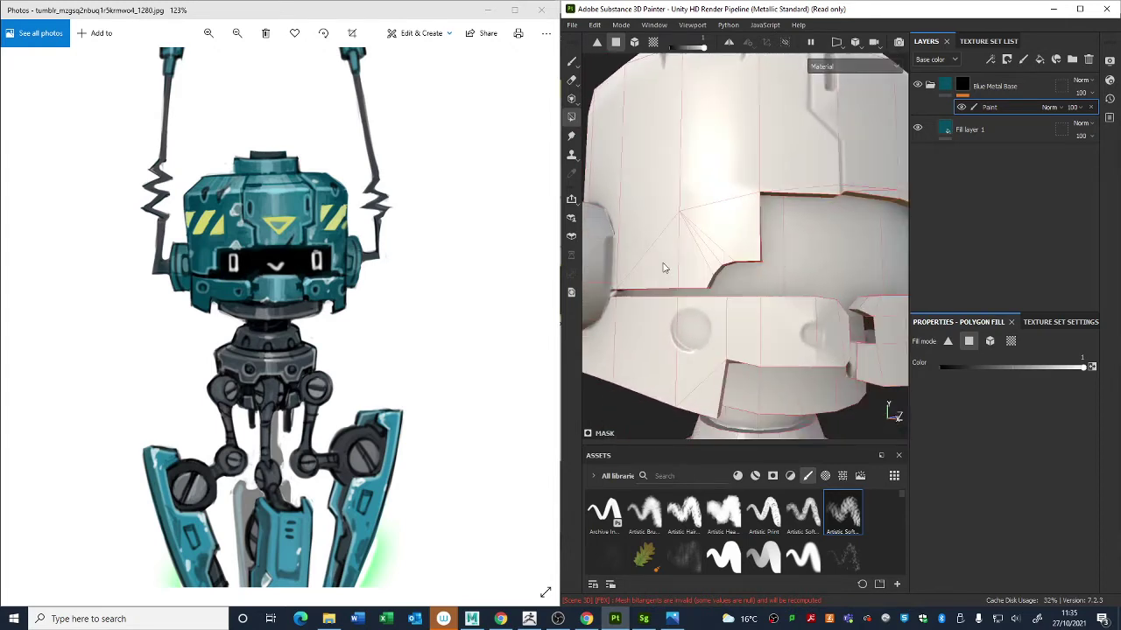
{"action": "left_click", "coordinate": [712, 265]}
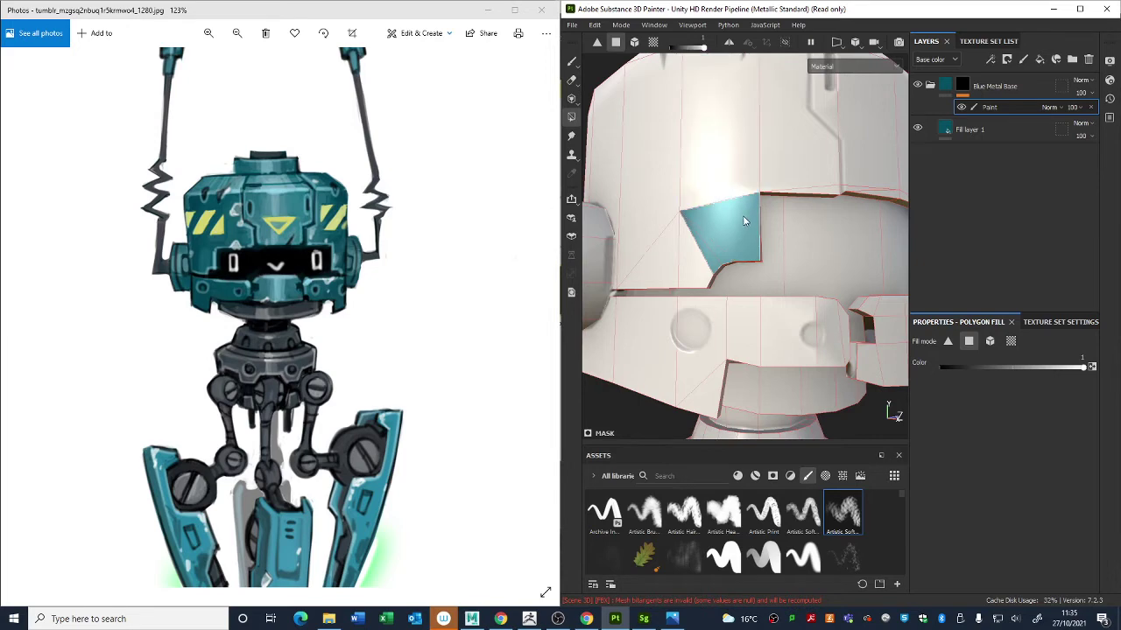
Step: Switch Polygon Fill to mesh mode and reveal the blue metal on the head shell and the ring on its crown
{"action": "key", "text": "f"}
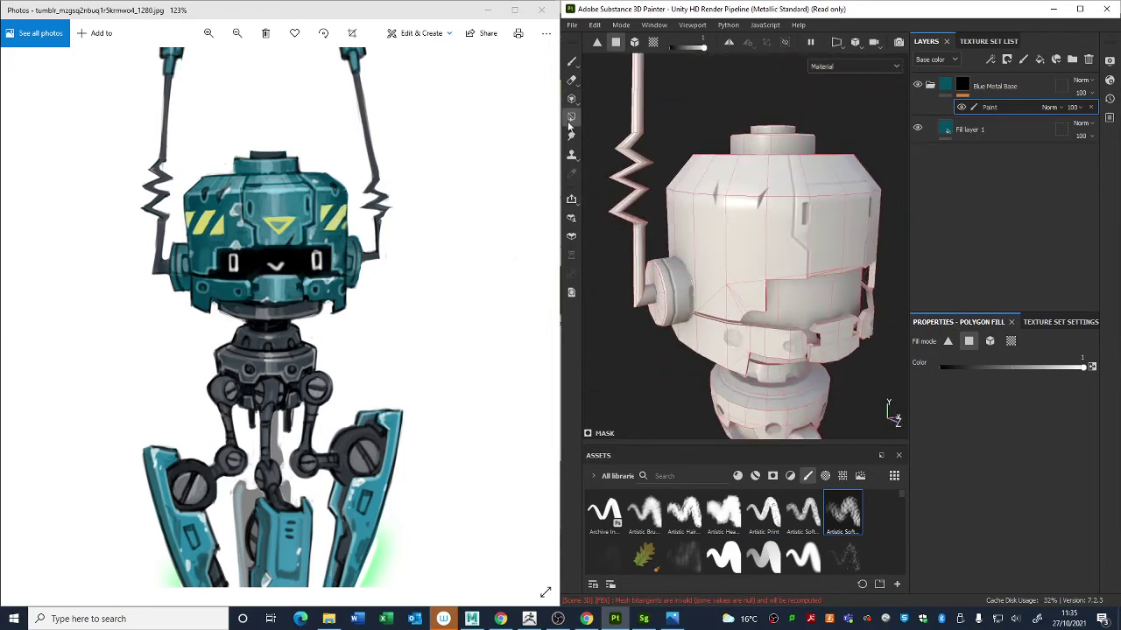
{"action": "left_click", "coordinate": [571, 61]}
{"action": "left_click", "coordinate": [571, 117]}
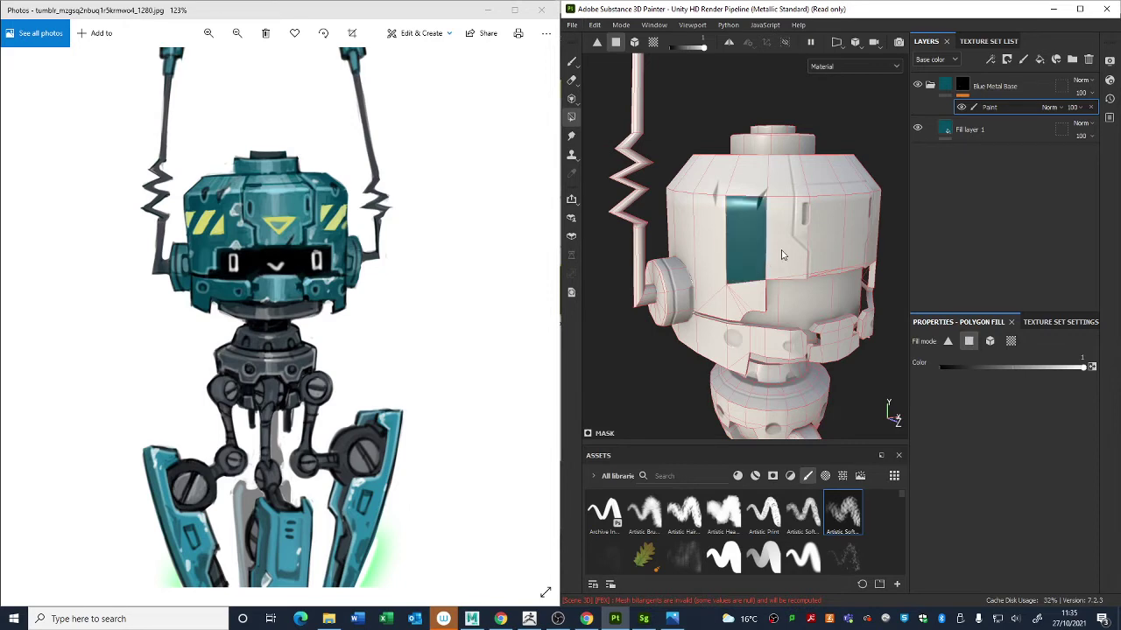
{"action": "left_click", "coordinate": [990, 342]}
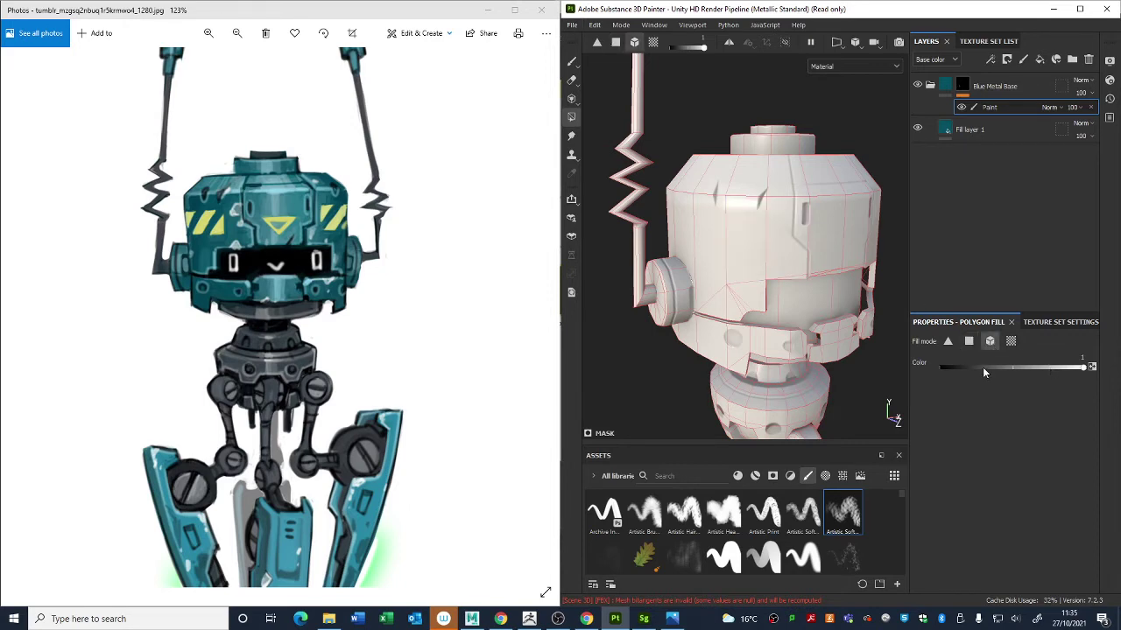
{"action": "left_click", "coordinate": [774, 255]}
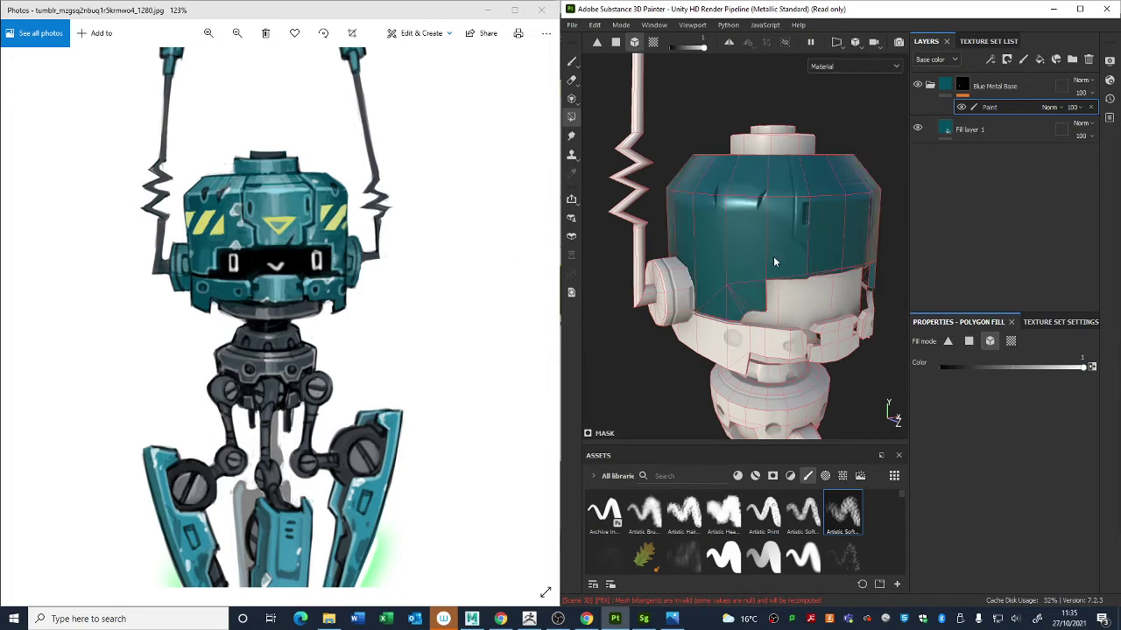
{"action": "left_click", "coordinate": [771, 152]}
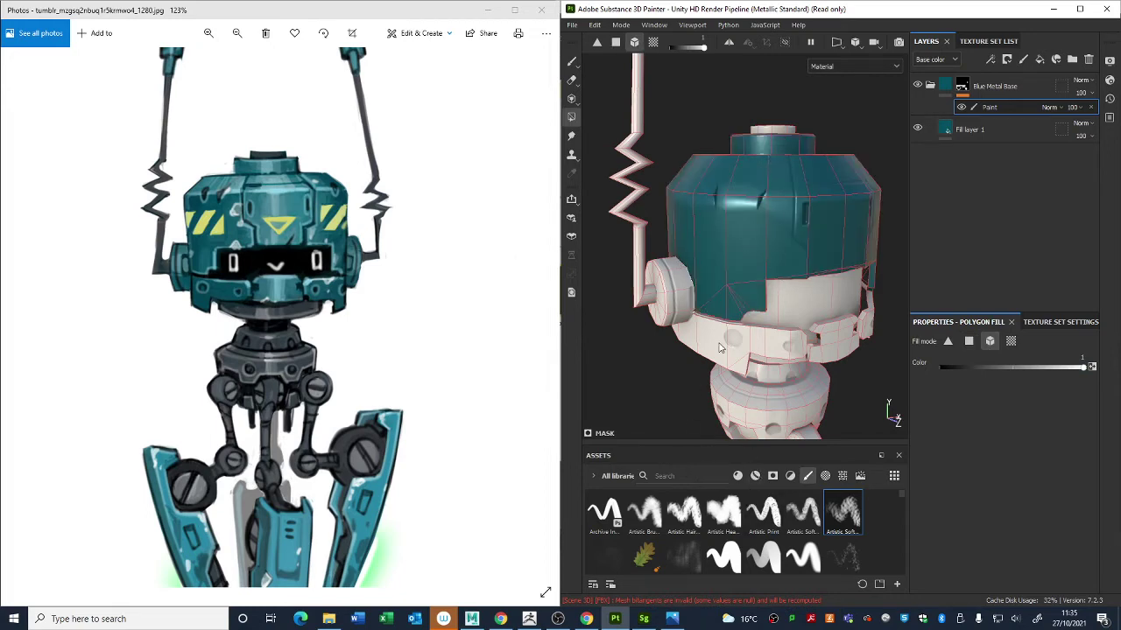
Step: Reveal the blue metal on the ear disc, the antenna tip and the jaw plates
{"action": "left_click_drag", "start_coordinate": [719, 348], "coordinate": [715, 83], "text": "alt"}
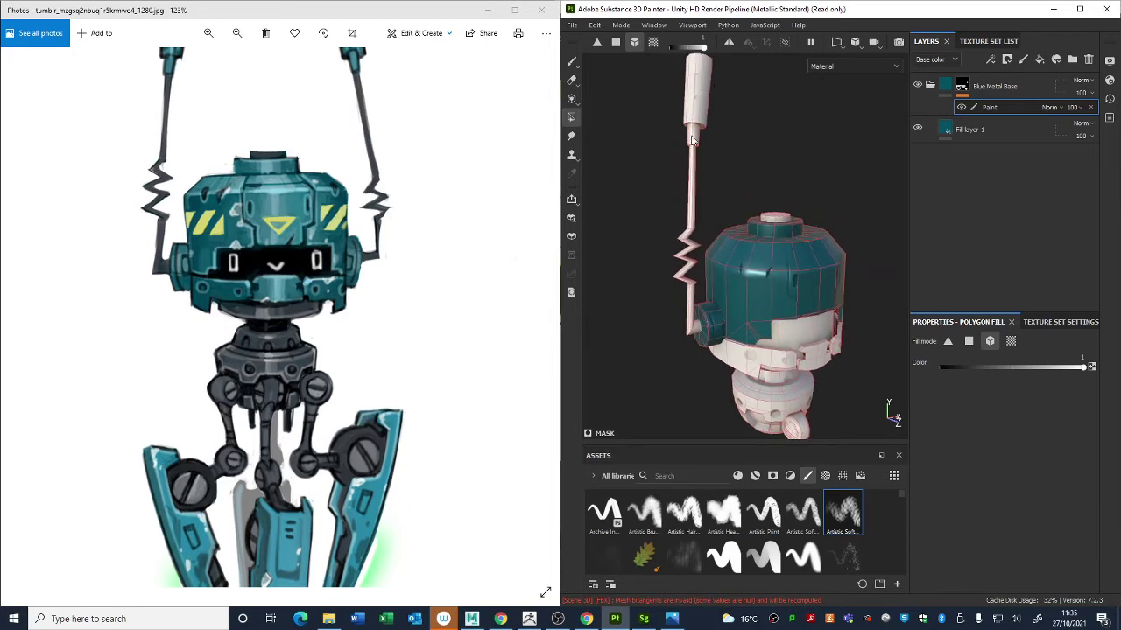
{"action": "left_click", "coordinate": [691, 138]}
{"action": "left_click", "coordinate": [706, 91]}
{"action": "left_click_drag", "start_coordinate": [772, 355], "coordinate": [761, 266], "text": "alt"}
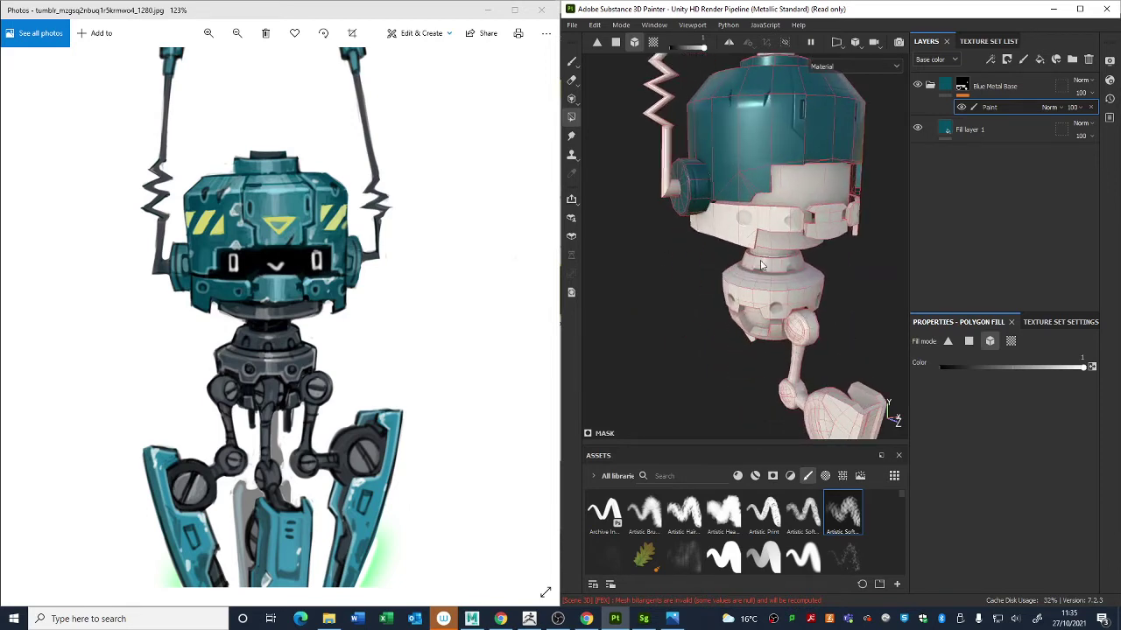
{"action": "left_click", "coordinate": [755, 222]}
{"action": "key", "text": "ctrl+z"}
{"action": "left_click", "coordinate": [723, 242]}
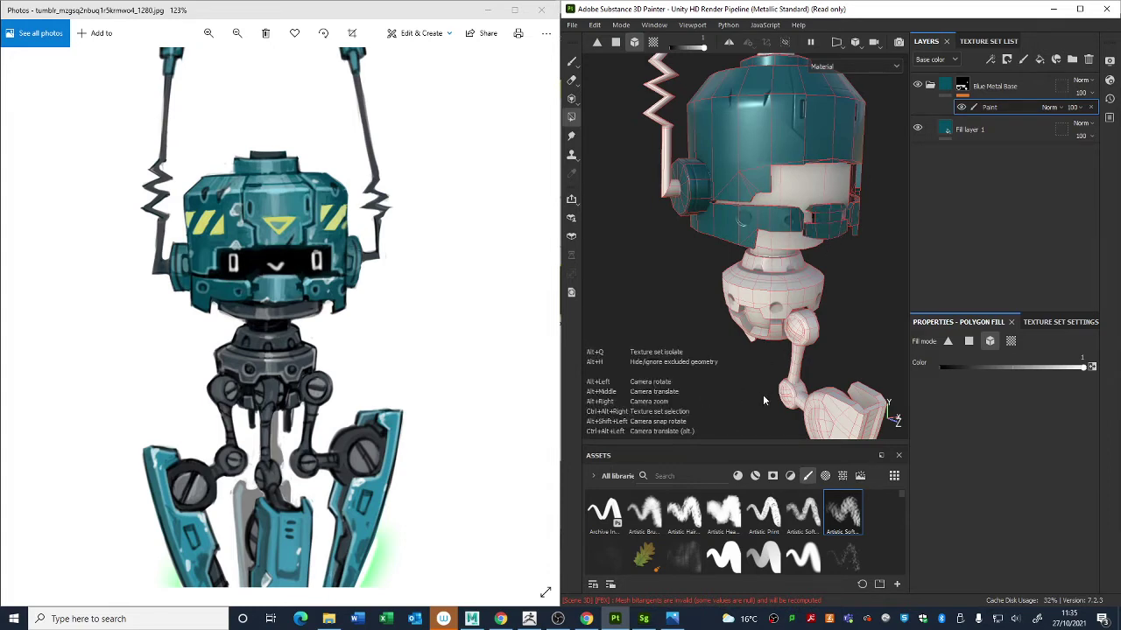
Step: Reveal the blue metal on the leg's armour plate
{"action": "middle_click_drag", "start_coordinate": [763, 368], "coordinate": [727, 202], "text": "alt"}
{"action": "left_click", "coordinate": [806, 285]}
{"action": "scroll", "coordinate": [770, 367], "scroll_direction": "up", "scroll_amount": 3}
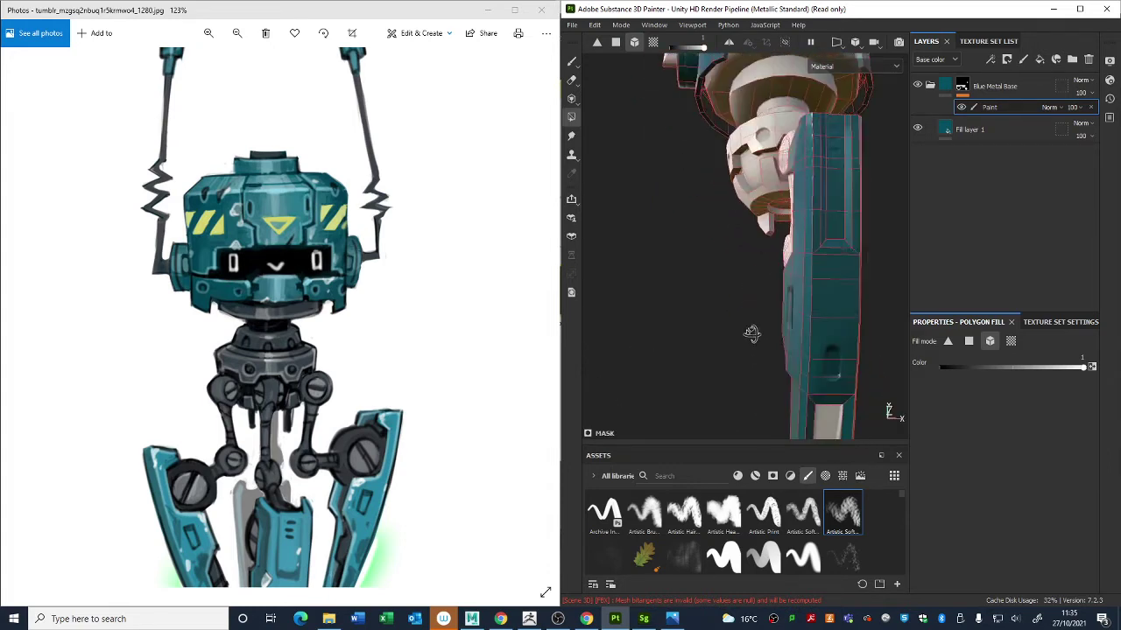
{"action": "scroll", "coordinate": [754, 334], "scroll_direction": "down", "scroll_amount": 1}
{"action": "mouse_move", "coordinate": [754, 333]}
{"action": "left_mouse_down", "text": "alt"}
{"action": "mouse_move", "coordinate": [900, 361]}
{"action": "mouse_move", "coordinate": [872, 363]}
{"action": "mouse_move", "coordinate": [824, 341]}
{"action": "mouse_move", "coordinate": [828, 304]}
{"action": "mouse_move", "coordinate": [748, 285]}
{"action": "mouse_move", "coordinate": [739, 302]}
{"action": "left_mouse_up", "text": "alt"}
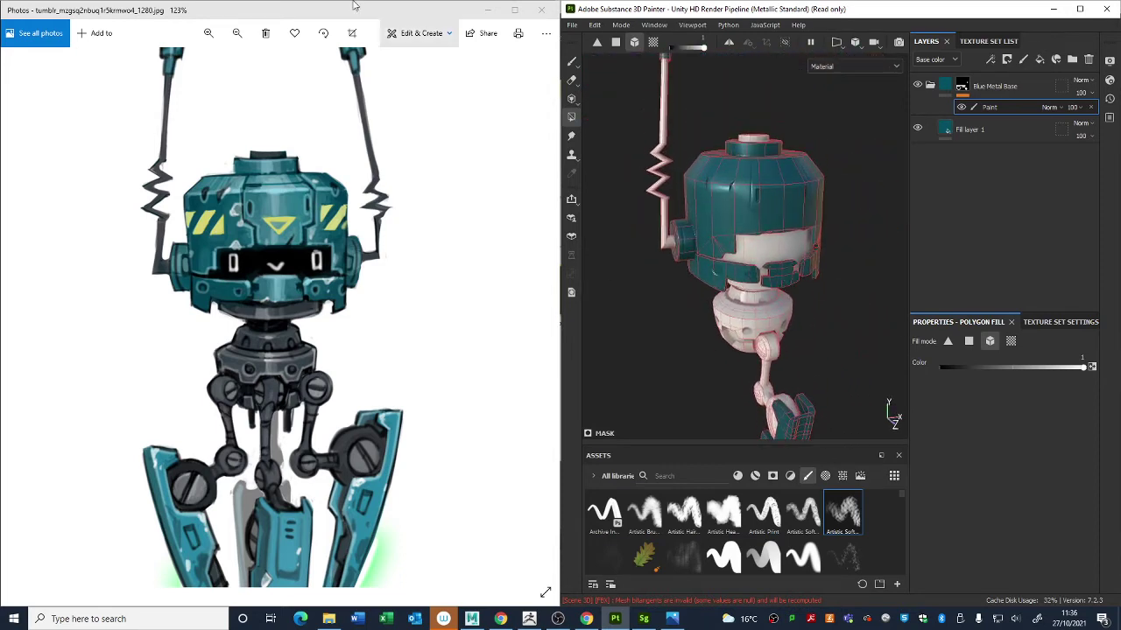
Step: Add a new folder above Blue Metal Base and place a new fill layer inside it
{"action": "left_click", "coordinate": [570, 61]}
{"action": "left_click_drag", "start_coordinate": [787, 250], "coordinate": [891, 224], "text": "alt"}
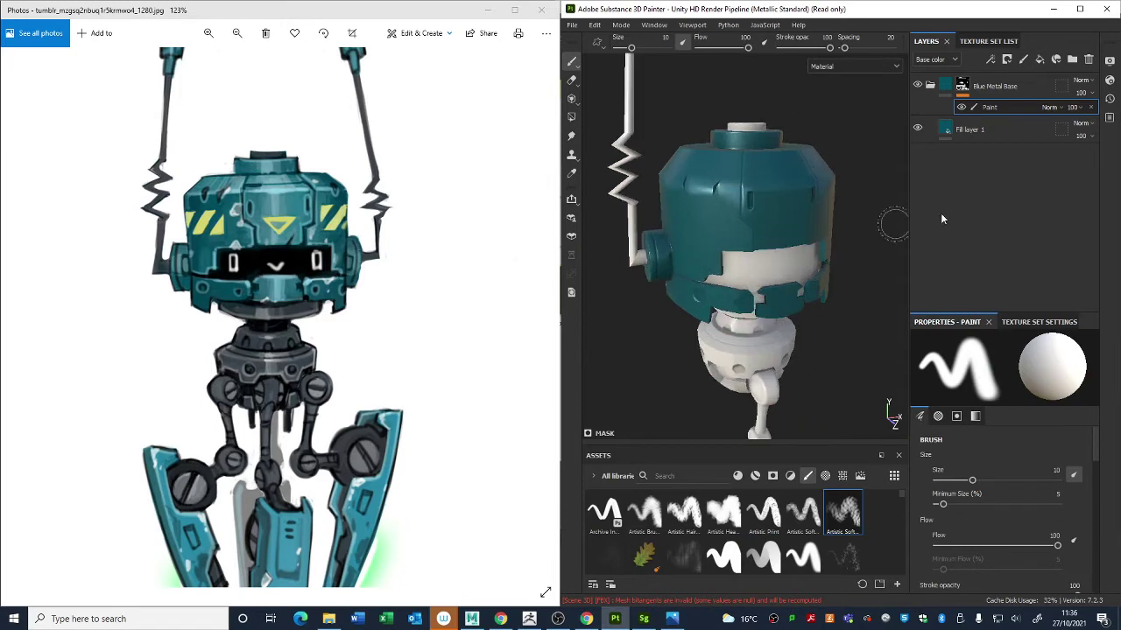
{"action": "left_click", "coordinate": [1071, 58]}
{"action": "left_click", "coordinate": [1039, 60]}
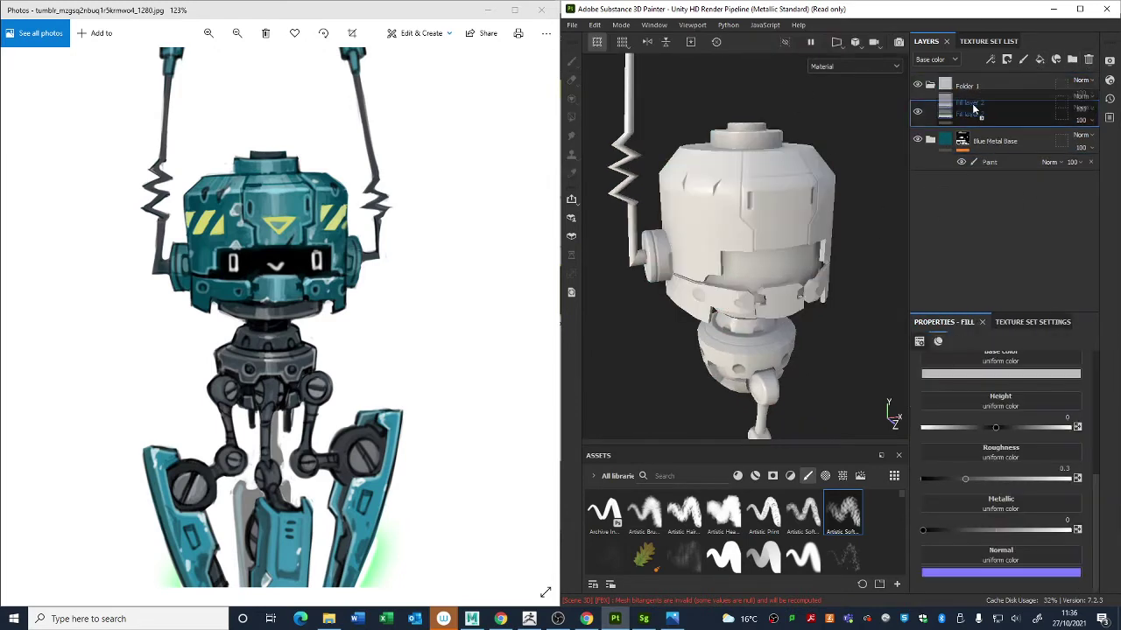
Step: Sample the fill's base color from the concept's grey body, adjust it to 434f57, and set metallic to 0.5175
{"action": "left_click", "coordinate": [1001, 374]}
{"action": "left_click", "coordinate": [354, 338]}
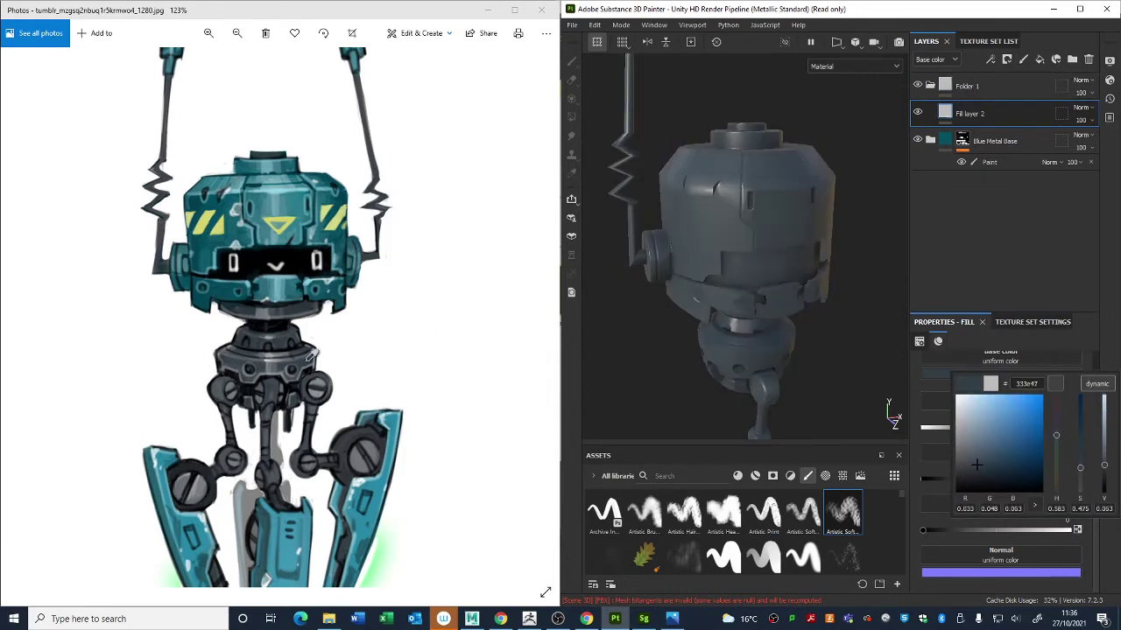
{"action": "left_click", "coordinate": [1026, 296]}
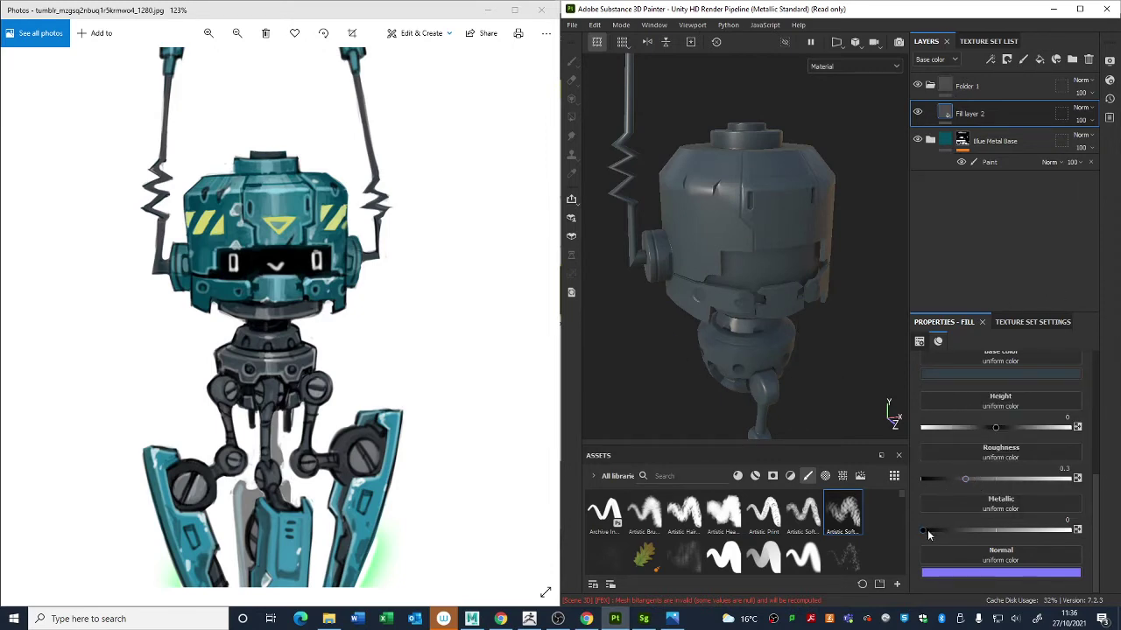
{"action": "left_click_drag", "start_coordinate": [927, 529], "coordinate": [995, 532]}
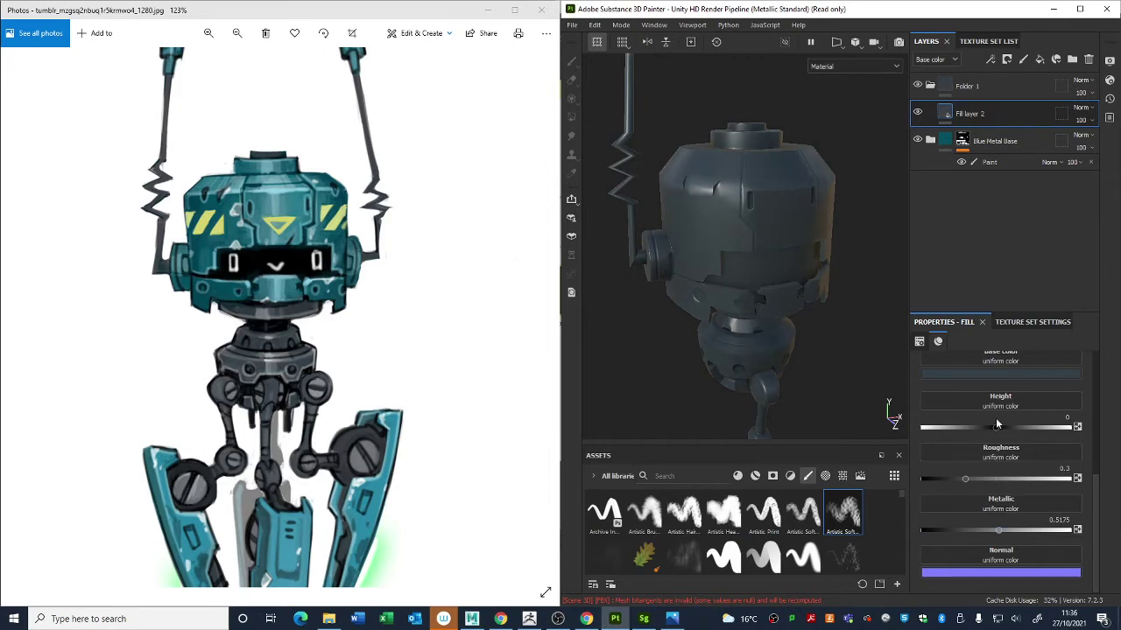
{"action": "left_click", "coordinate": [999, 375]}
{"action": "left_click_drag", "start_coordinate": [978, 470], "coordinate": [975, 464]}
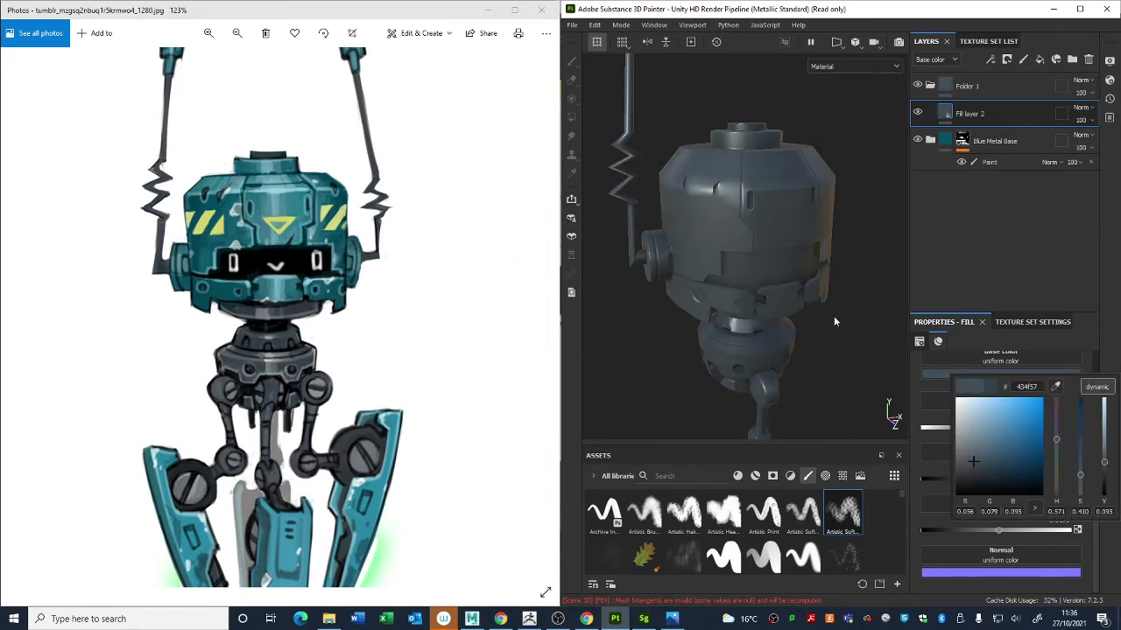
Step: Try setting the grey fill's metallic to 1, and undo the change
{"action": "right_click", "coordinate": [952, 118]}
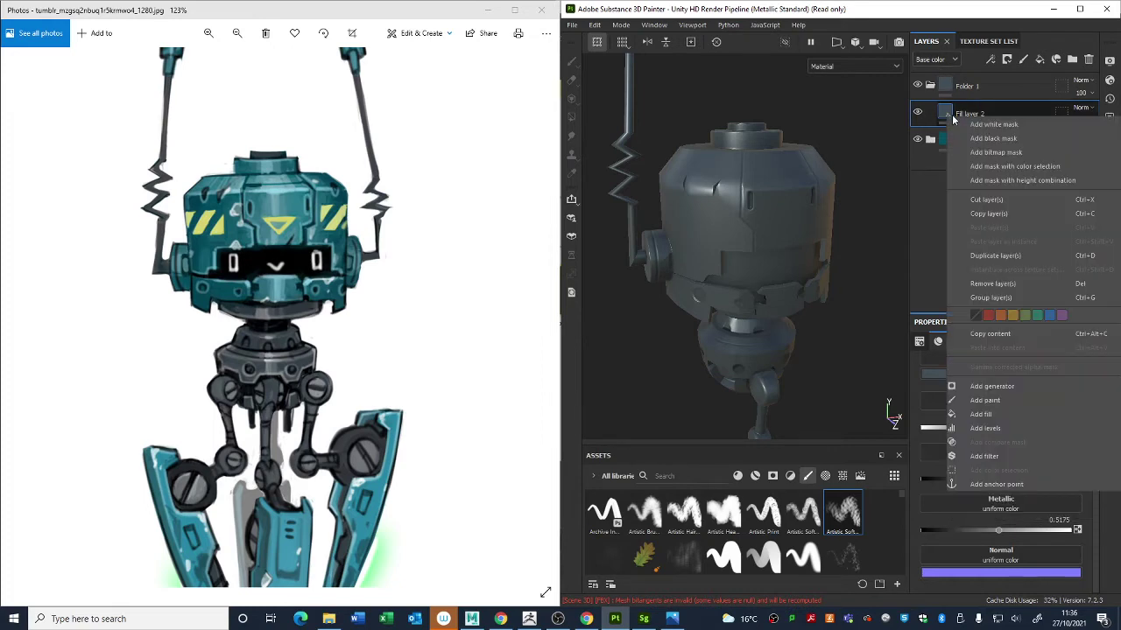
{"action": "left_click", "coordinate": [986, 524]}
{"action": "left_click_drag", "start_coordinate": [999, 530], "coordinate": [1082, 545]}
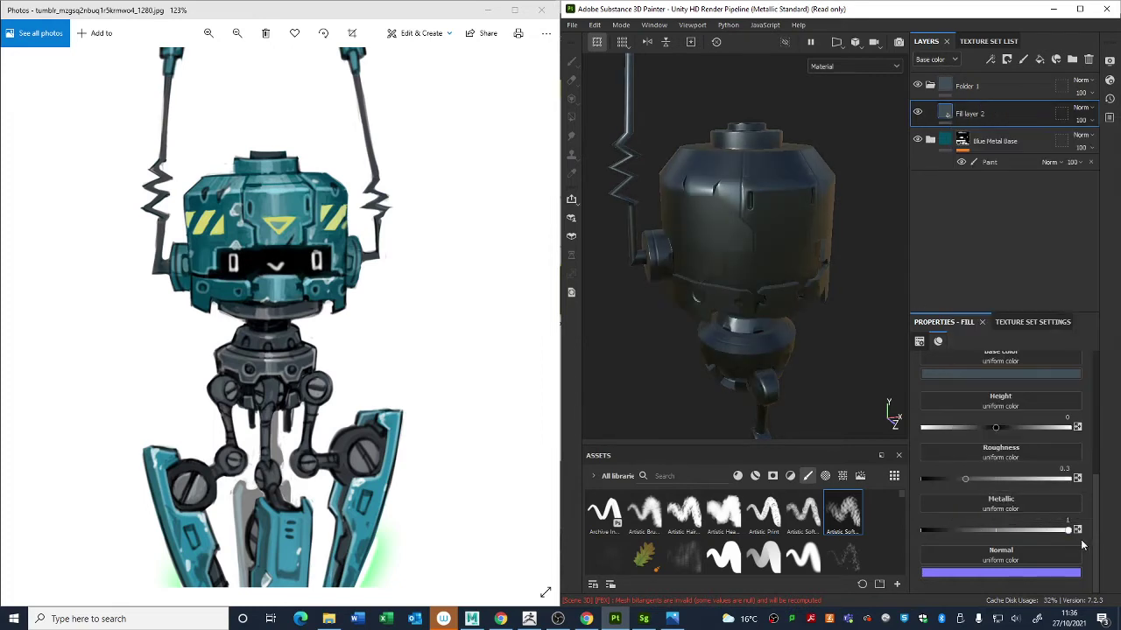
{"action": "key", "text": "ctrl+z"}
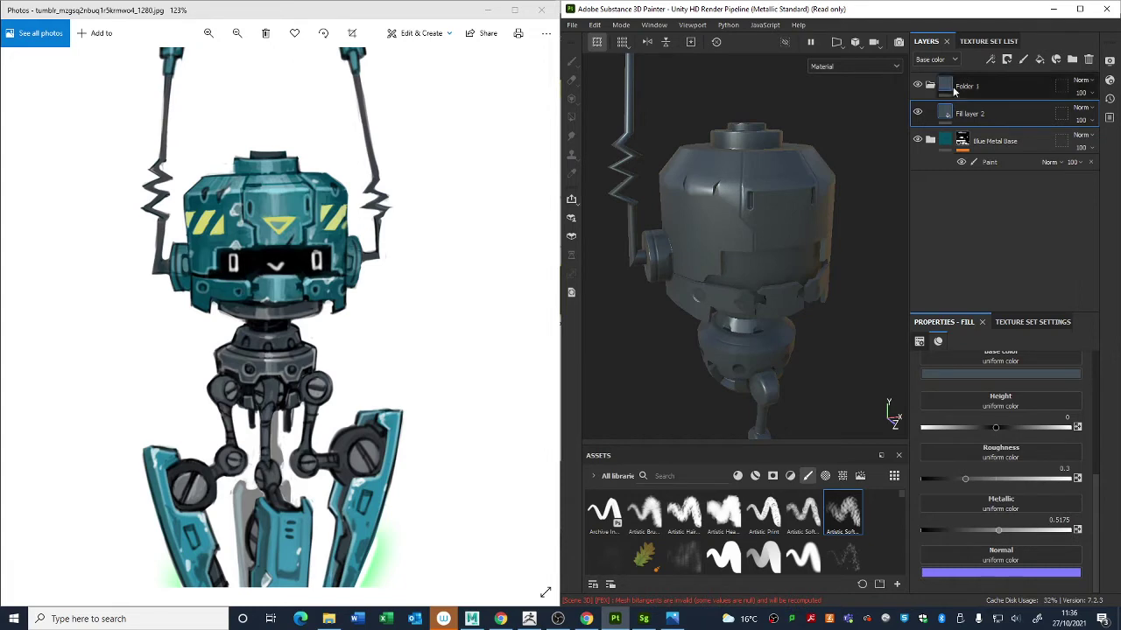
Step: Add a black mask with a paint effect to Folder 1
{"action": "right_click", "coordinate": [941, 114]}
{"action": "left_click", "coordinate": [947, 88]}
{"action": "right_click", "coordinate": [948, 87]}
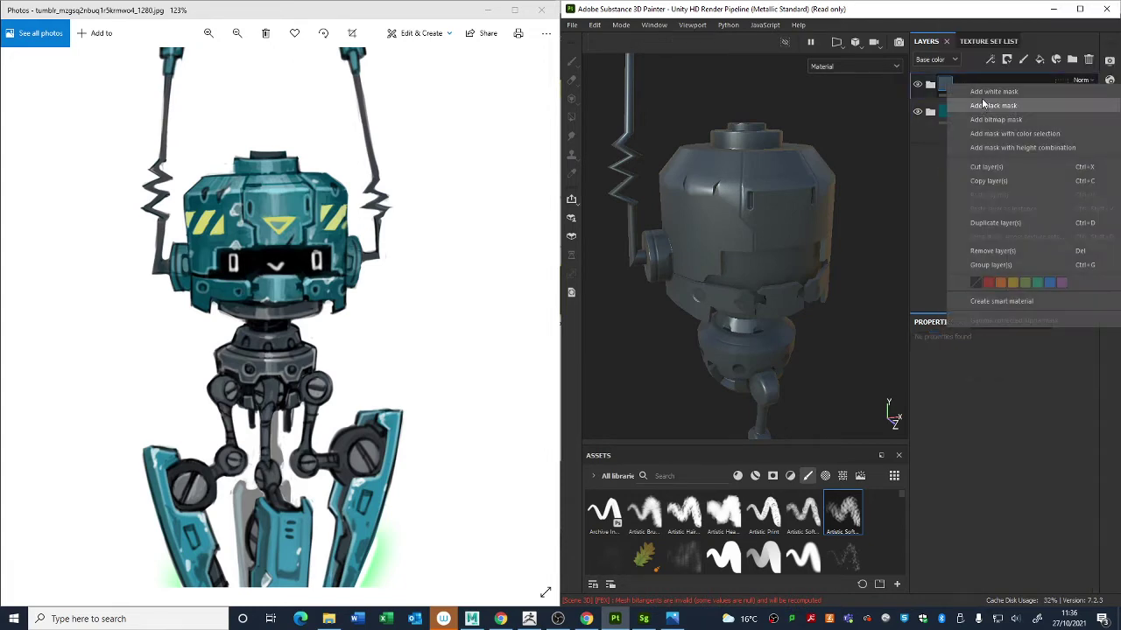
{"action": "left_click", "coordinate": [963, 102]}
{"action": "right_click", "coordinate": [961, 84]}
{"action": "left_click", "coordinate": [1008, 470]}
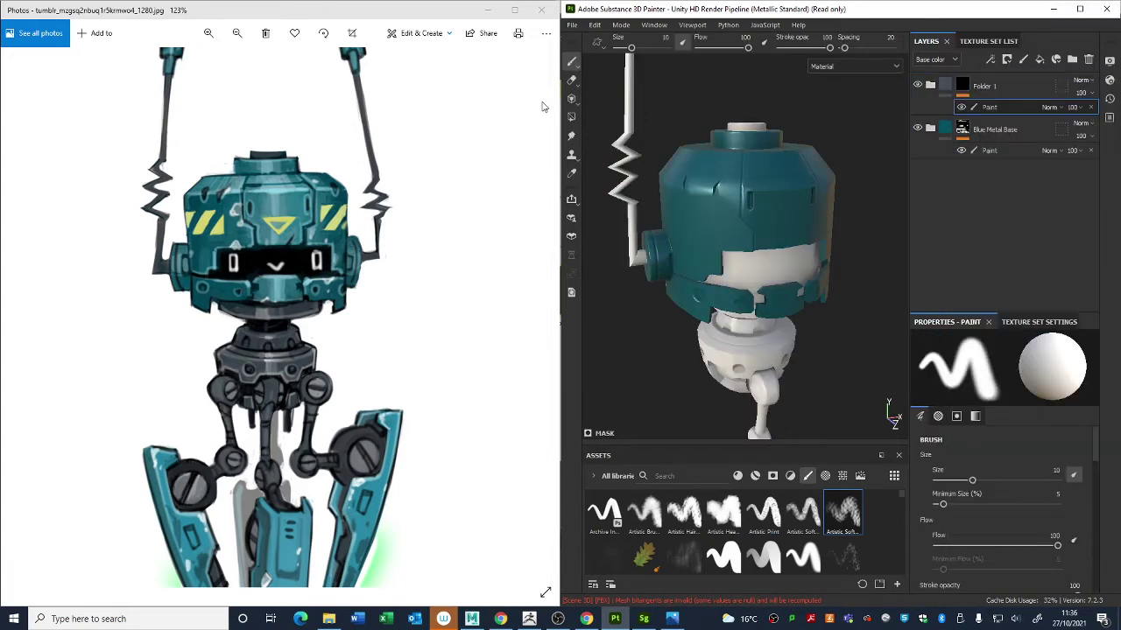
Step: Reveal the grey metal on the head's underside ring, the neck collar and the body shell with Polygon Fill
{"action": "left_click", "coordinate": [571, 120]}
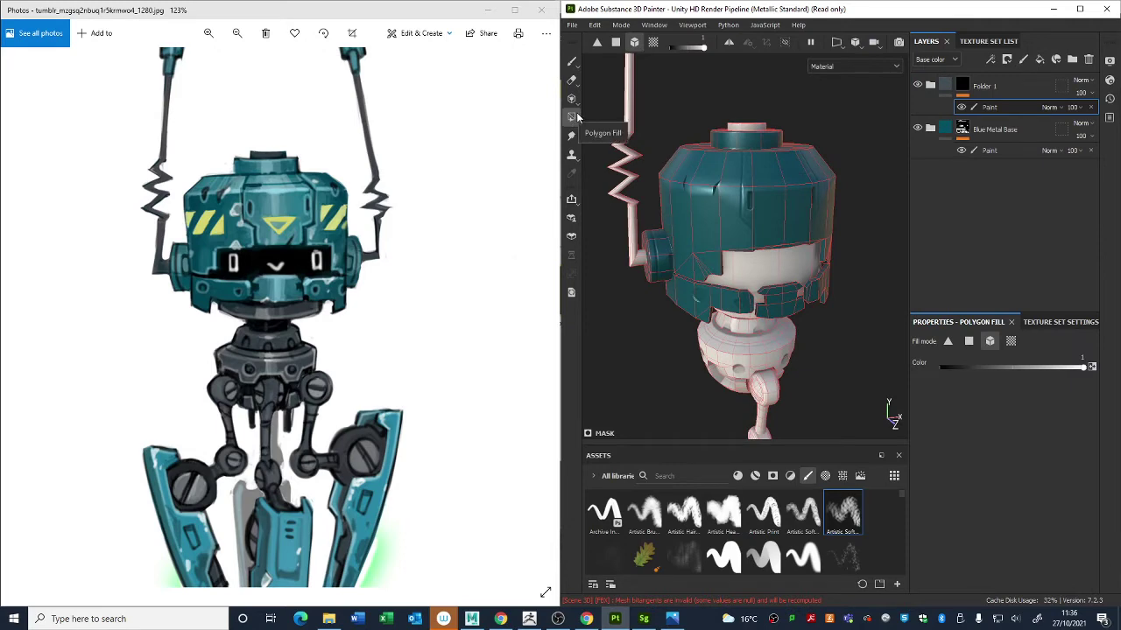
{"action": "mouse_move", "coordinate": [744, 327]}
{"action": "left_mouse_down", "text": "alt"}
{"action": "mouse_move", "coordinate": [713, 272]}
{"action": "mouse_move", "coordinate": [719, 245]}
{"action": "mouse_move", "coordinate": [729, 285]}
{"action": "mouse_move", "coordinate": [764, 320]}
{"action": "left_mouse_up", "text": "alt"}
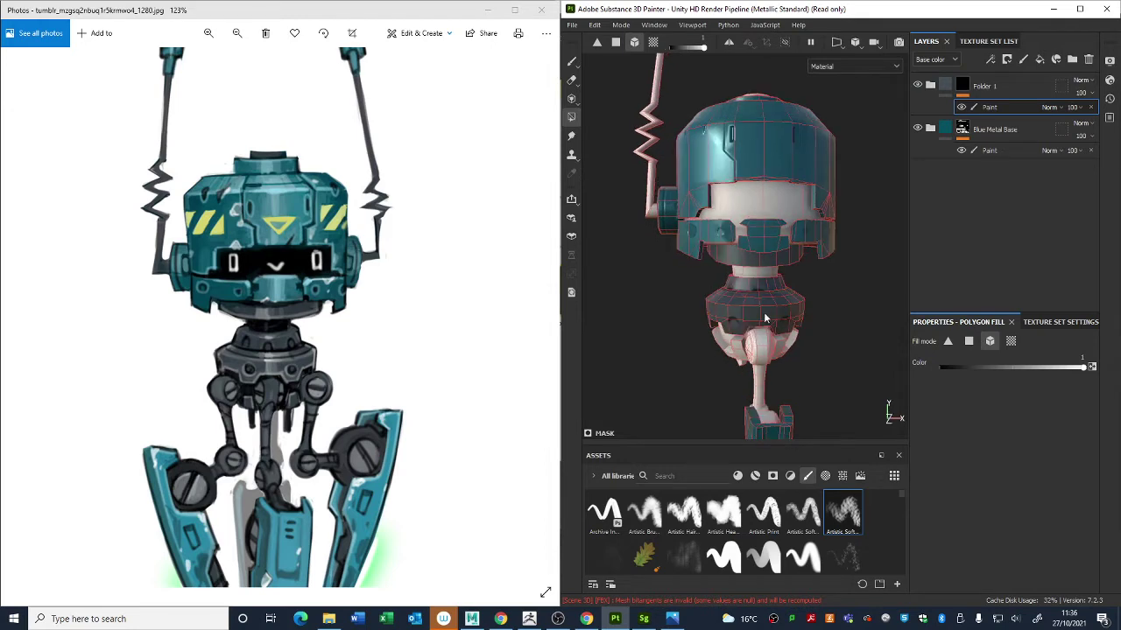
{"action": "left_click", "coordinate": [739, 351]}
Step: Reveal the grey metal on the leg's upper joint, connecting rod and lower joint
{"action": "middle_click_drag", "start_coordinate": [795, 361], "coordinate": [822, 281], "text": "alt"}
{"action": "scroll", "coordinate": [764, 328], "scroll_direction": "up", "scroll_amount": 2}
{"action": "left_click_drag", "start_coordinate": [762, 330], "coordinate": [807, 343], "text": "alt"}
{"action": "left_click", "coordinate": [729, 258]}
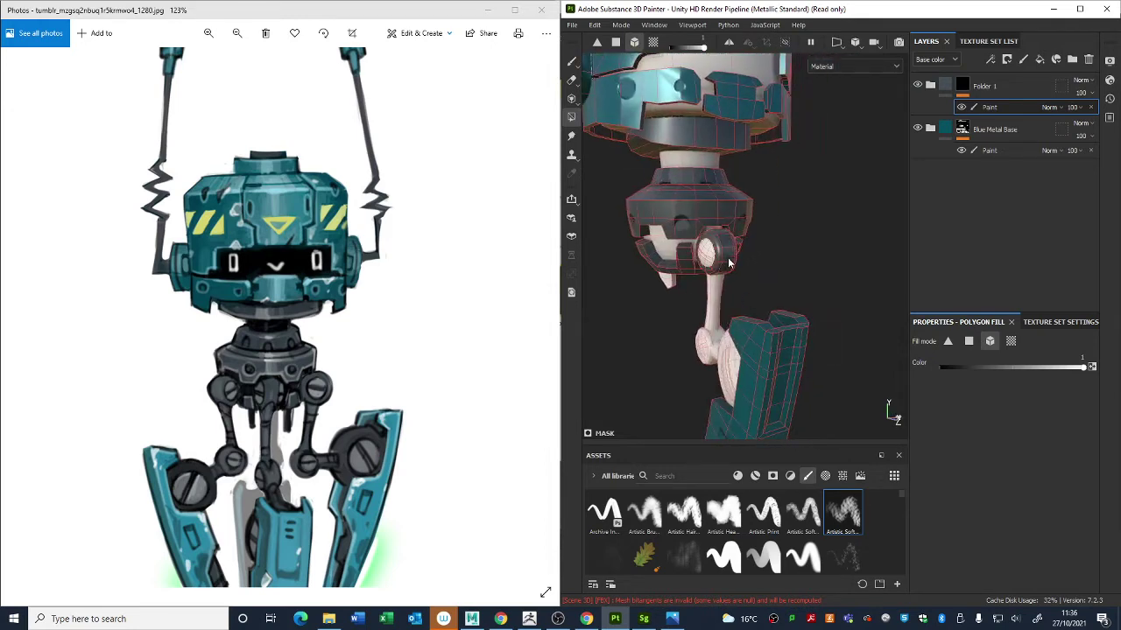
{"action": "left_click", "coordinate": [716, 298]}
{"action": "left_click_drag", "start_coordinate": [726, 359], "coordinate": [762, 361], "text": "alt"}
{"action": "scroll", "coordinate": [760, 358], "scroll_direction": "up", "scroll_amount": 3}
{"action": "middle_click_drag", "start_coordinate": [759, 359], "coordinate": [799, 166], "text": "alt"}
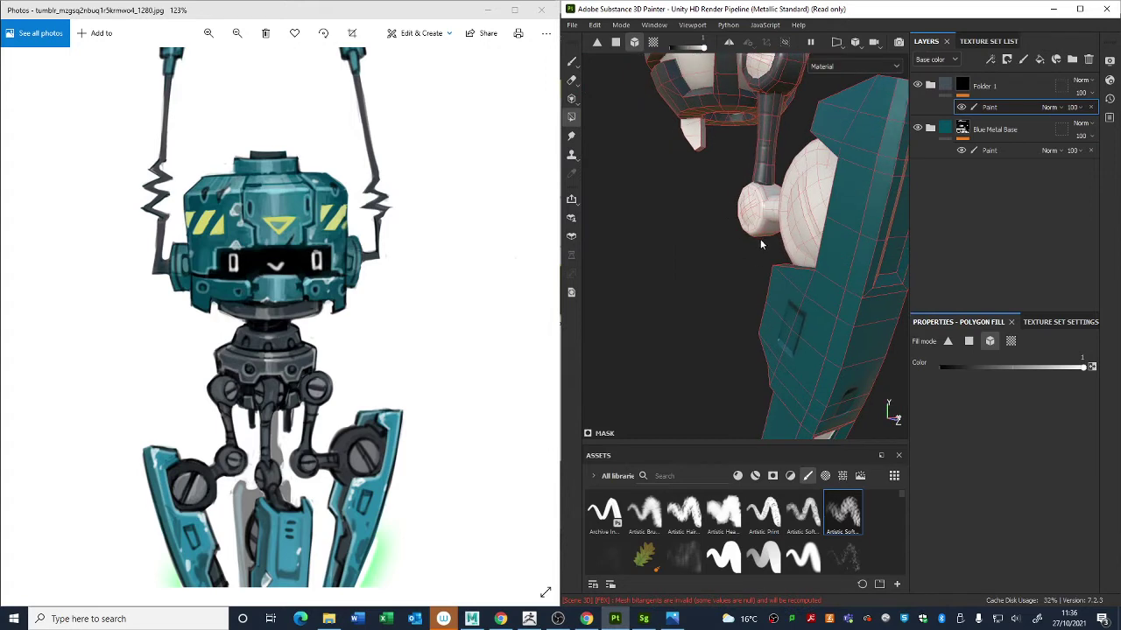
{"action": "left_click_drag", "start_coordinate": [761, 282], "coordinate": [771, 213], "text": "alt"}
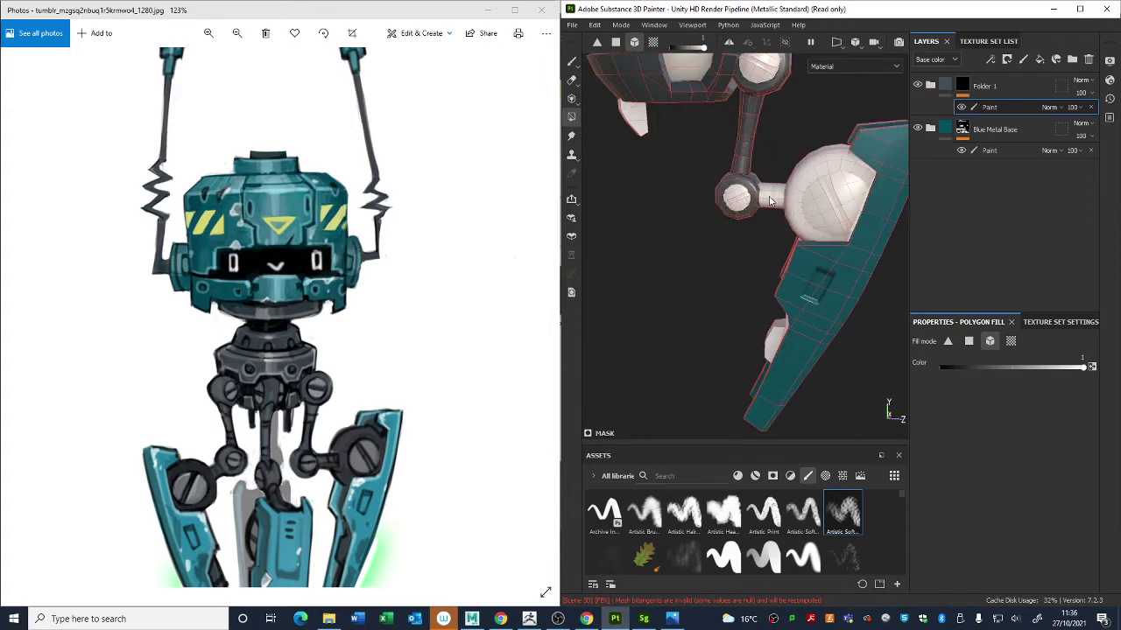
Step: Reveal the grey metal on the leg's short link, the large pivot disc and the exposed part behind the armour
{"action": "left_click", "coordinate": [773, 195]}
{"action": "left_click", "coordinate": [795, 228]}
{"action": "left_click_drag", "start_coordinate": [794, 229], "coordinate": [849, 312], "text": "alt"}
{"action": "left_click", "coordinate": [718, 284]}
Step: Reveal the grey metal on the zigzag antenna rod and the small cap on top of the head
{"action": "left_click_drag", "start_coordinate": [783, 294], "coordinate": [551, 246], "text": "alt"}
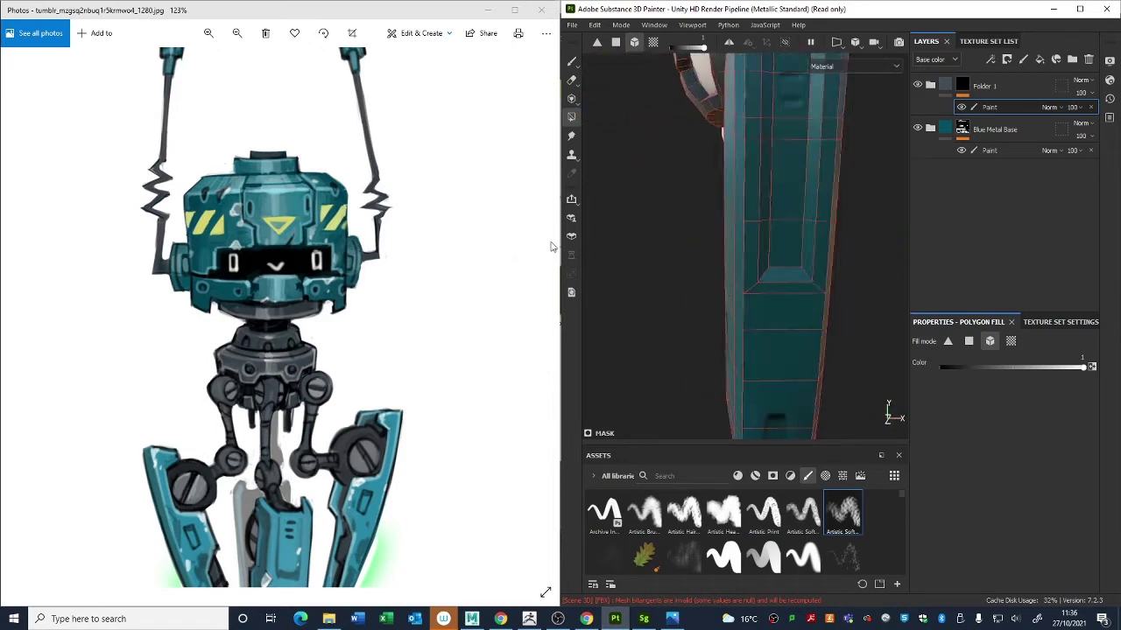
{"action": "scroll", "coordinate": [713, 208], "scroll_direction": "down", "scroll_amount": 4}
{"action": "left_click_drag", "start_coordinate": [712, 208], "coordinate": [781, 201], "text": "alt"}
{"action": "middle_click_drag", "start_coordinate": [780, 200], "coordinate": [754, 346], "text": "alt"}
{"action": "left_click_drag", "start_coordinate": [729, 174], "coordinate": [674, 179], "text": "alt"}
{"action": "middle_click_drag", "start_coordinate": [674, 180], "coordinate": [708, 272], "text": "alt"}
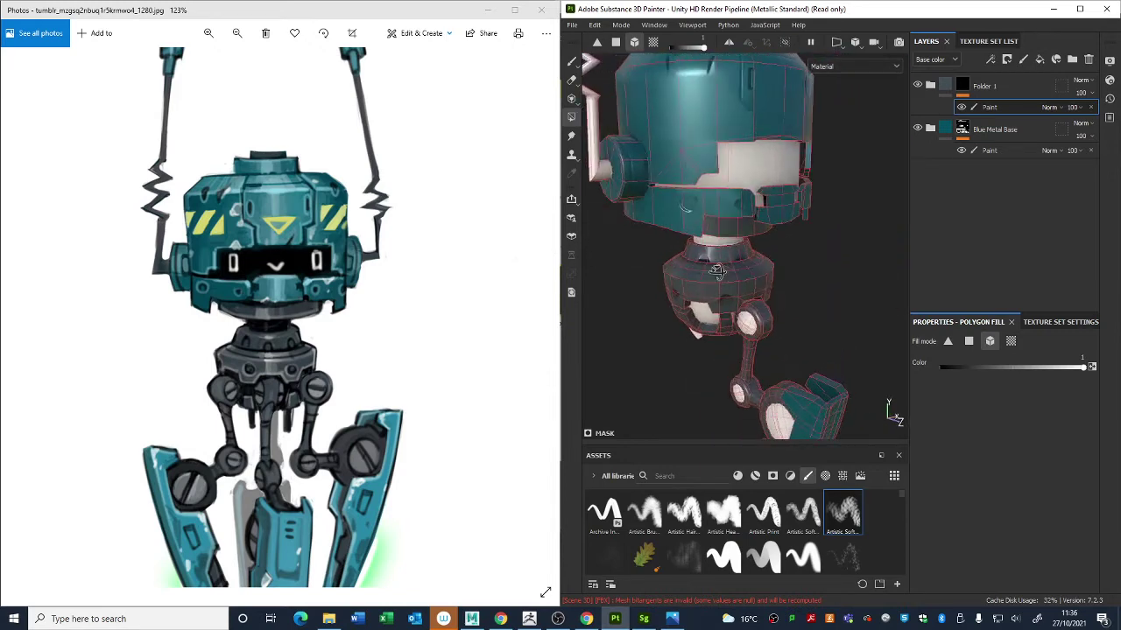
{"action": "left_click_drag", "start_coordinate": [707, 271], "coordinate": [652, 273], "text": "alt"}
{"action": "middle_click_drag", "start_coordinate": [652, 273], "coordinate": [668, 273], "text": "alt"}
{"action": "left_click", "coordinate": [629, 155]}
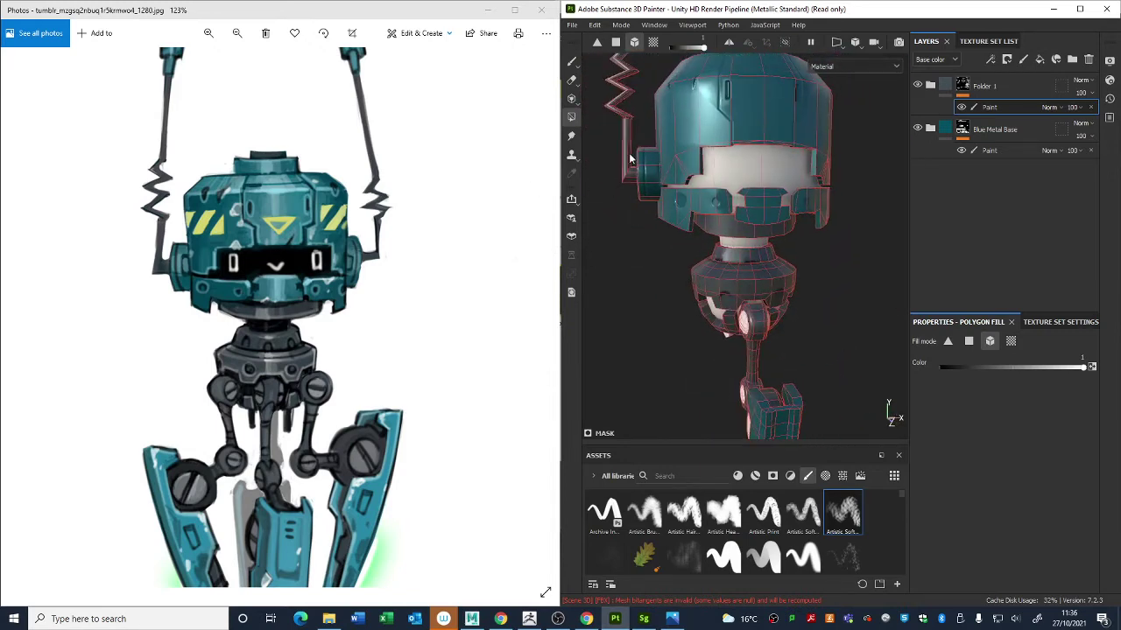
{"action": "middle_click_drag", "start_coordinate": [748, 179], "coordinate": [783, 197], "text": "alt"}
{"action": "mouse_move", "coordinate": [742, 166]}
{"action": "left_mouse_down", "text": "alt"}
{"action": "mouse_move", "coordinate": [739, 89]}
{"action": "mouse_move", "coordinate": [748, 109]}
{"action": "left_mouse_up", "text": "alt"}
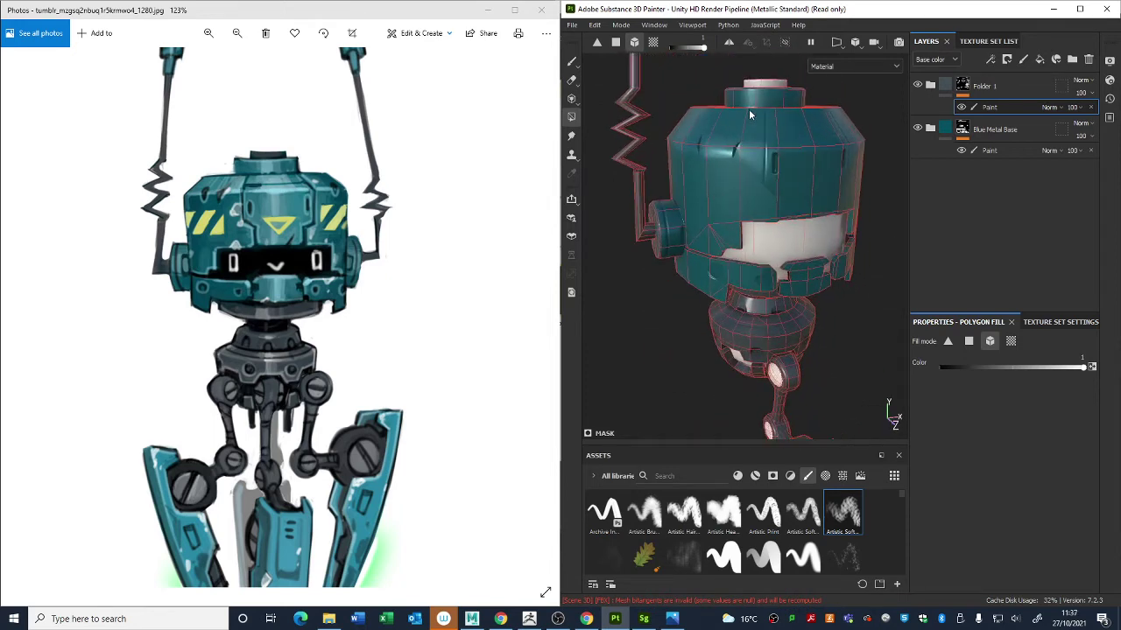
Step: Add another folder above Folder 1, and rename Folder 1 as Grey Metal Base
{"action": "left_click", "coordinate": [1070, 60]}
{"action": "double_click", "coordinate": [987, 113]}
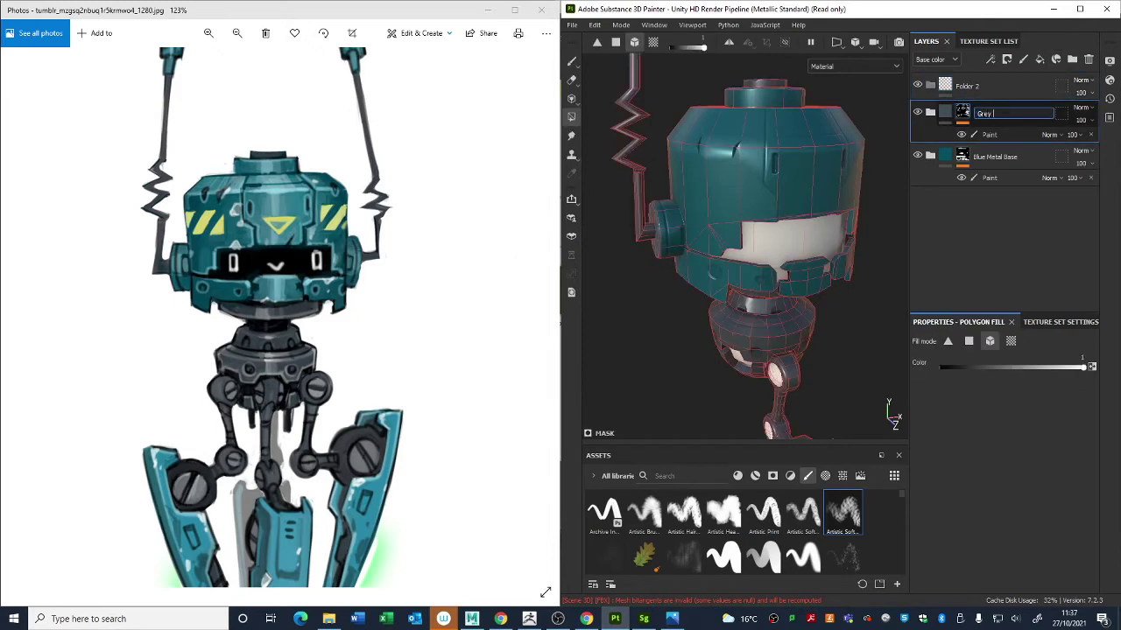
{"action": "type", "text": "Grey Metal Base"}
{"action": "key", "text": "Return"}
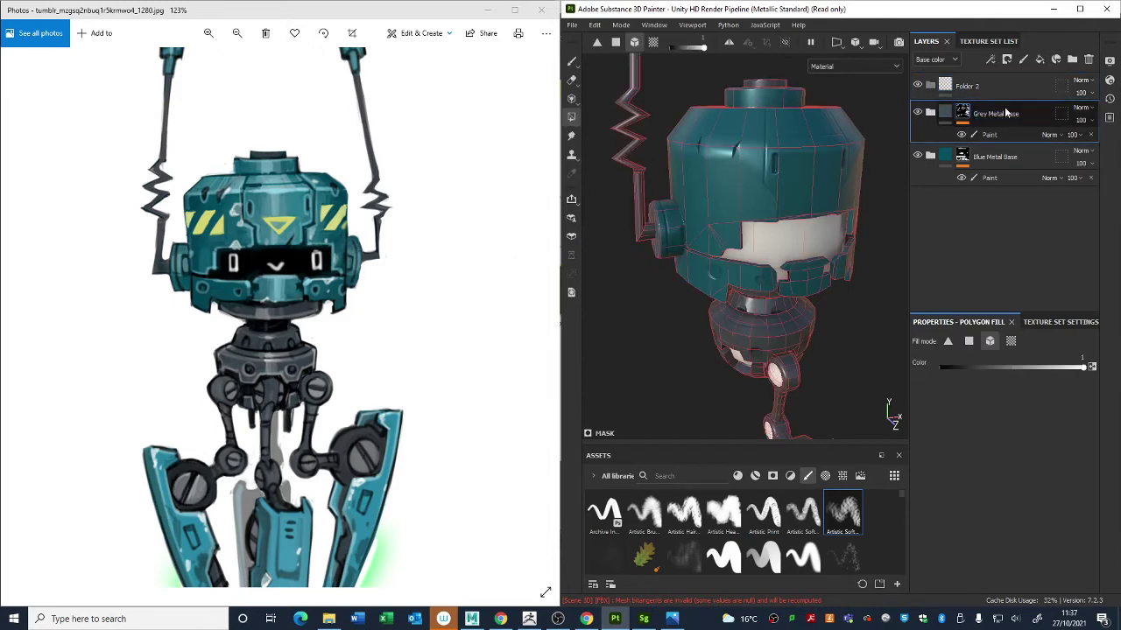
Step: Rename Folder 2 as Dark Metal Base
{"action": "double_click", "coordinate": [963, 86]}
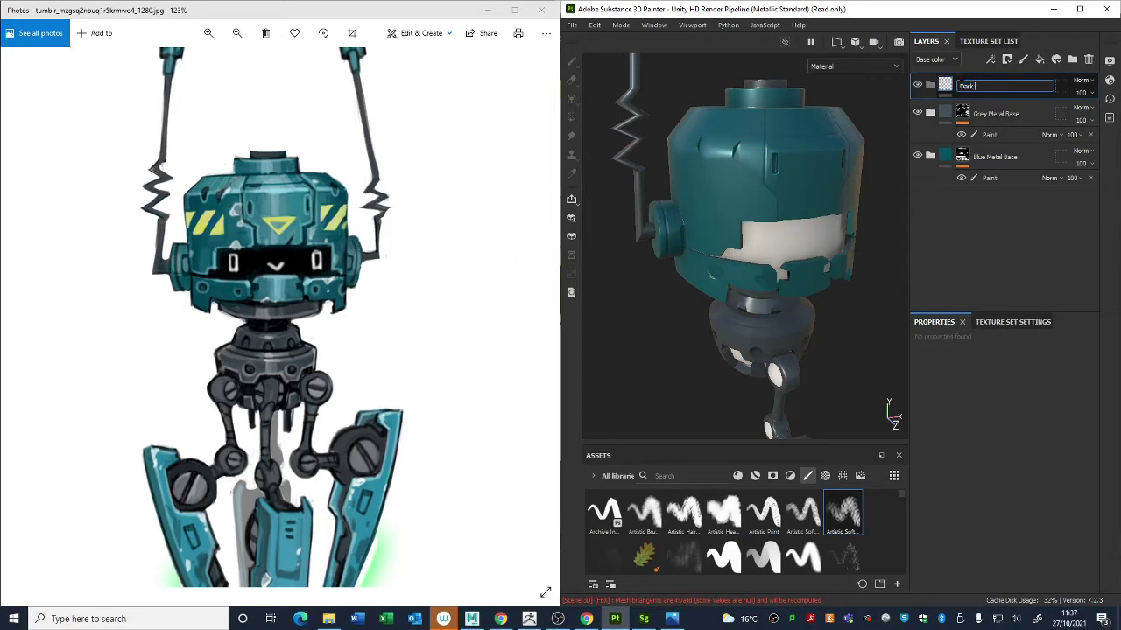
{"action": "type", "text": "Dark metal Base"}
{"action": "key", "text": "Return"}
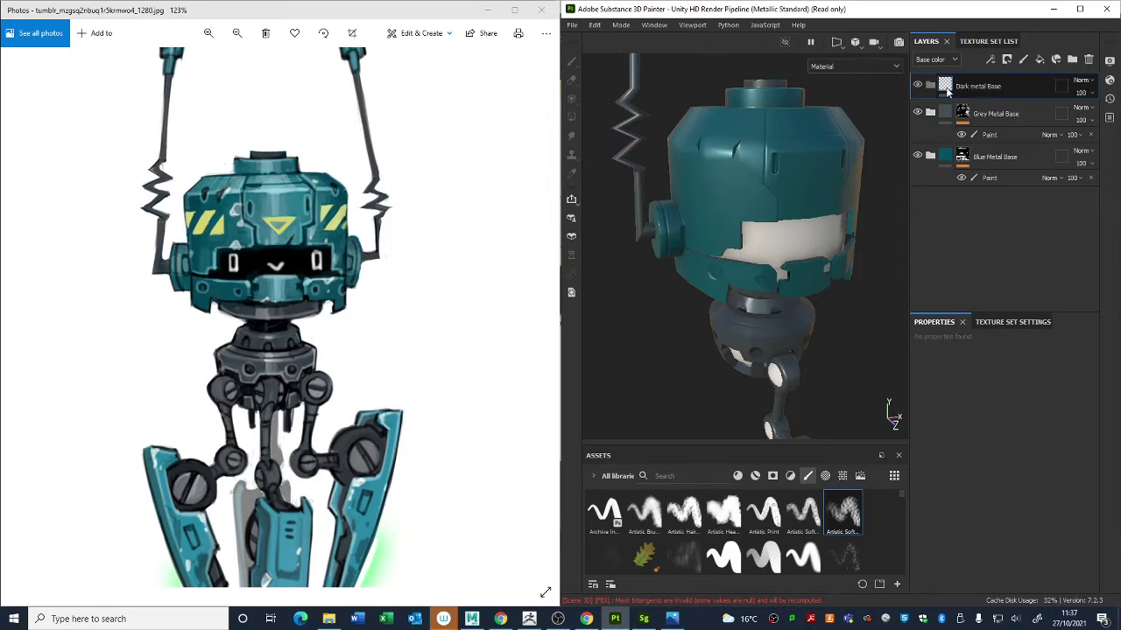
{"action": "double_click", "coordinate": [975, 86]}
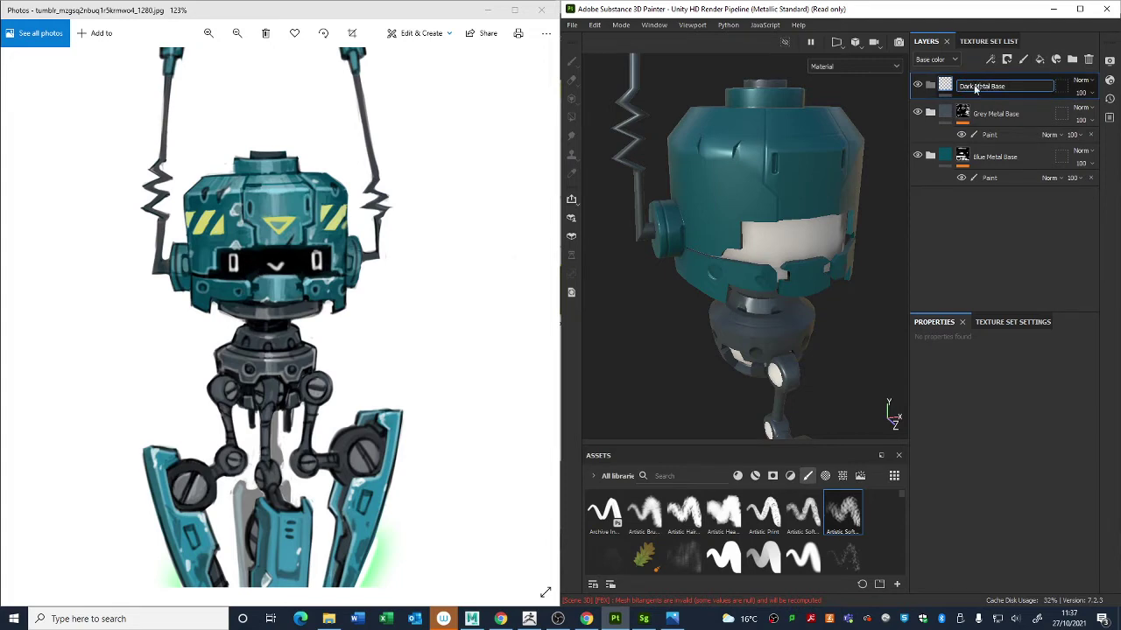
{"action": "key", "text": "Return"}
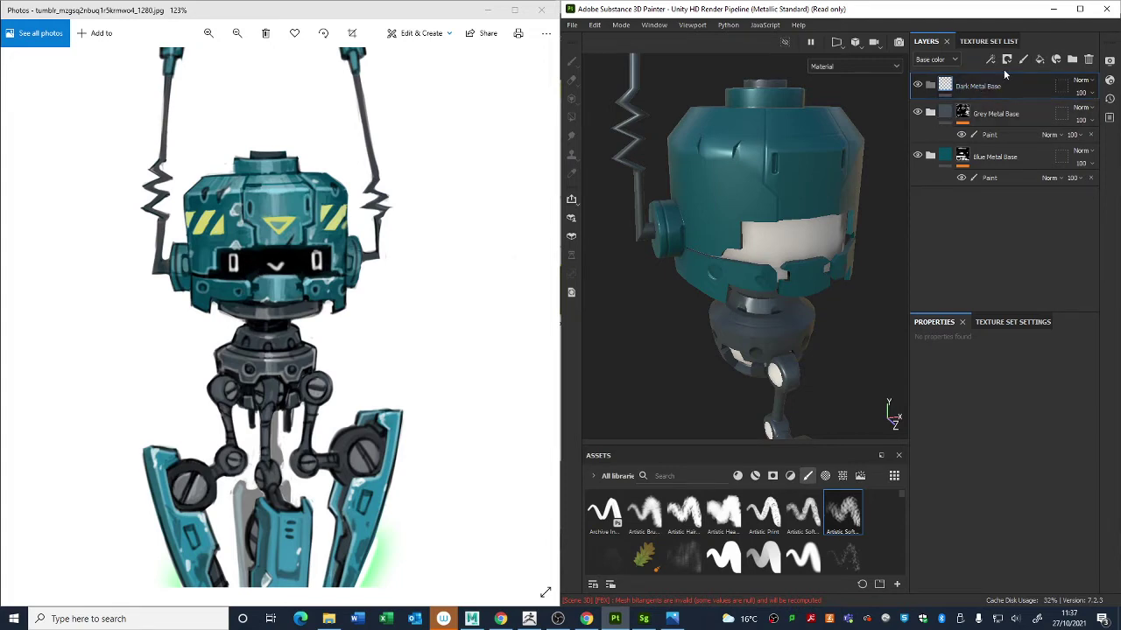
Step: Add a fill layer inside the Dark Metal Base folder and sample base colour 010202 from the dark neck in the concept image
{"action": "left_click", "coordinate": [1007, 59]}
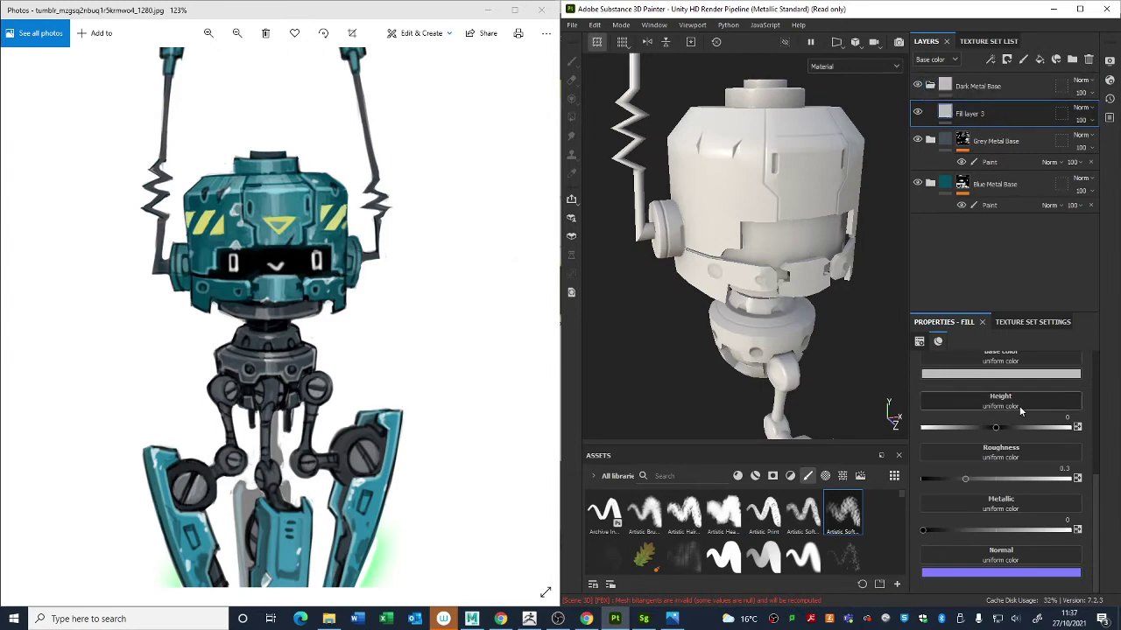
{"action": "left_click", "coordinate": [1008, 374]}
{"action": "left_click", "coordinate": [1054, 389]}
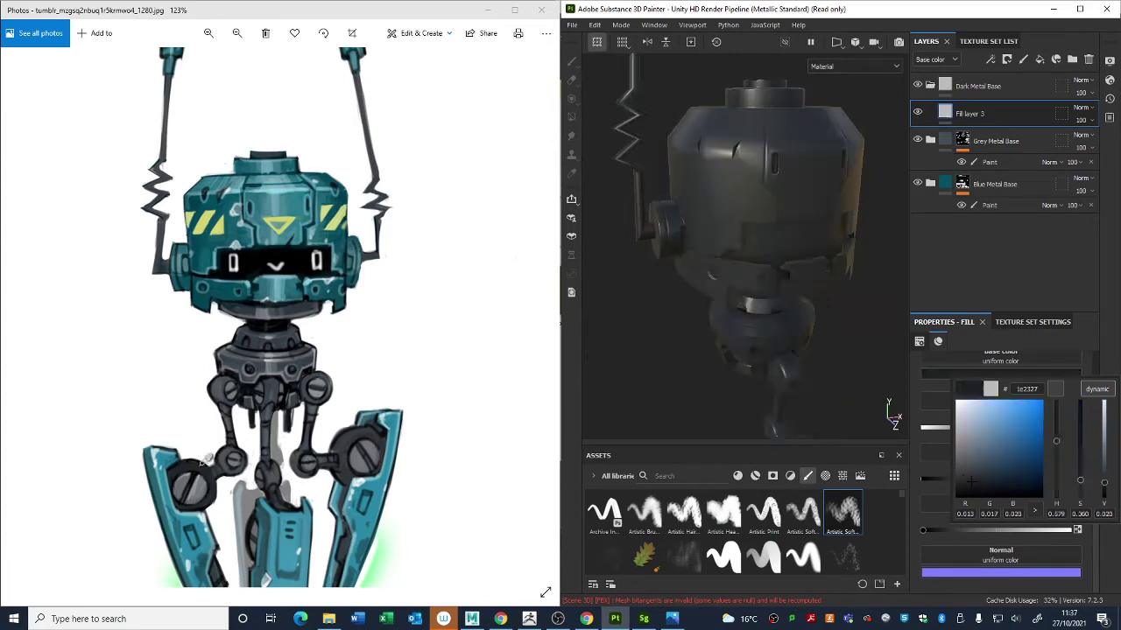
{"action": "left_click", "coordinate": [263, 317]}
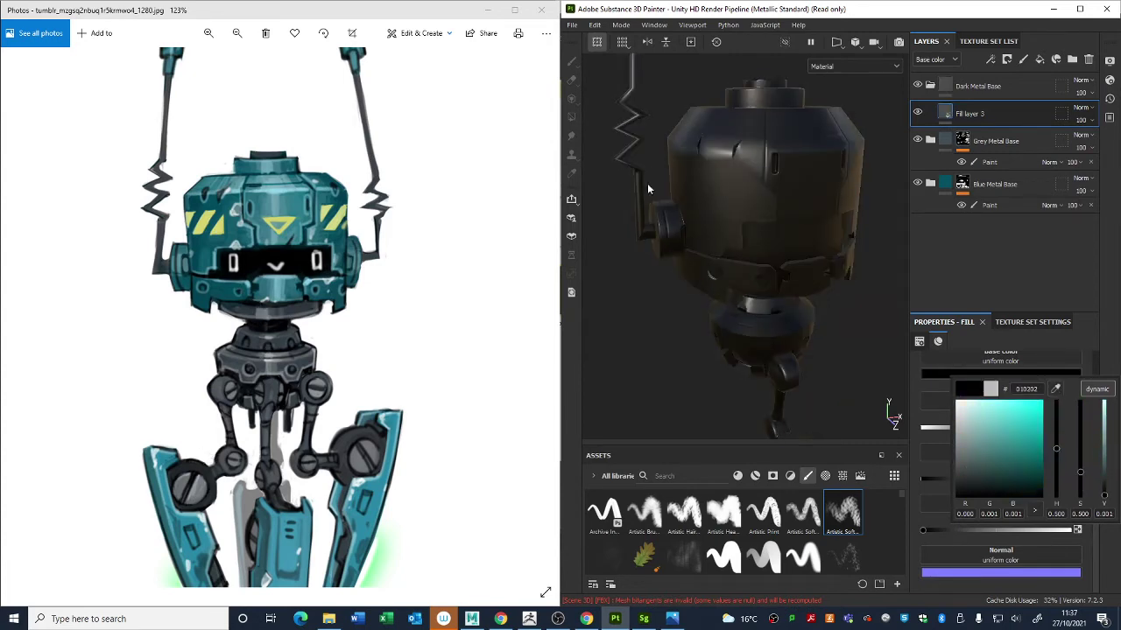
{"action": "left_click", "coordinate": [961, 264]}
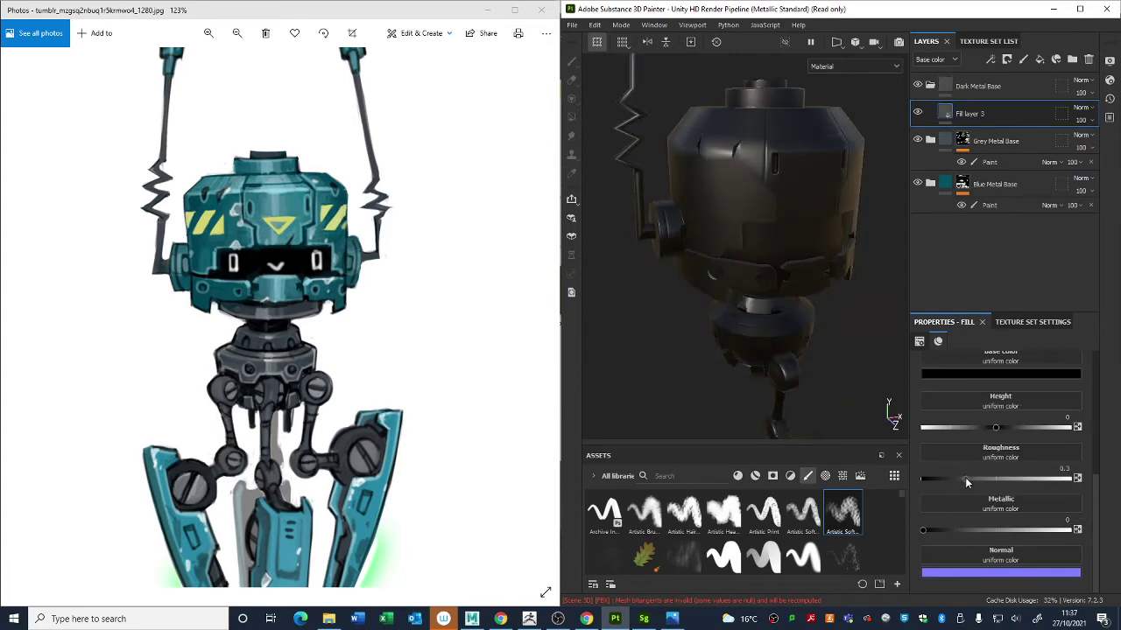
Step: Raise the dark fill layer's roughness and set its metallic value to about 0.46
{"action": "mouse_move", "coordinate": [968, 476]}
{"action": "left_mouse_down"}
{"action": "mouse_move", "coordinate": [958, 474]}
{"action": "mouse_move", "coordinate": [1012, 482]}
{"action": "left_mouse_up"}
{"action": "left_click_drag", "start_coordinate": [924, 531], "coordinate": [987, 528]}
{"action": "left_click_drag", "start_coordinate": [1012, 478], "coordinate": [1011, 479]}
Step: Give the Dark Metal Base folder a black mask with a paint effect
{"action": "right_click", "coordinate": [985, 121]}
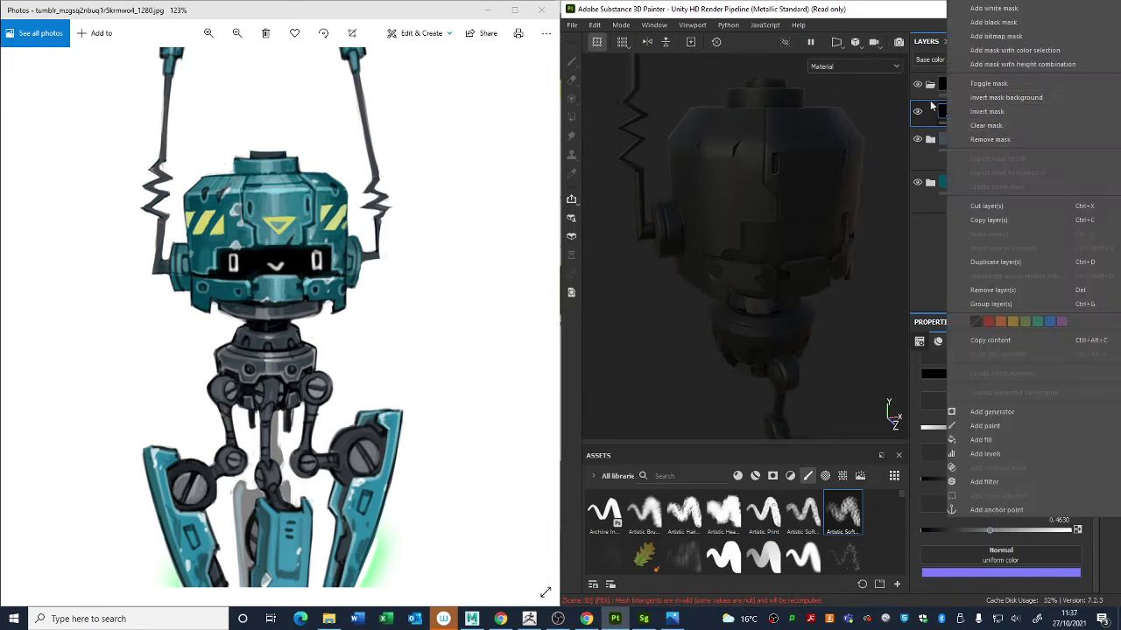
{"action": "left_click", "coordinate": [943, 111]}
{"action": "right_click", "coordinate": [952, 98]}
{"action": "left_click", "coordinate": [967, 88]}
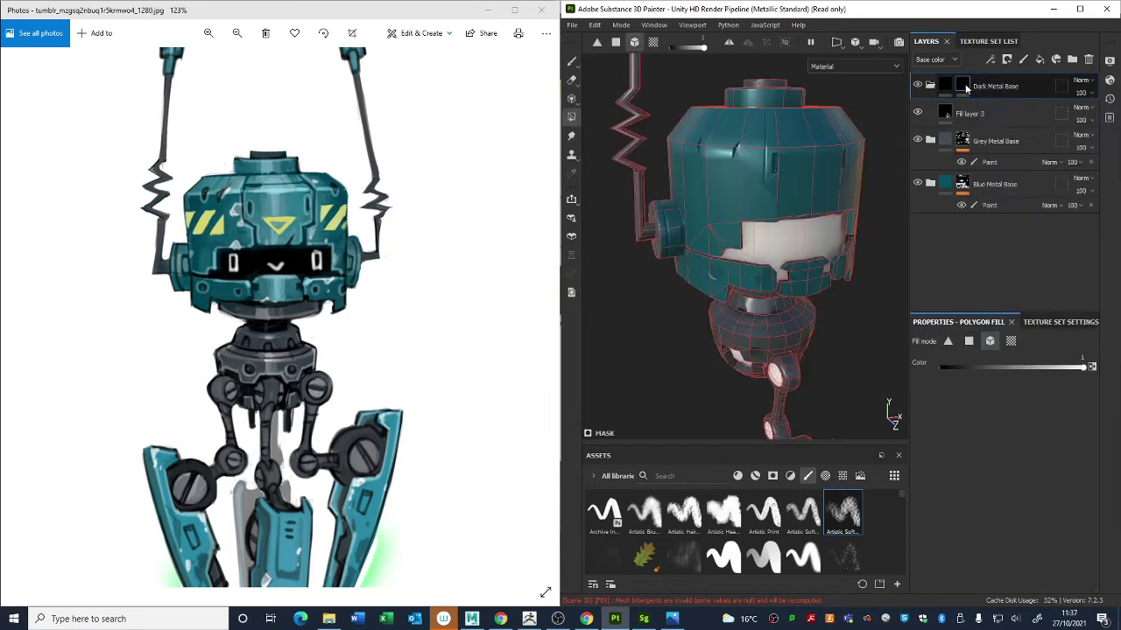
{"action": "right_click", "coordinate": [966, 88]}
{"action": "left_click", "coordinate": [959, 467]}
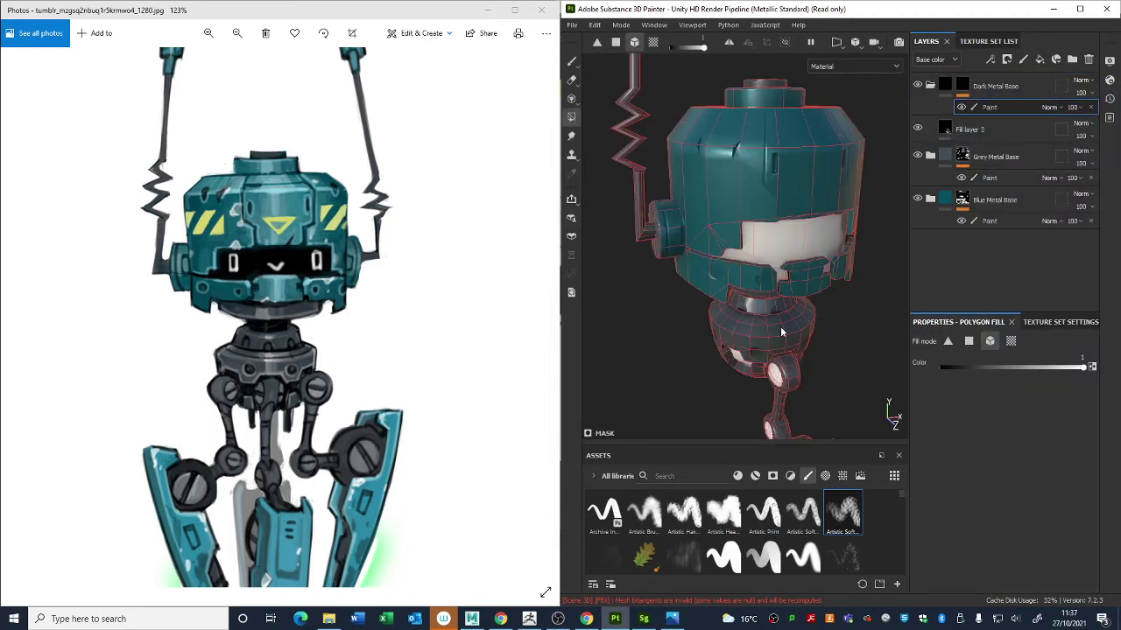
Step: Reveal the dark metal on the robot's neck and on the core inside the round lower body
{"action": "left_click_drag", "start_coordinate": [782, 331], "coordinate": [693, 319], "text": "alt"}
{"action": "left_click_drag", "start_coordinate": [774, 247], "coordinate": [821, 274], "text": "alt"}
{"action": "left_click", "coordinate": [743, 325]}
{"action": "middle_click_drag", "start_coordinate": [742, 325], "coordinate": [751, 238], "text": "alt"}
{"action": "scroll", "coordinate": [762, 318], "scroll_direction": "up", "scroll_amount": 3}
{"action": "left_click_drag", "start_coordinate": [764, 318], "coordinate": [799, 313], "text": "alt"}
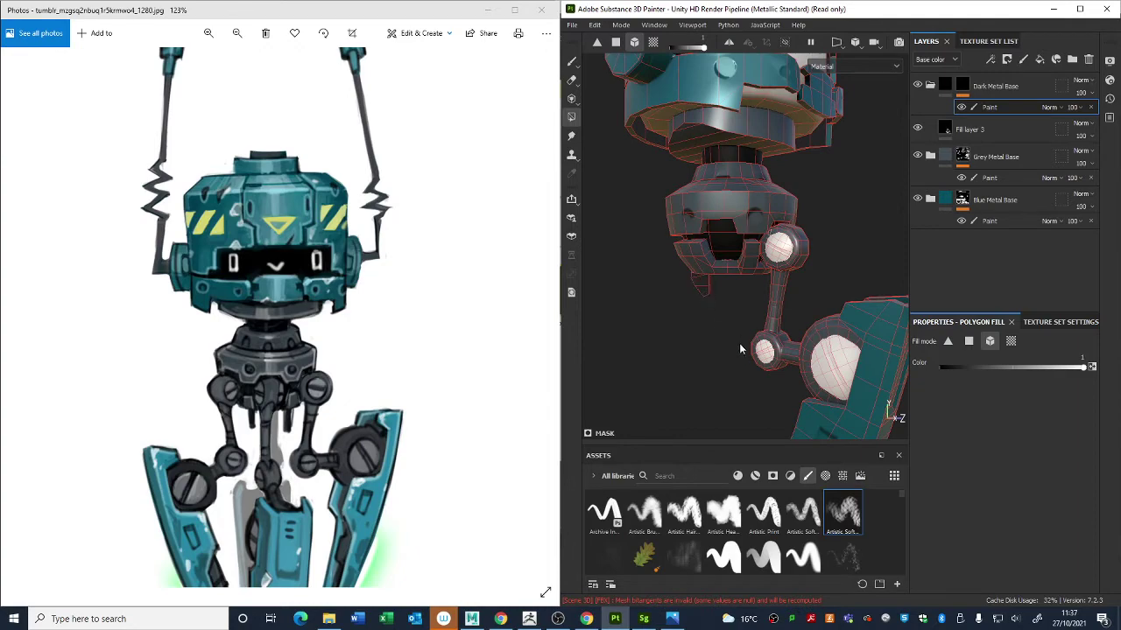
{"action": "left_click_drag", "start_coordinate": [796, 320], "coordinate": [813, 269], "text": "alt"}
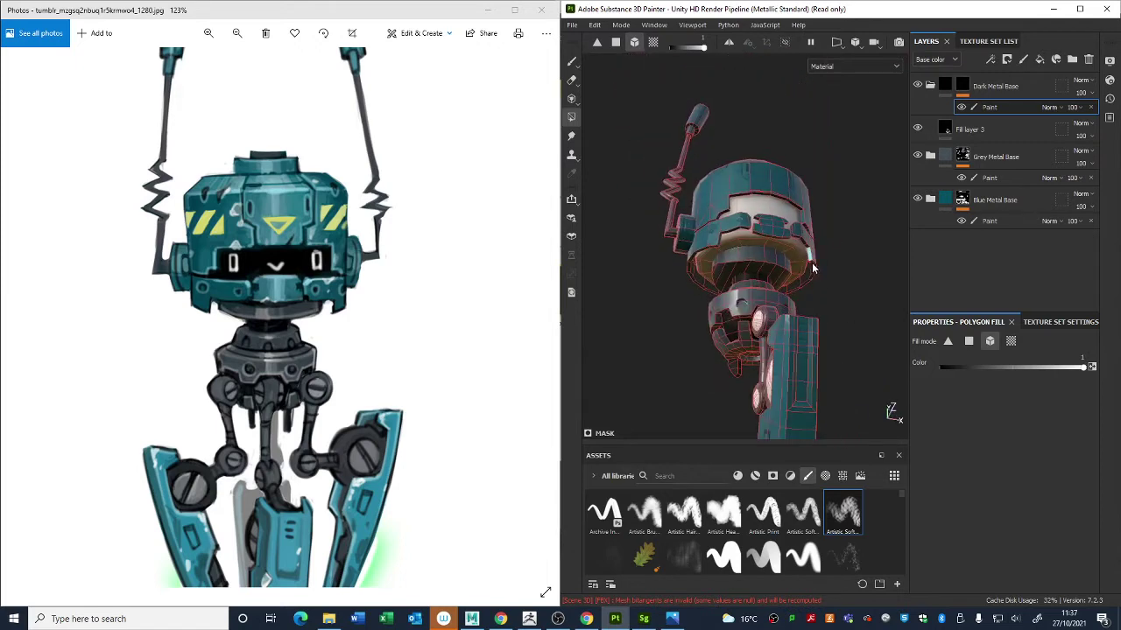
{"action": "left_click_drag", "start_coordinate": [749, 245], "coordinate": [605, 243], "text": "alt"}
{"action": "left_click", "coordinate": [571, 62]}
{"action": "mouse_move", "coordinate": [856, 301]}
{"action": "left_mouse_down", "text": "alt"}
{"action": "mouse_move", "coordinate": [769, 230]}
{"action": "mouse_move", "coordinate": [787, 289]}
{"action": "mouse_move", "coordinate": [811, 306]}
{"action": "mouse_move", "coordinate": [805, 228]}
{"action": "mouse_move", "coordinate": [840, 214]}
{"action": "left_mouse_up", "text": "alt"}
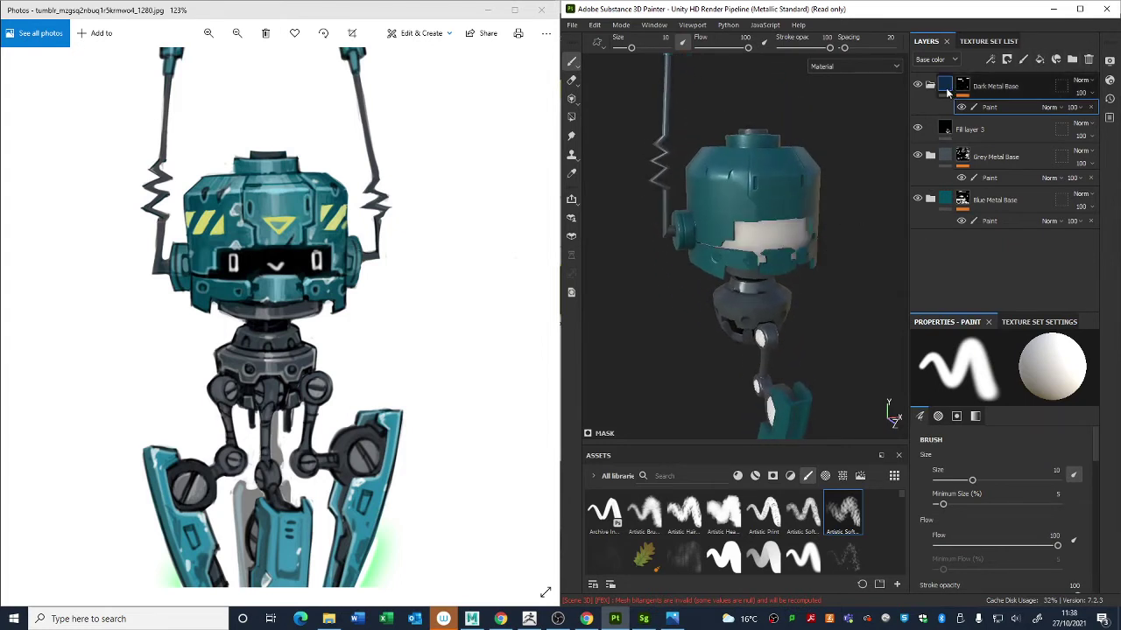
{"action": "key", "text": "ctrl+z"}
Step: Add a folder named Face above Dark Metal Base
{"action": "left_click", "coordinate": [1073, 58]}
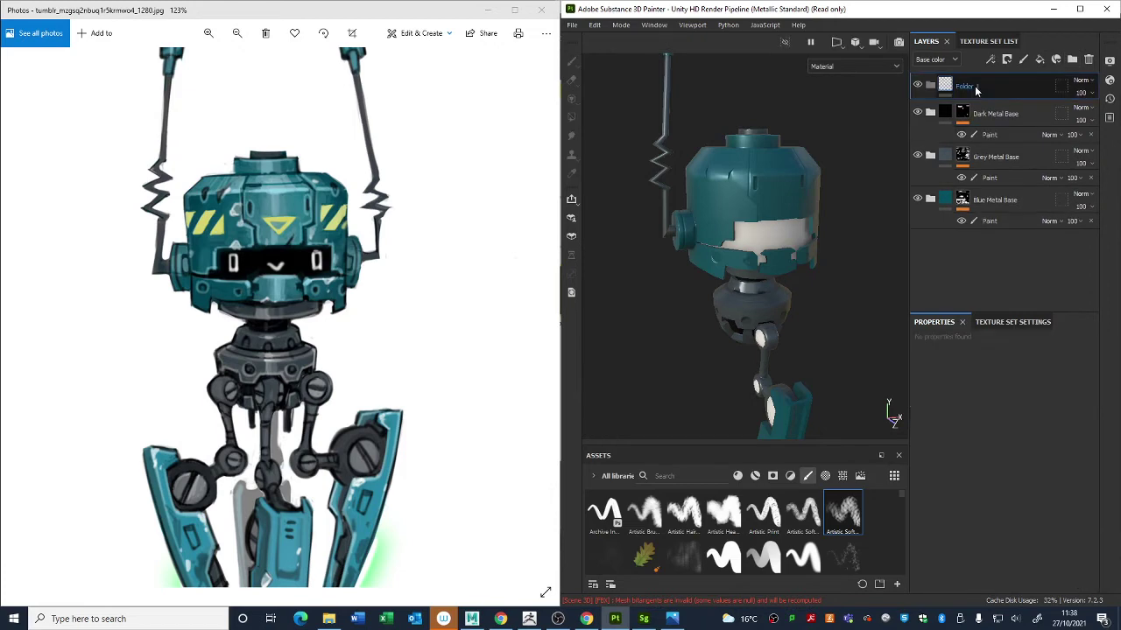
{"action": "type", "text": "Face"}
{"action": "key", "text": "Return"}
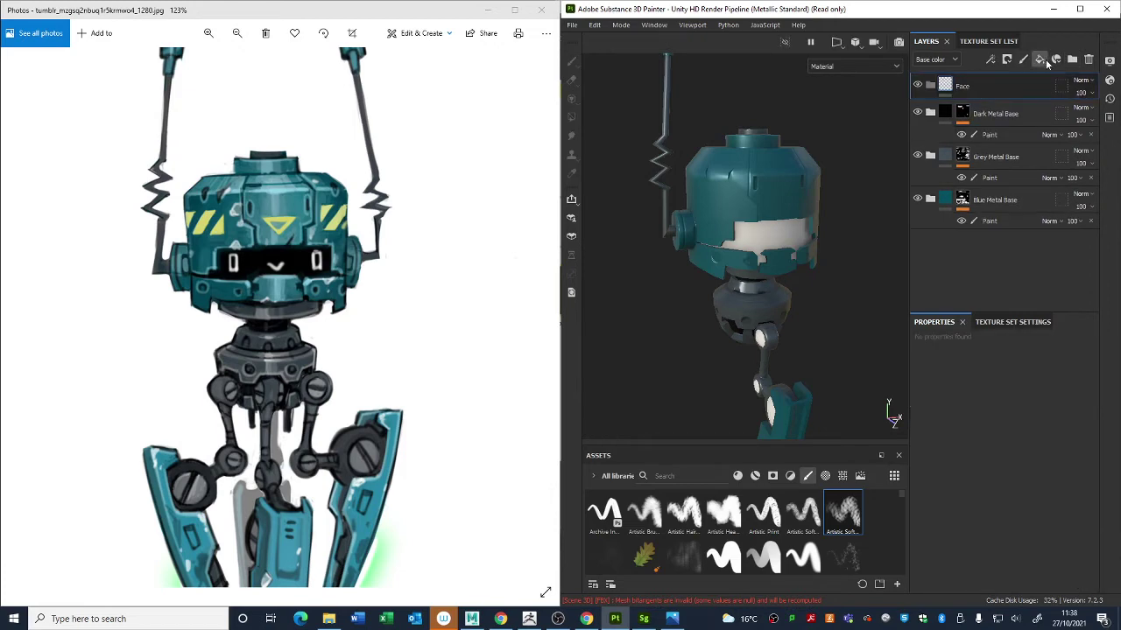
Step: Add a black fill layer inside the Face folder, with roughness 1 and metallic 1
{"action": "left_click", "coordinate": [1039, 59]}
{"action": "left_click", "coordinate": [1025, 371]}
{"action": "left_click", "coordinate": [980, 464]}
{"action": "left_click_drag", "start_coordinate": [979, 468], "coordinate": [1077, 478]}
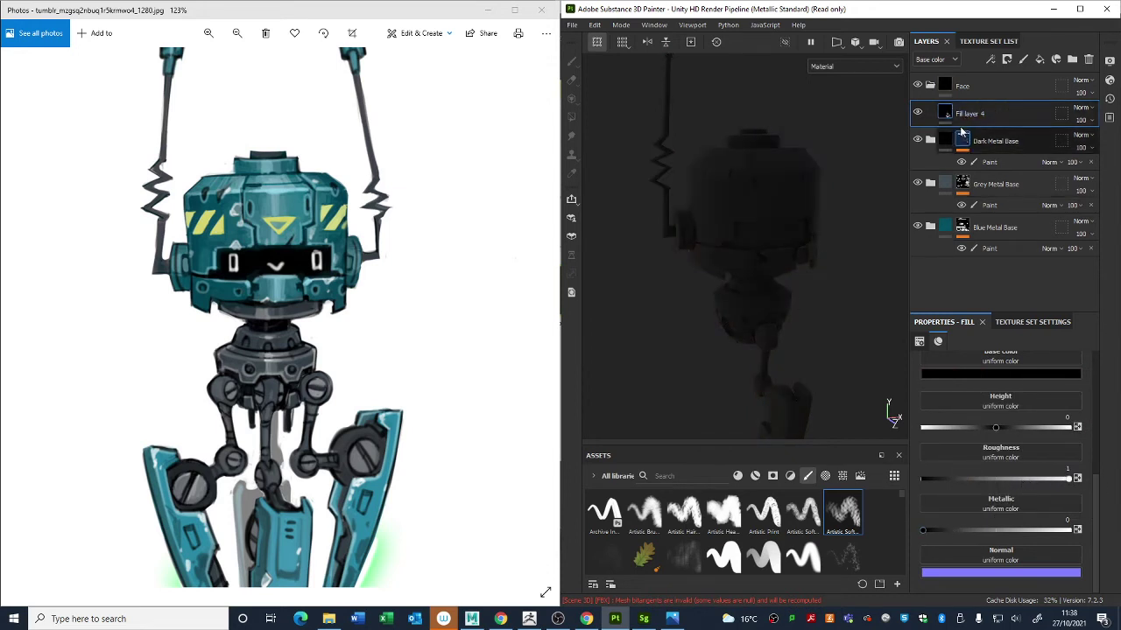
{"action": "left_click_drag", "start_coordinate": [923, 529], "coordinate": [1075, 530]}
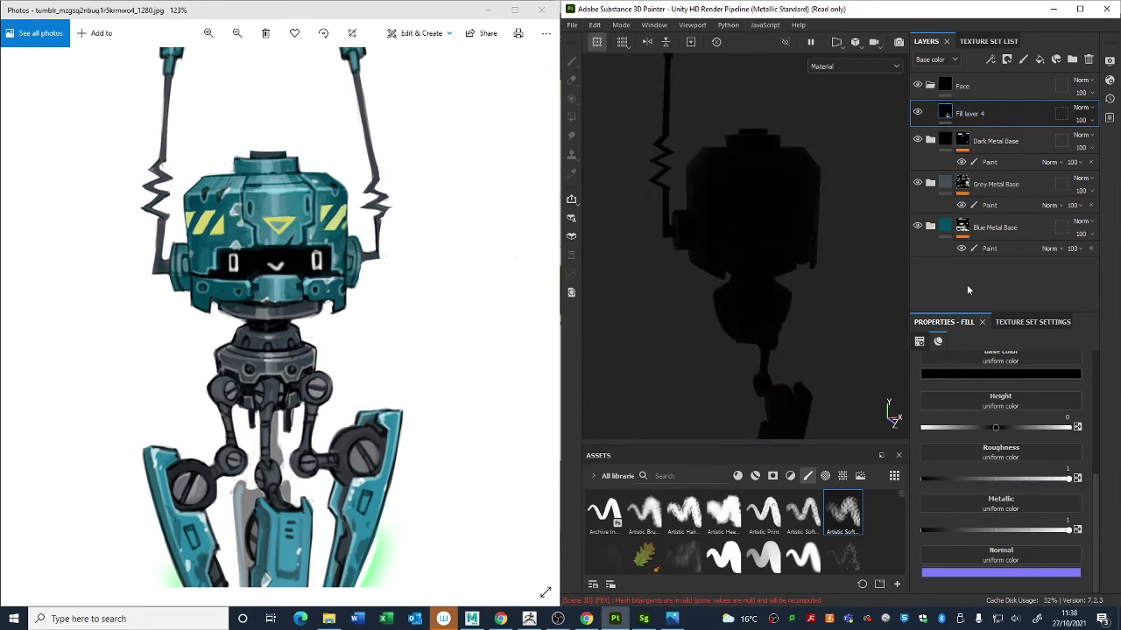
Step: Give the Face folder a black mask with a paint effect and reveal the black on the visor panel
{"action": "right_click", "coordinate": [947, 87]}
{"action": "left_click", "coordinate": [957, 107]}
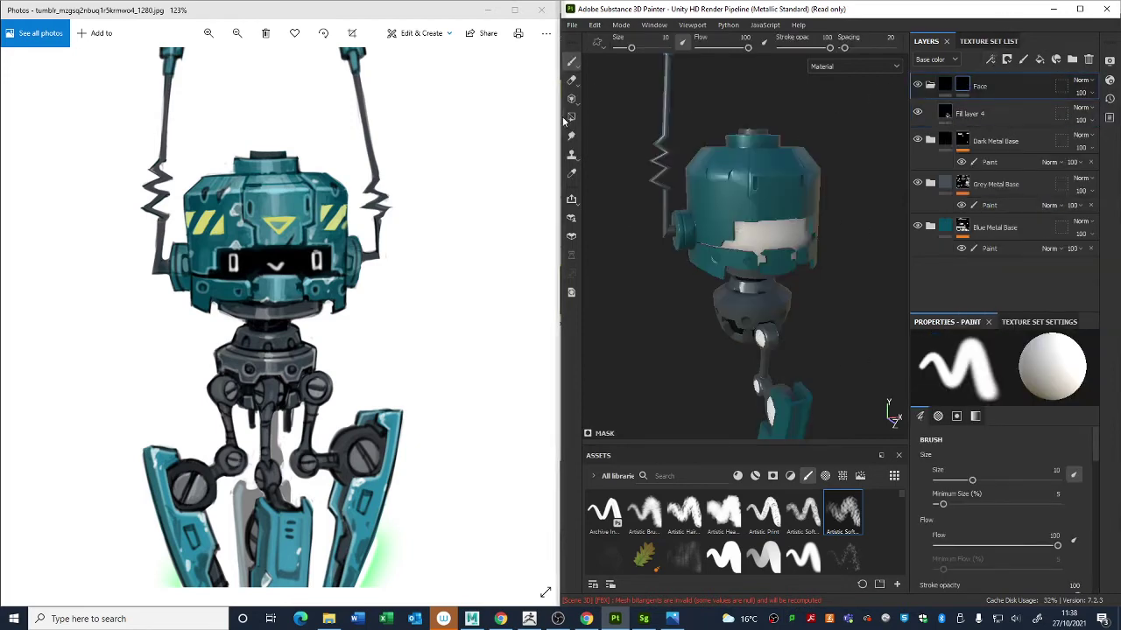
{"action": "left_click", "coordinate": [571, 117]}
{"action": "right_click", "coordinate": [947, 81]}
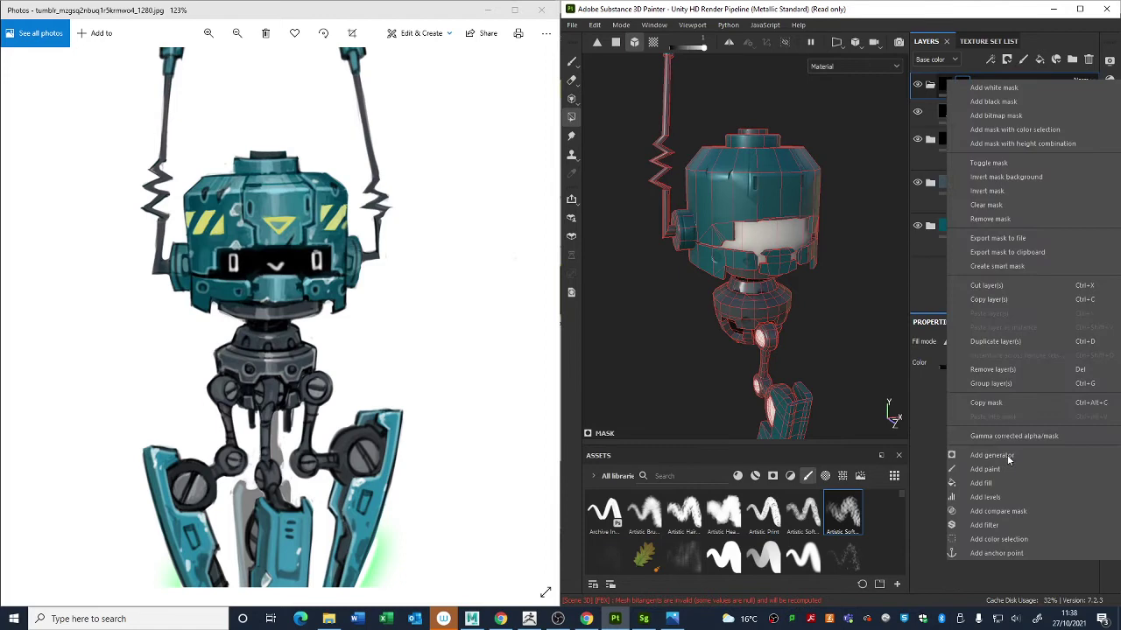
{"action": "left_click", "coordinate": [942, 458]}
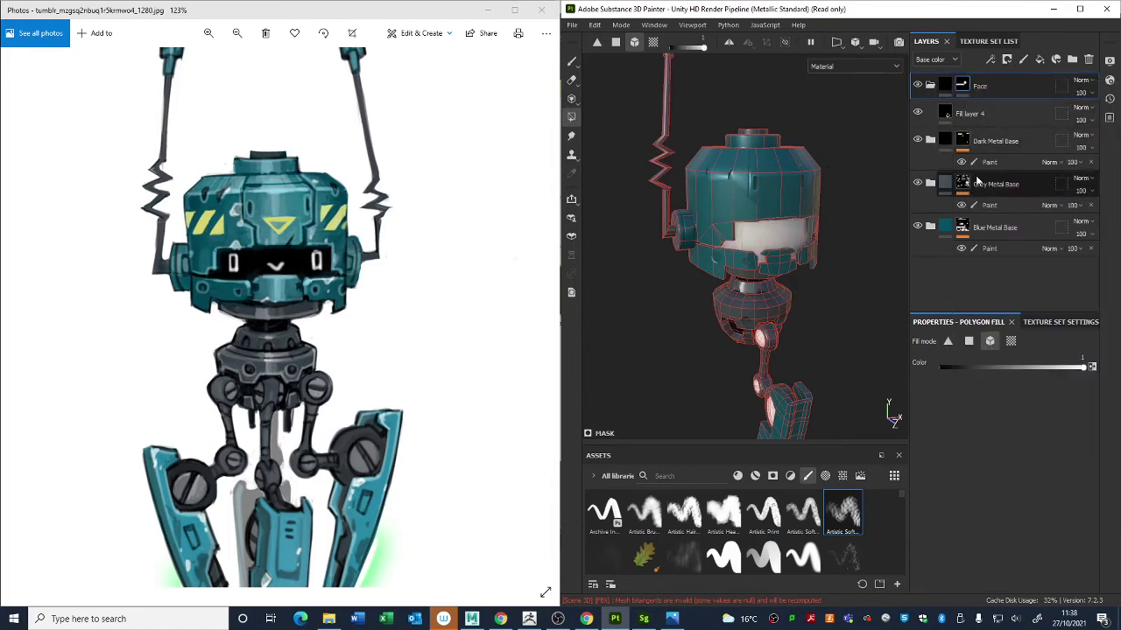
{"action": "right_click", "coordinate": [965, 84]}
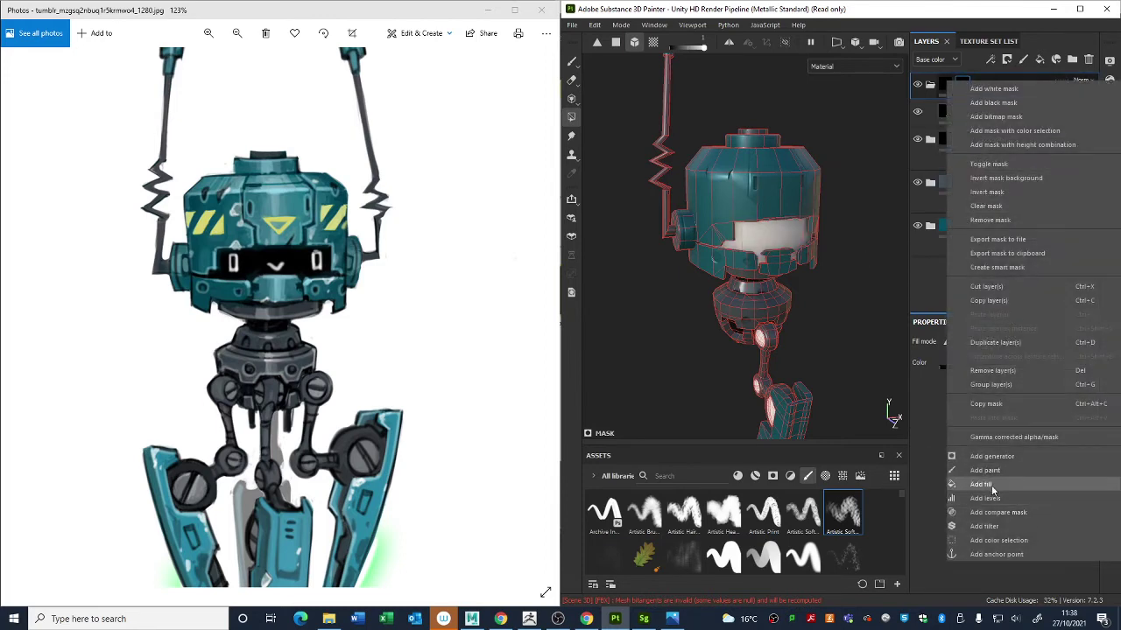
{"action": "left_click", "coordinate": [990, 470]}
{"action": "left_click", "coordinate": [770, 250]}
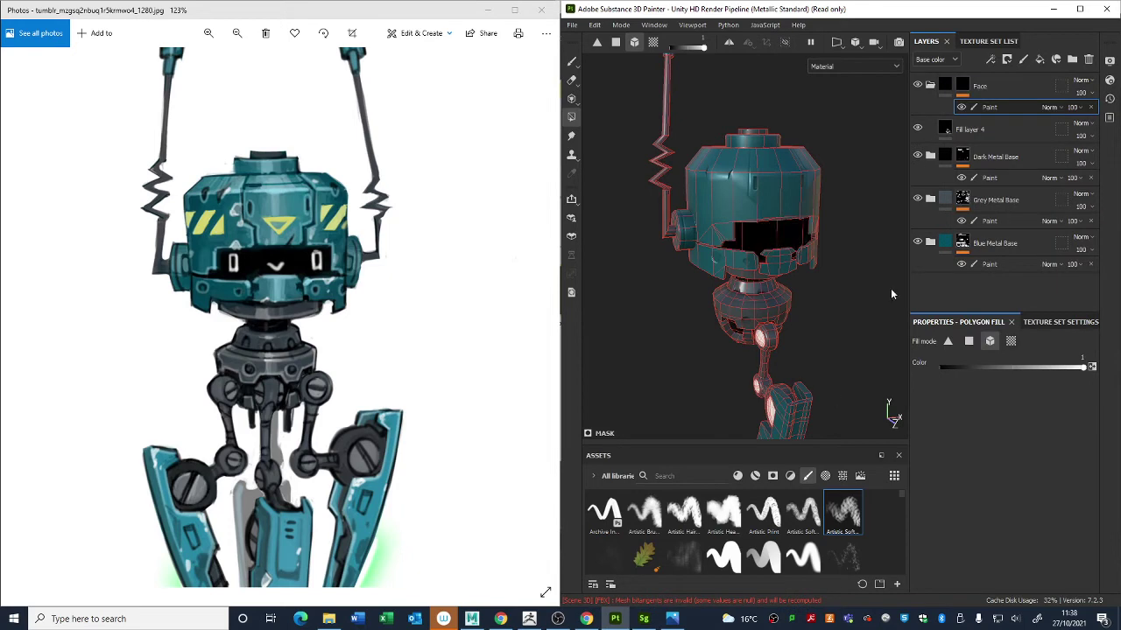
Step: Add a second paint effect to the Face mask and brush a freehand stroke across the forehead
{"action": "right_click", "coordinate": [965, 80]}
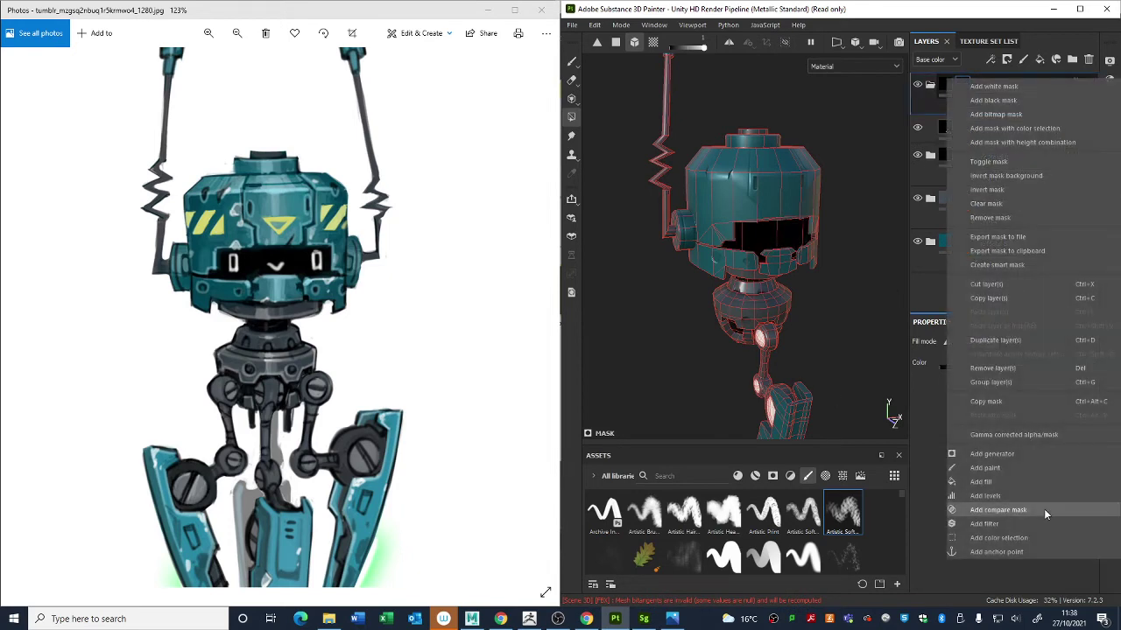
{"action": "left_click", "coordinate": [990, 469]}
{"action": "left_click", "coordinate": [571, 61]}
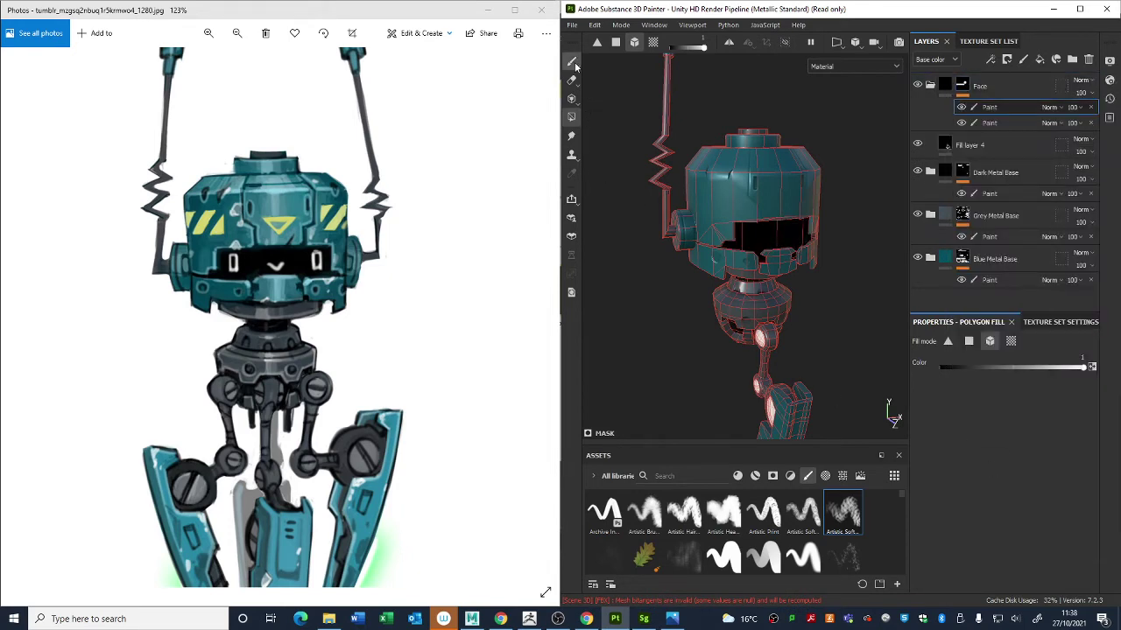
{"action": "left_click_drag", "start_coordinate": [731, 188], "coordinate": [804, 162]}
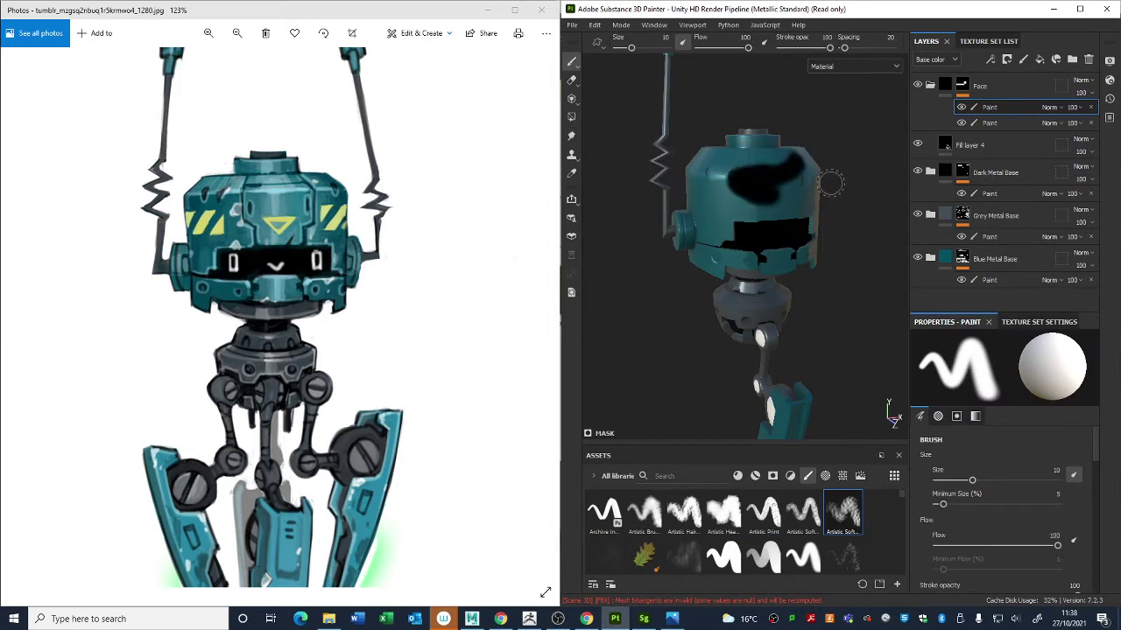
Step: Toggle the visibility of both Face paint effects to compare what each one contributes to the mask
{"action": "left_click", "coordinate": [961, 107]}
{"action": "left_click", "coordinate": [961, 107]}
{"action": "left_click", "coordinate": [962, 123]}
{"action": "left_click", "coordinate": [961, 123]}
{"action": "left_click", "coordinate": [961, 123]}
{"action": "left_click", "coordinate": [961, 106]}
{"action": "left_click", "coordinate": [961, 107]}
{"action": "left_click", "coordinate": [961, 124]}
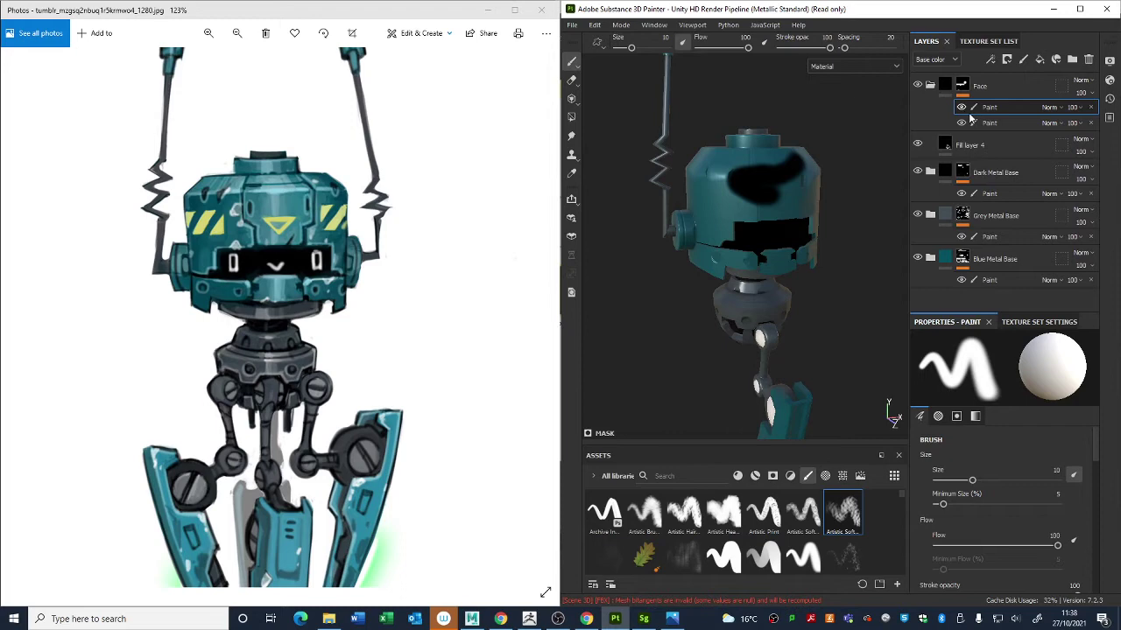
Step: Try the Multiply and Subtract blend modes on the upper Face paint effect and undo them back to Normal
{"action": "left_click", "coordinate": [1073, 107]}
{"action": "mouse_move", "coordinate": [1113, 128]}
{"action": "left_mouse_down"}
{"action": "mouse_move", "coordinate": [1076, 128]}
{"action": "mouse_move", "coordinate": [1114, 128]}
{"action": "left_mouse_up"}
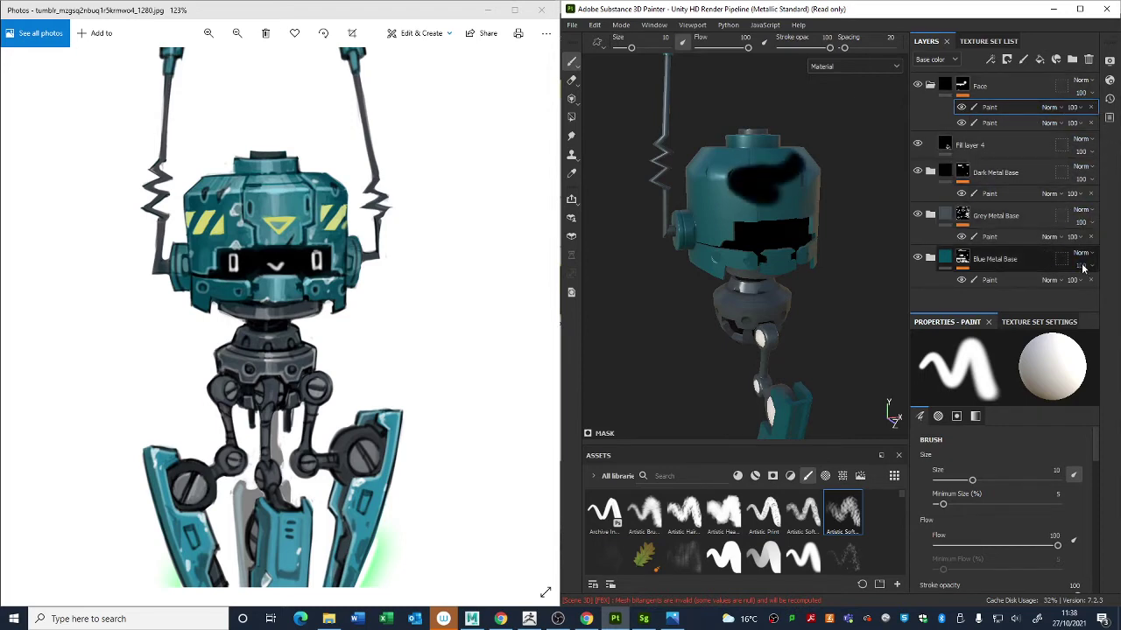
{"action": "left_click", "coordinate": [1049, 106]}
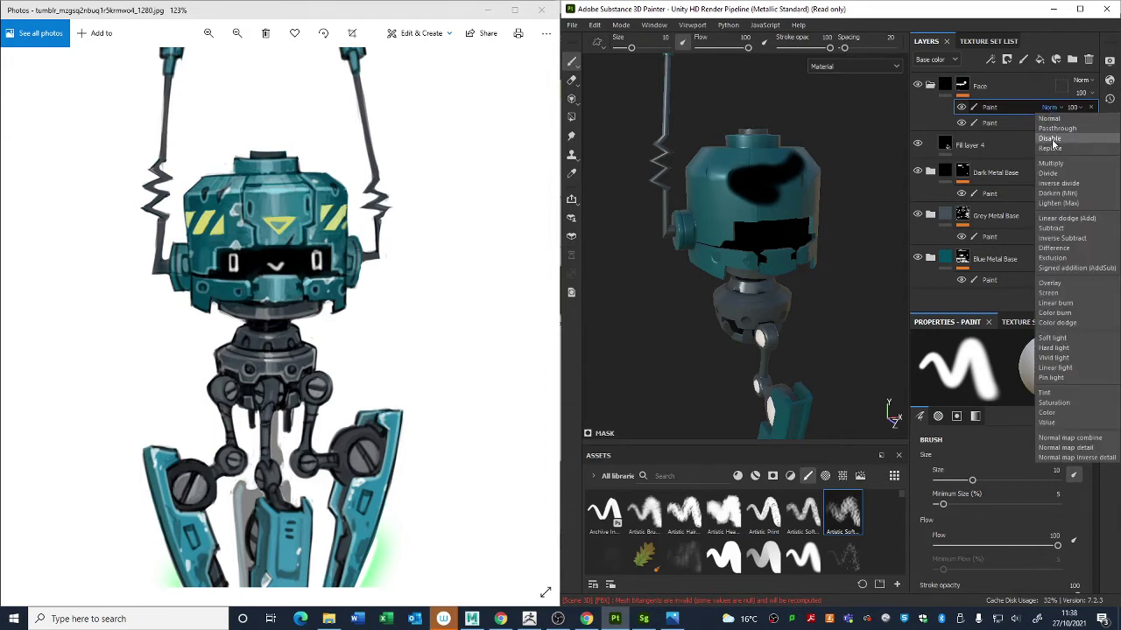
{"action": "left_click", "coordinate": [1053, 164]}
{"action": "left_click", "coordinate": [1049, 109]}
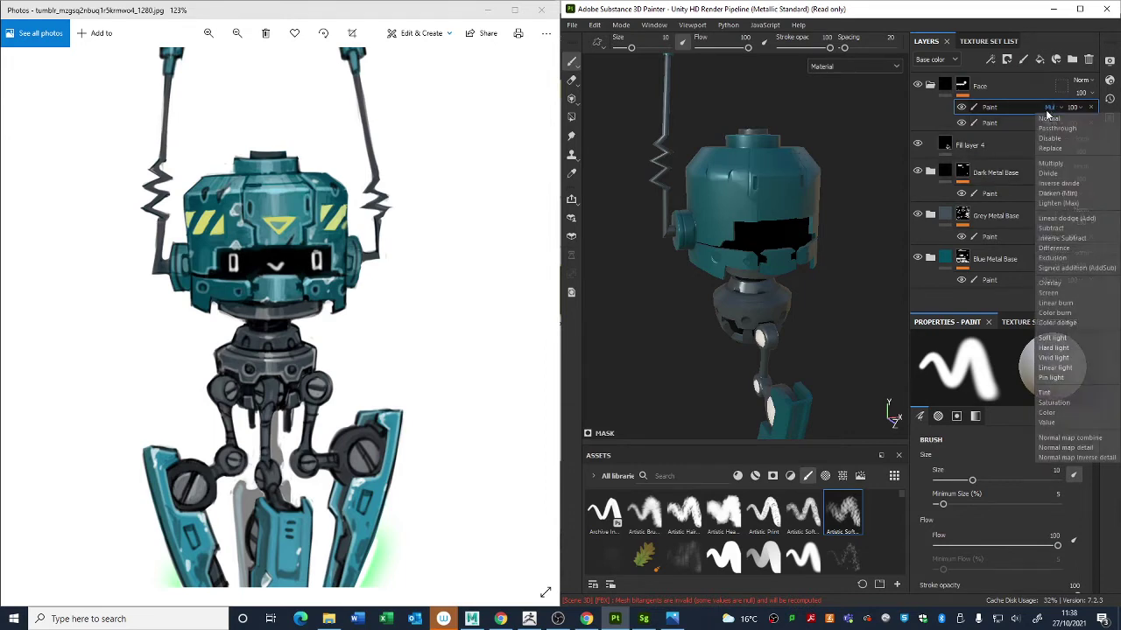
{"action": "left_click", "coordinate": [1051, 228]}
{"action": "left_click", "coordinate": [1050, 109]}
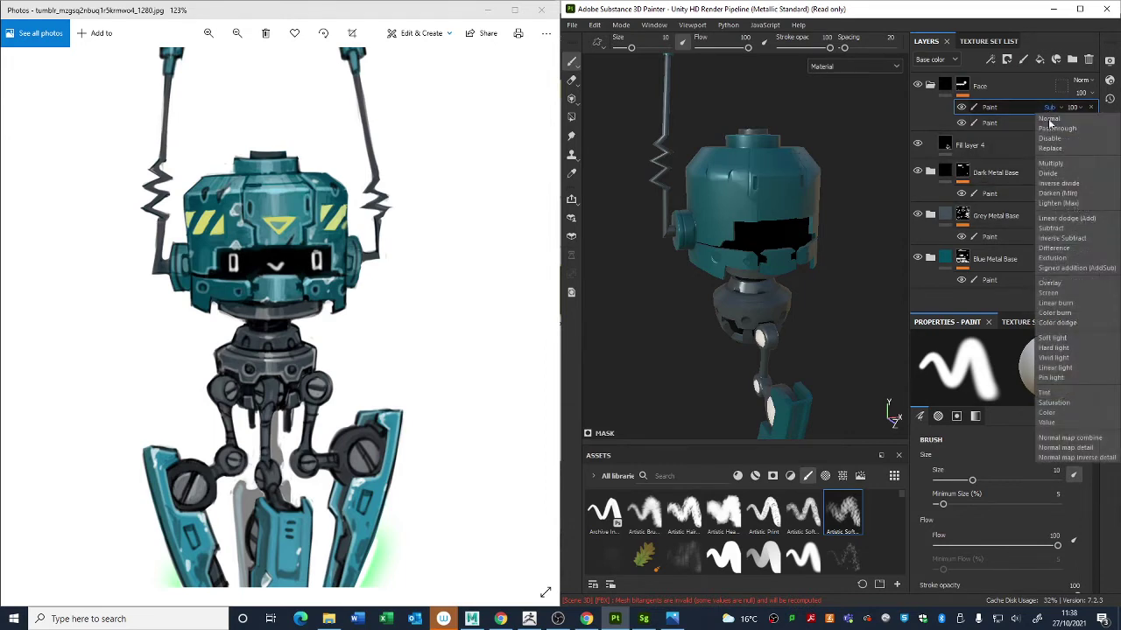
{"action": "key", "text": "Escape"}
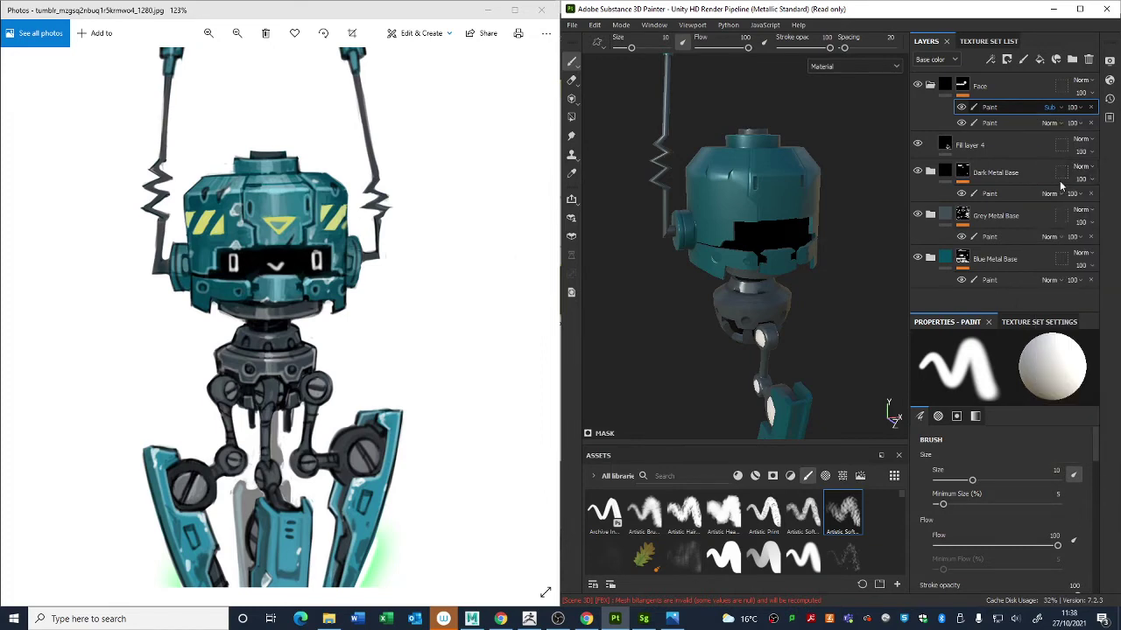
{"action": "key", "text": "ctrl+z"}
{"action": "left_click", "coordinate": [1049, 107]}
{"action": "left_click", "coordinate": [1053, 108]}
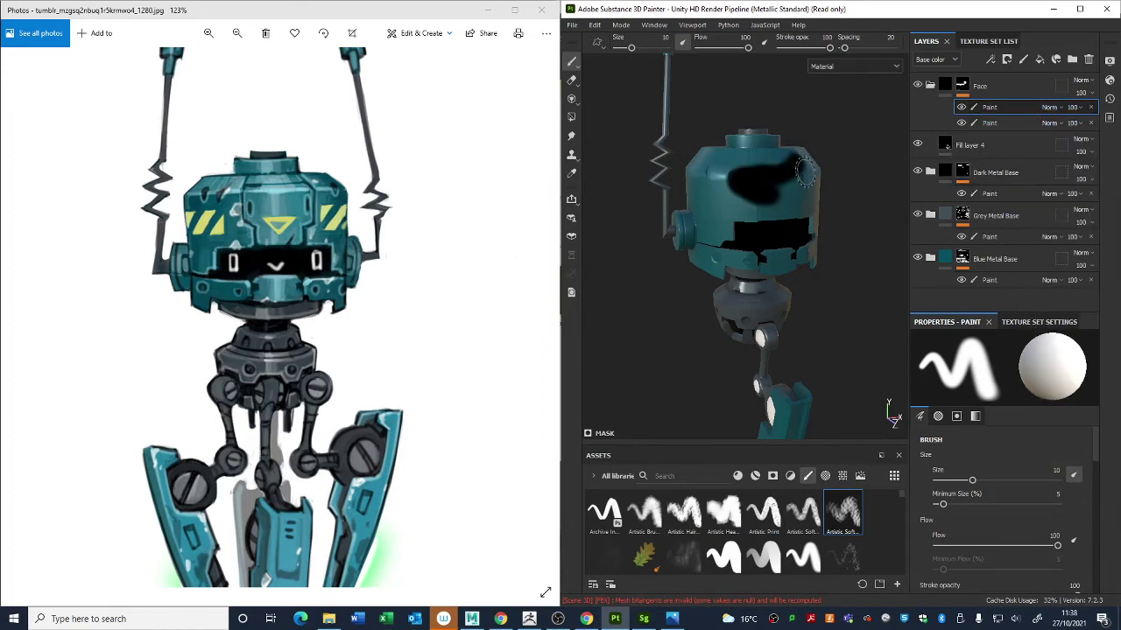
Step: Delete the extra paint effect with the forehead stroke from the Face mask
{"action": "left_click", "coordinate": [962, 123]}
{"action": "left_click", "coordinate": [961, 123]}
{"action": "left_click", "coordinate": [990, 123]}
{"action": "key", "text": "Delete"}
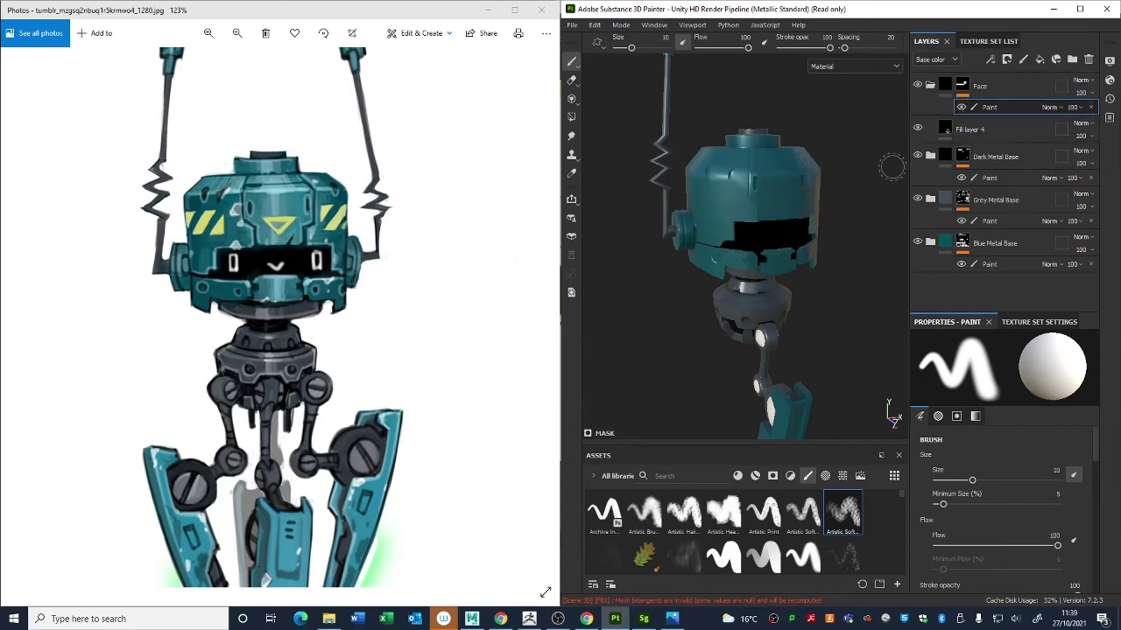
{"action": "left_click_drag", "start_coordinate": [696, 236], "coordinate": [861, 129], "text": "alt"}
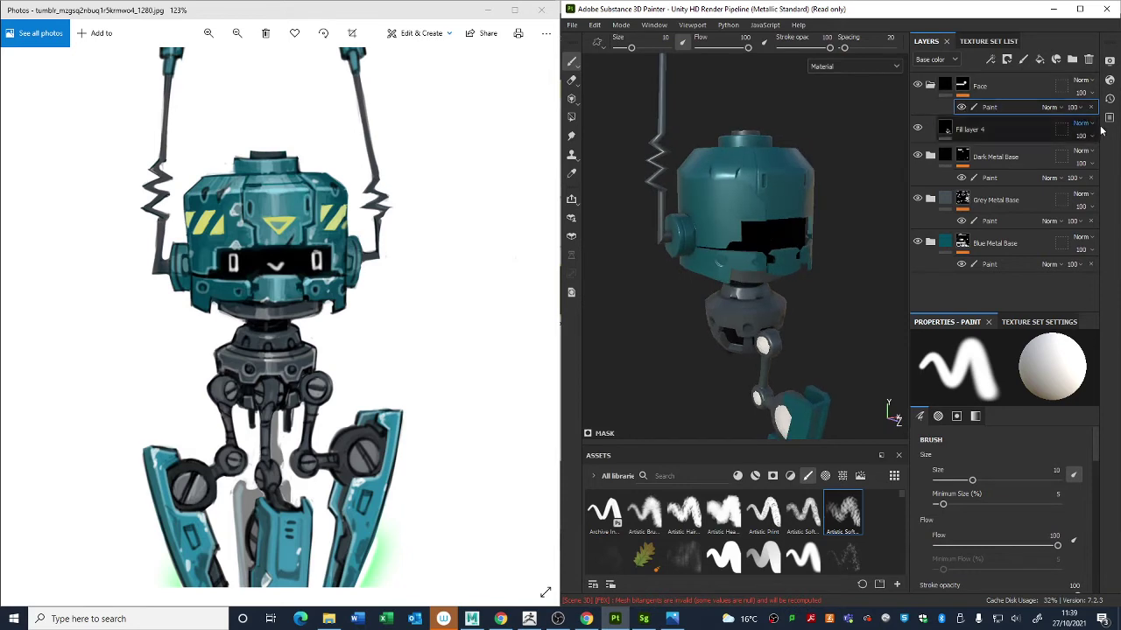
Step: Change the base colour of the face's Fill layer 4 from pure black to a very dark reddish brown
{"action": "left_click", "coordinate": [976, 130]}
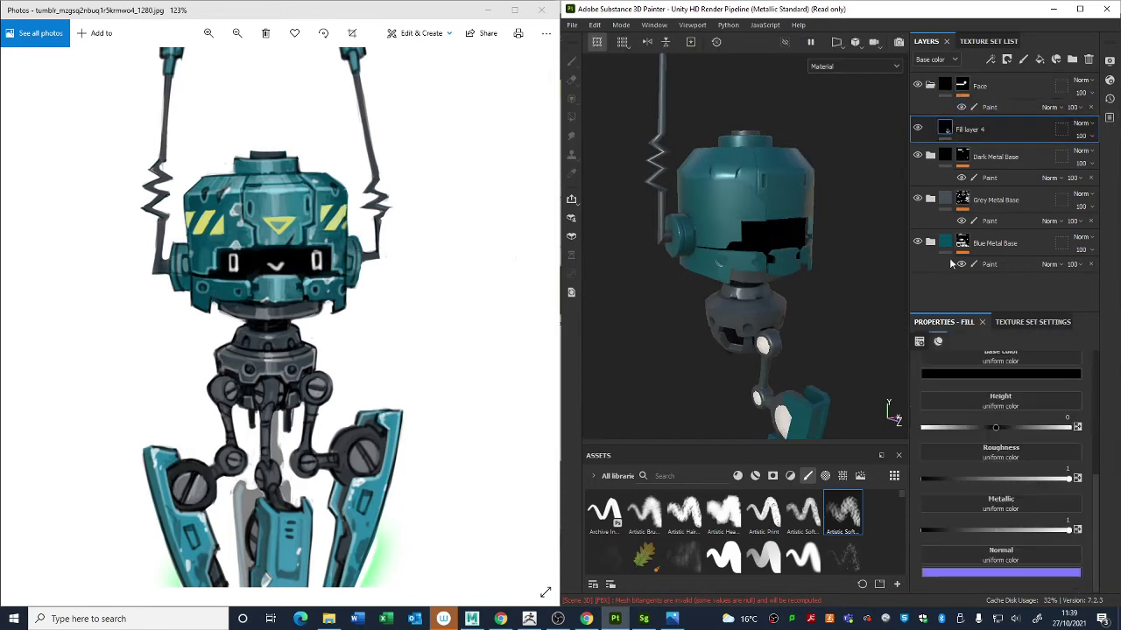
{"action": "left_click", "coordinate": [991, 375]}
{"action": "left_click_drag", "start_coordinate": [1014, 454], "coordinate": [973, 472]}
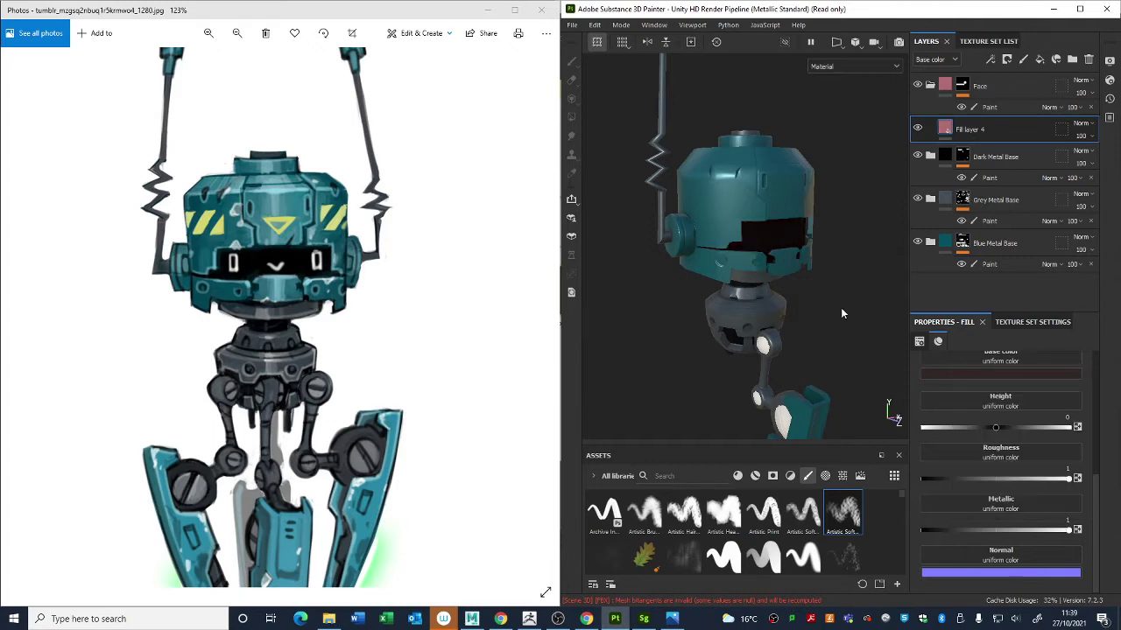
{"action": "left_click_drag", "start_coordinate": [841, 307], "coordinate": [805, 302], "text": "alt"}
{"action": "left_click", "coordinate": [970, 98]}
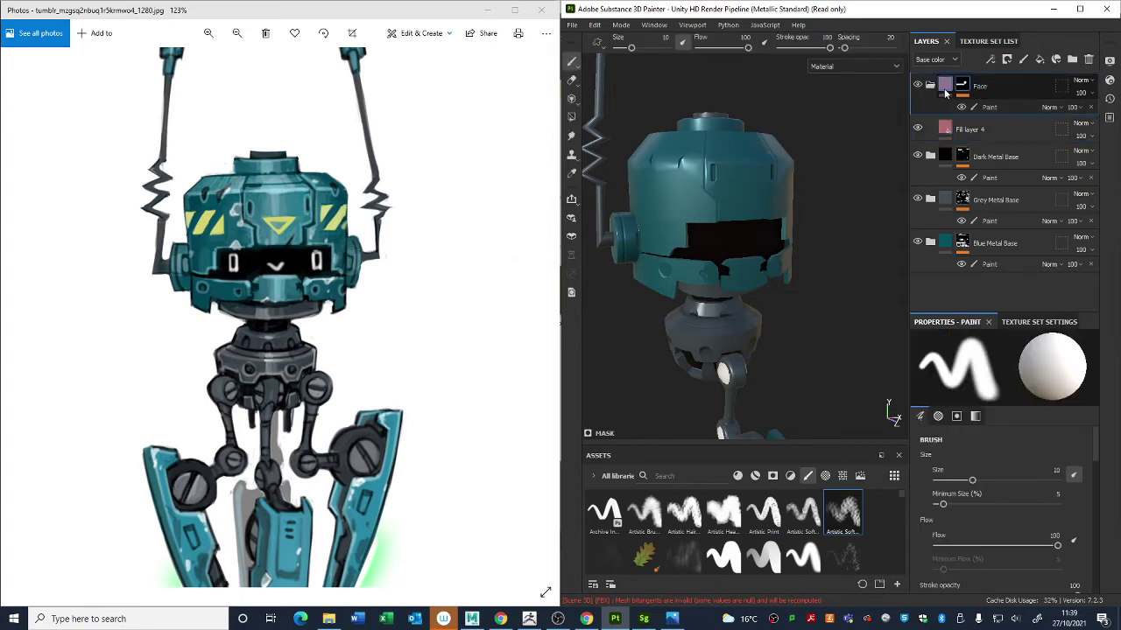
Step: Add a fill layer above Fill layer 4 in the Face folder with white base colour ffffff and roughness 1
{"action": "left_click", "coordinate": [968, 136]}
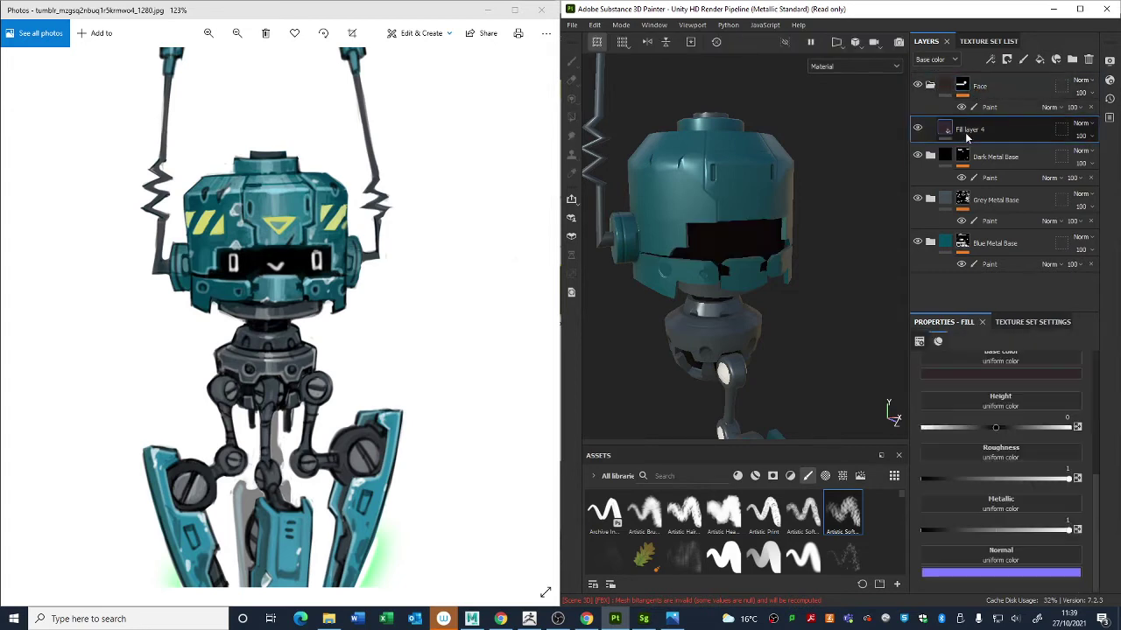
{"action": "left_click", "coordinate": [1039, 60]}
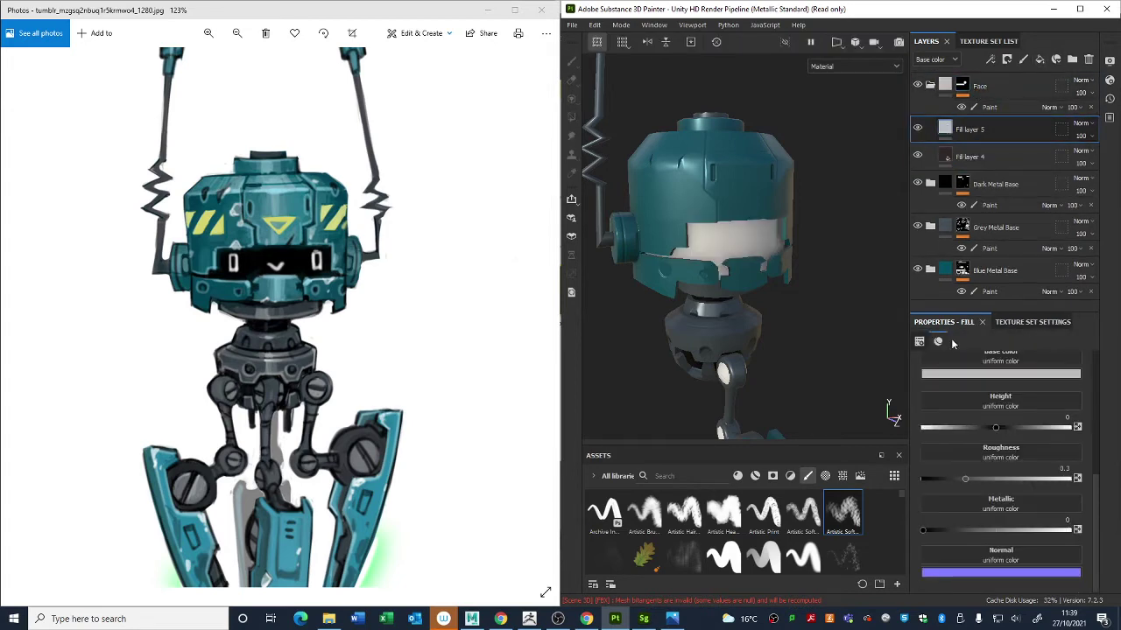
{"action": "left_click", "coordinate": [967, 374]}
{"action": "left_click", "coordinate": [1094, 383]}
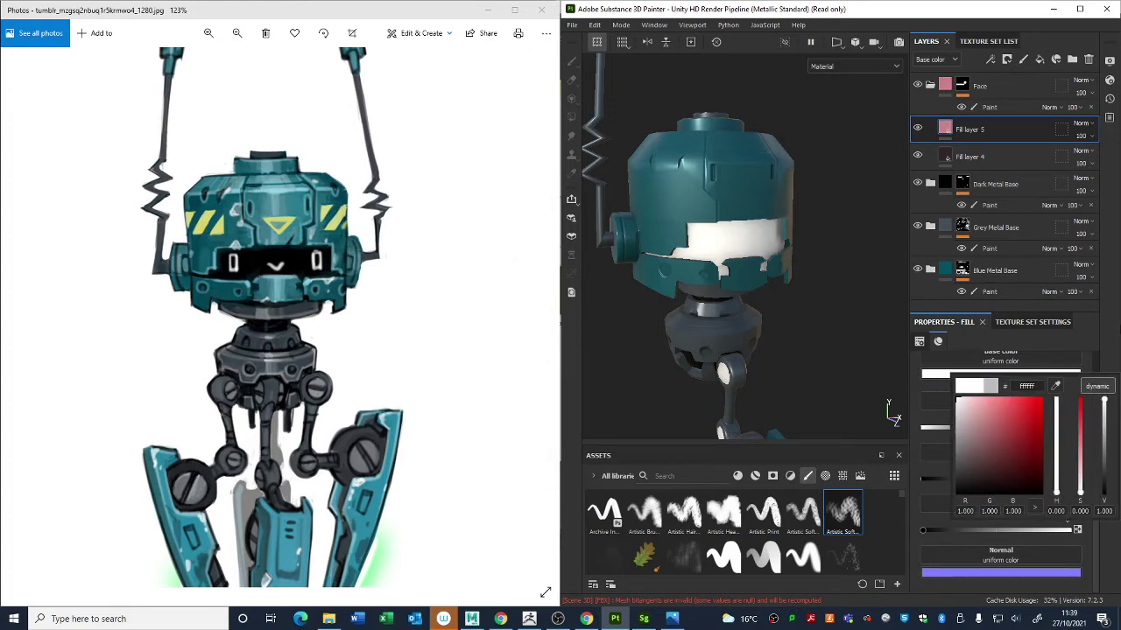
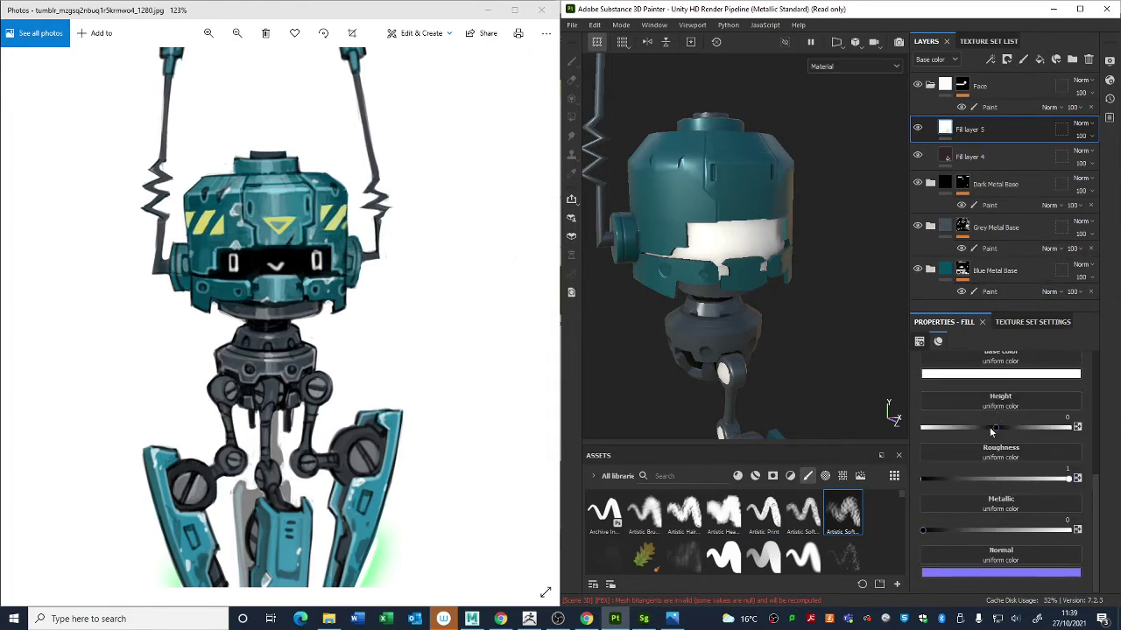
Step: Add a black mask with a paint effect to the white Fill layer 5
{"action": "right_click", "coordinate": [950, 136]}
{"action": "left_click", "coordinate": [987, 154]}
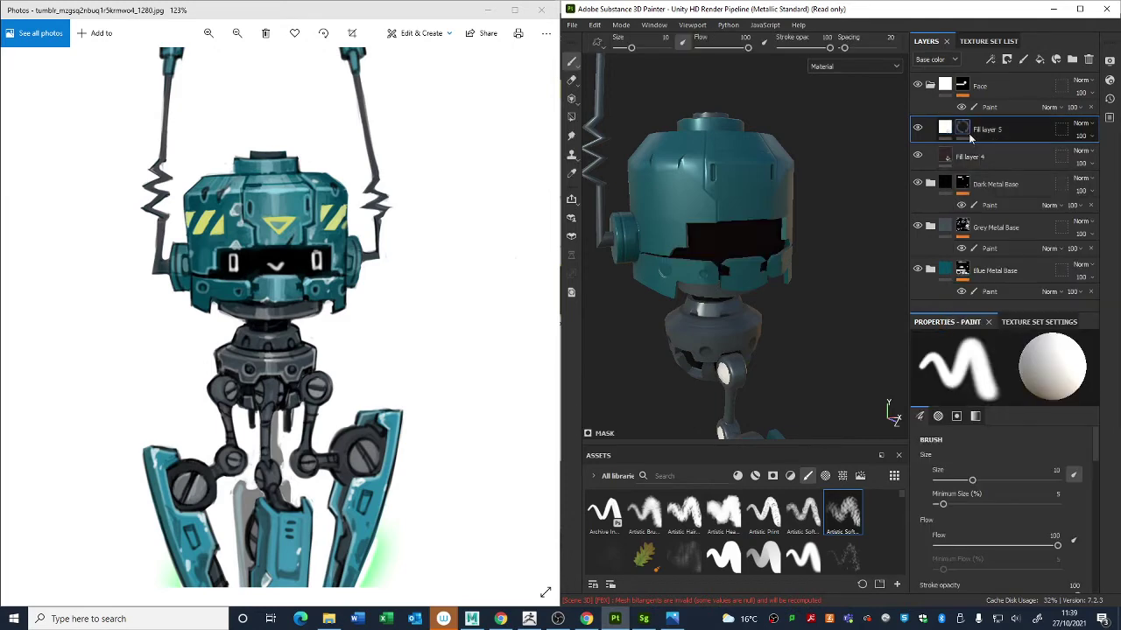
{"action": "left_click", "coordinate": [961, 130]}
{"action": "left_click", "coordinate": [945, 129]}
{"action": "left_click", "coordinate": [961, 129]}
{"action": "right_click", "coordinate": [965, 132]}
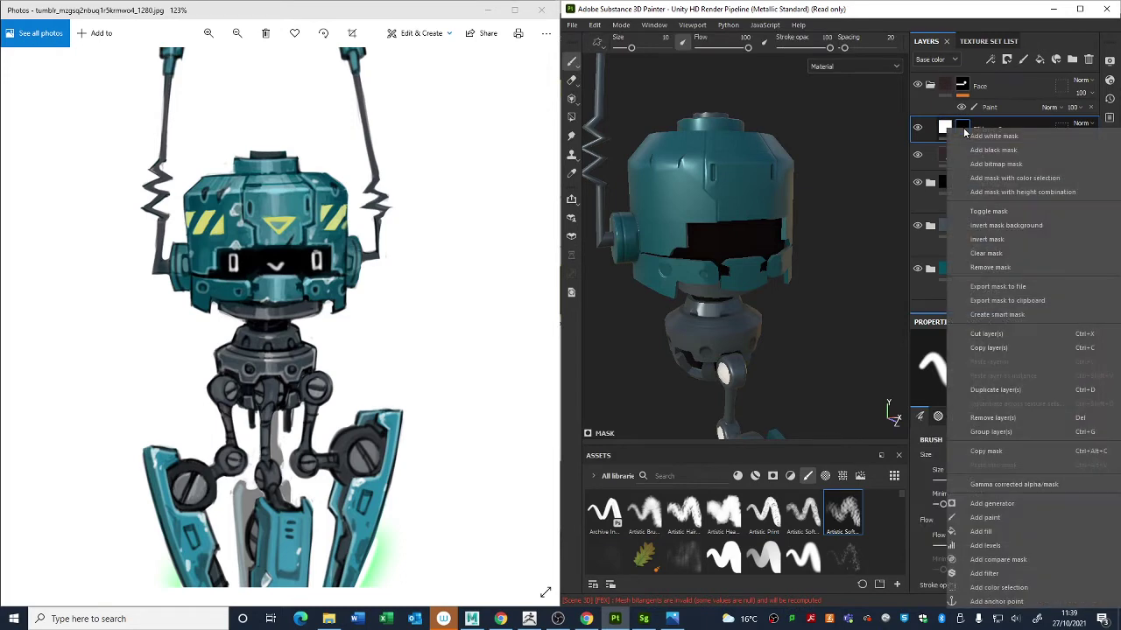
{"action": "left_click", "coordinate": [986, 517]}
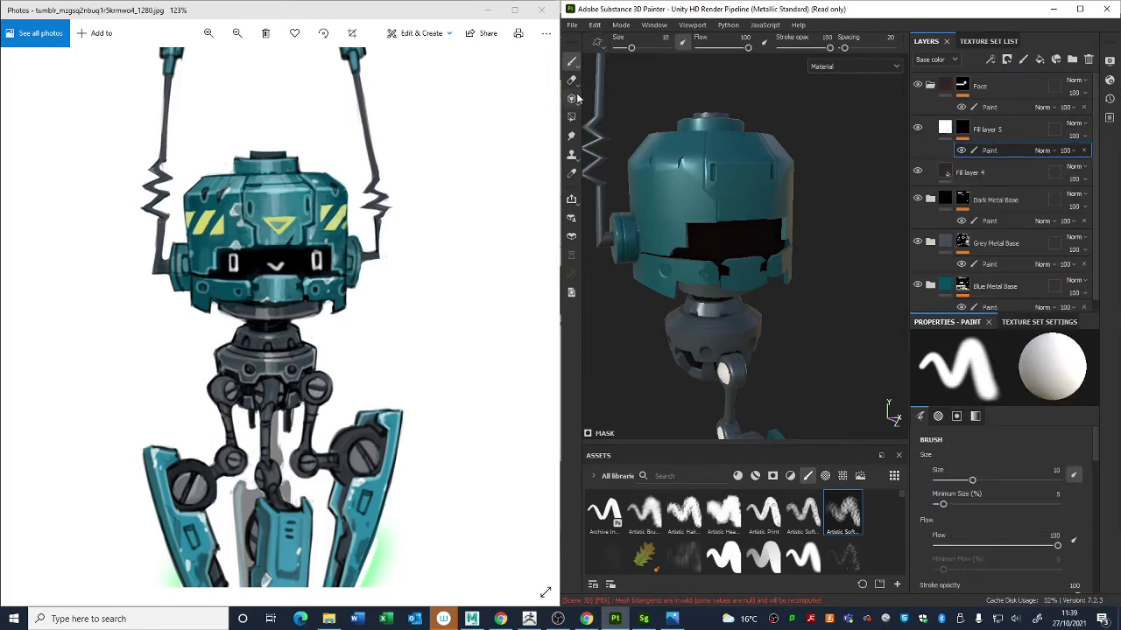
Step: Reduce the brush size to 0.55 and maximize the Substance 3D Painter window
{"action": "right_click", "coordinate": [727, 254]}
{"action": "left_click_drag", "start_coordinate": [755, 322], "coordinate": [734, 322]}
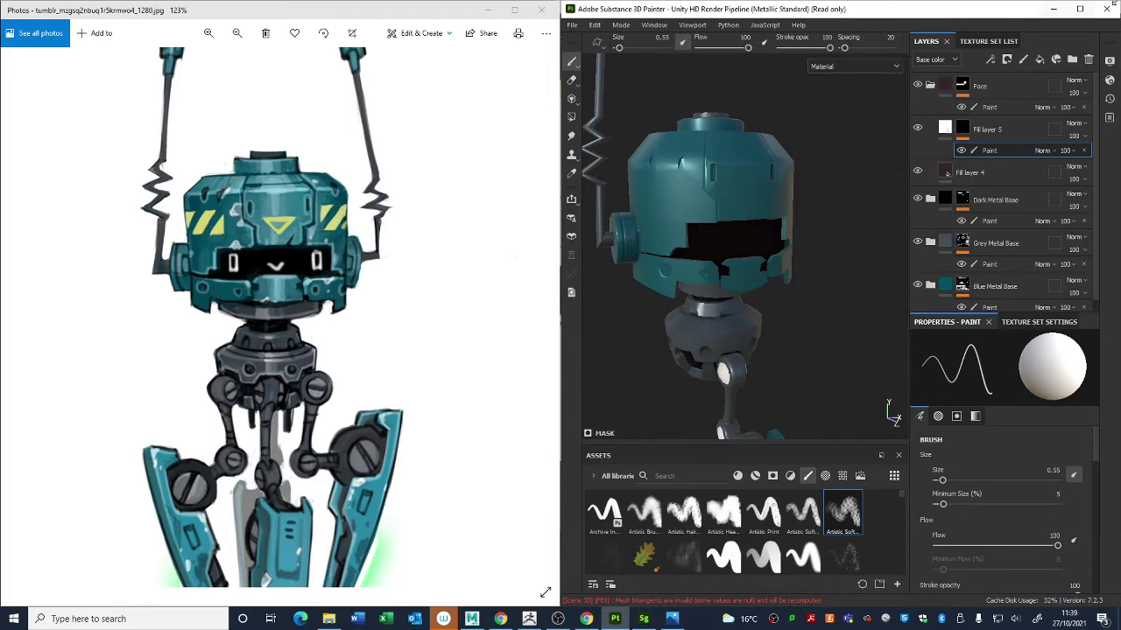
{"action": "left_click", "coordinate": [1080, 8]}
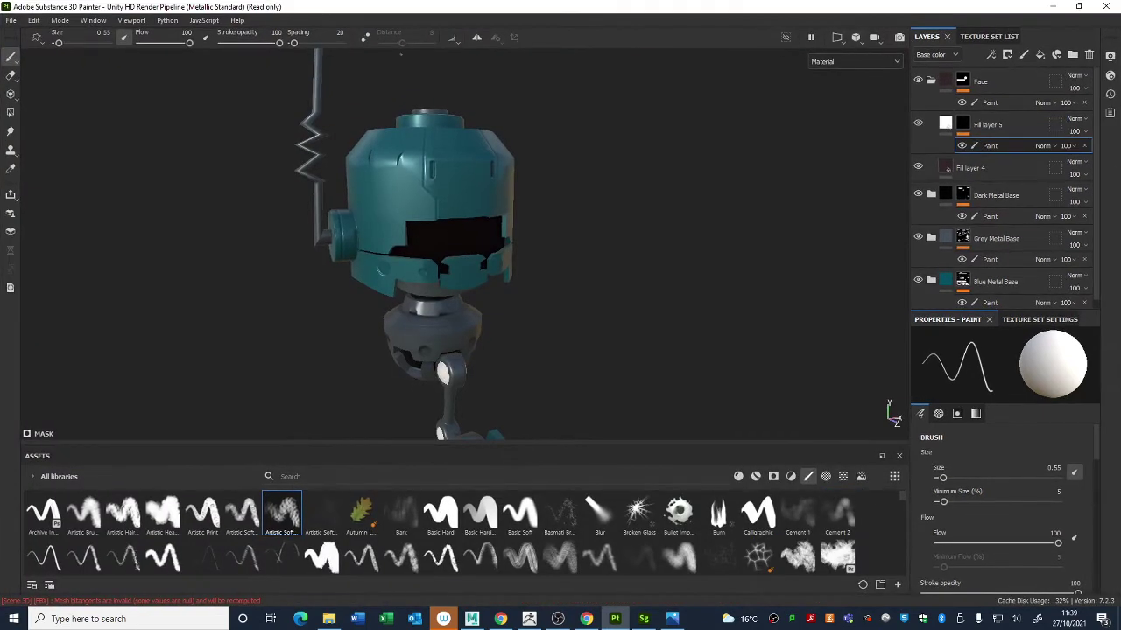
Step: Turn on Mirror X symmetry and adjust its X offset so the symmetry line runs through the centre of the head
{"action": "left_click", "coordinate": [476, 36]}
{"action": "mouse_move", "coordinate": [480, 83]}
{"action": "left_mouse_down", "text": "alt"}
{"action": "mouse_move", "coordinate": [487, 90]}
{"action": "mouse_move", "coordinate": [491, 70]}
{"action": "left_mouse_up", "text": "alt"}
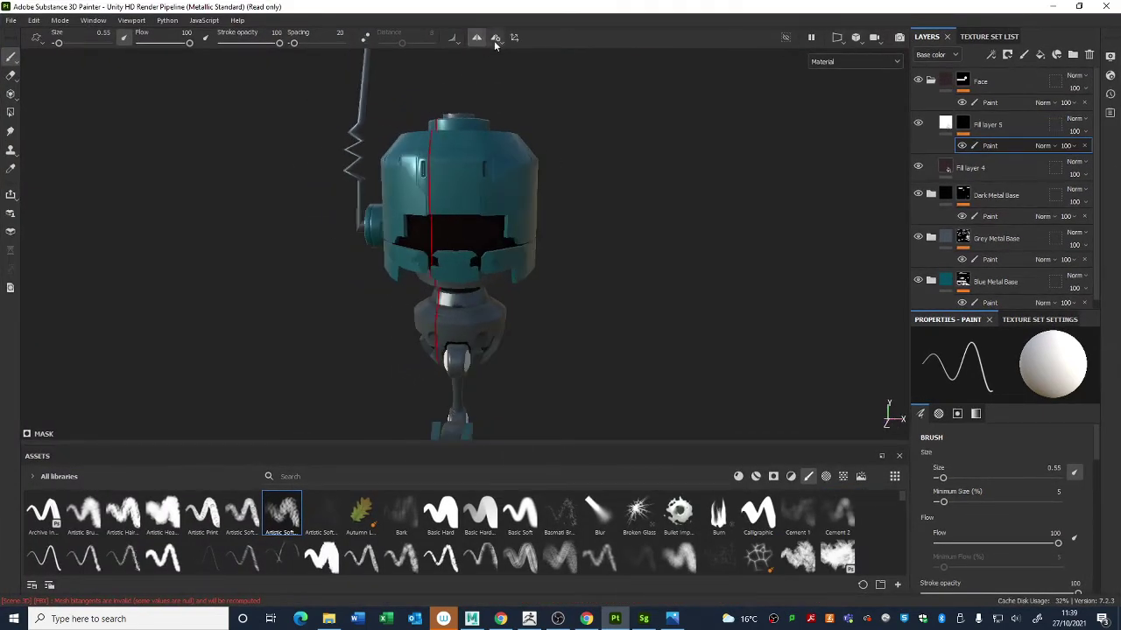
{"action": "left_click", "coordinate": [496, 37]}
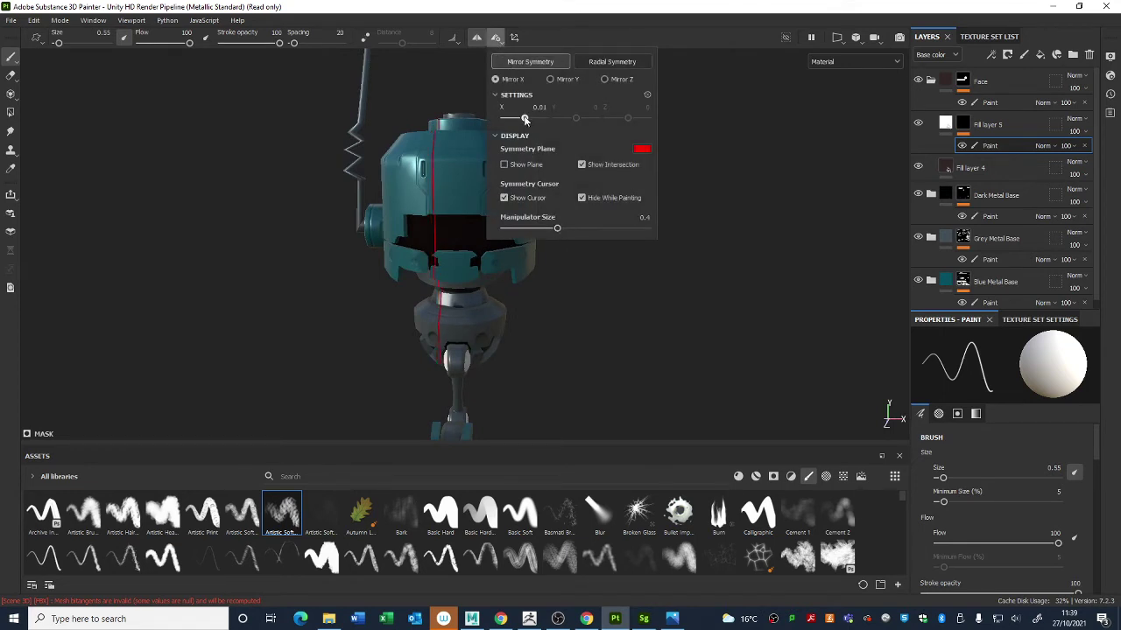
{"action": "left_click_drag", "start_coordinate": [526, 119], "coordinate": [524, 121]}
{"action": "left_click_drag", "start_coordinate": [521, 176], "coordinate": [490, 181], "text": "alt"}
{"action": "left_click", "coordinate": [480, 42]}
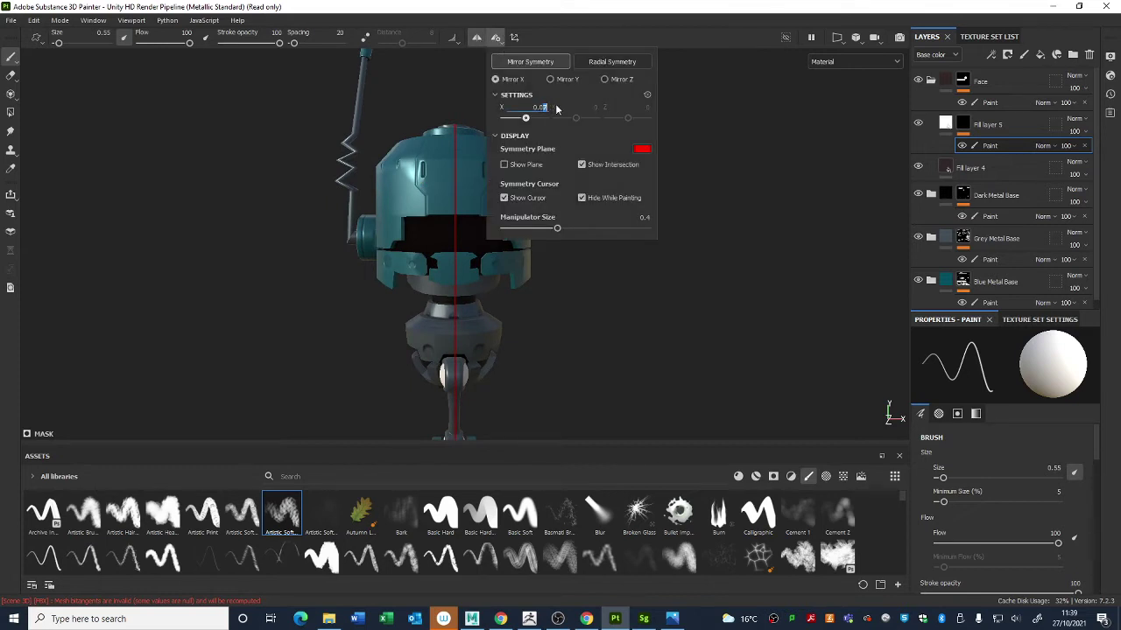
{"action": "key", "text": "Return"}
{"action": "left_click", "coordinate": [606, 340]}
Step: Set the brush size to 1.08 and enable Lazy Mouse with a distance of 0.95
{"action": "scroll", "coordinate": [450, 230], "scroll_direction": "up", "scroll_amount": 4}
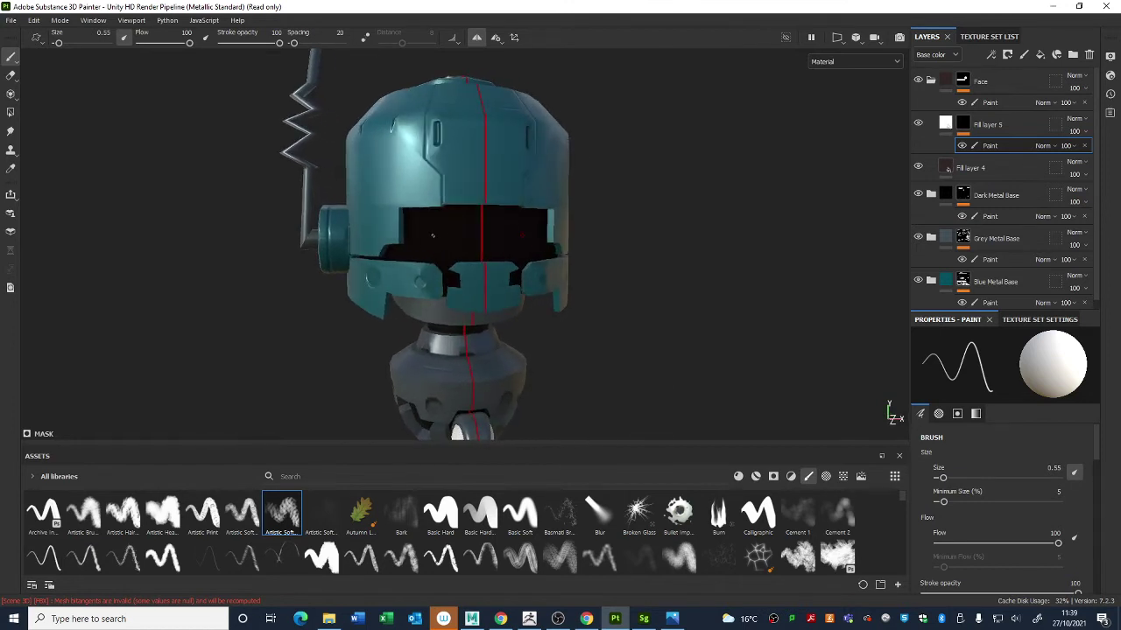
{"action": "right_click", "coordinate": [440, 232]}
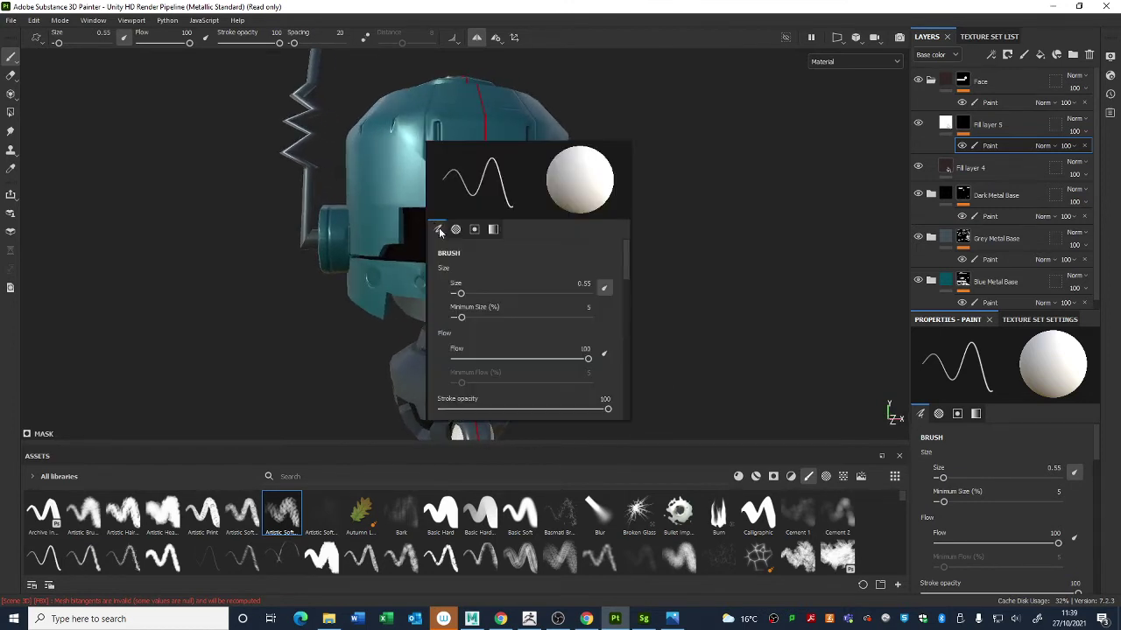
{"action": "left_click_drag", "start_coordinate": [461, 293], "coordinate": [465, 293]}
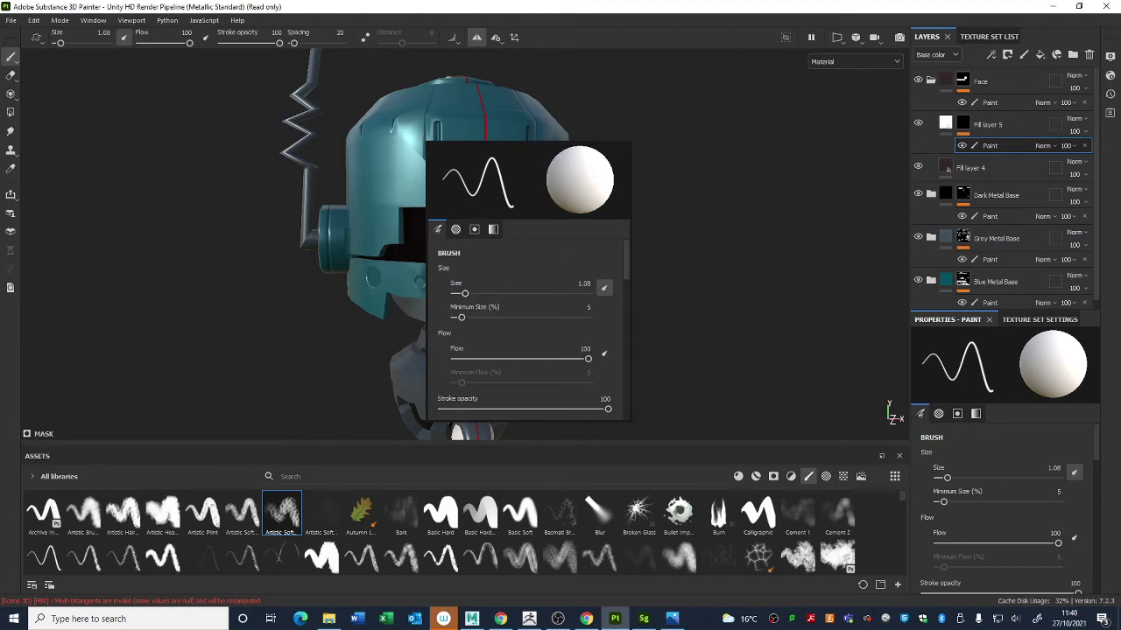
{"action": "left_click", "coordinate": [366, 40]}
{"action": "left_click", "coordinate": [365, 41]}
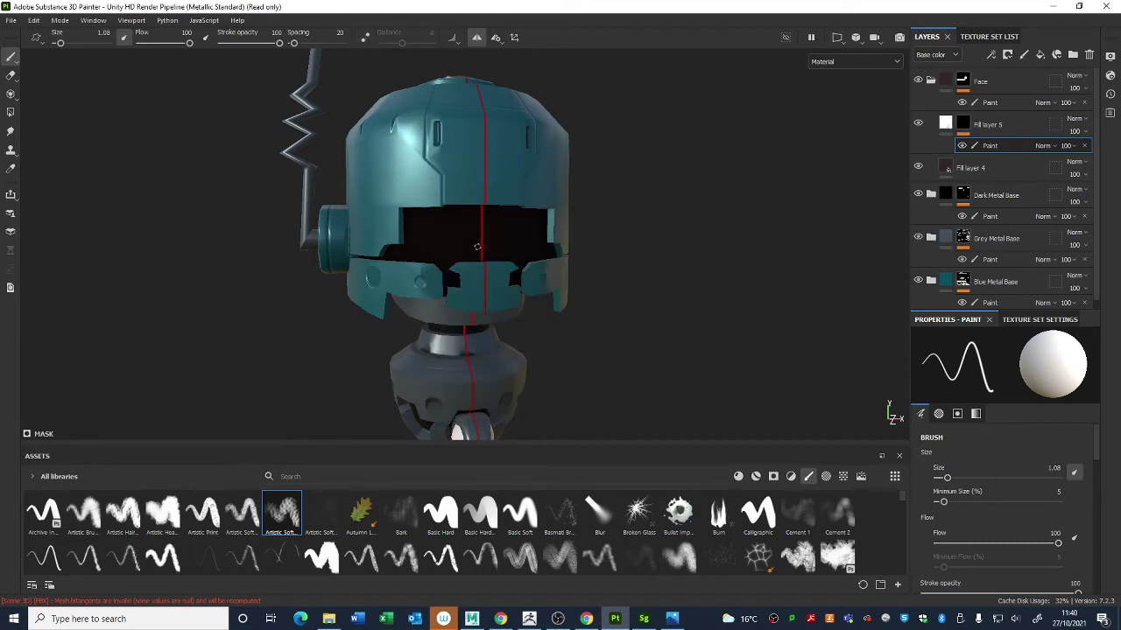
{"action": "key", "text": "ctrl+z"}
{"action": "left_click", "coordinate": [365, 38]}
{"action": "left_click_drag", "start_coordinate": [410, 43], "coordinate": [393, 44]}
Step: Try freehand mirrored eye strokes on the black face, check the concept image, and undo the strokes
{"action": "mouse_move", "coordinate": [455, 229]}
{"action": "left_mouse_down"}
{"action": "mouse_move", "coordinate": [459, 261]}
{"action": "mouse_move", "coordinate": [427, 216]}
{"action": "left_mouse_up"}
{"action": "key", "text": "ctrl+z"}
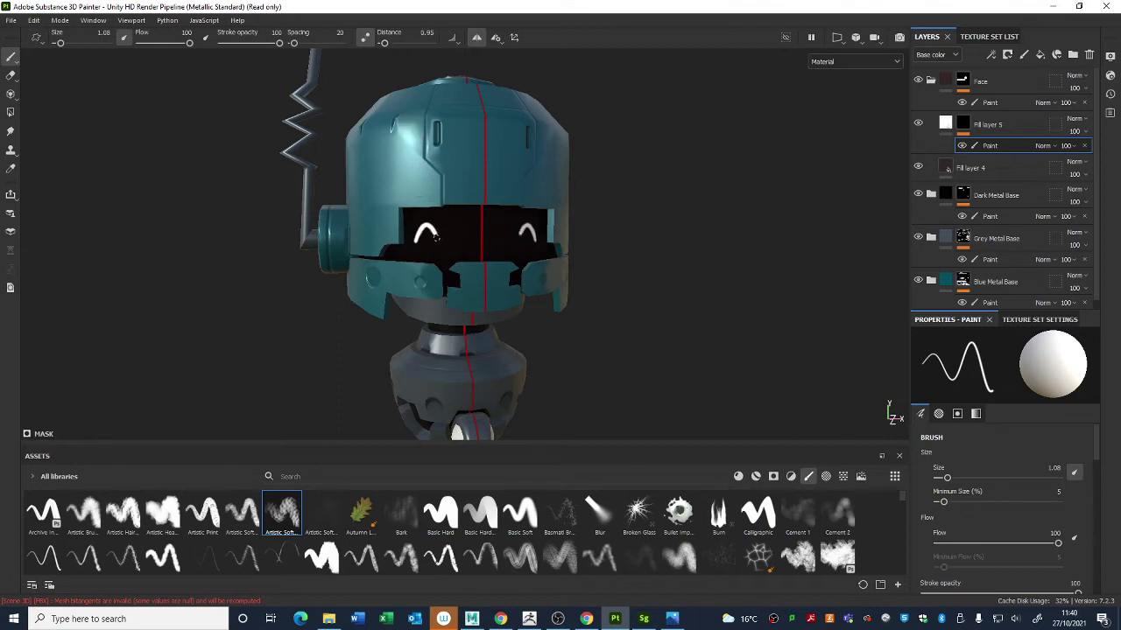
{"action": "left_click", "coordinate": [673, 620]}
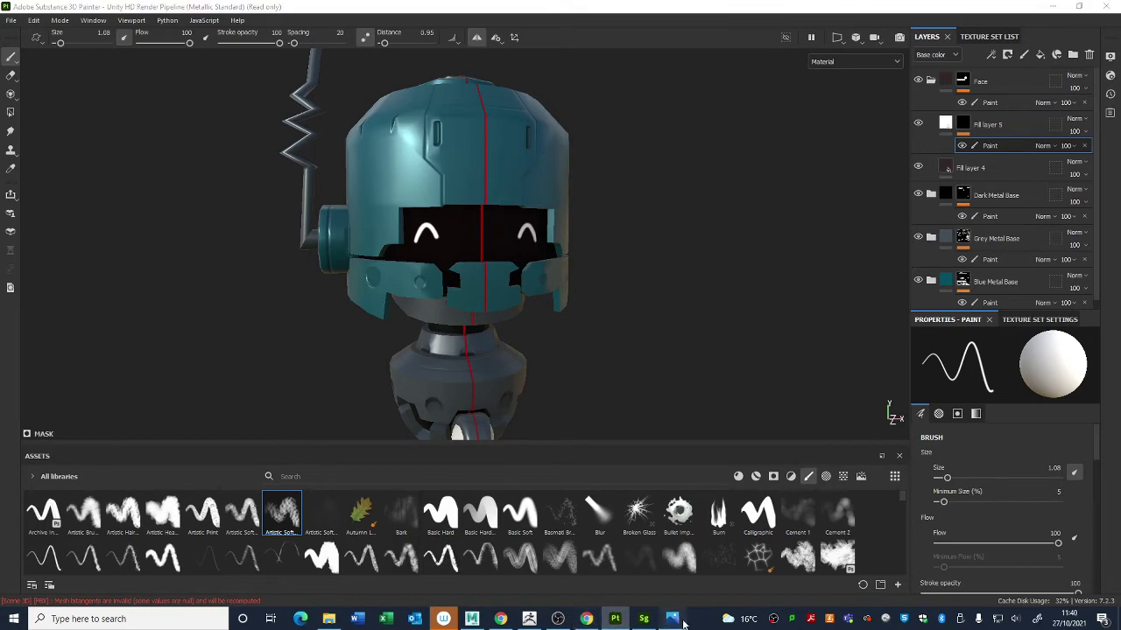
{"action": "left_click", "coordinate": [673, 619]}
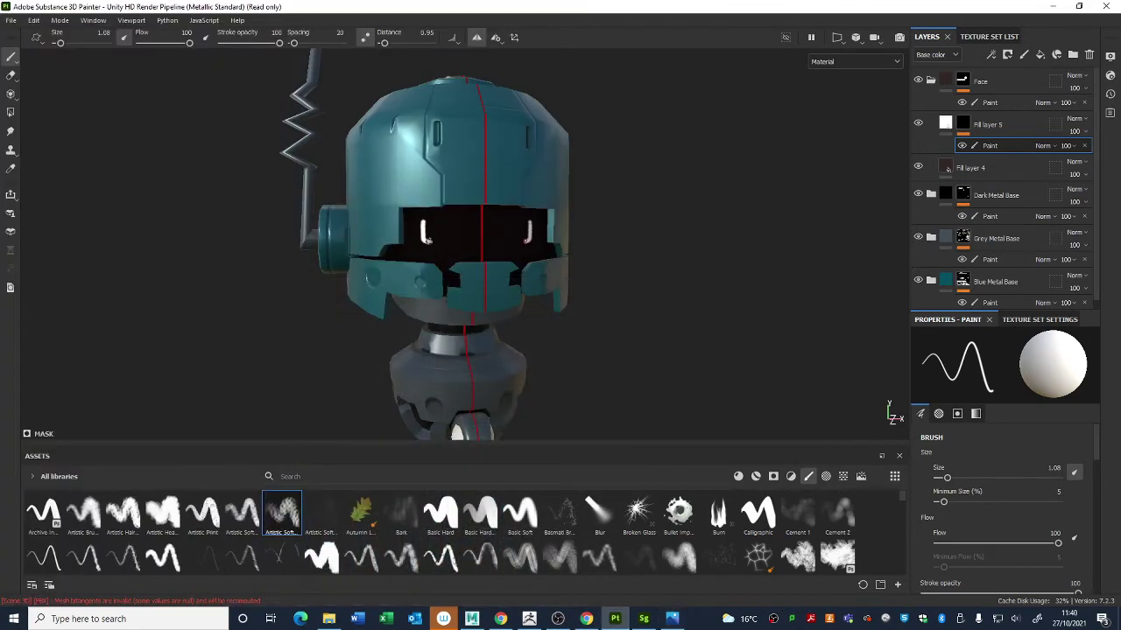
{"action": "key", "text": "ctrl+z"}
Step: Paint mirrored rectangular eye outlines and a small V-shaped mouth on the black face with straight strokes, undoing misplaced mouth strokes
{"action": "left_click", "coordinate": [420, 245], "text": "shift"}
{"action": "left_click", "coordinate": [434, 215], "text": "shift"}
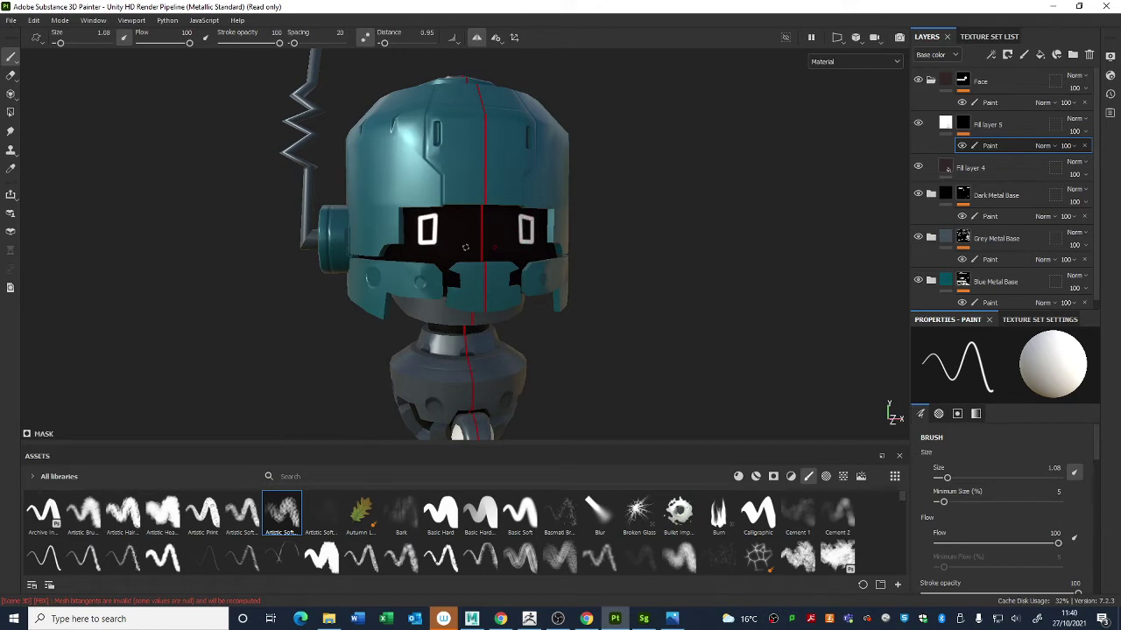
{"action": "left_click", "coordinate": [480, 255], "text": "shift"}
{"action": "key", "text": "ctrl+z"}
{"action": "left_click", "coordinate": [480, 255], "text": "shift"}
{"action": "key", "text": "ctrl+z"}
{"action": "left_click", "coordinate": [480, 254], "text": "shift"}
Step: Turn off the mirror symmetry and check the painted face from an angled view
{"action": "left_click_drag", "start_coordinate": [491, 254], "coordinate": [540, 248], "text": "alt"}
{"action": "left_click", "coordinate": [476, 38]}
{"action": "scroll", "coordinate": [660, 237], "scroll_direction": "down", "scroll_amount": 10}
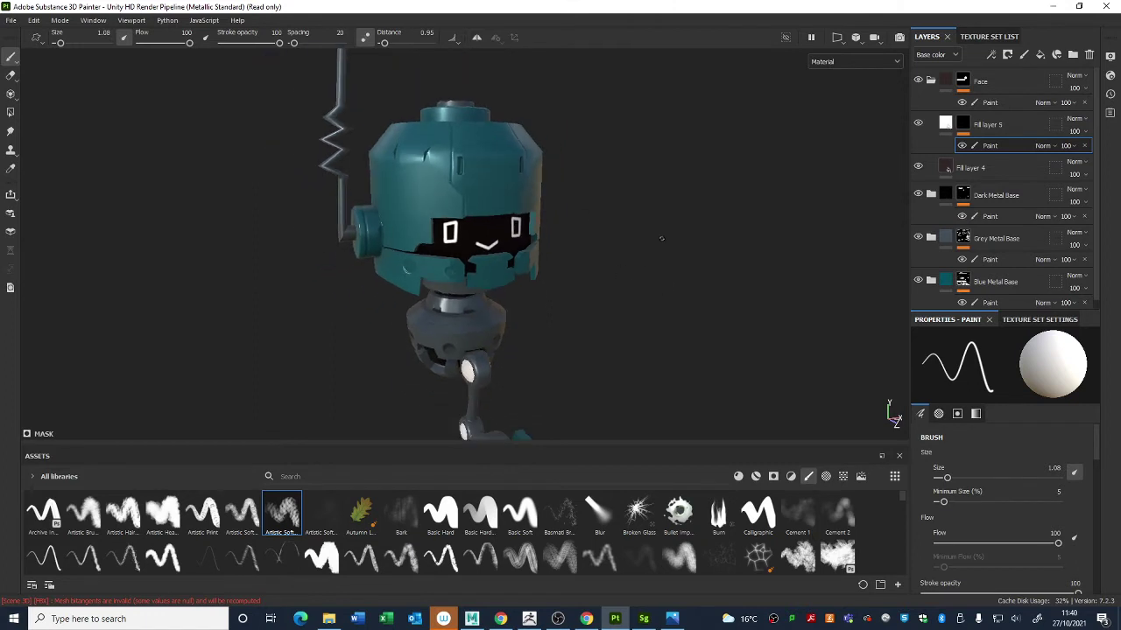
Step: Hide the white eyes-and-mouth fill layer and collapse the Face folder
{"action": "left_click", "coordinate": [917, 123]}
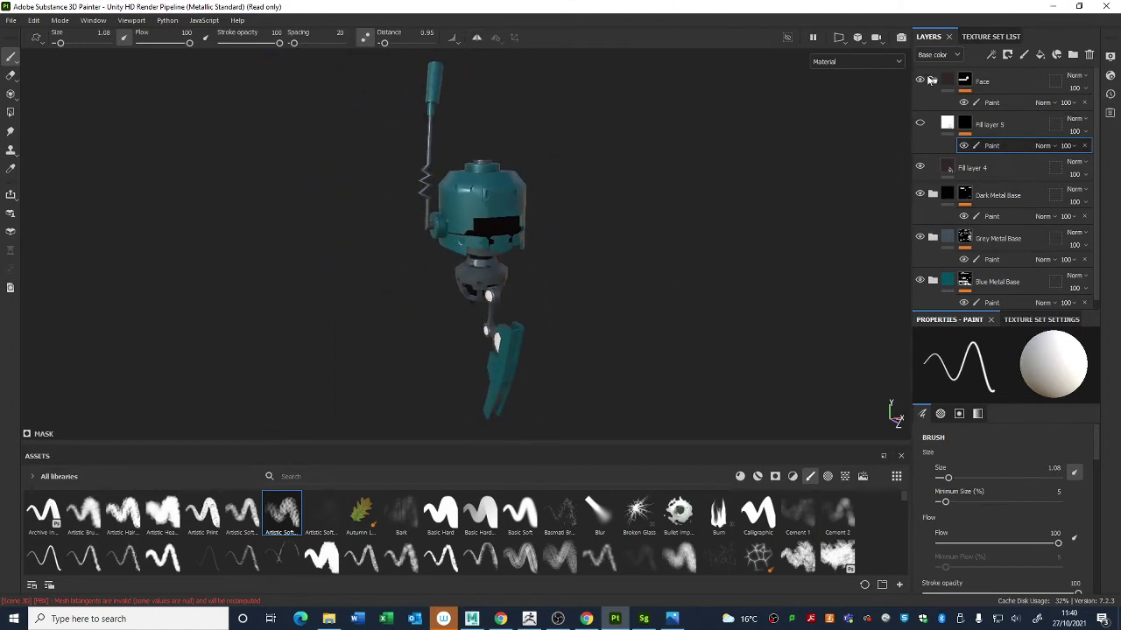
{"action": "left_click", "coordinate": [932, 80]}
{"action": "scroll", "coordinate": [570, 358], "scroll_direction": "up", "scroll_amount": 3}
{"action": "left_click_drag", "start_coordinate": [570, 358], "coordinate": [613, 345], "text": "alt"}
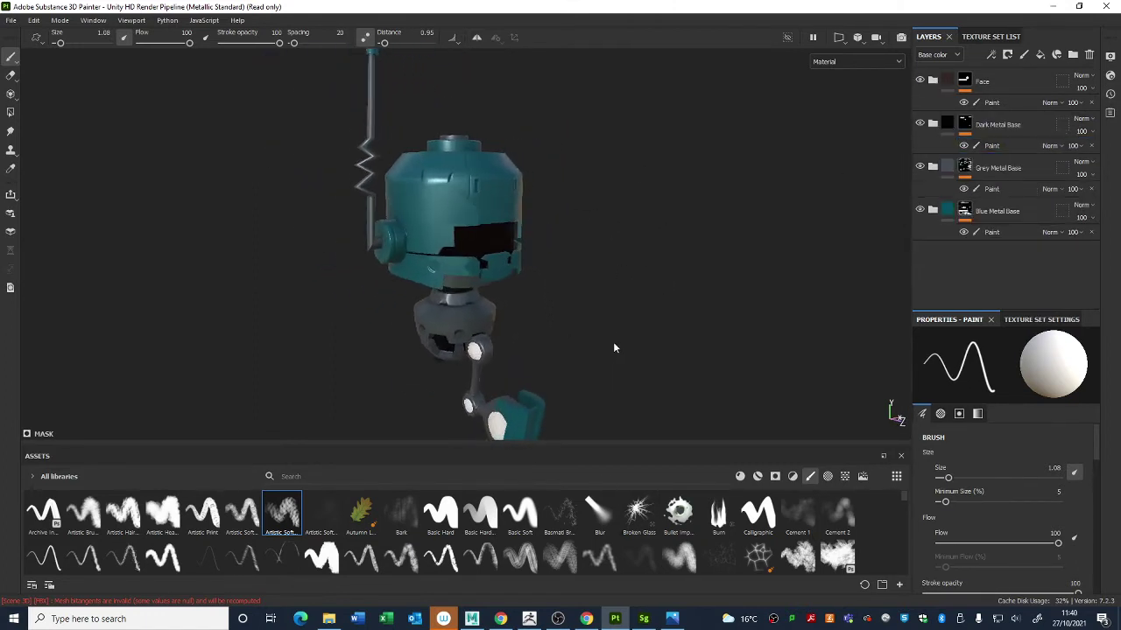
{"action": "scroll", "coordinate": [762, 315], "scroll_direction": "up", "scroll_amount": 5}
Step: Dock the Painter window on half the screen and bring up the concept image in Photos beside it
{"action": "left_click_drag", "start_coordinate": [771, 5], "coordinate": [1117, 1]}
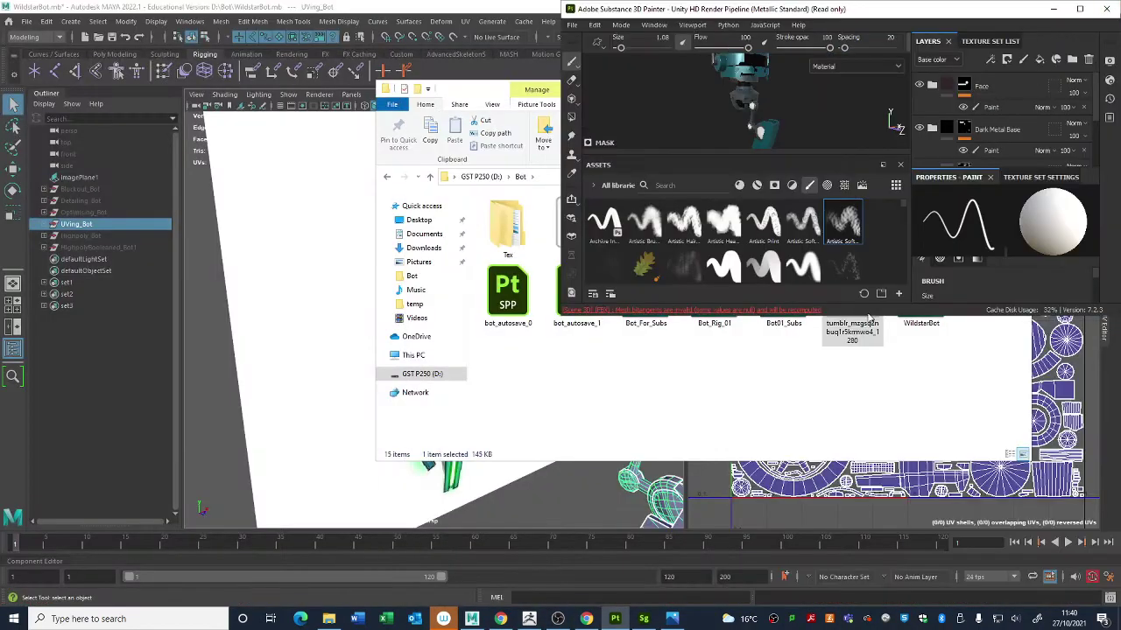
{"action": "double_click", "coordinate": [864, 315]}
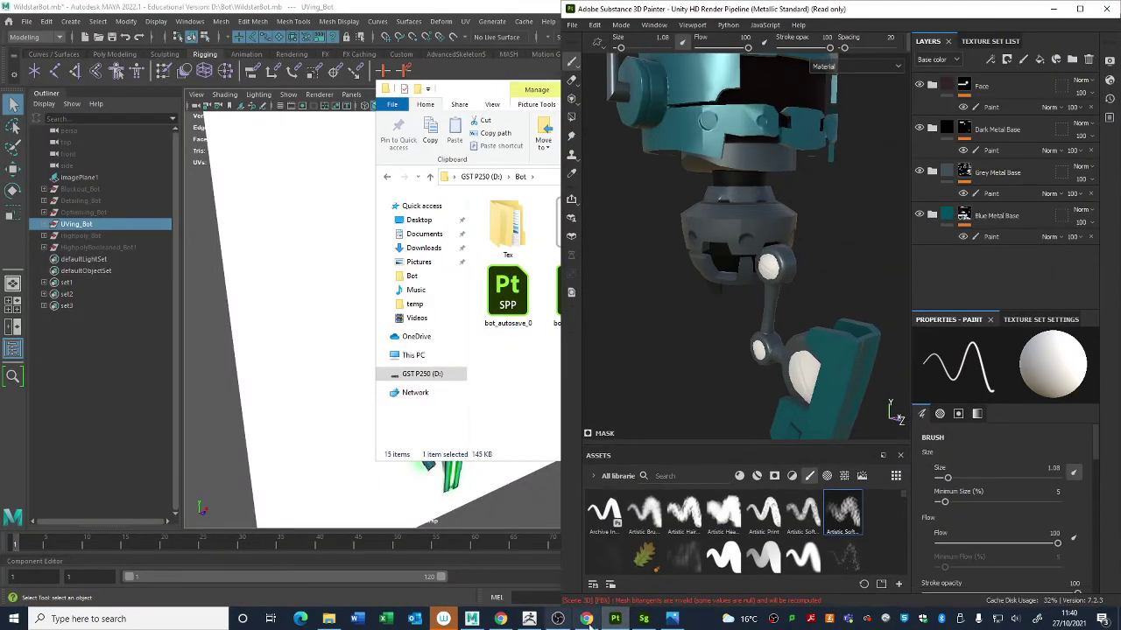
{"action": "left_click", "coordinate": [671, 619]}
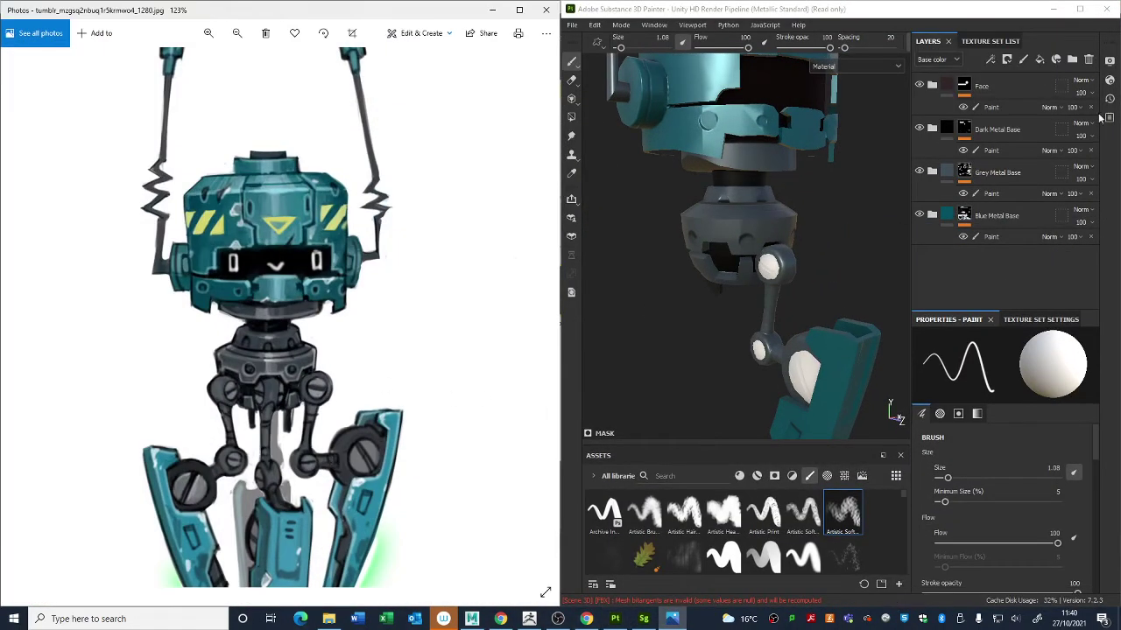
Step: Create a layer folder named Screws Base above the Face folder
{"action": "left_click", "coordinate": [996, 89]}
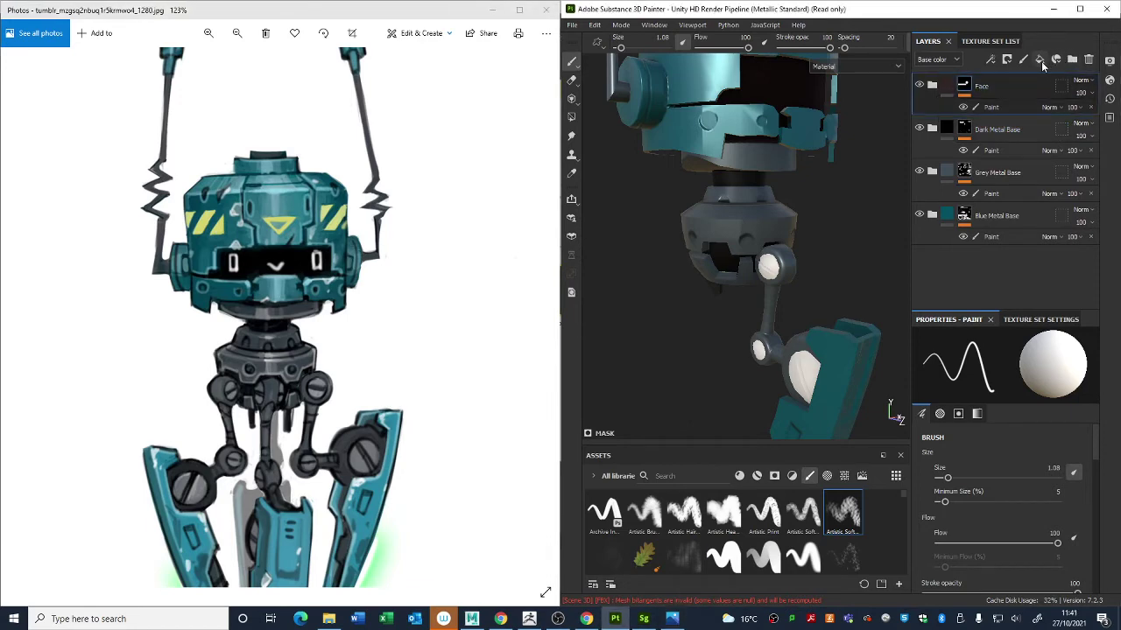
{"action": "left_click", "coordinate": [1071, 59]}
{"action": "type", "text": "Scre"}
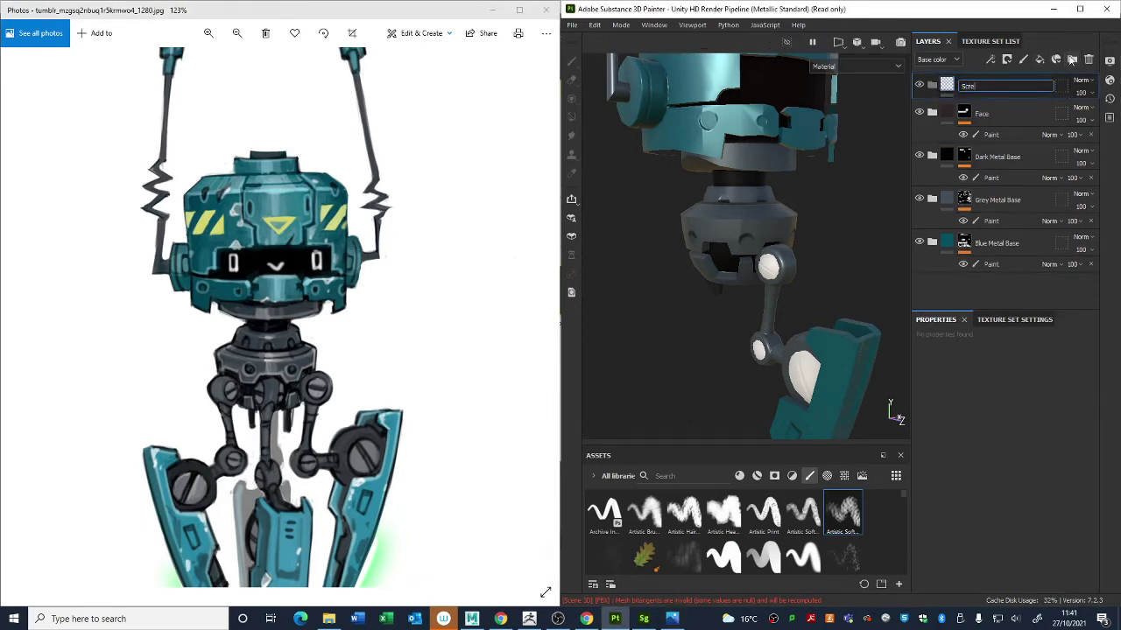
{"action": "type", "text": "ws Base"}
{"action": "key", "text": "Return"}
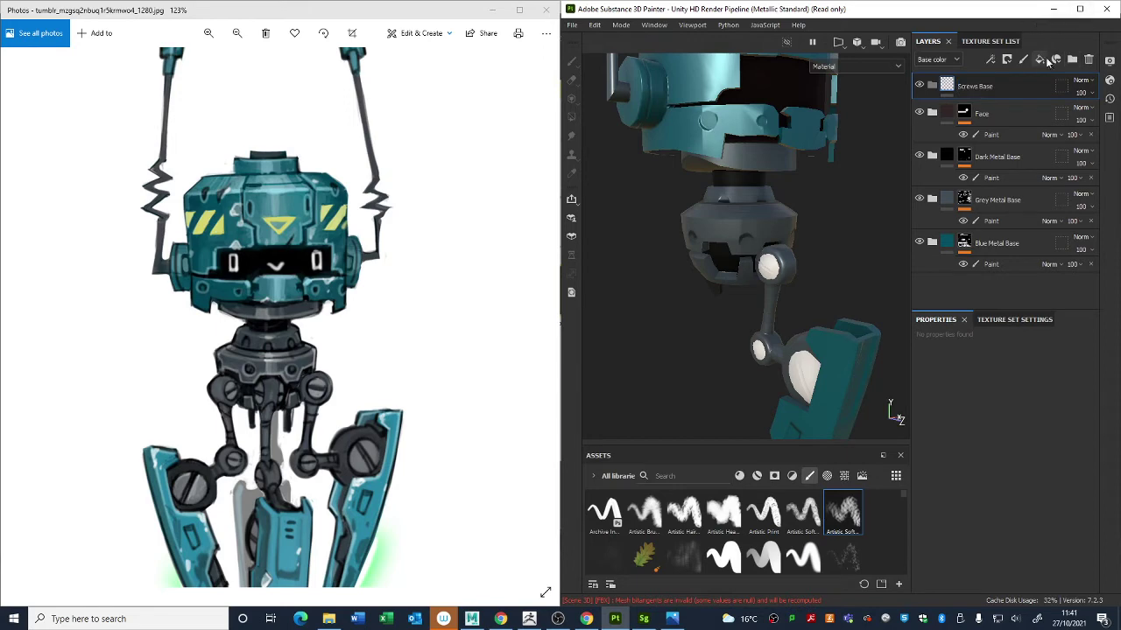
Step: Add a fill layer inside the Screws Base folder and sample its grey base colour (#72757a) from a screw in the reference image
{"action": "left_click", "coordinate": [1044, 60]}
{"action": "left_click", "coordinate": [979, 375]}
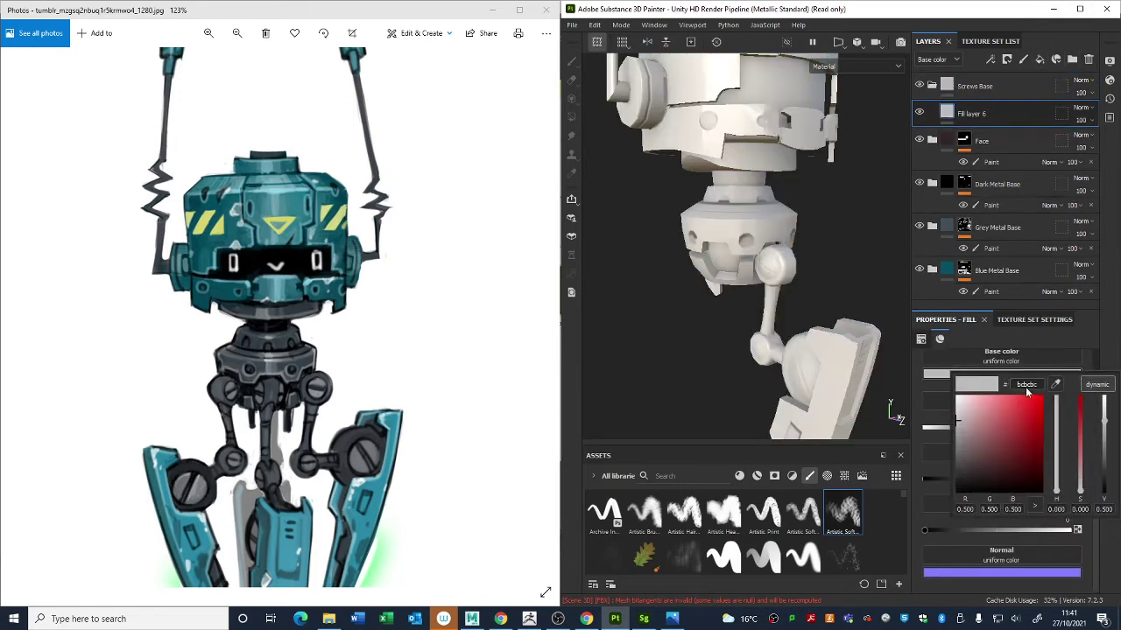
{"action": "left_click", "coordinate": [1055, 385]}
{"action": "left_click", "coordinate": [362, 455]}
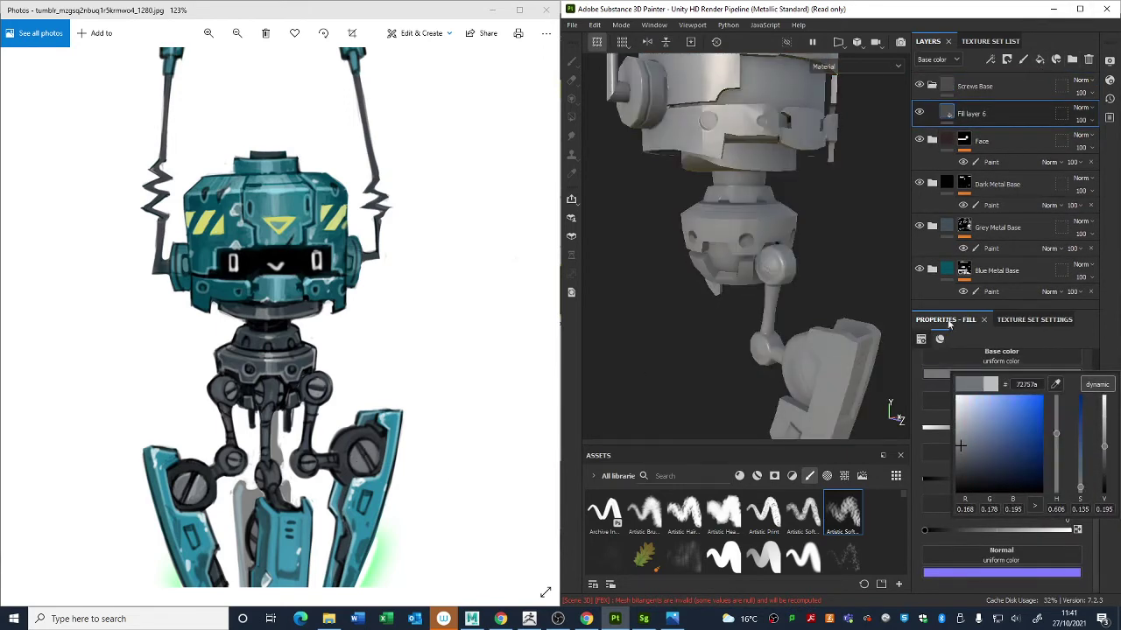
Step: Set the screw fill's Metallic to 1 and Roughness to about 0.37, and lighten its base colour to a pale blue-grey
{"action": "left_click", "coordinate": [1077, 343]}
{"action": "left_click_drag", "start_coordinate": [980, 530], "coordinate": [1091, 530]}
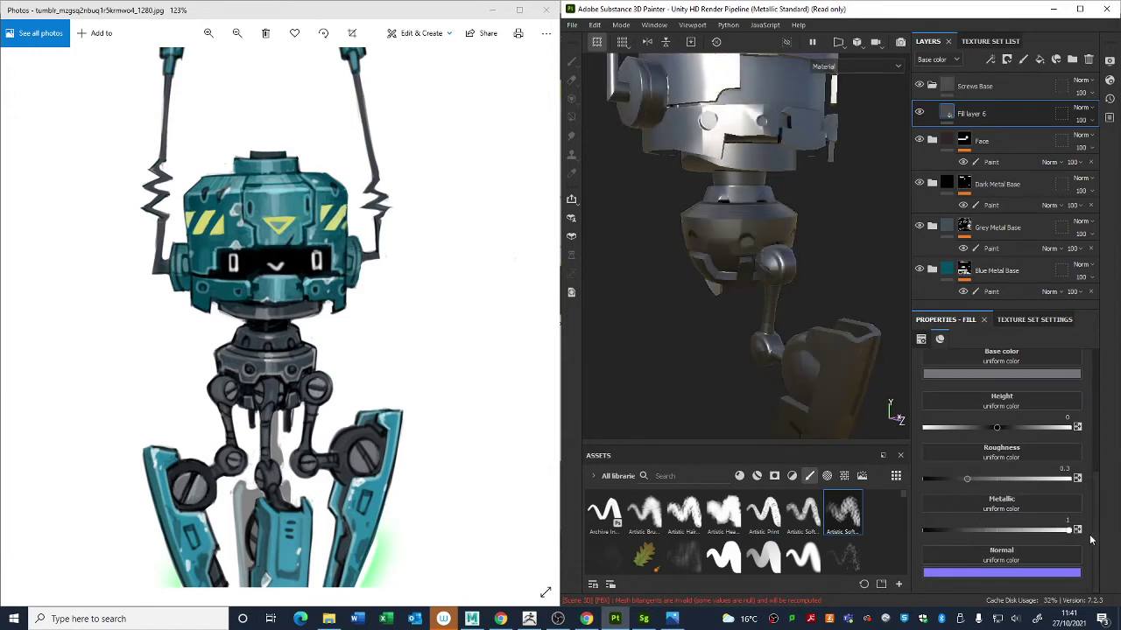
{"action": "mouse_move", "coordinate": [998, 480]}
{"action": "left_mouse_down"}
{"action": "mouse_move", "coordinate": [949, 484]}
{"action": "mouse_move", "coordinate": [979, 486]}
{"action": "left_mouse_up"}
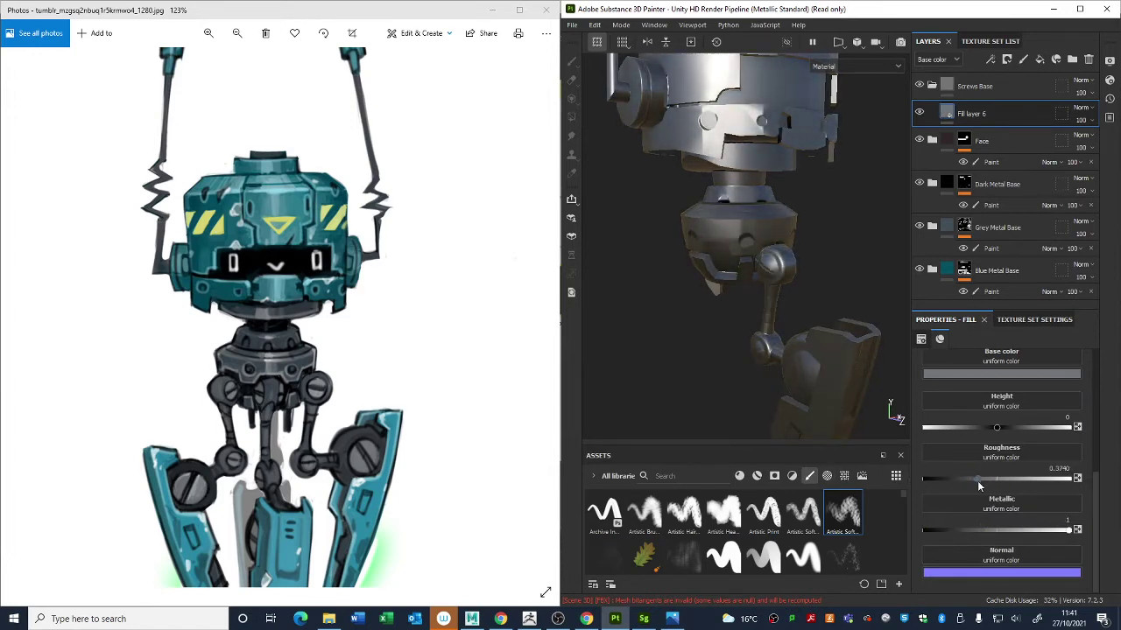
{"action": "left_click", "coordinate": [981, 375]}
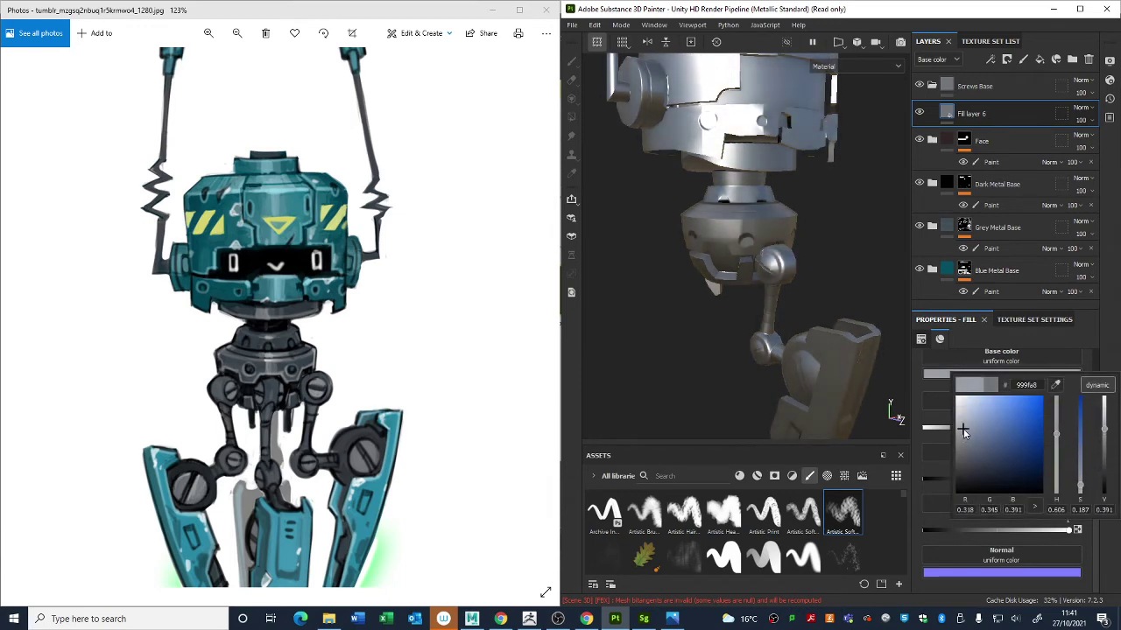
{"action": "left_click", "coordinate": [963, 429]}
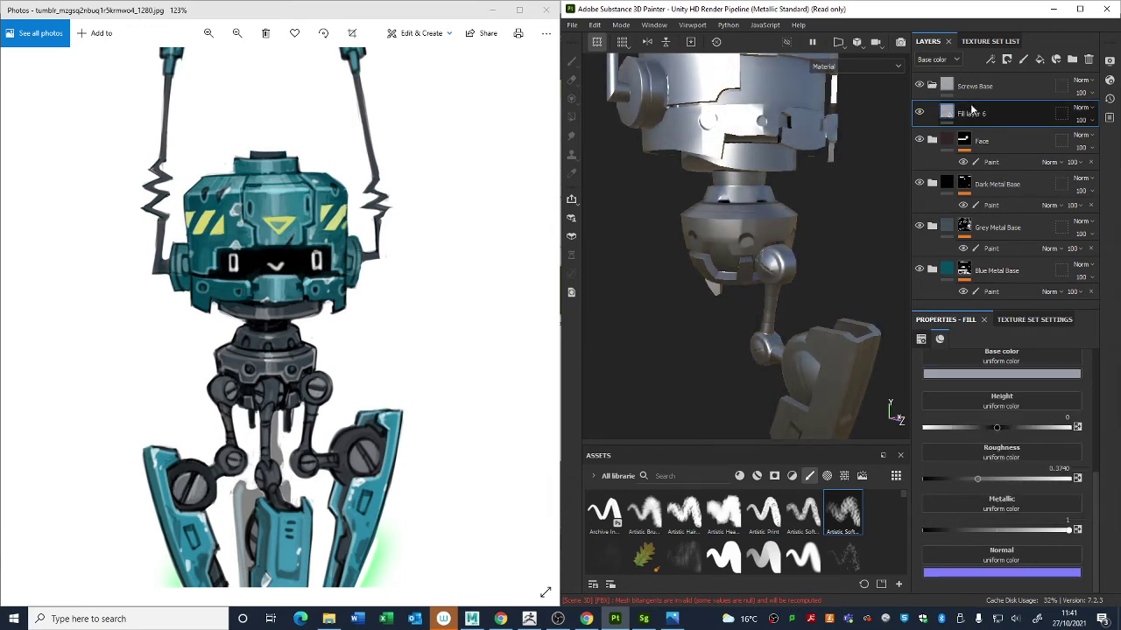
Step: Add a black mask to the Screws Base folder and attach a Paint effect to that mask
{"action": "left_click", "coordinate": [972, 110]}
{"action": "right_click", "coordinate": [974, 111]}
{"action": "left_click", "coordinate": [972, 112]}
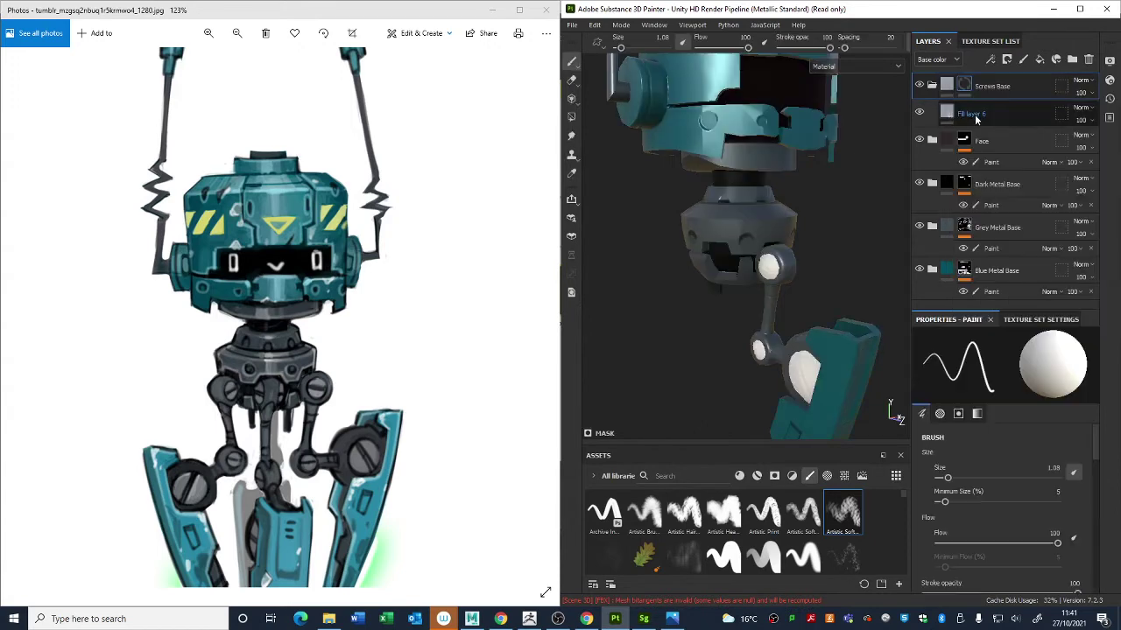
{"action": "right_click", "coordinate": [964, 84]}
{"action": "left_click", "coordinate": [985, 477]}
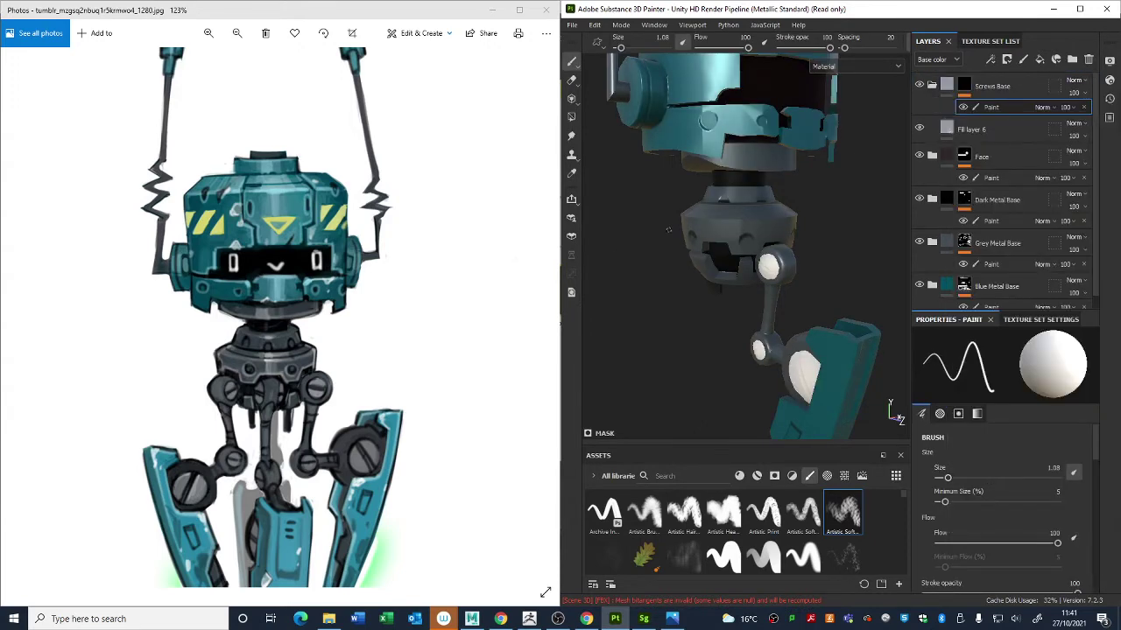
Step: Reveal the screw material with Polygon Fill on the screws at both arm joints and the claw
{"action": "left_click", "coordinate": [571, 116]}
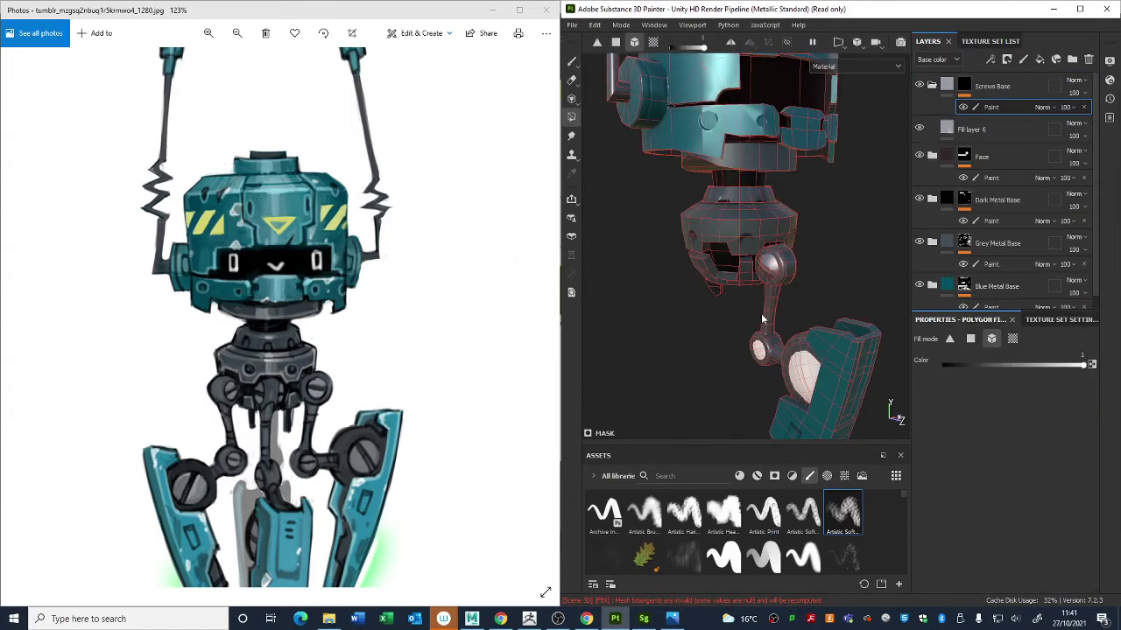
{"action": "left_click_drag", "start_coordinate": [800, 379], "coordinate": [616, 345], "text": "alt"}
{"action": "middle_click_drag", "start_coordinate": [617, 346], "coordinate": [619, 303], "text": "alt"}
{"action": "left_click_drag", "start_coordinate": [666, 257], "coordinate": [415, 45], "text": "alt"}
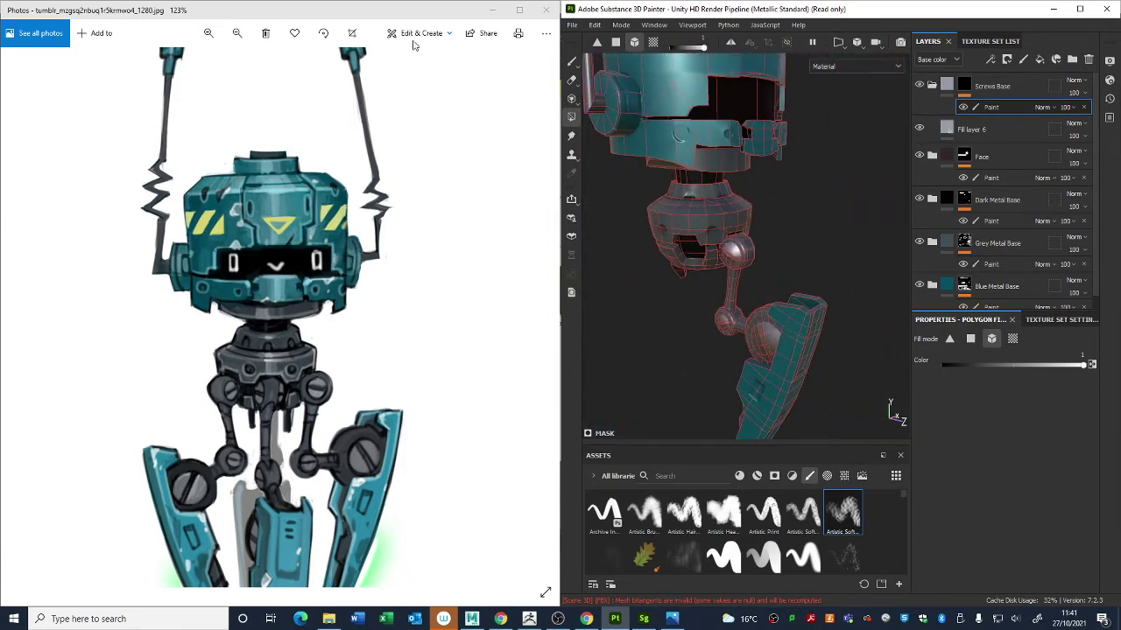
Step: Switch to the Paint tool with a brush size of 1.77 and rotate the environment lighting to check the screws
{"action": "left_click", "coordinate": [571, 61]}
{"action": "key", "text": "bracketright"}
{"action": "key", "text": "bracketright"}
{"action": "key", "text": "bracketright"}
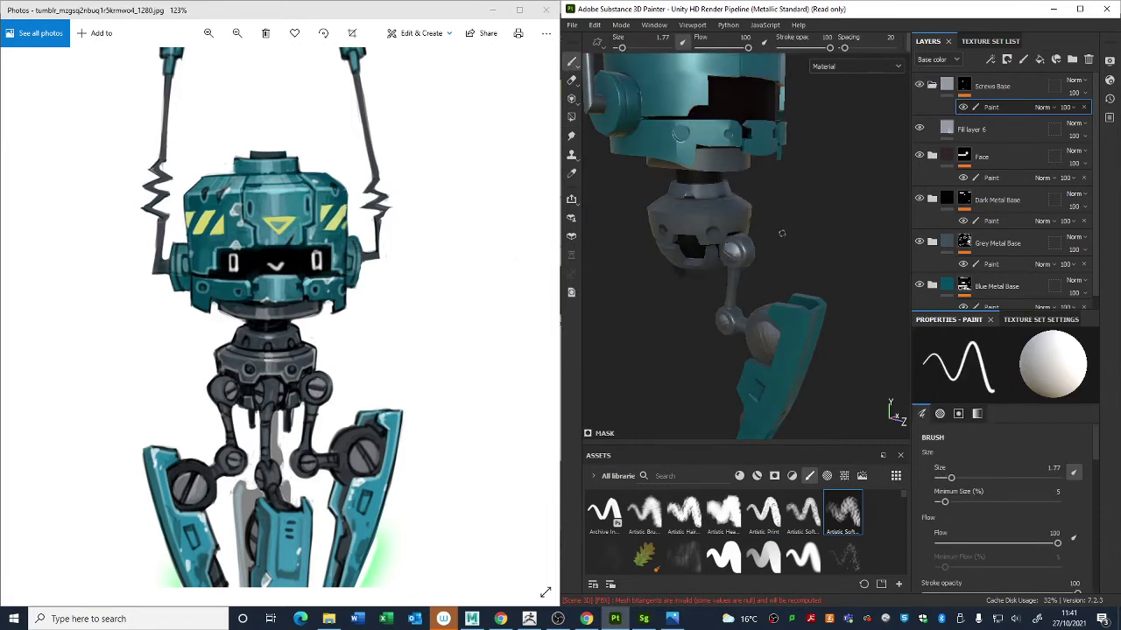
{"action": "mouse_move", "coordinate": [783, 235]}
{"action": "right_mouse_down", "text": "shift"}
{"action": "mouse_move", "coordinate": [844, 250]}
{"action": "mouse_move", "coordinate": [802, 260]}
{"action": "right_mouse_up", "text": "shift"}
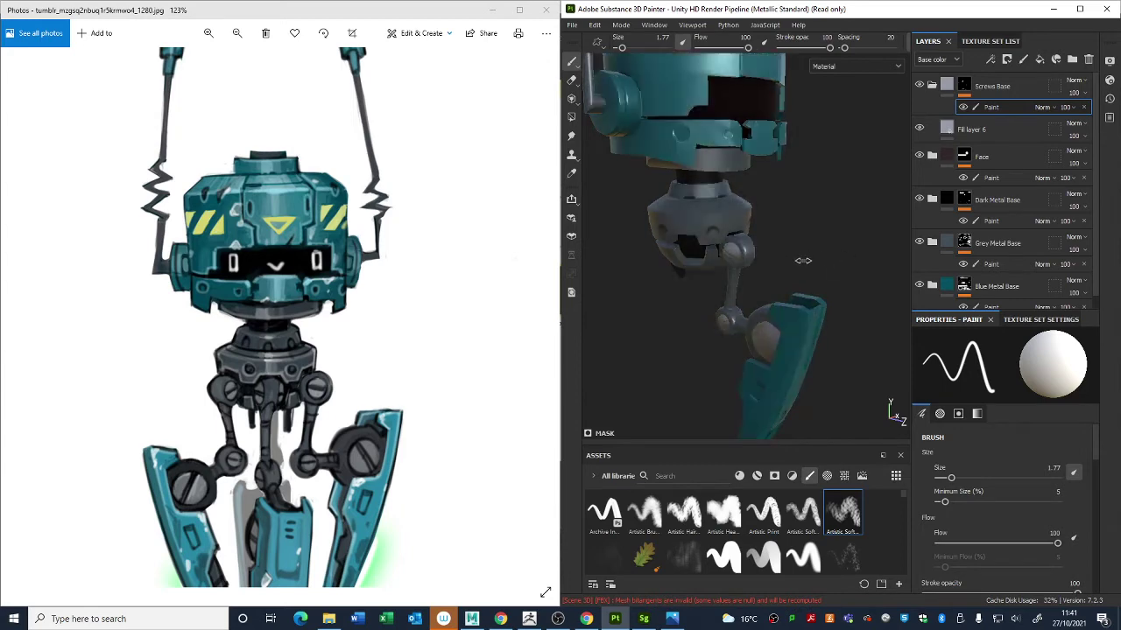
{"action": "scroll", "coordinate": [787, 280], "scroll_direction": "up", "scroll_amount": 2}
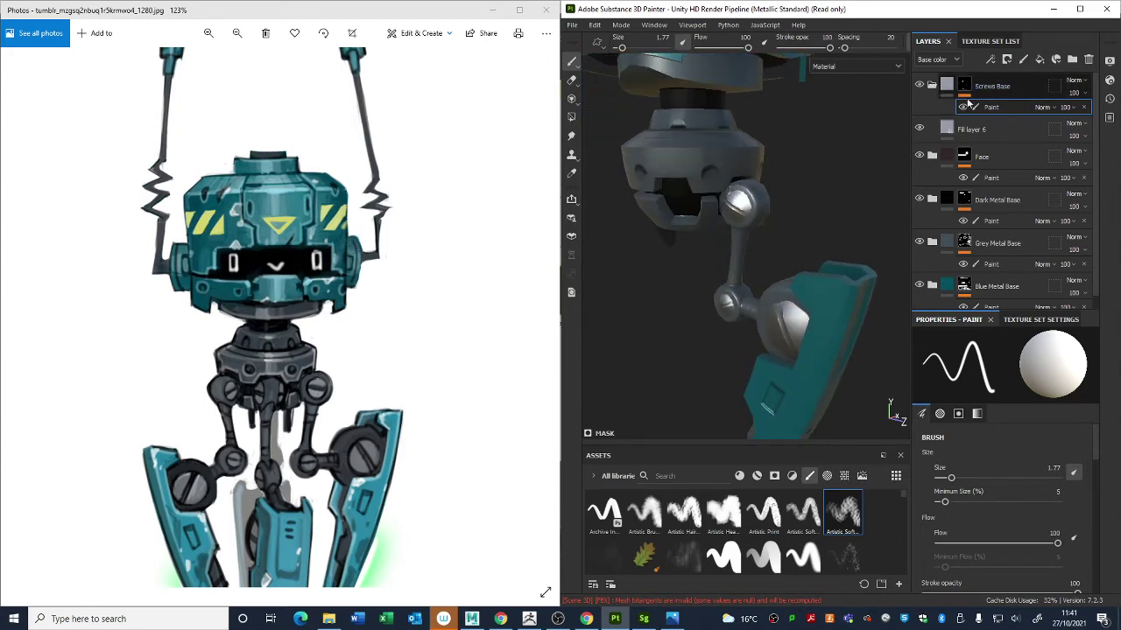
Step: Darken the screw fill's base colour to a neutral grey and set its Metallic to about 0.75 and Roughness to about 0.55
{"action": "left_click", "coordinate": [963, 130]}
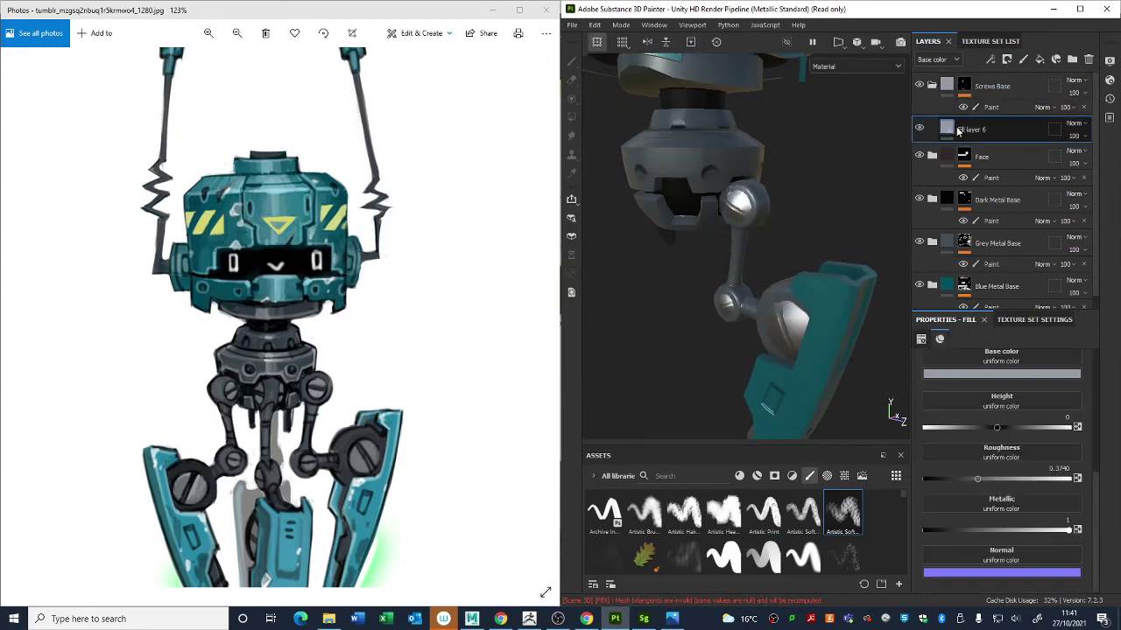
{"action": "left_click", "coordinate": [980, 376]}
{"action": "left_click_drag", "start_coordinate": [967, 434], "coordinate": [959, 446]}
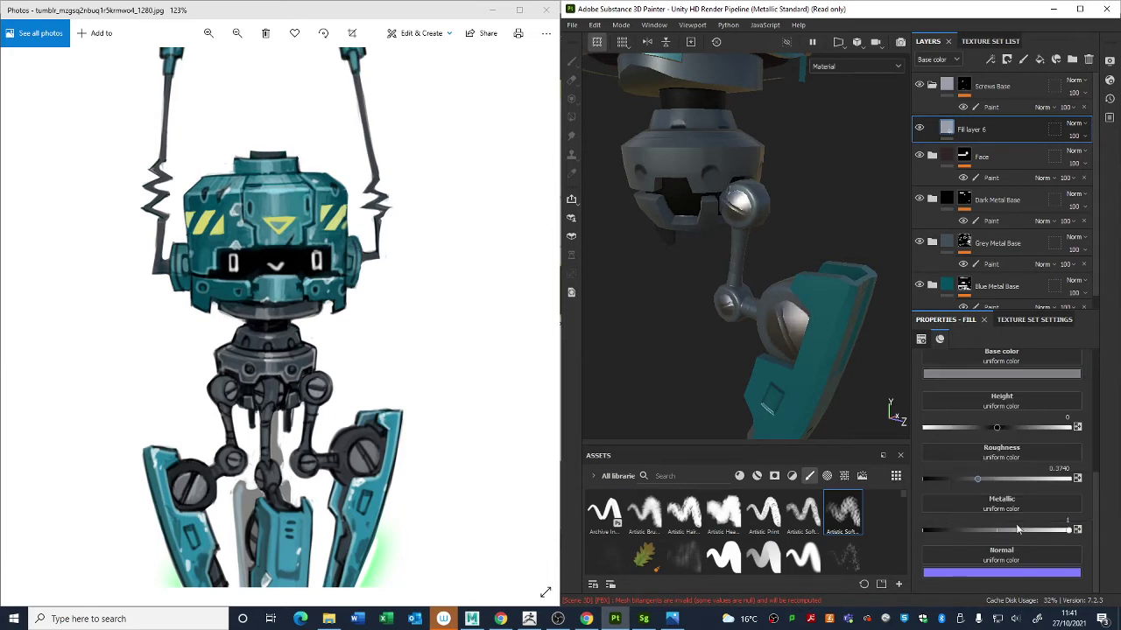
{"action": "mouse_move", "coordinate": [1020, 530]}
{"action": "left_mouse_down"}
{"action": "mouse_move", "coordinate": [1047, 531]}
{"action": "mouse_move", "coordinate": [1015, 536]}
{"action": "mouse_move", "coordinate": [1035, 540]}
{"action": "left_mouse_up"}
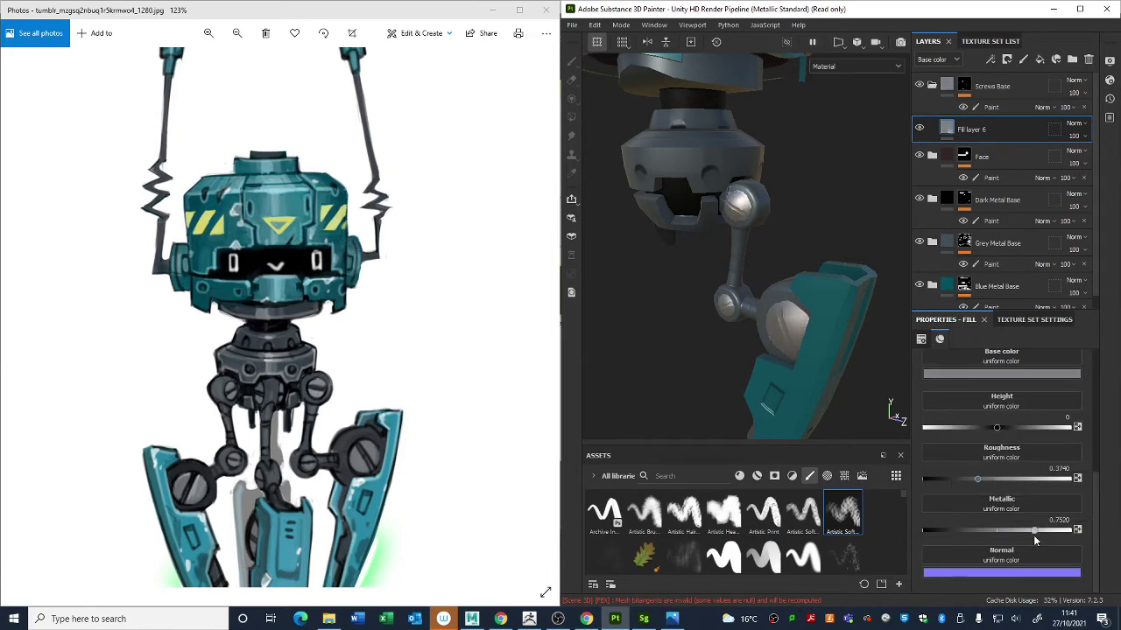
{"action": "left_click_drag", "start_coordinate": [978, 482], "coordinate": [1003, 480]}
{"action": "left_click_drag", "start_coordinate": [771, 315], "coordinate": [800, 282], "text": "alt"}
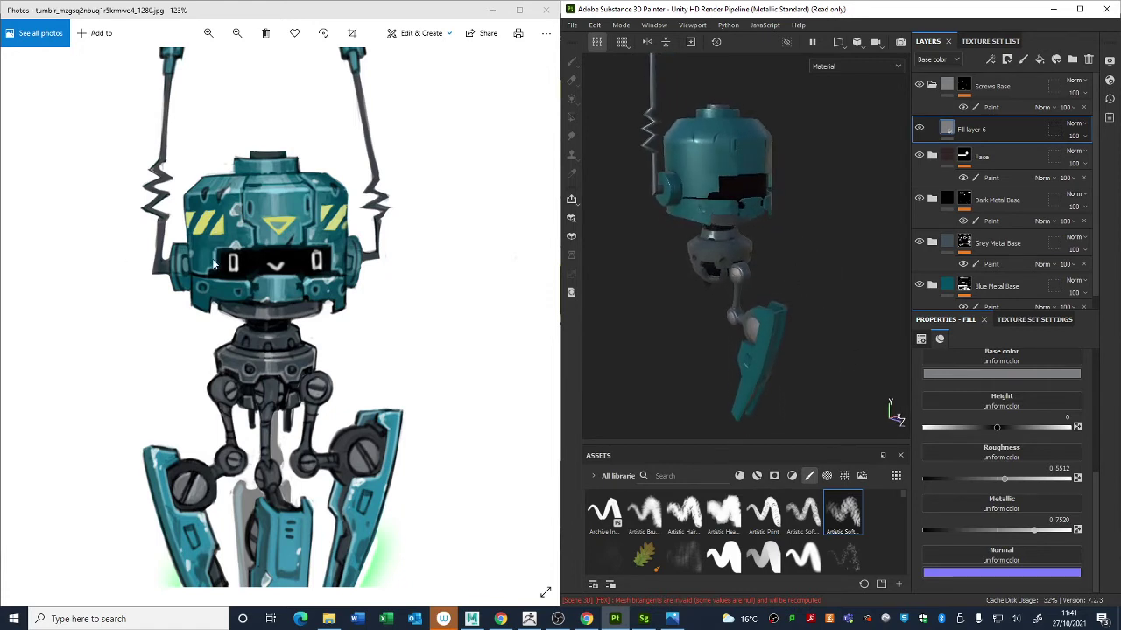
{"action": "left_click_drag", "start_coordinate": [735, 243], "coordinate": [661, 254], "text": "alt"}
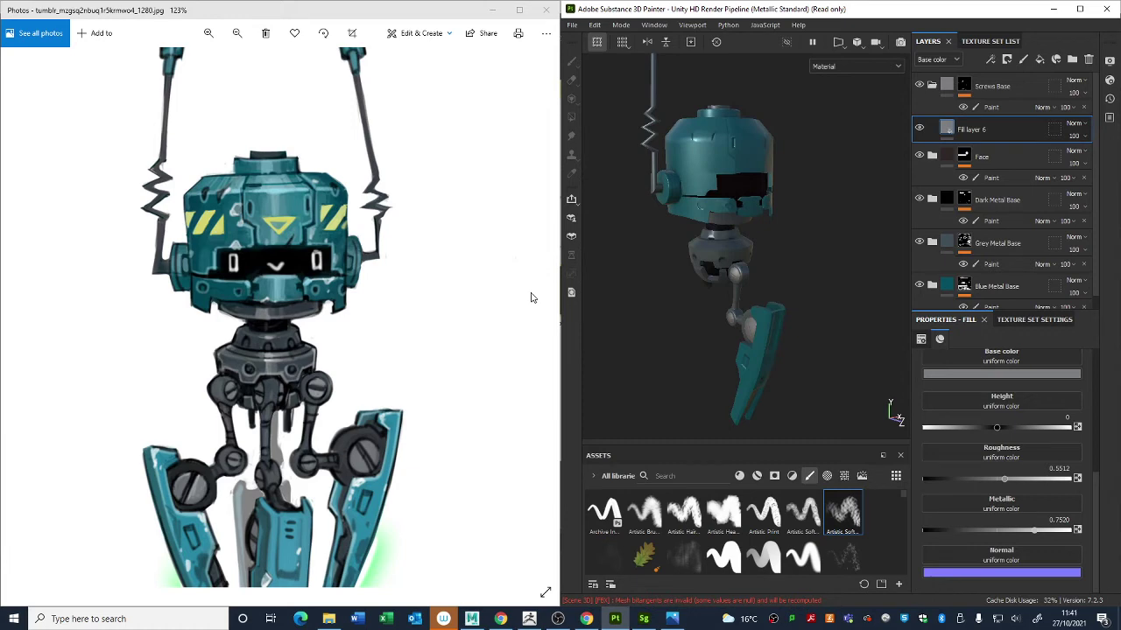
{"action": "left_click_drag", "start_coordinate": [787, 331], "coordinate": [657, 298], "text": "alt"}
{"action": "right_click_drag", "start_coordinate": [656, 298], "coordinate": [634, 302], "text": "alt"}
{"action": "left_click_drag", "start_coordinate": [633, 302], "coordinate": [763, 289], "text": "alt"}
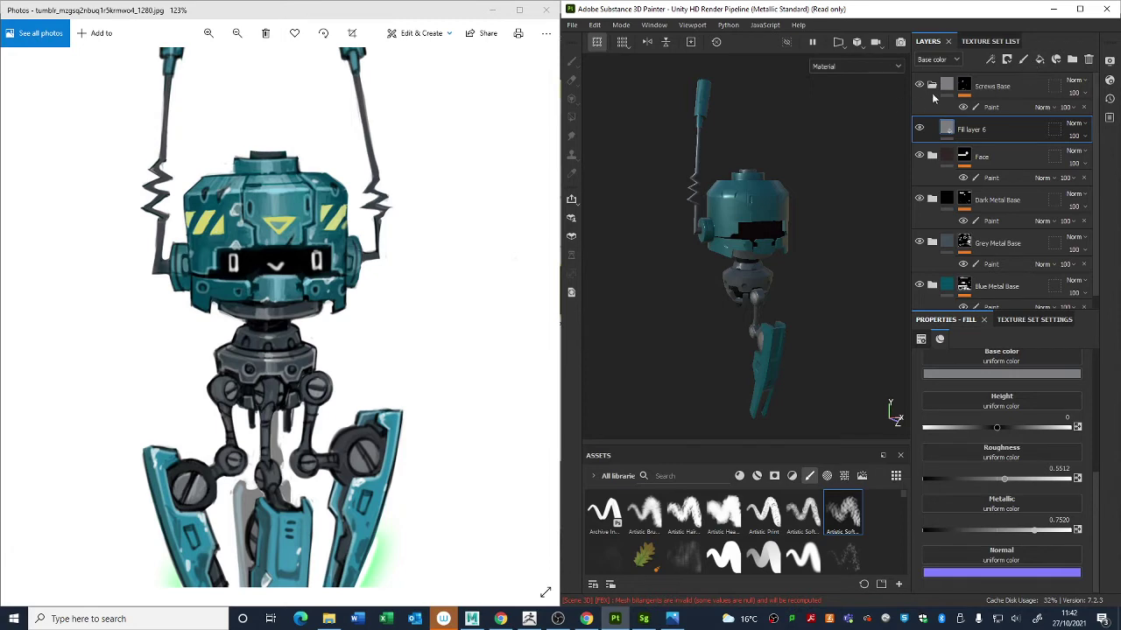
Step: Collapse the Screws Base folder and hide the mask effect entries beneath all five base folders
{"action": "key", "text": "Delete"}
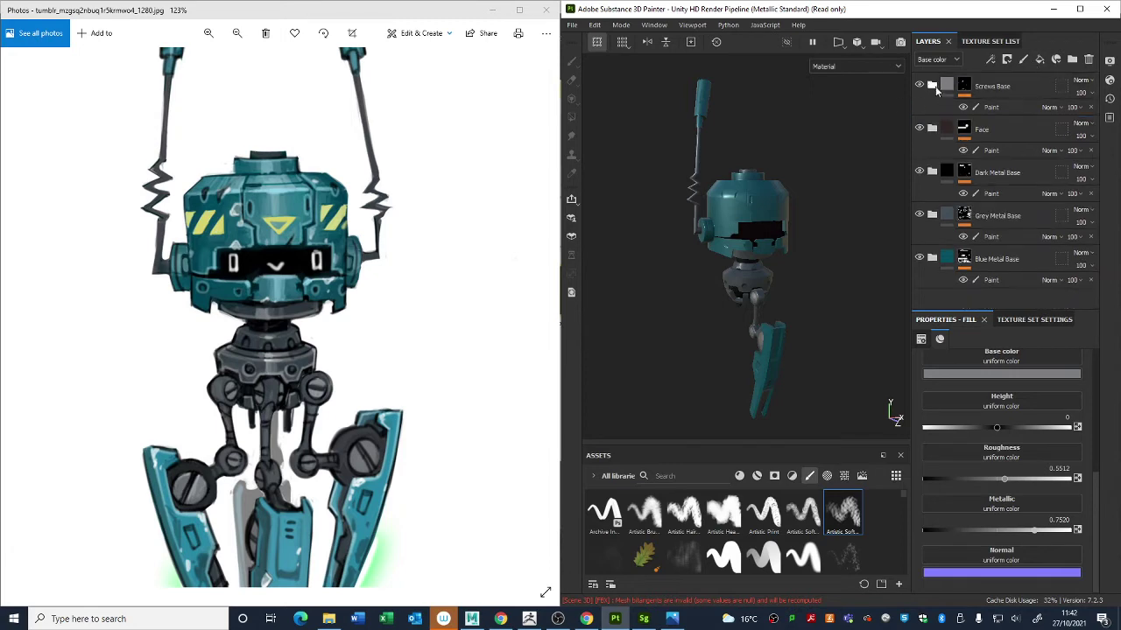
{"action": "left_click", "coordinate": [946, 210]}
{"action": "left_click", "coordinate": [947, 173]}
{"action": "left_click", "coordinate": [947, 224]}
{"action": "left_click", "coordinate": [947, 129]}
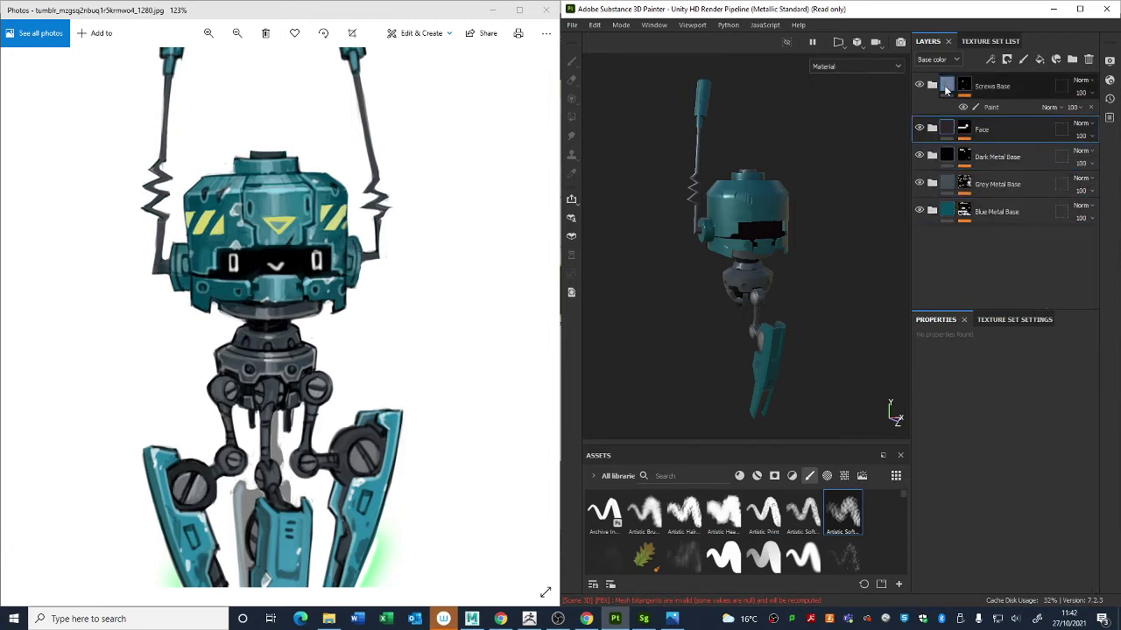
{"action": "left_click", "coordinate": [946, 85]}
Step: Examine the base materials on the robot's head, neck and claw from several angles and distances
{"action": "mouse_move", "coordinate": [786, 227]}
{"action": "left_mouse_down", "text": "alt"}
{"action": "mouse_move", "coordinate": [803, 233]}
{"action": "mouse_move", "coordinate": [783, 219]}
{"action": "mouse_move", "coordinate": [808, 216]}
{"action": "left_mouse_up", "text": "alt"}
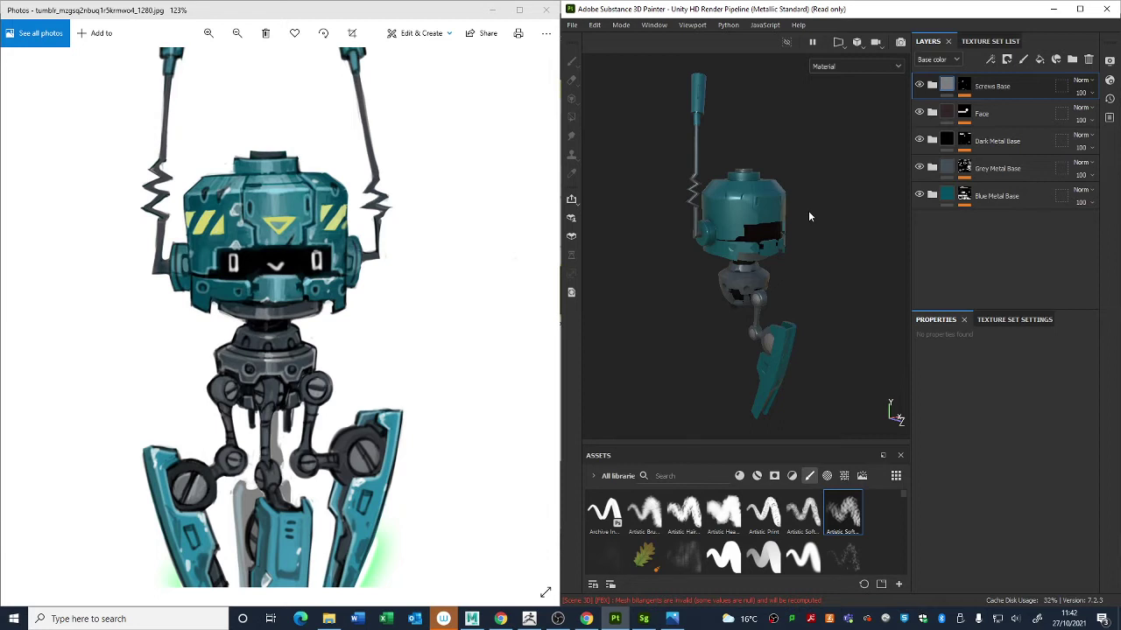
{"action": "left_click_drag", "start_coordinate": [808, 216], "coordinate": [798, 226], "text": "alt"}
{"action": "scroll", "coordinate": [795, 254], "scroll_direction": "up", "scroll_amount": 4}
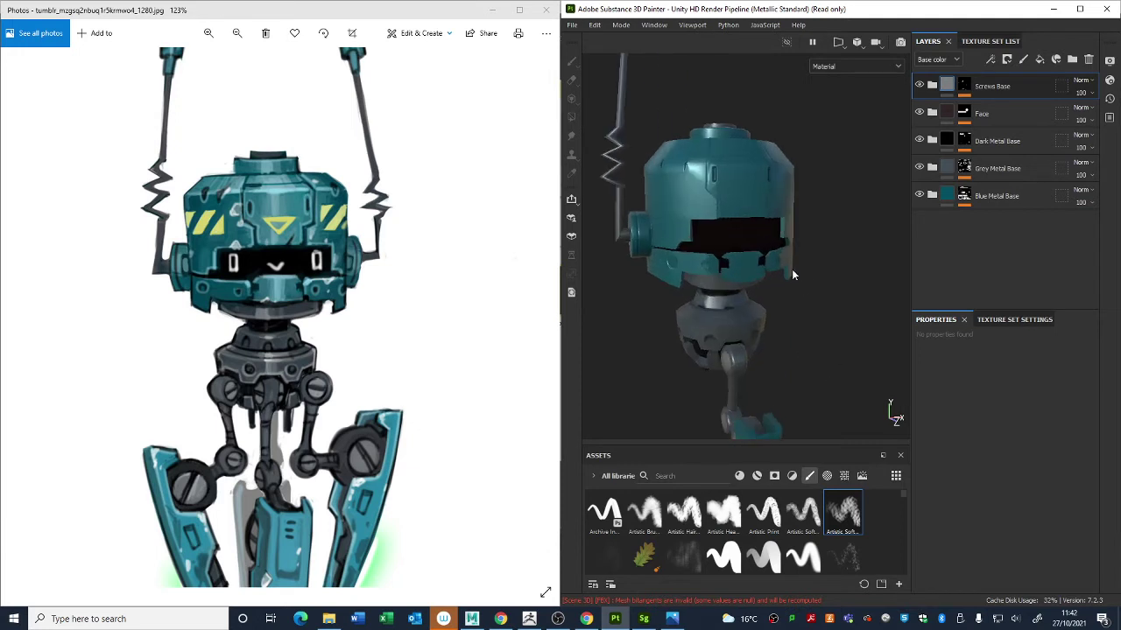
{"action": "left_click_drag", "start_coordinate": [792, 274], "coordinate": [795, 303], "text": "alt"}
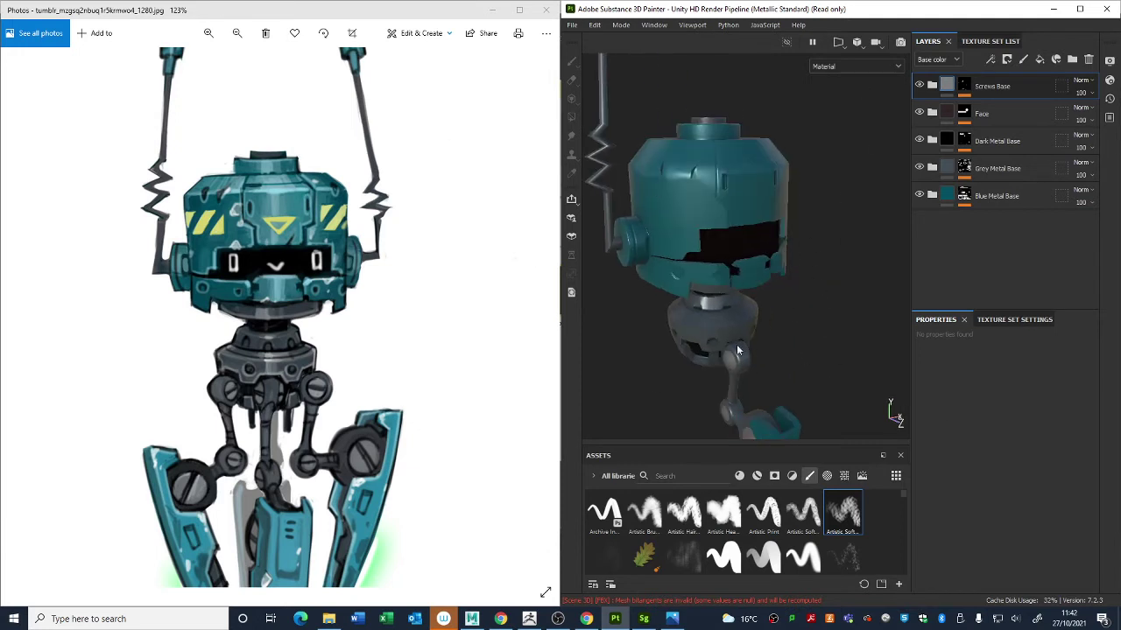
{"action": "left_click_drag", "start_coordinate": [737, 351], "coordinate": [811, 323], "text": "alt"}
{"action": "scroll", "coordinate": [677, 233], "scroll_direction": "down", "scroll_amount": 3}
{"action": "left_click_drag", "start_coordinate": [678, 233], "coordinate": [829, 277], "text": "alt"}
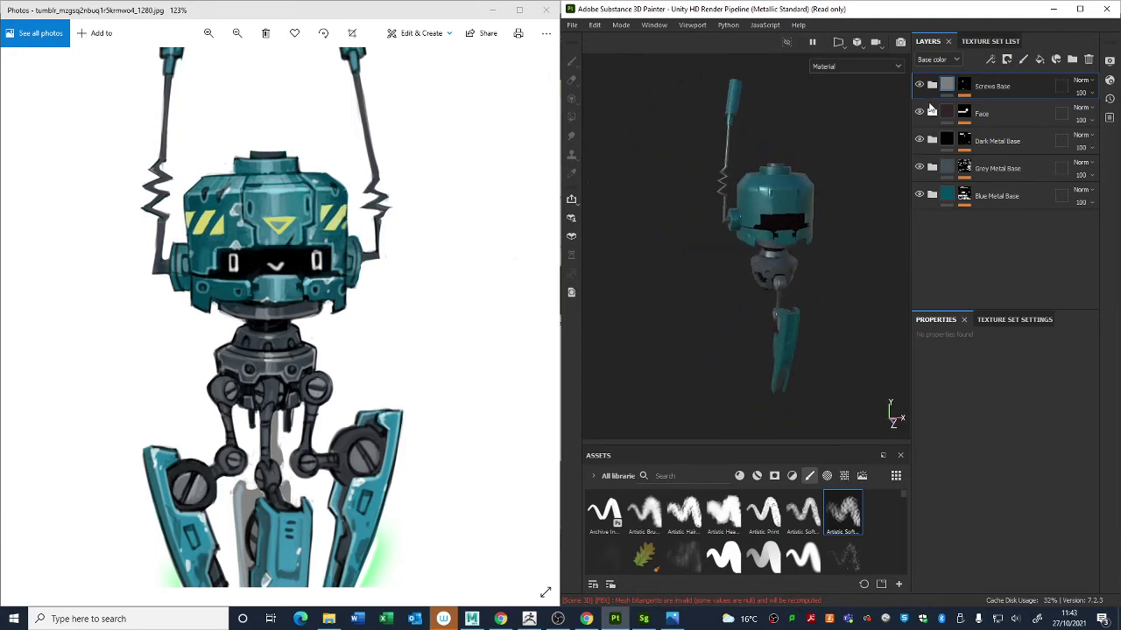
{"action": "left_click_drag", "start_coordinate": [787, 221], "coordinate": [742, 154], "text": "alt"}
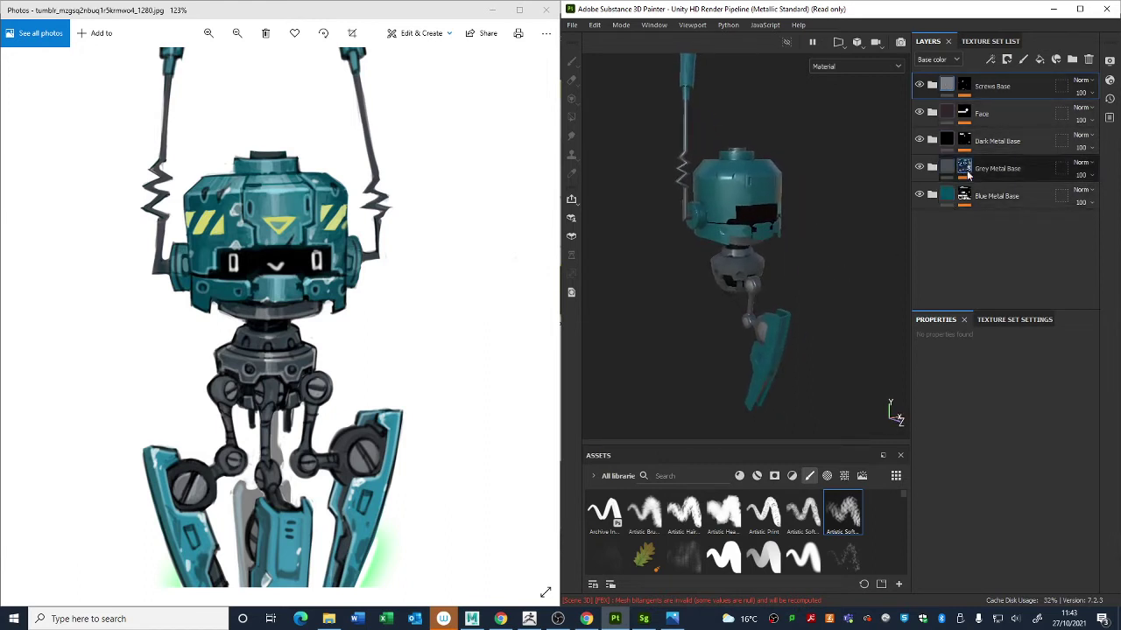
{"action": "scroll", "coordinate": [737, 291], "scroll_direction": "up", "scroll_amount": 2}
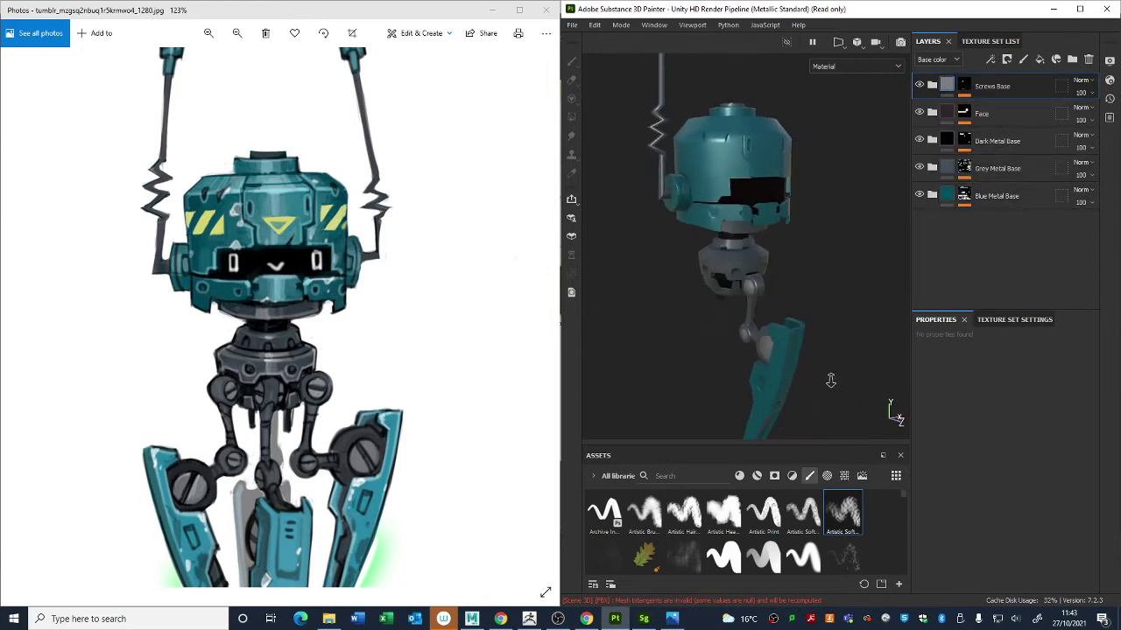
Step: Show the texture set's mesh maps and examine the head, neck joint and screws up close
{"action": "left_click", "coordinate": [1014, 320]}
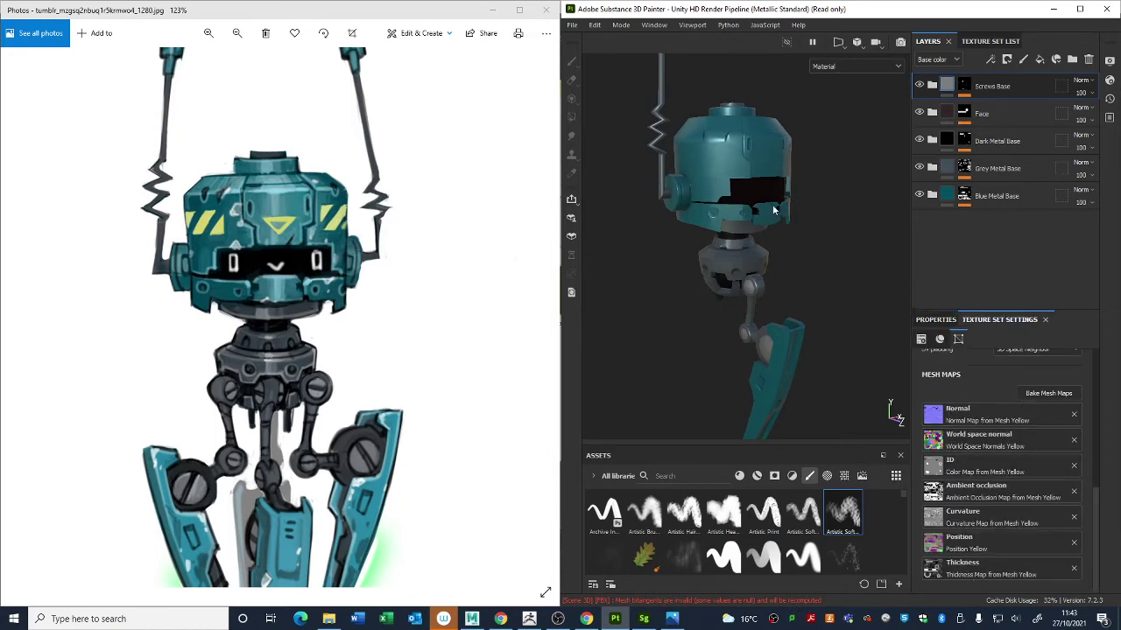
{"action": "scroll", "coordinate": [735, 294], "scroll_direction": "up", "scroll_amount": 6}
{"action": "mouse_move", "coordinate": [735, 295]}
{"action": "left_mouse_down", "text": "alt"}
{"action": "mouse_move", "coordinate": [705, 298]}
{"action": "mouse_move", "coordinate": [726, 286]}
{"action": "left_mouse_up", "text": "alt"}
{"action": "right_click_drag", "start_coordinate": [726, 287], "coordinate": [665, 249], "text": "alt"}
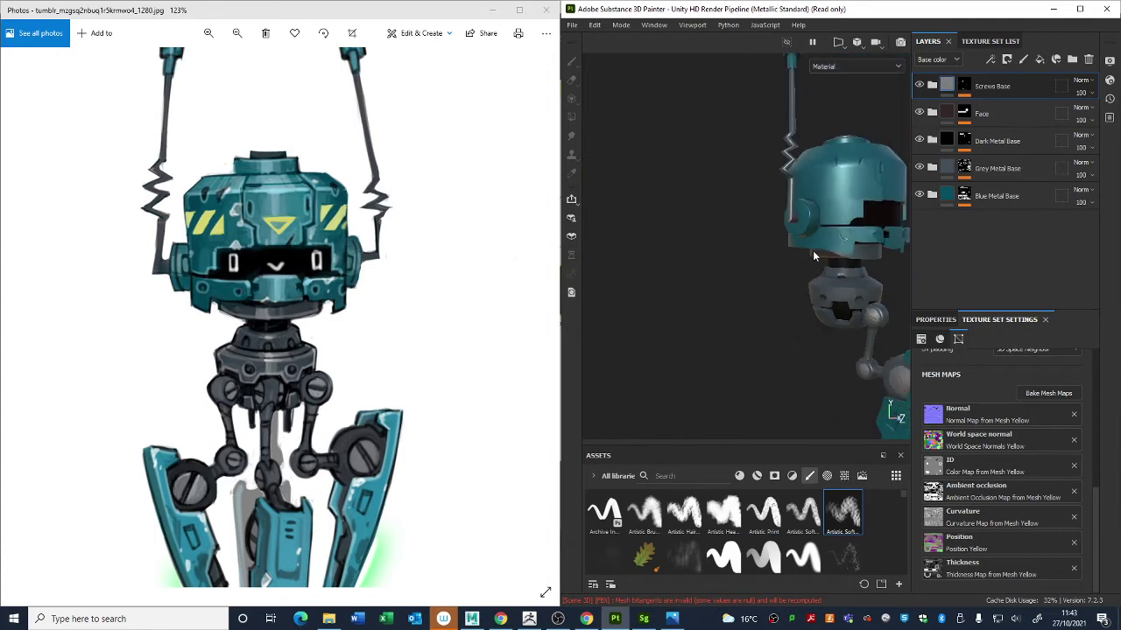
{"action": "left_click_drag", "start_coordinate": [813, 255], "coordinate": [770, 272], "text": "alt"}
{"action": "right_click_drag", "start_coordinate": [771, 271], "coordinate": [686, 223], "text": "alt"}
{"action": "middle_click_drag", "start_coordinate": [788, 248], "coordinate": [709, 237], "text": "alt"}
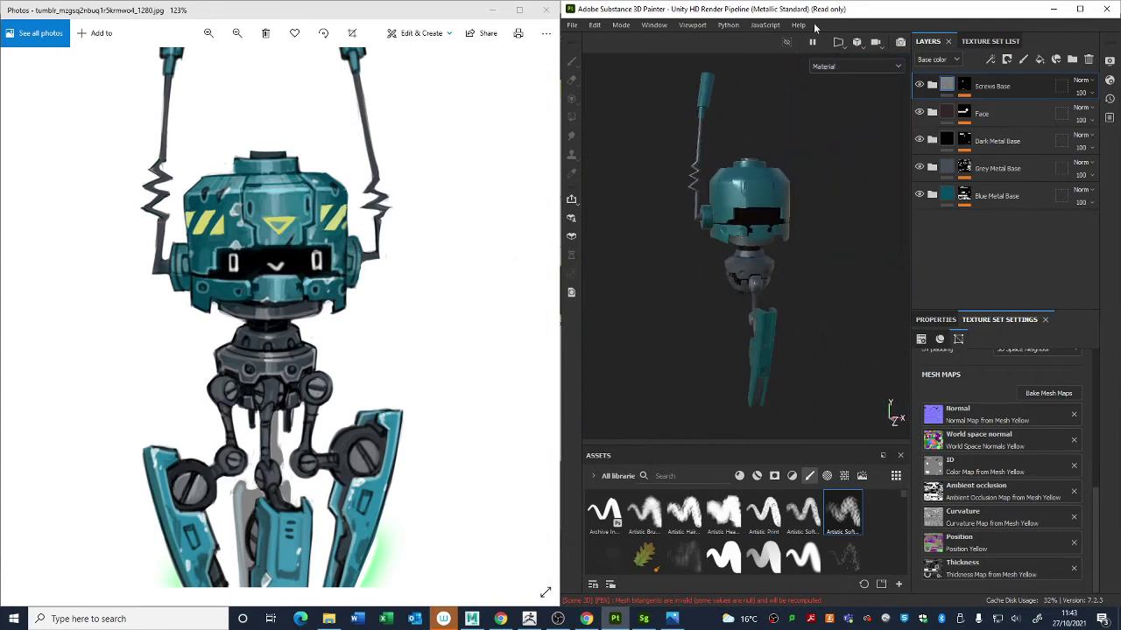
Step: Maximize the Painter window and save a copy of the read-only project to the Desktop as TEST
{"action": "double_click", "coordinate": [823, 11]}
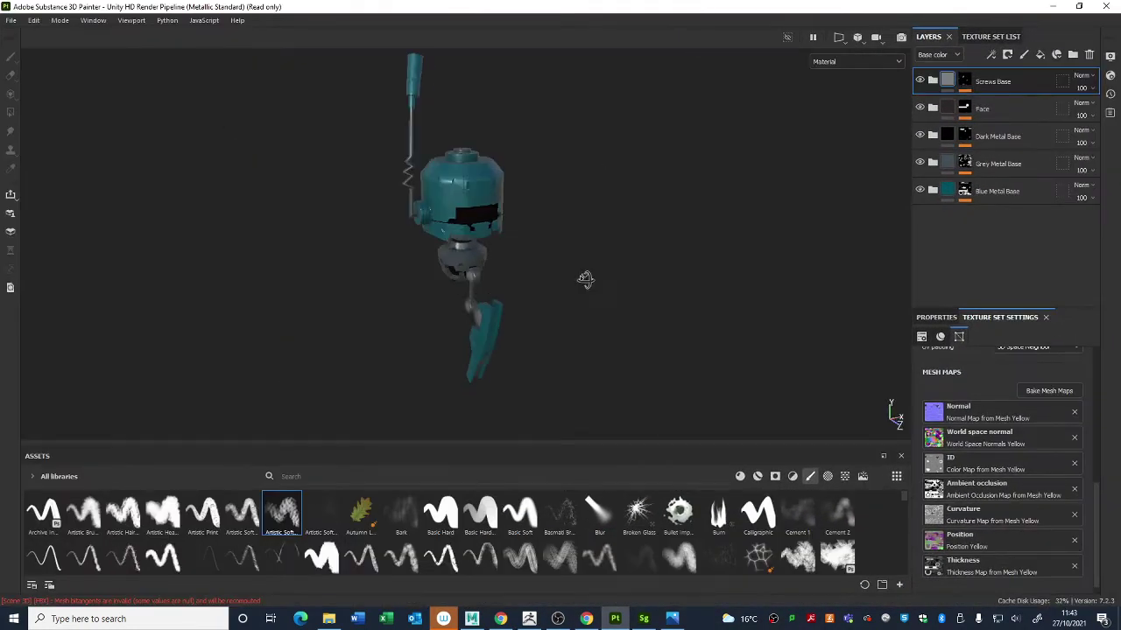
{"action": "left_click_drag", "start_coordinate": [586, 279], "coordinate": [556, 232], "text": "alt"}
{"action": "left_click", "coordinate": [11, 20]}
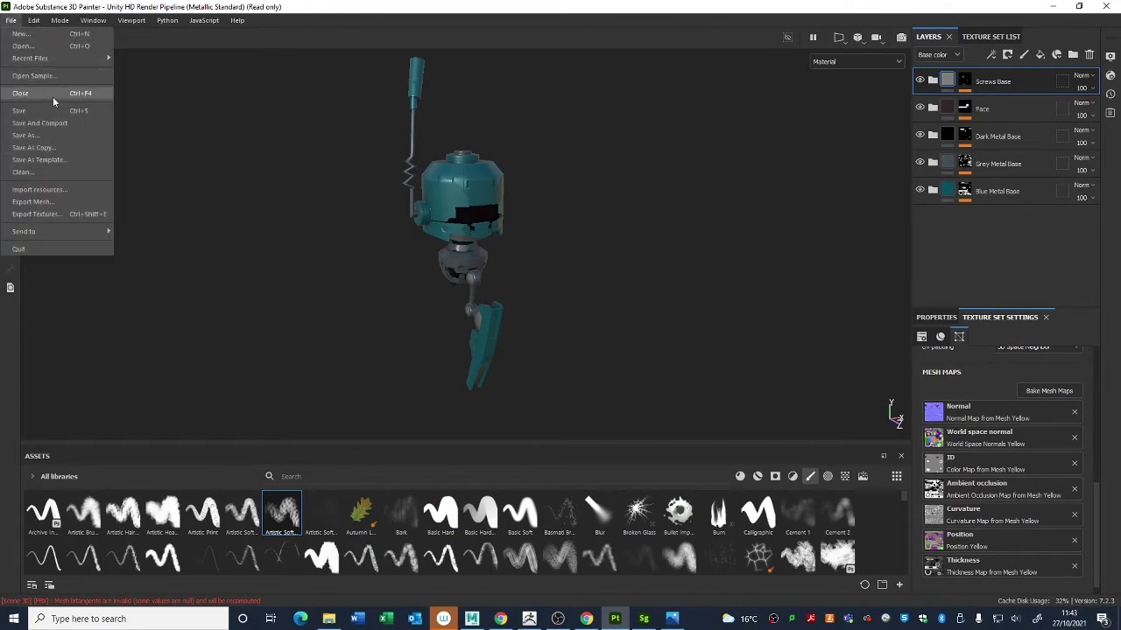
{"action": "left_click", "coordinate": [31, 144]}
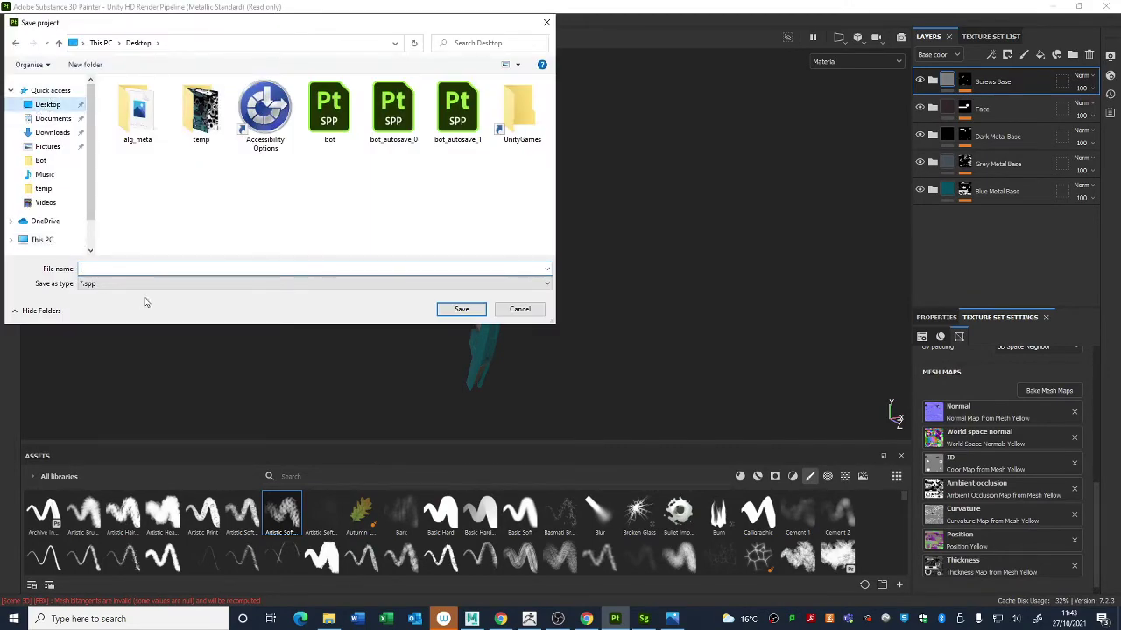
{"action": "type", "text": "TEST"}
{"action": "key", "text": "Return"}
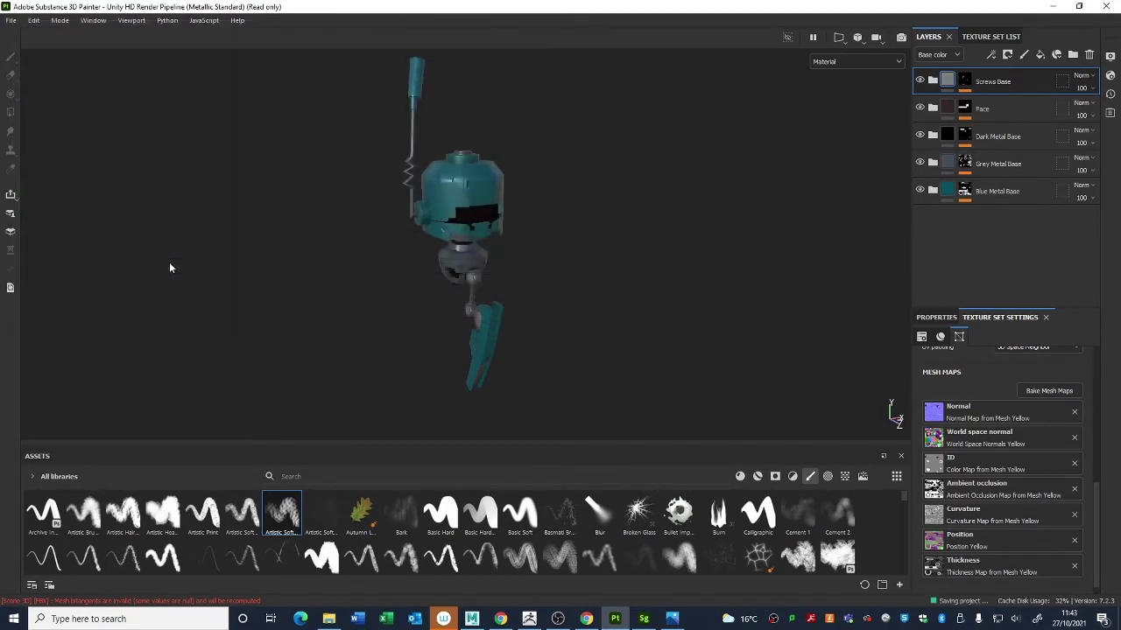
Step: Open the bot project from the Bot folder on the GST P250 (D:) drive
{"action": "left_click", "coordinate": [11, 20]}
{"action": "left_click", "coordinate": [30, 45]}
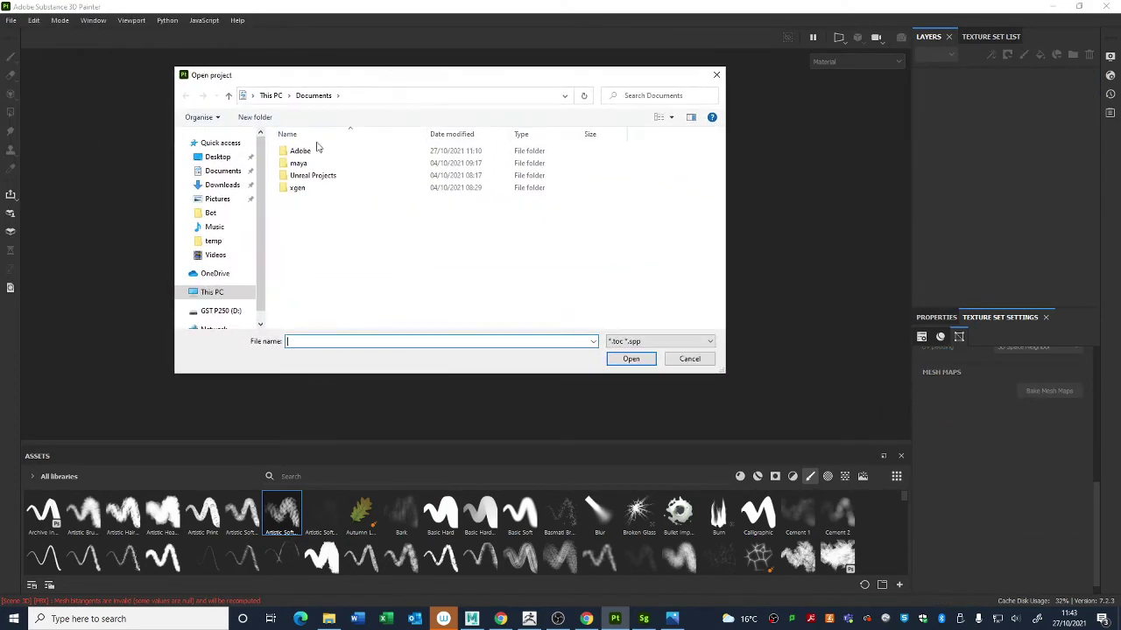
{"action": "scroll", "coordinate": [217, 298], "scroll_direction": "down", "scroll_amount": 1}
{"action": "left_click", "coordinate": [217, 289]}
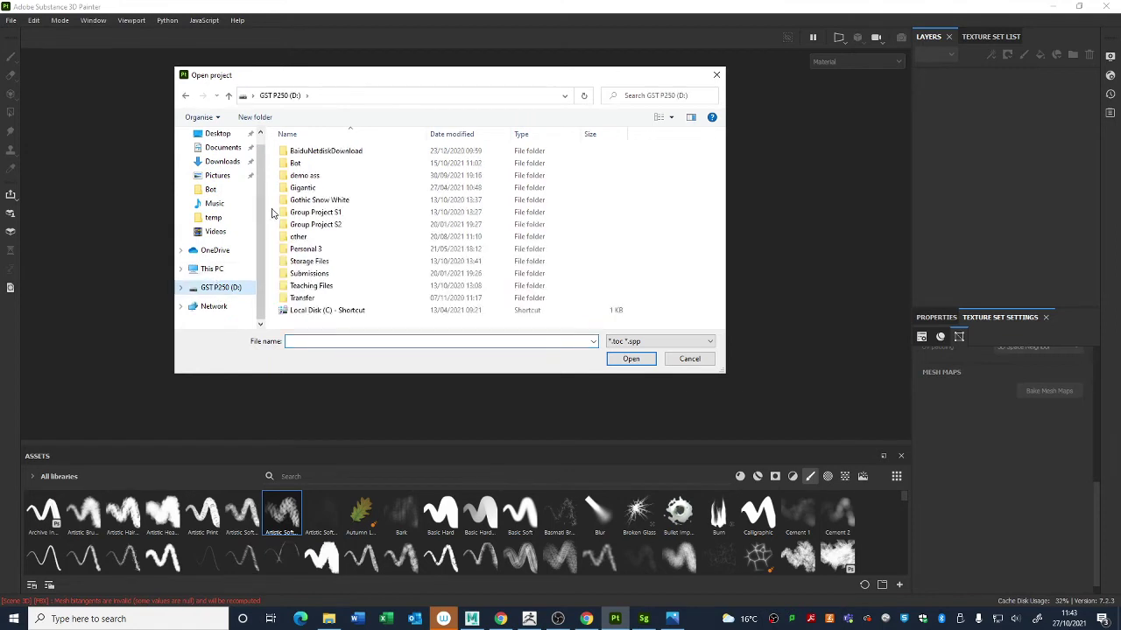
{"action": "double_click", "coordinate": [302, 163]}
{"action": "left_click", "coordinate": [371, 165]}
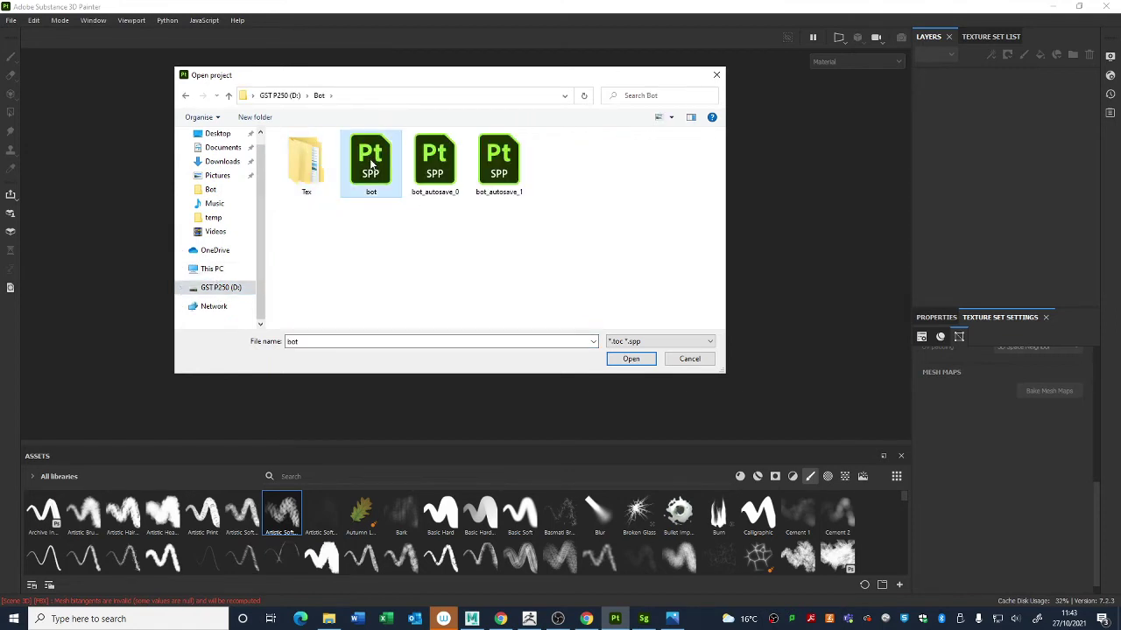
{"action": "left_click", "coordinate": [635, 360]}
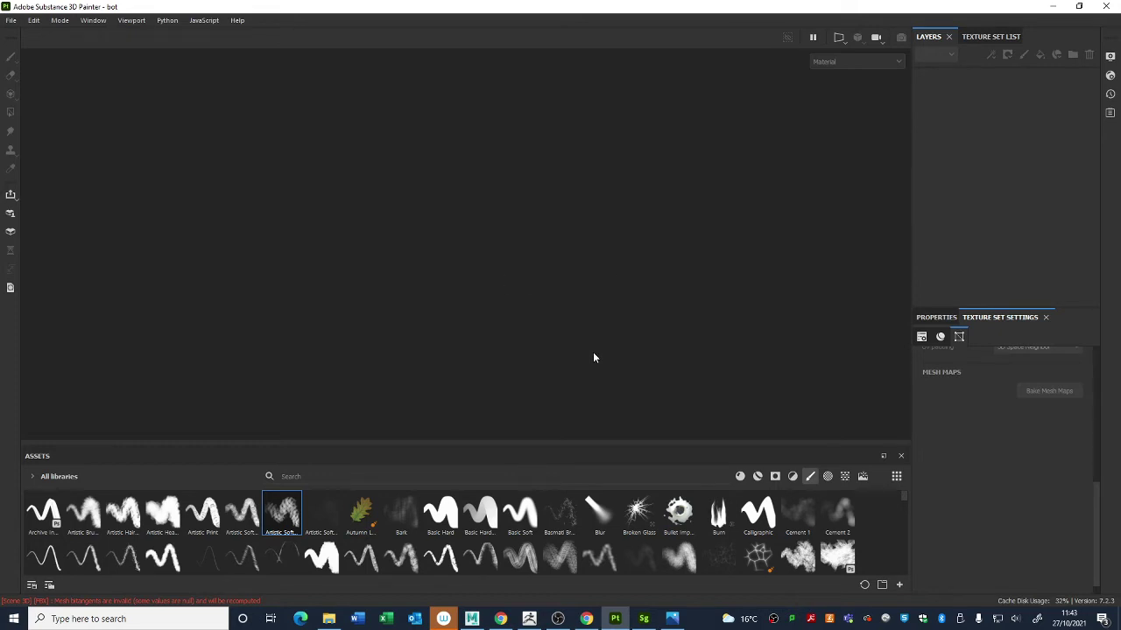
Step: Show the robot in Material view and examine the finished head and neck up close
{"action": "scroll", "coordinate": [560, 201], "scroll_direction": "up", "scroll_amount": 3}
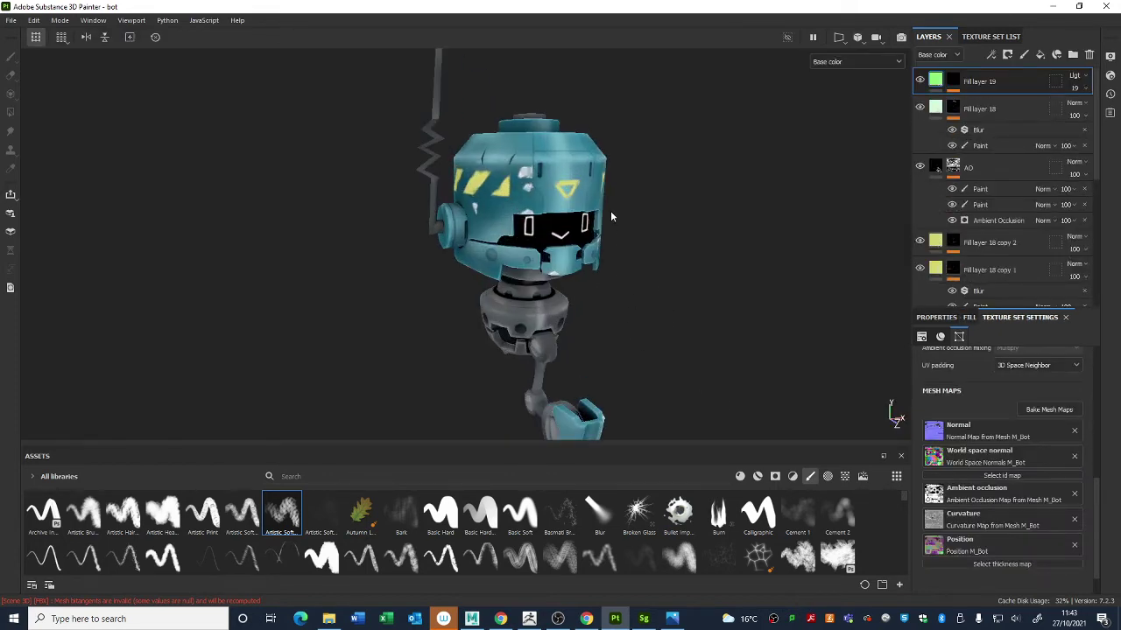
{"action": "left_click_drag", "start_coordinate": [607, 215], "coordinate": [633, 233], "text": "alt"}
{"action": "key", "text": "m"}
{"action": "left_click_drag", "start_coordinate": [660, 295], "coordinate": [640, 255], "text": "alt"}
{"action": "scroll", "coordinate": [613, 252], "scroll_direction": "up", "scroll_amount": 5}
{"action": "scroll", "coordinate": [551, 248], "scroll_direction": "down", "scroll_amount": 3}
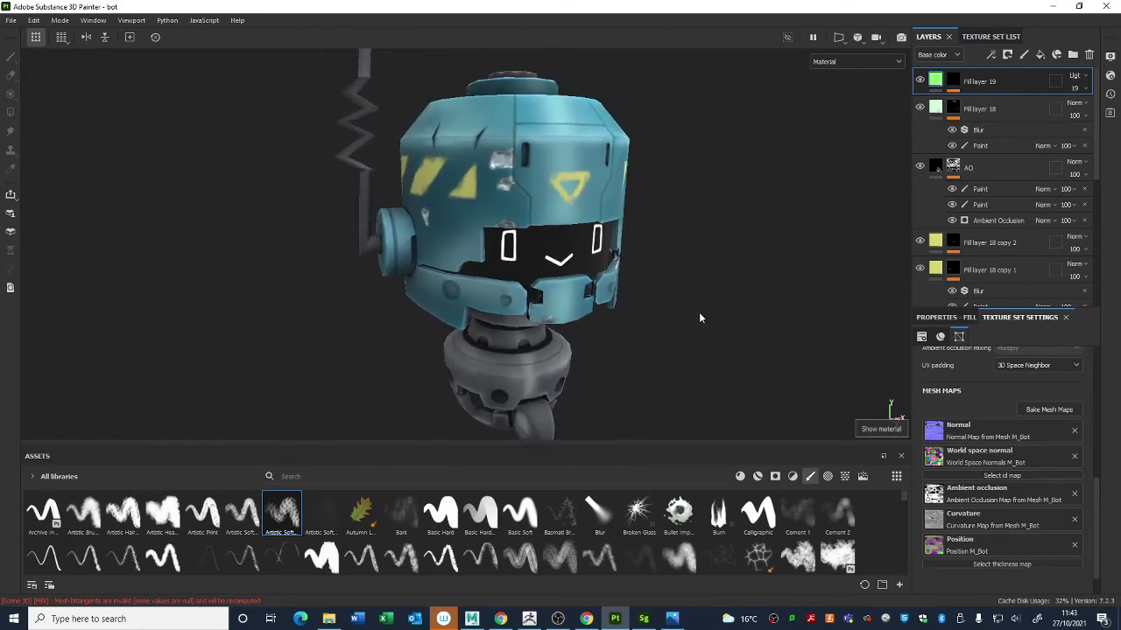
{"action": "left_click_drag", "start_coordinate": [700, 318], "coordinate": [612, 259], "text": "alt"}
Step: Shrink the Painter window beside the reference artwork and compare the whole finished robot with it
{"action": "mouse_move", "coordinate": [581, 7]}
{"action": "left_mouse_down"}
{"action": "mouse_move", "coordinate": [783, 29]}
{"action": "mouse_move", "coordinate": [679, 33]}
{"action": "left_mouse_up"}
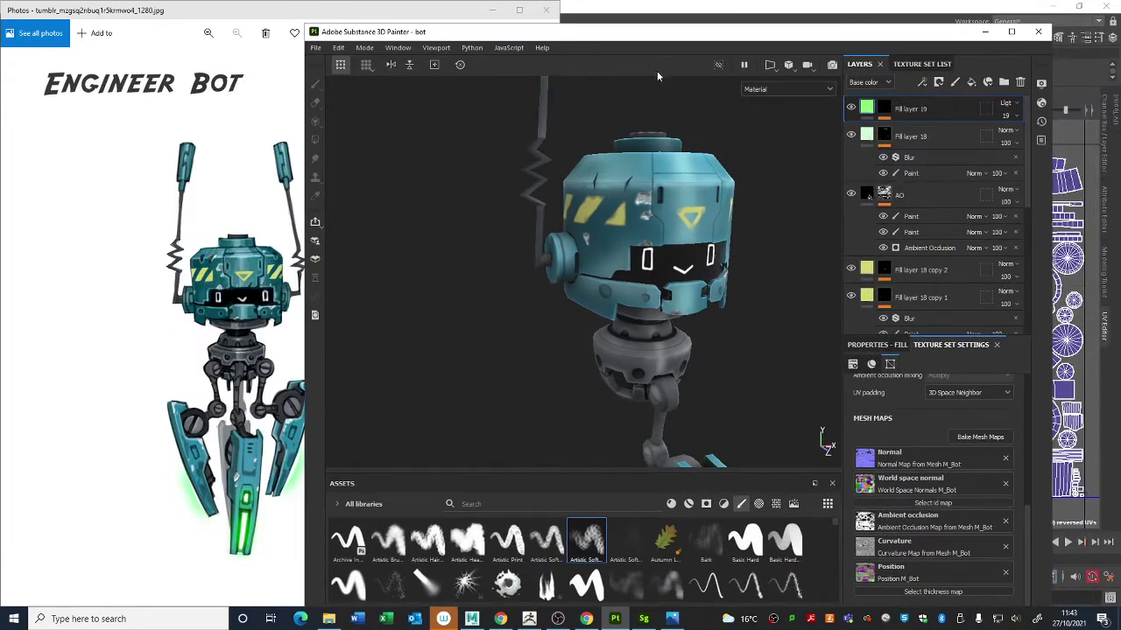
{"action": "scroll", "coordinate": [457, 227], "scroll_direction": "down", "scroll_amount": 3}
{"action": "mouse_move", "coordinate": [613, 285]}
{"action": "middle_mouse_down", "text": "alt"}
{"action": "mouse_move", "coordinate": [438, 210]}
{"action": "mouse_move", "coordinate": [404, 311]}
{"action": "middle_mouse_up", "text": "alt"}
{"action": "left_click_drag", "start_coordinate": [404, 311], "coordinate": [542, 295], "text": "alt"}
{"action": "scroll", "coordinate": [543, 295], "scroll_direction": "down", "scroll_amount": 2}
{"action": "left_click_drag", "start_coordinate": [420, 248], "coordinate": [560, 319], "text": "alt"}
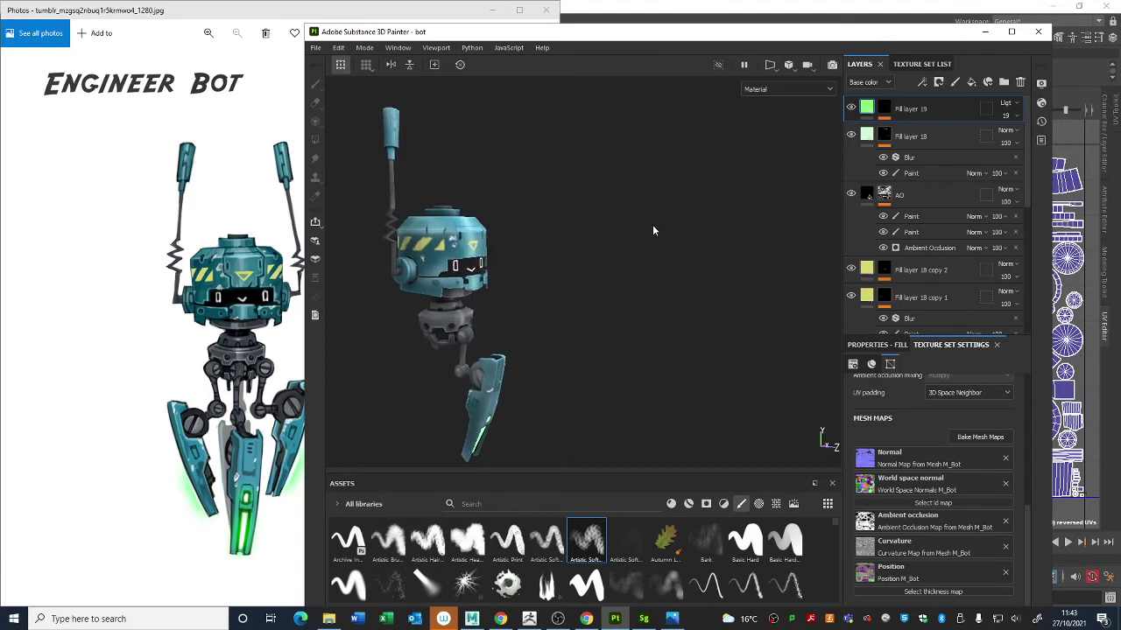
Step: Step through single texture channels, return to Material view and turn the full robot to face forward
{"action": "key", "text": "c"}
{"action": "key", "text": "c"}
{"action": "key", "text": "m"}
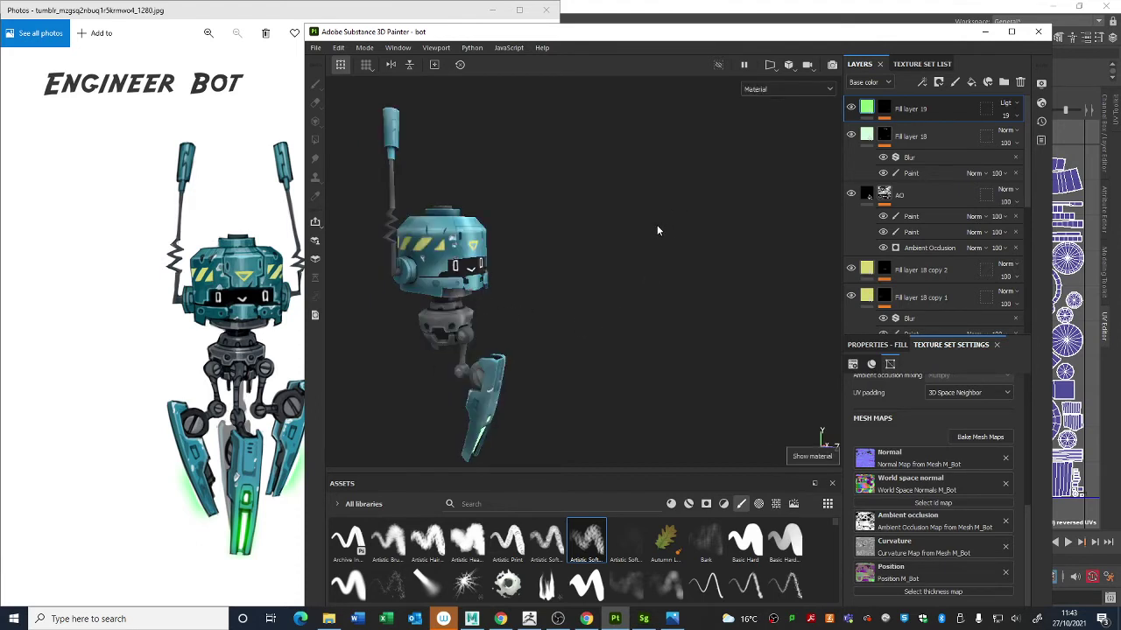
{"action": "mouse_move", "coordinate": [656, 225]}
{"action": "left_mouse_down", "text": "alt"}
{"action": "mouse_move", "coordinate": [764, 295]}
{"action": "mouse_move", "coordinate": [728, 278]}
{"action": "left_mouse_up", "text": "alt"}
{"action": "middle_click_drag", "start_coordinate": [728, 278], "coordinate": [676, 295], "text": "alt"}
{"action": "right_click_drag", "start_coordinate": [676, 295], "coordinate": [654, 287], "text": "alt"}
Step: Maximize the window and hide the mask effect entries beneath the layers from Fill layer 18 down to Fill layer 16
{"action": "left_click", "coordinate": [1011, 32]}
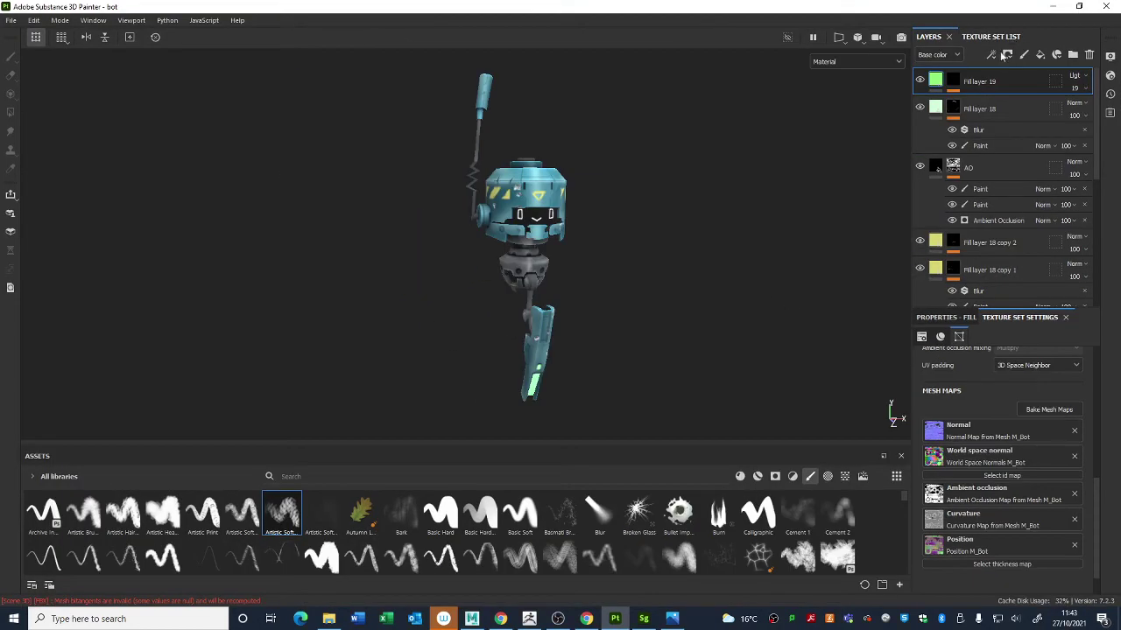
{"action": "left_click", "coordinate": [936, 110]}
{"action": "left_click", "coordinate": [939, 83]}
{"action": "left_click", "coordinate": [938, 135]}
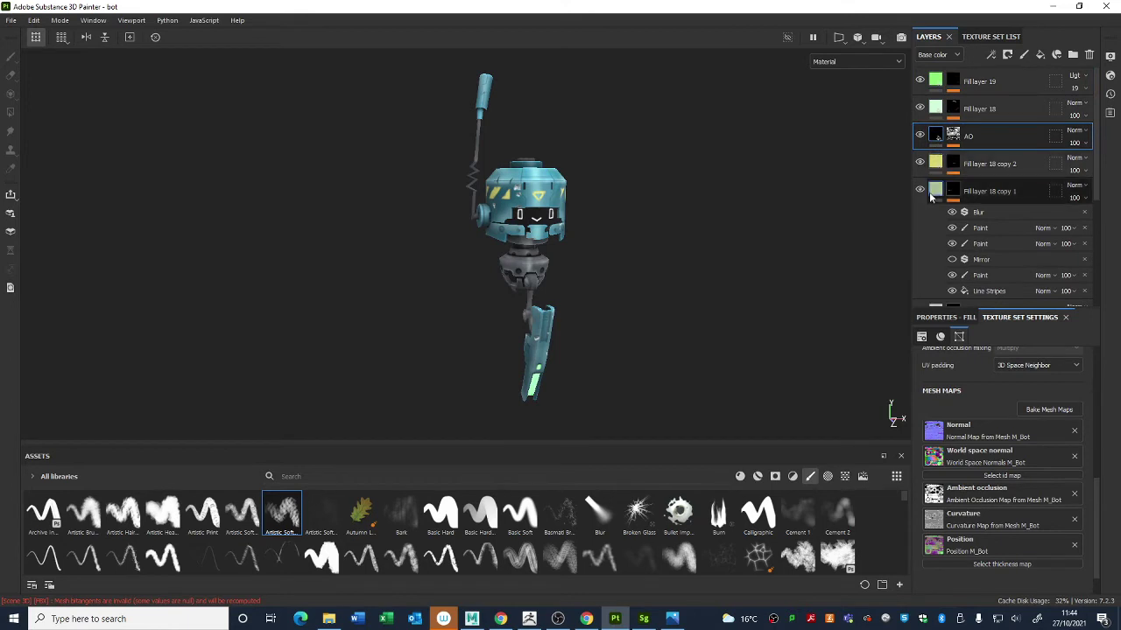
{"action": "left_click", "coordinate": [932, 193]}
{"action": "scroll", "coordinate": [947, 186], "scroll_direction": "down", "scroll_amount": 1}
{"action": "left_click", "coordinate": [935, 184]}
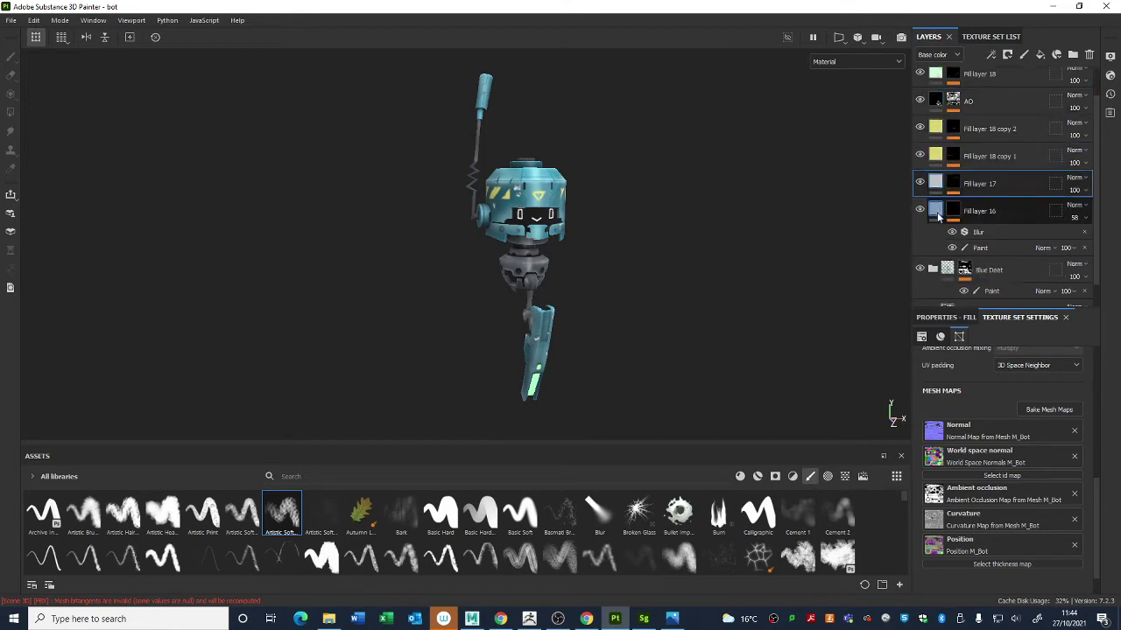
{"action": "left_click", "coordinate": [936, 215]}
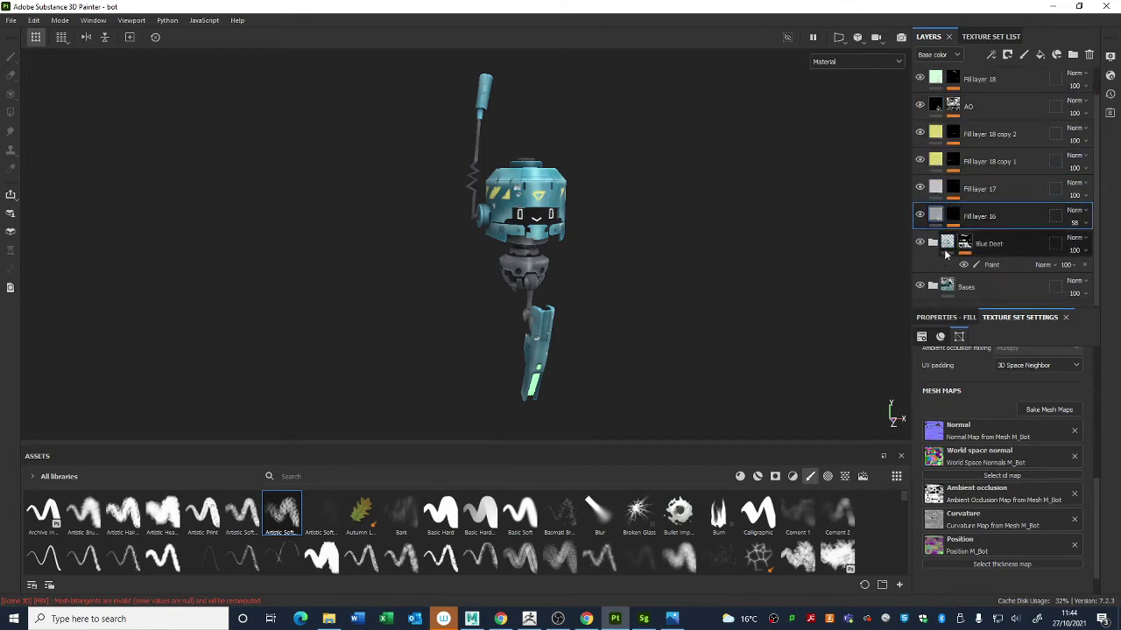
Step: Toggle the M_Face texture set off and on to check which part it covers, and return to the layer stack
{"action": "left_click", "coordinate": [1003, 39]}
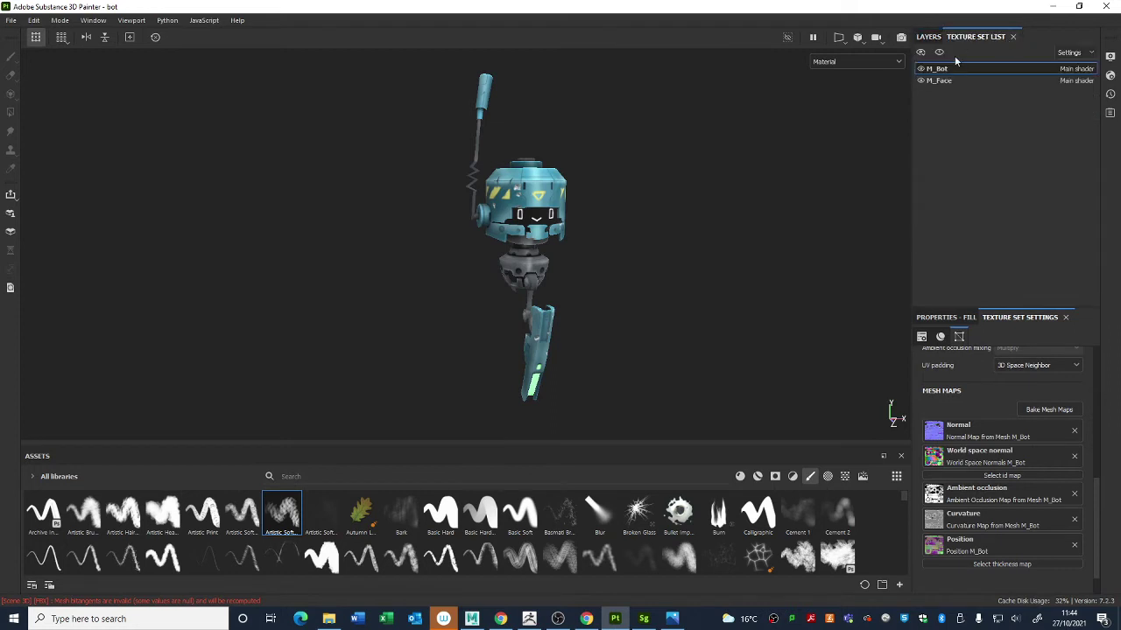
{"action": "left_click", "coordinate": [920, 80]}
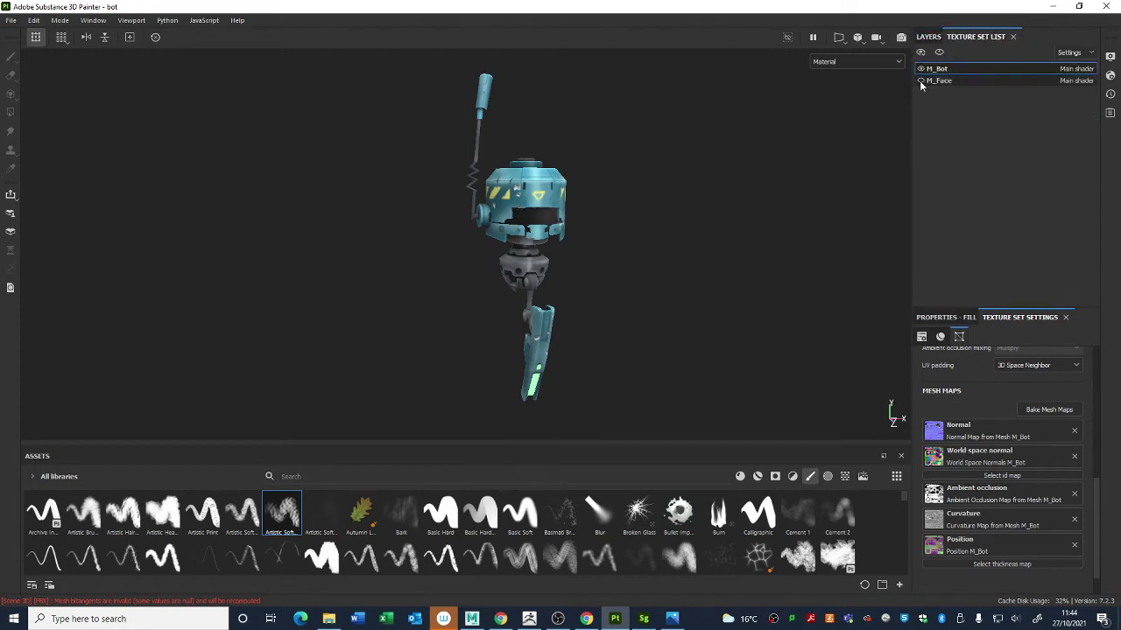
{"action": "left_click", "coordinate": [920, 80]}
{"action": "left_click", "coordinate": [928, 37]}
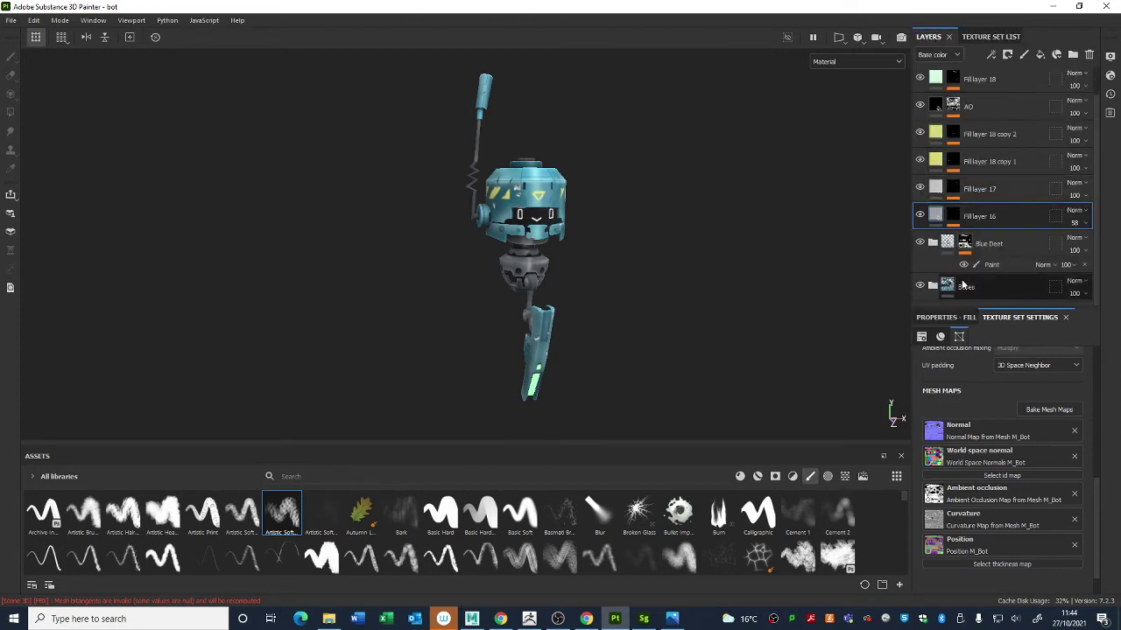
Step: Expand the Bases folder and collapse the BASE Blue Metal folder inside it
{"action": "left_click", "coordinate": [932, 286]}
{"action": "scroll", "coordinate": [952, 277], "scroll_direction": "down", "scroll_amount": 5}
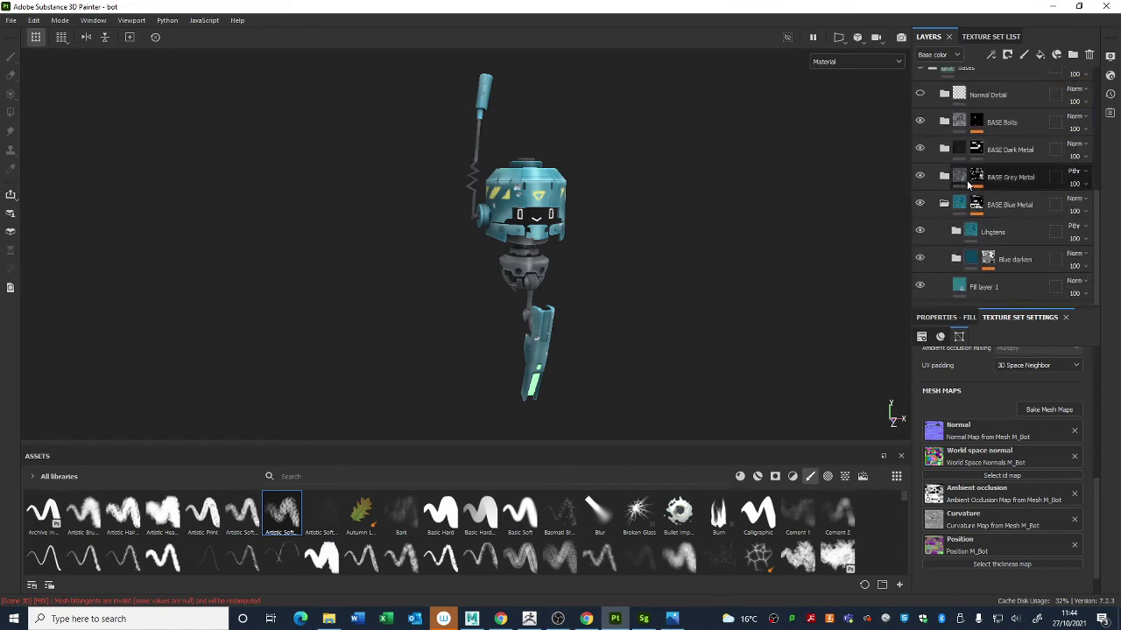
{"action": "scroll", "coordinate": [971, 193], "scroll_direction": "up", "scroll_amount": 3}
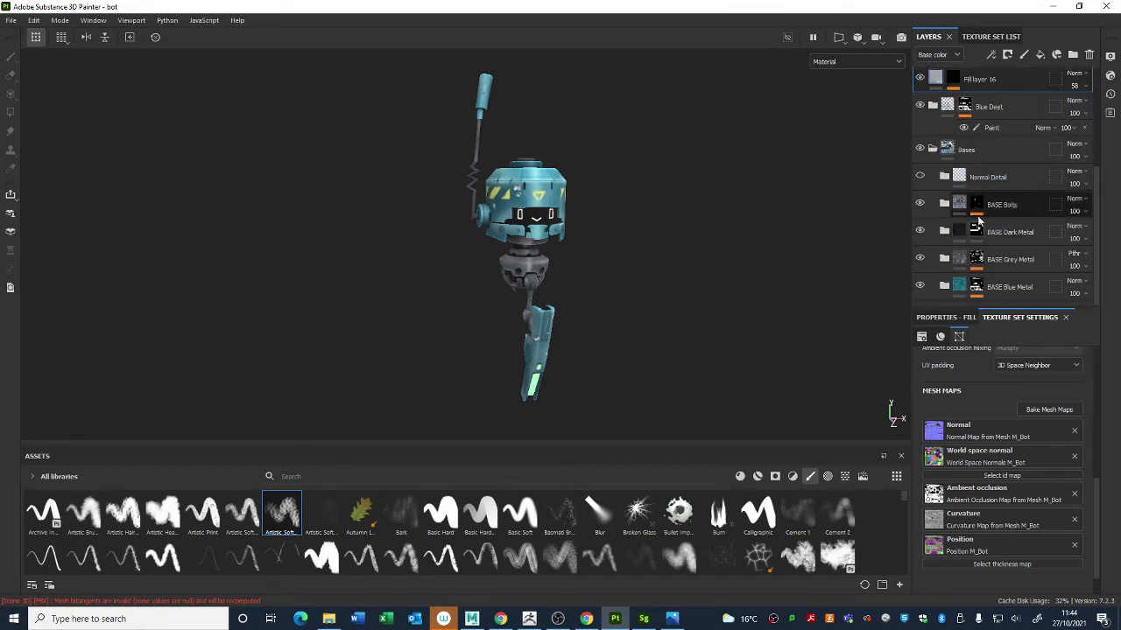
Step: Hide every layer above the Bases folder, from Fill layer 19 and the AO layer down to the Blue Deet folder
{"action": "scroll", "coordinate": [948, 184], "scroll_direction": "up", "scroll_amount": 4}
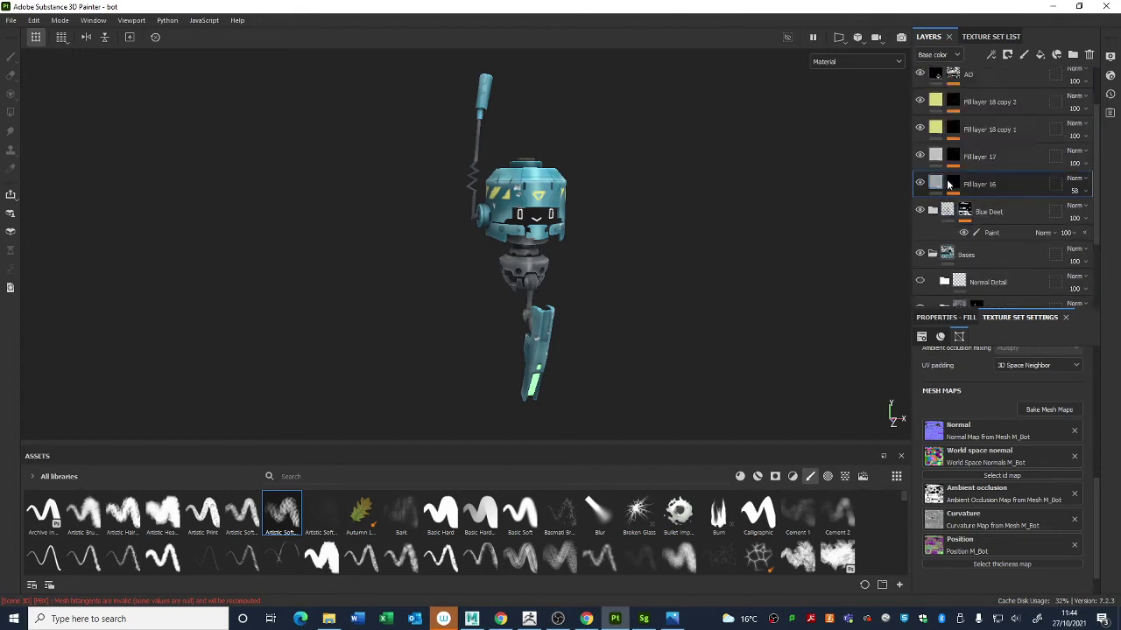
{"action": "scroll", "coordinate": [948, 184], "scroll_direction": "up", "scroll_amount": 2}
{"action": "left_click", "coordinate": [919, 106]}
{"action": "left_click", "coordinate": [919, 134]}
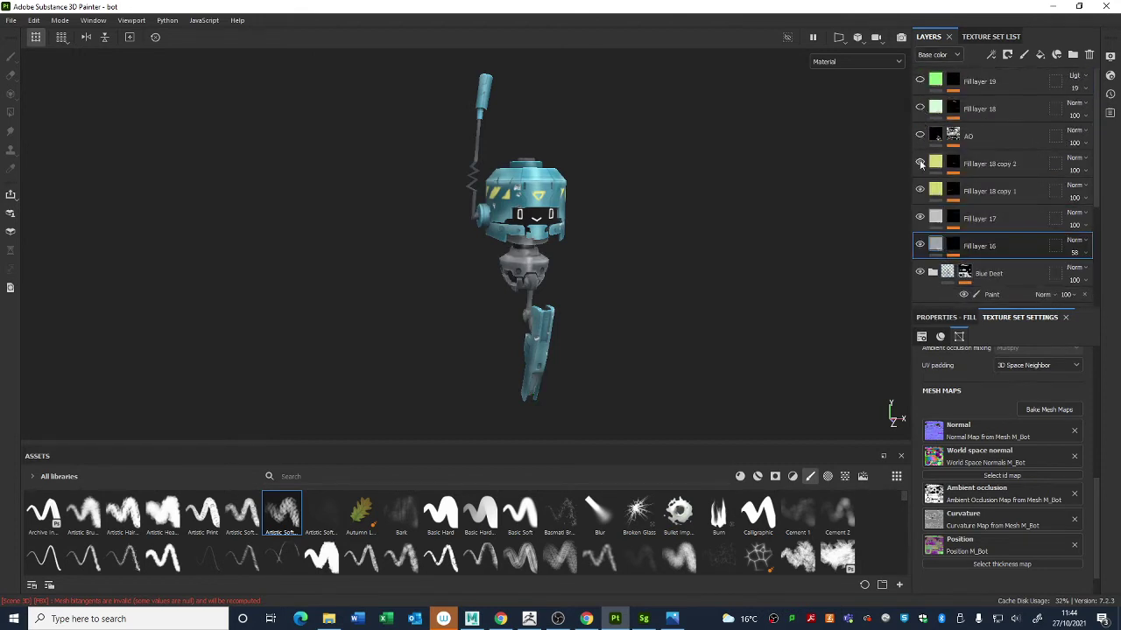
{"action": "left_click", "coordinate": [919, 163]}
{"action": "left_click", "coordinate": [919, 189]}
{"action": "left_click", "coordinate": [919, 218]}
{"action": "left_click", "coordinate": [919, 245]}
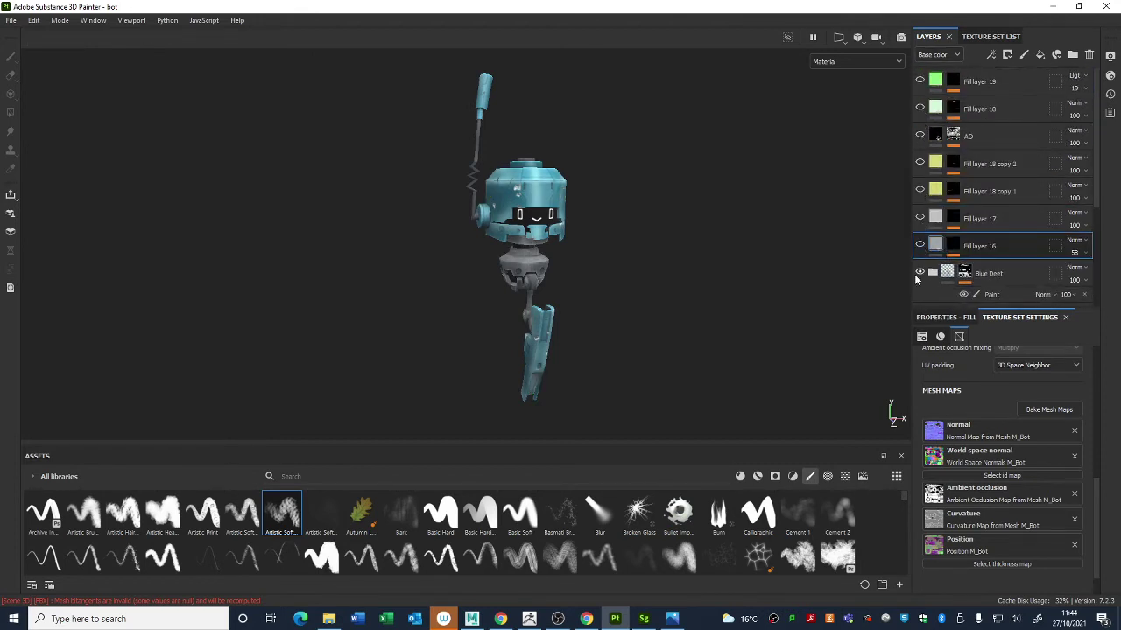
{"action": "left_click", "coordinate": [919, 273]}
Step: Hide the BASE Bolts, BASE Dark Metal, BASE Grey Metal and BASE Blue Metal folders
{"action": "scroll", "coordinate": [942, 243], "scroll_direction": "down", "scroll_amount": 5}
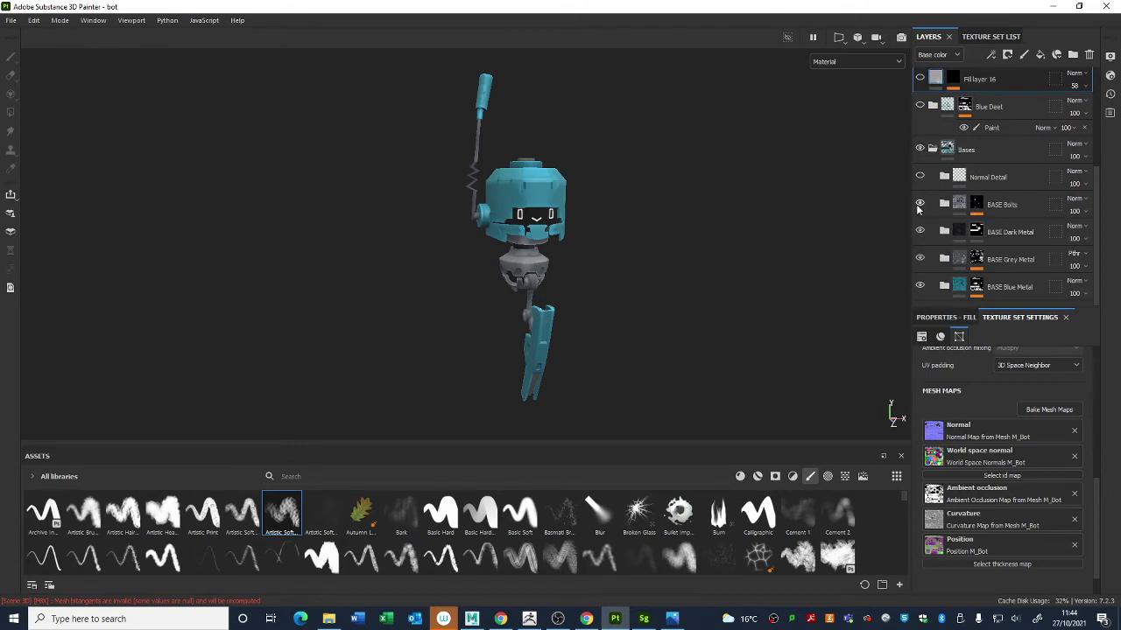
{"action": "left_click", "coordinate": [919, 204]}
{"action": "left_click", "coordinate": [919, 231]}
{"action": "left_click", "coordinate": [919, 259]}
{"action": "left_click", "coordinate": [920, 286]}
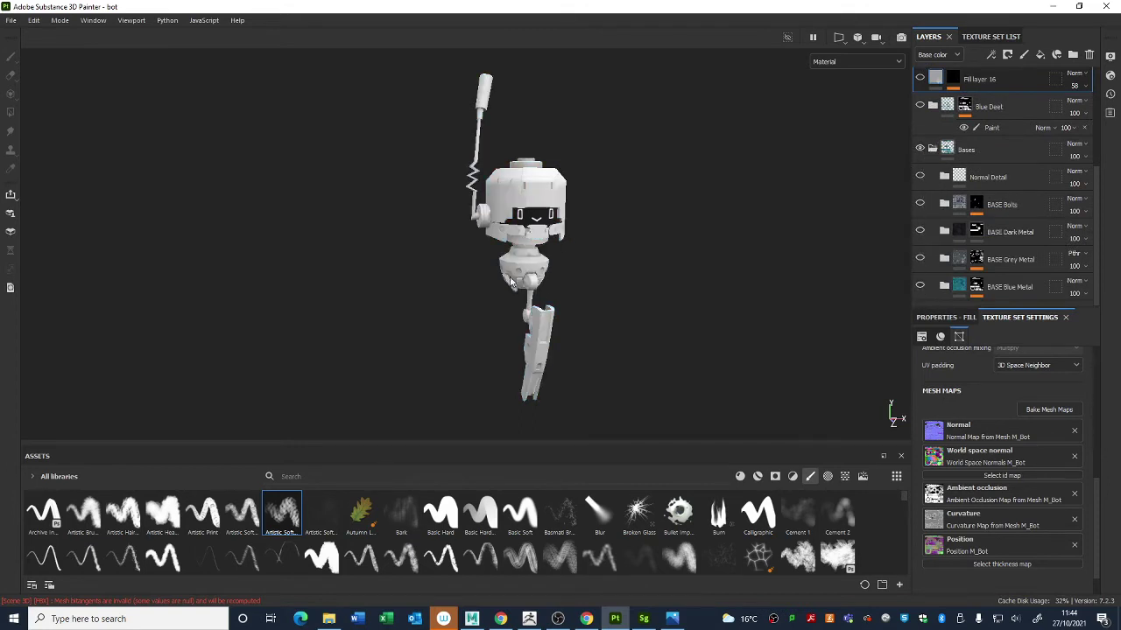
Step: Examine the untextured robot's head, face, jaw plates and neck for the detail supplied by the mesh and its maps
{"action": "right_click_drag", "start_coordinate": [511, 281], "coordinate": [727, 300], "text": "alt"}
{"action": "left_click_drag", "start_coordinate": [595, 225], "coordinate": [679, 261], "text": "alt"}
{"action": "right_click_drag", "start_coordinate": [678, 261], "coordinate": [823, 355], "text": "alt"}
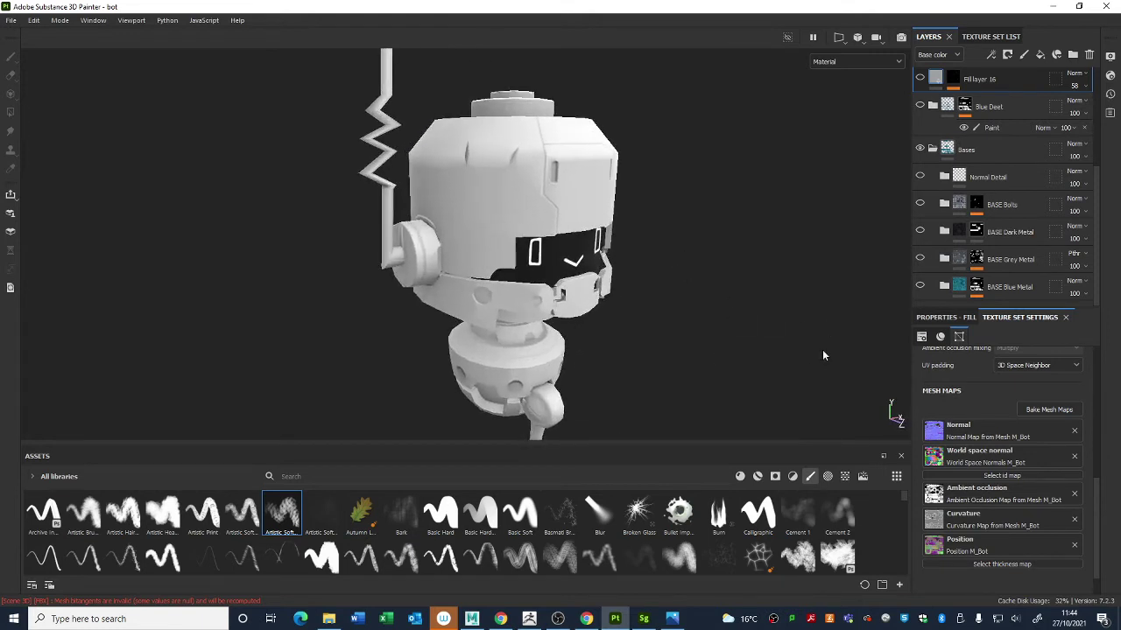
{"action": "left_click_drag", "start_coordinate": [823, 356], "coordinate": [795, 320], "text": "alt"}
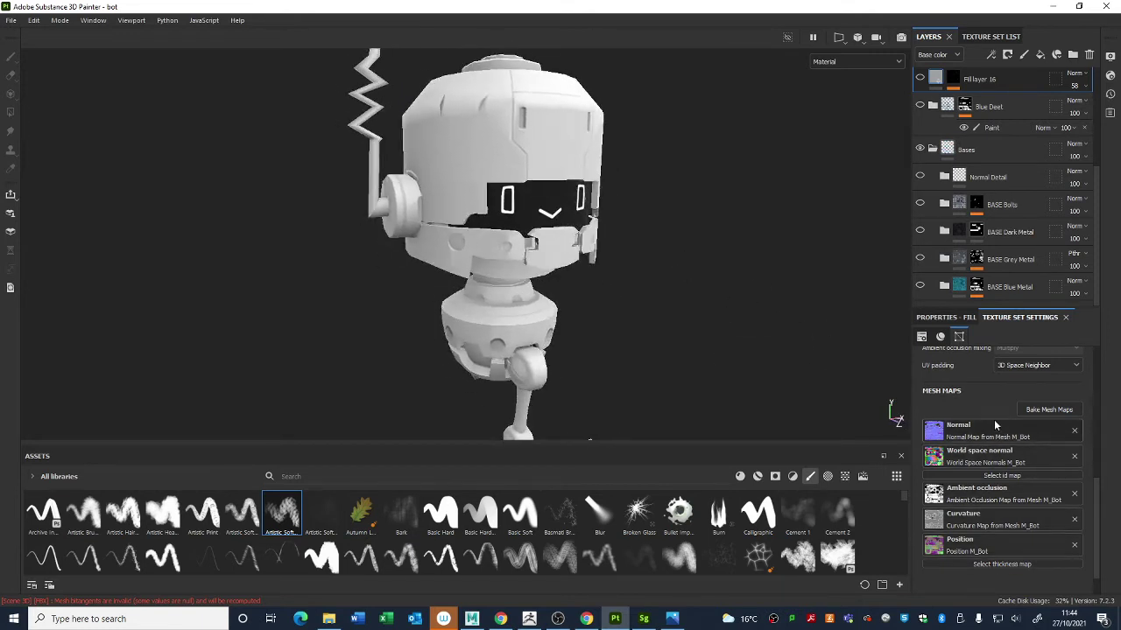
{"action": "scroll", "coordinate": [994, 456], "scroll_direction": "up", "scroll_amount": 3}
{"action": "left_click_drag", "start_coordinate": [619, 160], "coordinate": [607, 170], "text": "alt"}
{"action": "scroll", "coordinate": [607, 170], "scroll_direction": "up", "scroll_amount": 5}
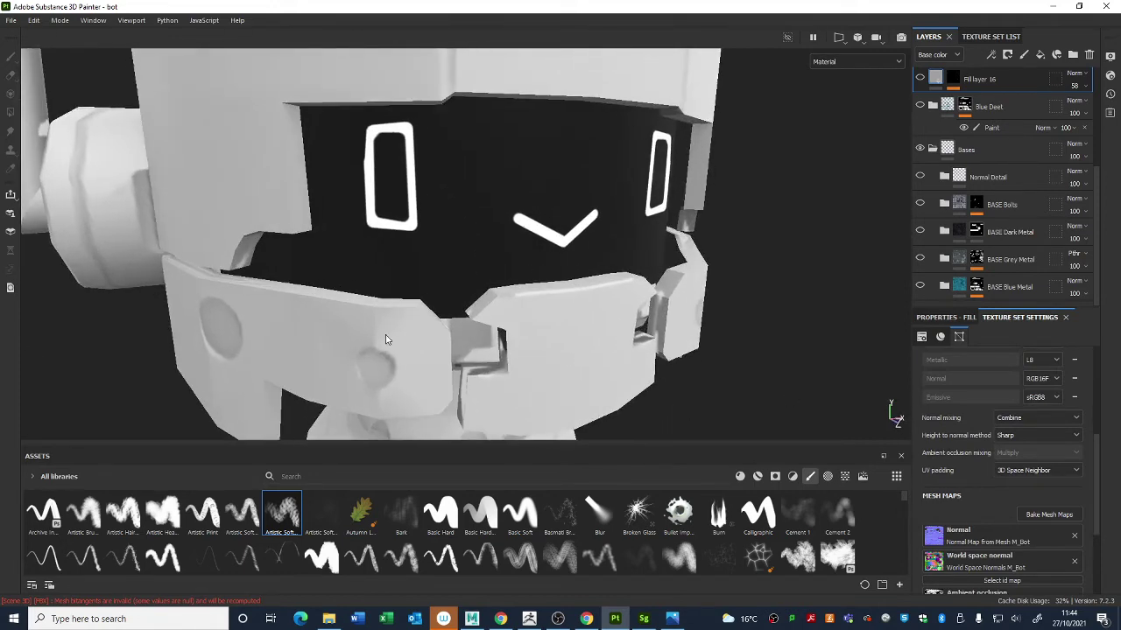
{"action": "scroll", "coordinate": [502, 292], "scroll_direction": "down", "scroll_amount": 8}
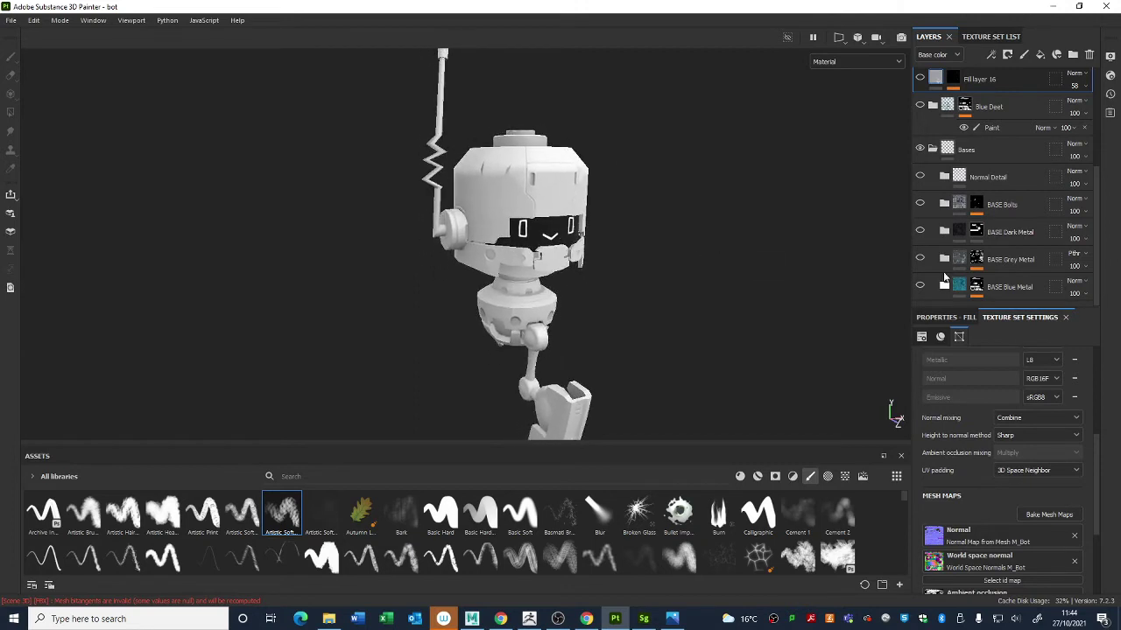
Step: Expand BASE Blue Metal and show it with only Fill layer 1 active, and also show BASE Grey Metal and BASE Dark Metal
{"action": "left_click", "coordinate": [945, 287]}
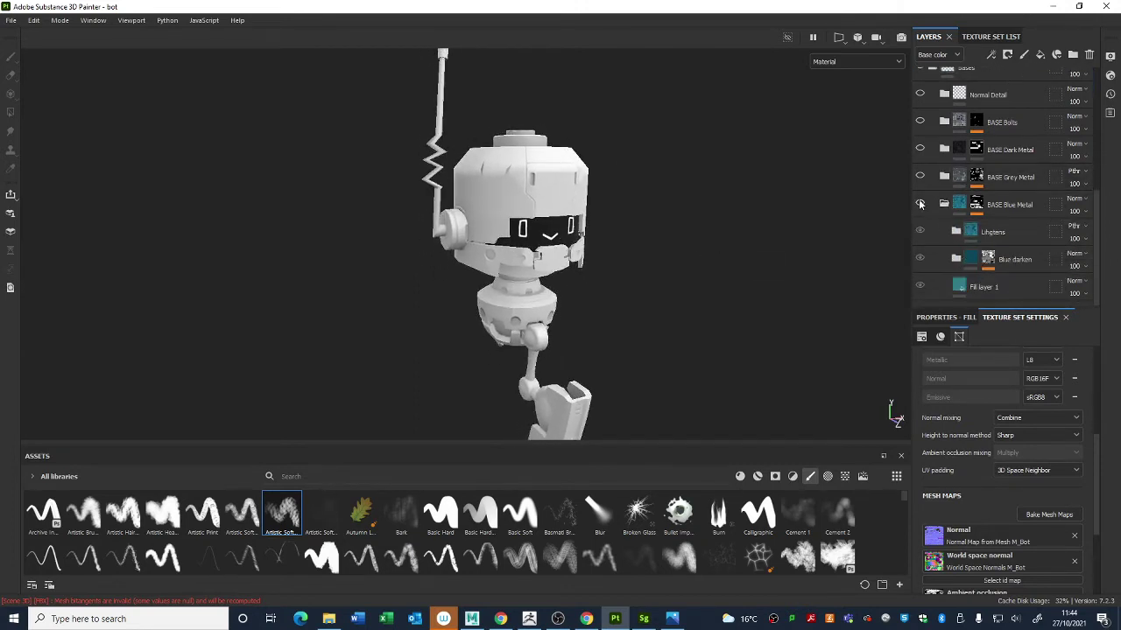
{"action": "left_click", "coordinate": [919, 203]}
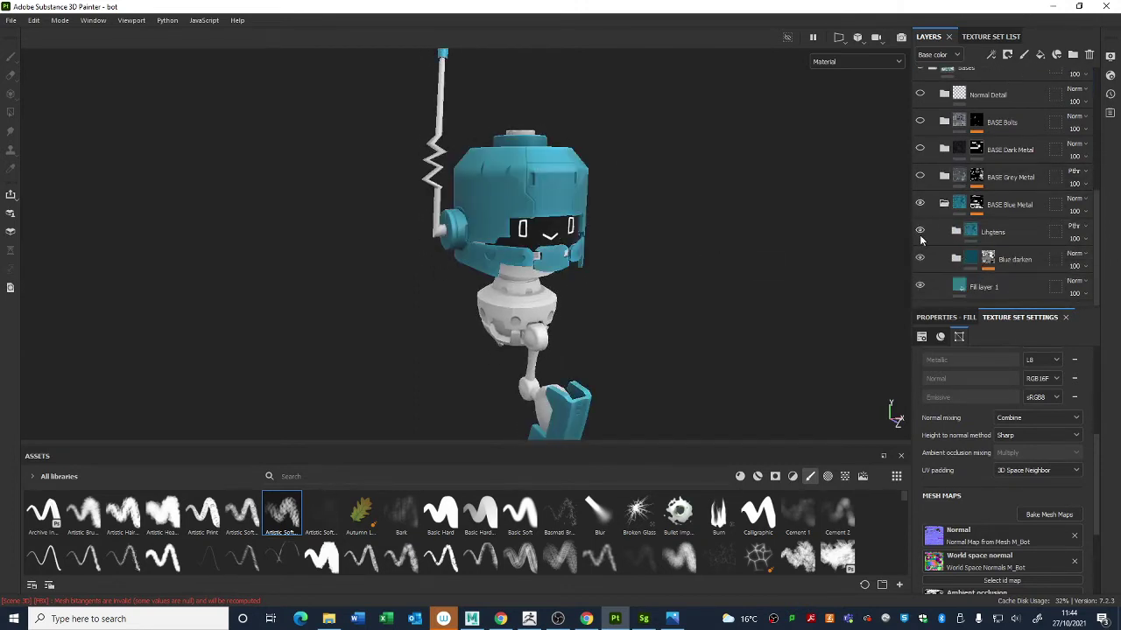
{"action": "left_click", "coordinate": [920, 175]}
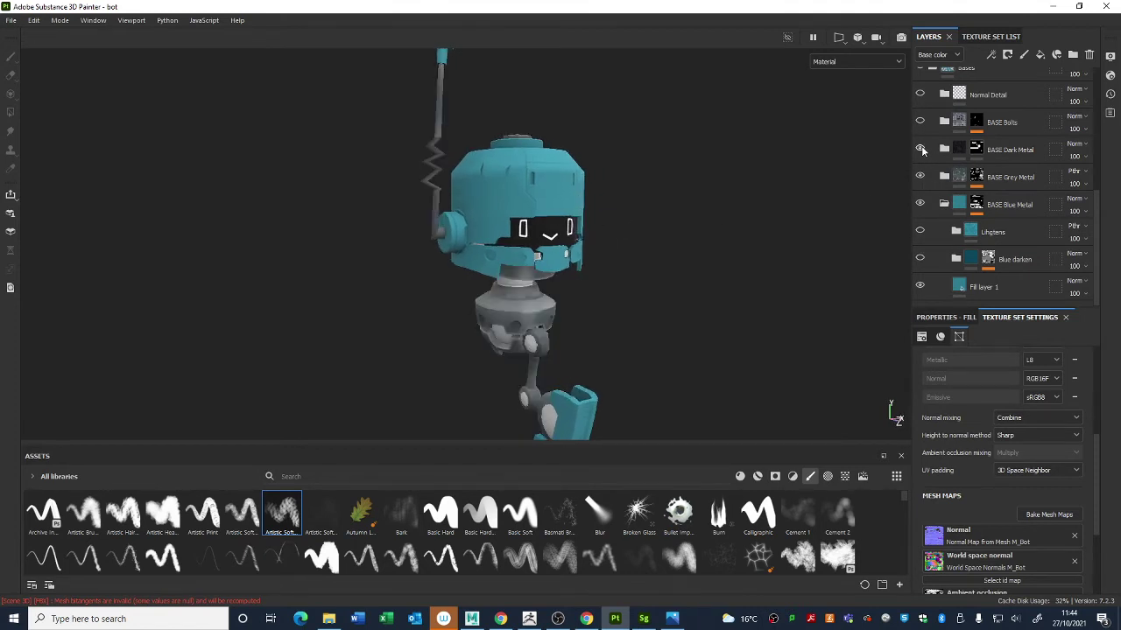
{"action": "left_click", "coordinate": [920, 150]}
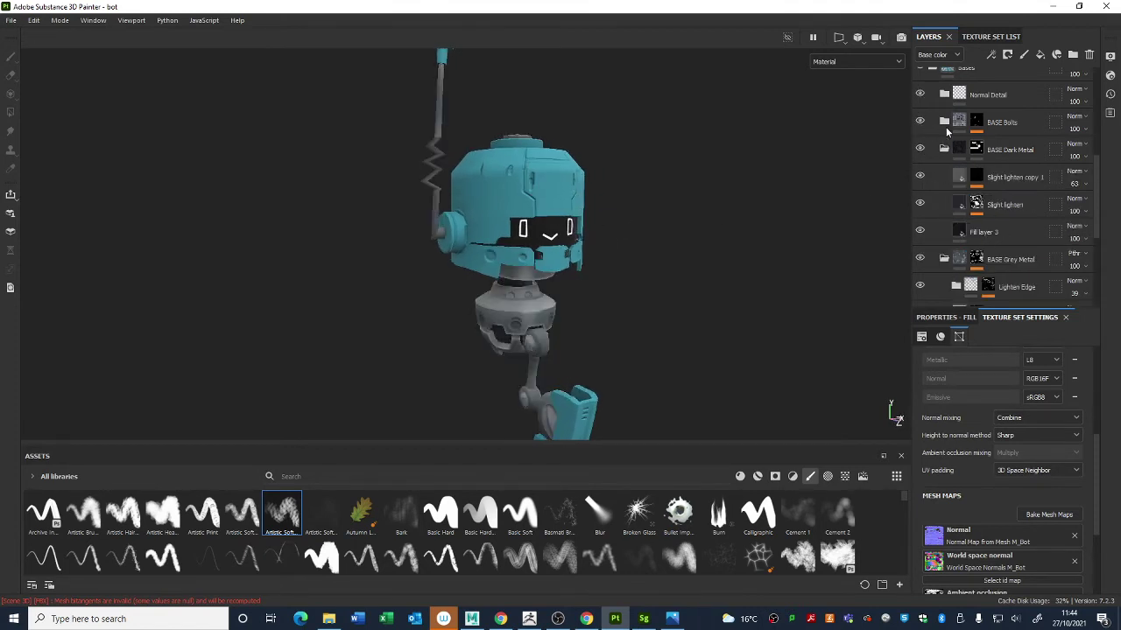
Step: Check the BASE Bolts contents, then collapse the Bolts, Dark Metal and Grey Metal folders, keeping BASE Blue Metal open
{"action": "left_click", "coordinate": [944, 122]}
{"action": "left_click", "coordinate": [944, 95]}
{"action": "left_click", "coordinate": [945, 94]}
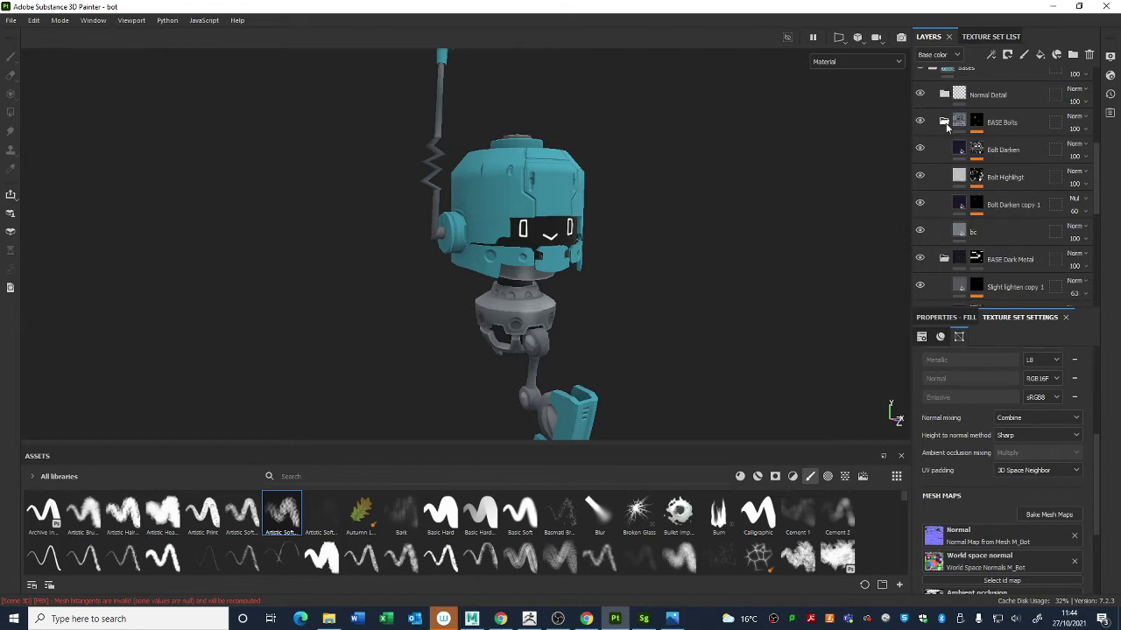
{"action": "left_click", "coordinate": [944, 122]}
{"action": "left_click", "coordinate": [944, 203]}
{"action": "scroll", "coordinate": [946, 254], "scroll_direction": "up", "scroll_amount": 2}
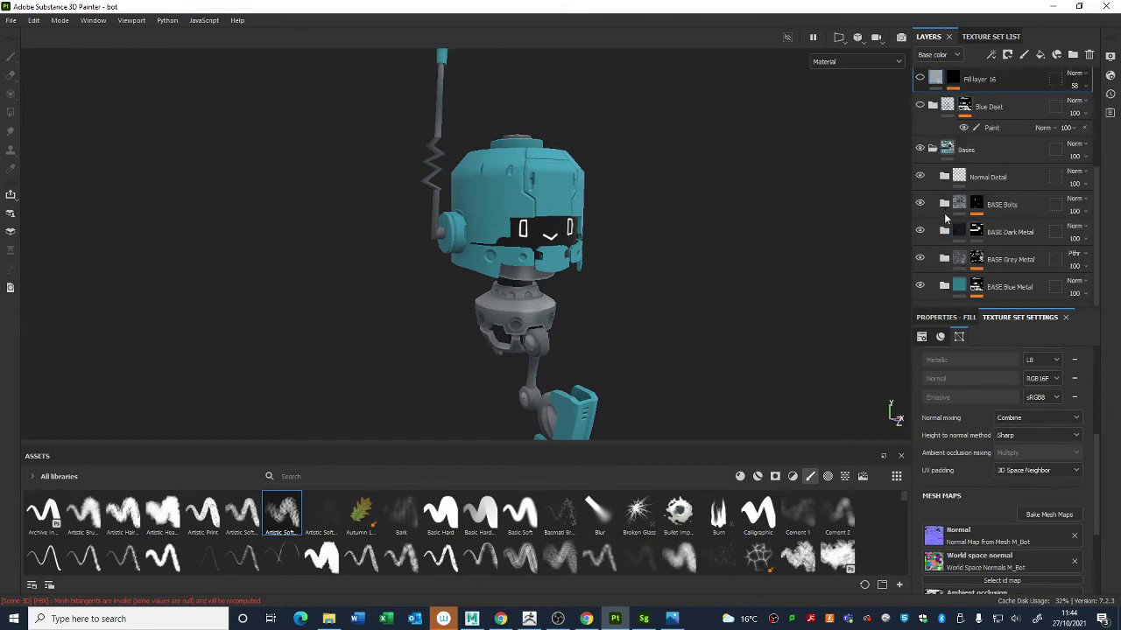
{"action": "scroll", "coordinate": [930, 285], "scroll_direction": "down", "scroll_amount": 2}
{"action": "left_click_drag", "start_coordinate": [701, 302], "coordinate": [714, 235], "text": "alt"}
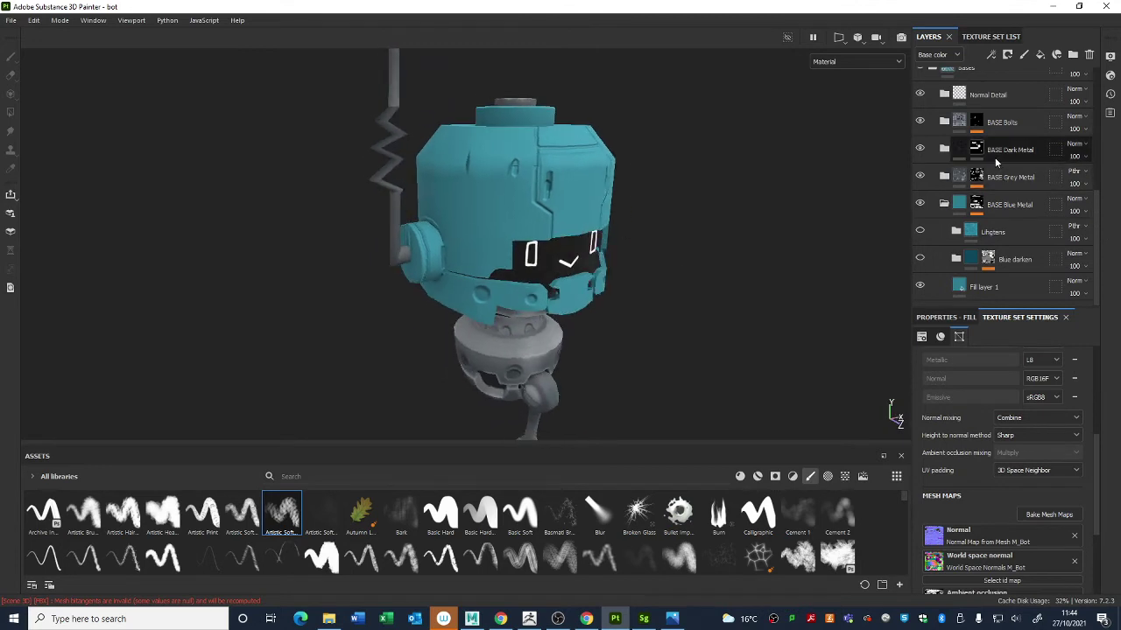
Step: Hide the Normal Detail folder inside Bases so the robot's head shows only the base materials
{"action": "scroll", "coordinate": [994, 157], "scroll_direction": "up", "scroll_amount": 3}
{"action": "scroll", "coordinate": [981, 200], "scroll_direction": "down", "scroll_amount": 1}
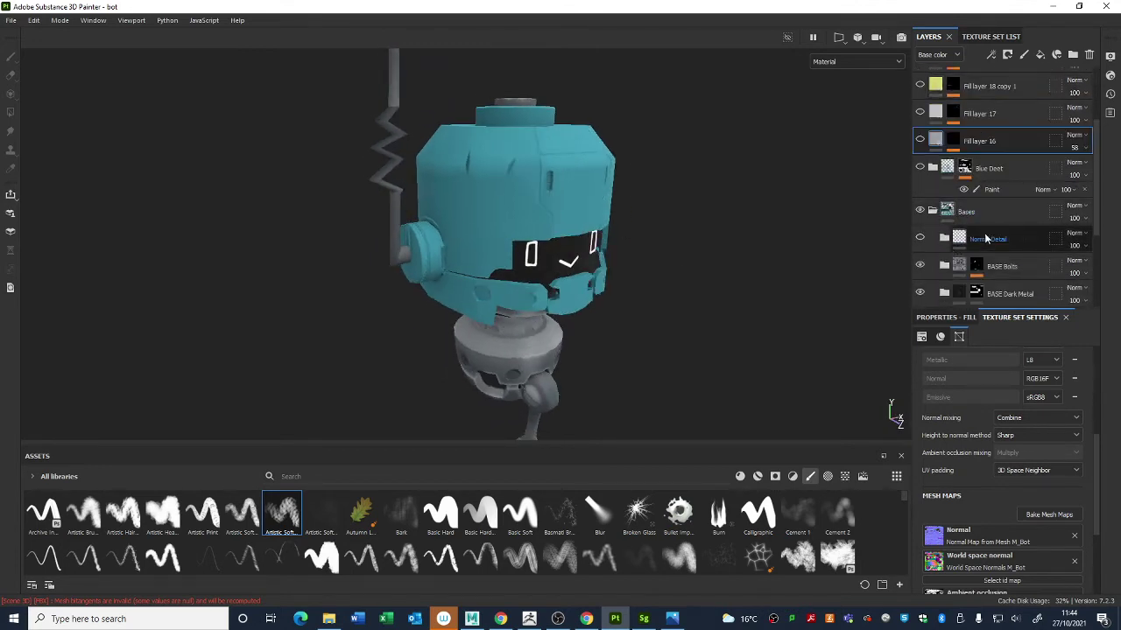
{"action": "scroll", "coordinate": [1007, 197], "scroll_direction": "down", "scroll_amount": 5}
{"action": "left_click_drag", "start_coordinate": [637, 300], "coordinate": [675, 260], "text": "alt"}
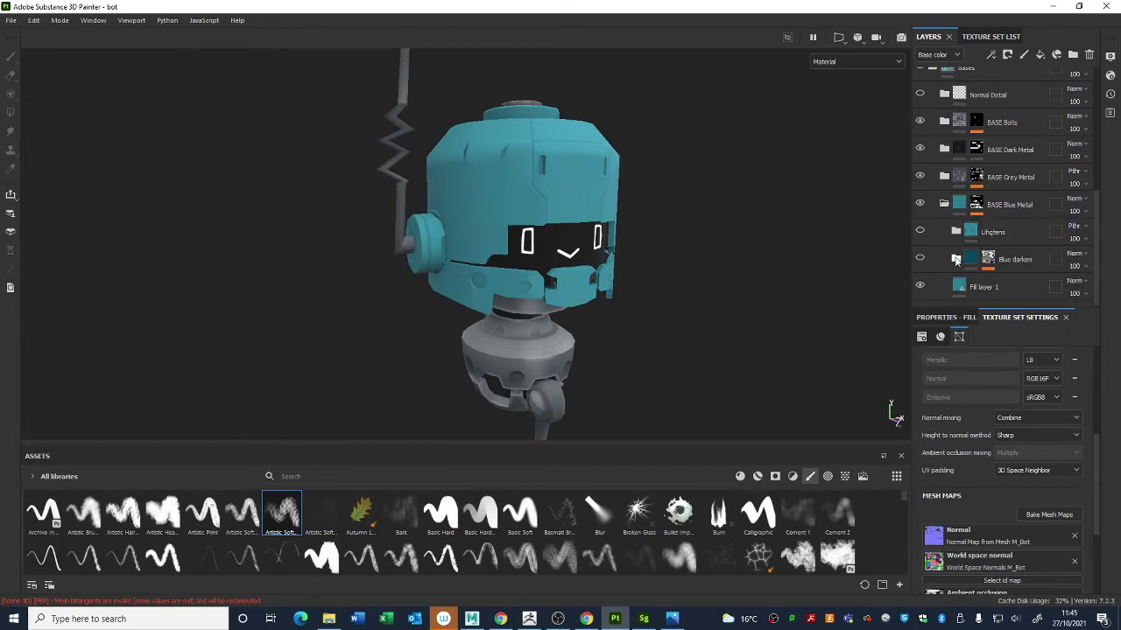
Step: Show the Blue darken folder and then the Lihgtens folder in BASE Blue Metal, checking the shading on the head
{"action": "left_click", "coordinate": [956, 259]}
{"action": "left_click", "coordinate": [954, 232]}
{"action": "left_click", "coordinate": [918, 259]}
{"action": "left_click_drag", "start_coordinate": [648, 263], "coordinate": [532, 161], "text": "alt"}
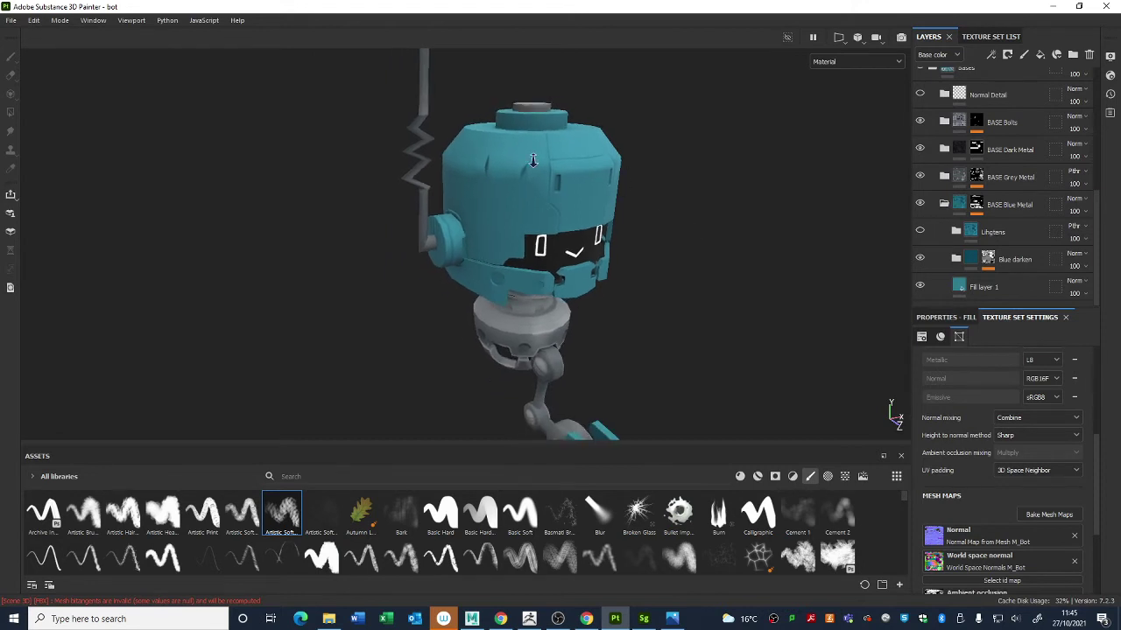
{"action": "left_click", "coordinate": [918, 233]}
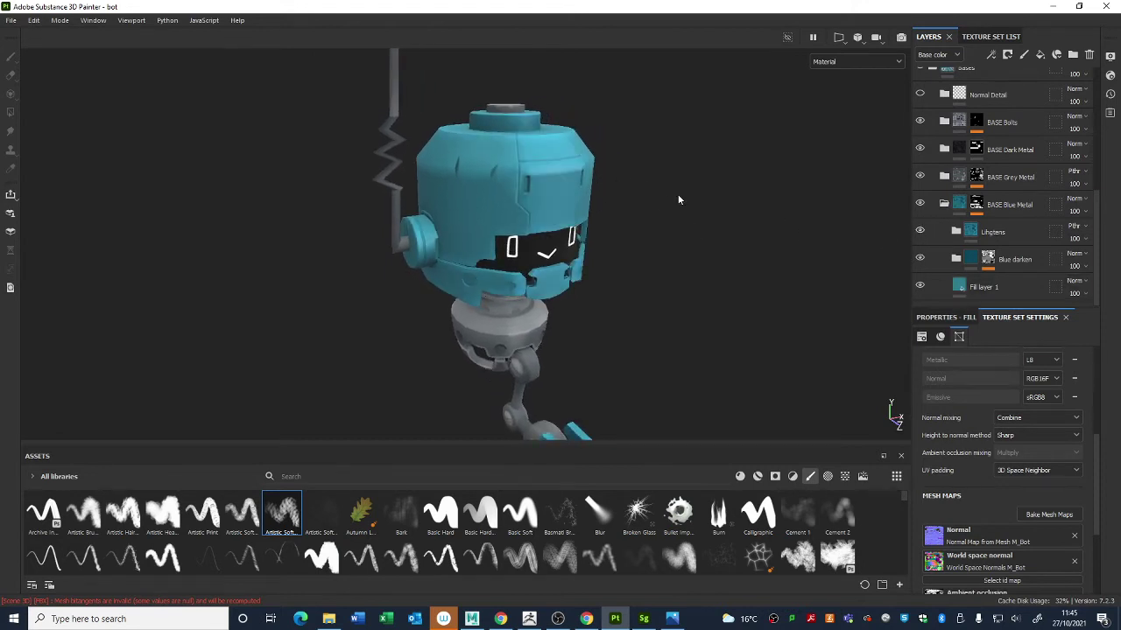
{"action": "mouse_move", "coordinate": [675, 201]}
{"action": "left_mouse_down", "text": "alt"}
{"action": "mouse_move", "coordinate": [670, 240]}
{"action": "mouse_move", "coordinate": [672, 205]}
{"action": "left_mouse_up", "text": "alt"}
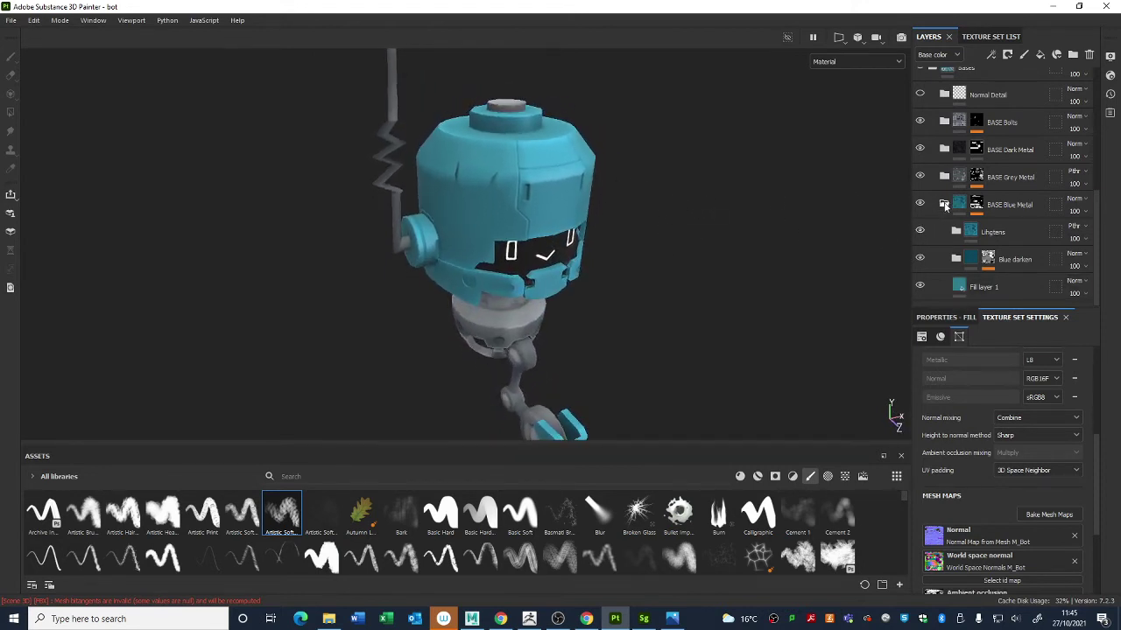
Step: Collapse BASE Blue Metal, expand BASE Grey Metal and frame the robot's grey neck and joints up close
{"action": "scroll", "coordinate": [945, 206], "scroll_direction": "up", "scroll_amount": 3}
{"action": "left_click", "coordinate": [943, 258]}
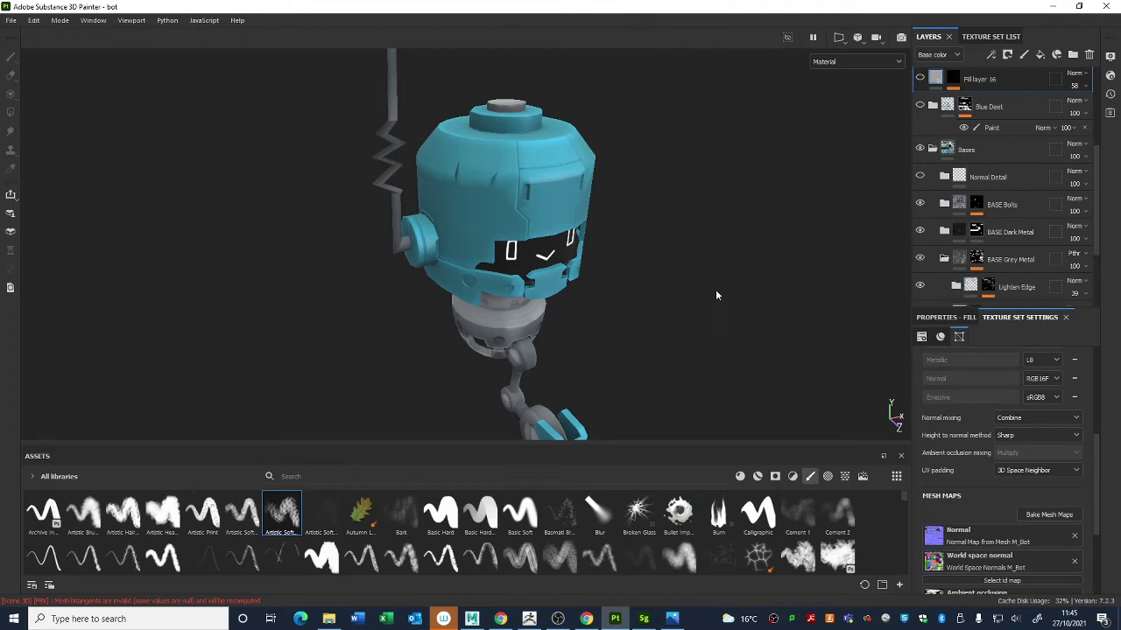
{"action": "left_click_drag", "start_coordinate": [715, 289], "coordinate": [674, 289], "text": "alt"}
{"action": "scroll", "coordinate": [925, 213], "scroll_direction": "down", "scroll_amount": 4}
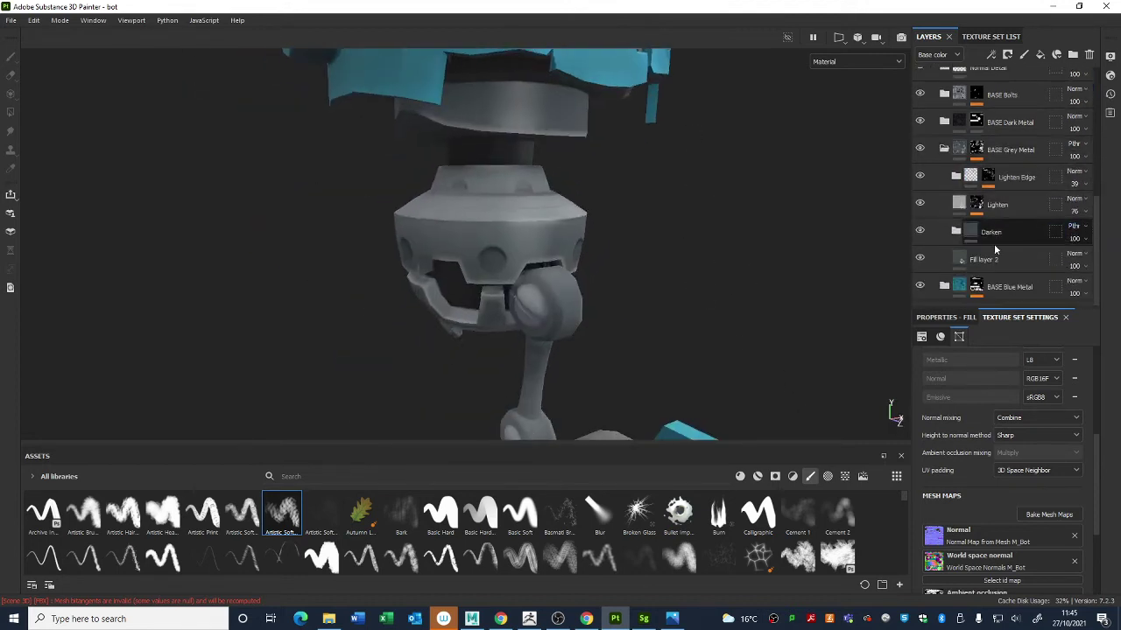
Step: Compare the neck with and without the Lighten Edge, Lighten and Darken layers, restore all three and collapse BASE Grey Metal
{"action": "left_click", "coordinate": [919, 177]}
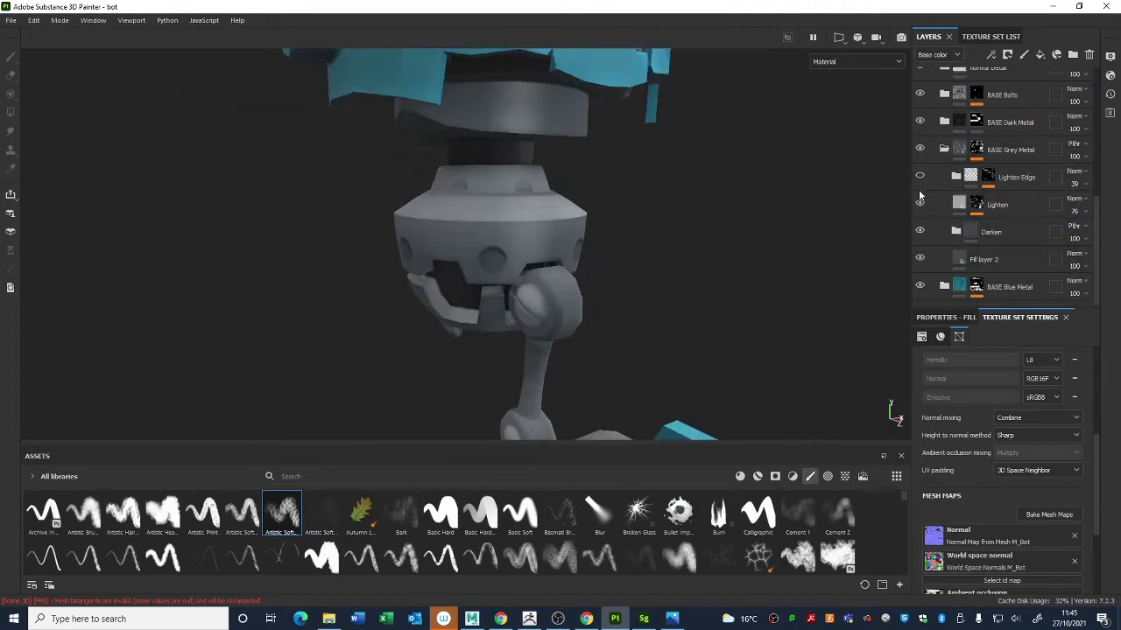
{"action": "left_click", "coordinate": [920, 204]}
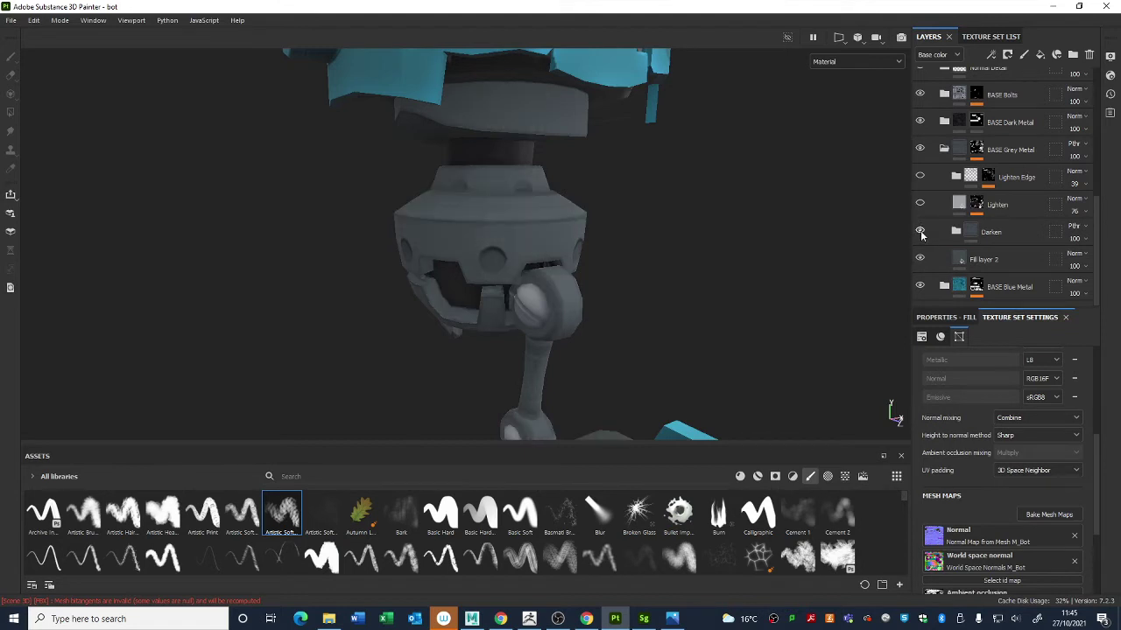
{"action": "left_click", "coordinate": [920, 232]}
{"action": "left_click", "coordinate": [920, 232]}
{"action": "left_click", "coordinate": [919, 204]}
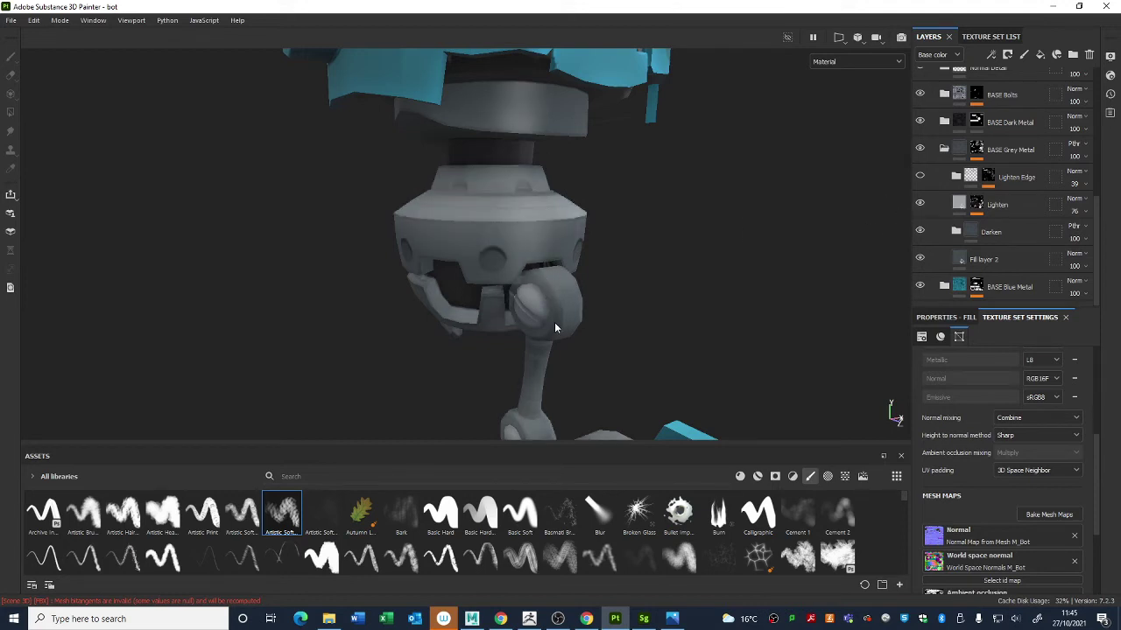
{"action": "left_click", "coordinate": [919, 176]}
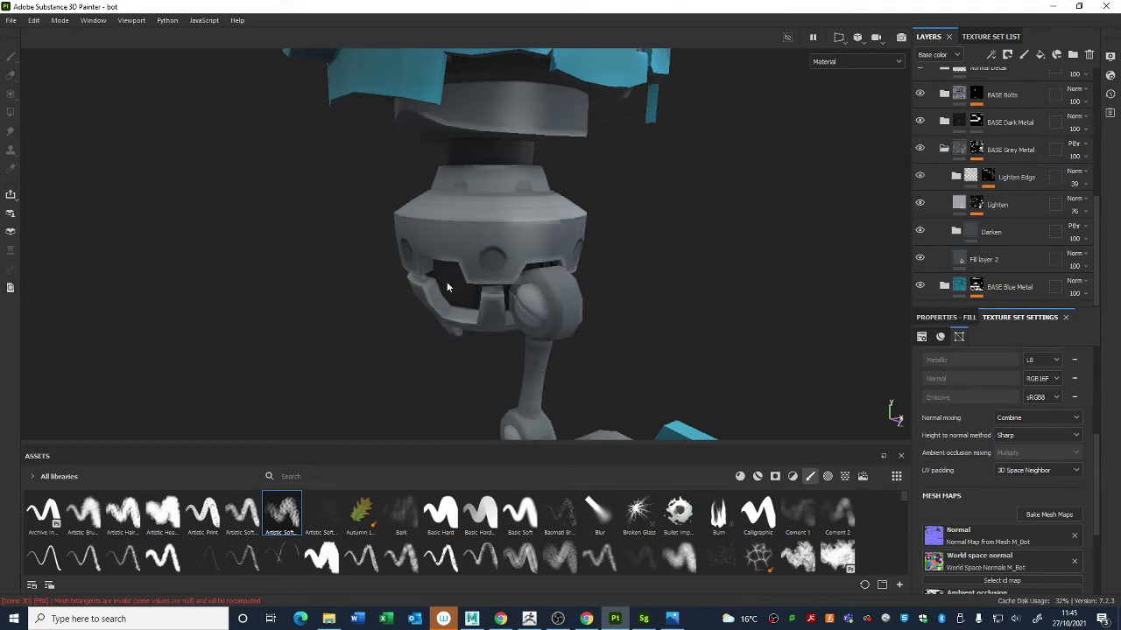
{"action": "scroll", "coordinate": [942, 192], "scroll_direction": "up", "scroll_amount": 3}
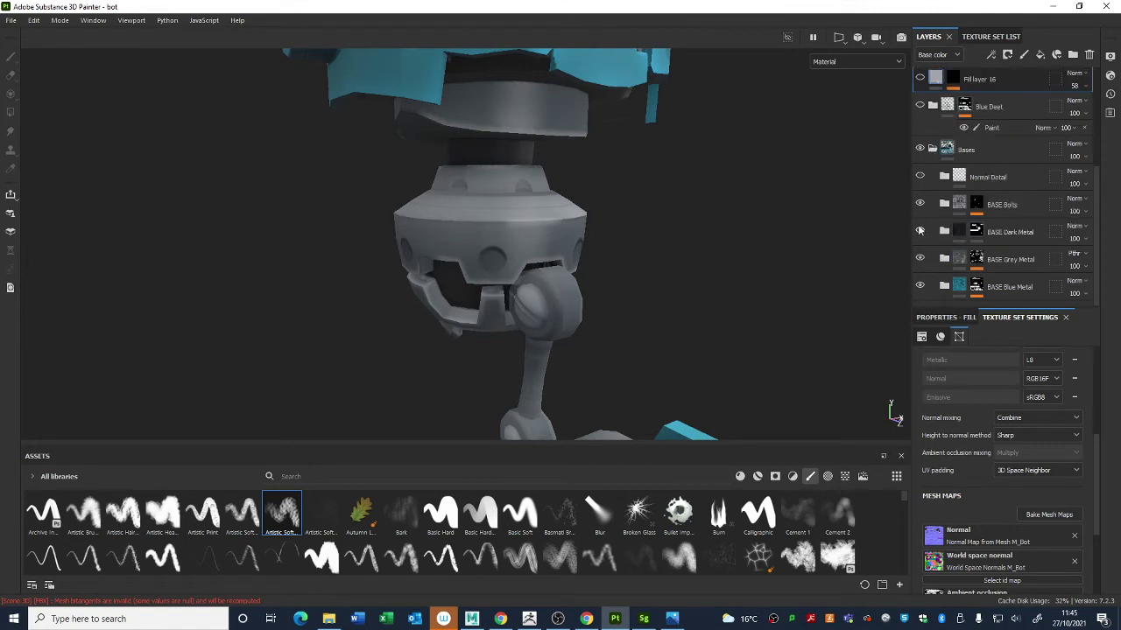
Step: Show the Normal Detail folder and inspect the panel lines and slots on the robot's head
{"action": "left_click_drag", "start_coordinate": [722, 312], "coordinate": [894, 221], "text": "alt"}
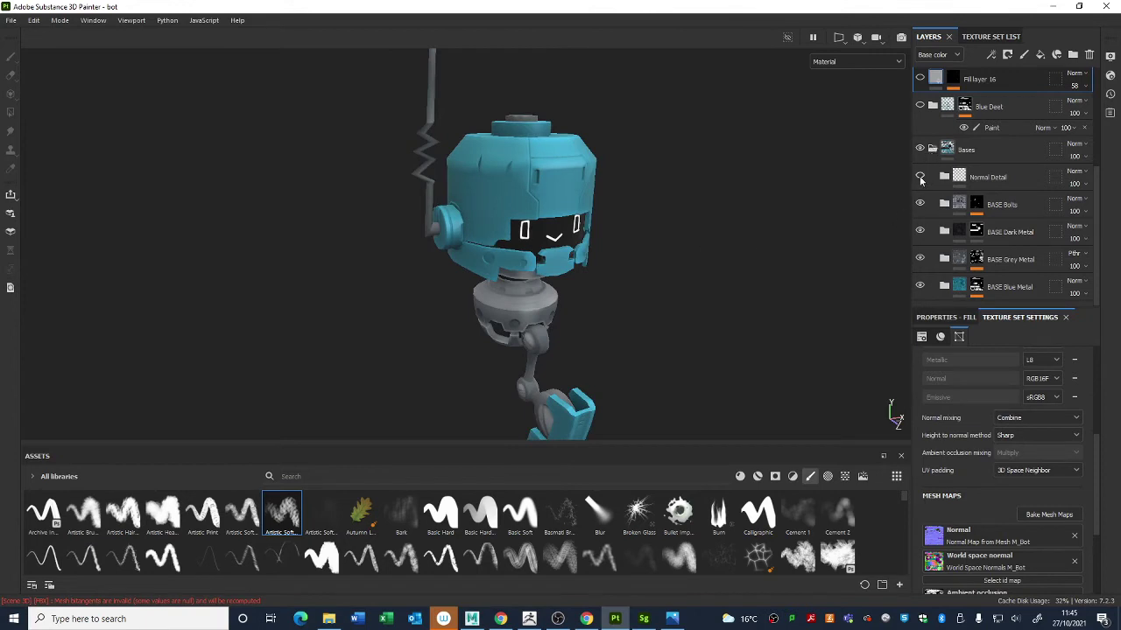
{"action": "right_click_drag", "start_coordinate": [554, 139], "coordinate": [610, 330], "text": "alt"}
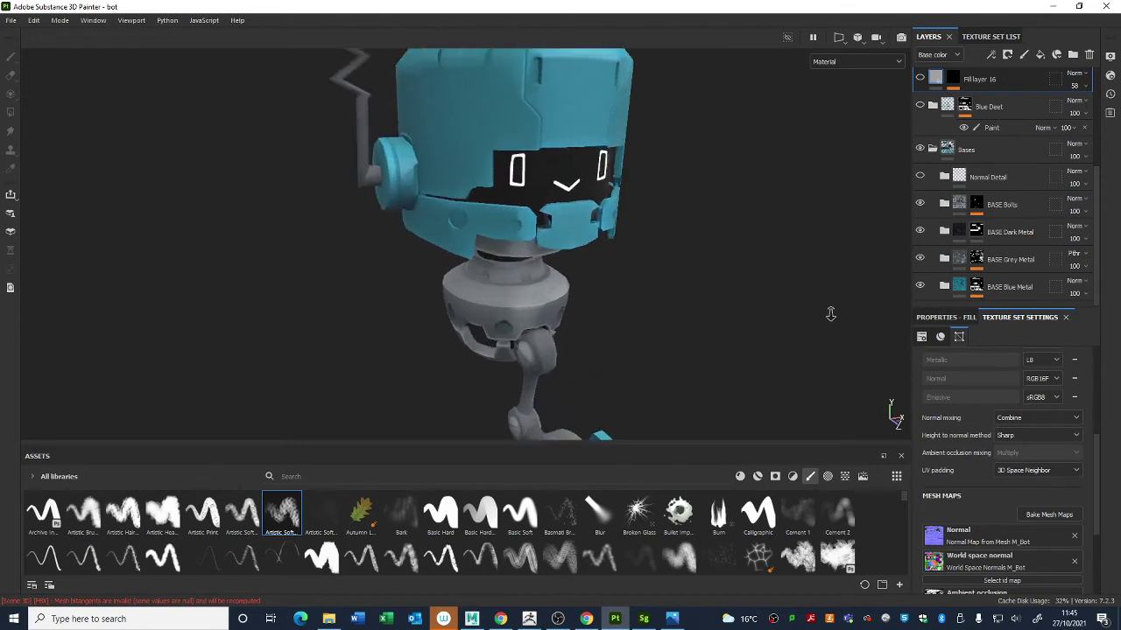
{"action": "left_click_drag", "start_coordinate": [624, 129], "coordinate": [845, 213], "text": "alt"}
{"action": "left_click", "coordinate": [920, 176]}
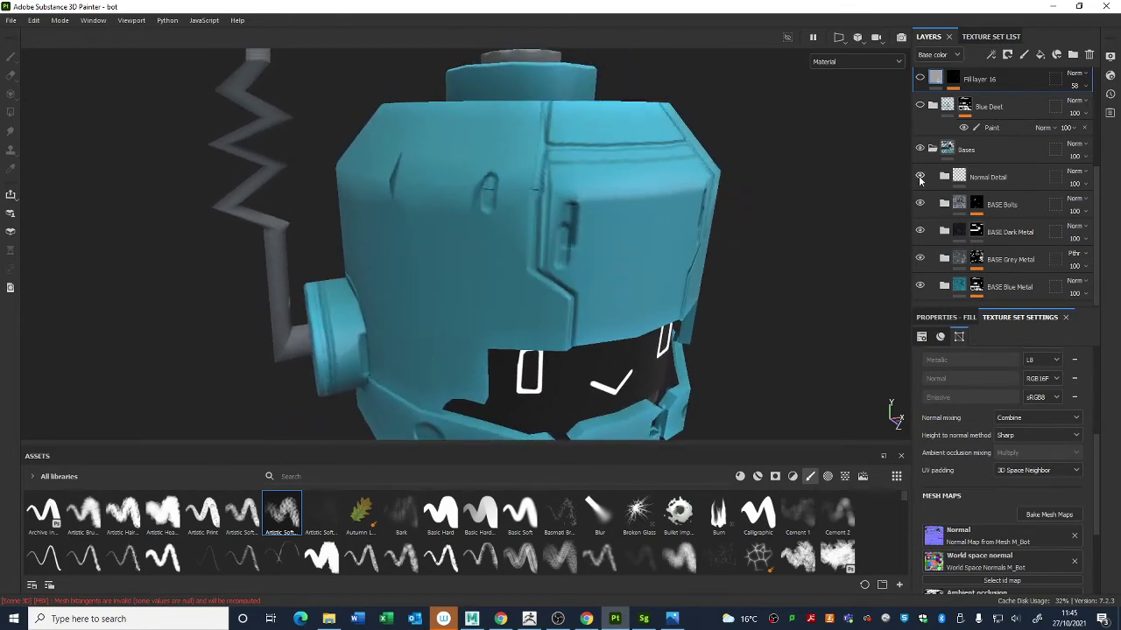
{"action": "left_click_drag", "start_coordinate": [612, 228], "coordinate": [666, 241], "text": "alt"}
Step: Compare the head with the whole Bases folder hidden and shown, leaving the folder visible
{"action": "left_click", "coordinate": [920, 150]}
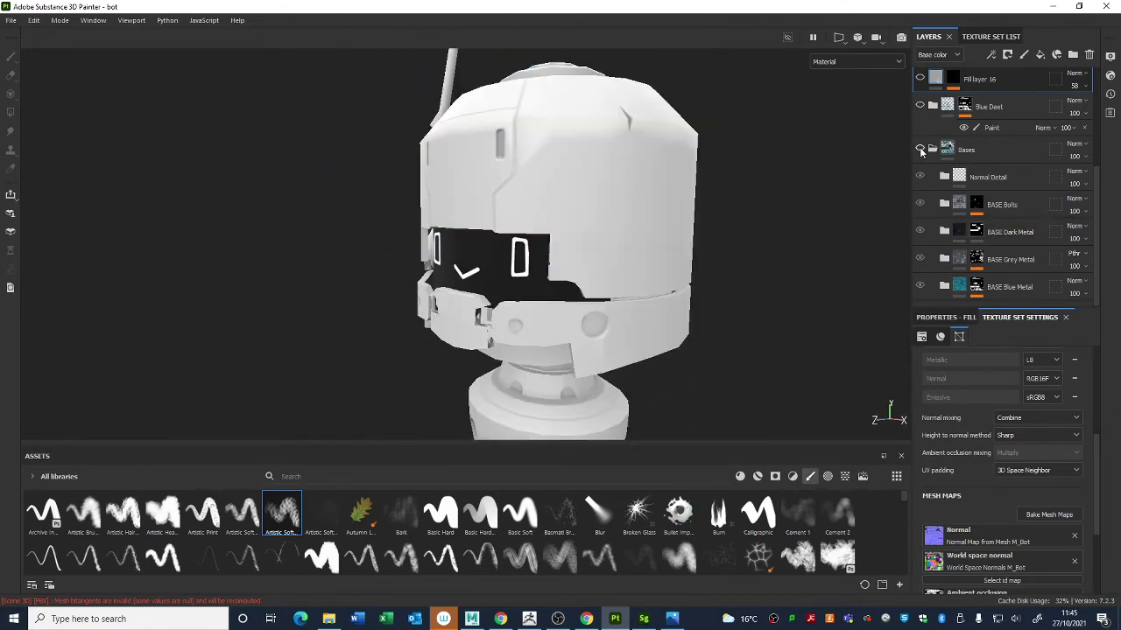
{"action": "left_click", "coordinate": [919, 150]}
{"action": "scroll", "coordinate": [930, 155], "scroll_direction": "up", "scroll_amount": 3}
{"action": "left_click_drag", "start_coordinate": [701, 245], "coordinate": [490, 254], "text": "alt"}
{"action": "scroll", "coordinate": [976, 198], "scroll_direction": "up", "scroll_amount": 1}
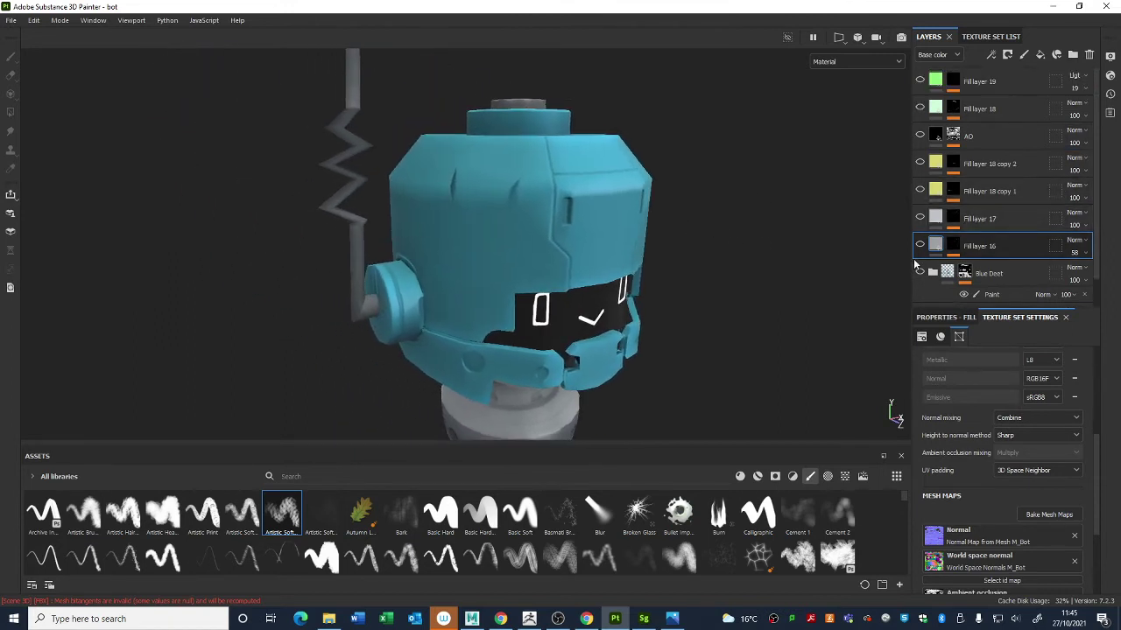
Step: Compare the head with and without the Blue Deet folder, leave it visible and expand it
{"action": "left_click", "coordinate": [920, 273]}
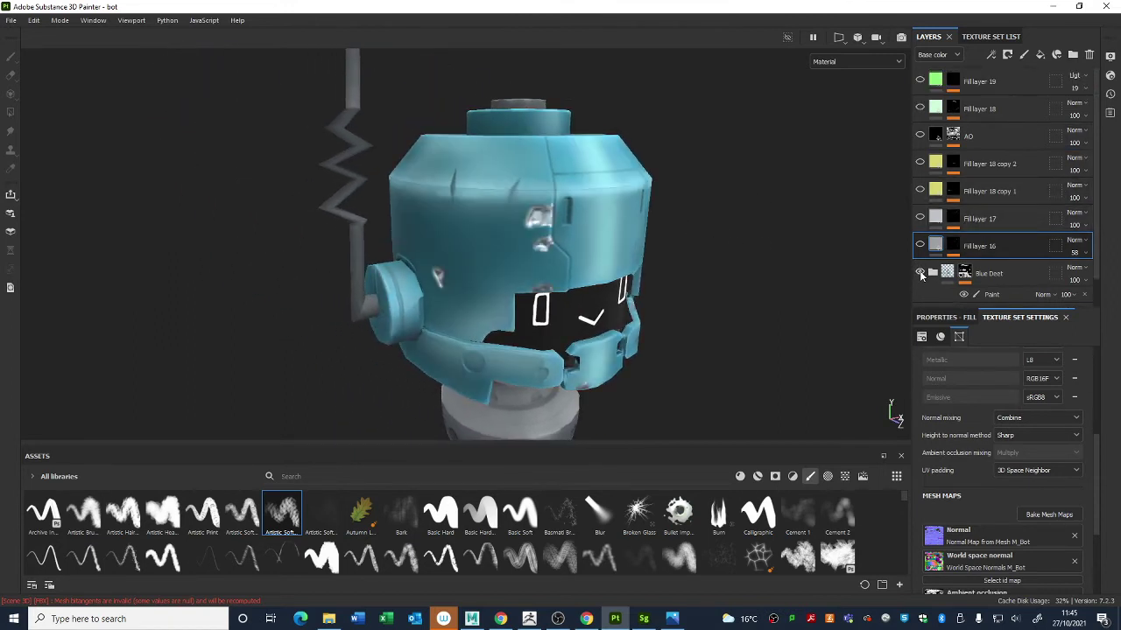
{"action": "left_click", "coordinate": [920, 273]}
{"action": "left_click", "coordinate": [920, 273]}
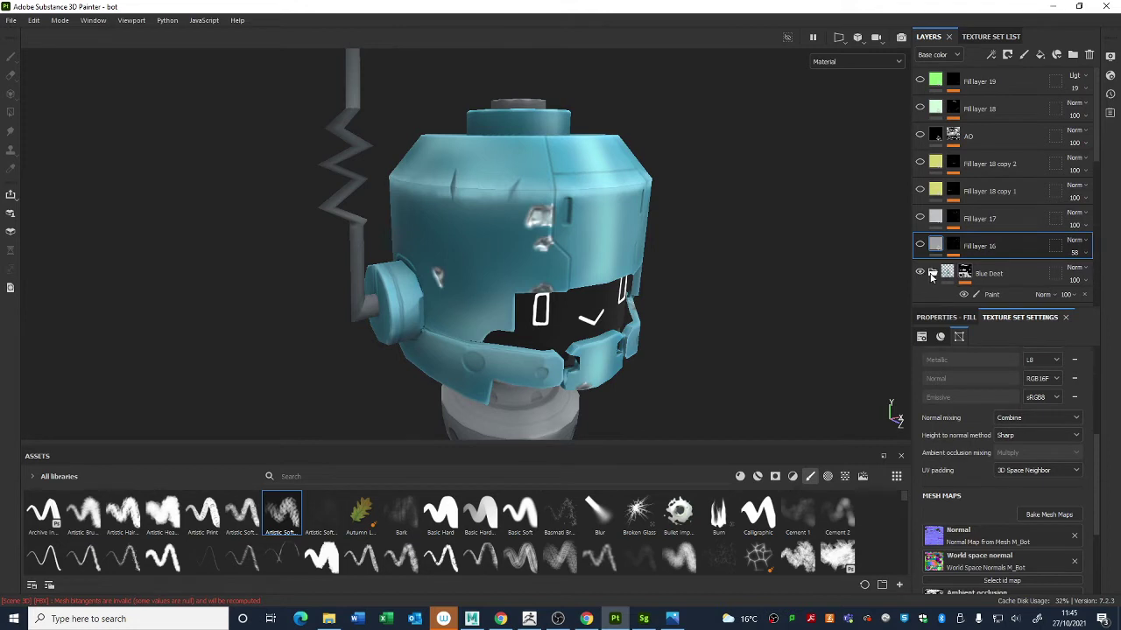
{"action": "scroll", "coordinate": [935, 254], "scroll_direction": "down", "scroll_amount": 2}
{"action": "scroll", "coordinate": [935, 254], "scroll_direction": "down", "scroll_amount": 1}
Step: Toggle Fill layer 13, Fill layer 15 and Fill layer 11 off and on individually to compare their effect on the head
{"action": "left_click", "coordinate": [919, 178]}
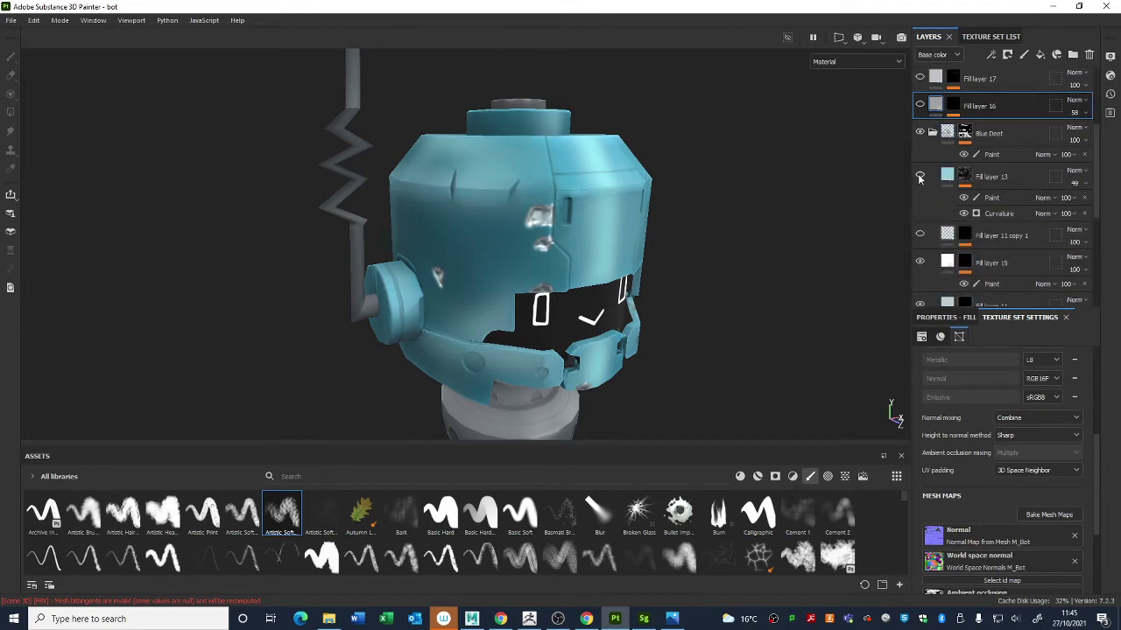
{"action": "left_click", "coordinate": [919, 178]}
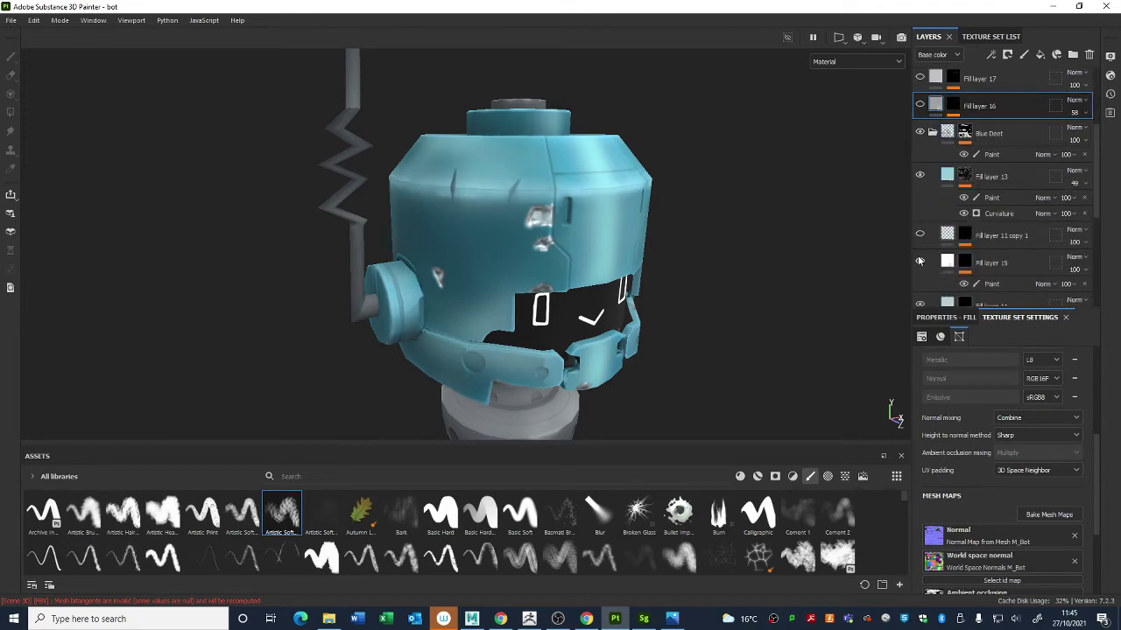
{"action": "left_click", "coordinate": [919, 261]}
{"action": "left_click", "coordinate": [919, 261]}
{"action": "scroll", "coordinate": [918, 254], "scroll_direction": "down", "scroll_amount": 2}
{"action": "left_click", "coordinate": [920, 237]}
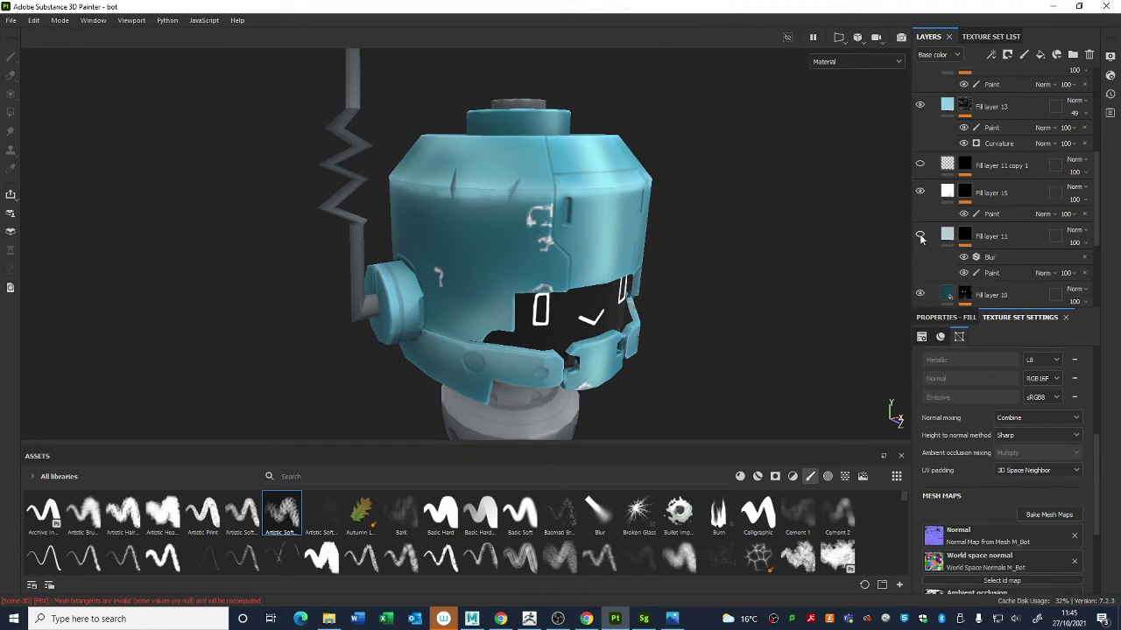
{"action": "left_click", "coordinate": [920, 236]}
{"action": "scroll", "coordinate": [921, 250], "scroll_direction": "down", "scroll_amount": 2}
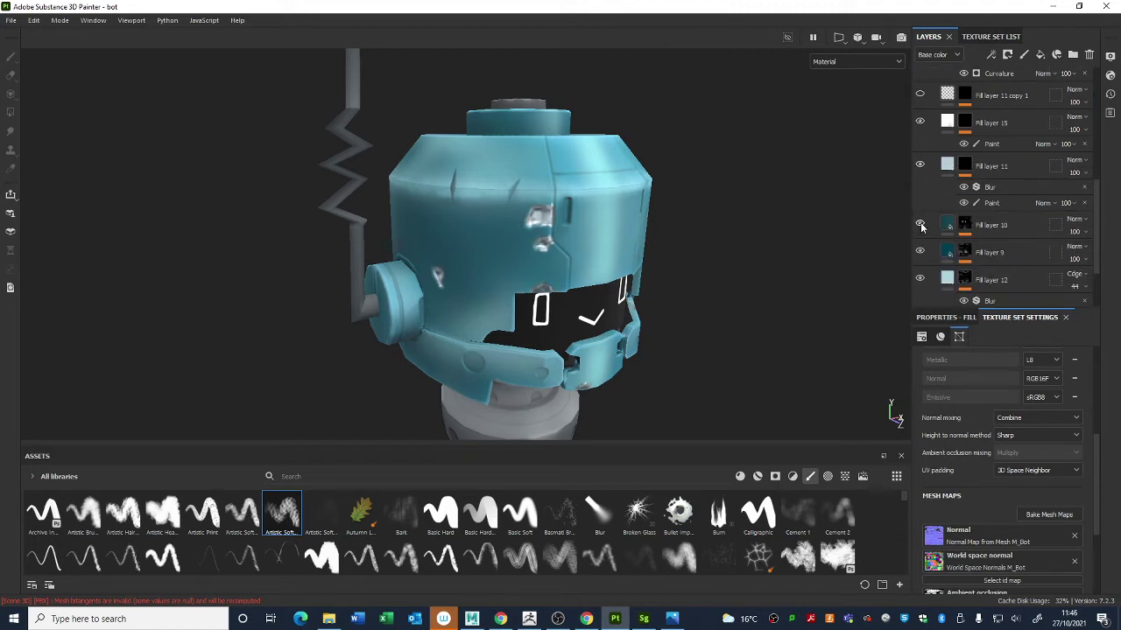
Step: Select Fill layer 11, view the head's chipped paint up close and bring up the layer's fill properties
{"action": "scroll", "coordinate": [927, 177], "scroll_direction": "up", "scroll_amount": 2}
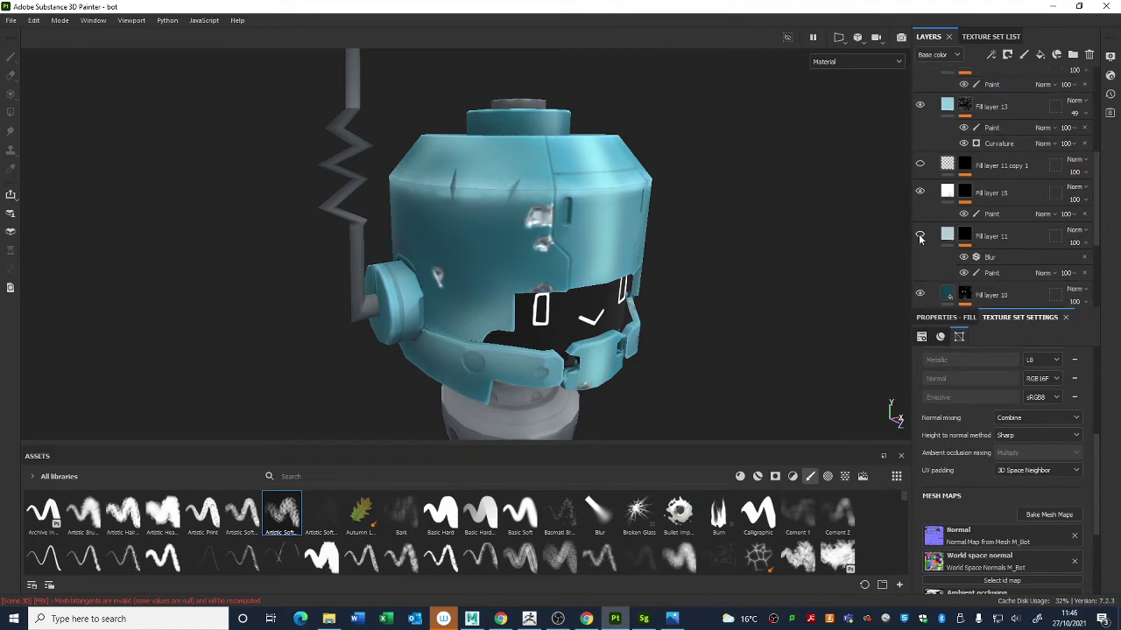
{"action": "left_click", "coordinate": [946, 237]}
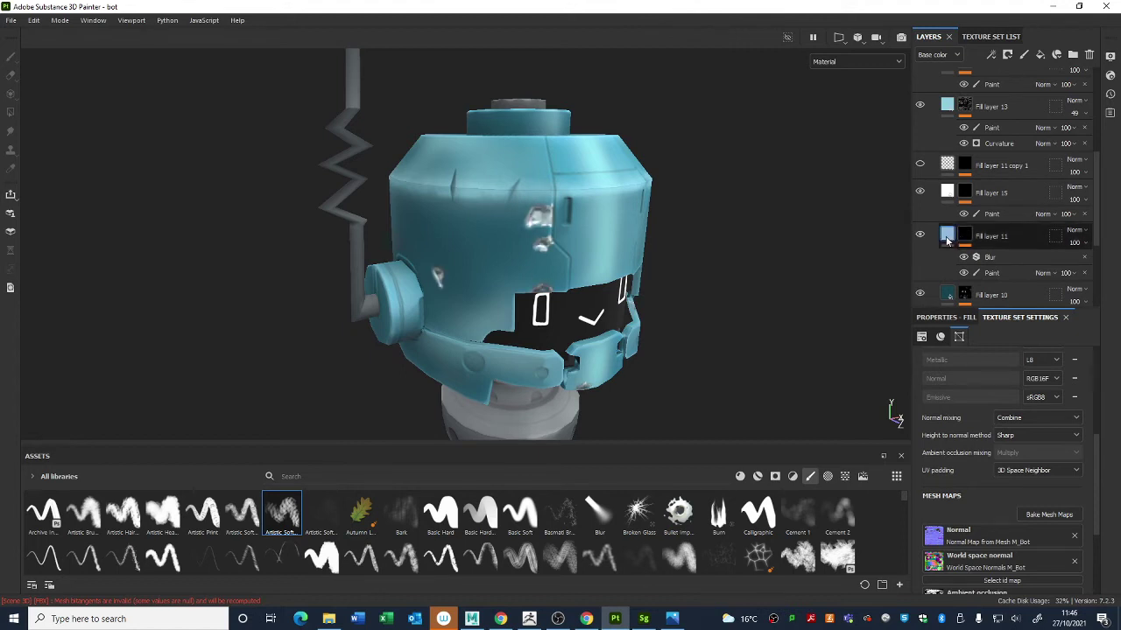
{"action": "left_click", "coordinate": [946, 237]}
{"action": "scroll", "coordinate": [721, 272], "scroll_direction": "up", "scroll_amount": 6}
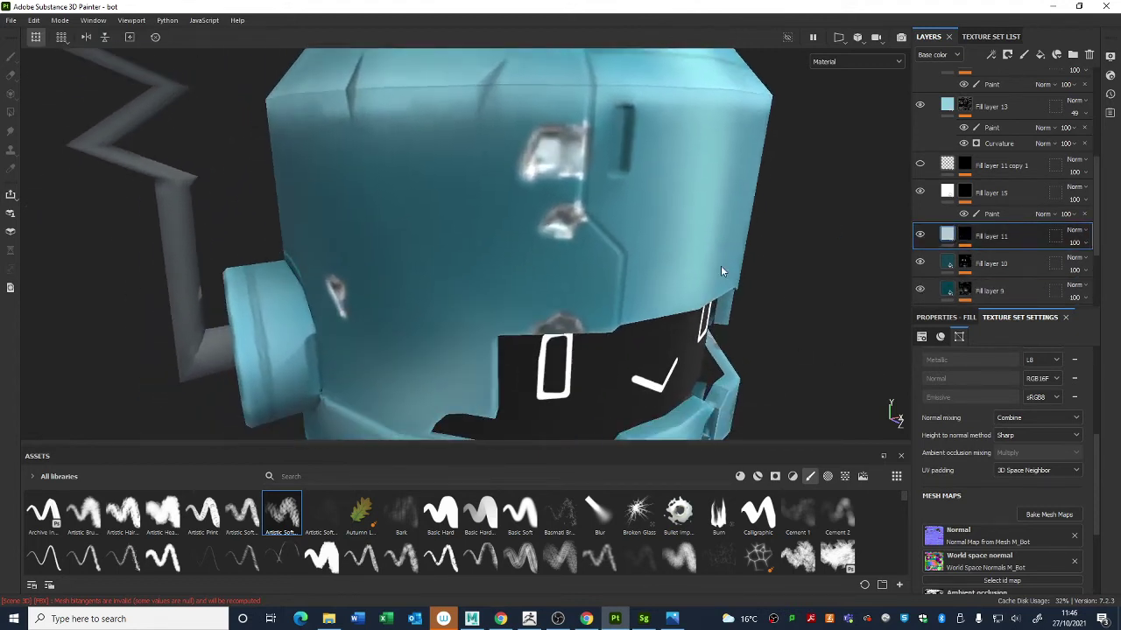
{"action": "left_click", "coordinate": [946, 317]}
{"action": "scroll", "coordinate": [997, 425], "scroll_direction": "down", "scroll_amount": 1}
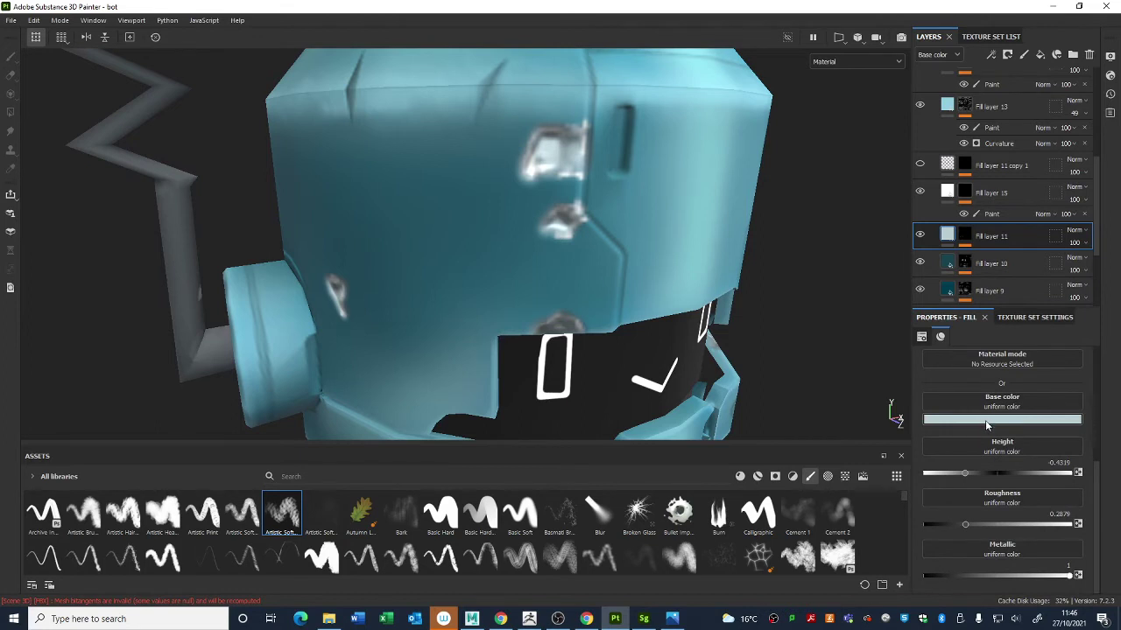
Step: Examine Fill layer 11's base colour, height, roughness and metallic settings against the chipped paint on the head
{"action": "left_click", "coordinate": [985, 421]}
{"action": "left_click_drag", "start_coordinate": [1014, 483], "coordinate": [966, 459]}
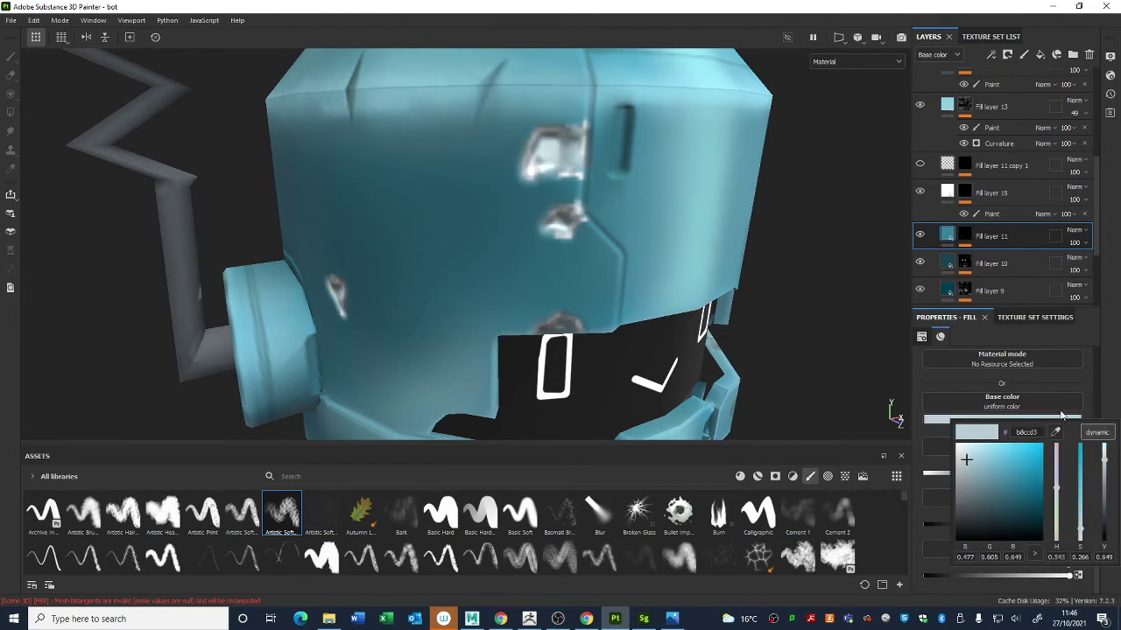
{"action": "scroll", "coordinate": [1099, 393], "scroll_direction": "up", "scroll_amount": 2}
{"action": "scroll", "coordinate": [1095, 394], "scroll_direction": "down", "scroll_amount": 3}
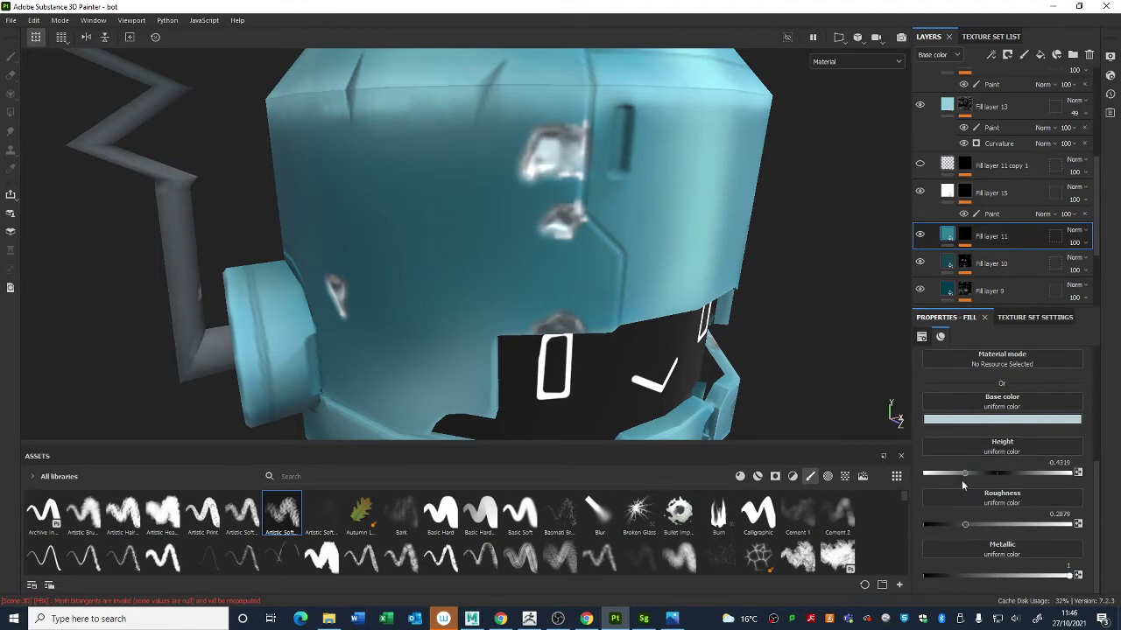
{"action": "left_click_drag", "start_coordinate": [770, 262], "coordinate": [726, 254], "text": "alt"}
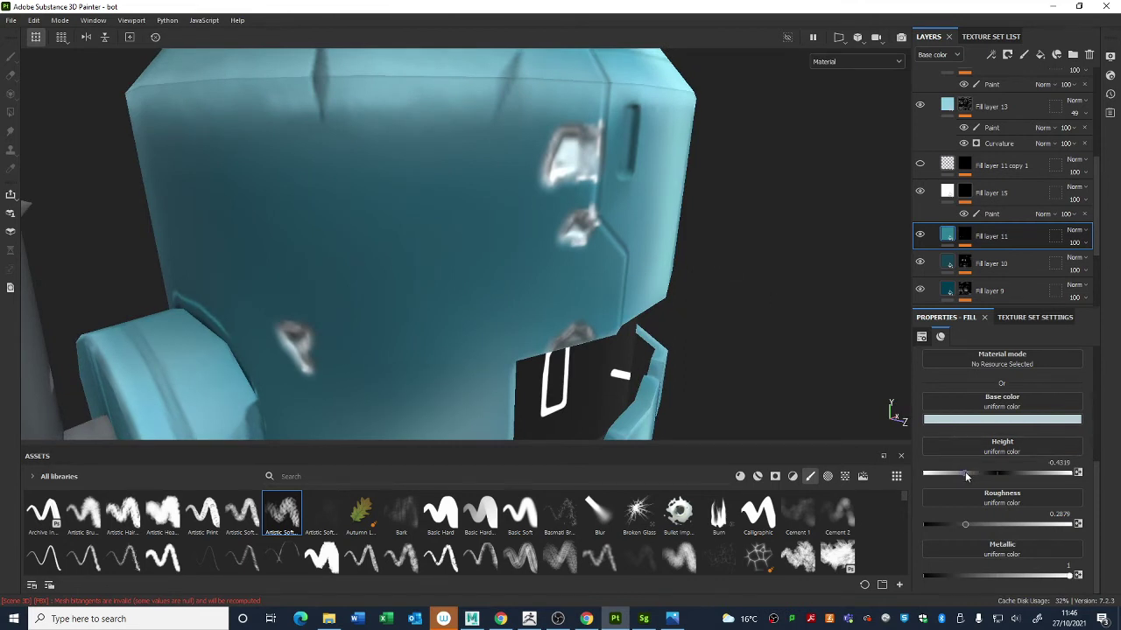
{"action": "mouse_move", "coordinate": [966, 475]}
{"action": "left_mouse_down"}
{"action": "mouse_move", "coordinate": [1065, 483]}
{"action": "mouse_move", "coordinate": [1001, 495]}
{"action": "mouse_move", "coordinate": [965, 477]}
{"action": "left_mouse_up"}
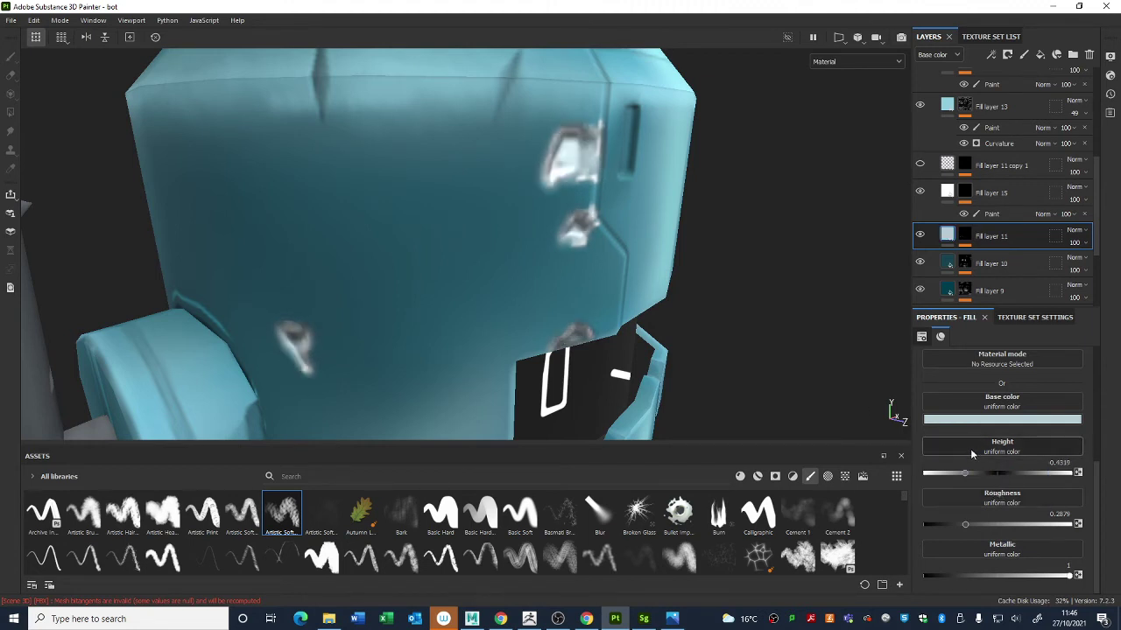
Step: Paint a test chip on the side of the head in Fill layer 11's mask at brush size 0.55, and try a height of 0.4488
{"action": "left_click", "coordinate": [960, 236]}
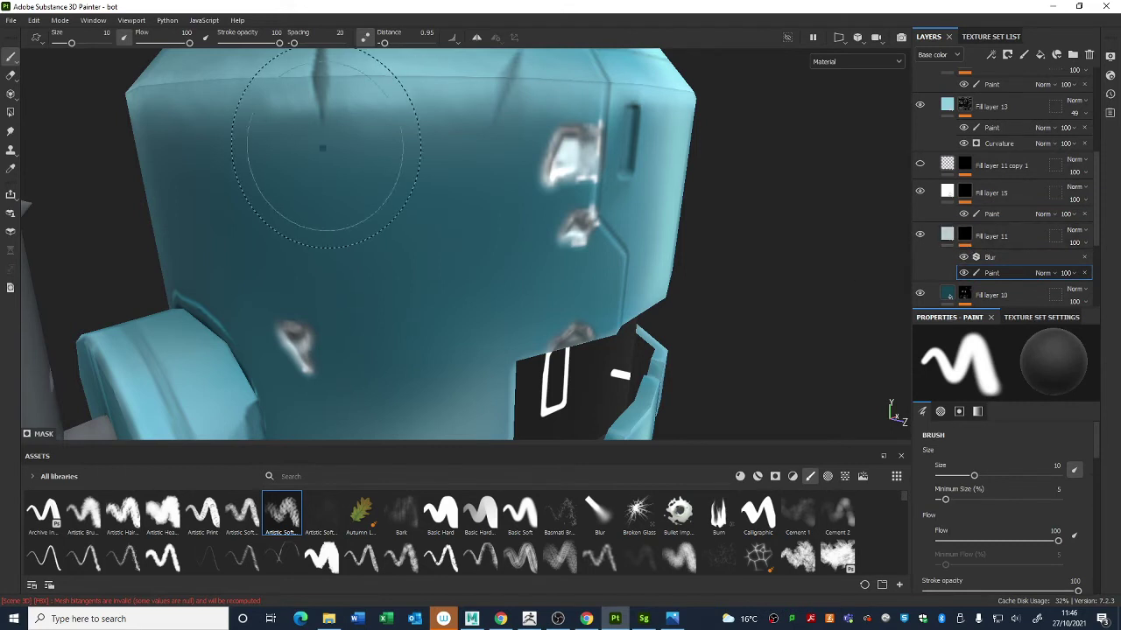
{"action": "right_click", "coordinate": [376, 223]}
{"action": "left_click_drag", "start_coordinate": [504, 295], "coordinate": [470, 295]}
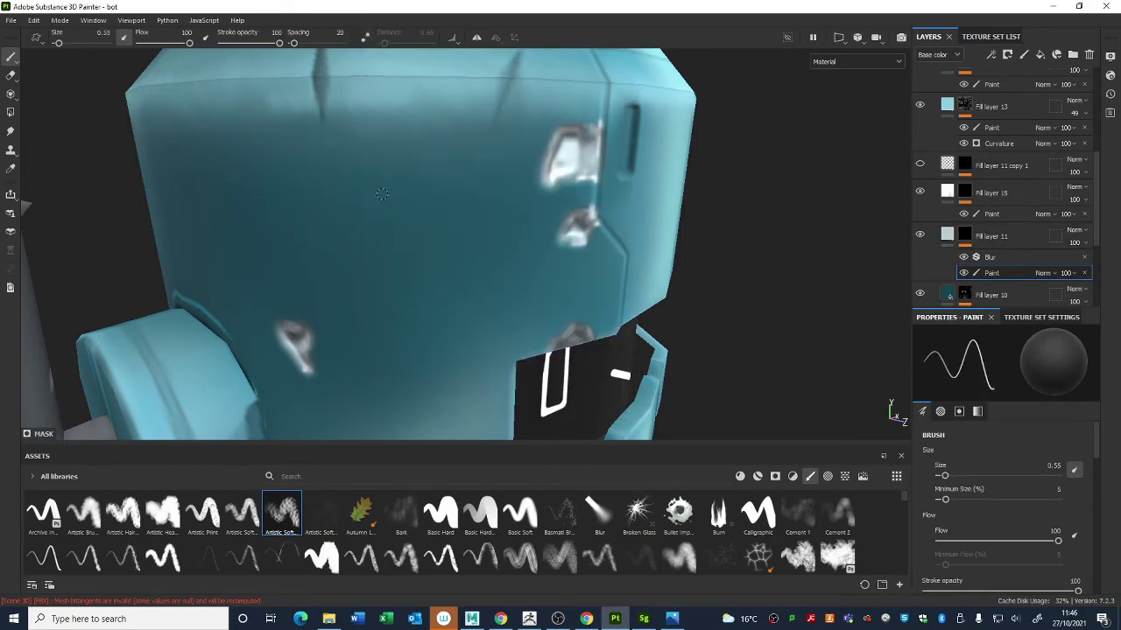
{"action": "mouse_move", "coordinate": [421, 182]}
{"action": "left_mouse_down"}
{"action": "mouse_move", "coordinate": [427, 205]}
{"action": "mouse_move", "coordinate": [409, 220]}
{"action": "mouse_move", "coordinate": [390, 210]}
{"action": "left_mouse_up"}
{"action": "left_click", "coordinate": [991, 236]}
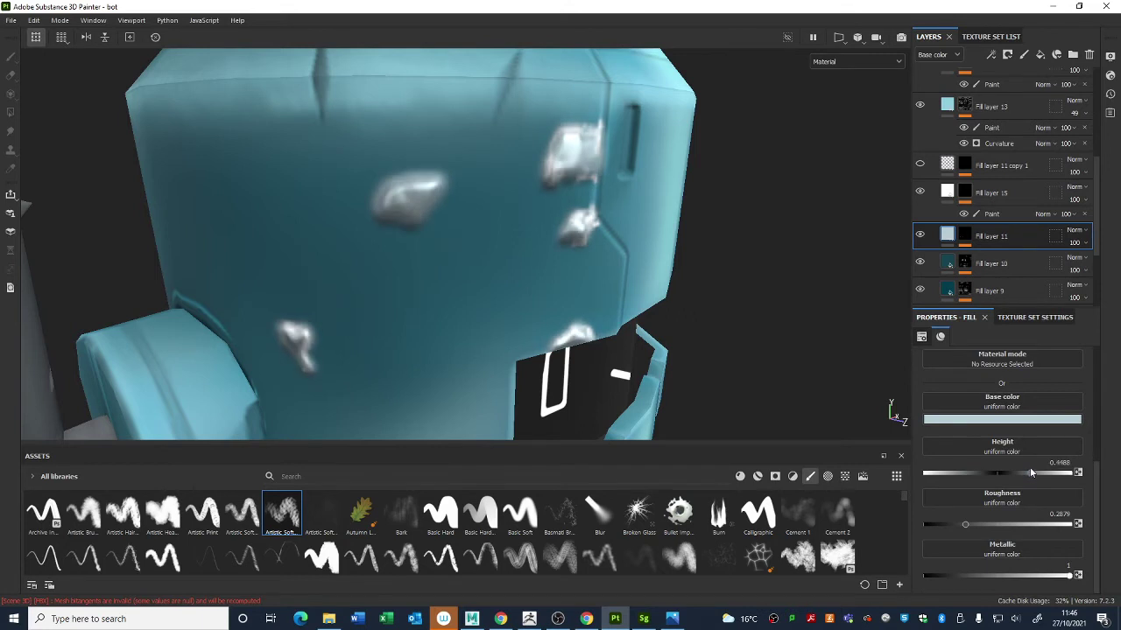
{"action": "left_click", "coordinate": [968, 236]}
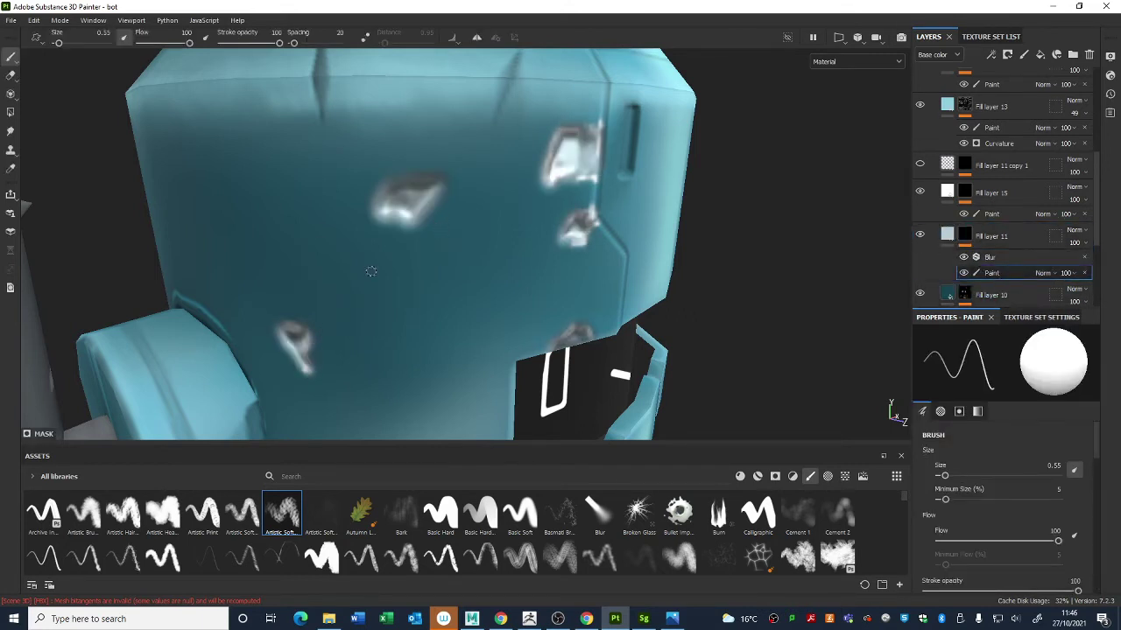
Step: Paint more test chips on the head's side and upper edge in Fill layer 11's mask, and undo all the test strokes
{"action": "left_click", "coordinate": [324, 197]}
{"action": "left_click", "coordinate": [389, 109]}
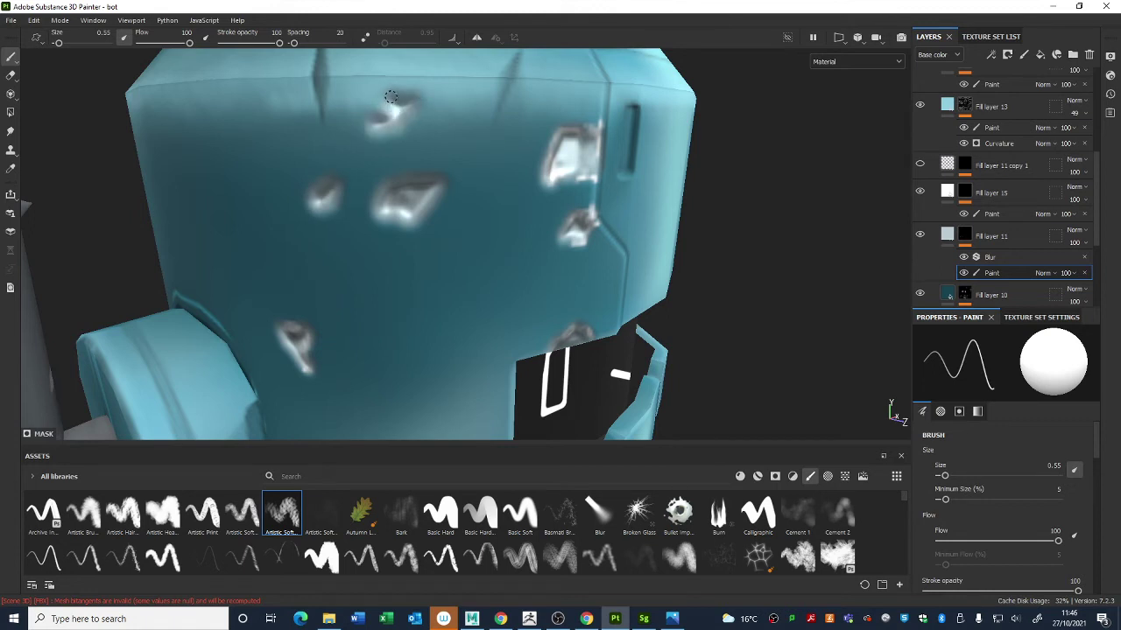
{"action": "mouse_move", "coordinate": [392, 96]}
{"action": "left_mouse_down"}
{"action": "mouse_move", "coordinate": [405, 86]}
{"action": "mouse_move", "coordinate": [447, 97]}
{"action": "left_mouse_up"}
{"action": "key", "text": "ctrl+z"}
{"action": "key", "text": "ctrl+z"}
{"action": "key", "text": "ctrl+z"}
{"action": "key", "text": "ctrl+z"}
Step: Try a chip stroke along the vertical slot on the front of the head and undo it
{"action": "left_click_drag", "start_coordinate": [464, 241], "coordinate": [626, 187], "text": "alt"}
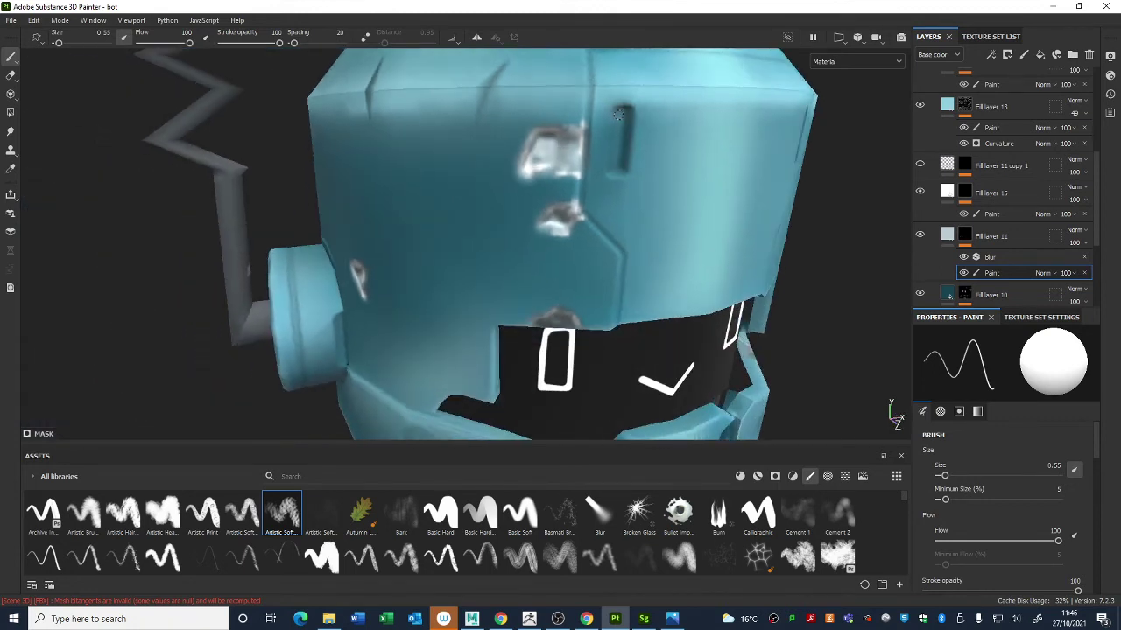
{"action": "left_click_drag", "start_coordinate": [619, 115], "coordinate": [613, 173]}
{"action": "key", "text": "ctrl+z"}
{"action": "left_click_drag", "start_coordinate": [489, 229], "coordinate": [517, 226], "text": "alt"}
Step: Toggle Fill layer 15 and Fill layer 11 off and on to compare the chips with and without their highlights
{"action": "left_click", "coordinate": [920, 192]}
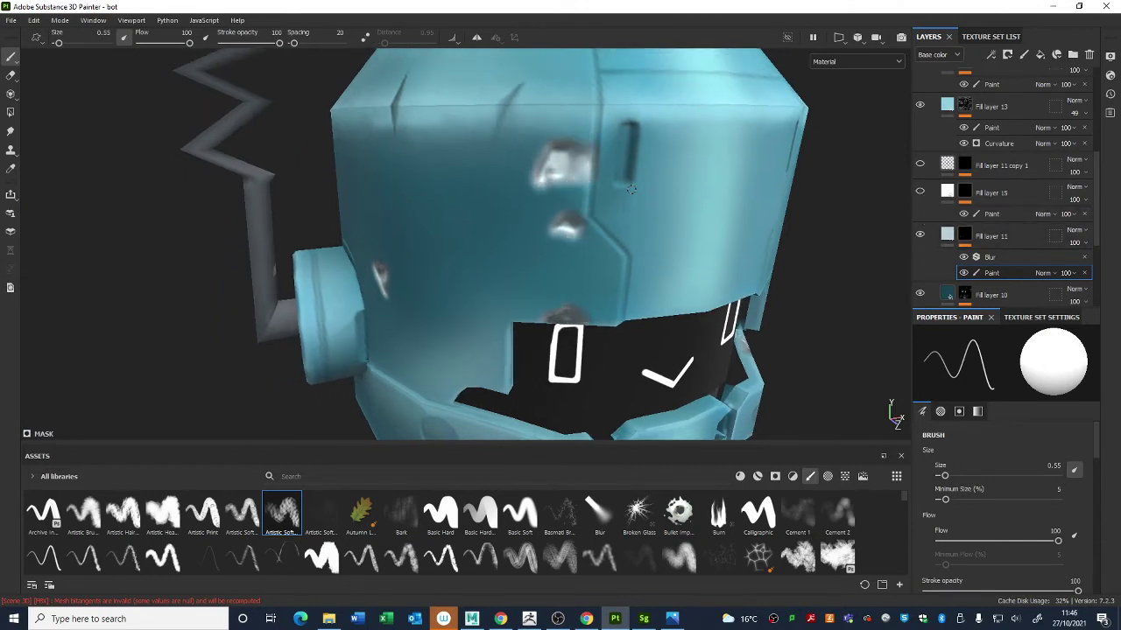
{"action": "left_click", "coordinate": [920, 236]}
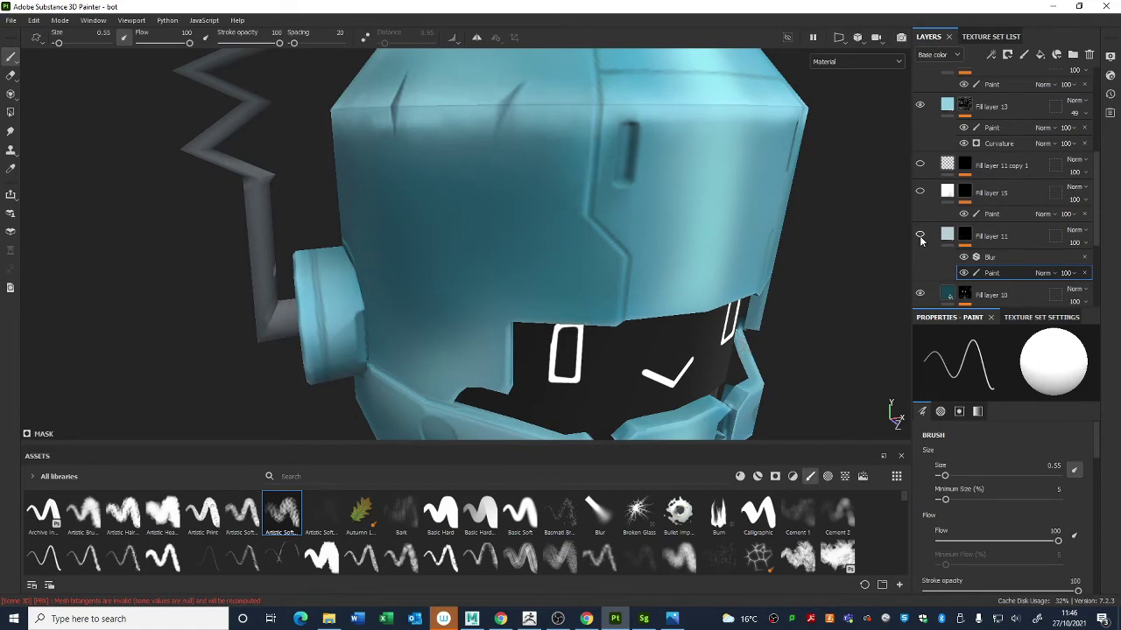
{"action": "left_click", "coordinate": [920, 236]}
{"action": "left_click", "coordinate": [920, 192]}
Step: Make Fill layer 16 and Fill layer 17 above the Blue Deet folder visible, checking the head and leg
{"action": "left_click_drag", "start_coordinate": [557, 229], "coordinate": [496, 248], "text": "alt"}
{"action": "scroll", "coordinate": [599, 268], "scroll_direction": "down", "scroll_amount": 8}
{"action": "right_click_drag", "start_coordinate": [523, 261], "coordinate": [538, 265], "text": "shift"}
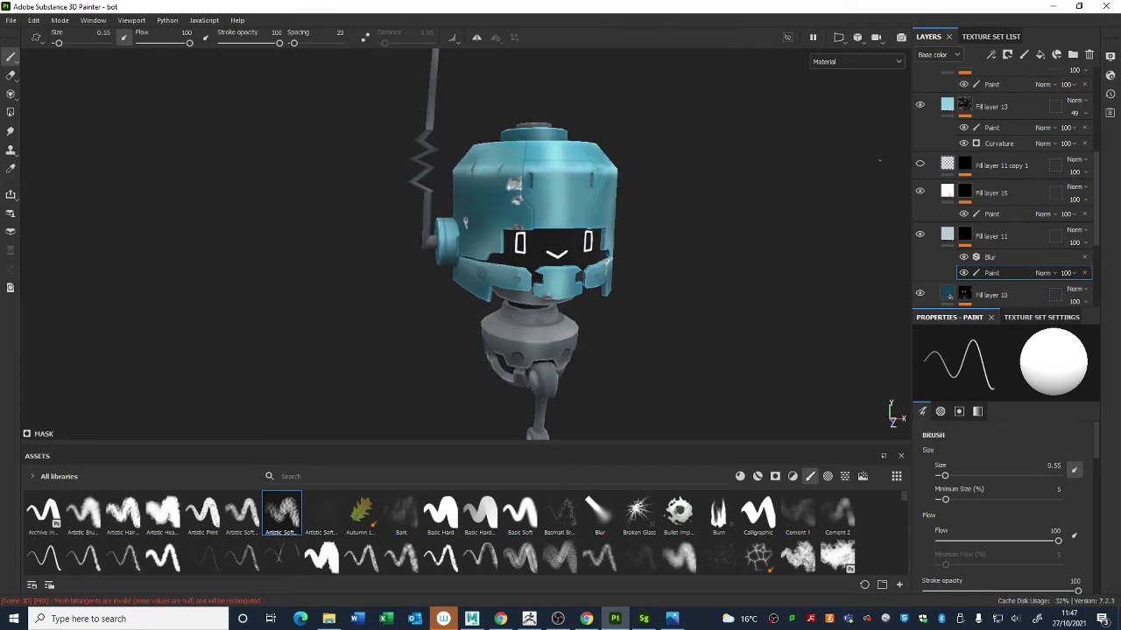
{"action": "scroll", "coordinate": [538, 265], "scroll_direction": "up", "scroll_amount": 3}
{"action": "scroll", "coordinate": [933, 275], "scroll_direction": "up", "scroll_amount": 5}
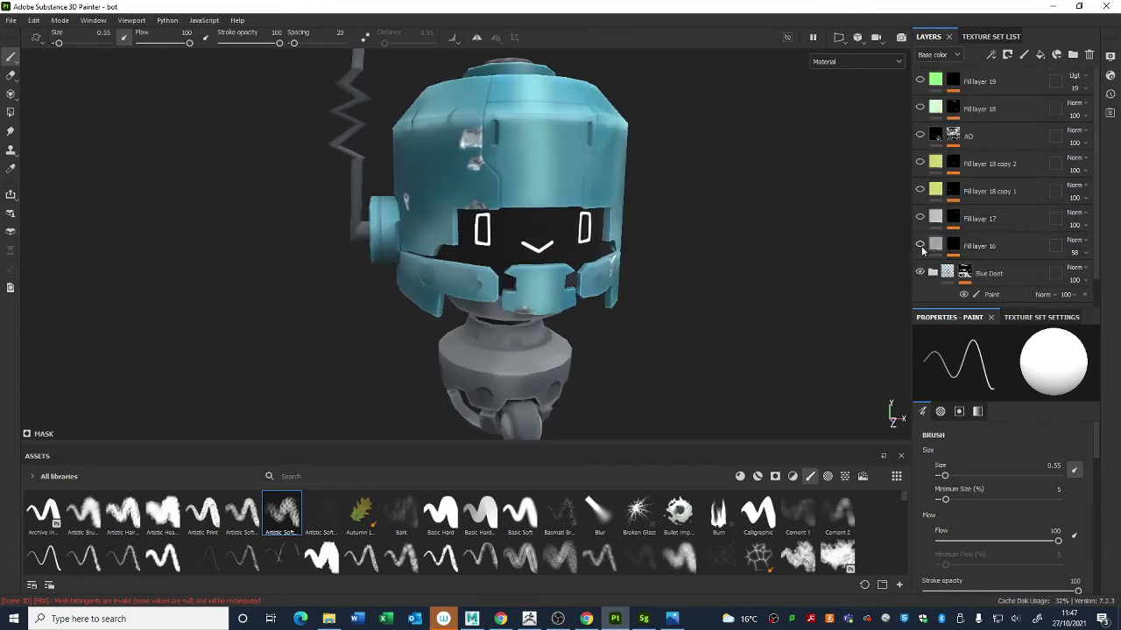
{"action": "middle_click_drag", "start_coordinate": [755, 382], "coordinate": [741, 152]}
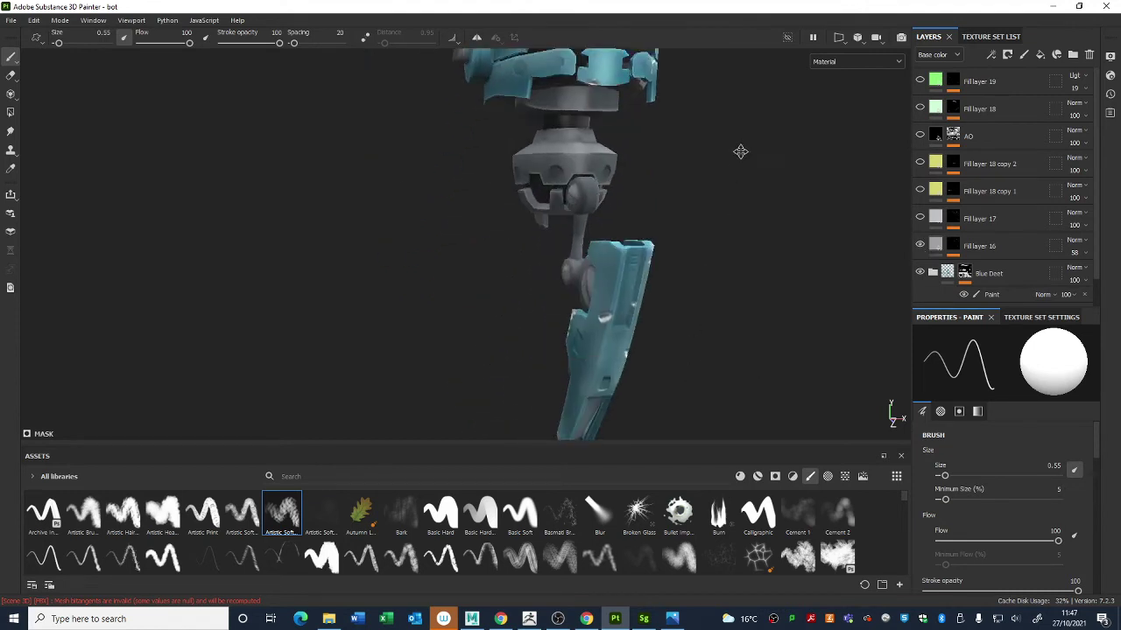
{"action": "left_click_drag", "start_coordinate": [741, 151], "coordinate": [673, 207], "text": "alt"}
{"action": "middle_click_drag", "start_coordinate": [732, 149], "coordinate": [702, 234], "text": "alt"}
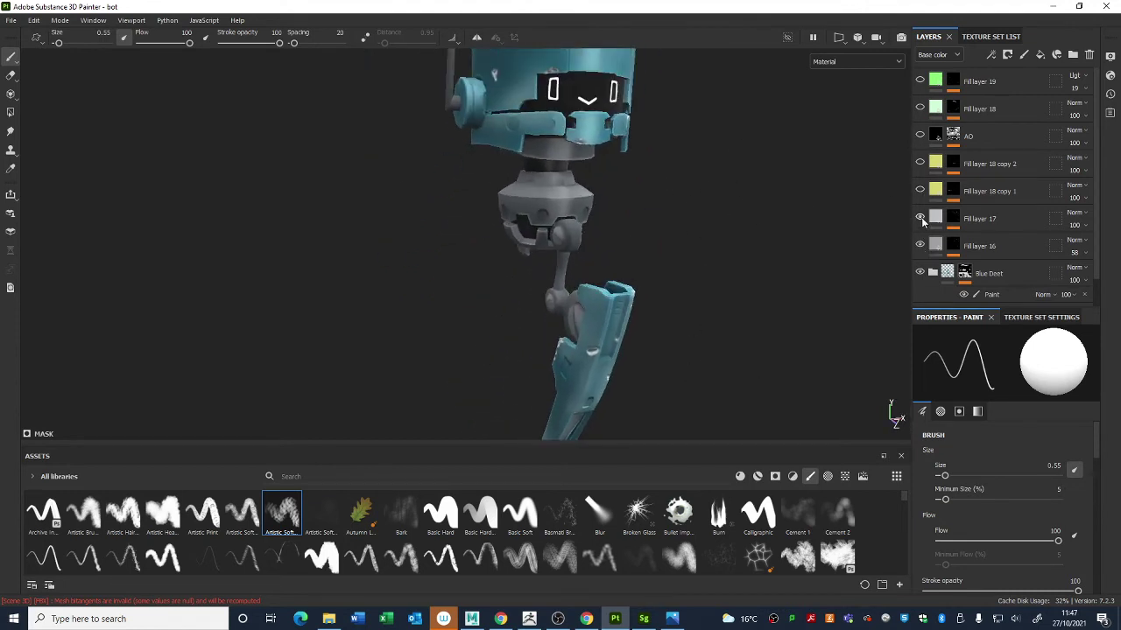
Step: Make Fill layer 18 copy 1 and Fill layer 18 copy 2 visible to show the yellow head markings
{"action": "left_click_drag", "start_coordinate": [765, 215], "coordinate": [900, 199], "text": "alt"}
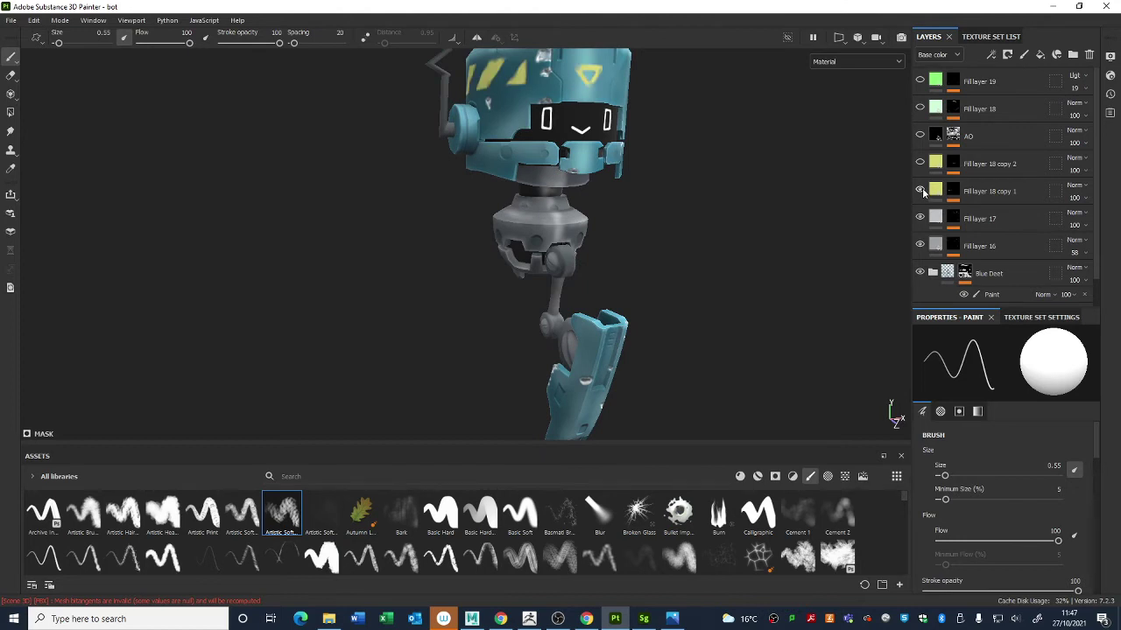
{"action": "left_click_drag", "start_coordinate": [701, 289], "coordinate": [620, 201], "text": "alt"}
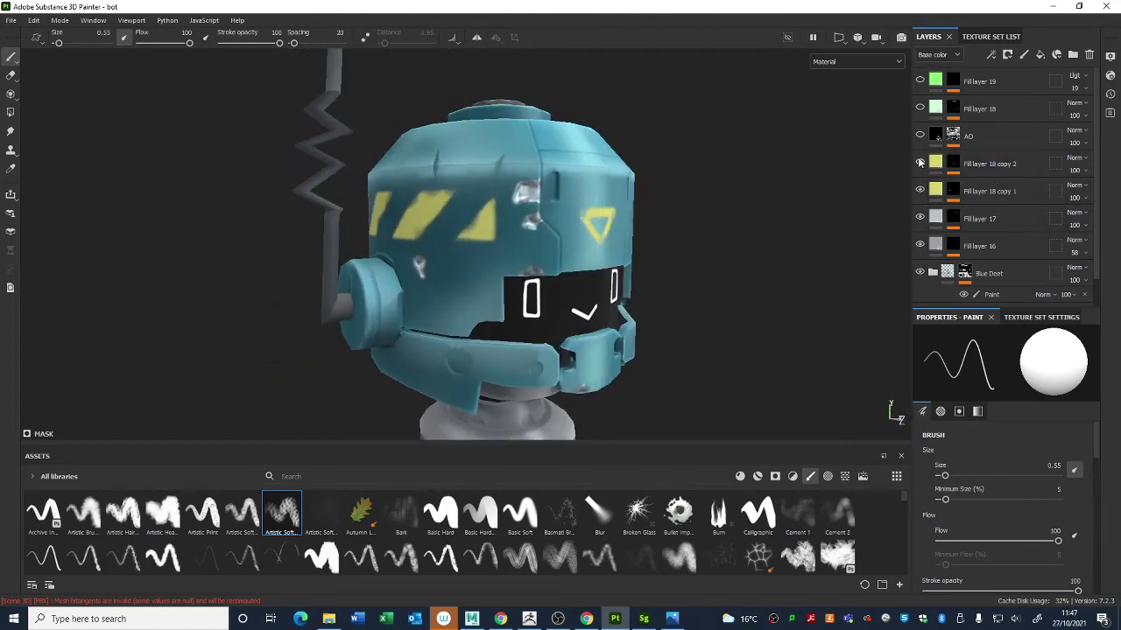
{"action": "left_click_drag", "start_coordinate": [891, 195], "coordinate": [849, 219], "text": "alt"}
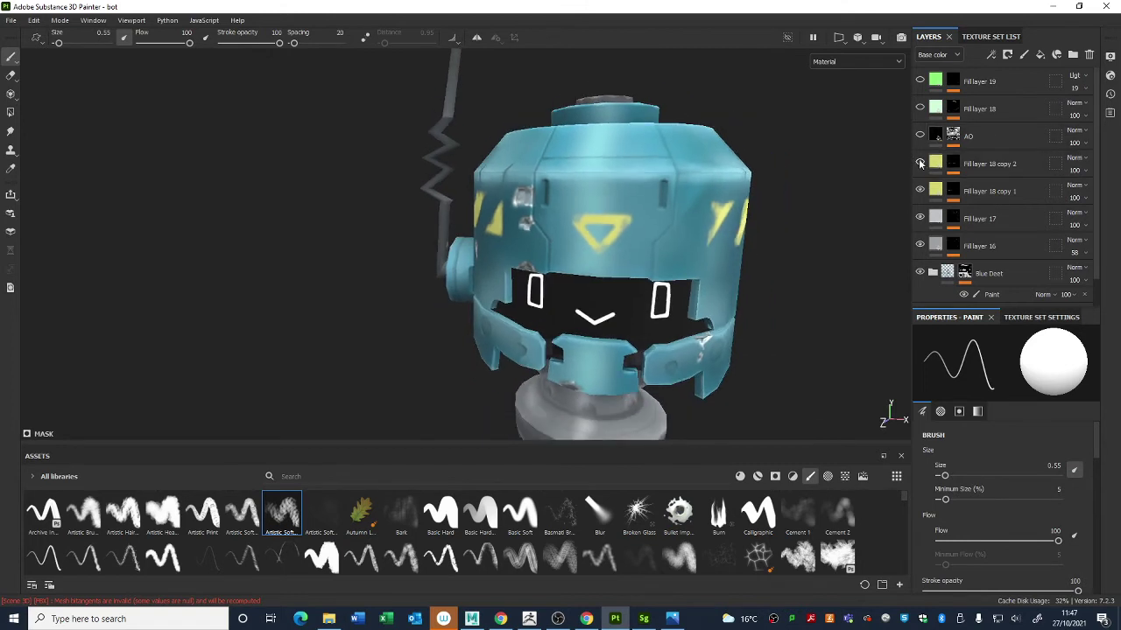
{"action": "scroll", "coordinate": [867, 234], "scroll_direction": "down", "scroll_amount": 3}
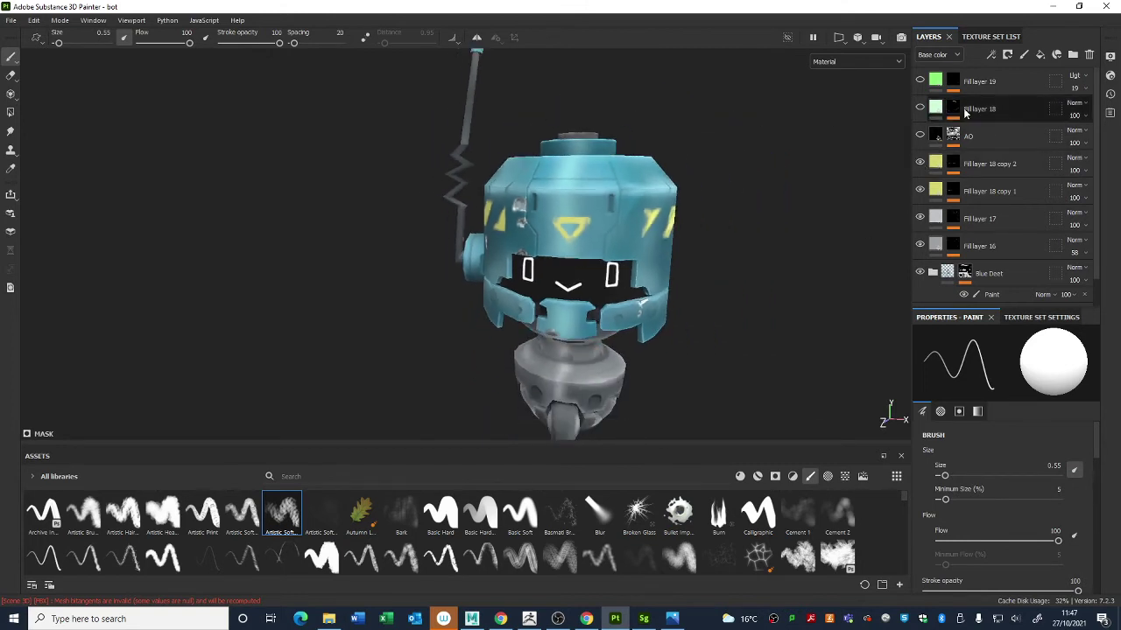
Step: Make the AO layer visible and bring up the baked mesh maps in the texture set settings
{"action": "left_click", "coordinate": [920, 137]}
{"action": "scroll", "coordinate": [727, 313], "scroll_direction": "up", "scroll_amount": 3}
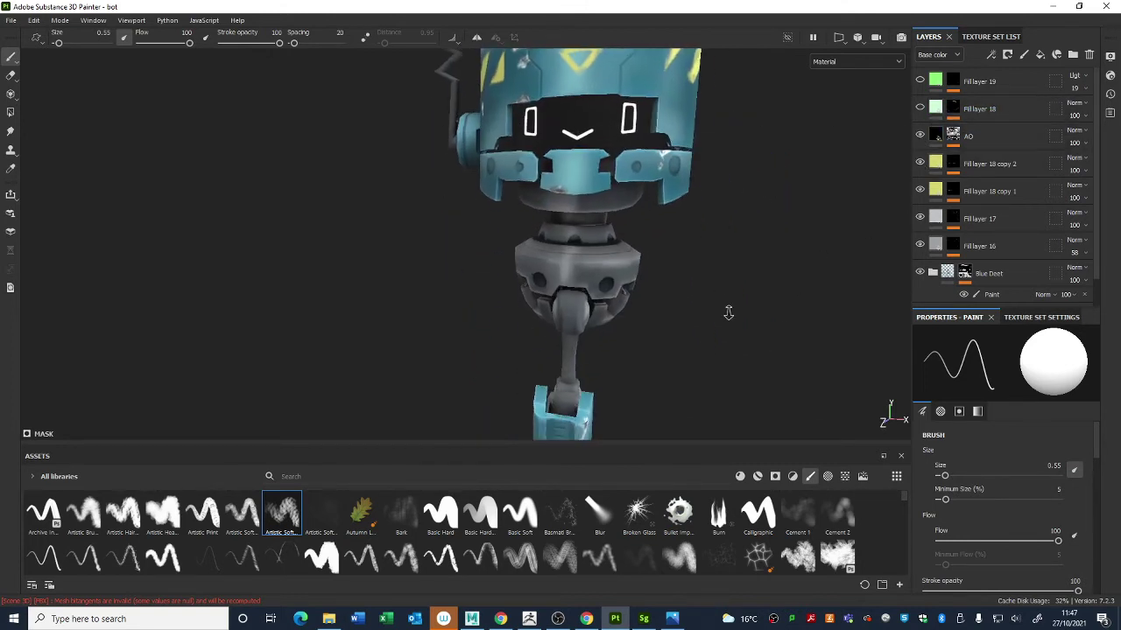
{"action": "left_click", "coordinate": [1040, 317]}
{"action": "scroll", "coordinate": [978, 456], "scroll_direction": "down", "scroll_amount": 5}
{"action": "left_click_drag", "start_coordinate": [534, 282], "coordinate": [625, 289], "text": "alt"}
Step: Toggle the AO layer off and on repeatedly to compare its shading on the bot, leaving it visible
{"action": "left_click", "coordinate": [920, 138]}
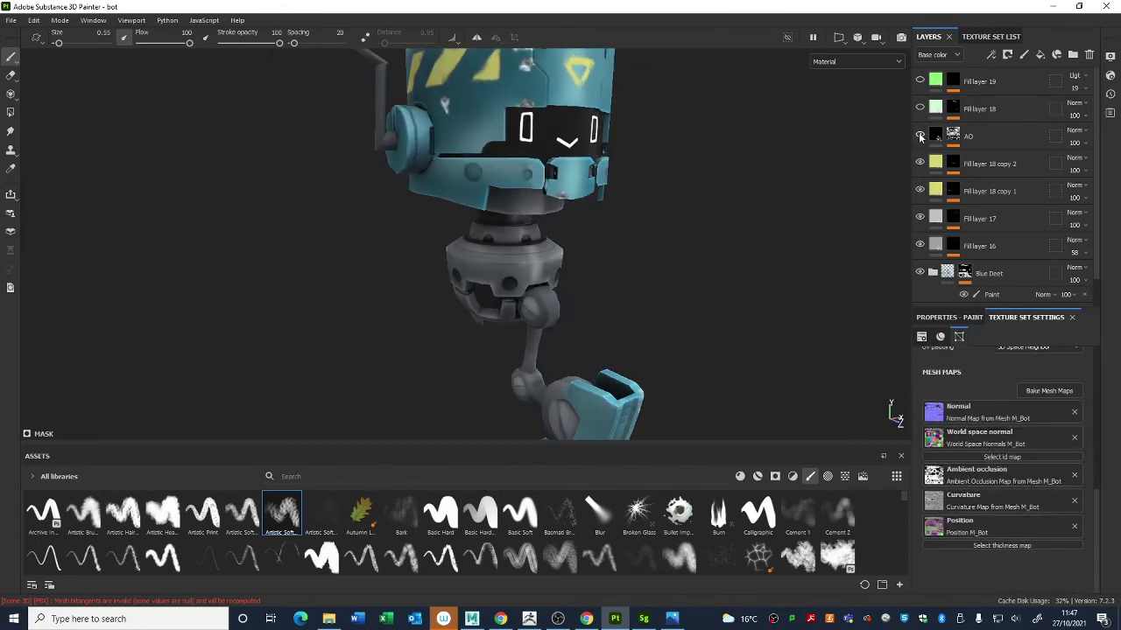
{"action": "left_click_drag", "start_coordinate": [613, 262], "coordinate": [770, 172], "text": "alt"}
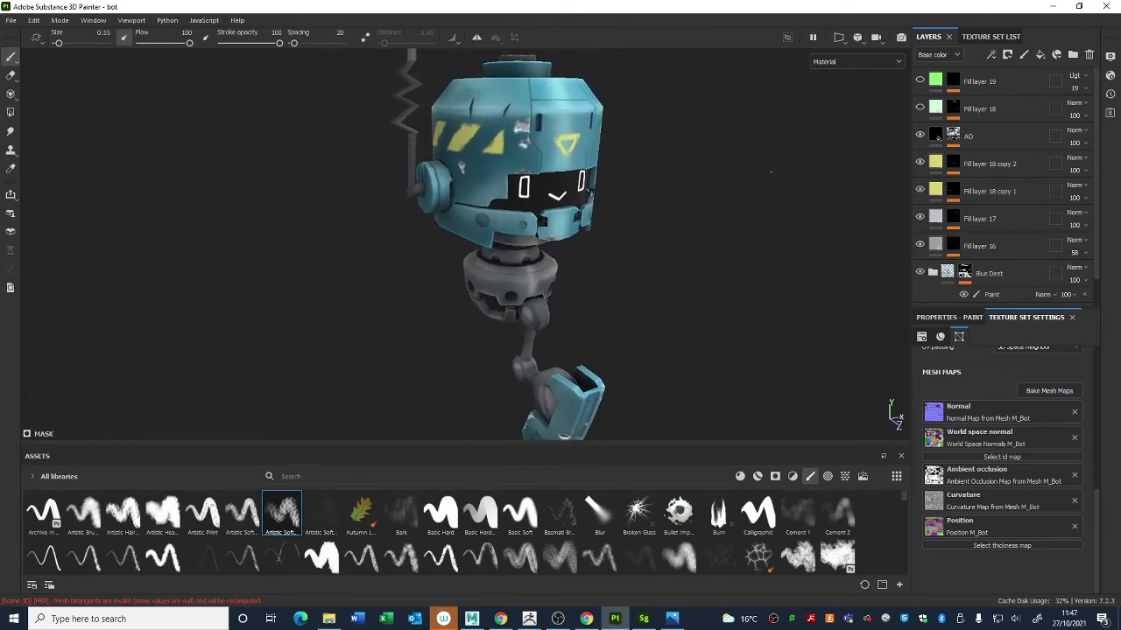
{"action": "left_click", "coordinate": [920, 137]}
{"action": "left_click", "coordinate": [920, 137]}
{"action": "left_click", "coordinate": [920, 137]}
{"action": "left_click", "coordinate": [920, 137]}
Step: Make Fill layer 18 and Fill layer 19 visible and compare their green light effect on the lower leg
{"action": "middle_click_drag", "start_coordinate": [706, 343], "coordinate": [653, 84], "text": "alt"}
{"action": "left_click_drag", "start_coordinate": [653, 84], "coordinate": [671, 190], "text": "alt"}
{"action": "right_click_drag", "start_coordinate": [671, 190], "coordinate": [648, 231], "text": "alt"}
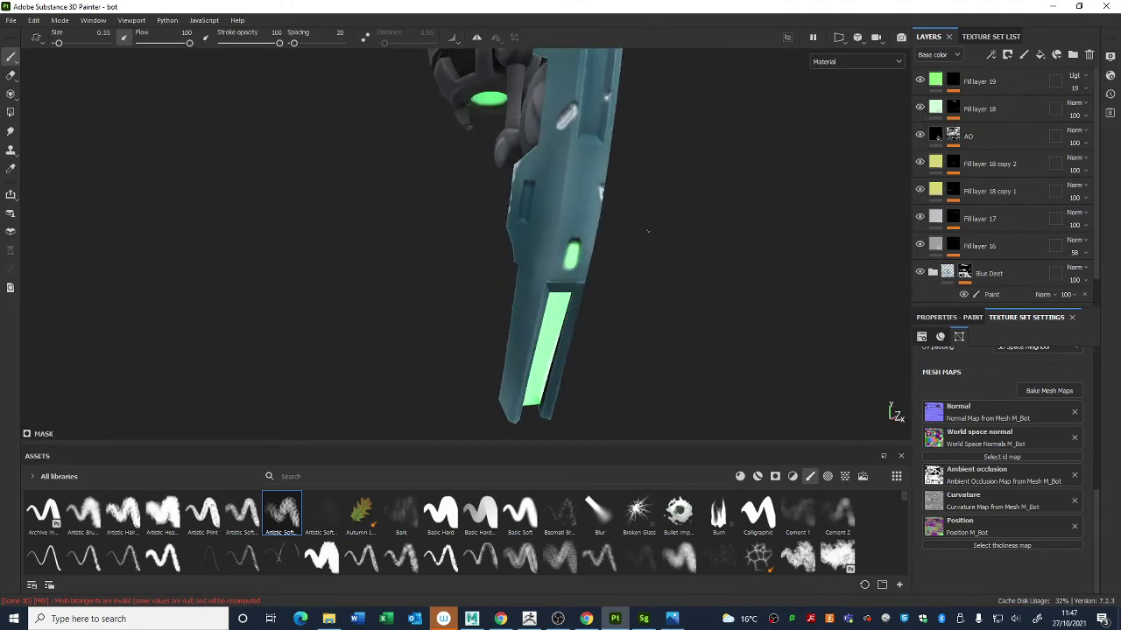
{"action": "left_click", "coordinate": [922, 82]}
{"action": "left_click", "coordinate": [921, 107]}
{"action": "left_click", "coordinate": [921, 108]}
{"action": "left_click", "coordinate": [921, 107]}
{"action": "left_click", "coordinate": [920, 108]}
Step: Toggle the green Fill layer 18 and Fill layer 19 to compare the light and its glow on the body's underside
{"action": "left_click_drag", "start_coordinate": [690, 222], "coordinate": [708, 109], "text": "alt"}
{"action": "right_click_drag", "start_coordinate": [708, 110], "coordinate": [756, 365], "text": "alt"}
{"action": "left_click_drag", "start_coordinate": [756, 365], "coordinate": [793, 348], "text": "alt"}
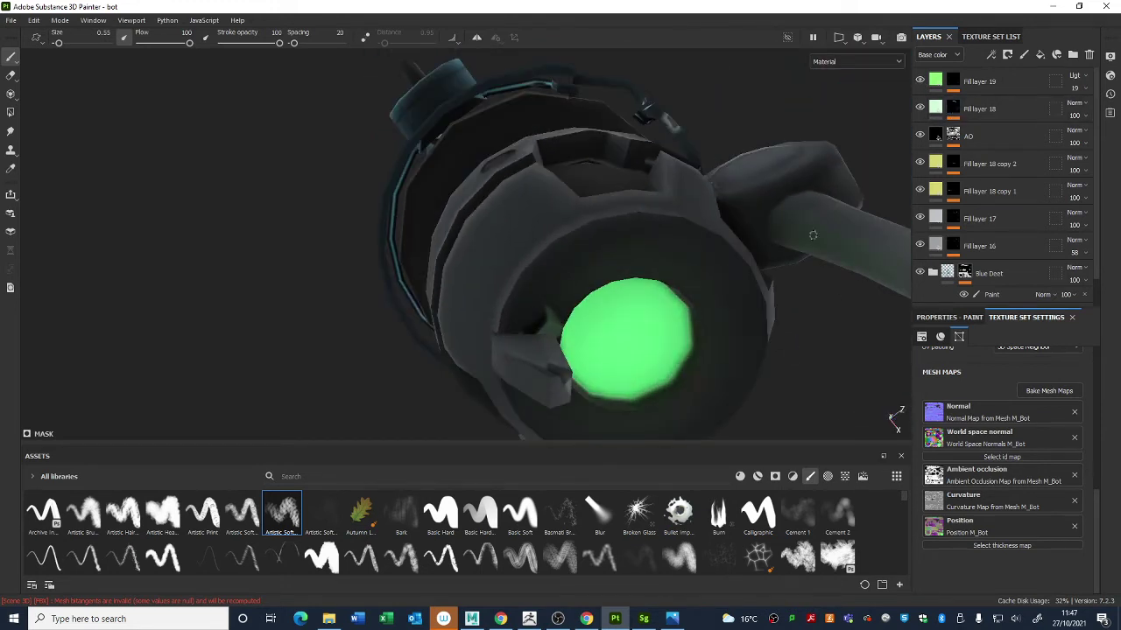
{"action": "left_click", "coordinate": [919, 80]}
{"action": "left_click", "coordinate": [919, 80]}
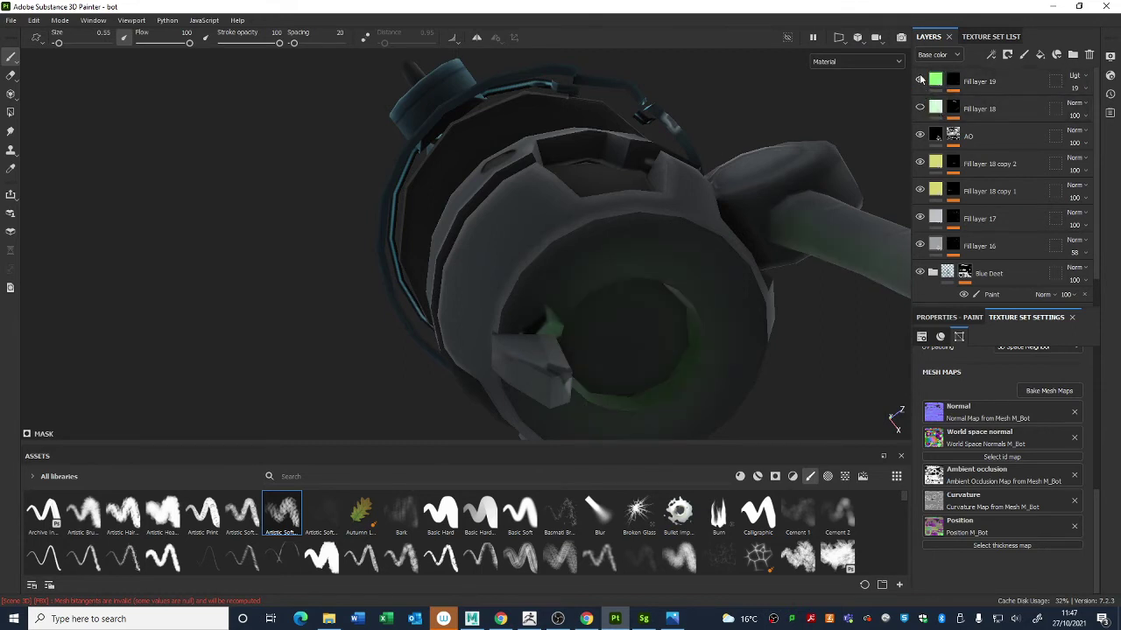
{"action": "left_click", "coordinate": [919, 80]}
{"action": "left_click", "coordinate": [919, 79]}
Step: Examine the fully textured bot from several angles and check it against the reference artwork in Maya
{"action": "left_click_drag", "start_coordinate": [840, 219], "coordinate": [812, 259], "text": "alt"}
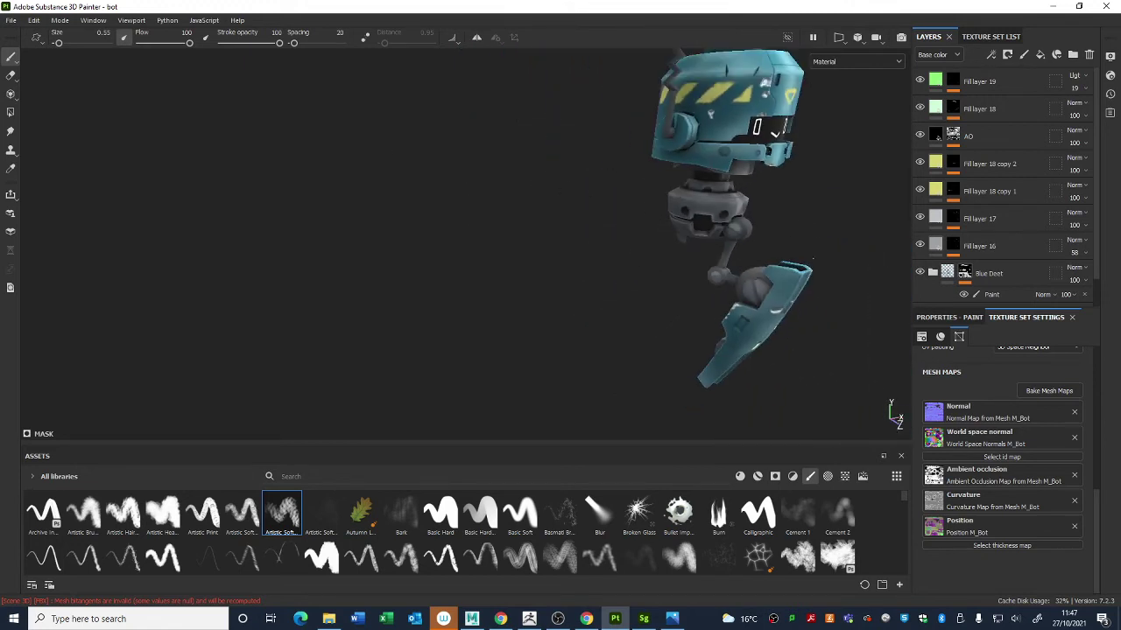
{"action": "left_click_drag", "start_coordinate": [575, 326], "coordinate": [703, 265], "text": "alt"}
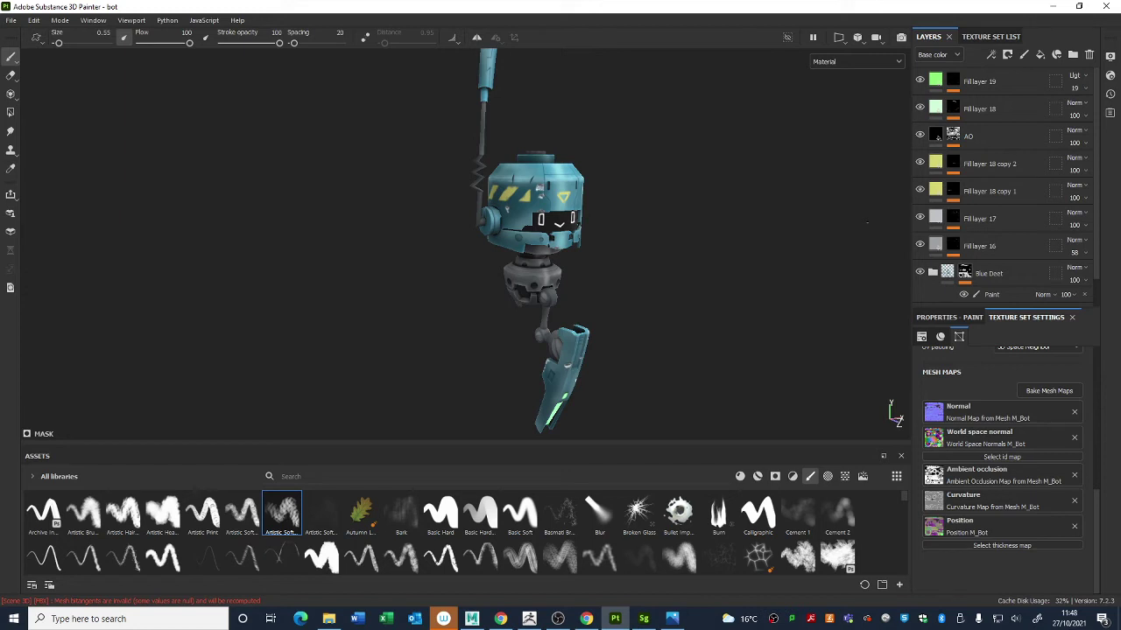
{"action": "left_click_drag", "start_coordinate": [613, 226], "coordinate": [597, 206], "text": "alt"}
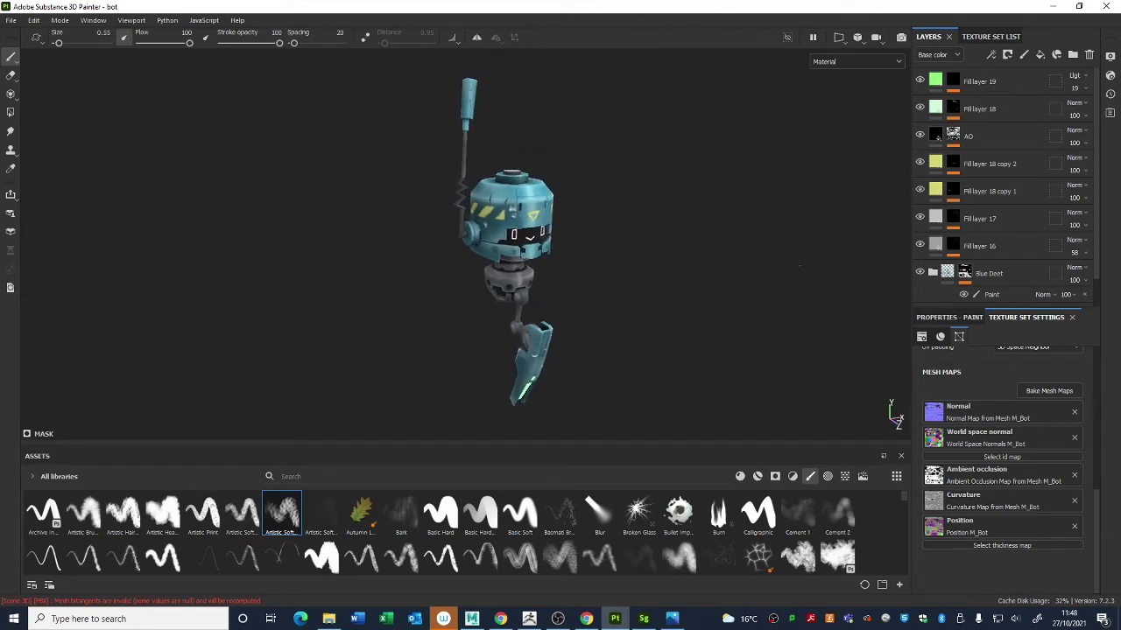
{"action": "left_click_drag", "start_coordinate": [726, 319], "coordinate": [602, 285], "text": "alt"}
{"action": "right_click_drag", "start_coordinate": [602, 285], "coordinate": [804, 391], "text": "alt"}
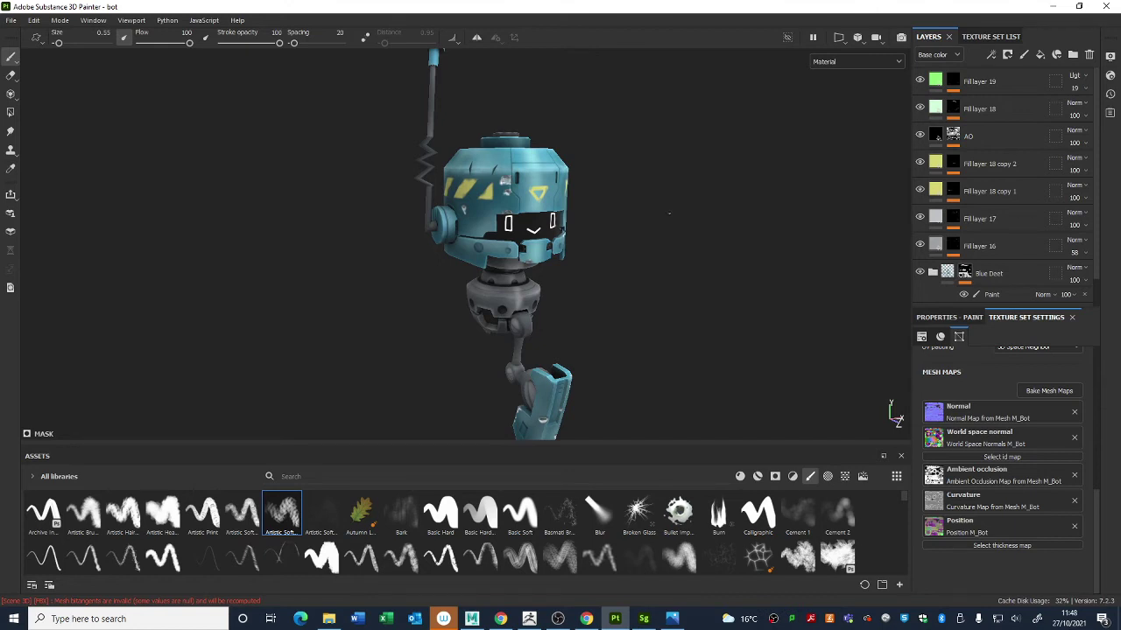
{"action": "left_click", "coordinate": [471, 619]}
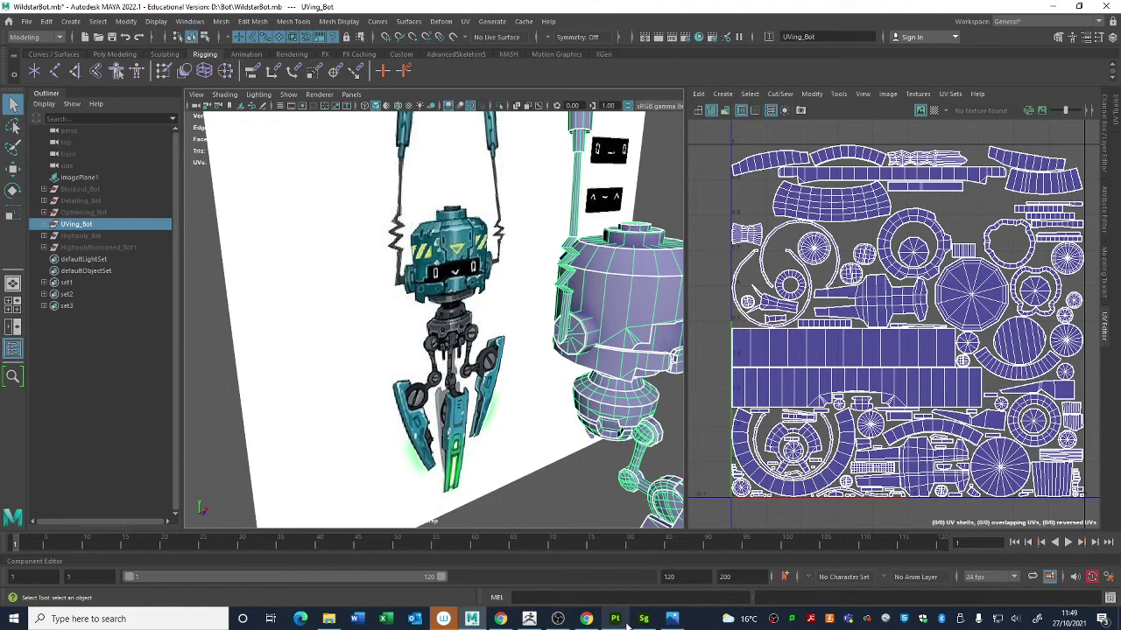
{"action": "left_click", "coordinate": [614, 619]}
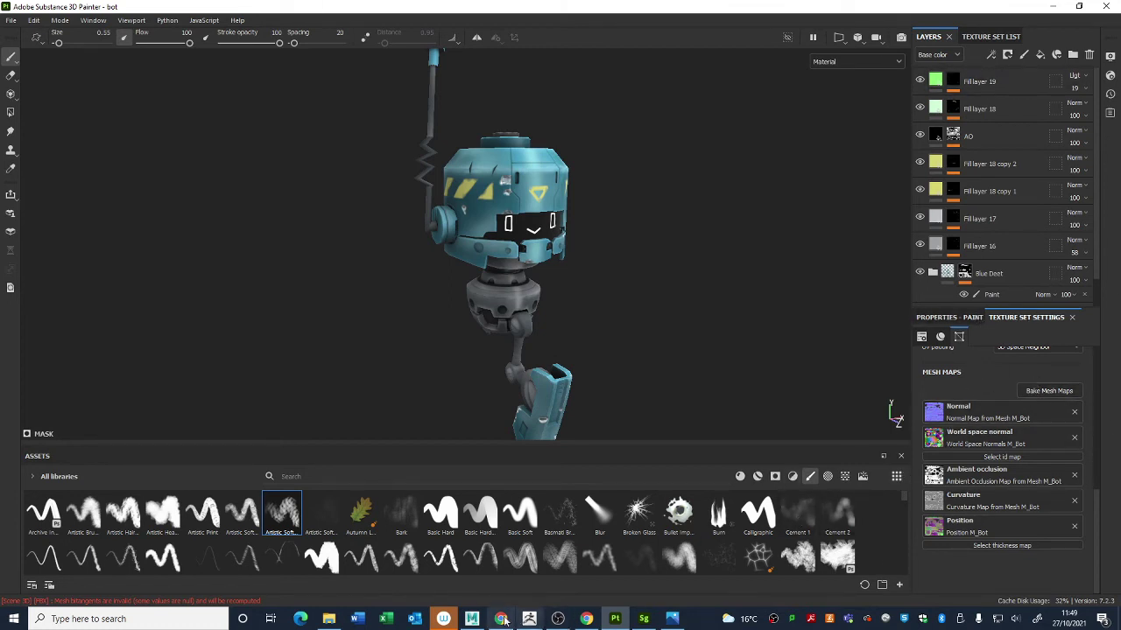
Step: Switch to Maya, temporarily show HighpolyBooleaned_Bot1 and inspect the modelled detail on its head up close
{"action": "left_click", "coordinate": [471, 619]}
{"action": "left_click", "coordinate": [96, 247]}
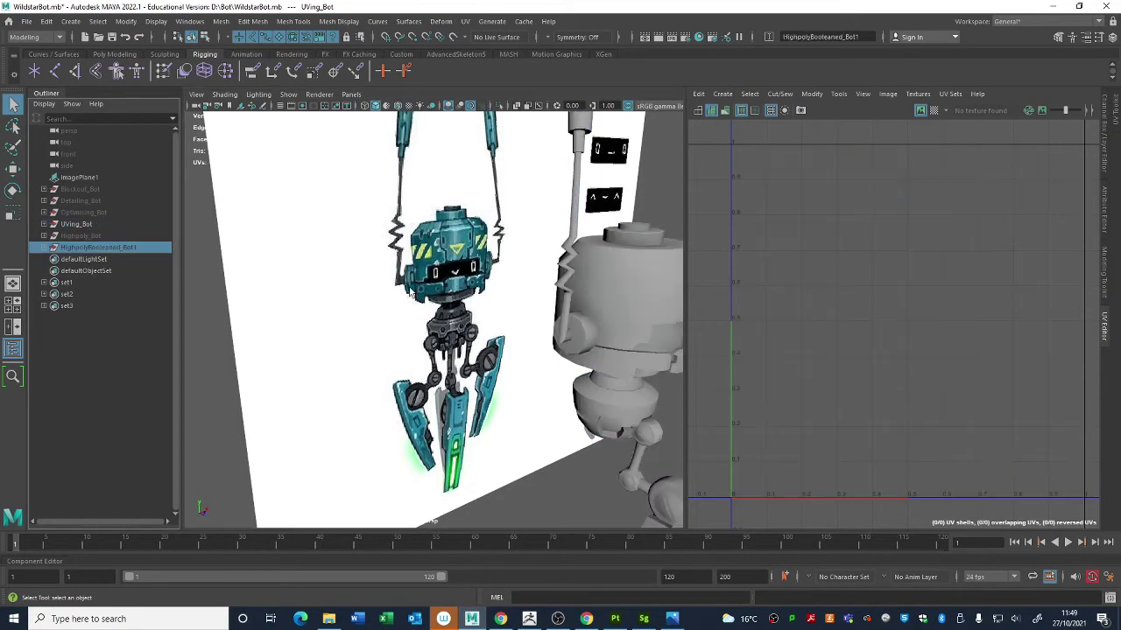
{"action": "key", "text": "f"}
{"action": "key", "text": "h"}
{"action": "scroll", "coordinate": [473, 306], "scroll_direction": "up", "scroll_amount": 5}
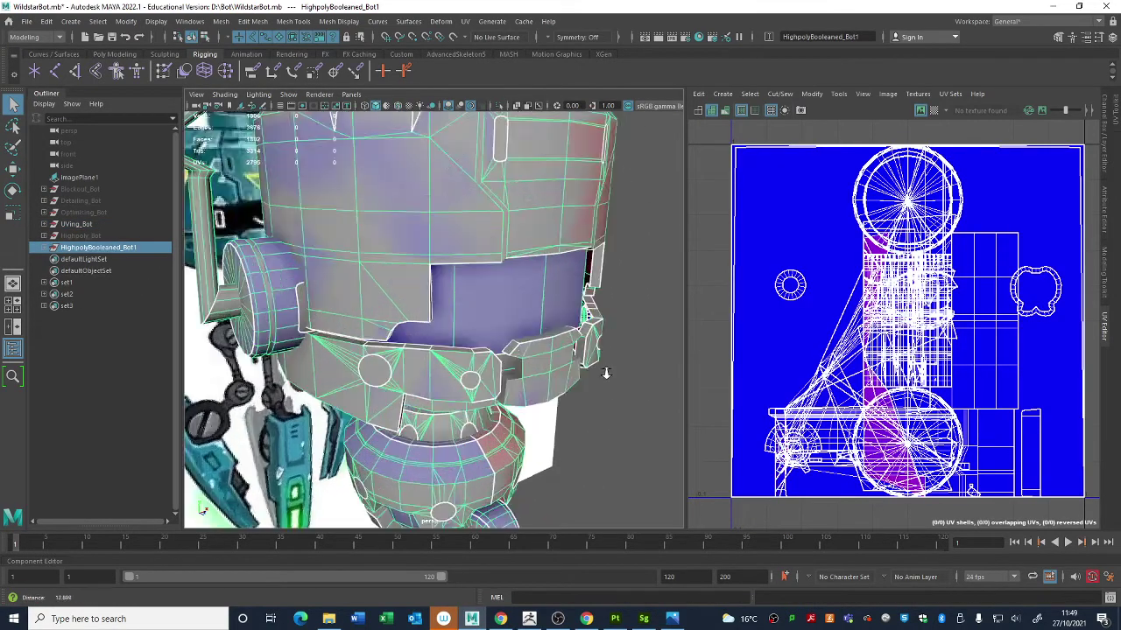
{"action": "left_click_drag", "start_coordinate": [472, 306], "coordinate": [568, 359], "text": "alt"}
{"action": "left_click", "coordinate": [564, 359]}
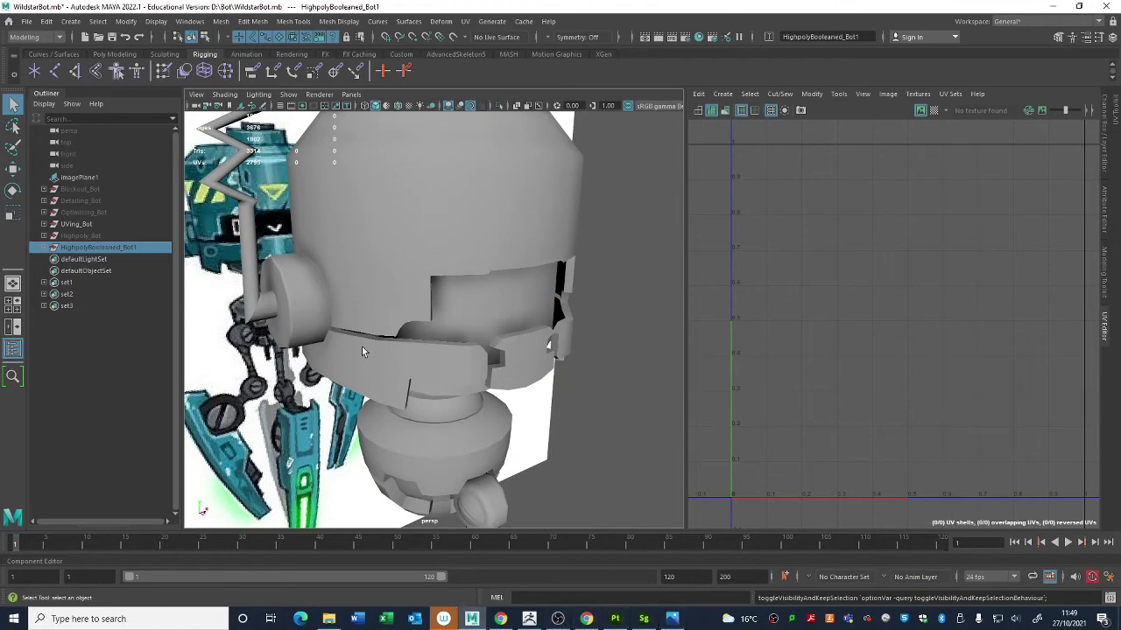
{"action": "left_click", "coordinate": [416, 273]}
Step: Switch to Substance 3D Painter and open the recent TEST project, discarding the unsaved changes to the bot project
{"action": "left_click", "coordinate": [614, 619]}
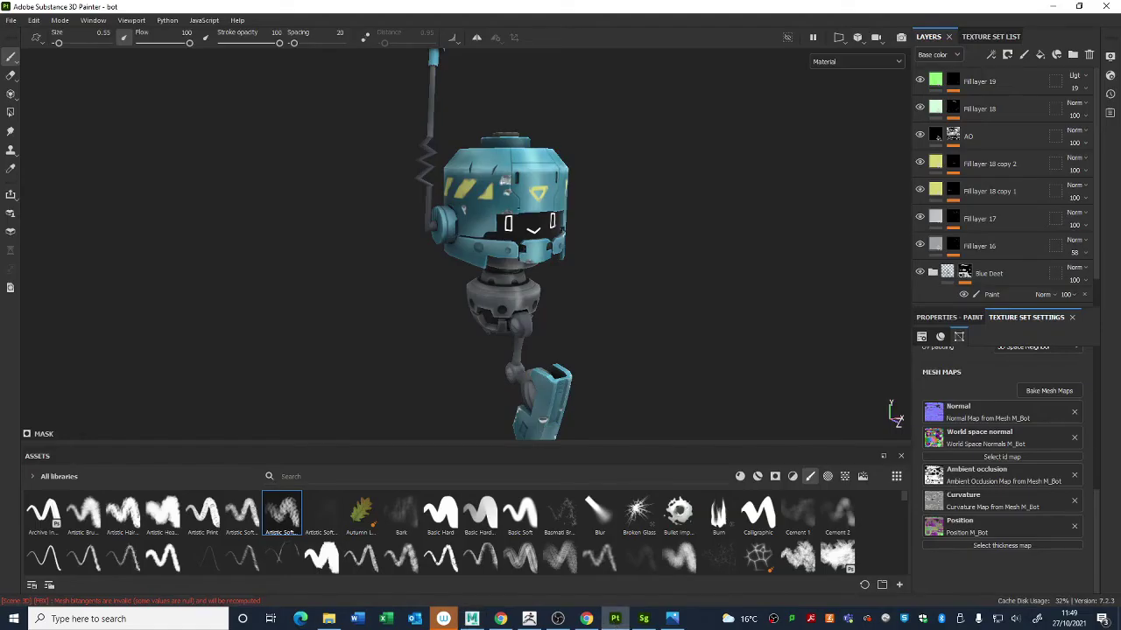
{"action": "scroll", "coordinate": [534, 250], "scroll_direction": "up", "scroll_amount": 5}
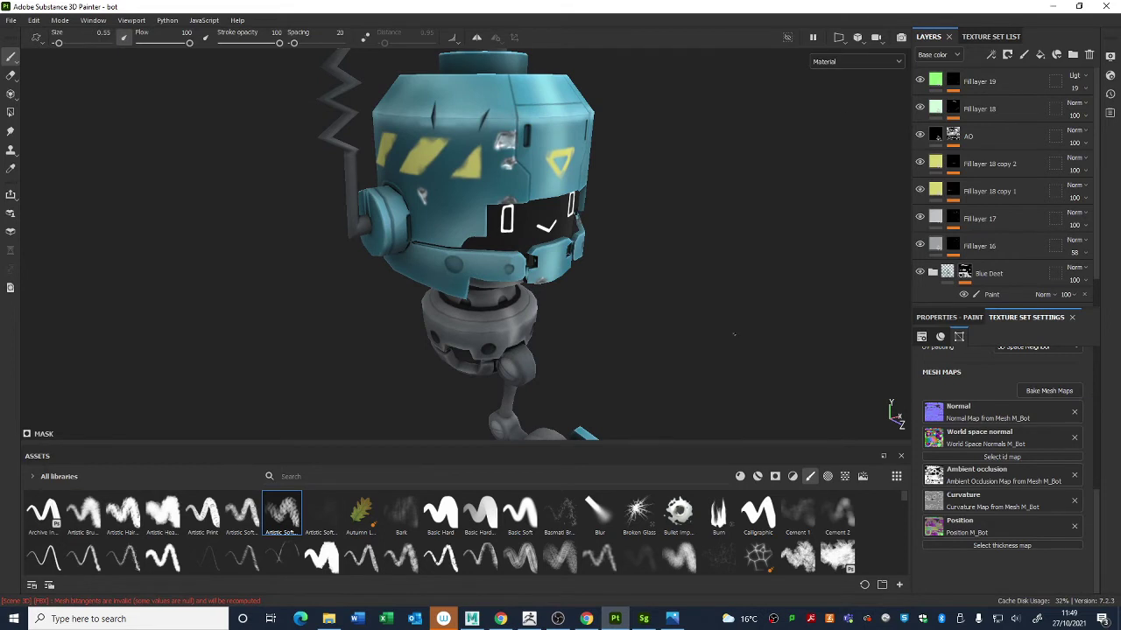
{"action": "scroll", "coordinate": [490, 245], "scroll_direction": "down", "scroll_amount": 3}
{"action": "left_click", "coordinate": [10, 19]}
{"action": "mouse_move", "coordinate": [87, 230]}
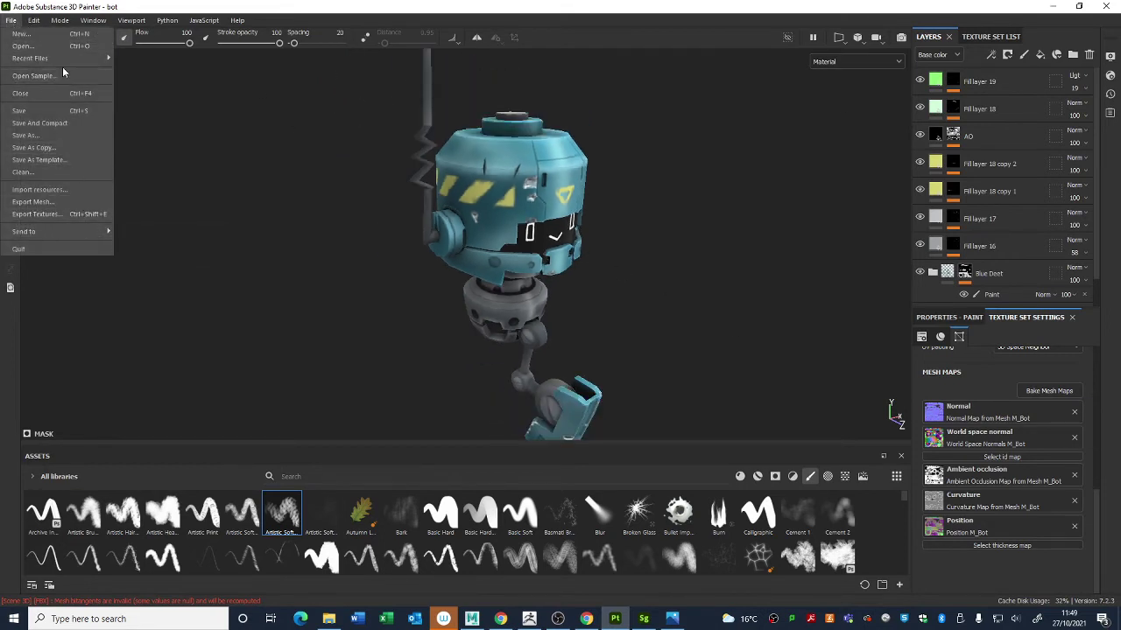
{"action": "mouse_move", "coordinate": [78, 58]}
{"action": "left_click", "coordinate": [175, 75]}
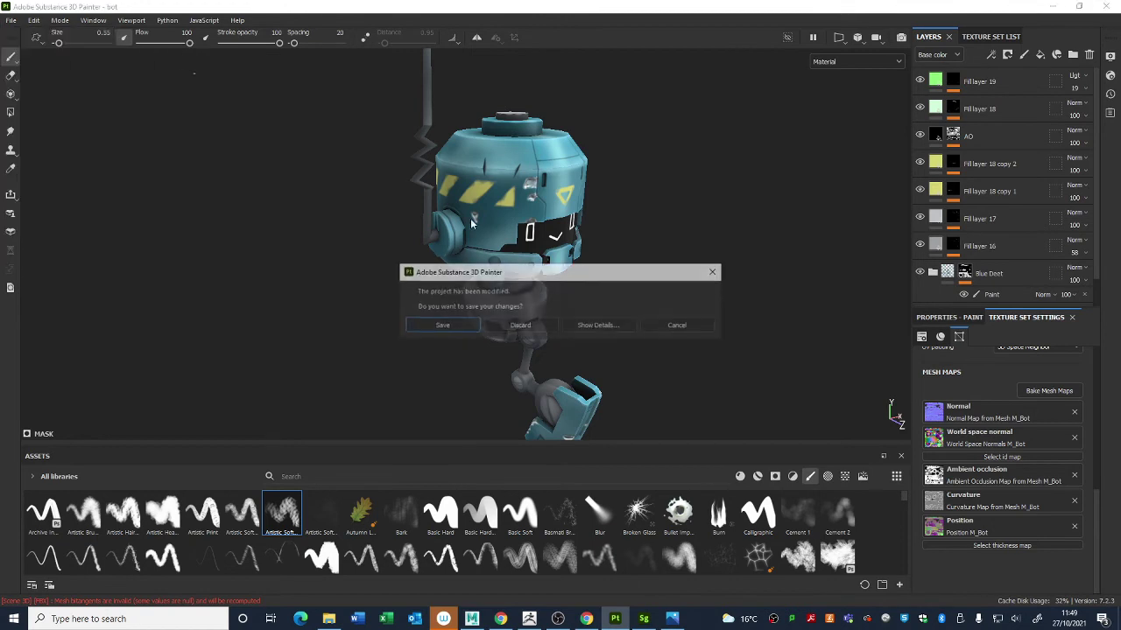
{"action": "left_click", "coordinate": [547, 325]}
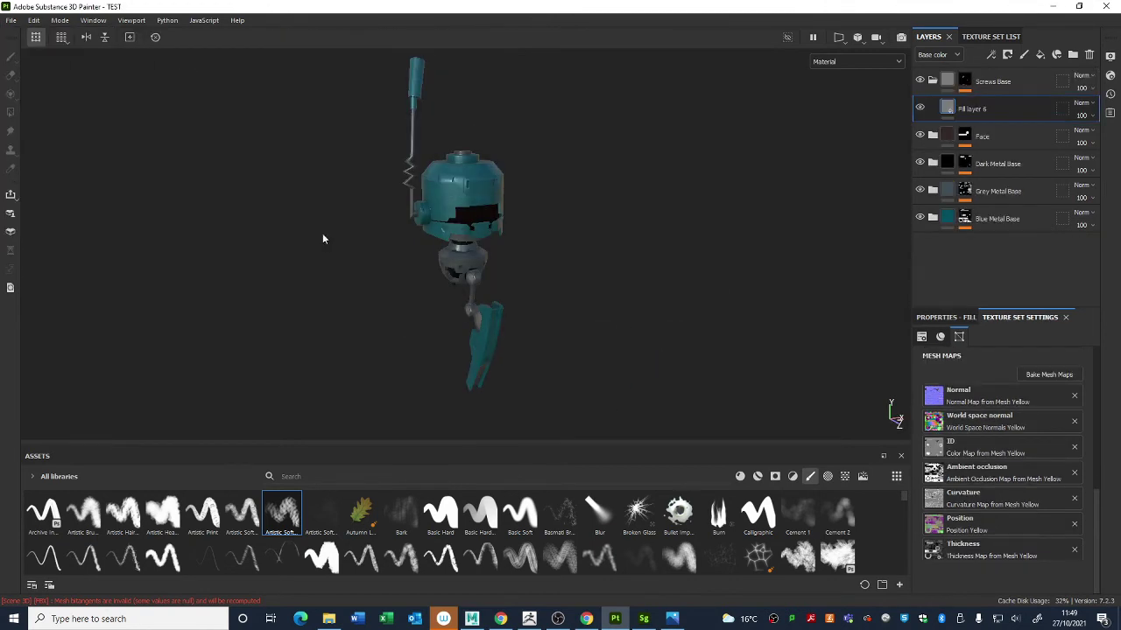
Step: Examine the TEST project's bot and review the channels and baked mesh maps in its texture set settings
{"action": "middle_click_drag", "start_coordinate": [376, 213], "coordinate": [420, 240]}
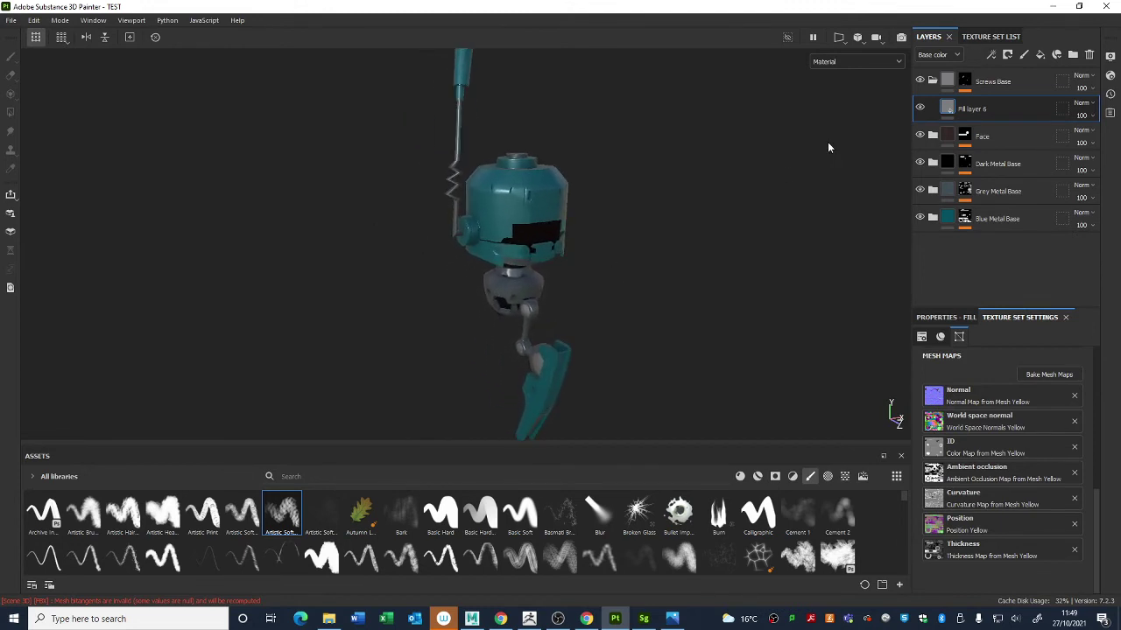
{"action": "left_click_drag", "start_coordinate": [666, 261], "coordinate": [795, 368], "text": "alt"}
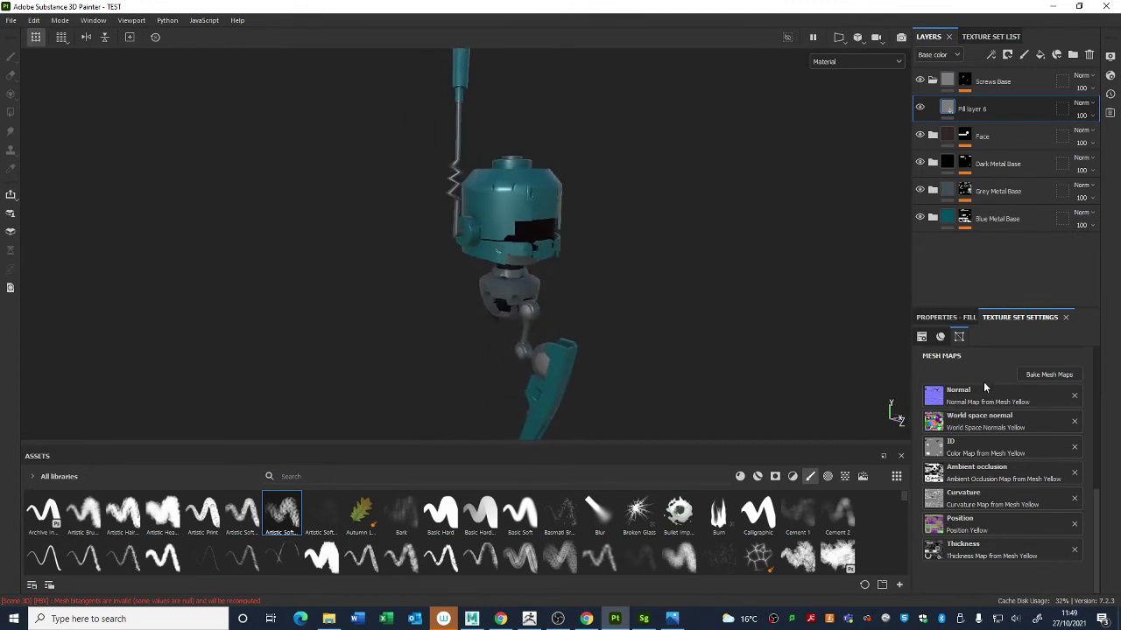
{"action": "scroll", "coordinate": [1005, 479], "scroll_direction": "up", "scroll_amount": 2}
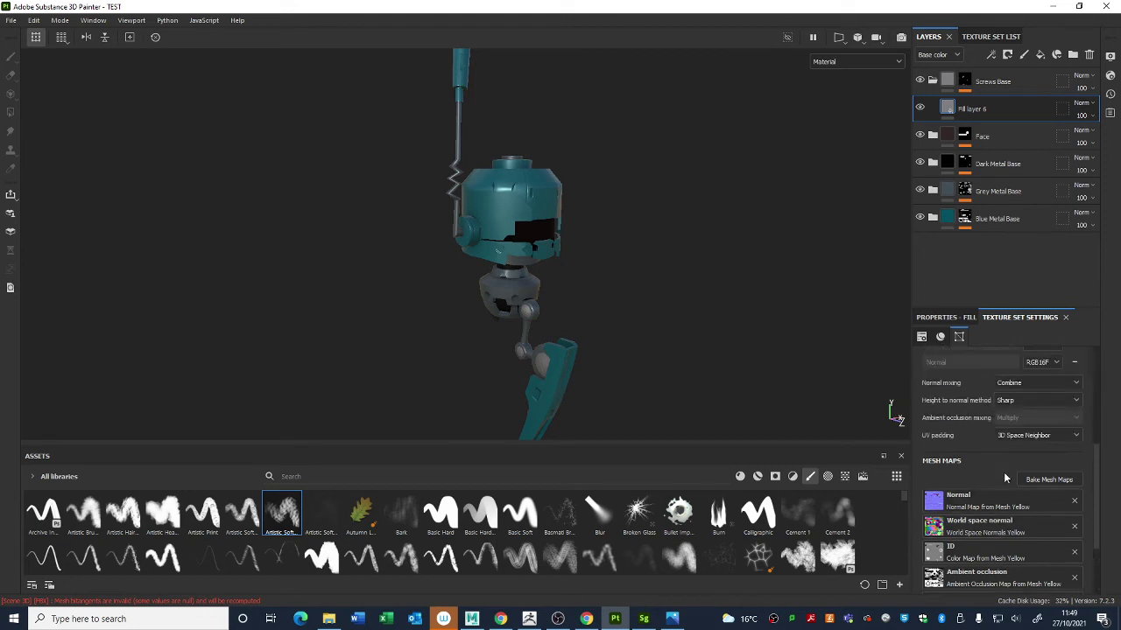
{"action": "scroll", "coordinate": [1005, 478], "scroll_direction": "up", "scroll_amount": 4}
{"action": "scroll", "coordinate": [1023, 479], "scroll_direction": "down", "scroll_amount": 1}
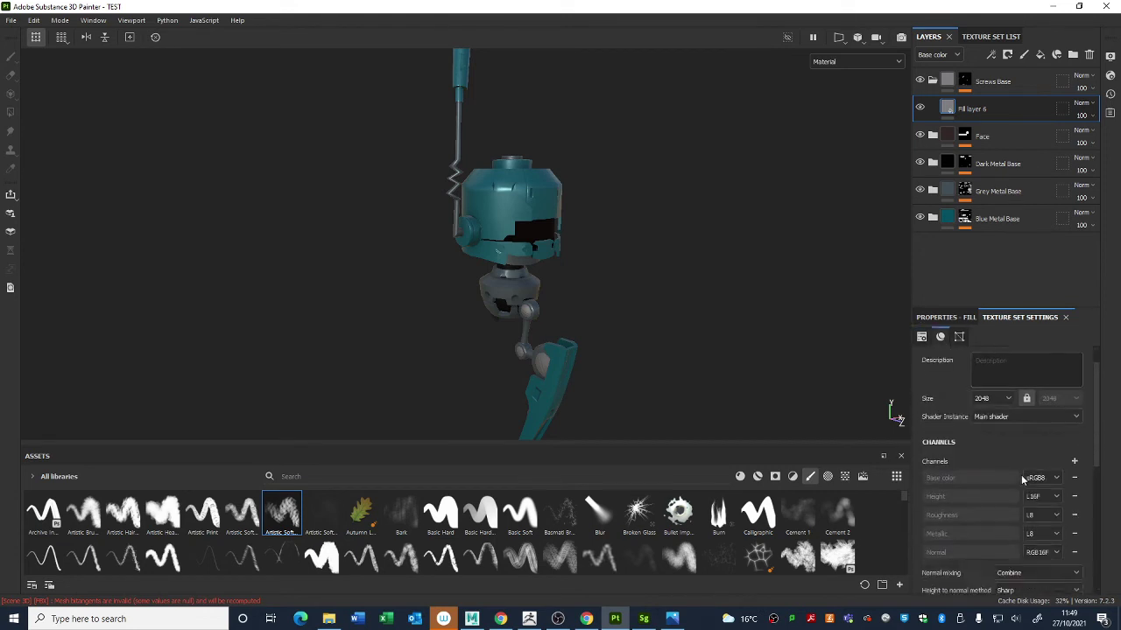
{"action": "scroll", "coordinate": [1022, 479], "scroll_direction": "down", "scroll_amount": 5}
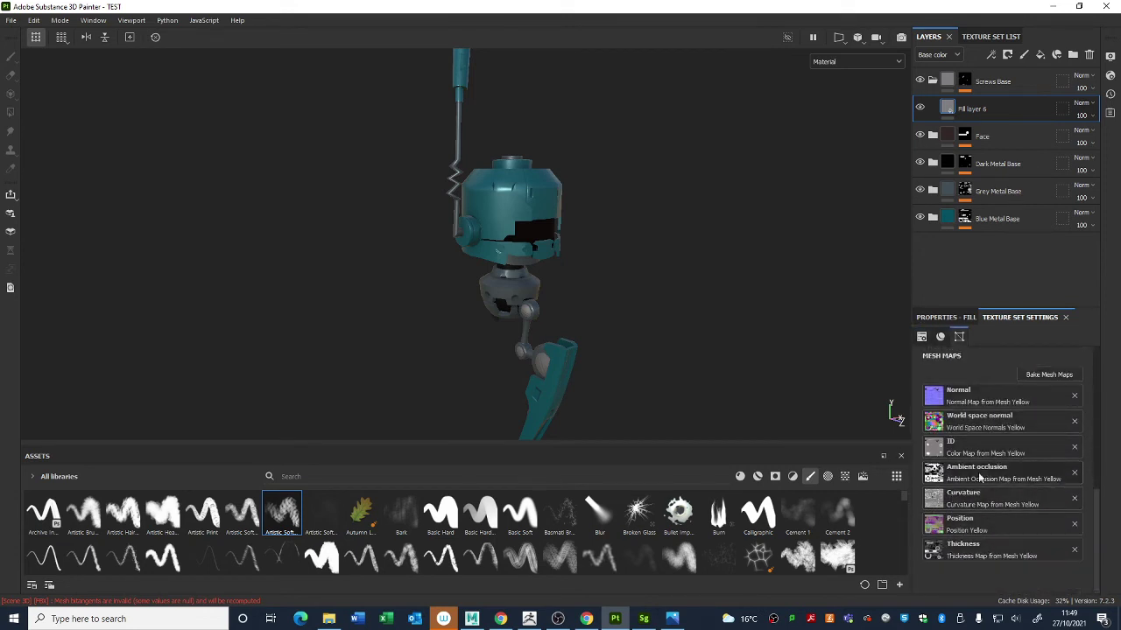
{"action": "scroll", "coordinate": [701, 289], "scroll_direction": "up", "scroll_amount": 4}
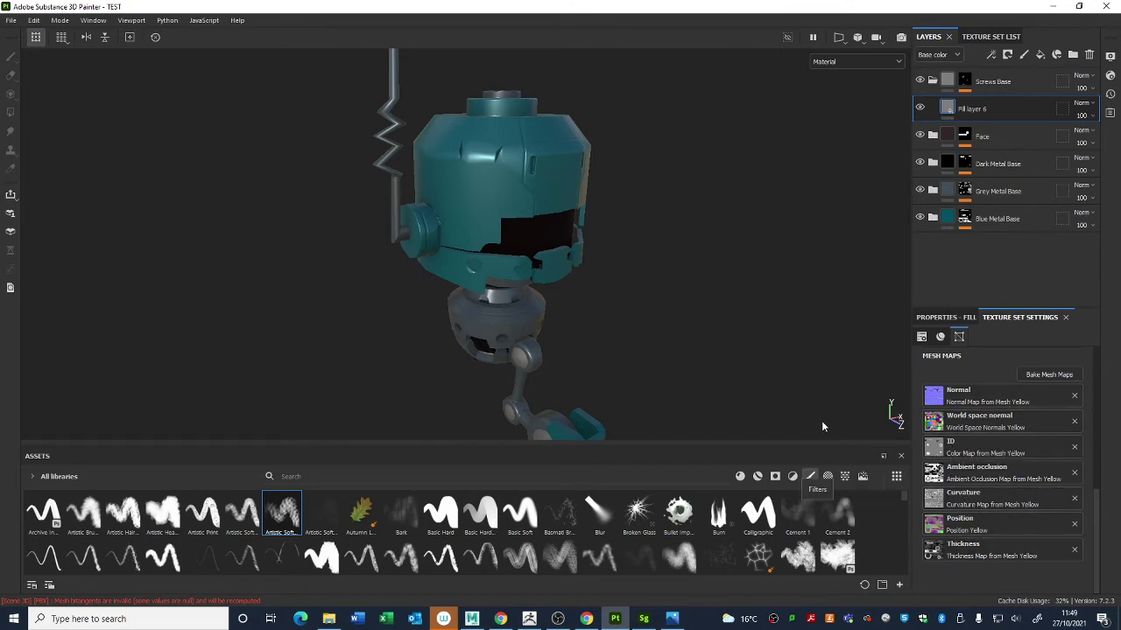
{"action": "scroll", "coordinate": [633, 355], "scroll_direction": "up", "scroll_amount": 2}
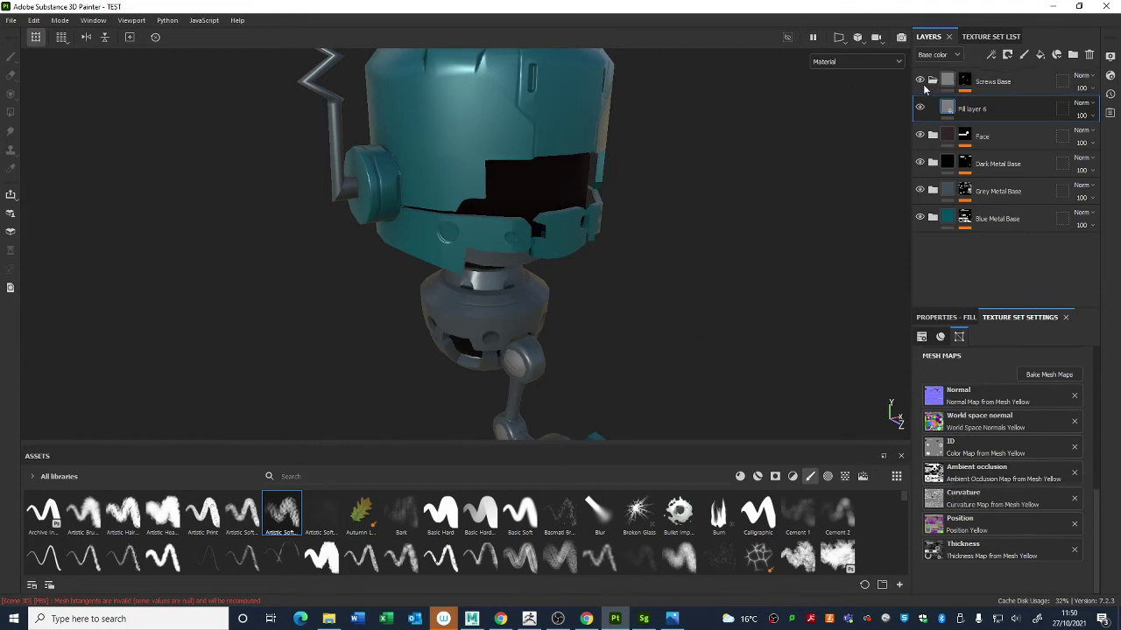
Step: Hide the Dark Metal, Grey Metal and Blue Metal Base folders, the Face folder and Fill layer 6
{"action": "left_click", "coordinate": [920, 162]}
{"action": "left_click", "coordinate": [920, 190]}
{"action": "left_click", "coordinate": [919, 218]}
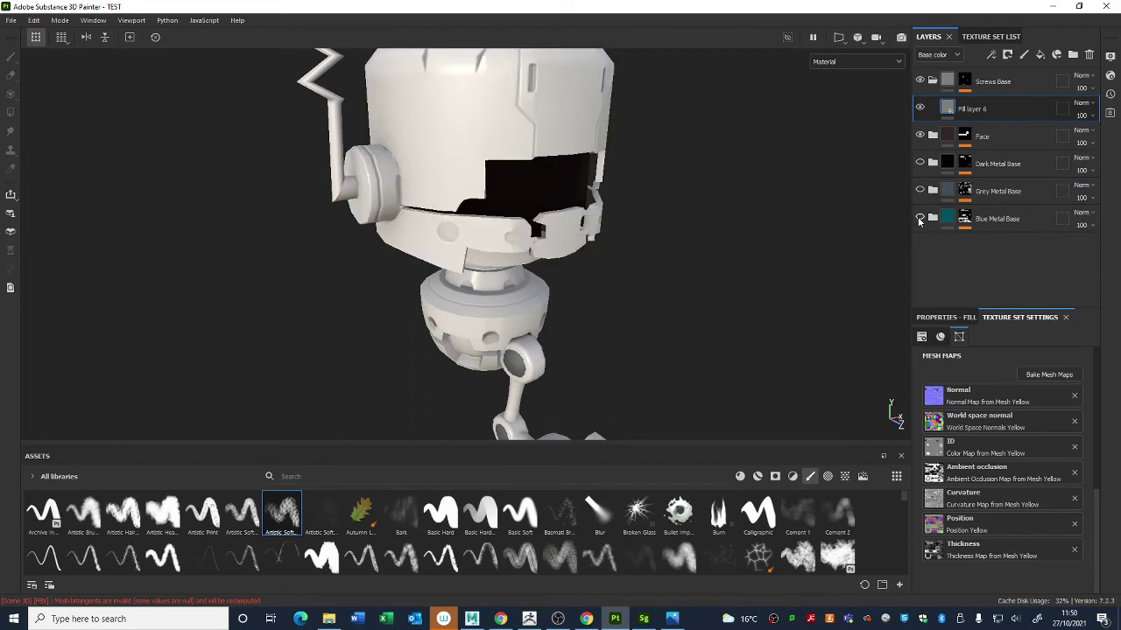
{"action": "left_click_drag", "start_coordinate": [640, 253], "coordinate": [613, 262], "text": "alt"}
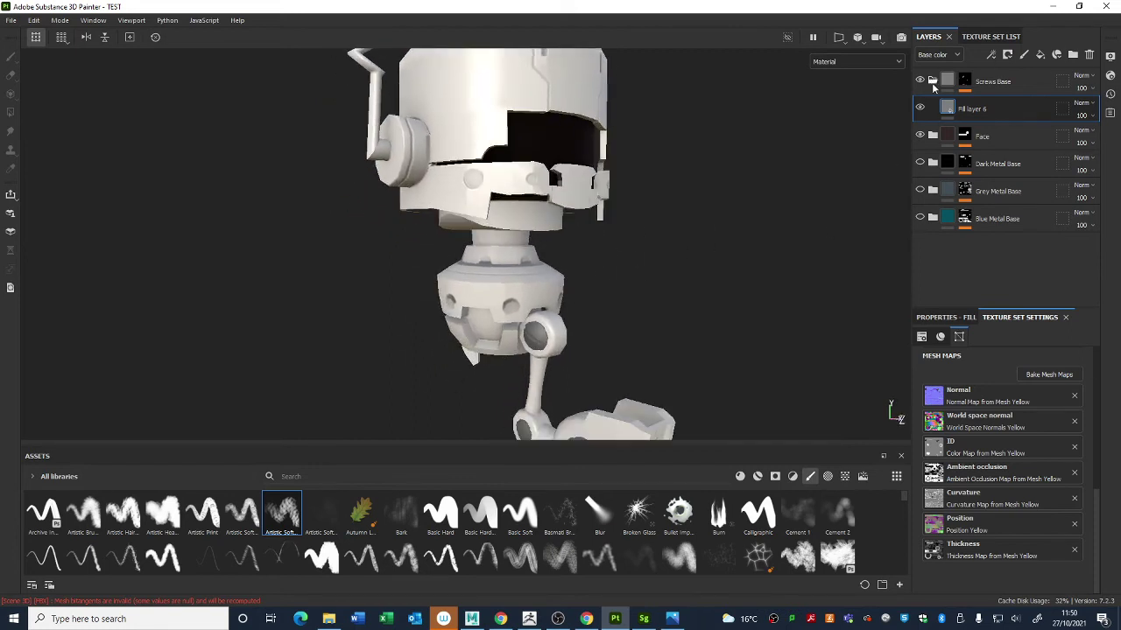
{"action": "left_click", "coordinate": [920, 138]}
{"action": "left_click_drag", "start_coordinate": [619, 217], "coordinate": [727, 295], "text": "alt"}
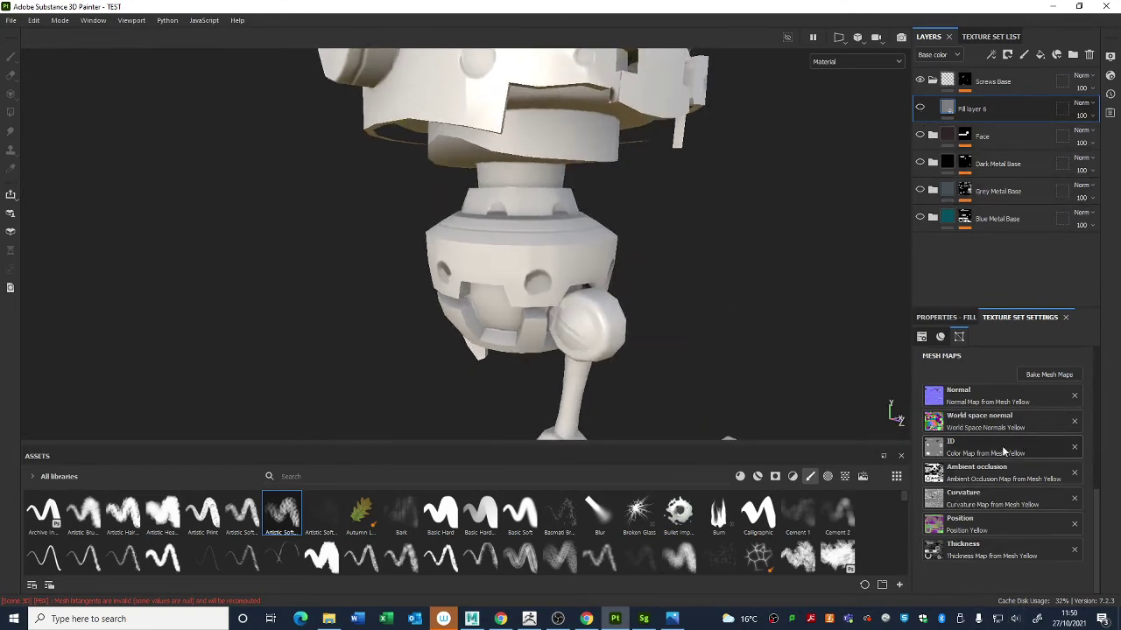
{"action": "right_click_drag", "start_coordinate": [747, 268], "coordinate": [746, 277], "text": "alt"}
{"action": "left_click_drag", "start_coordinate": [745, 276], "coordinate": [791, 324], "text": "alt"}
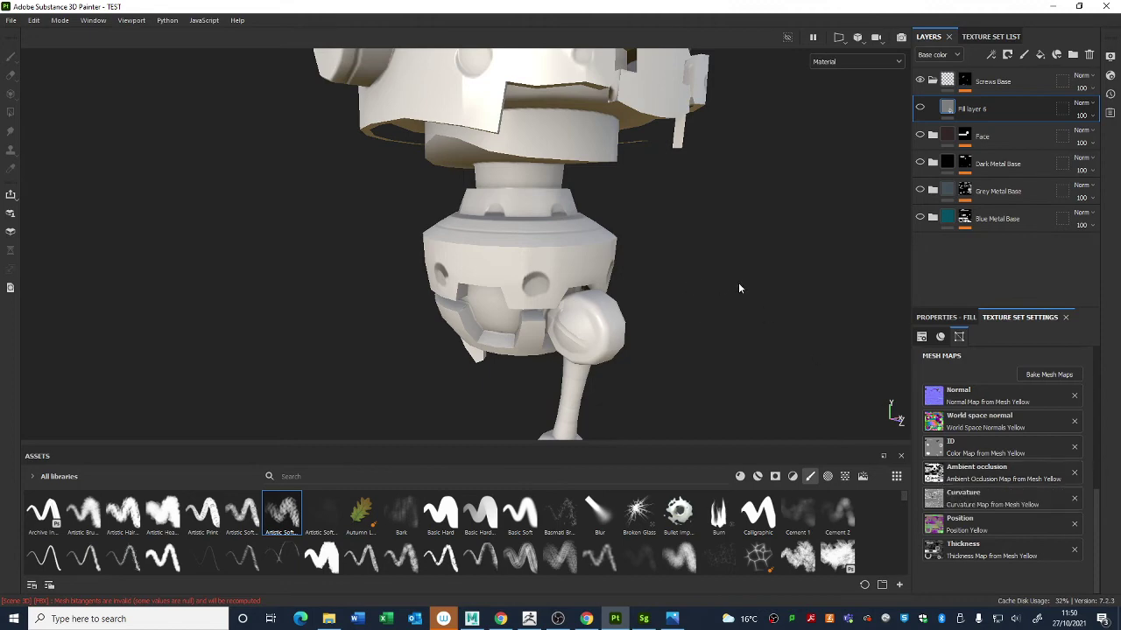
Step: Show the 3D and 2D views side by side and display only the Ambient occlusion mesh map
{"action": "key", "text": "F1"}
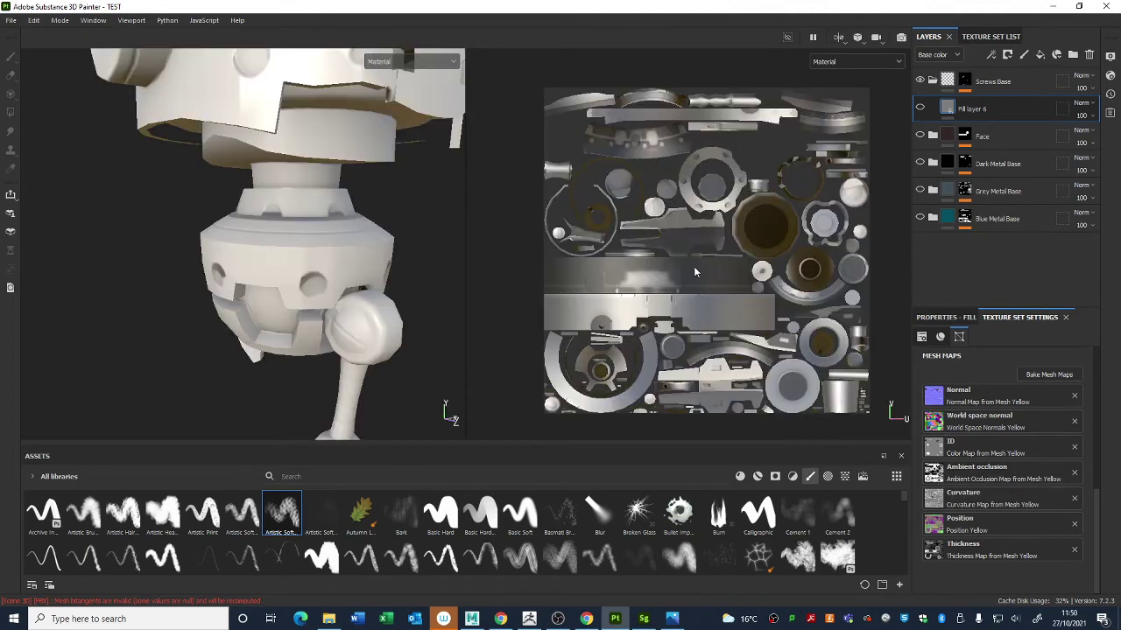
{"action": "mouse_move", "coordinate": [734, 299]}
{"action": "right_mouse_down", "text": "alt"}
{"action": "mouse_move", "coordinate": [692, 273]}
{"action": "mouse_move", "coordinate": [760, 306]}
{"action": "mouse_move", "coordinate": [716, 296]}
{"action": "right_mouse_up", "text": "alt"}
{"action": "left_click", "coordinate": [834, 63]}
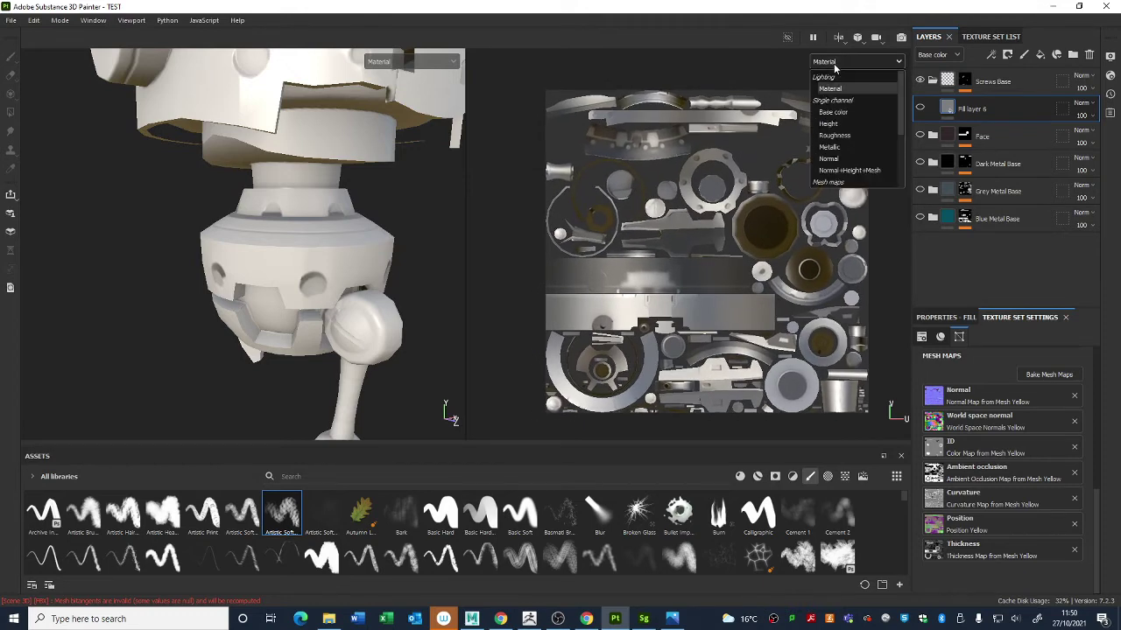
{"action": "scroll", "coordinate": [836, 87], "scroll_direction": "down", "scroll_amount": 3}
{"action": "left_click", "coordinate": [847, 149]}
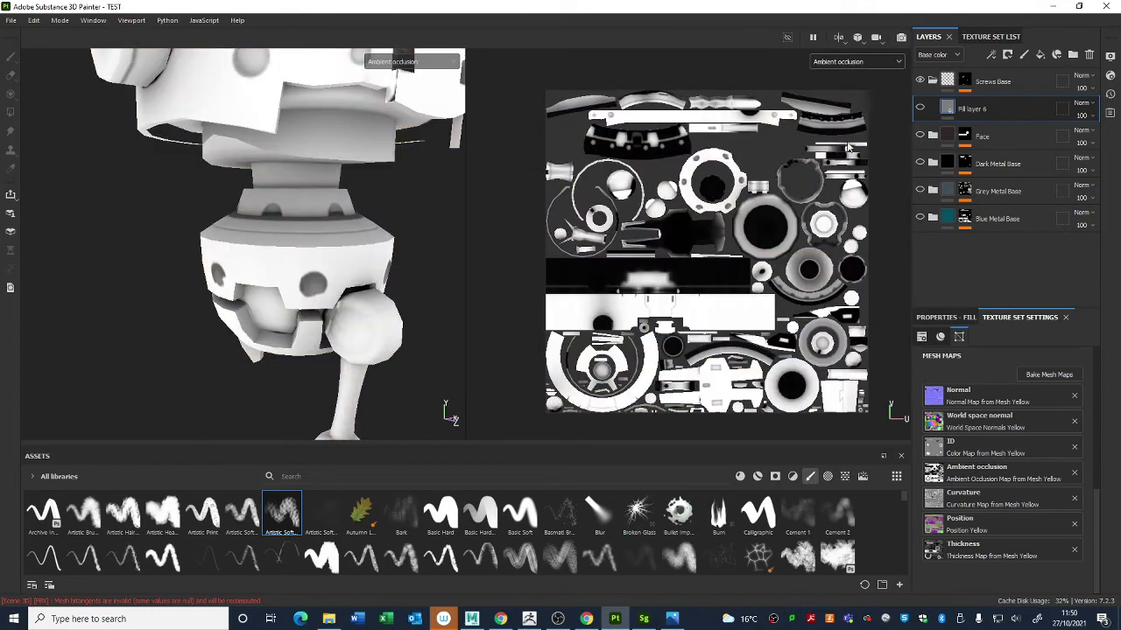
Step: Inspect the ambient occlusion shading on the UV islands and compare it with the whole bot
{"action": "scroll", "coordinate": [791, 310], "scroll_direction": "up", "scroll_amount": 4}
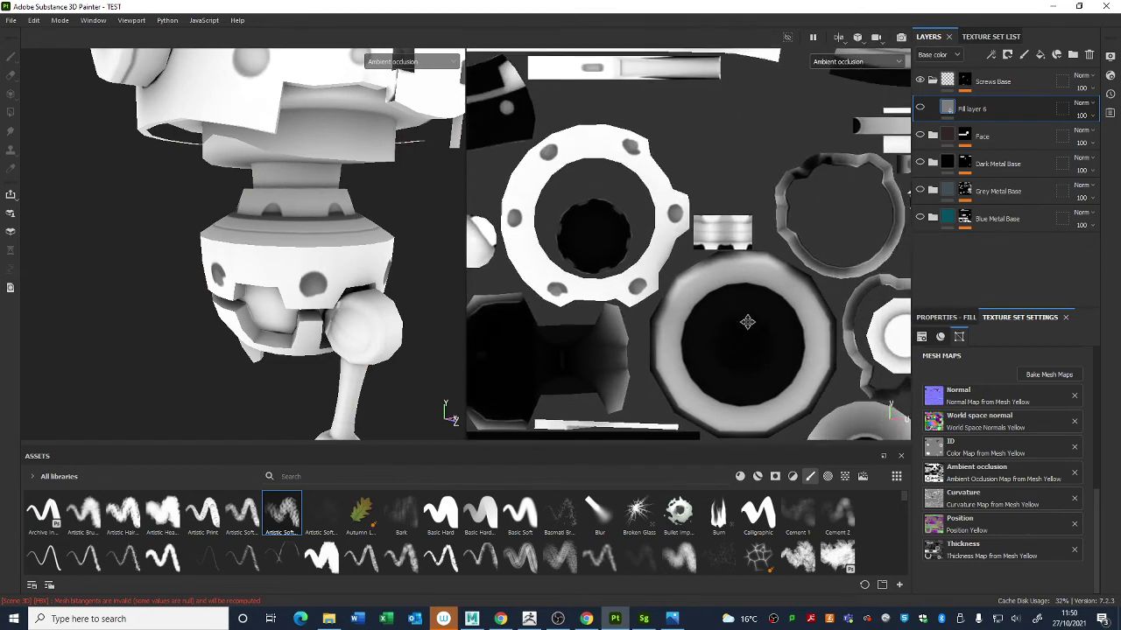
{"action": "middle_click_drag", "start_coordinate": [746, 322], "coordinate": [767, 463], "text": "alt"}
{"action": "middle_click_drag", "start_coordinate": [637, 243], "coordinate": [727, 260], "text": "alt"}
{"action": "scroll", "coordinate": [385, 263], "scroll_direction": "down", "scroll_amount": 2}
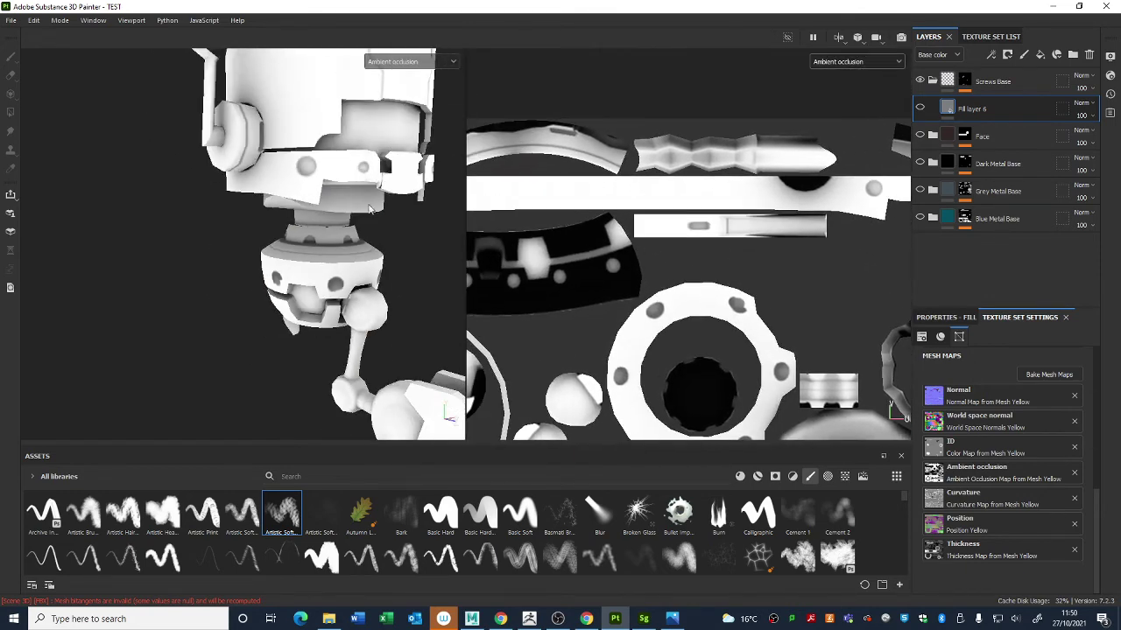
{"action": "scroll", "coordinate": [370, 208], "scroll_direction": "down", "scroll_amount": 2}
{"action": "left_click_drag", "start_coordinate": [369, 208], "coordinate": [252, 191], "text": "alt"}
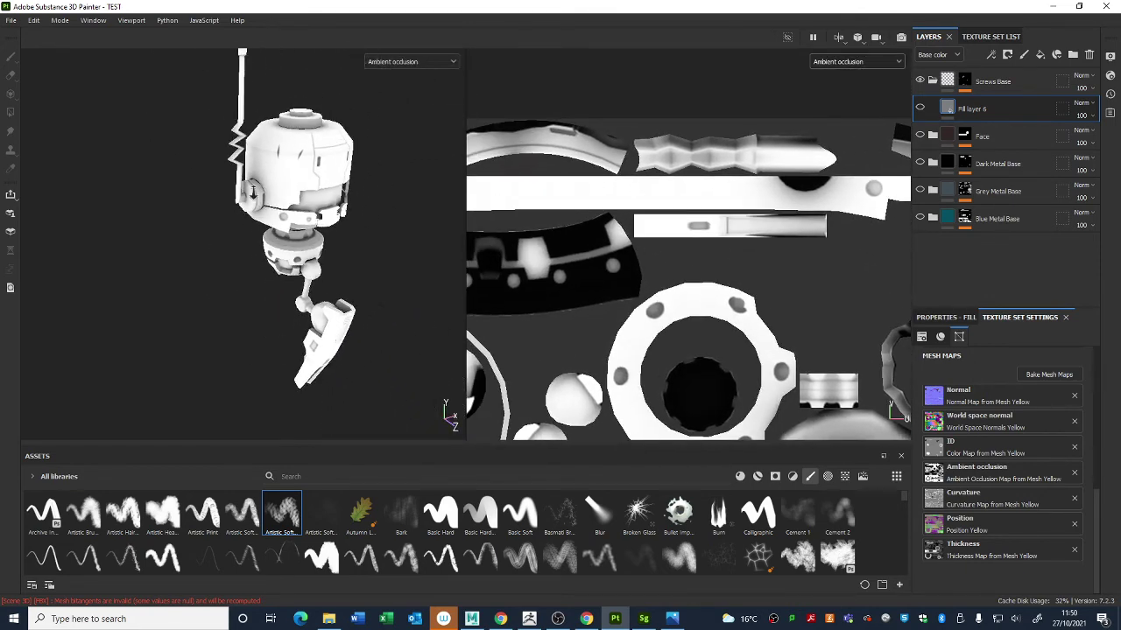
{"action": "right_click_drag", "start_coordinate": [253, 192], "coordinate": [271, 199], "text": "alt"}
{"action": "middle_click_drag", "start_coordinate": [272, 200], "coordinate": [256, 262], "text": "alt"}
{"action": "mouse_move", "coordinate": [256, 262]}
{"action": "left_mouse_down", "text": "alt"}
{"action": "mouse_move", "coordinate": [280, 240]}
{"action": "mouse_move", "coordinate": [241, 250]}
{"action": "left_mouse_up", "text": "alt"}
{"action": "middle_click_drag", "start_coordinate": [243, 251], "coordinate": [267, 230], "text": "alt"}
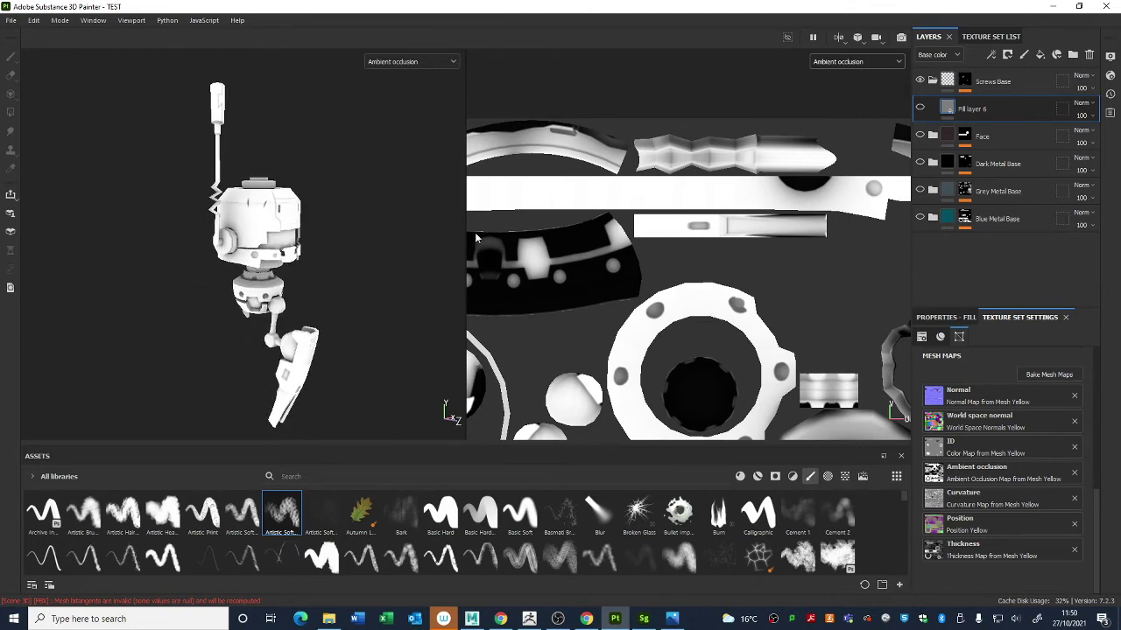
{"action": "scroll", "coordinate": [685, 326], "scroll_direction": "down", "scroll_amount": 3}
{"action": "middle_click_drag", "start_coordinate": [678, 303], "coordinate": [695, 328]}
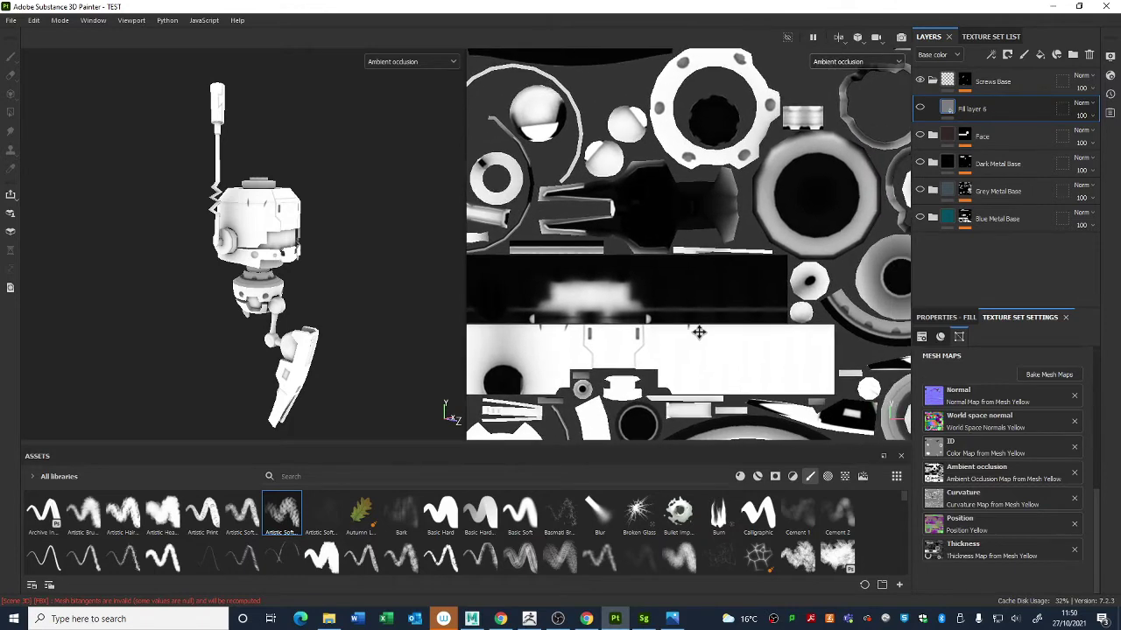
{"action": "scroll", "coordinate": [792, 329], "scroll_direction": "up", "scroll_amount": 3}
{"action": "middle_click_drag", "start_coordinate": [745, 192], "coordinate": [735, 331]}
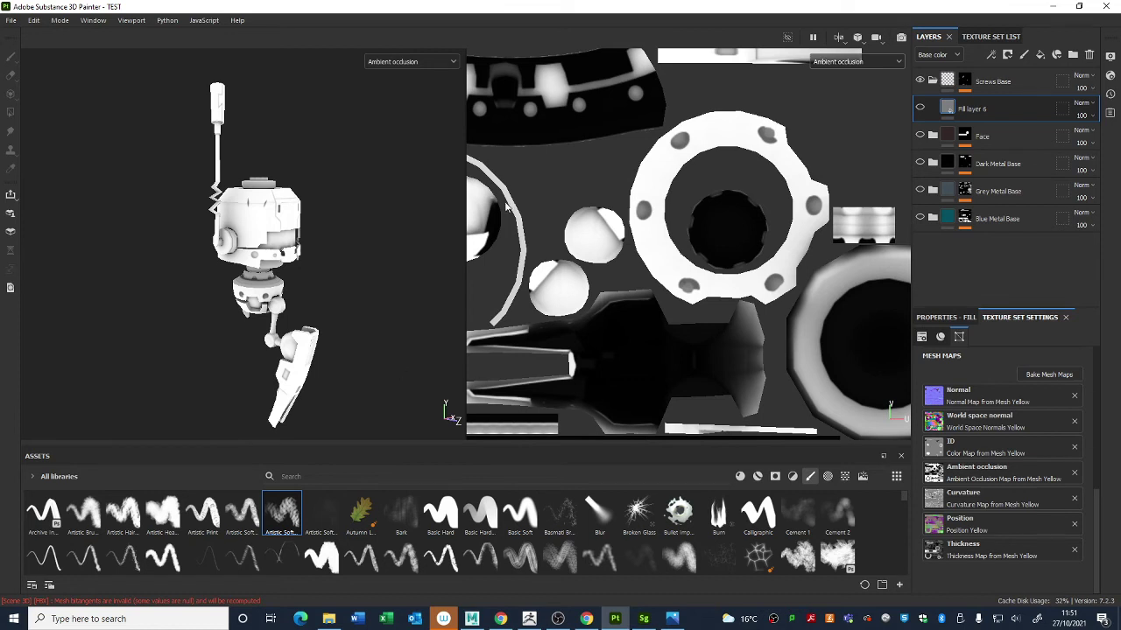
Step: Examine the ambient occlusion around the head's face opening and jaw up close, and frame the full UV layout
{"action": "scroll", "coordinate": [298, 236], "scroll_direction": "up", "scroll_amount": 8}
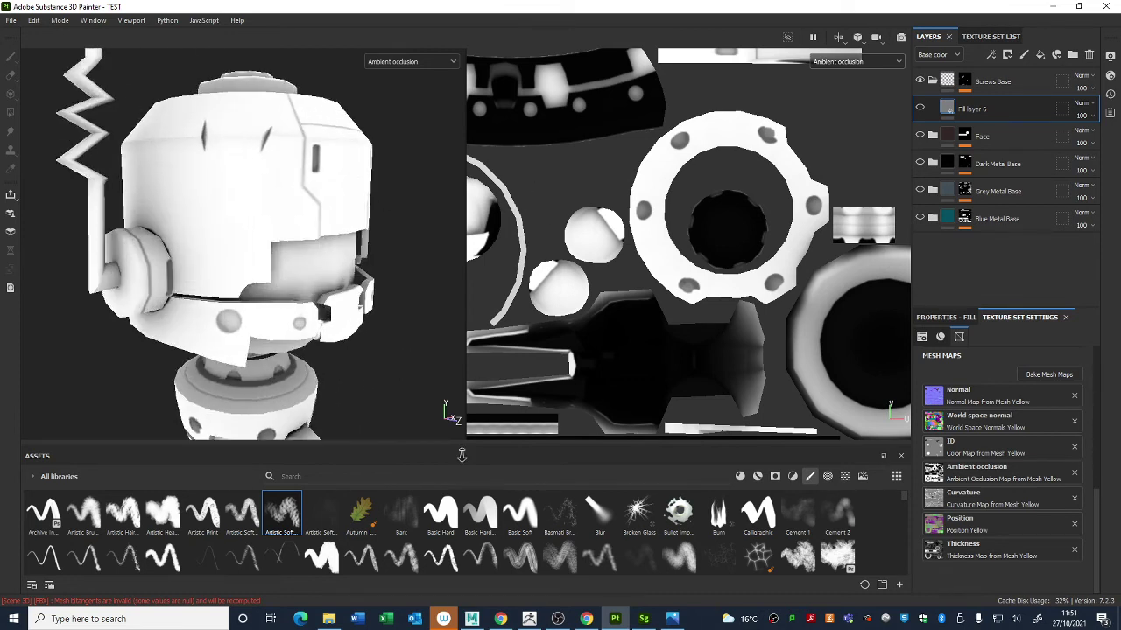
{"action": "scroll", "coordinate": [297, 302], "scroll_direction": "up", "scroll_amount": 6}
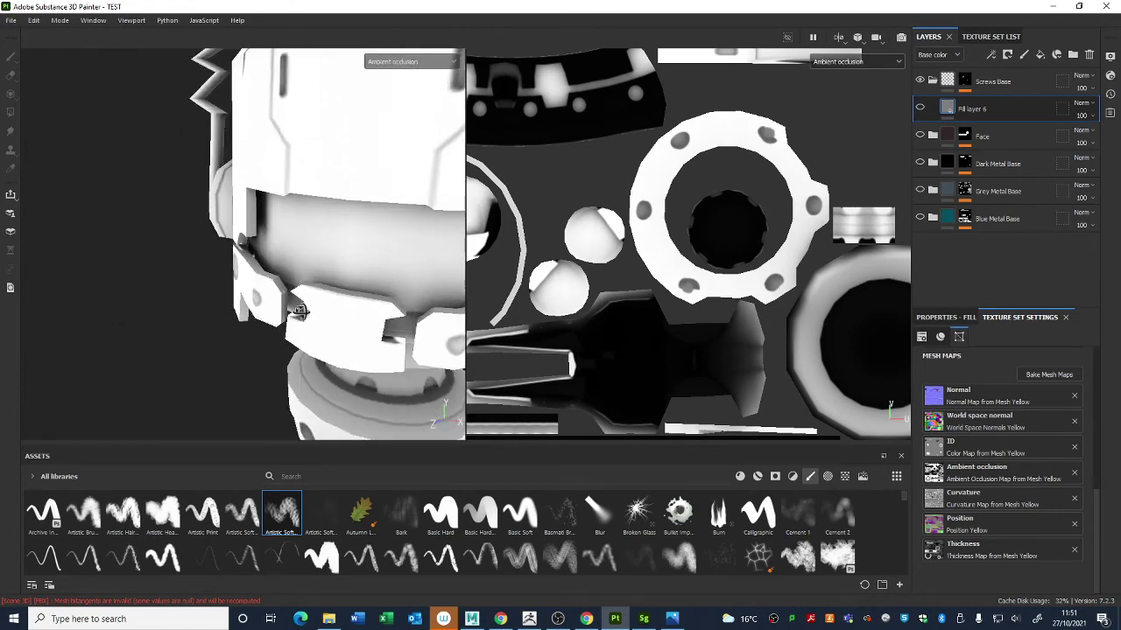
{"action": "left_click_drag", "start_coordinate": [298, 302], "coordinate": [394, 272], "text": "alt"}
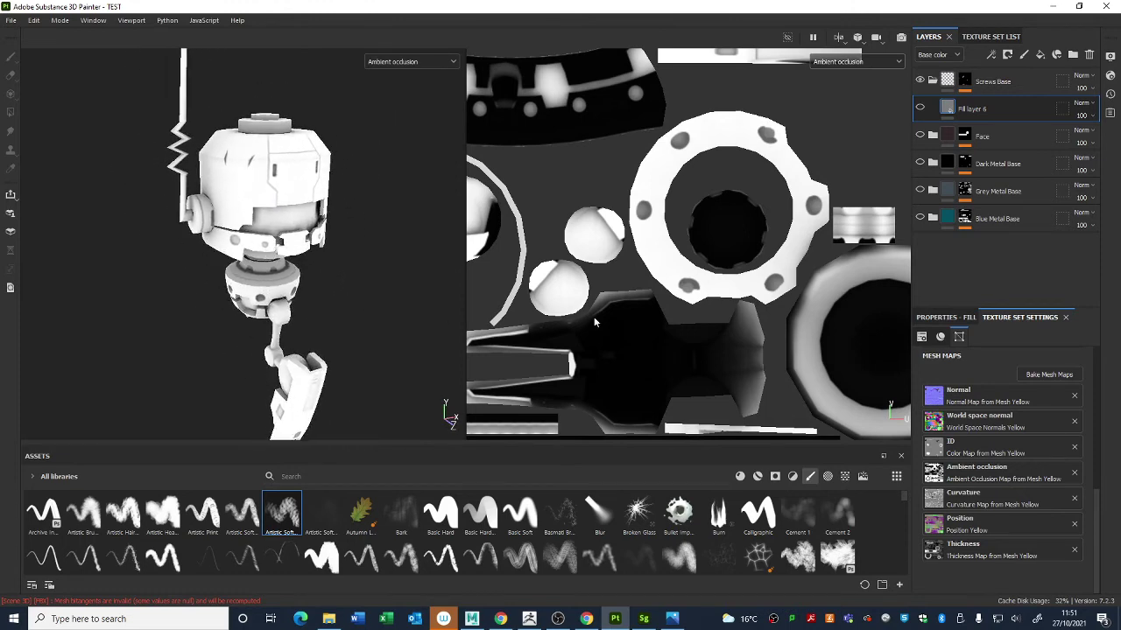
{"action": "key", "text": "f"}
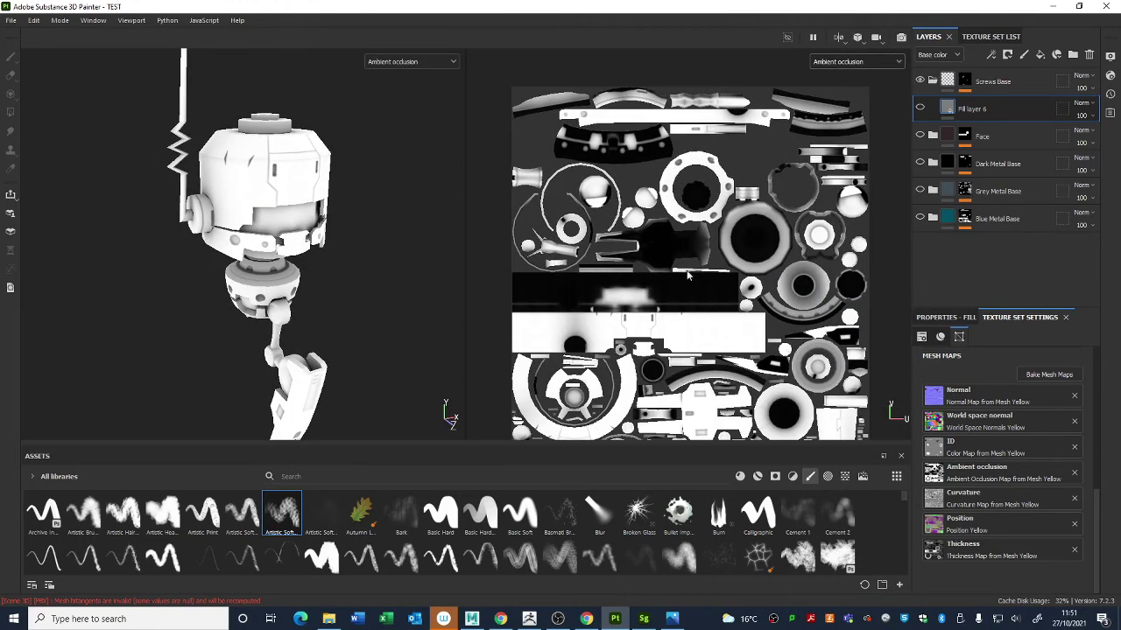
{"action": "scroll", "coordinate": [376, 263], "scroll_direction": "up", "scroll_amount": 3}
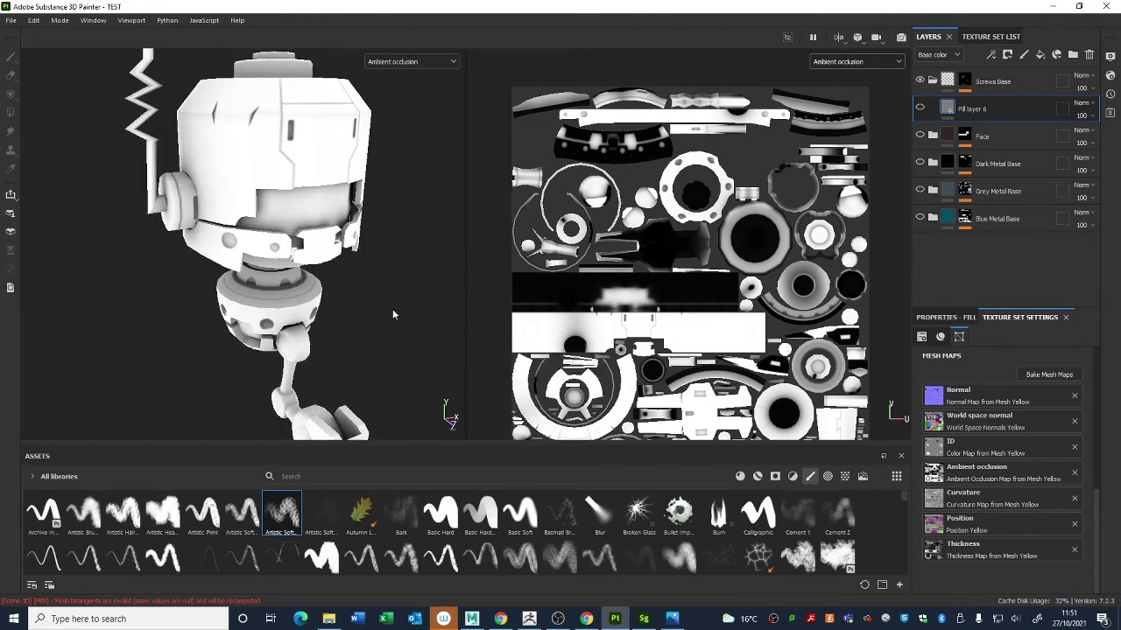
Step: Preview the Base color channel in the viewports and return them to the Material display
{"action": "left_click", "coordinate": [832, 63]}
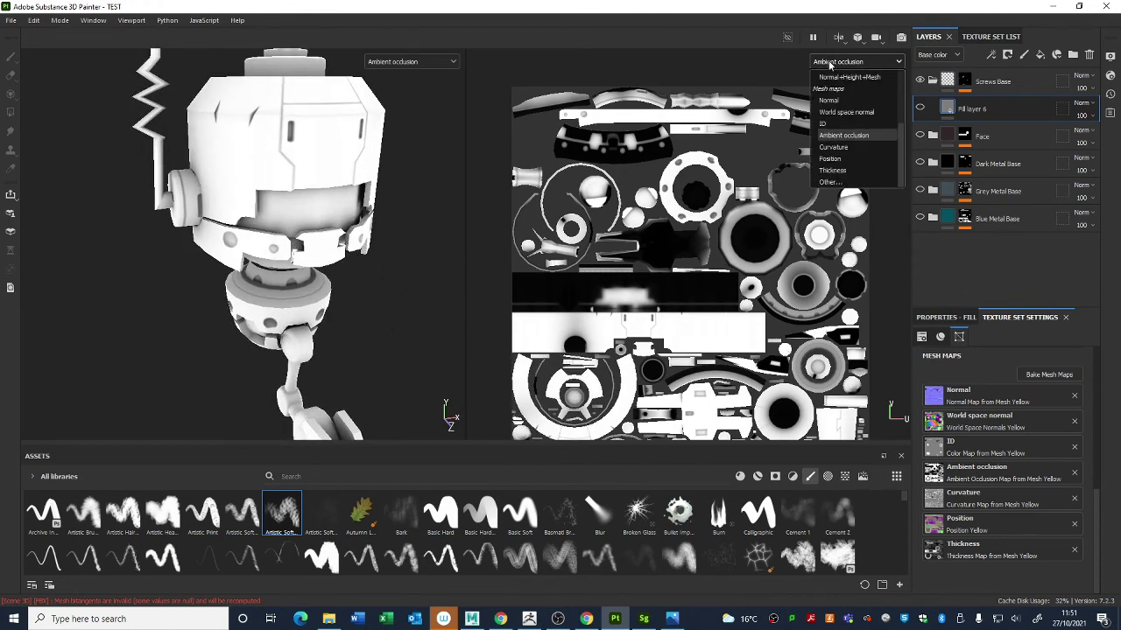
{"action": "left_click", "coordinate": [830, 79]}
{"action": "left_click", "coordinate": [843, 62]}
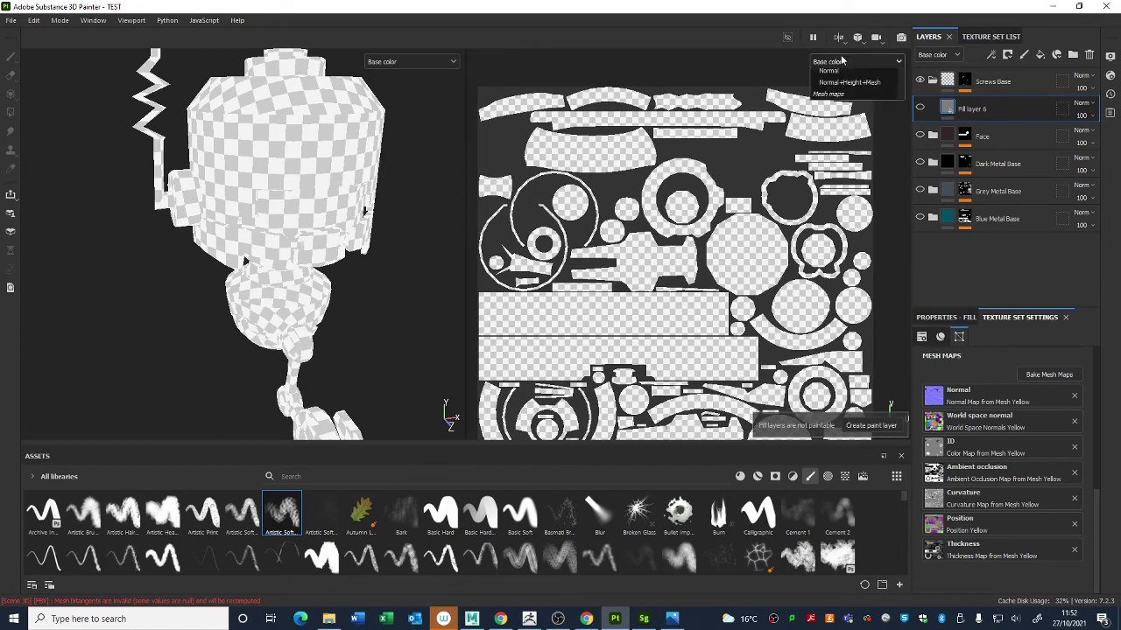
{"action": "left_click", "coordinate": [830, 89]}
Step: Remove the Ambient occlusion map from the texture set's mesh maps while viewing the head and neck up close
{"action": "scroll", "coordinate": [266, 222], "scroll_direction": "up", "scroll_amount": 5}
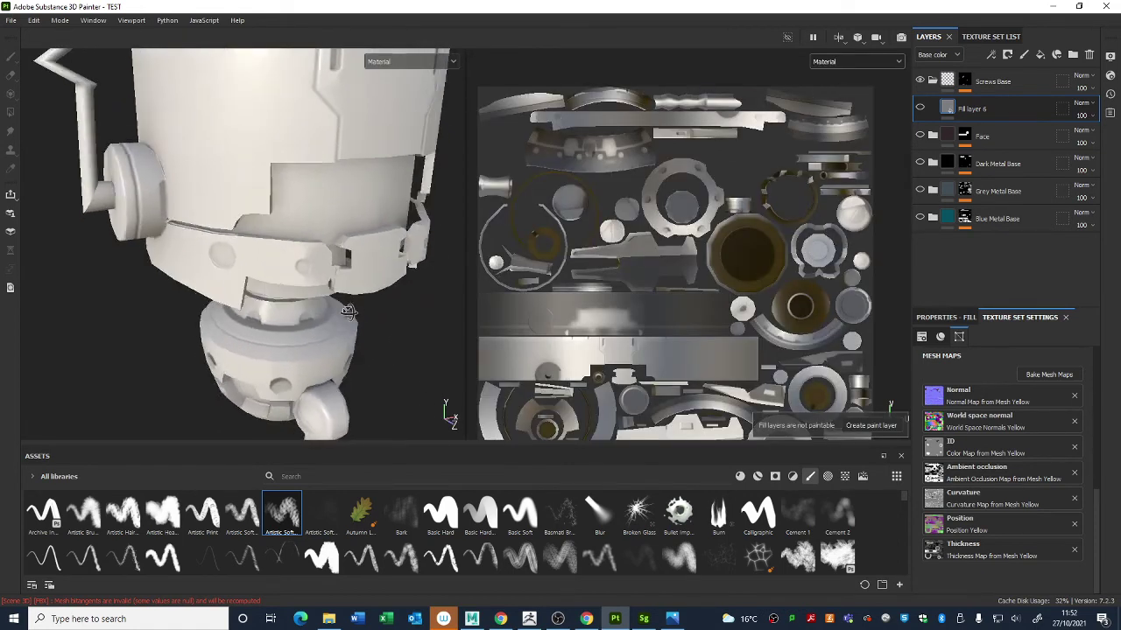
{"action": "scroll", "coordinate": [342, 298], "scroll_direction": "down", "scroll_amount": 3}
{"action": "scroll", "coordinate": [348, 296], "scroll_direction": "up", "scroll_amount": 2}
{"action": "scroll", "coordinate": [345, 302], "scroll_direction": "up", "scroll_amount": 1}
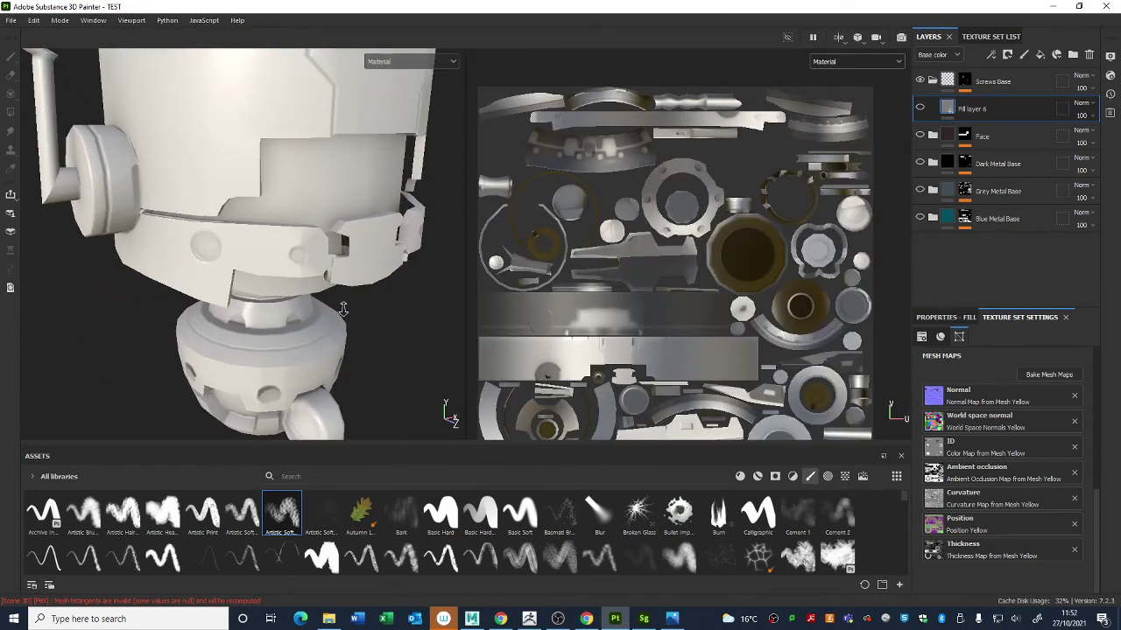
{"action": "left_click", "coordinate": [1076, 474]}
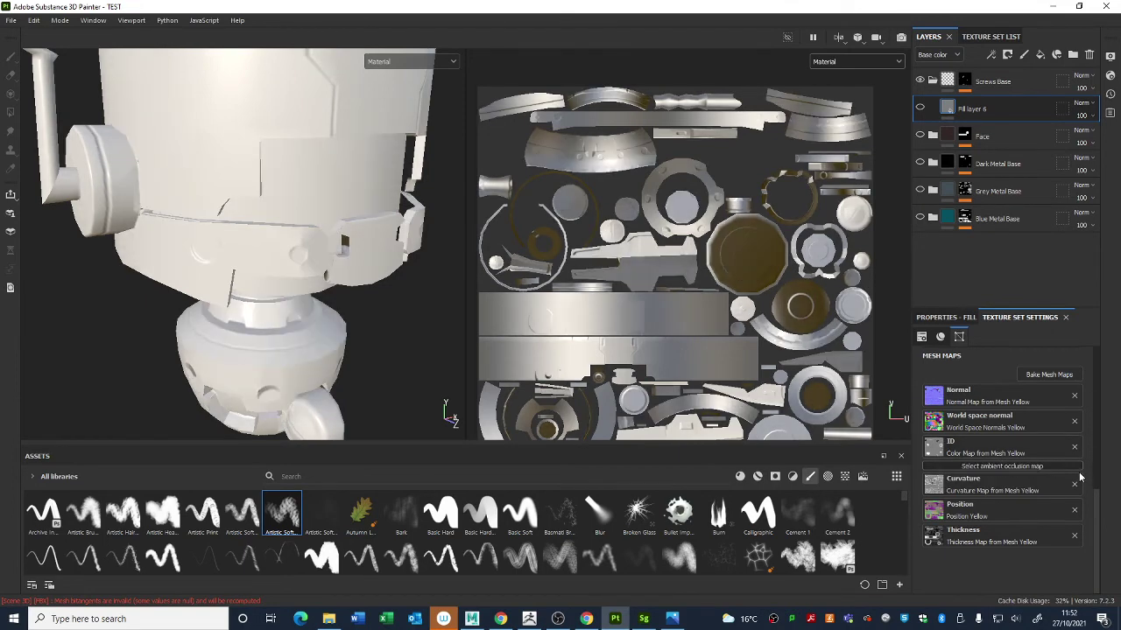
Step: Restore the Ambient occlusion map in the texture set's mesh maps and examine the shading on the head, jaw and neck
{"action": "left_click_drag", "start_coordinate": [383, 261], "coordinate": [317, 267], "text": "alt"}
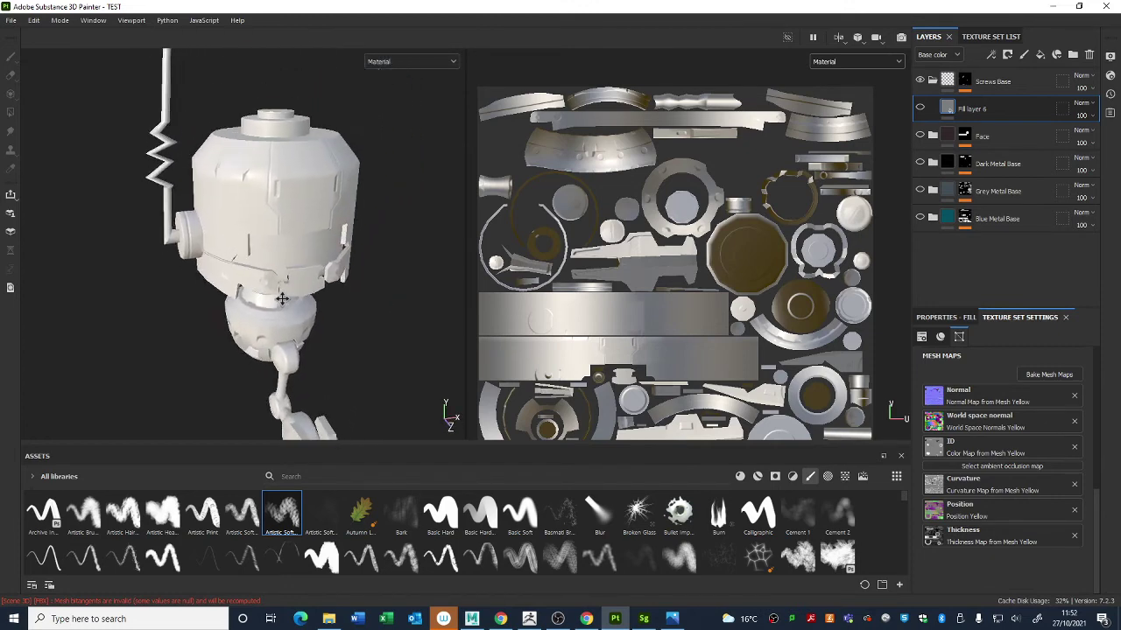
{"action": "scroll", "coordinate": [299, 305], "scroll_direction": "up", "scroll_amount": 5}
{"action": "left_click_drag", "start_coordinate": [299, 305], "coordinate": [305, 308], "text": "alt"}
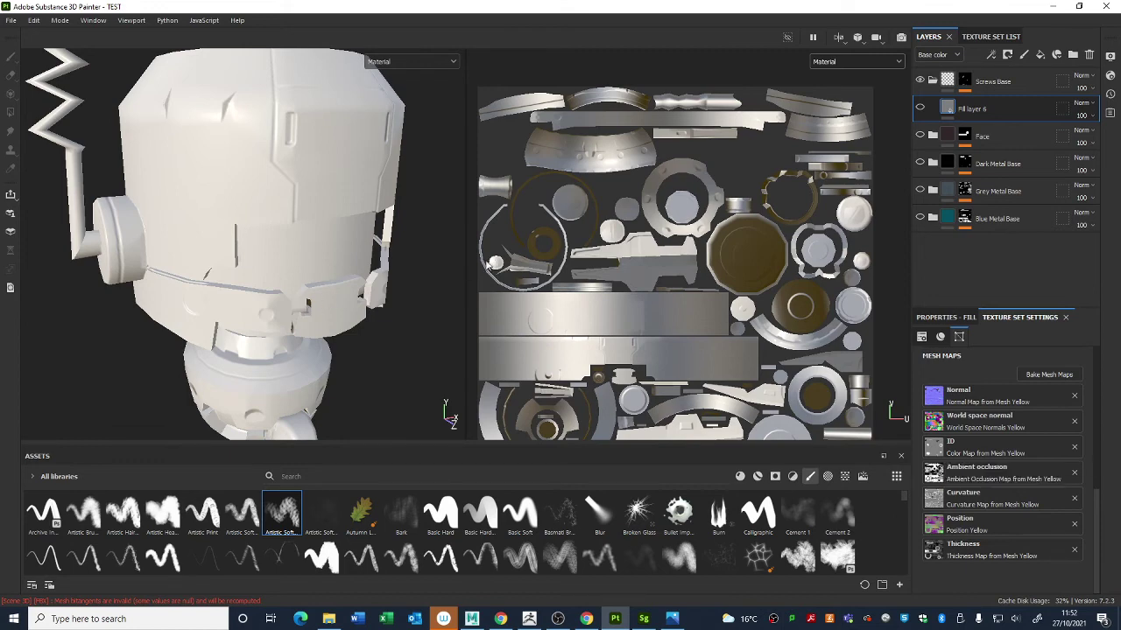
{"action": "mouse_move", "coordinate": [412, 308]}
{"action": "left_mouse_down", "text": "alt"}
{"action": "mouse_move", "coordinate": [365, 331]}
{"action": "mouse_move", "coordinate": [350, 302]}
{"action": "left_mouse_up", "text": "alt"}
{"action": "middle_click_drag", "start_coordinate": [350, 350], "coordinate": [345, 263], "text": "alt"}
{"action": "right_click_drag", "start_coordinate": [346, 263], "coordinate": [405, 461], "text": "alt"}
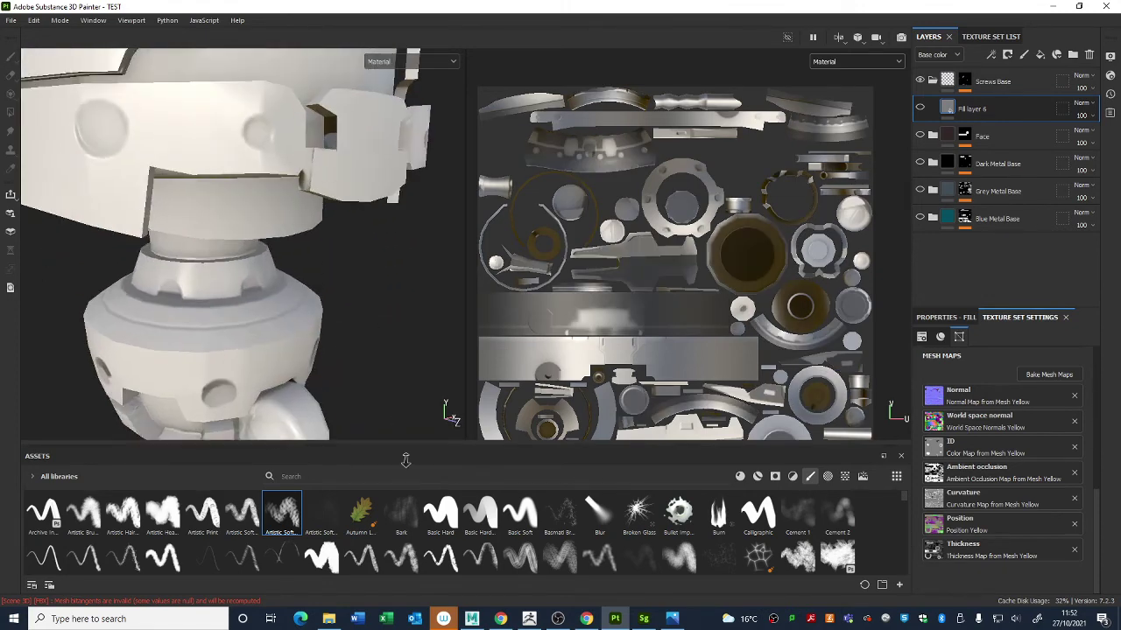
{"action": "middle_click_drag", "start_coordinate": [405, 460], "coordinate": [393, 155], "text": "alt"}
{"action": "right_click_drag", "start_coordinate": [394, 155], "coordinate": [352, 295], "text": "alt"}
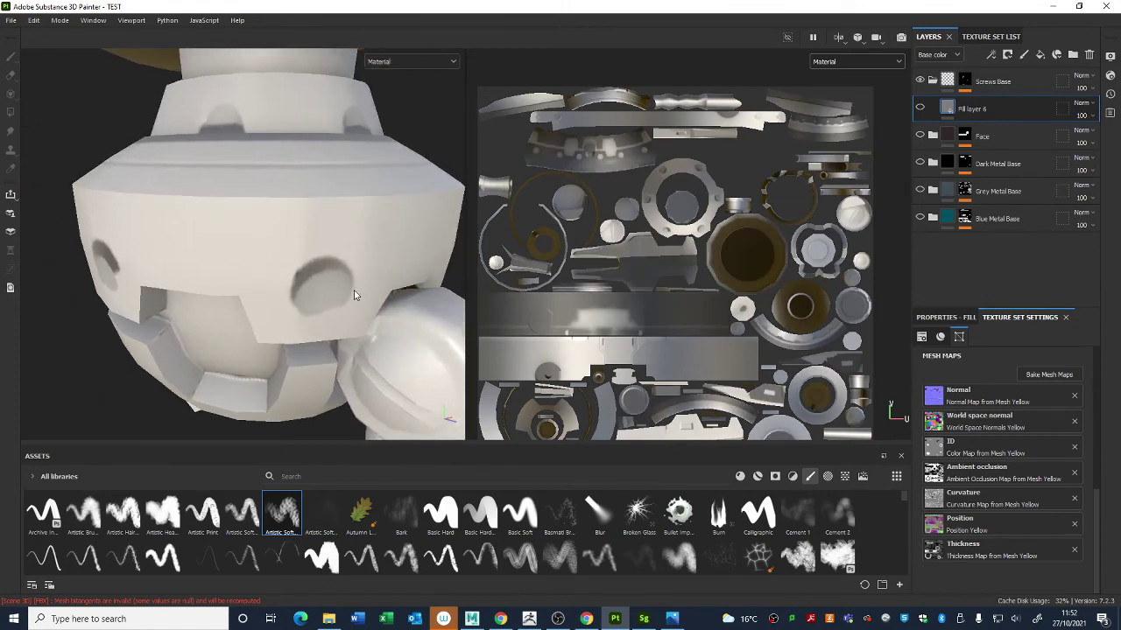
Step: Preview the Ambient occlusion mesh map in the viewports and compare it with the Material display around the jaw and neck
{"action": "left_click", "coordinate": [401, 63]}
{"action": "scroll", "coordinate": [412, 158], "scroll_direction": "down", "scroll_amount": 3}
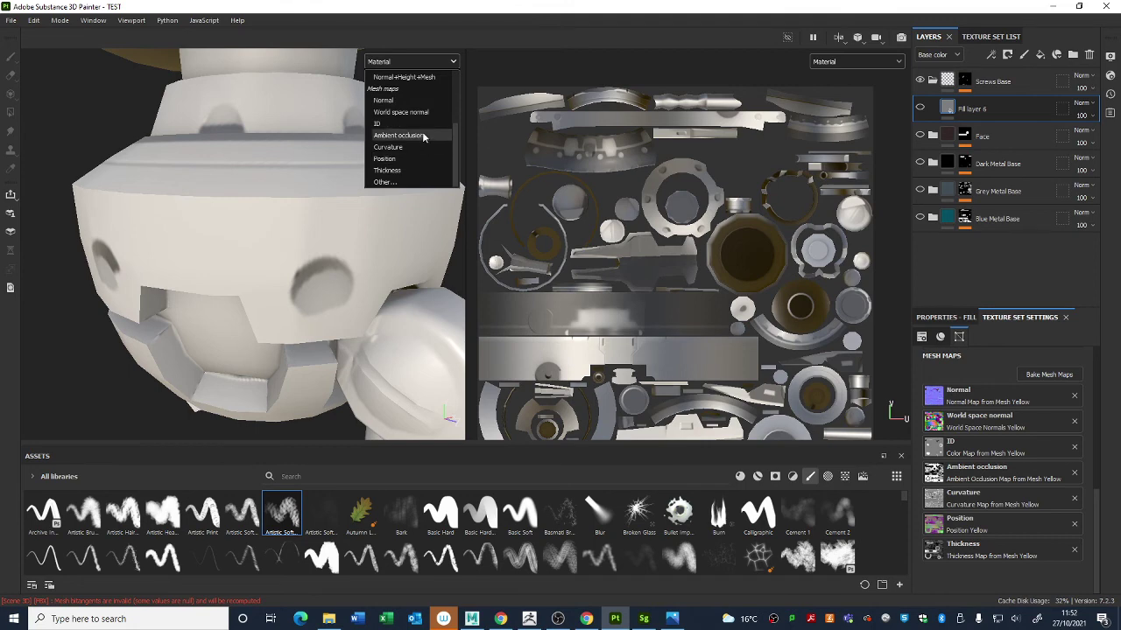
{"action": "left_click", "coordinate": [424, 137]}
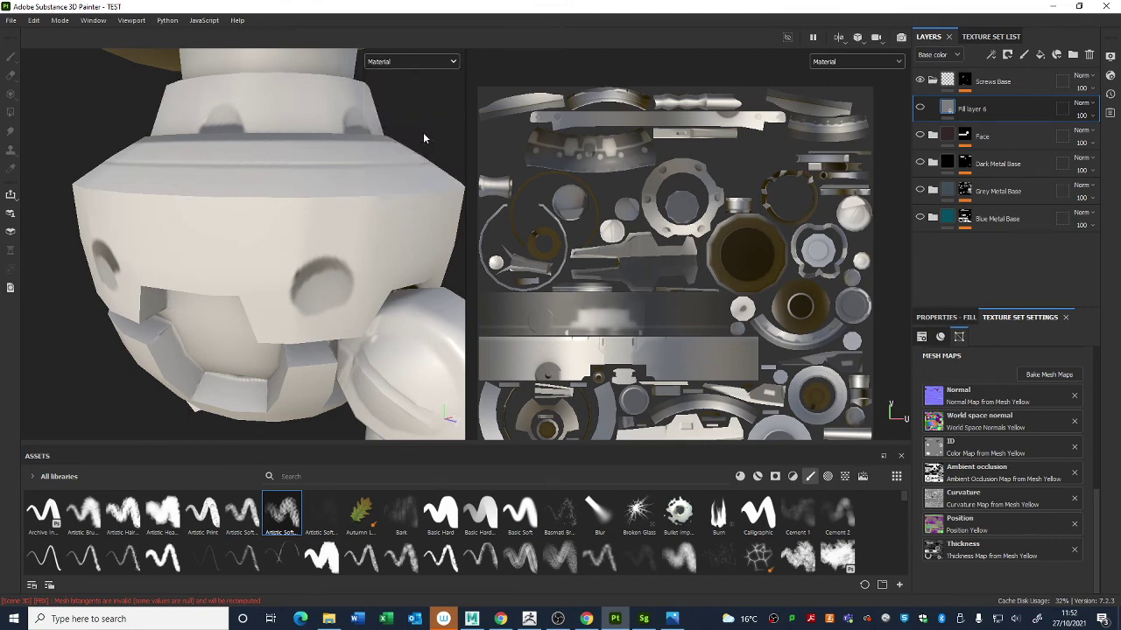
{"action": "left_click_drag", "start_coordinate": [355, 292], "coordinate": [326, 254], "text": "alt"}
{"action": "left_click", "coordinate": [405, 61]}
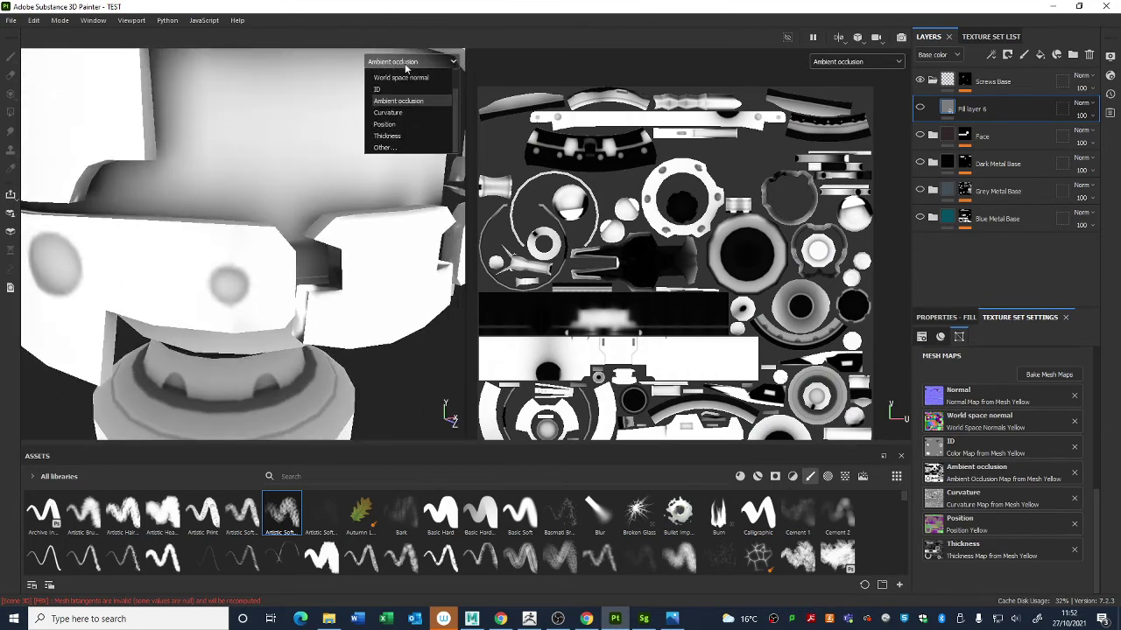
{"action": "scroll", "coordinate": [404, 97], "scroll_direction": "up", "scroll_amount": 2}
{"action": "left_click", "coordinate": [385, 88]}
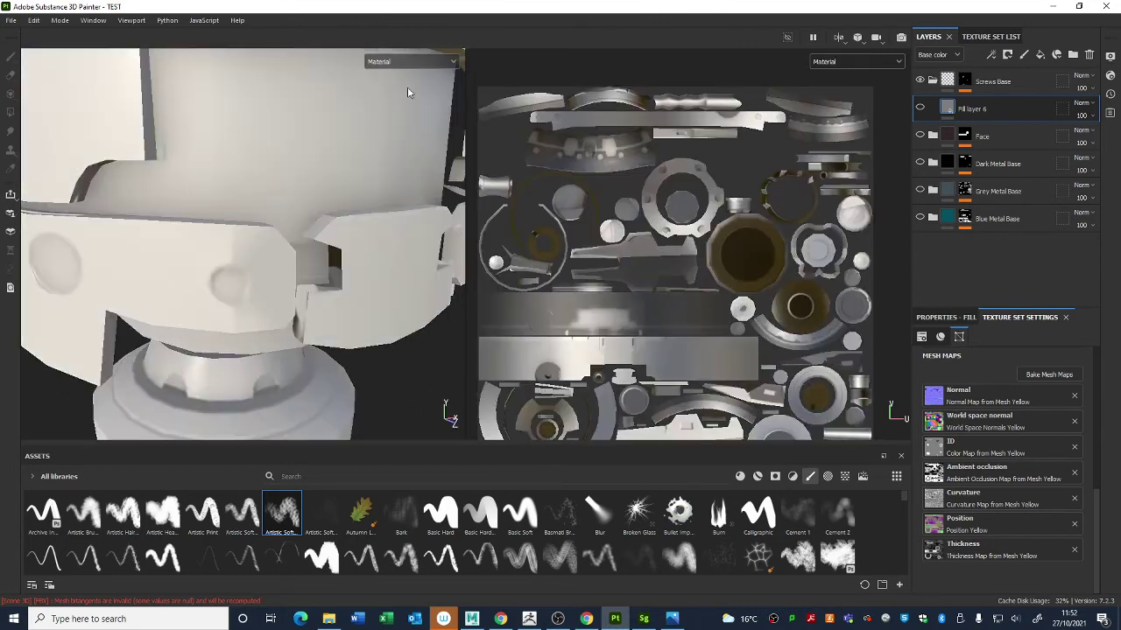
{"action": "left_click_drag", "start_coordinate": [382, 279], "coordinate": [351, 279], "text": "alt"}
{"action": "scroll", "coordinate": [351, 278], "scroll_direction": "up", "scroll_amount": 3}
{"action": "scroll", "coordinate": [337, 299], "scroll_direction": "up", "scroll_amount": 4}
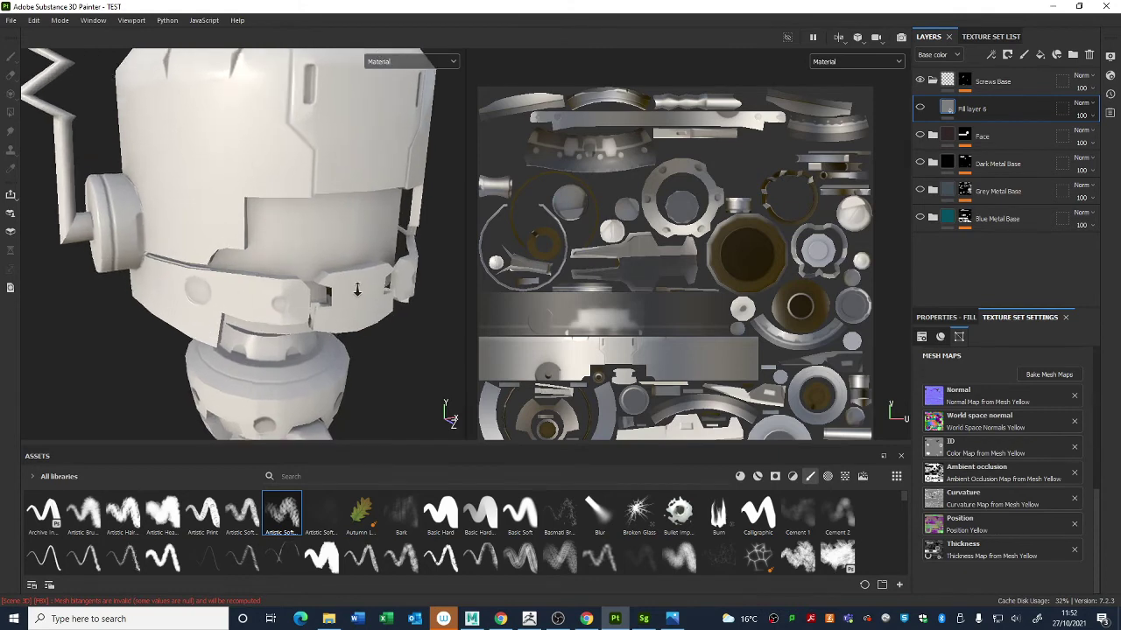
{"action": "scroll", "coordinate": [263, 231], "scroll_direction": "down", "scroll_amount": 5}
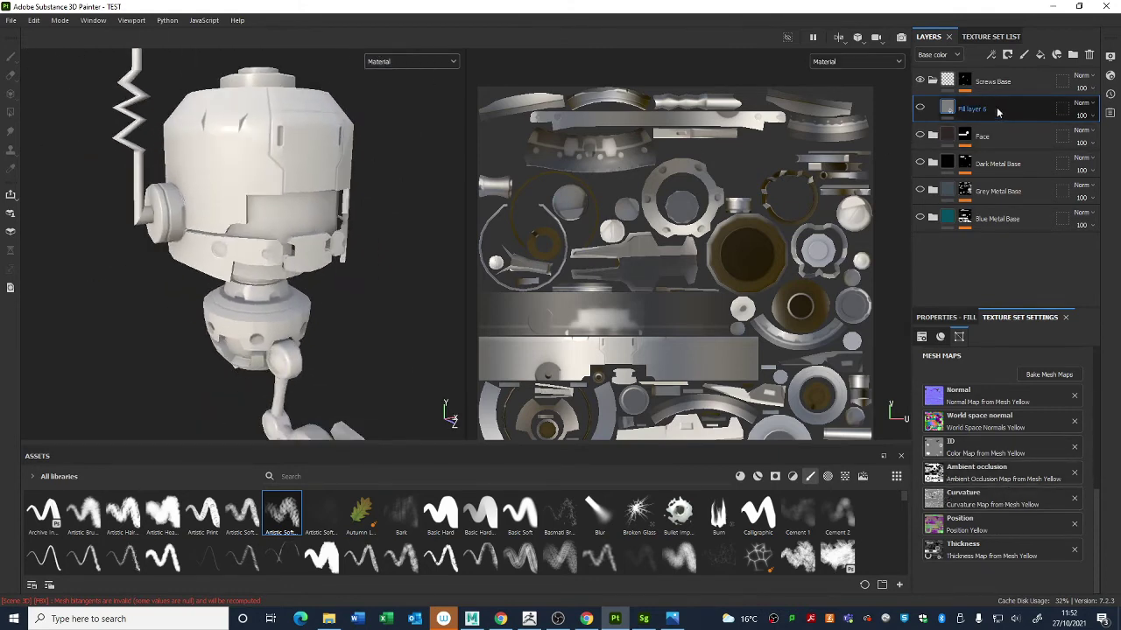
{"action": "scroll", "coordinate": [411, 424], "scroll_direction": "up", "scroll_amount": 3}
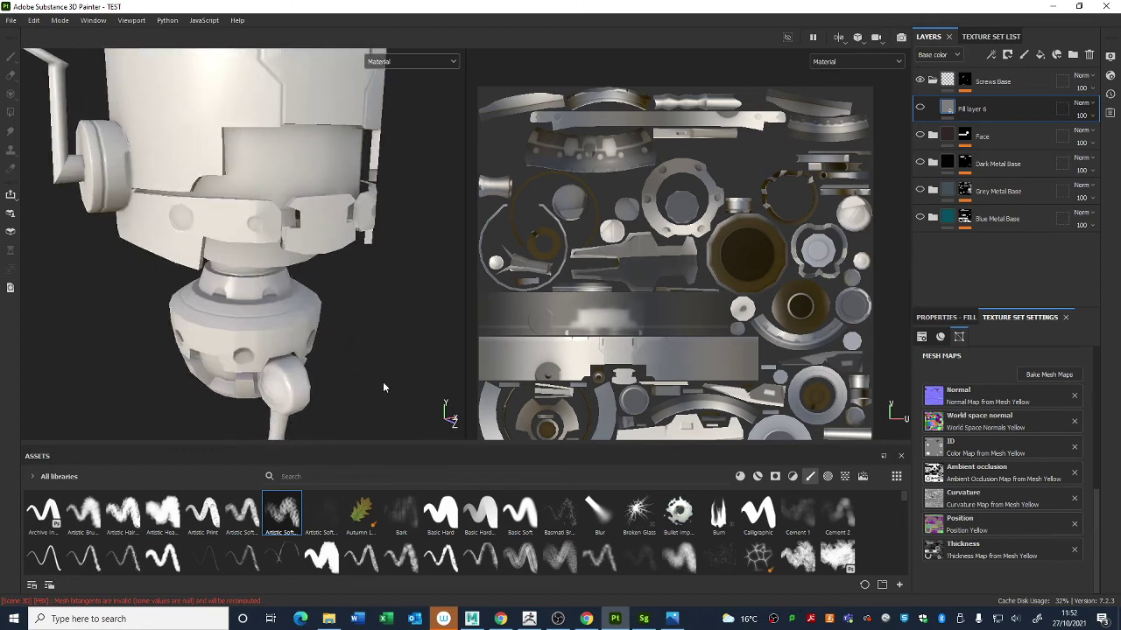
Step: Add a fill layer at the top of the layer stack, above Screws Base, and give it a black mask
{"action": "left_click", "coordinate": [1040, 55]}
{"action": "left_click_drag", "start_coordinate": [990, 108], "coordinate": [981, 80]}
{"action": "right_click", "coordinate": [940, 81]}
{"action": "left_click", "coordinate": [967, 89]}
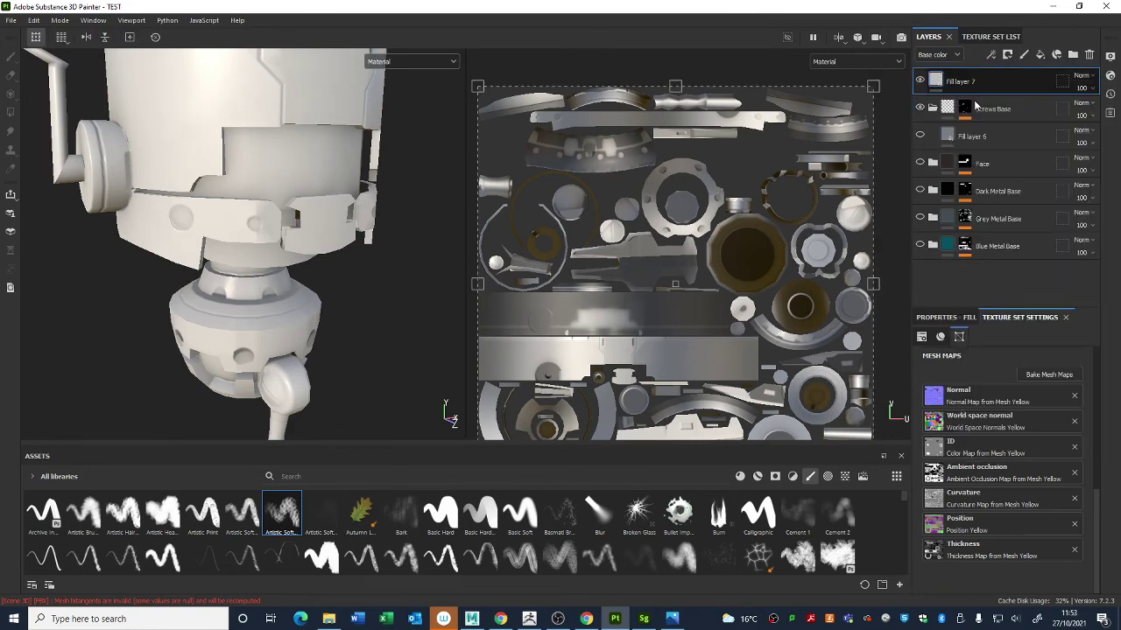
Step: Add a fill effect to the new layer's black mask, removing and re-adding it once
{"action": "right_click", "coordinate": [953, 81]}
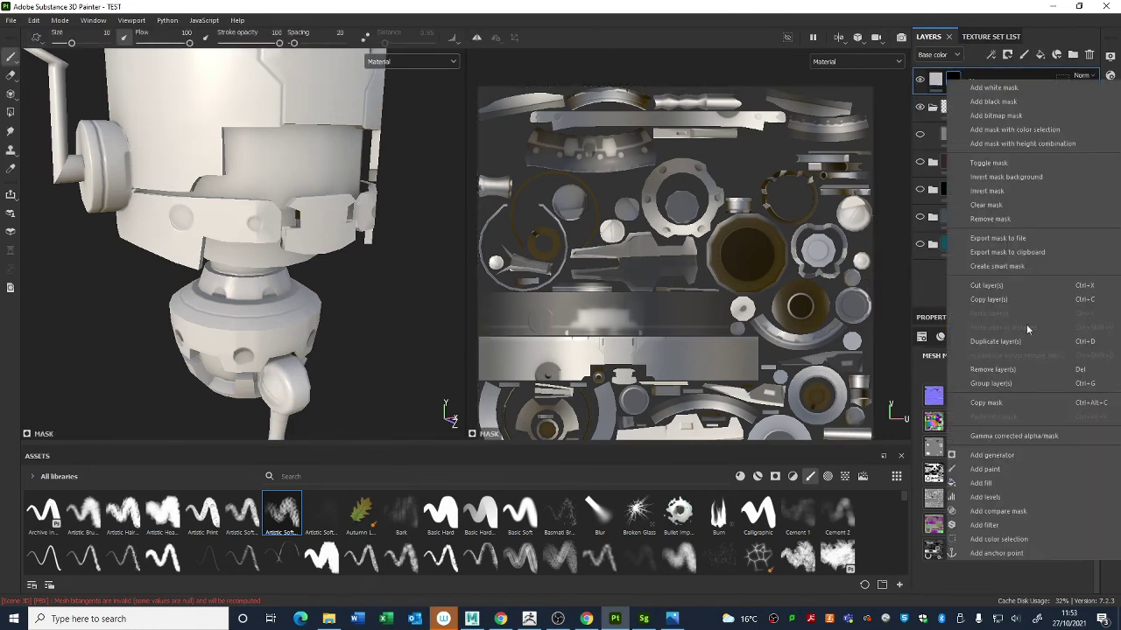
{"action": "left_click", "coordinate": [1005, 483]}
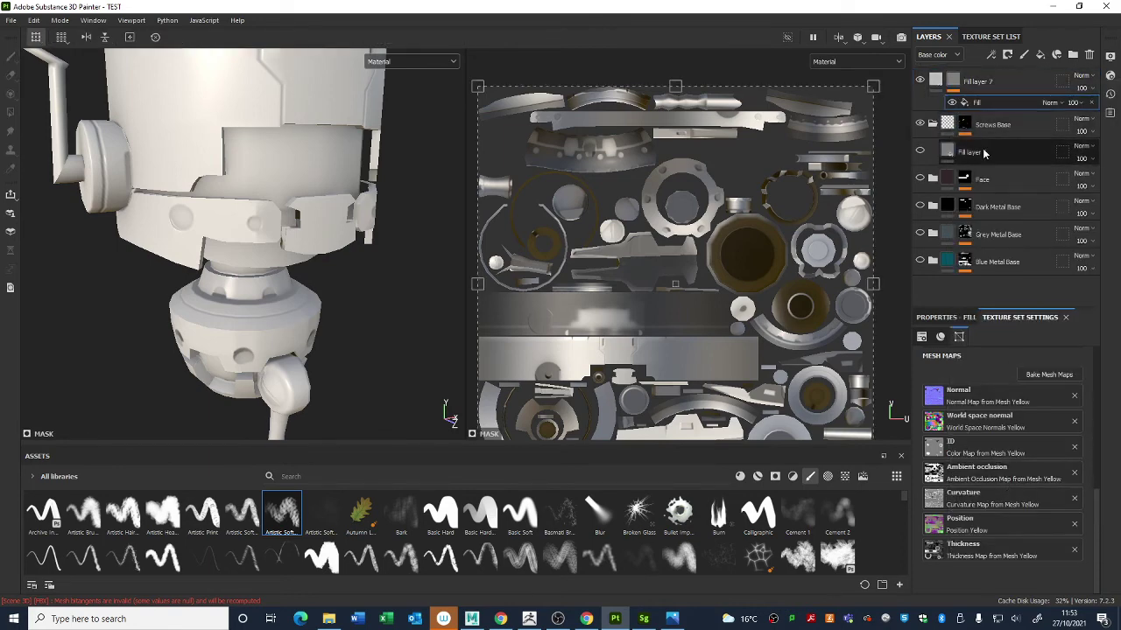
{"action": "left_click", "coordinate": [954, 318]}
{"action": "left_click", "coordinate": [952, 81]}
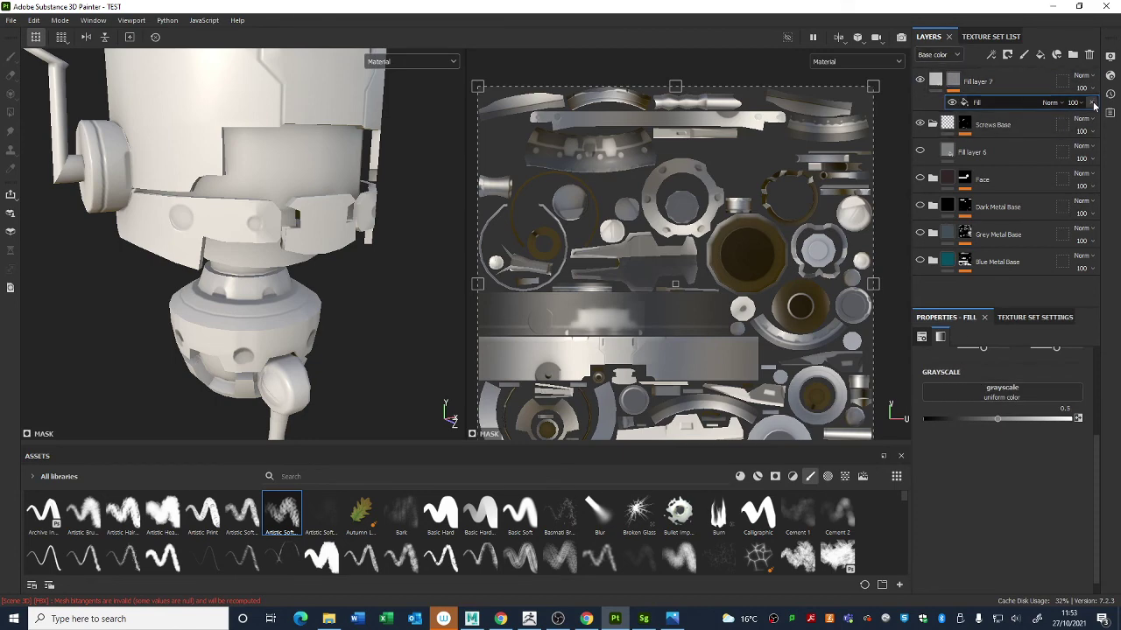
{"action": "right_click", "coordinate": [952, 80]}
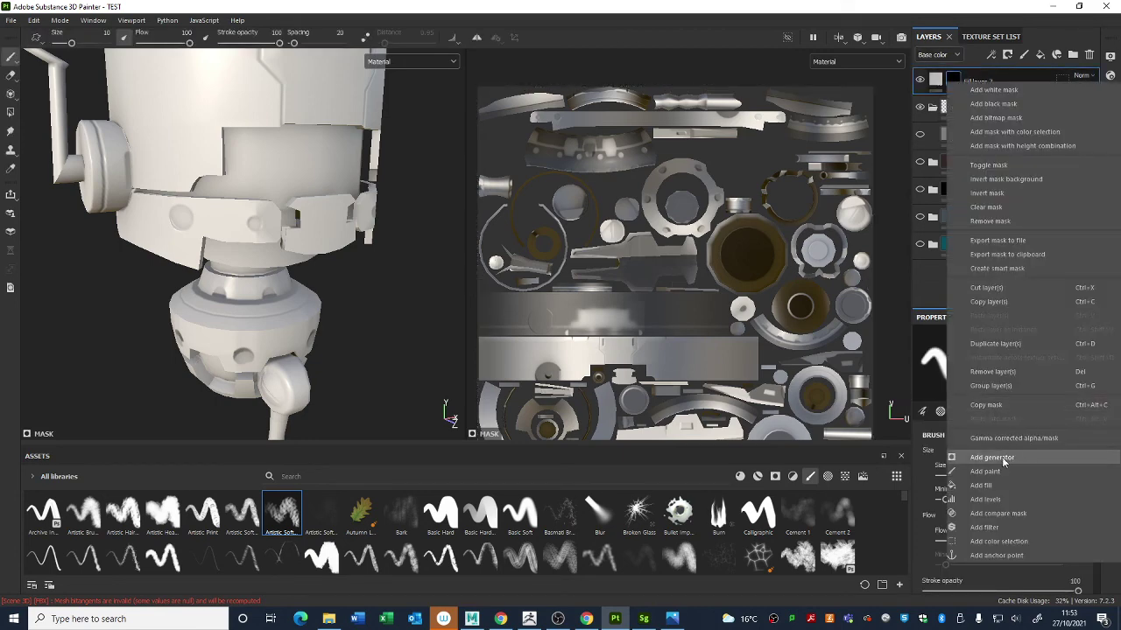
{"action": "left_click", "coordinate": [982, 485]}
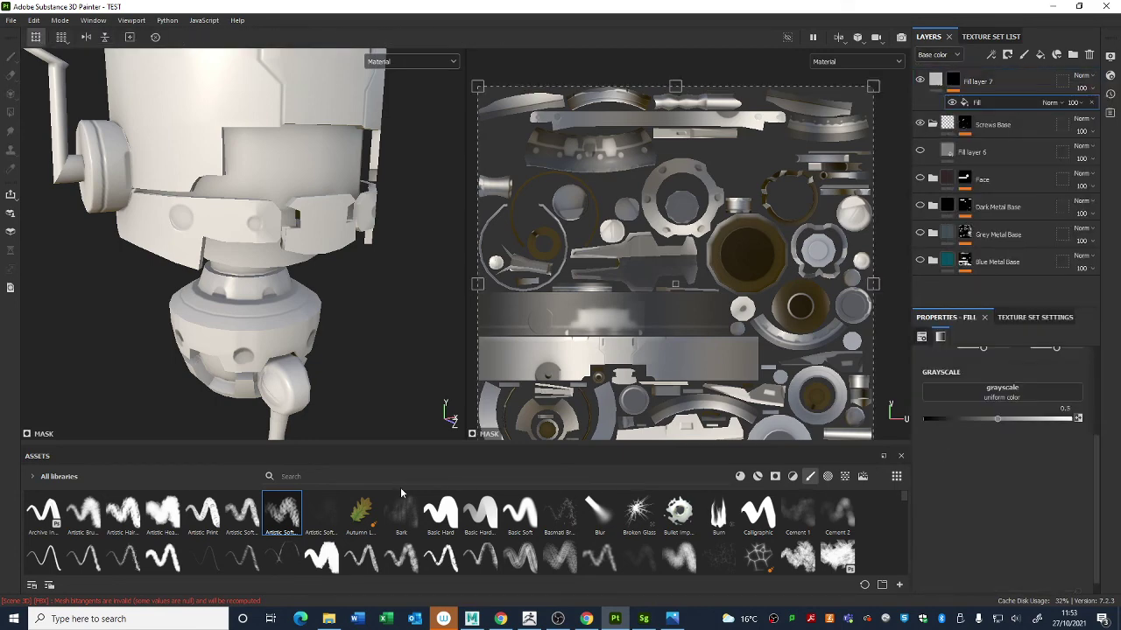
Step: Search the textures for "ambien" and assign the Ambient Occlusion Map from Mesh Yellow as the mask fill's grayscale
{"action": "left_click", "coordinate": [828, 476]}
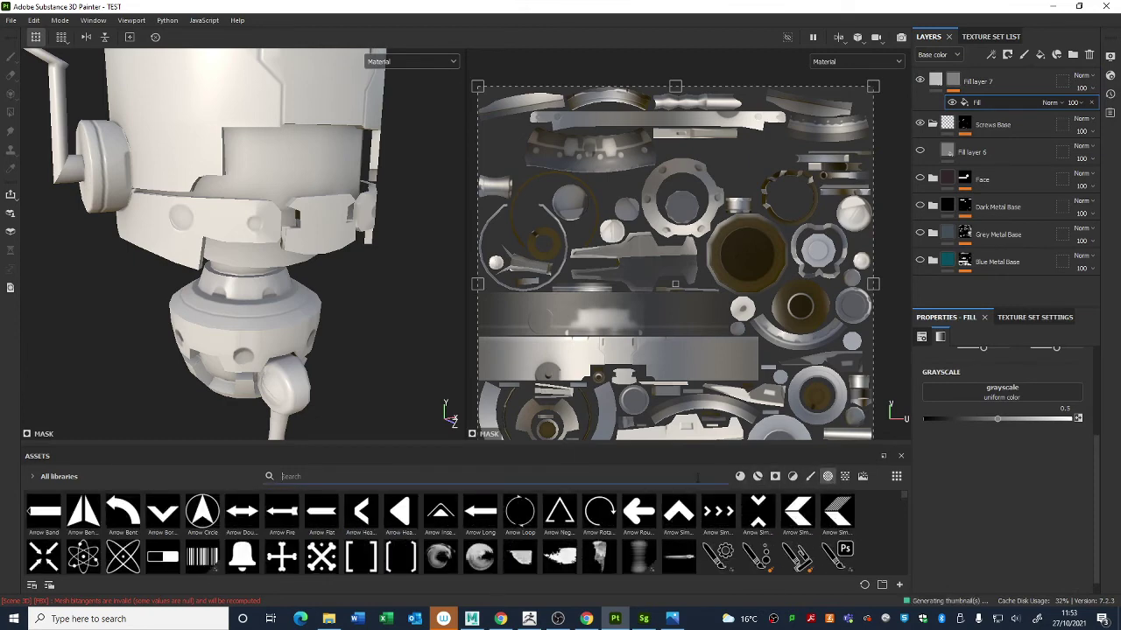
{"action": "left_click", "coordinate": [298, 477]}
{"action": "type", "text": "ambien"}
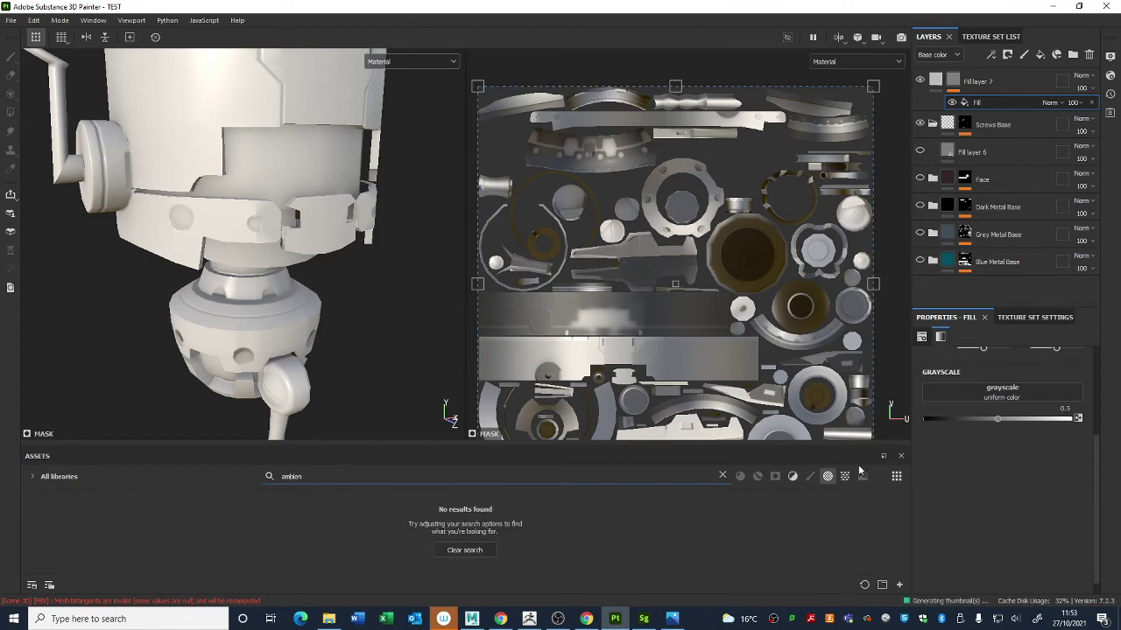
{"action": "left_click", "coordinate": [844, 476]}
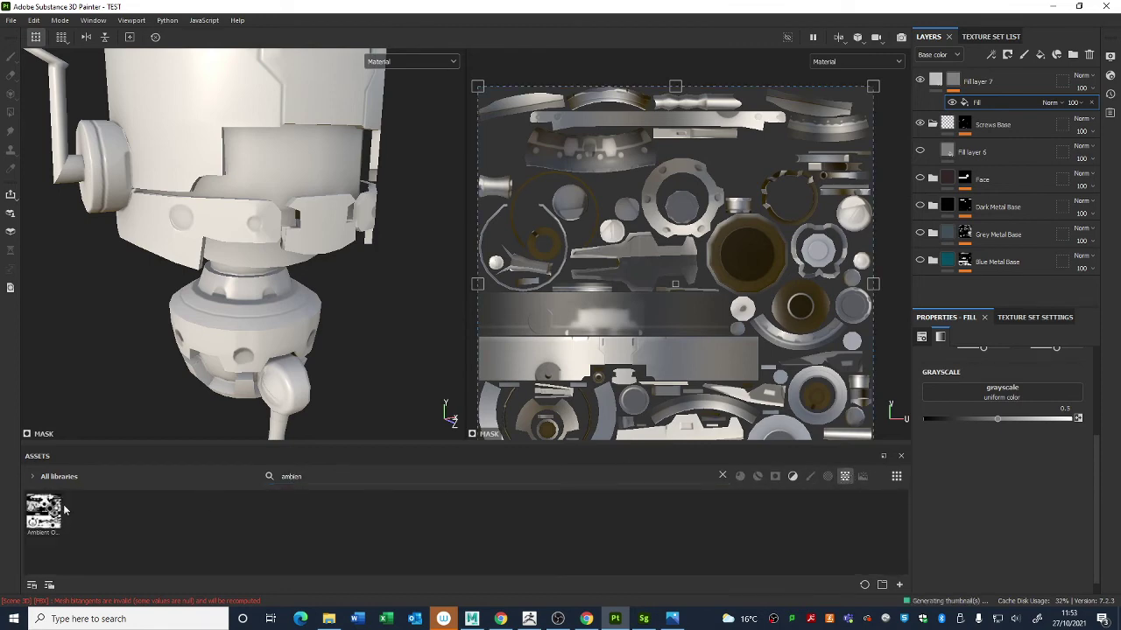
{"action": "left_click_drag", "start_coordinate": [44, 513], "coordinate": [973, 396]}
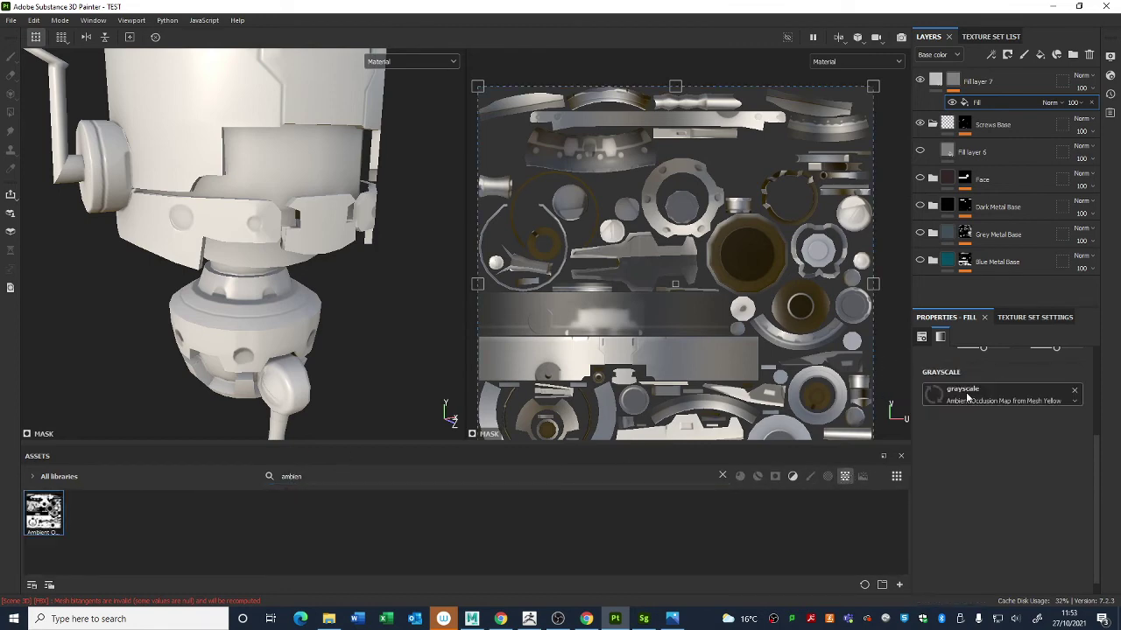
Step: Set the base color of Fill layer 7 to a muted red, ad4545
{"action": "left_click", "coordinate": [937, 80]}
{"action": "left_click", "coordinate": [980, 471]}
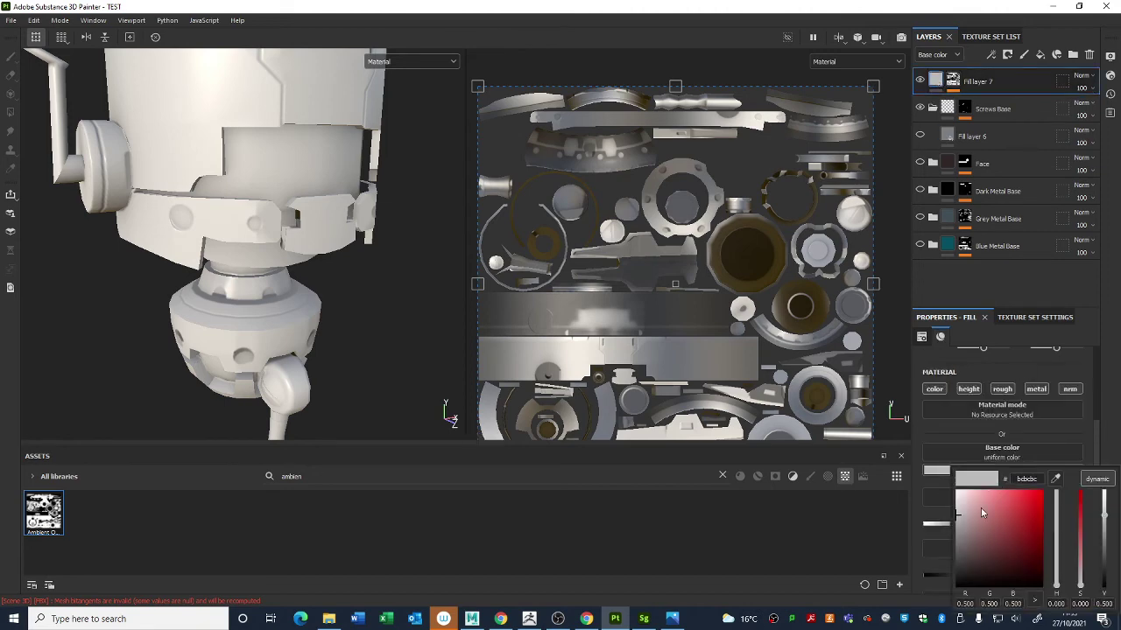
{"action": "left_click", "coordinate": [1003, 521]}
{"action": "left_click", "coordinate": [1007, 519]}
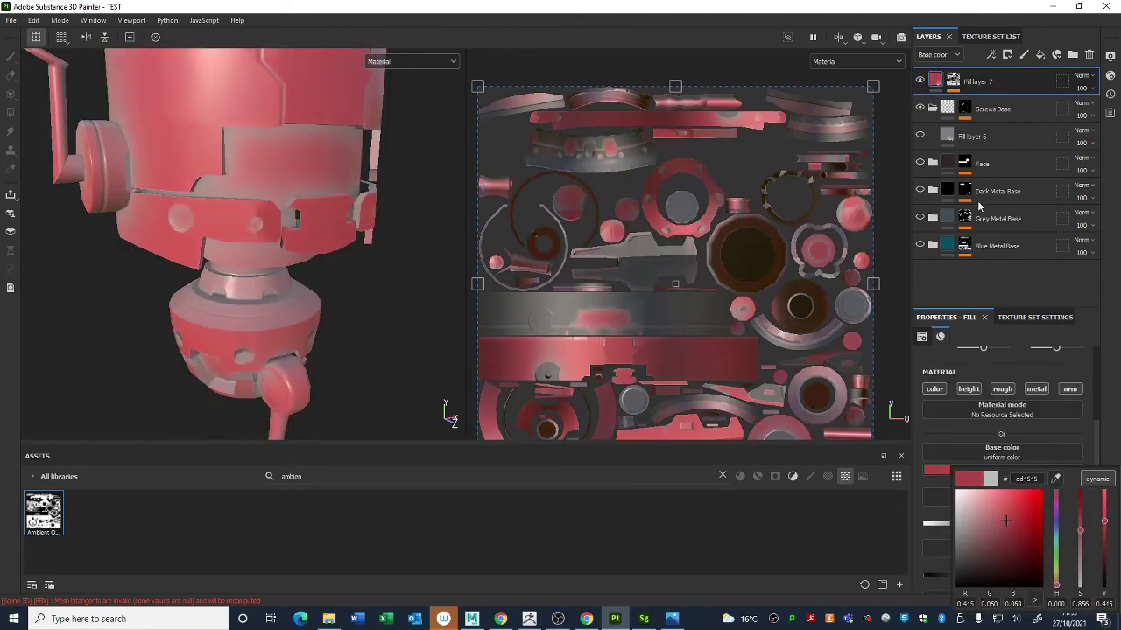
Step: Add a Levels effect above the ambient occlusion fill in the mask of Fill layer 7 and invert it
{"action": "left_click", "coordinate": [952, 80]}
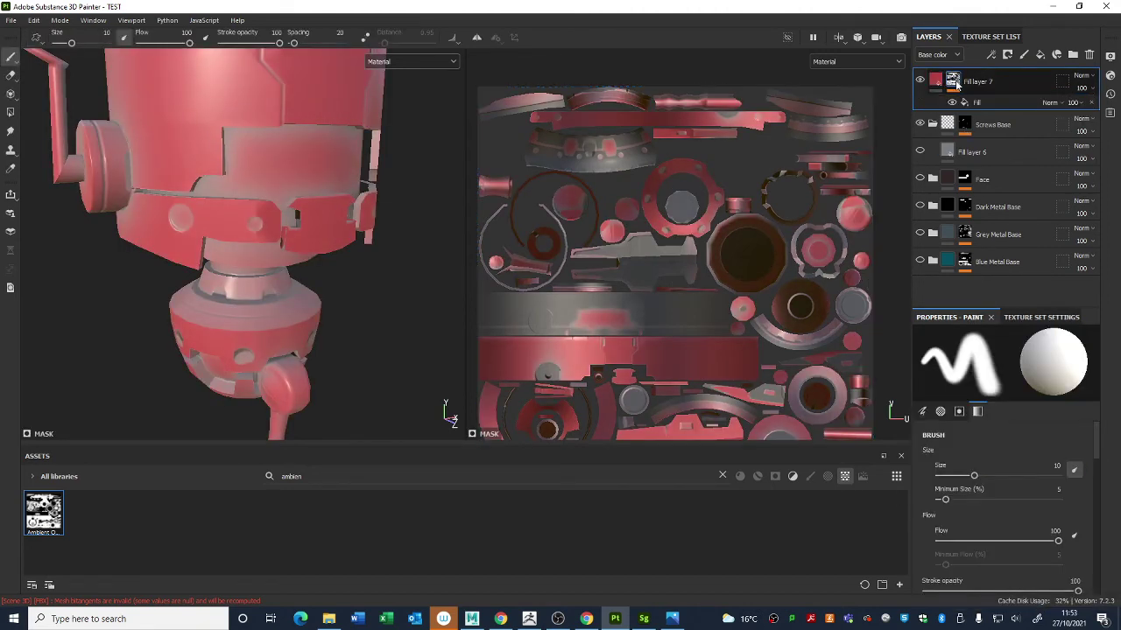
{"action": "left_click", "coordinate": [976, 103]}
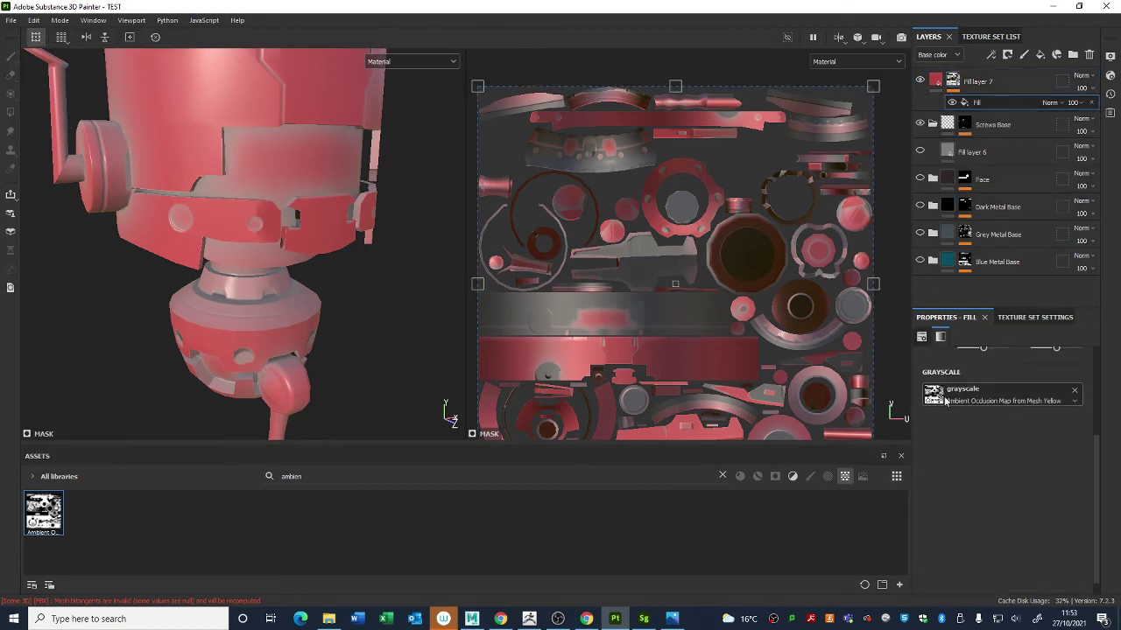
{"action": "left_click_drag", "start_coordinate": [243, 221], "coordinate": [257, 267], "text": "alt"}
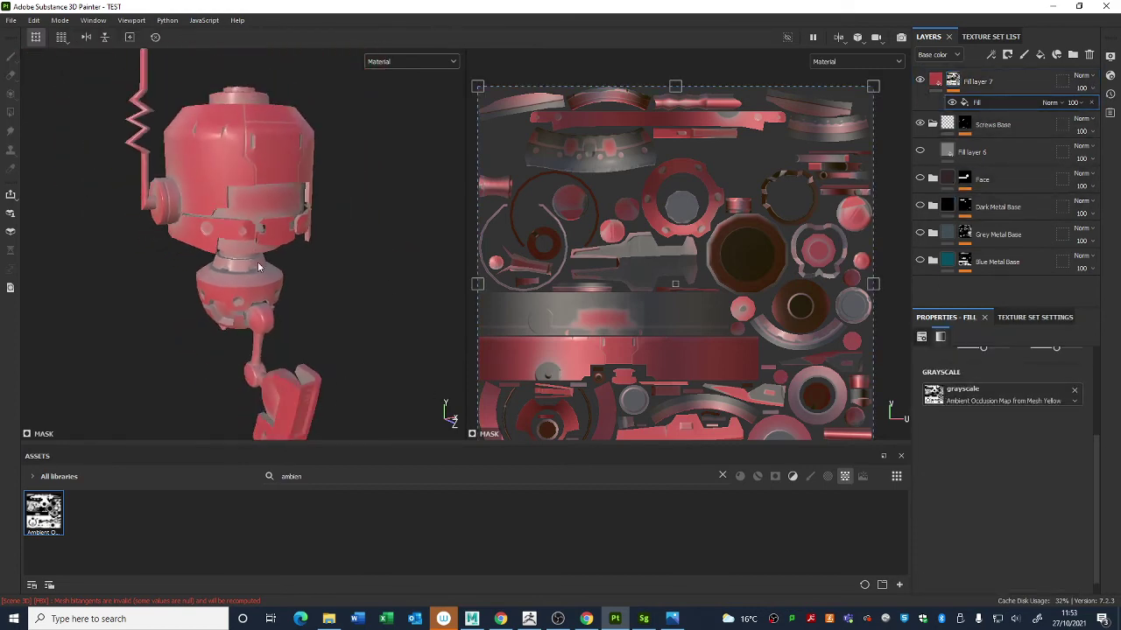
{"action": "right_click", "coordinate": [954, 82]}
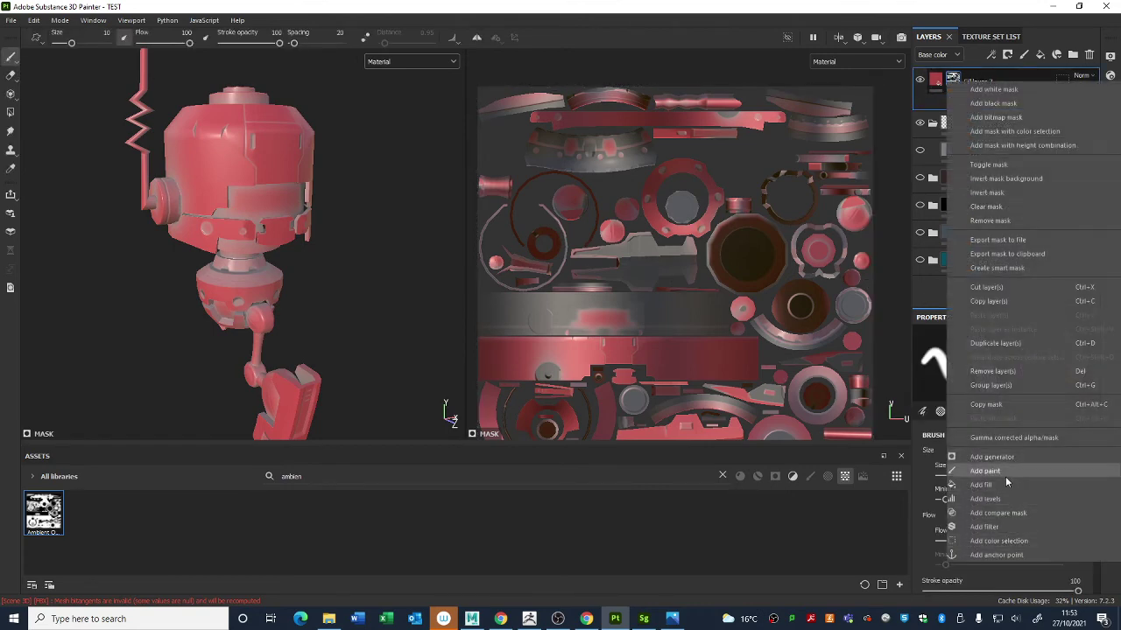
{"action": "left_click", "coordinate": [987, 498]}
{"action": "left_click", "coordinate": [1044, 440]}
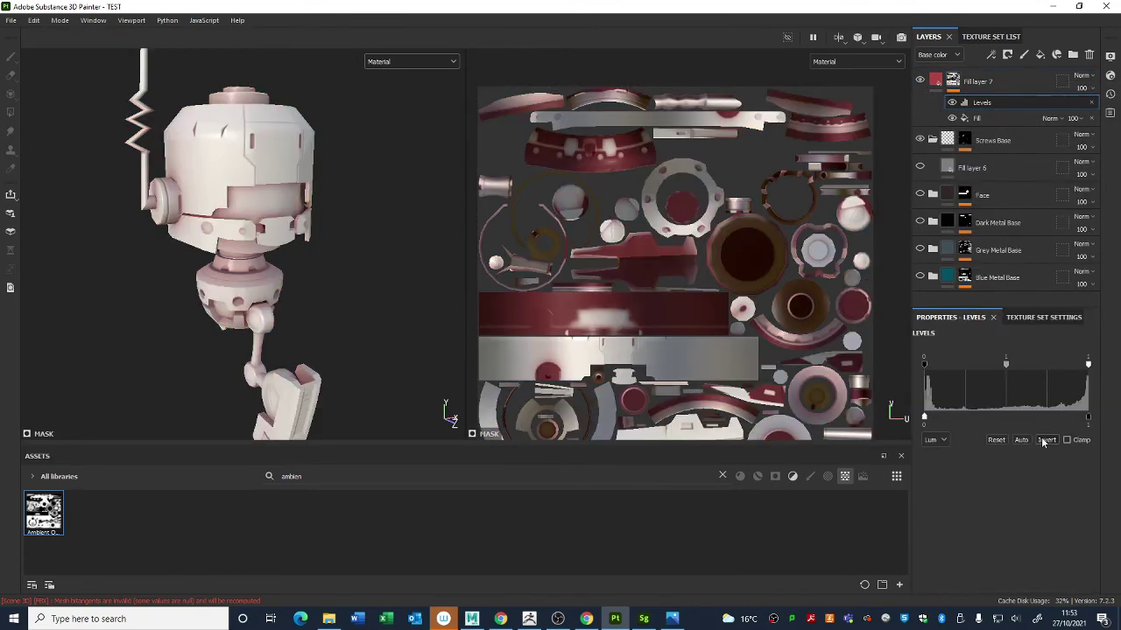
Step: Review the texture set's mesh maps and inspect the red occlusion tint on the head and neck up close
{"action": "left_click", "coordinate": [956, 82]}
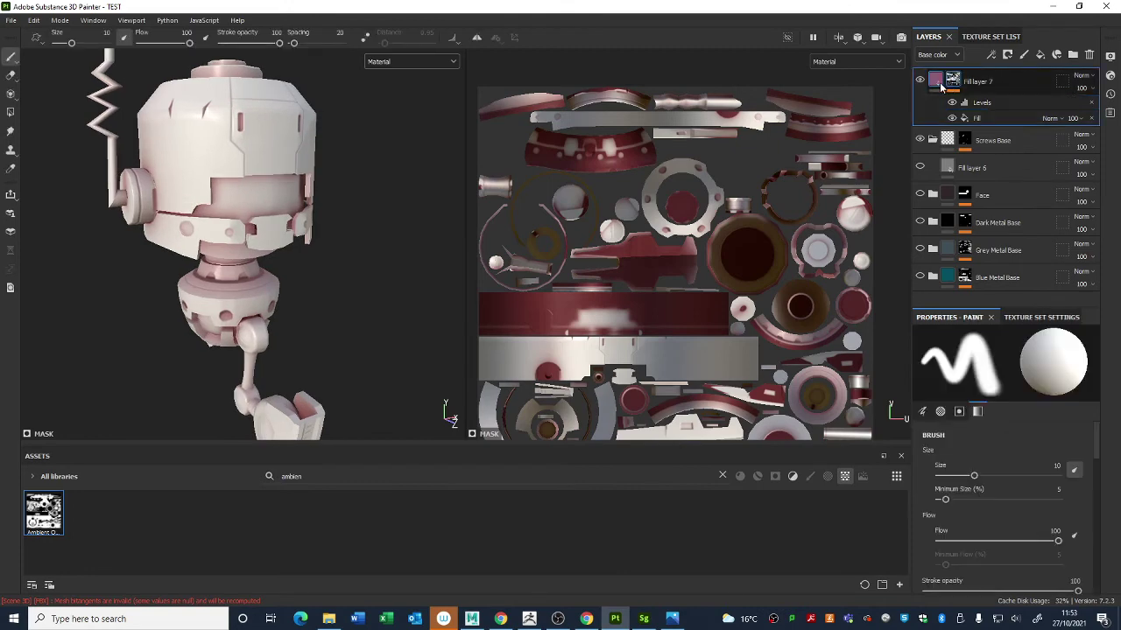
{"action": "left_click", "coordinate": [935, 80]}
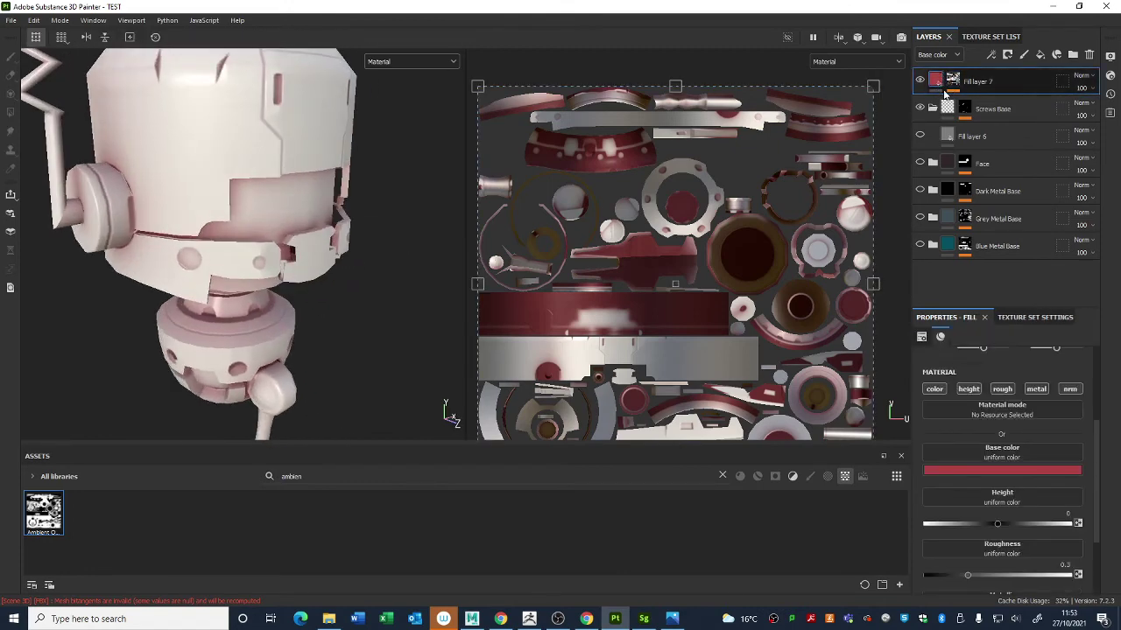
{"action": "left_click", "coordinate": [1007, 319]}
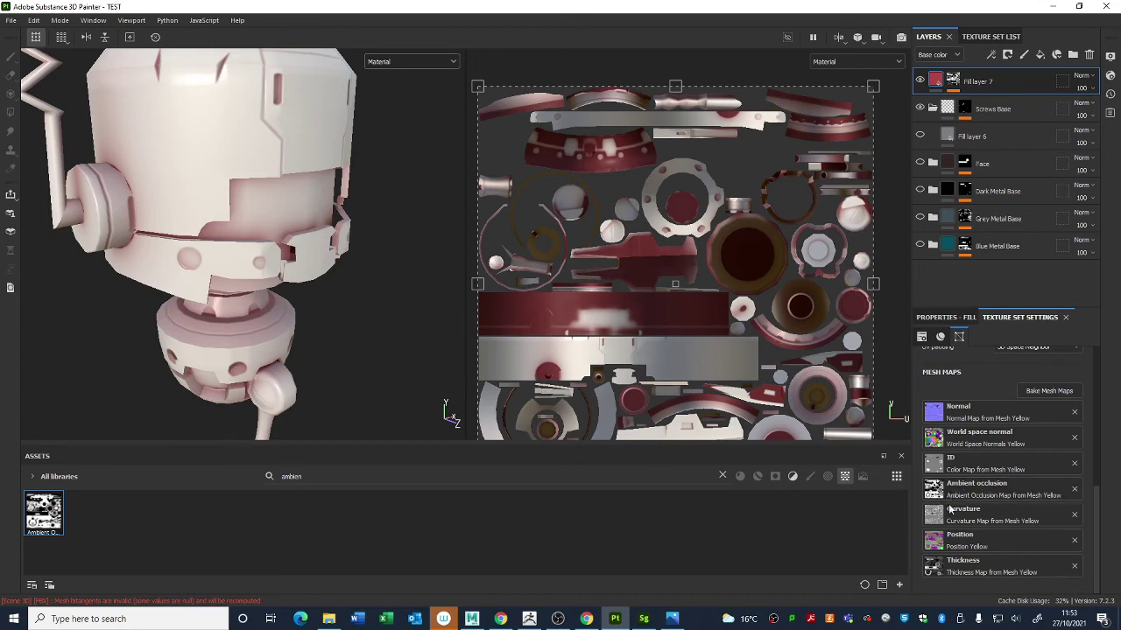
{"action": "left_click", "coordinate": [943, 317]}
{"action": "scroll", "coordinate": [325, 279], "scroll_direction": "up", "scroll_amount": 3}
{"action": "scroll", "coordinate": [326, 278], "scroll_direction": "up", "scroll_amount": 2}
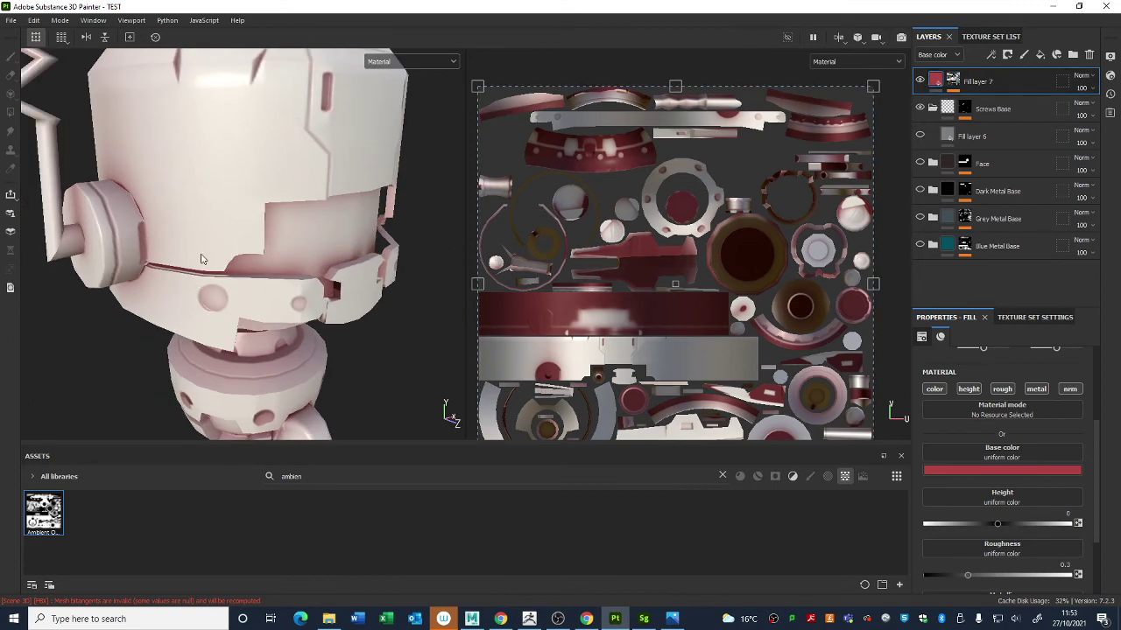
{"action": "left_click_drag", "start_coordinate": [187, 225], "coordinate": [295, 289], "text": "alt"}
Step: Set the base color of Fill layer 7 to black and check the occlusion shading over the head and neck
{"action": "left_click", "coordinate": [980, 471]}
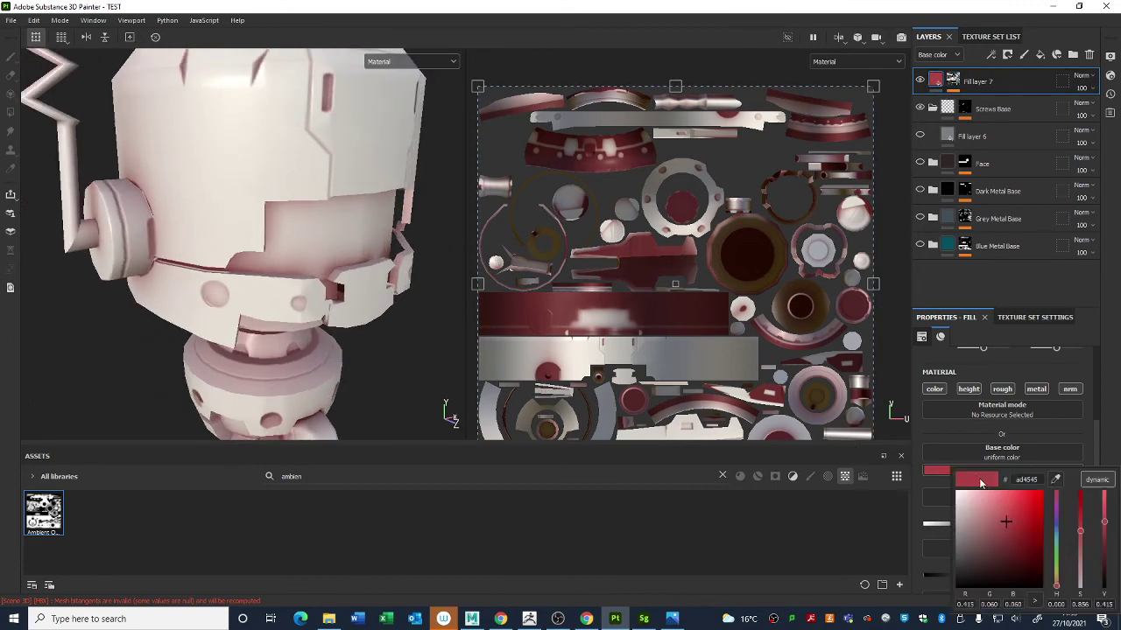
{"action": "left_click_drag", "start_coordinate": [977, 534], "coordinate": [933, 618]}
{"action": "scroll", "coordinate": [337, 202], "scroll_direction": "down", "scroll_amount": 4}
{"action": "left_click_drag", "start_coordinate": [337, 202], "coordinate": [322, 143], "text": "alt"}
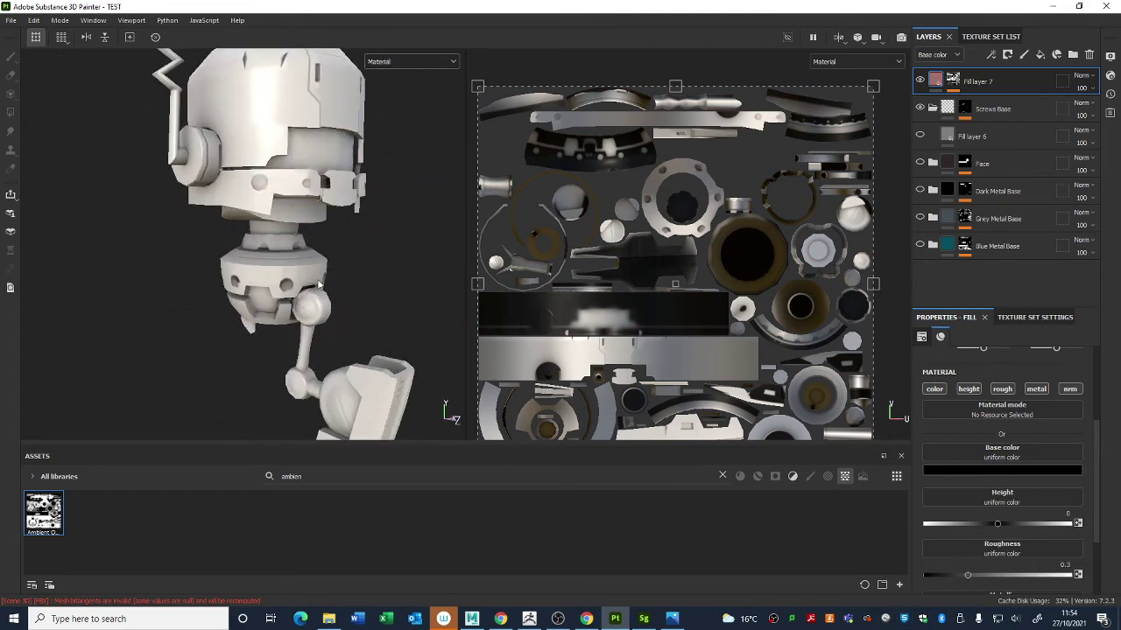
{"action": "left_click_drag", "start_coordinate": [336, 314], "coordinate": [326, 228], "text": "alt"}
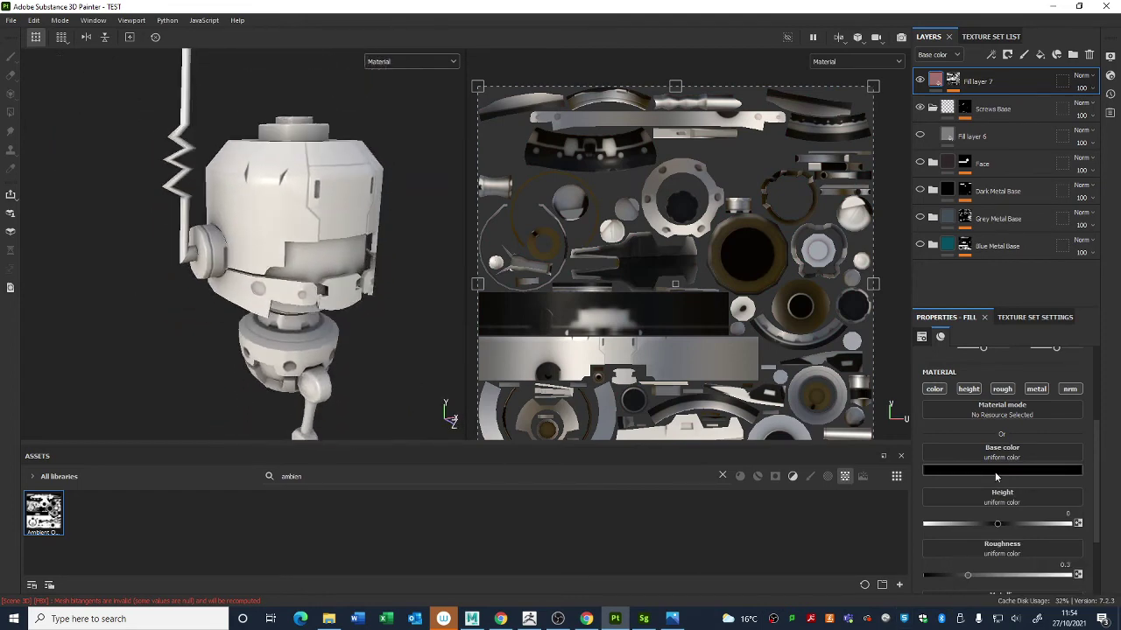
Step: Try a greyish red base color on Fill layer 7 and undo it
{"action": "left_click", "coordinate": [981, 471]}
{"action": "left_click_drag", "start_coordinate": [985, 499], "coordinate": [962, 545]}
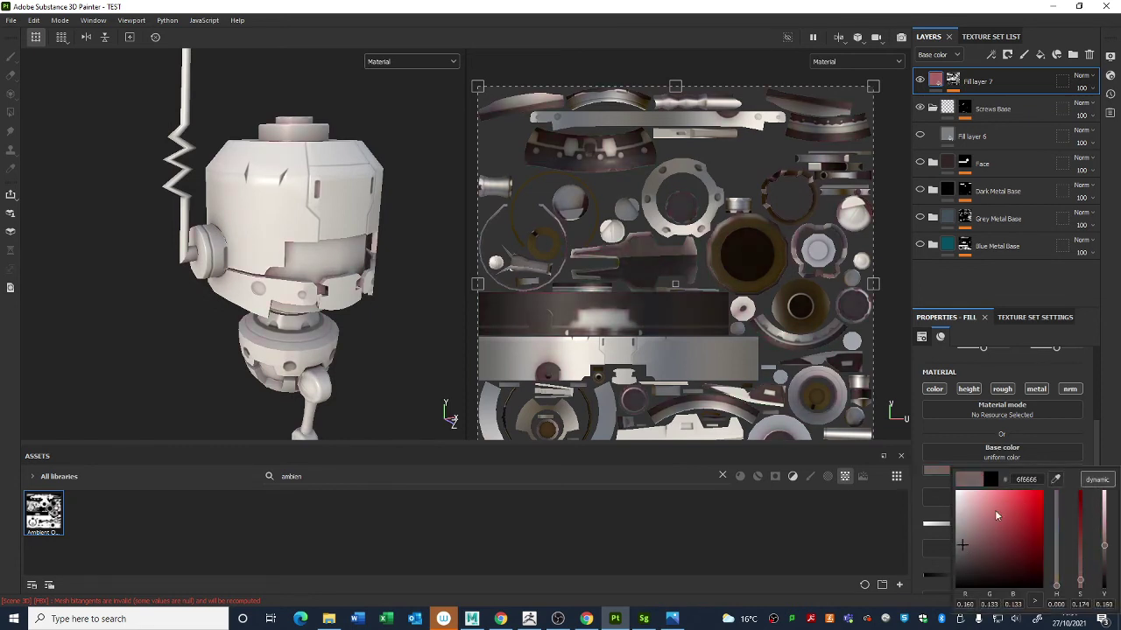
{"action": "key", "text": "ctrl+z"}
Step: Set the roughness of Fill layer 7 to 1 and keep its metallic value at 0
{"action": "scroll", "coordinate": [1068, 415], "scroll_direction": "up", "scroll_amount": 3}
{"action": "scroll", "coordinate": [1088, 423], "scroll_direction": "down", "scroll_amount": 5}
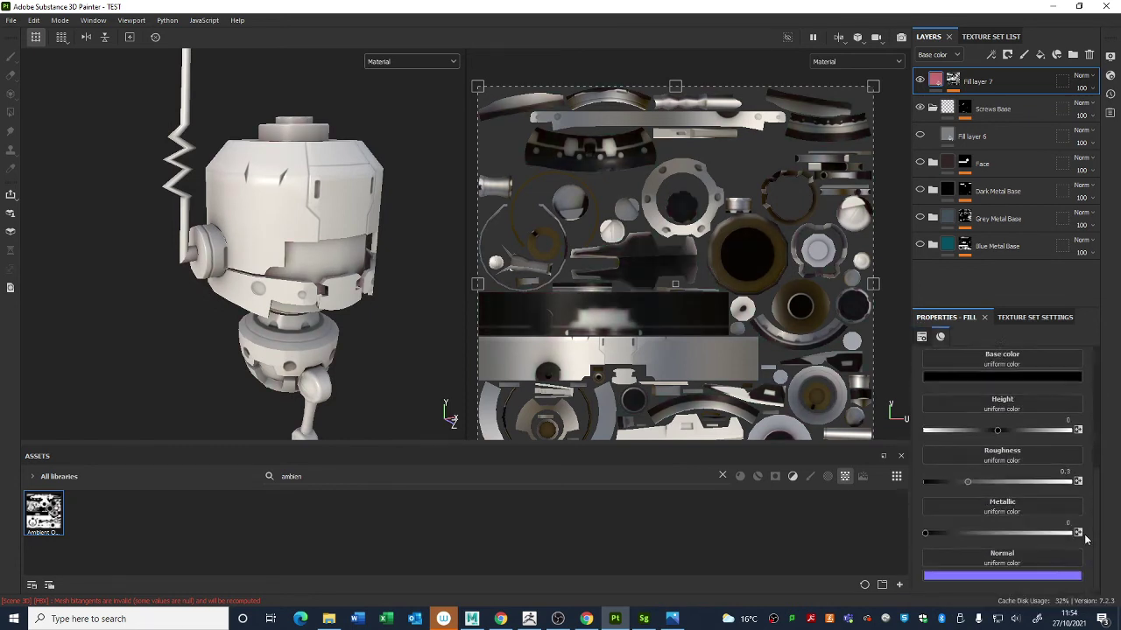
{"action": "left_click", "coordinate": [1069, 480]}
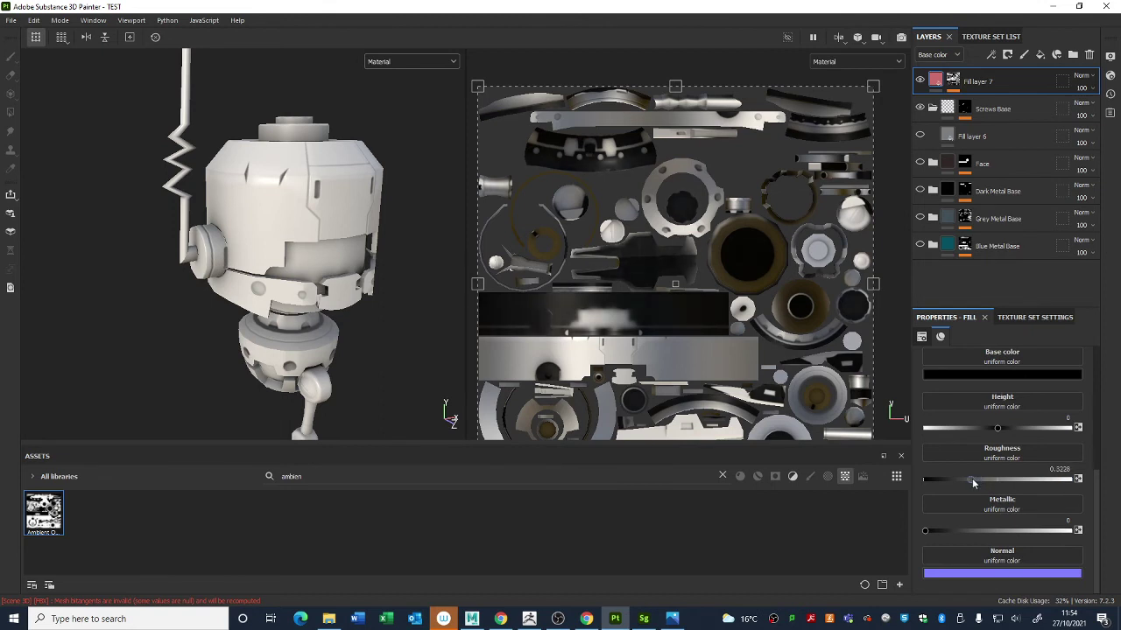
{"action": "left_click_drag", "start_coordinate": [1069, 481], "coordinate": [1084, 482]}
{"action": "mouse_move", "coordinate": [966, 531]}
{"action": "left_mouse_down"}
{"action": "mouse_move", "coordinate": [1090, 532]}
{"action": "mouse_move", "coordinate": [855, 528]}
{"action": "left_mouse_up"}
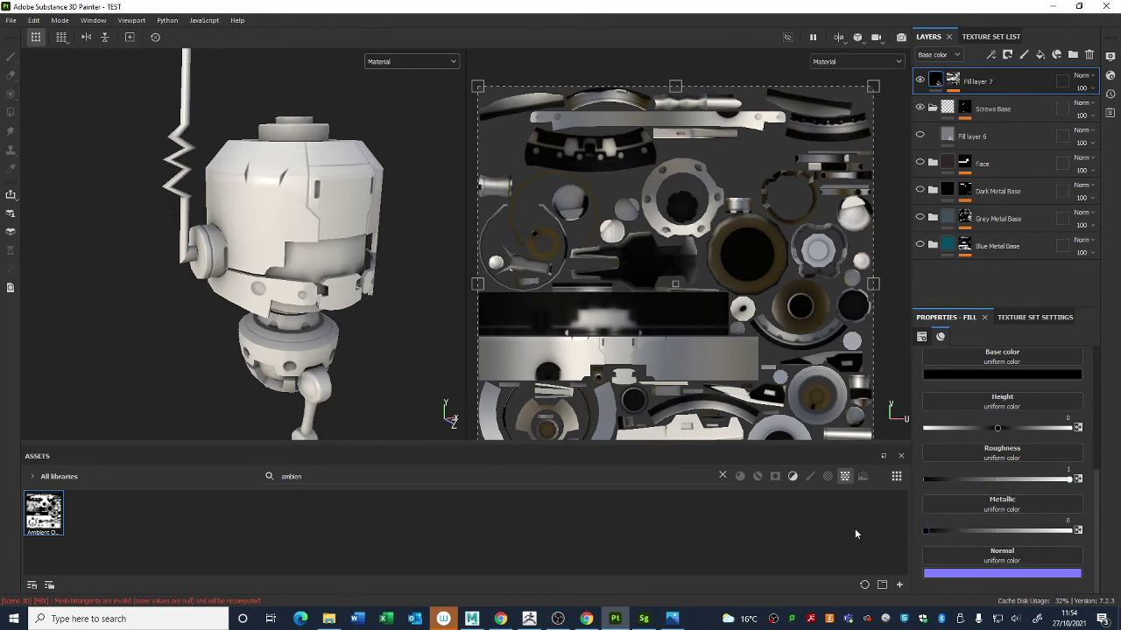
Step: Delete Fill layer 7 from the layer stack and bring up the texture set's mesh maps
{"action": "key", "text": "Delete"}
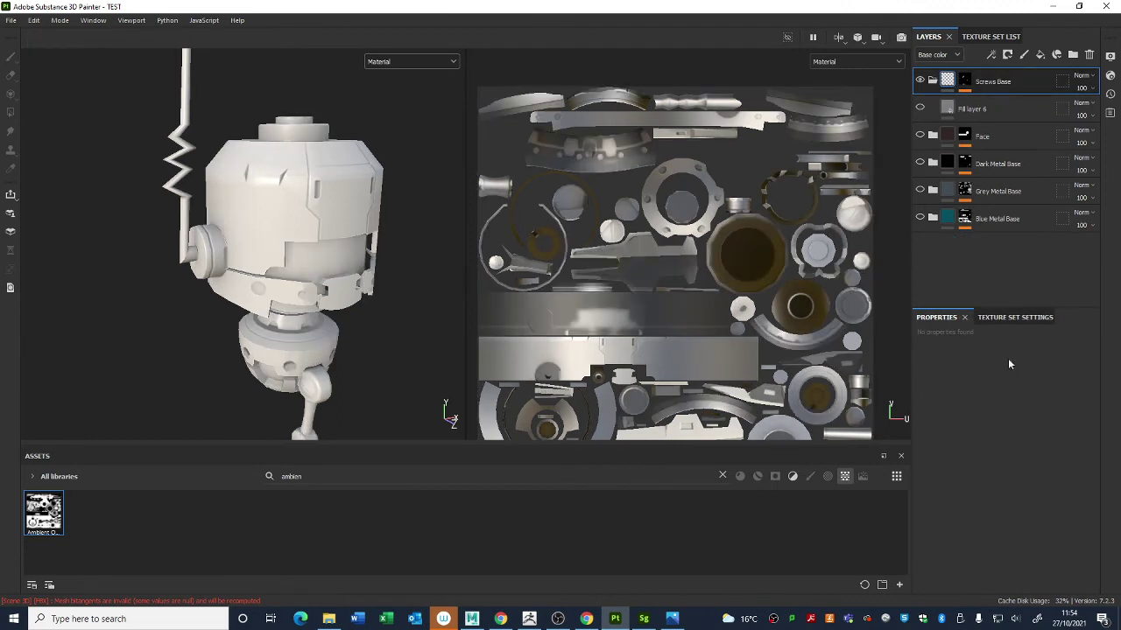
{"action": "left_click", "coordinate": [1015, 317]}
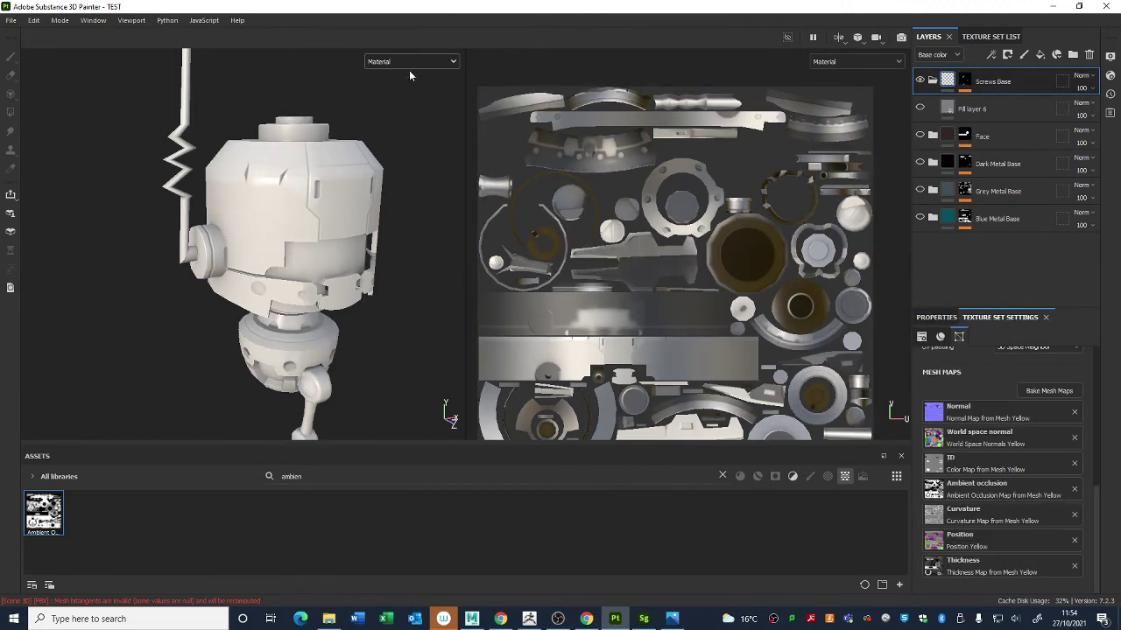
Step: Inspect the baked panel lines and slots on the robot's head up close under different lighting directions
{"action": "scroll", "coordinate": [292, 274], "scroll_direction": "up", "scroll_amount": 4}
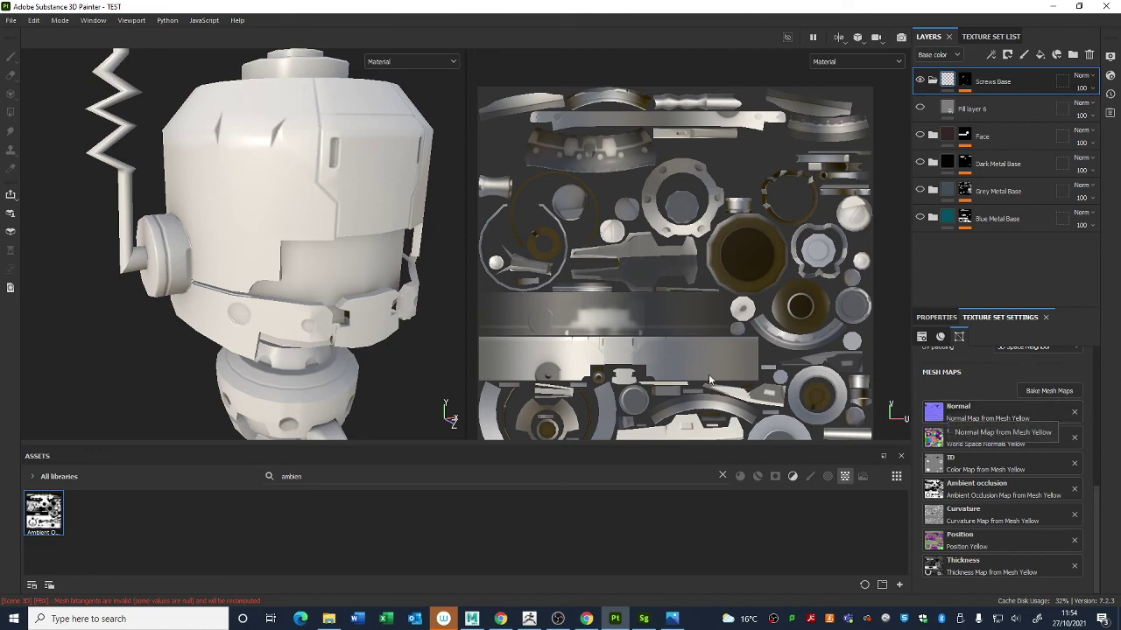
{"action": "scroll", "coordinate": [369, 269], "scroll_direction": "up", "scroll_amount": 5}
{"action": "scroll", "coordinate": [369, 269], "scroll_direction": "up", "scroll_amount": 5}
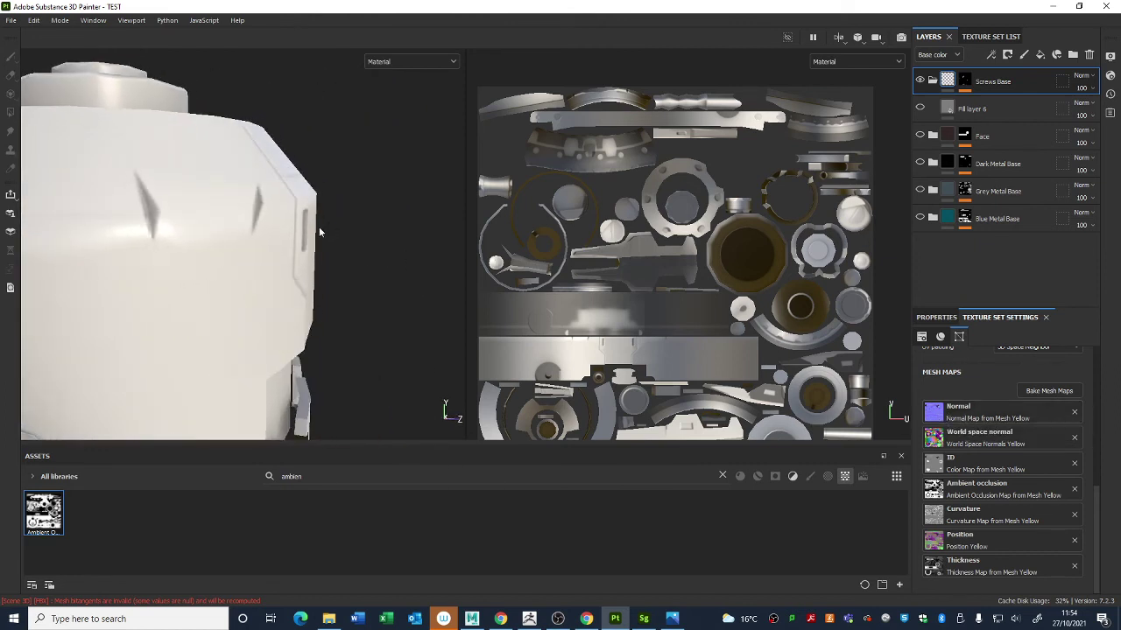
{"action": "left_click_drag", "start_coordinate": [311, 265], "coordinate": [204, 287], "text": "alt"}
{"action": "left_click_drag", "start_coordinate": [311, 304], "coordinate": [369, 311], "text": "alt"}
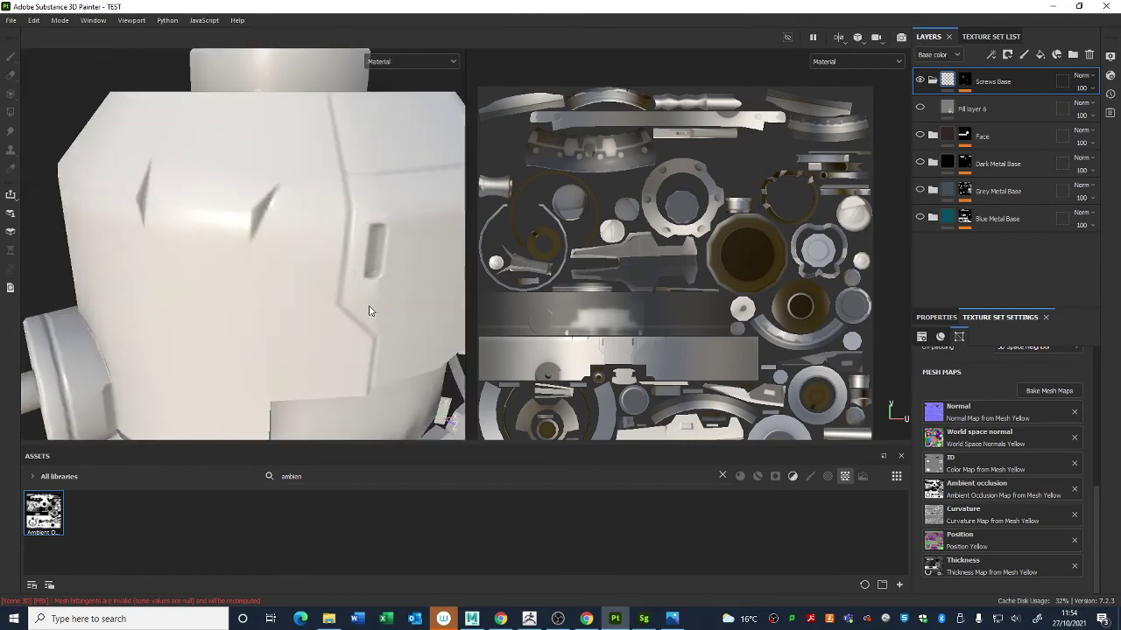
{"action": "right_click_drag", "start_coordinate": [329, 260], "coordinate": [230, 268], "text": "shift"}
{"action": "scroll", "coordinate": [320, 288], "scroll_direction": "down", "scroll_amount": 5}
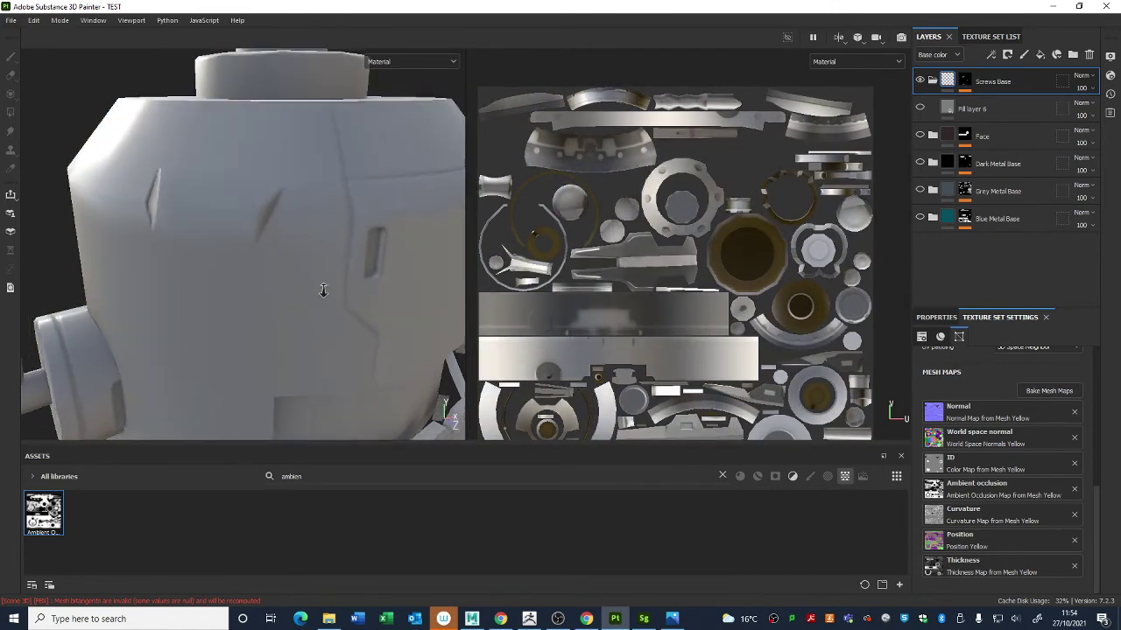
{"action": "scroll", "coordinate": [284, 272], "scroll_direction": "up", "scroll_amount": 2}
{"action": "left_click_drag", "start_coordinate": [367, 351], "coordinate": [307, 311], "text": "alt"}
{"action": "right_click_drag", "start_coordinate": [307, 311], "coordinate": [381, 312], "text": "shift"}
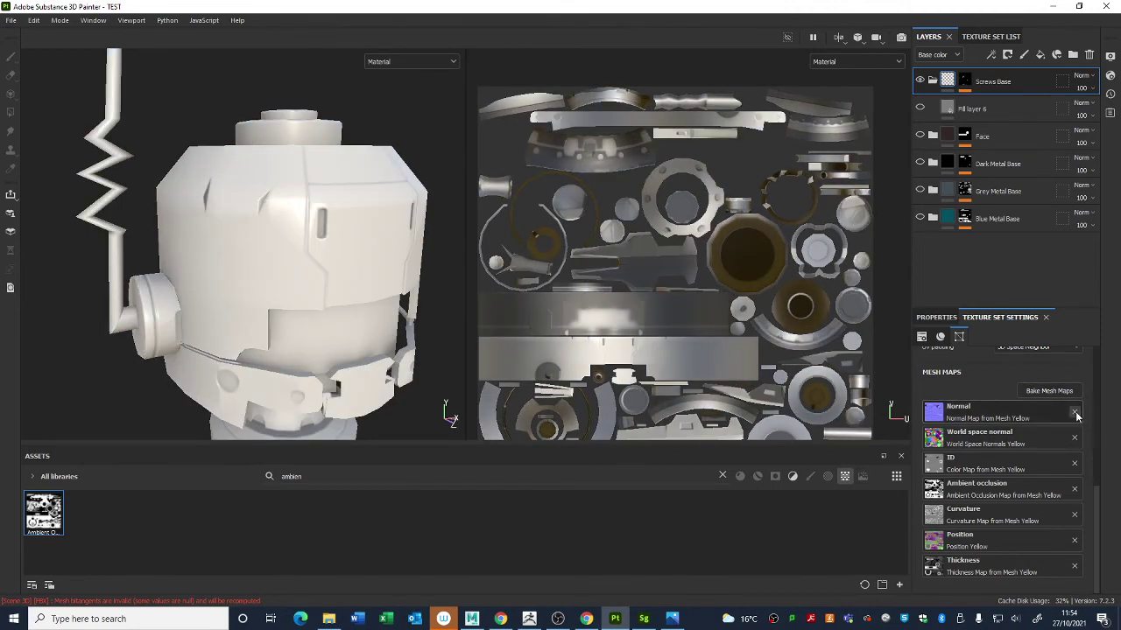
Step: Remove the normal and ambient occlusion maps from the texture set and check the head without baked detail
{"action": "left_click", "coordinate": [1075, 412]}
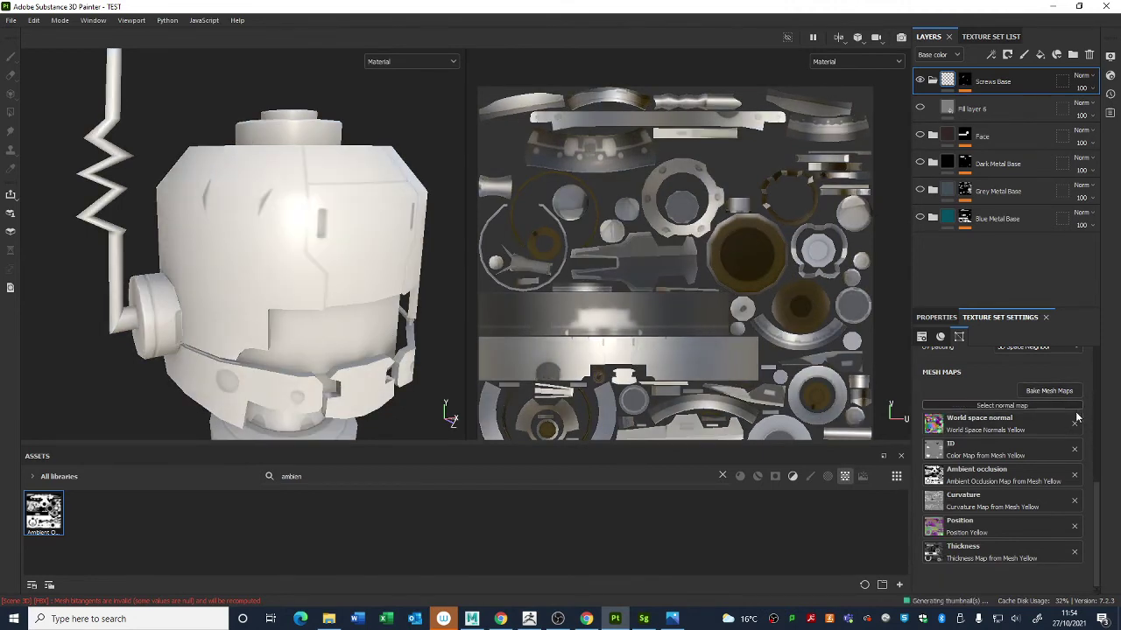
{"action": "left_click", "coordinate": [1074, 476]}
{"action": "mouse_move", "coordinate": [325, 320]}
{"action": "left_mouse_down", "text": "alt"}
{"action": "mouse_move", "coordinate": [295, 391]}
{"action": "mouse_move", "coordinate": [154, 303]}
{"action": "mouse_move", "coordinate": [435, 285]}
{"action": "mouse_move", "coordinate": [324, 288]}
{"action": "mouse_move", "coordinate": [198, 257]}
{"action": "mouse_move", "coordinate": [429, 248]}
{"action": "mouse_move", "coordinate": [383, 388]}
{"action": "mouse_move", "coordinate": [255, 385]}
{"action": "mouse_move", "coordinate": [283, 376]}
{"action": "mouse_move", "coordinate": [306, 270]}
{"action": "mouse_move", "coordinate": [369, 259]}
{"action": "mouse_move", "coordinate": [273, 282]}
{"action": "mouse_move", "coordinate": [400, 250]}
{"action": "left_mouse_up", "text": "alt"}
{"action": "right_click_drag", "start_coordinate": [400, 251], "coordinate": [327, 253], "text": "shift"}
{"action": "mouse_move", "coordinate": [326, 253]}
{"action": "left_mouse_down", "text": "alt"}
{"action": "mouse_move", "coordinate": [368, 267]}
{"action": "mouse_move", "coordinate": [245, 283]}
{"action": "mouse_move", "coordinate": [188, 242]}
{"action": "left_mouse_up", "text": "alt"}
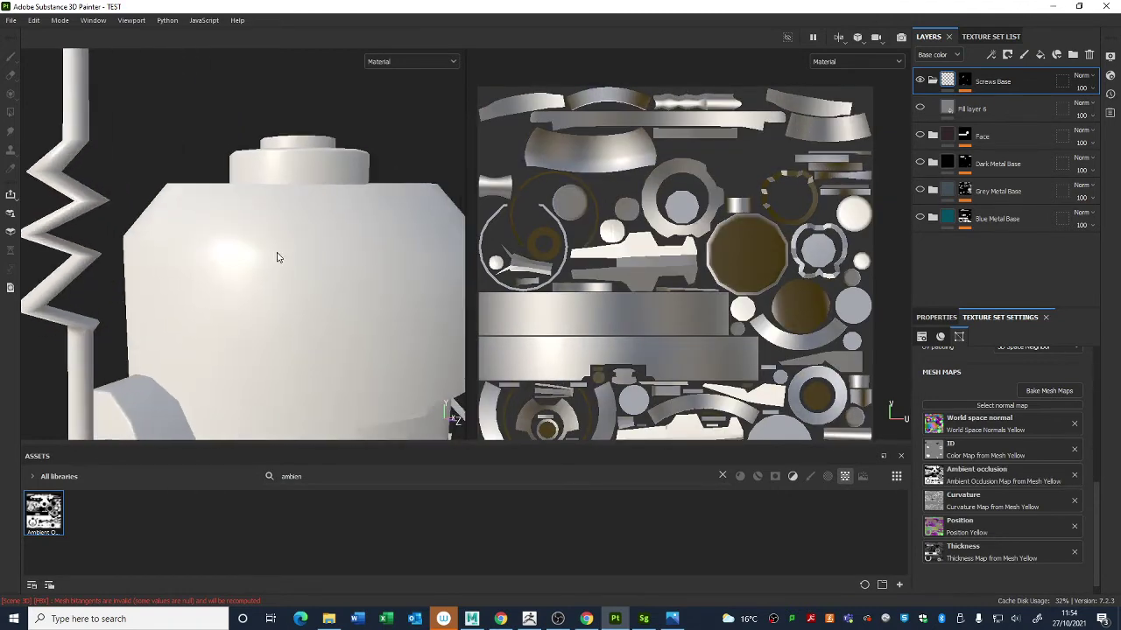
{"action": "left_click_drag", "start_coordinate": [362, 274], "coordinate": [388, 332], "text": "alt"}
{"action": "right_click_drag", "start_coordinate": [388, 333], "coordinate": [360, 312], "text": "alt"}
Step: Remove only the ambient occlusion map from the mesh maps and check the head with the normal map in place
{"action": "left_click", "coordinate": [1073, 489]}
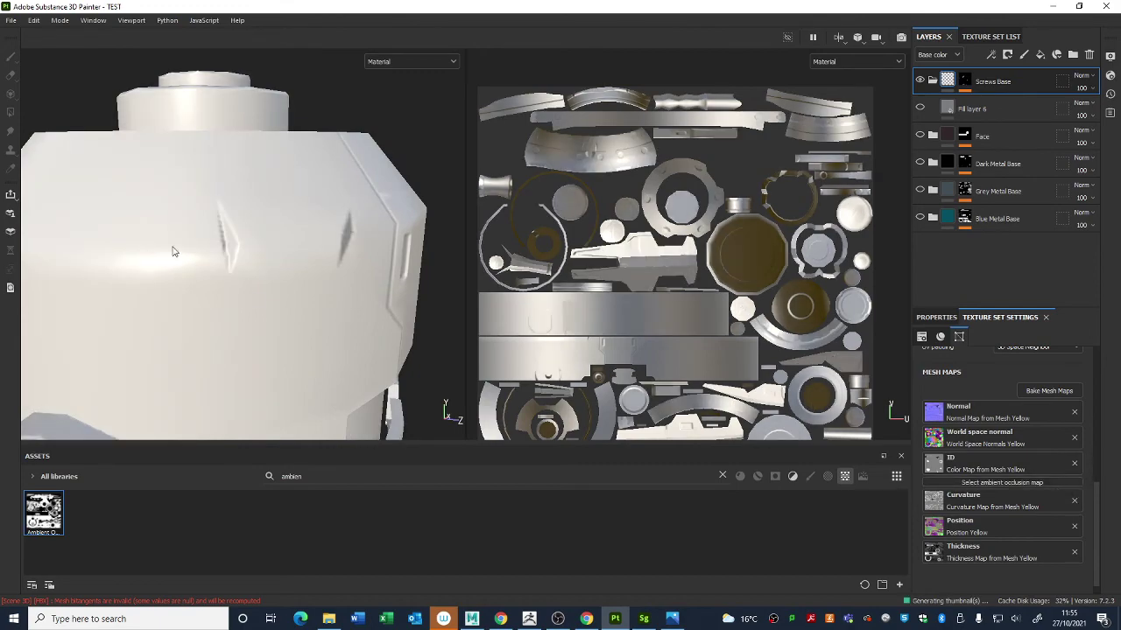
{"action": "mouse_move", "coordinate": [169, 251]}
{"action": "left_mouse_down", "text": "alt"}
{"action": "mouse_move", "coordinate": [120, 225]}
{"action": "mouse_move", "coordinate": [175, 254]}
{"action": "left_mouse_up", "text": "alt"}
{"action": "mouse_move", "coordinate": [175, 254]}
{"action": "right_mouse_down", "text": "alt"}
{"action": "mouse_move", "coordinate": [236, 246]}
{"action": "mouse_move", "coordinate": [242, 320]}
{"action": "mouse_move", "coordinate": [271, 310]}
{"action": "mouse_move", "coordinate": [208, 310]}
{"action": "mouse_move", "coordinate": [471, 338]}
{"action": "mouse_move", "coordinate": [447, 313]}
{"action": "mouse_move", "coordinate": [350, 320]}
{"action": "mouse_move", "coordinate": [392, 63]}
{"action": "right_mouse_up", "text": "alt"}
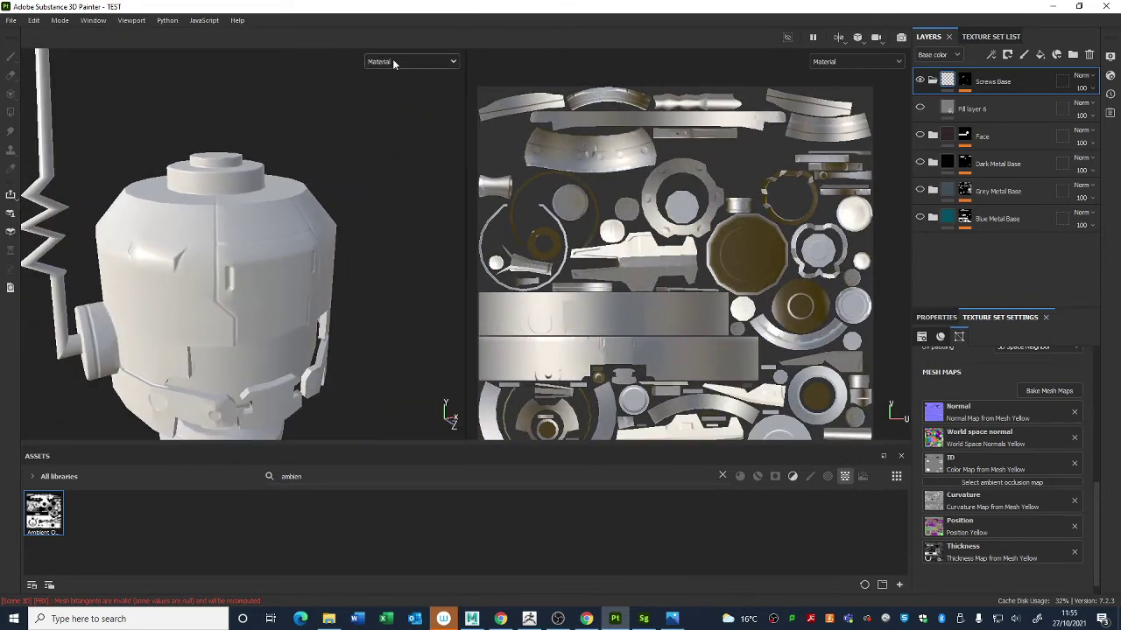
Step: Display the Normal mesh map in both viewports and frame the whole UV layout
{"action": "left_click", "coordinate": [392, 61]}
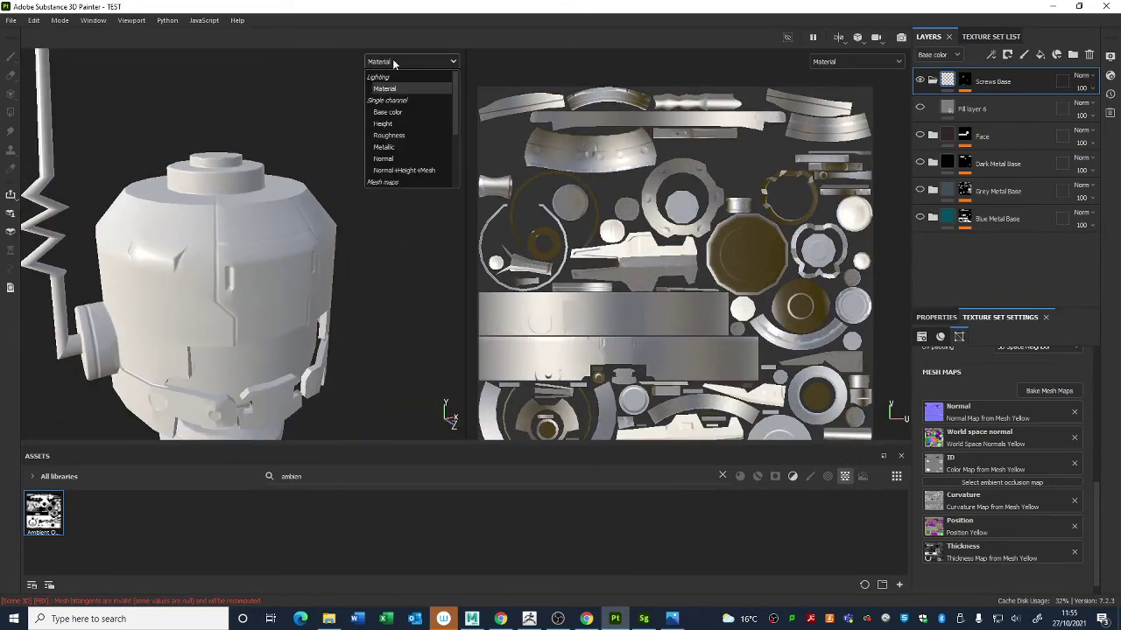
{"action": "scroll", "coordinate": [403, 111], "scroll_direction": "down", "scroll_amount": 3}
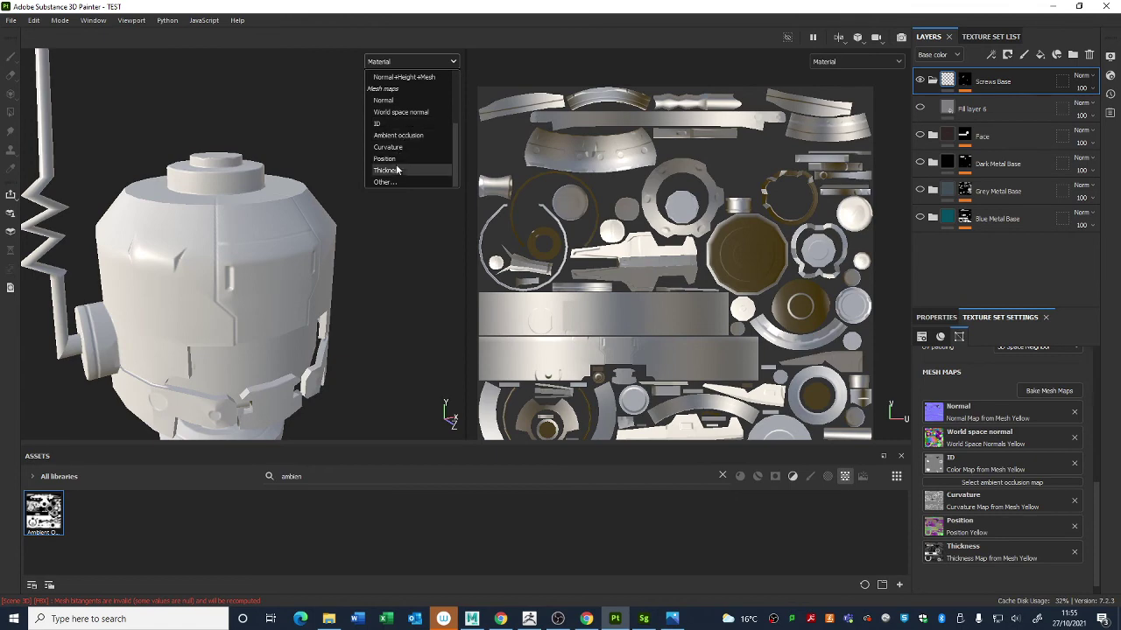
{"action": "left_click", "coordinate": [415, 101]}
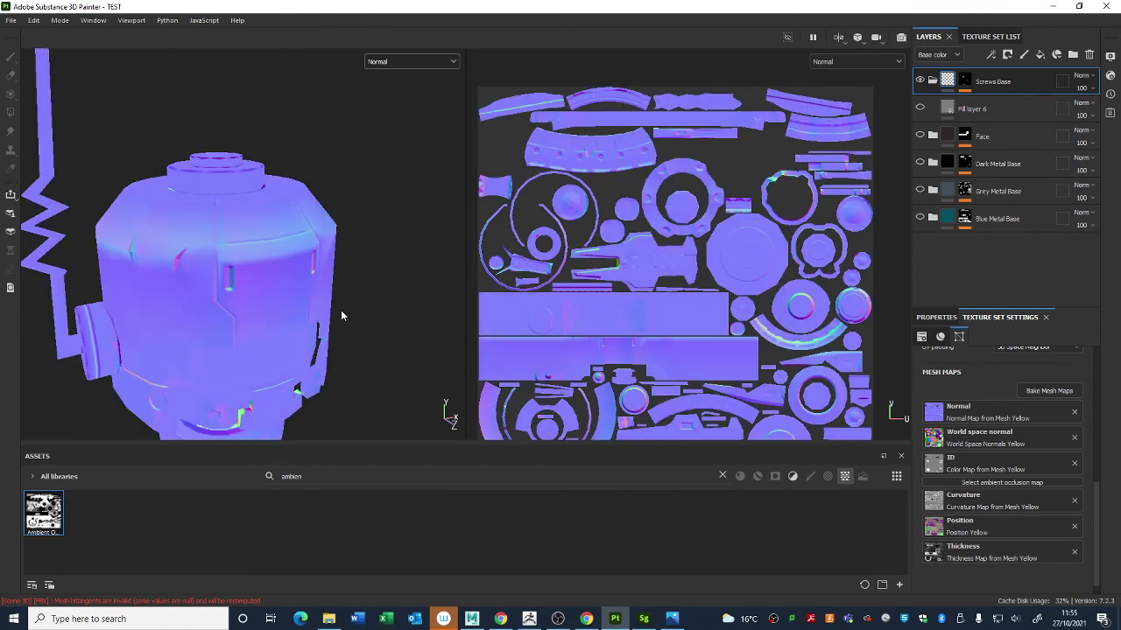
{"action": "left_click_drag", "start_coordinate": [340, 315], "coordinate": [289, 219], "text": "alt"}
{"action": "middle_click_drag", "start_coordinate": [688, 298], "coordinate": [677, 258]}
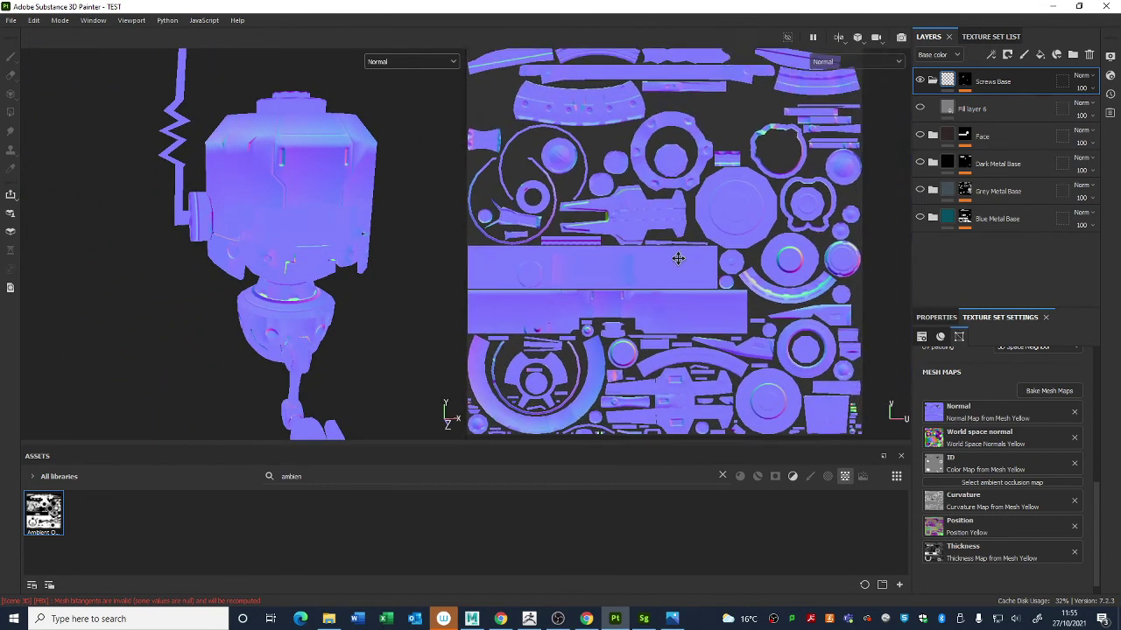
{"action": "key", "text": "f"}
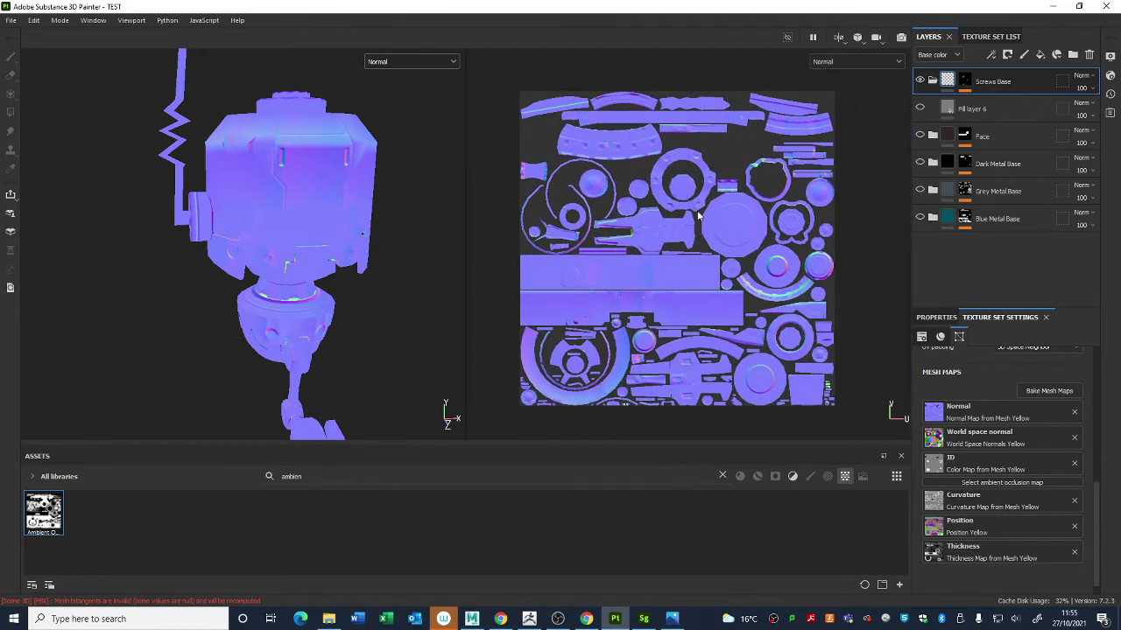
Step: Examine the baked normal detail across the UV islands and on the robot's head
{"action": "scroll", "coordinate": [699, 216], "scroll_direction": "up", "scroll_amount": 5}
{"action": "middle_click_drag", "start_coordinate": [823, 293], "coordinate": [644, 228]}
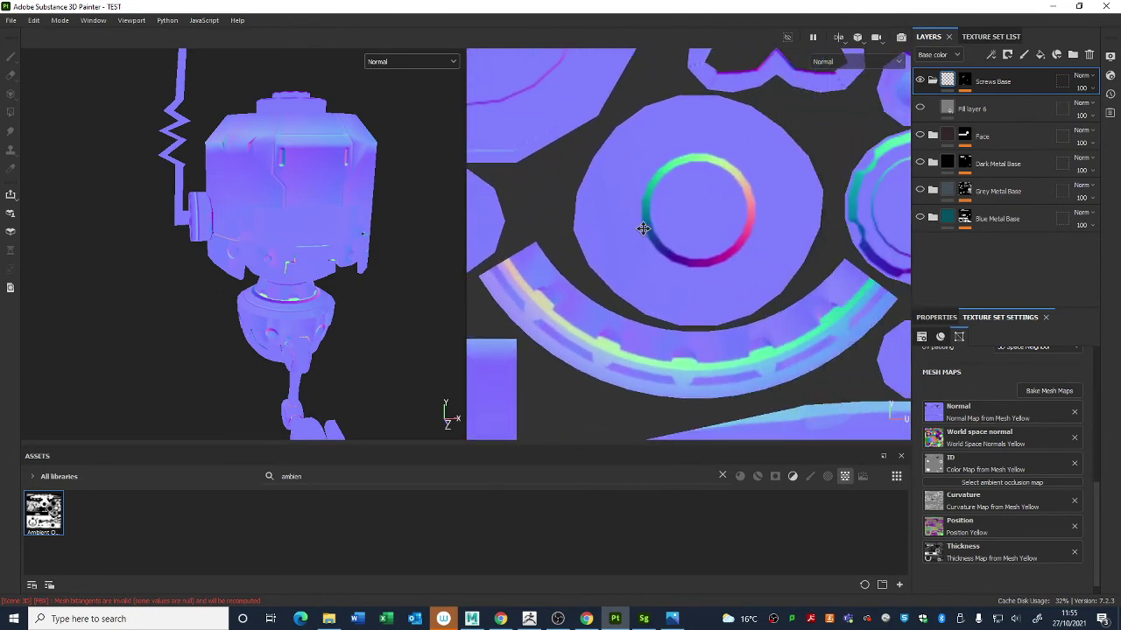
{"action": "scroll", "coordinate": [633, 249], "scroll_direction": "down", "scroll_amount": 5}
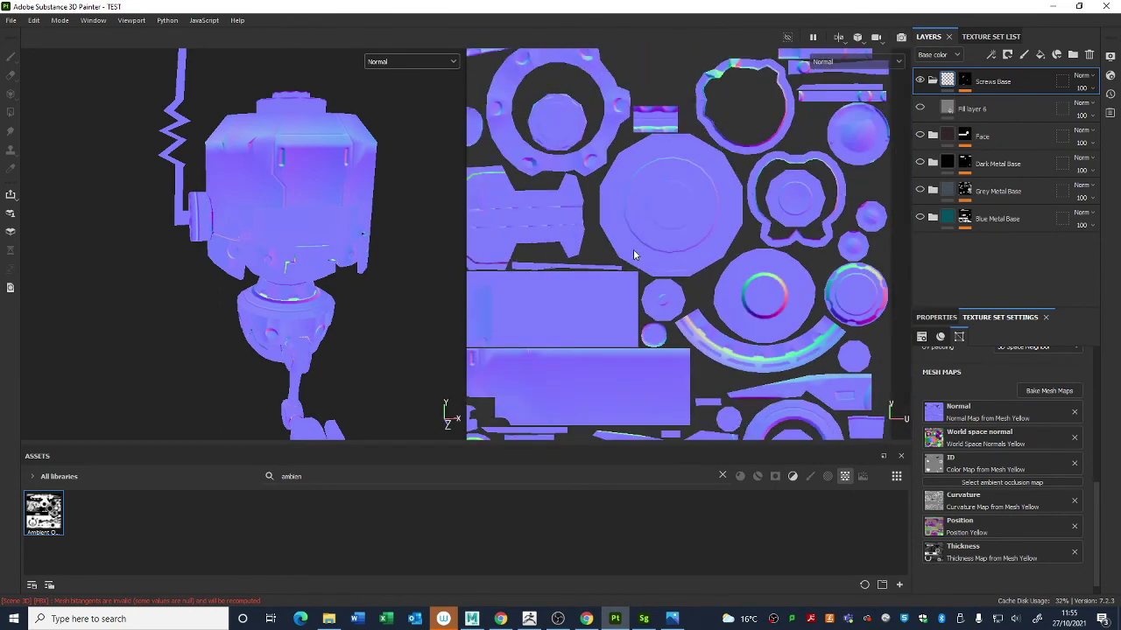
{"action": "scroll", "coordinate": [624, 274], "scroll_direction": "up", "scroll_amount": 6}
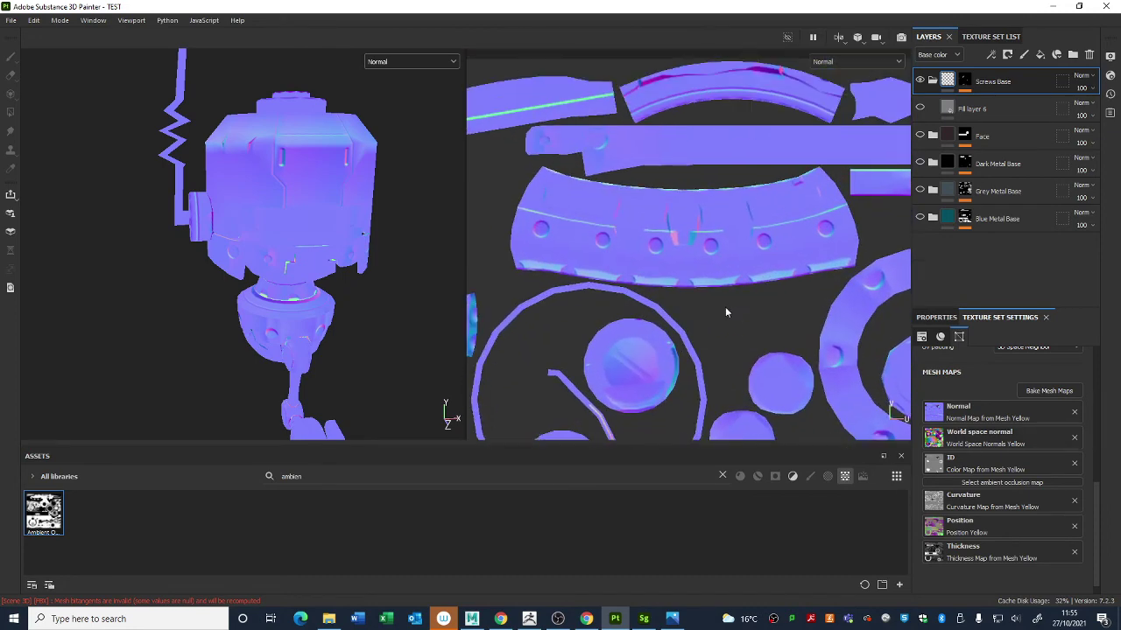
{"action": "middle_click_drag", "start_coordinate": [840, 293], "coordinate": [766, 260]}
{"action": "scroll", "coordinate": [856, 344], "scroll_direction": "up", "scroll_amount": 4}
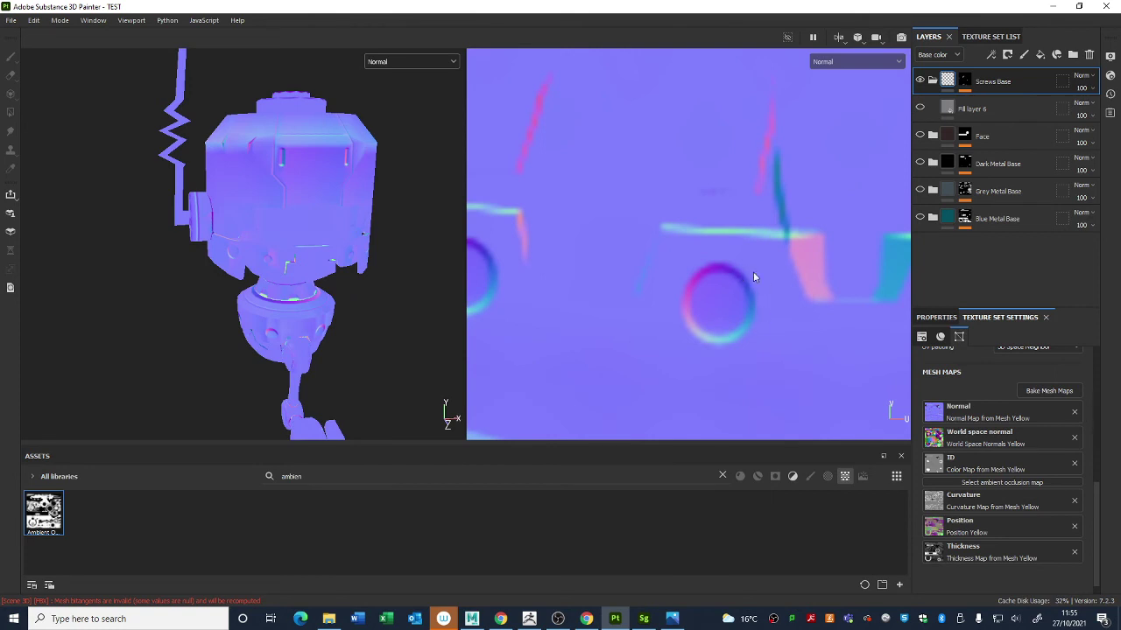
{"action": "scroll", "coordinate": [700, 273], "scroll_direction": "down", "scroll_amount": 2}
{"action": "middle_click_drag", "start_coordinate": [665, 258], "coordinate": [665, 322]}
{"action": "scroll", "coordinate": [665, 322], "scroll_direction": "down", "scroll_amount": 4}
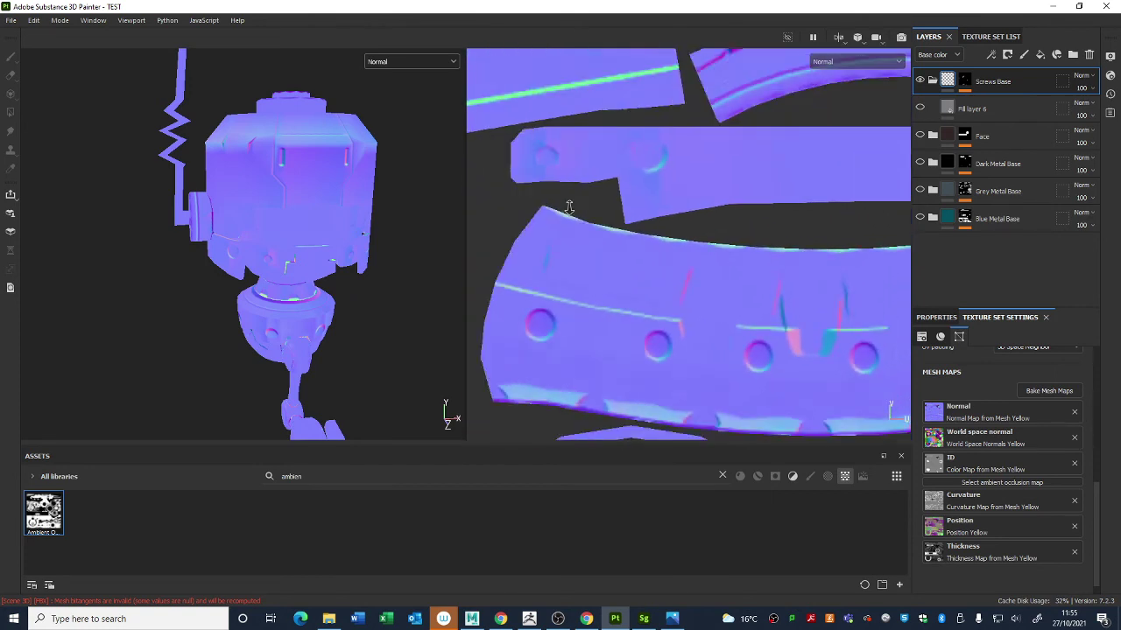
{"action": "middle_click_drag", "start_coordinate": [731, 248], "coordinate": [714, 154]}
{"action": "scroll", "coordinate": [714, 154], "scroll_direction": "up", "scroll_amount": 2}
{"action": "scroll", "coordinate": [715, 154], "scroll_direction": "down", "scroll_amount": 4}
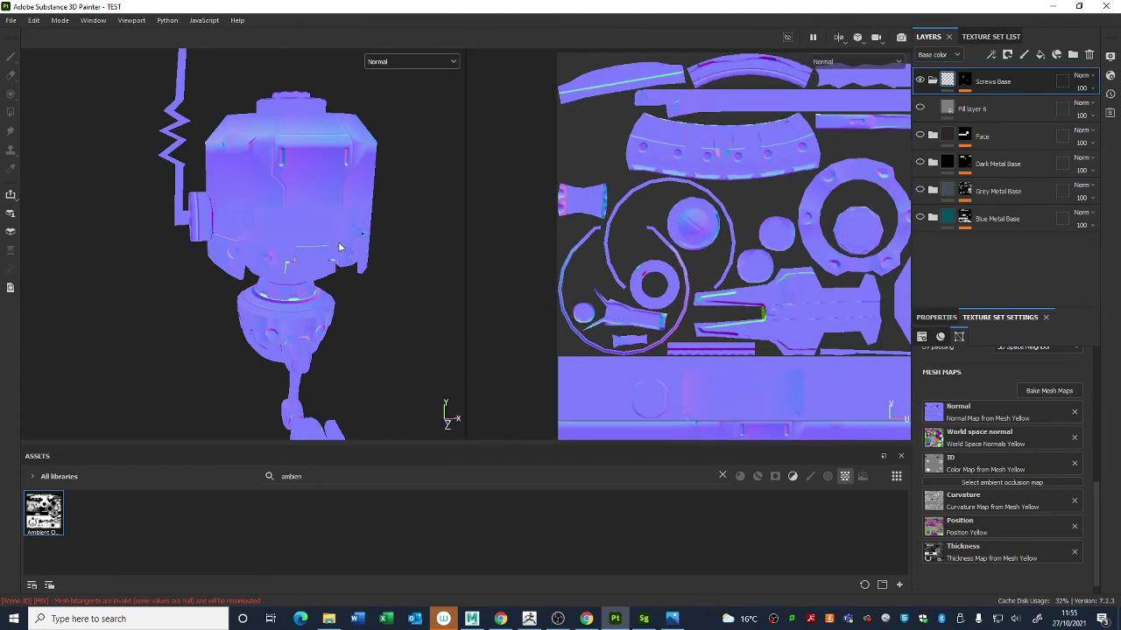
{"action": "left_click_drag", "start_coordinate": [267, 249], "coordinate": [194, 319], "text": "alt"}
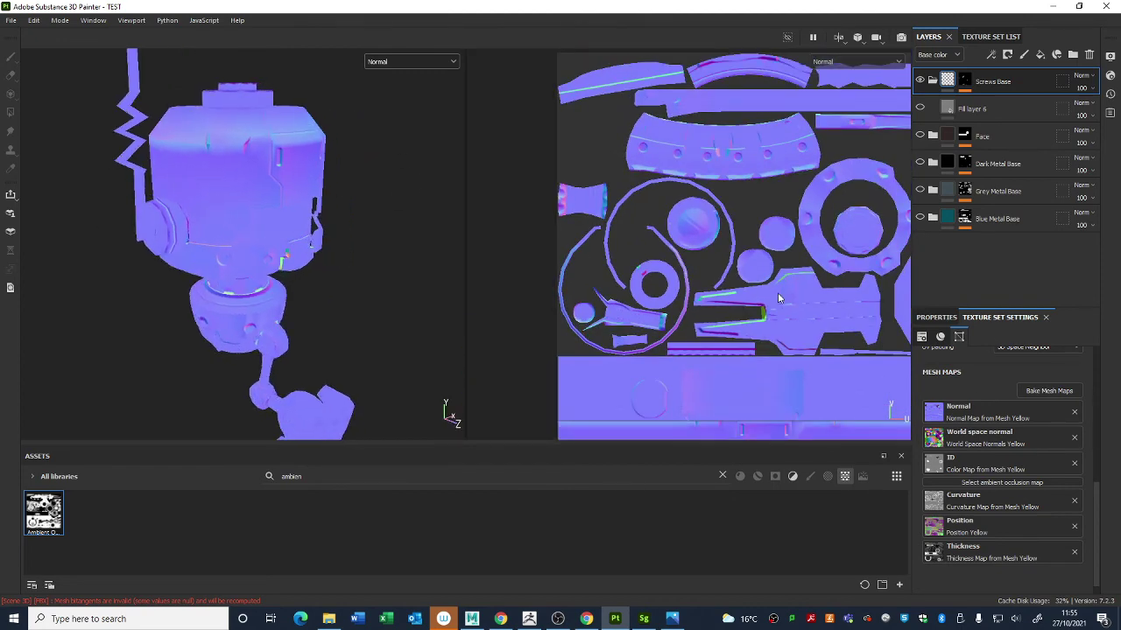
{"action": "scroll", "coordinate": [785, 299], "scroll_direction": "down", "scroll_amount": 2}
{"action": "mouse_move", "coordinate": [832, 398]}
{"action": "middle_mouse_down"}
{"action": "mouse_move", "coordinate": [698, 346]}
{"action": "mouse_move", "coordinate": [717, 361]}
{"action": "middle_mouse_up"}
Step: Switch to Maya, show the HighpolyBooleaned_Bot1 group and hide UVing_Bot to view the high-poly robot beside the reference
{"action": "left_click", "coordinate": [472, 619]}
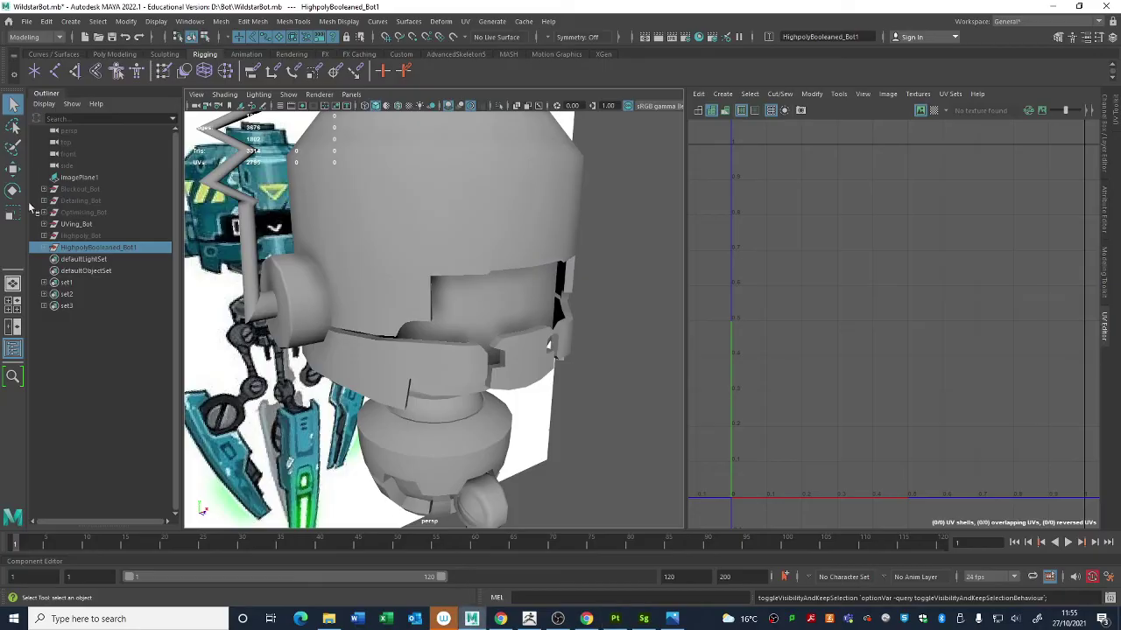
{"action": "left_click", "coordinate": [108, 249]}
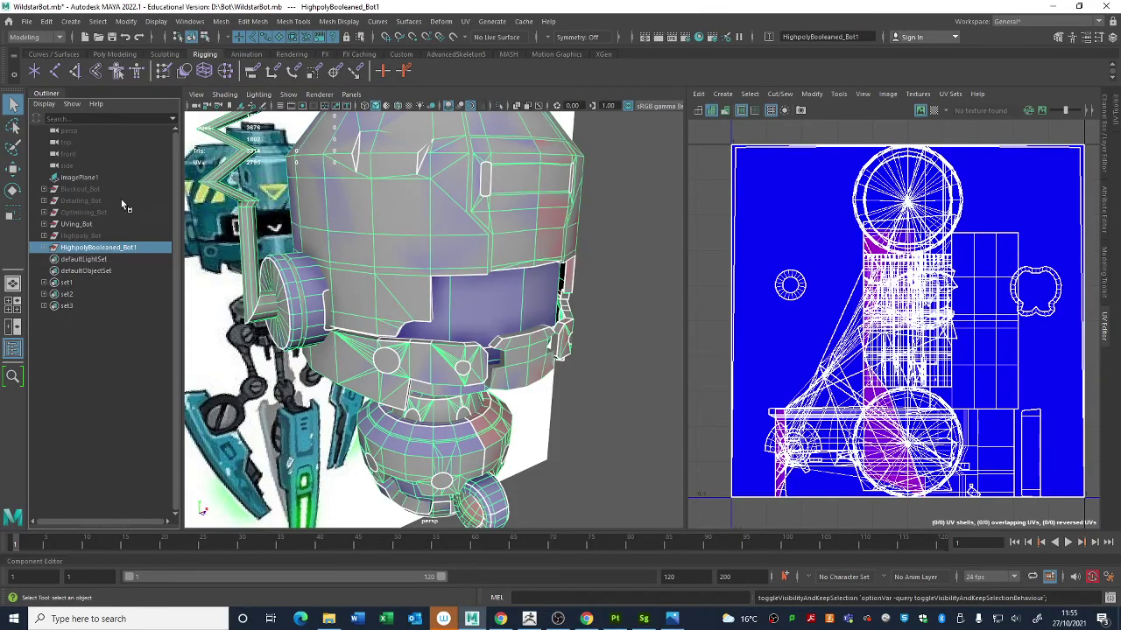
{"action": "left_click", "coordinate": [92, 226]}
{"action": "key", "text": "h"}
{"action": "left_click", "coordinate": [602, 370]}
{"action": "right_click_drag", "start_coordinate": [602, 369], "coordinate": [492, 297], "text": "alt"}
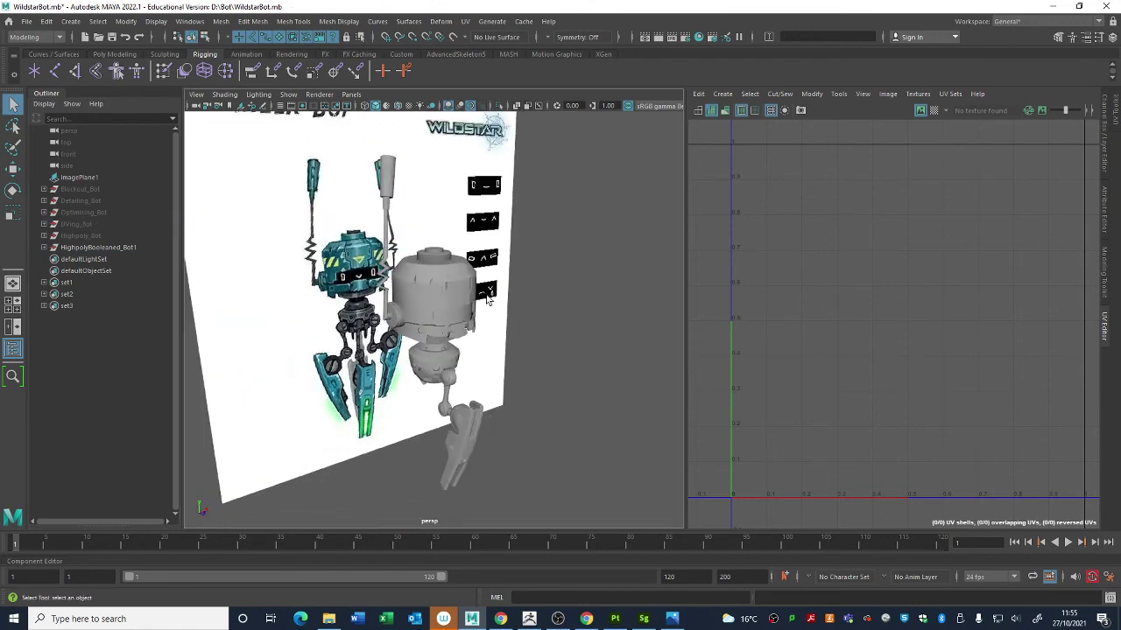
{"action": "left_click_drag", "start_coordinate": [492, 298], "coordinate": [512, 337], "text": "alt"}
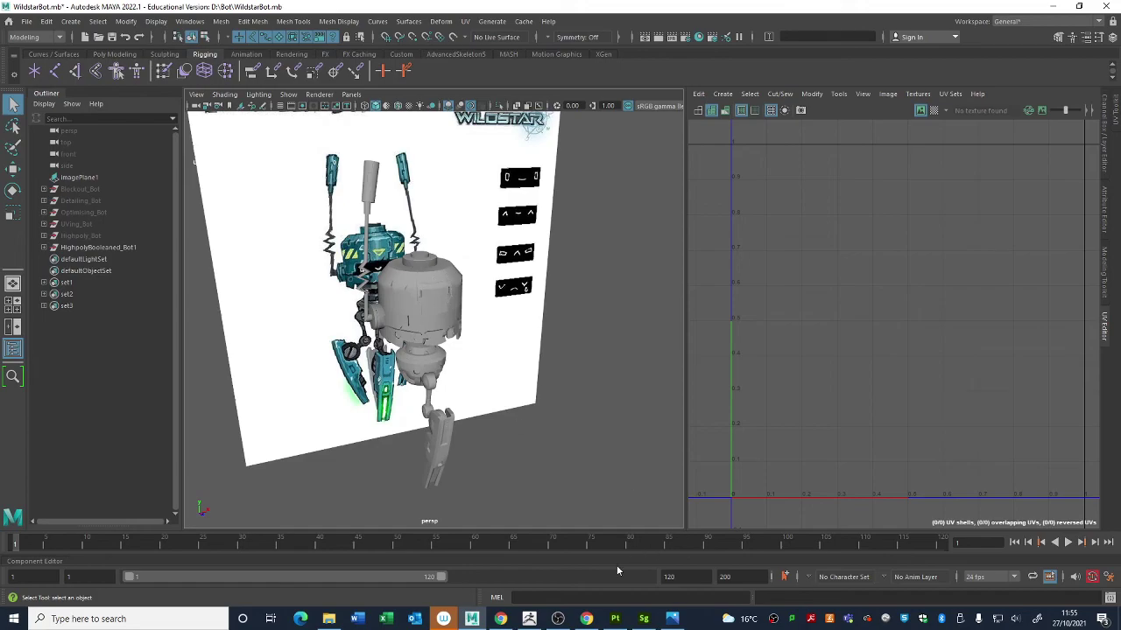
Step: Switch back to Substance 3D Painter and examine the baked bolt and groove details in the normal map up close
{"action": "left_click", "coordinate": [616, 619]}
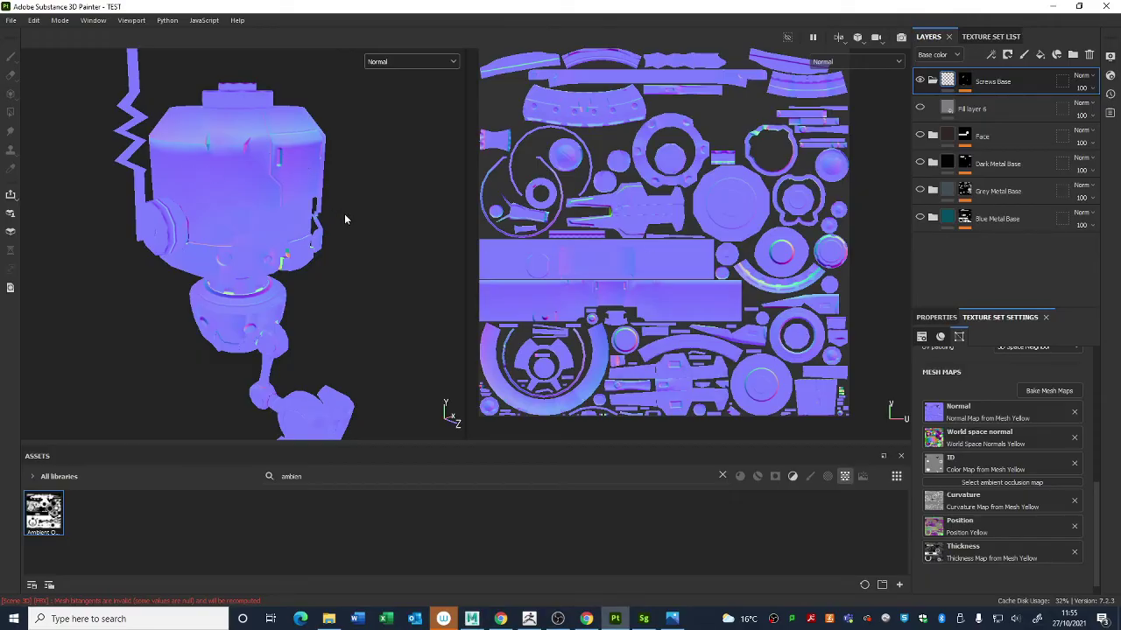
{"action": "left_click_drag", "start_coordinate": [344, 219], "coordinate": [223, 237], "text": "alt"}
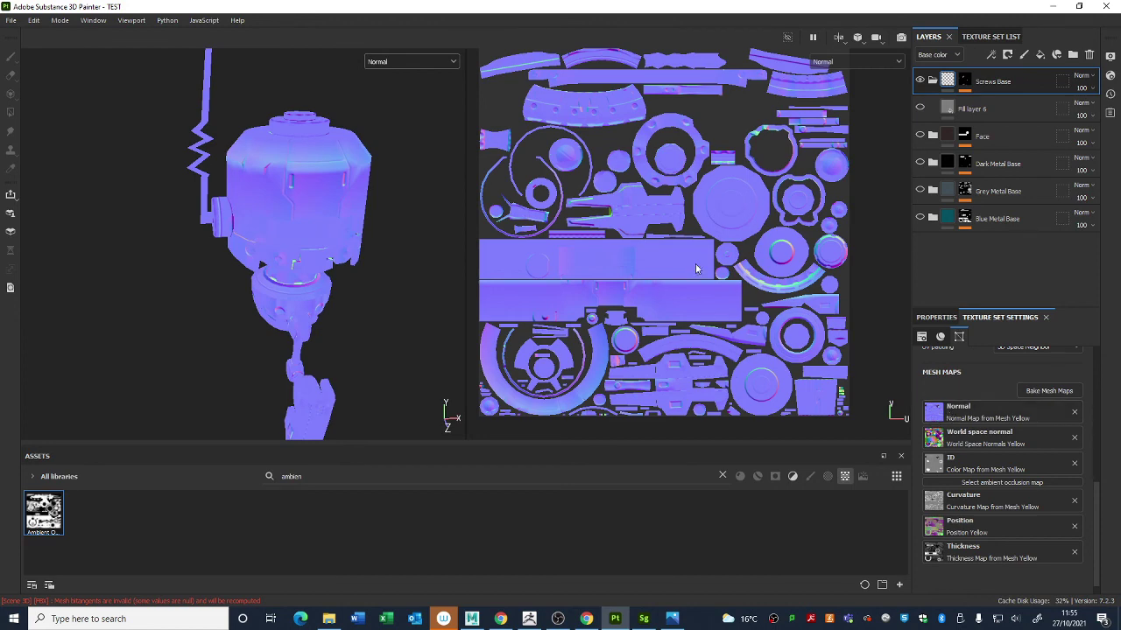
{"action": "scroll", "coordinate": [695, 263], "scroll_direction": "up", "scroll_amount": 2}
{"action": "scroll", "coordinate": [660, 224], "scroll_direction": "up", "scroll_amount": 3}
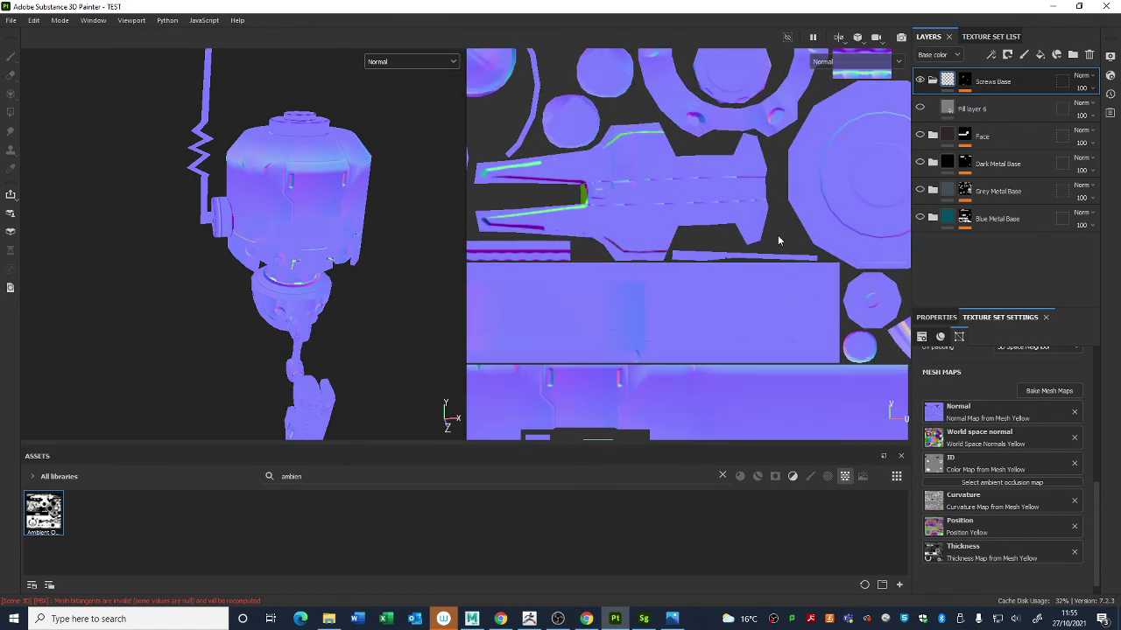
{"action": "scroll", "coordinate": [703, 222], "scroll_direction": "up", "scroll_amount": 5}
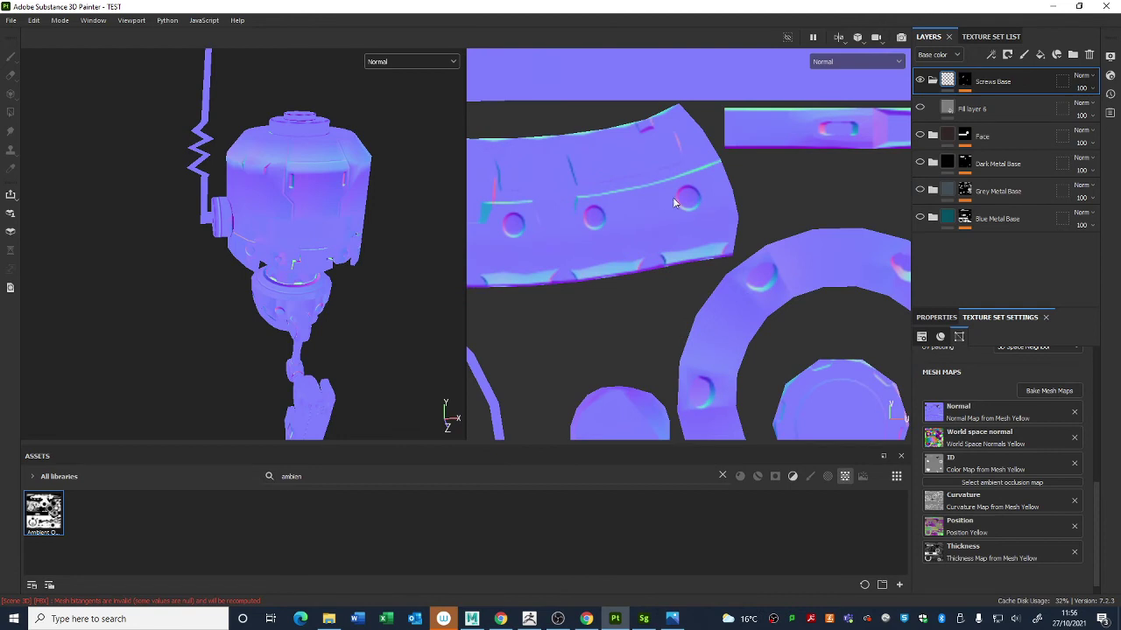
Step: Examine the bolts, seams and bevelled edges baked into the curved plate's UV island in the normal map
{"action": "scroll", "coordinate": [585, 210], "scroll_direction": "down", "scroll_amount": 5}
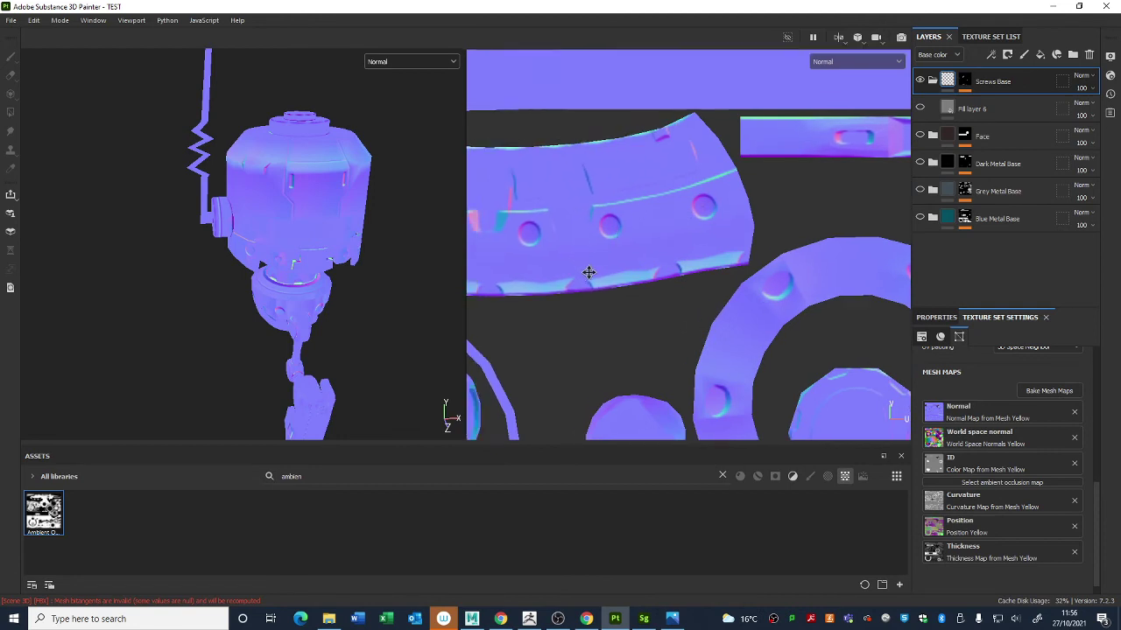
{"action": "scroll", "coordinate": [760, 213], "scroll_direction": "up", "scroll_amount": 2}
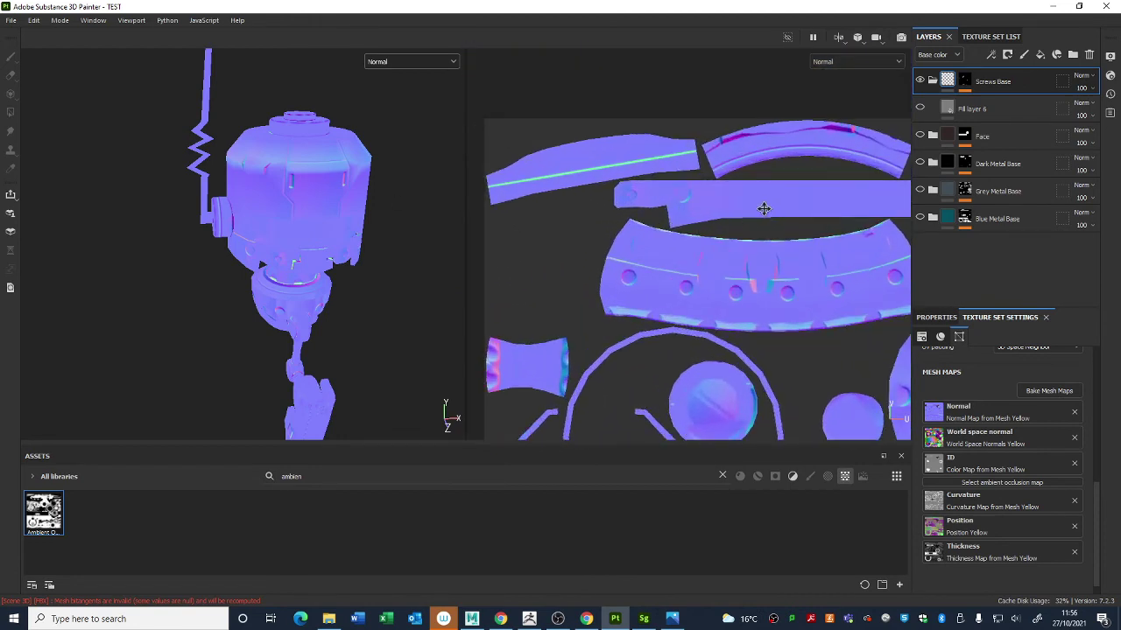
{"action": "scroll", "coordinate": [759, 213], "scroll_direction": "up", "scroll_amount": 5}
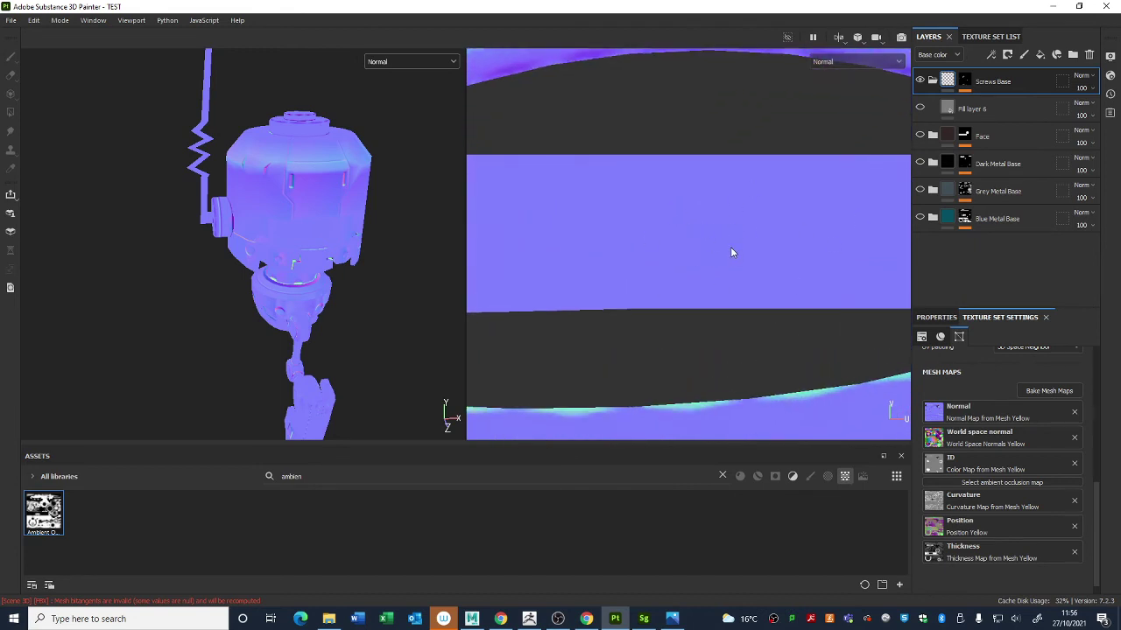
{"action": "right_click_drag", "start_coordinate": [736, 247], "coordinate": [479, 178], "text": "alt"}
{"action": "middle_click_drag", "start_coordinate": [840, 232], "coordinate": [545, 135], "text": "alt"}
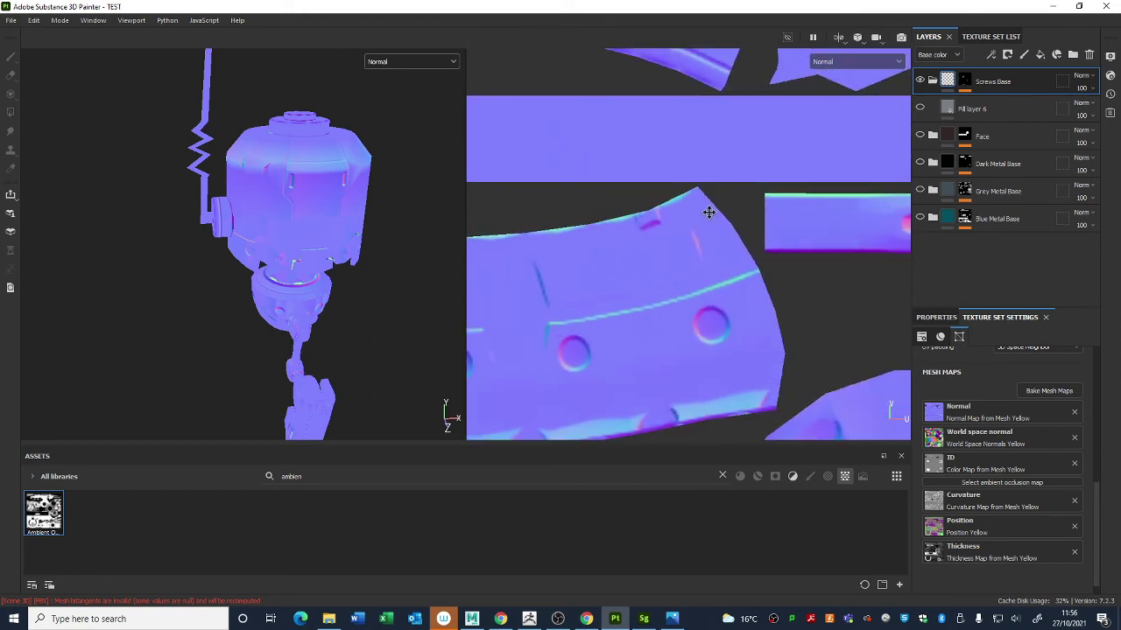
{"action": "middle_click_drag", "start_coordinate": [707, 257], "coordinate": [730, 253], "text": "alt"}
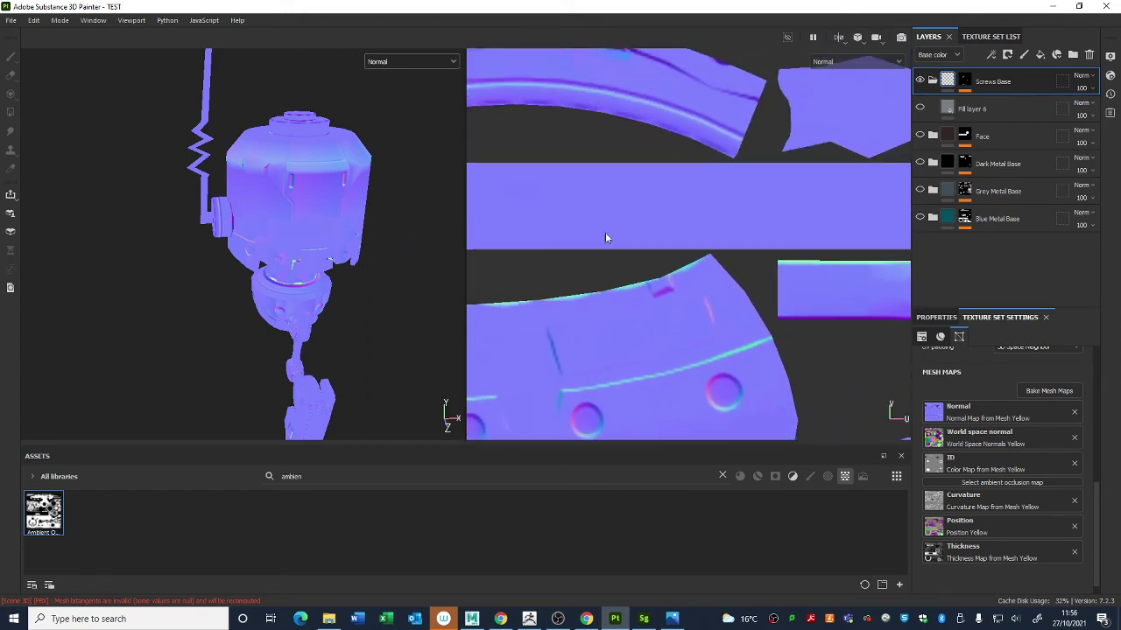
{"action": "scroll", "coordinate": [605, 236], "scroll_direction": "down", "scroll_amount": 4}
{"action": "scroll", "coordinate": [635, 263], "scroll_direction": "up", "scroll_amount": 6}
{"action": "middle_click_drag", "start_coordinate": [636, 262], "coordinate": [735, 192], "text": "alt"}
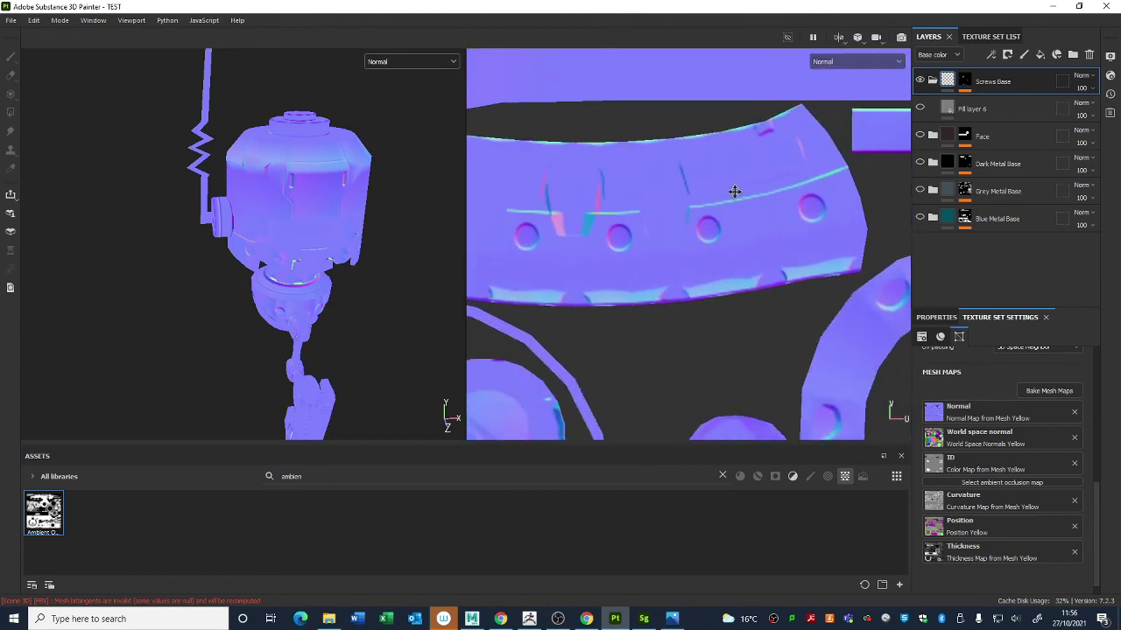
{"action": "scroll", "coordinate": [734, 191], "scroll_direction": "up", "scroll_amount": 3}
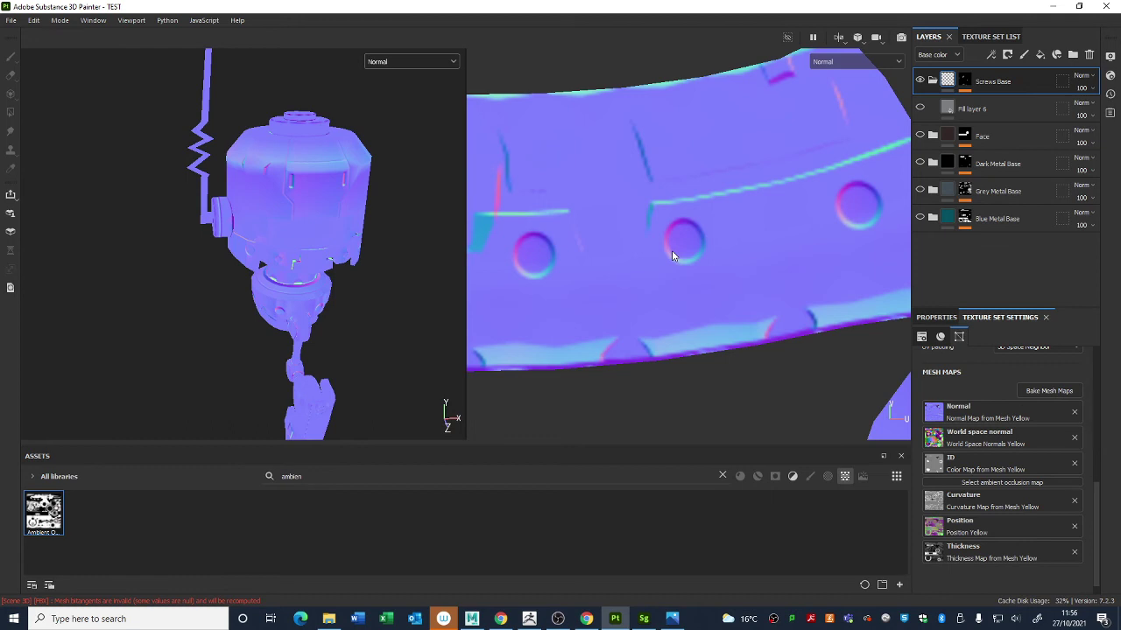
Step: Compare the slot and angled panel groove on the robot's head with the same normal detail in the UV layout
{"action": "scroll", "coordinate": [361, 205], "scroll_direction": "up", "scroll_amount": 10}
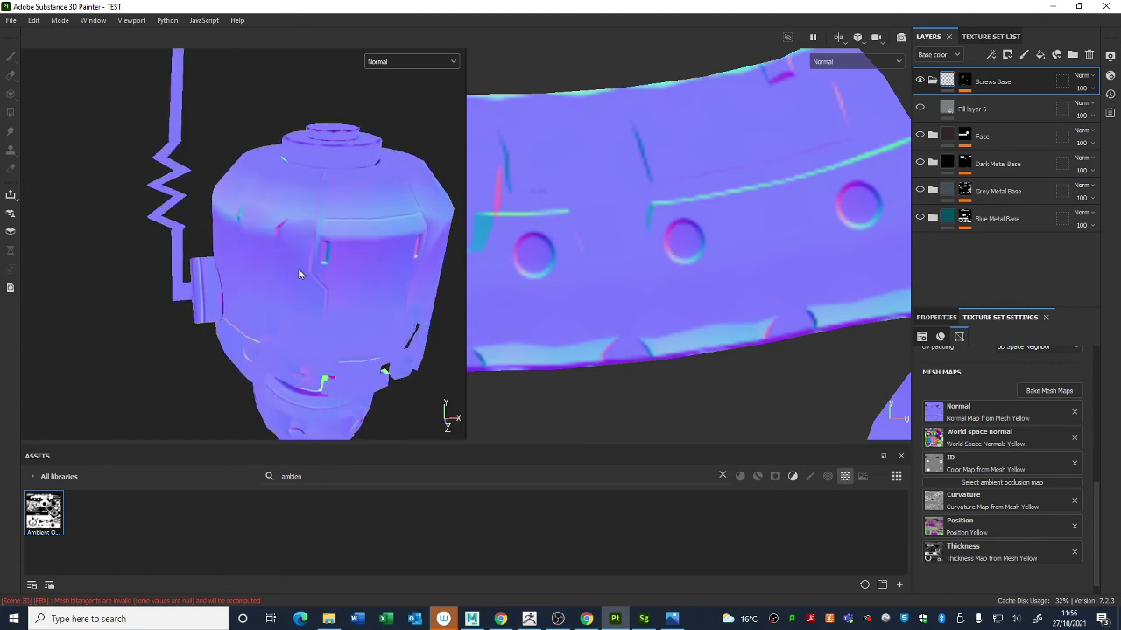
{"action": "left_click_drag", "start_coordinate": [370, 393], "coordinate": [385, 250], "text": "alt"}
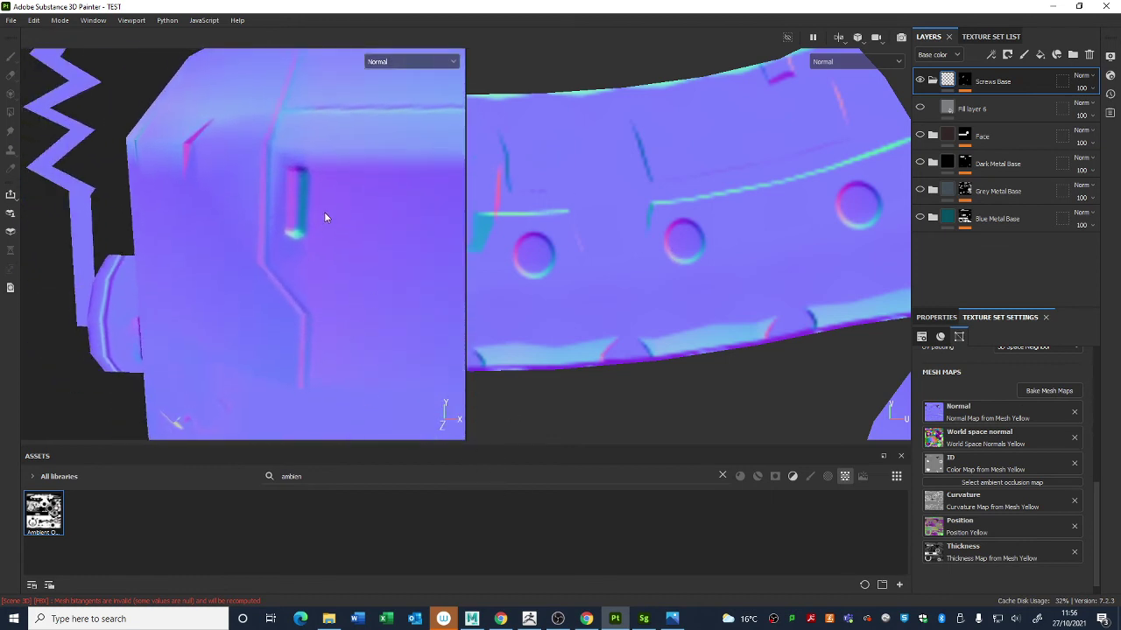
{"action": "scroll", "coordinate": [839, 359], "scroll_direction": "down", "scroll_amount": 6}
{"action": "scroll", "coordinate": [770, 307], "scroll_direction": "up", "scroll_amount": 3}
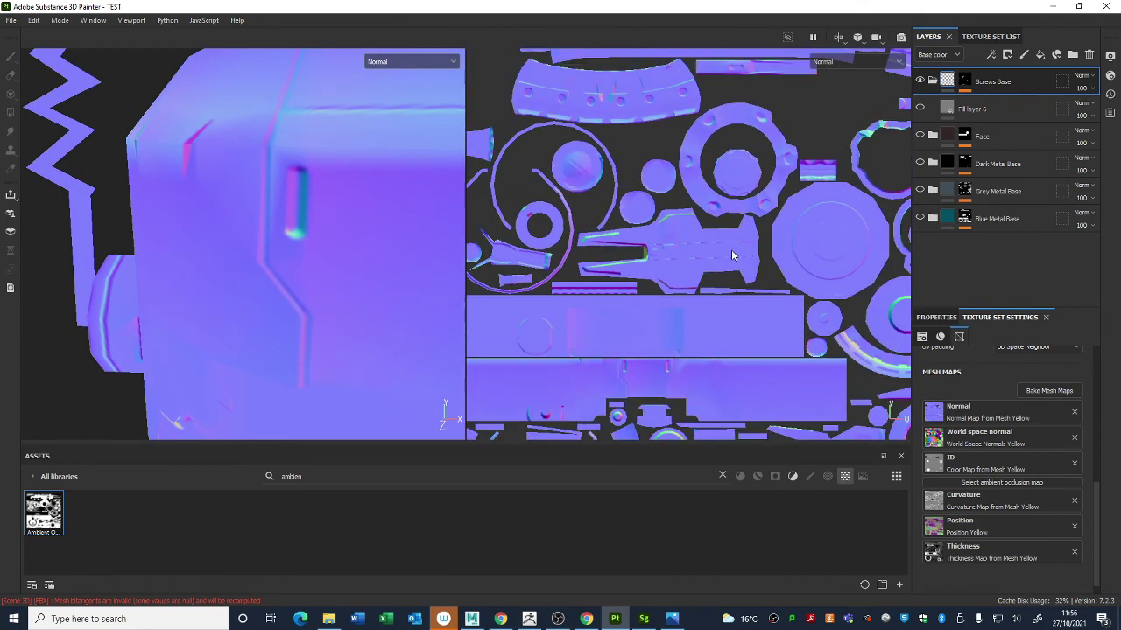
{"action": "scroll", "coordinate": [732, 254], "scroll_direction": "up", "scroll_amount": 8}
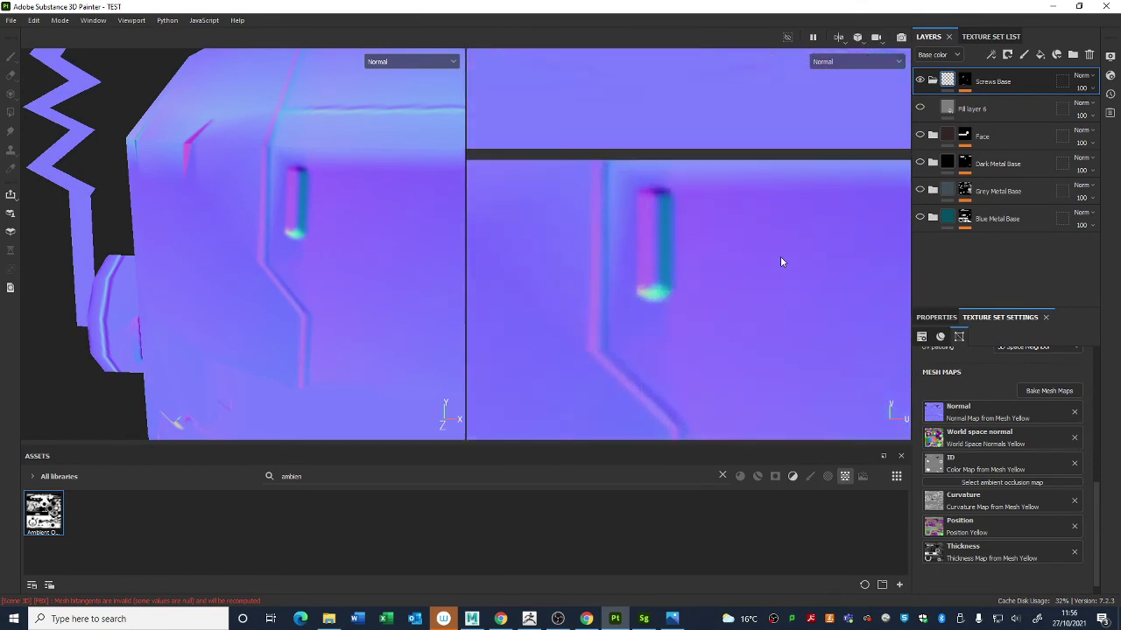
{"action": "middle_click_drag", "start_coordinate": [782, 262], "coordinate": [712, 289]}
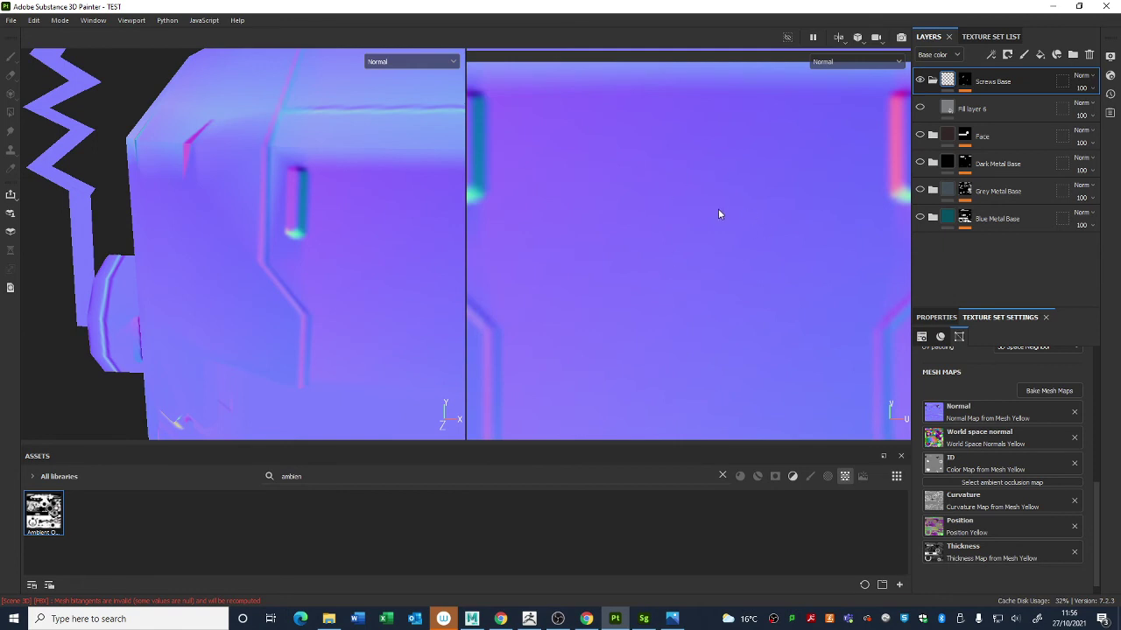
{"action": "left_click_drag", "start_coordinate": [377, 278], "coordinate": [254, 255], "text": "alt"}
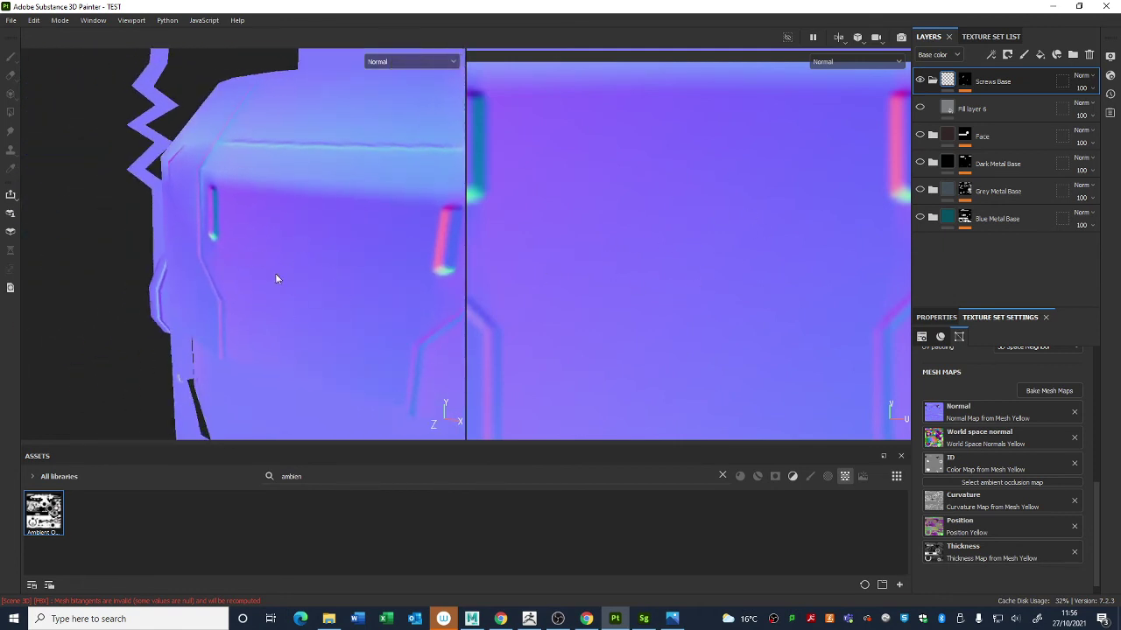
{"action": "left_click_drag", "start_coordinate": [547, 290], "coordinate": [585, 302], "text": "alt"}
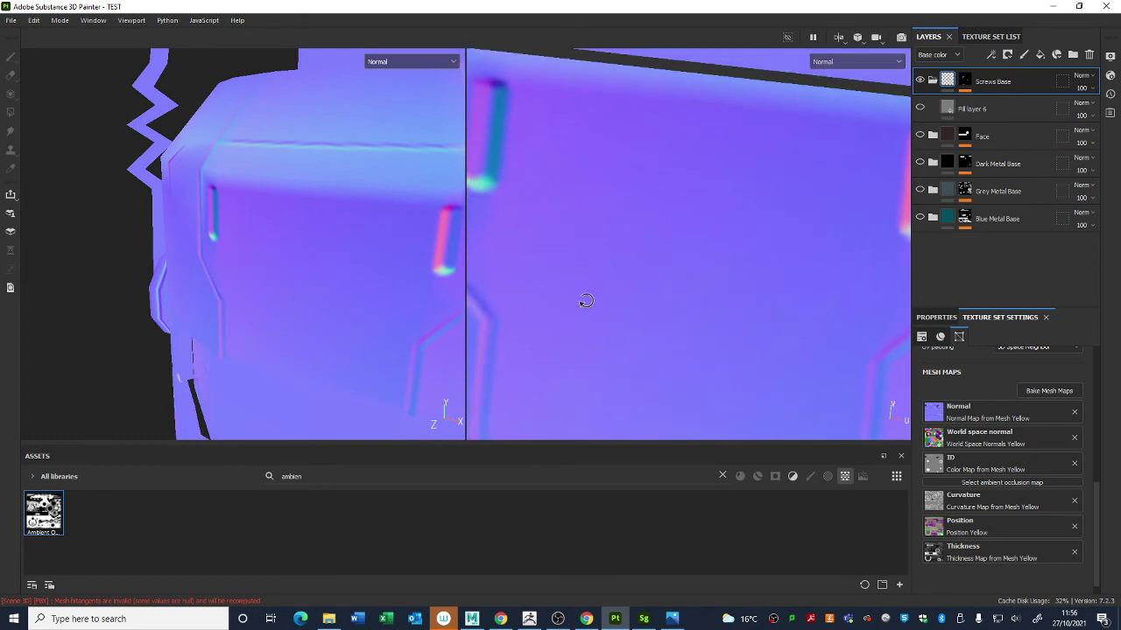
{"action": "middle_click_drag", "start_coordinate": [586, 302], "coordinate": [689, 347], "text": "alt"}
{"action": "left_click_drag", "start_coordinate": [688, 347], "coordinate": [608, 281], "text": "alt"}
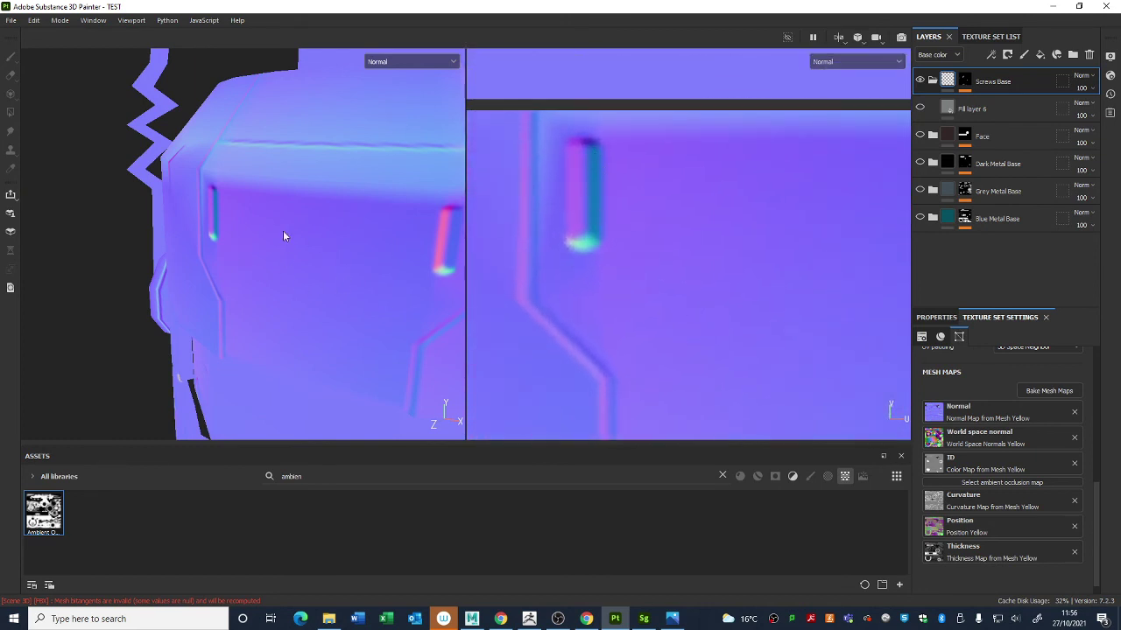
{"action": "mouse_move", "coordinate": [283, 235]}
{"action": "left_mouse_down", "text": "alt"}
{"action": "mouse_move", "coordinate": [328, 230]}
{"action": "mouse_move", "coordinate": [268, 221]}
{"action": "left_mouse_up", "text": "alt"}
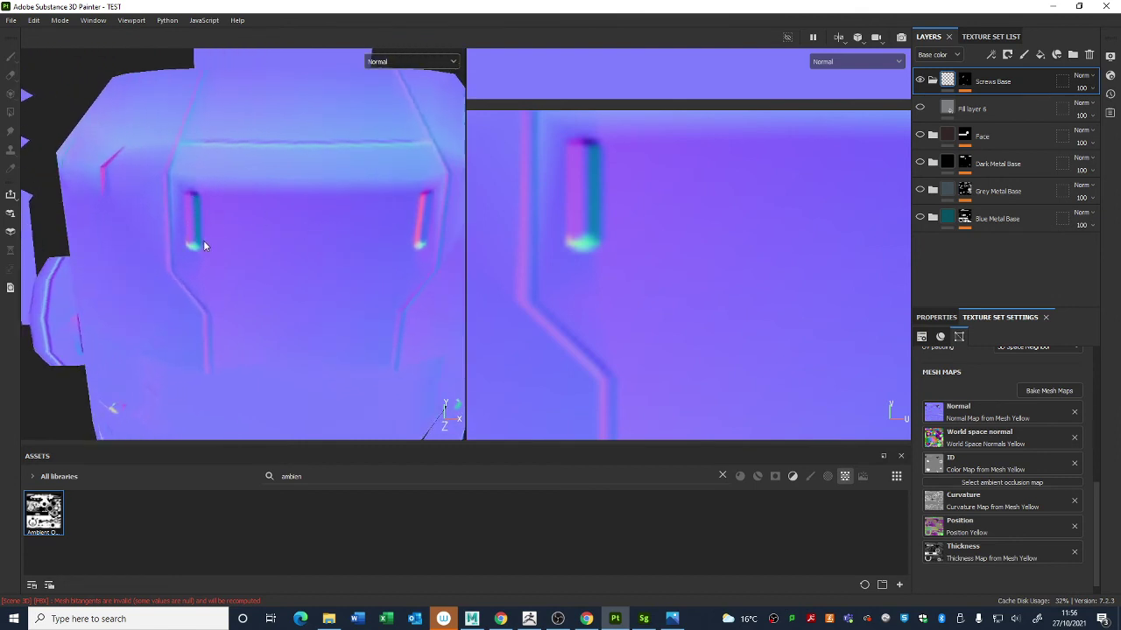
{"action": "left_click_drag", "start_coordinate": [203, 245], "coordinate": [380, 385], "text": "alt"}
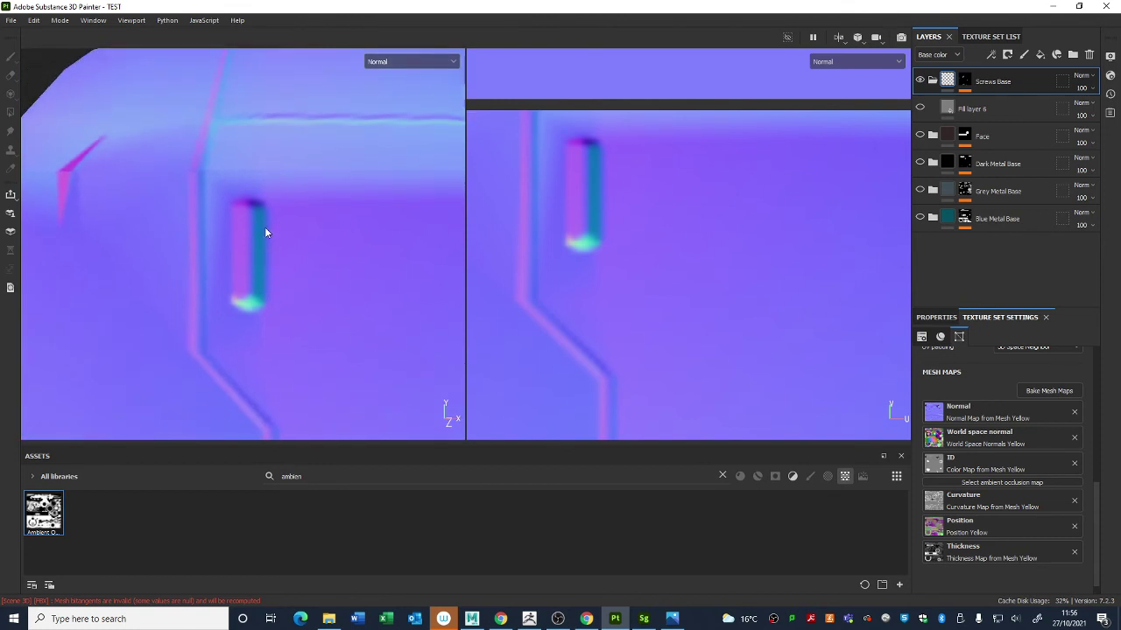
{"action": "scroll", "coordinate": [262, 276], "scroll_direction": "down", "scroll_amount": 2}
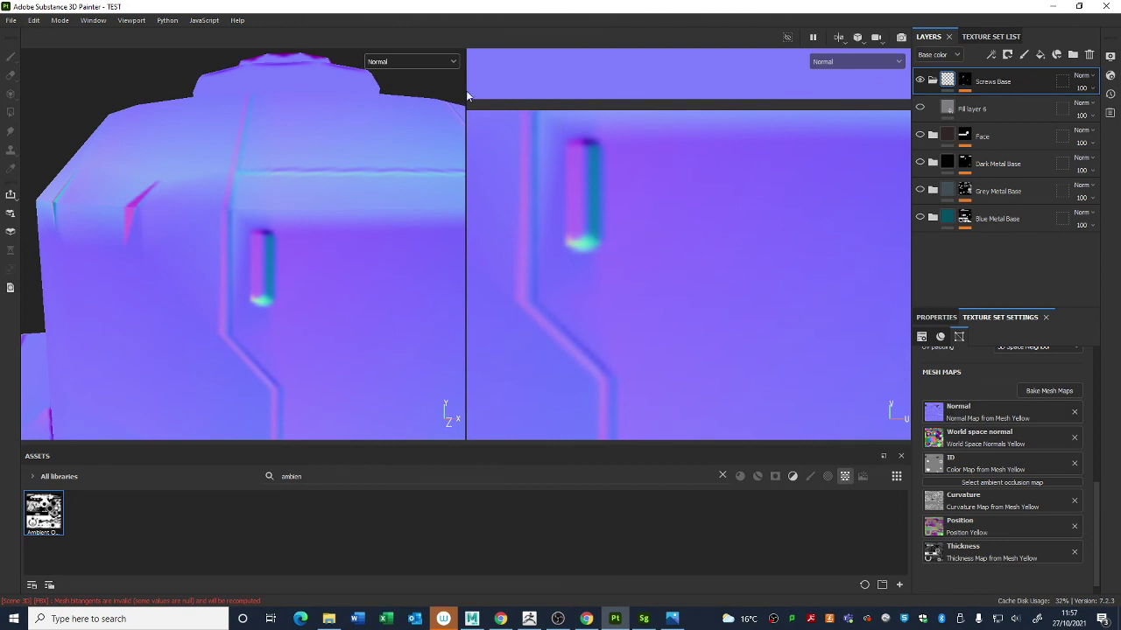
Step: Display the Material view and rotate the environment lighting to examine the shading of the head's slot and grooves
{"action": "left_click", "coordinate": [429, 61]}
{"action": "scroll", "coordinate": [398, 100], "scroll_direction": "up", "scroll_amount": 5}
{"action": "left_click", "coordinate": [391, 93]}
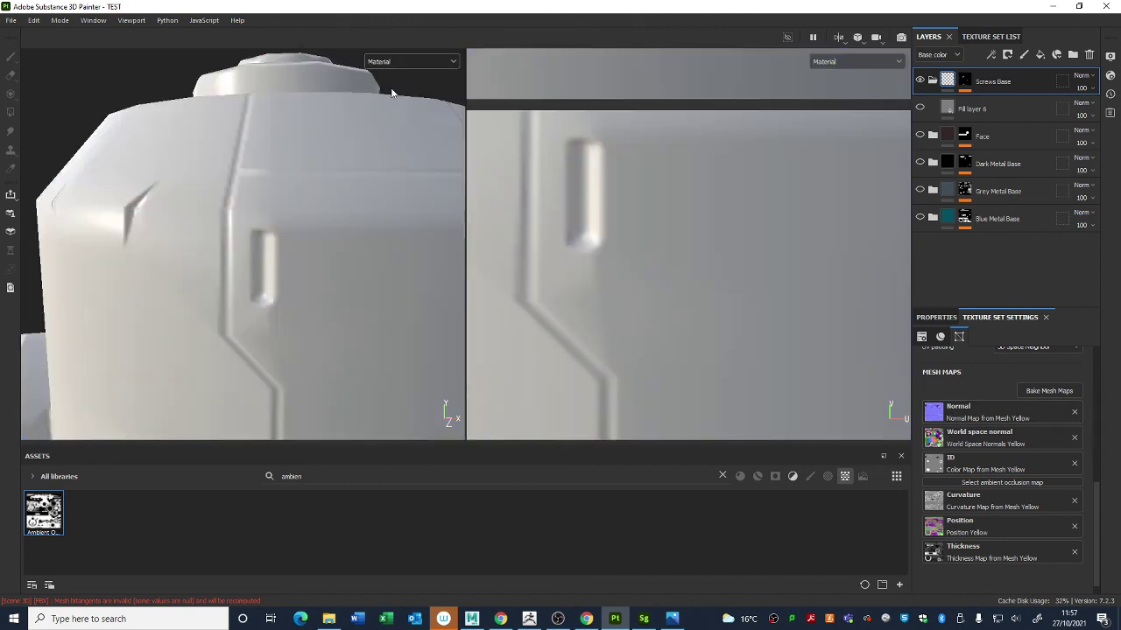
{"action": "right_click_drag", "start_coordinate": [343, 237], "coordinate": [311, 261], "text": "shift"}
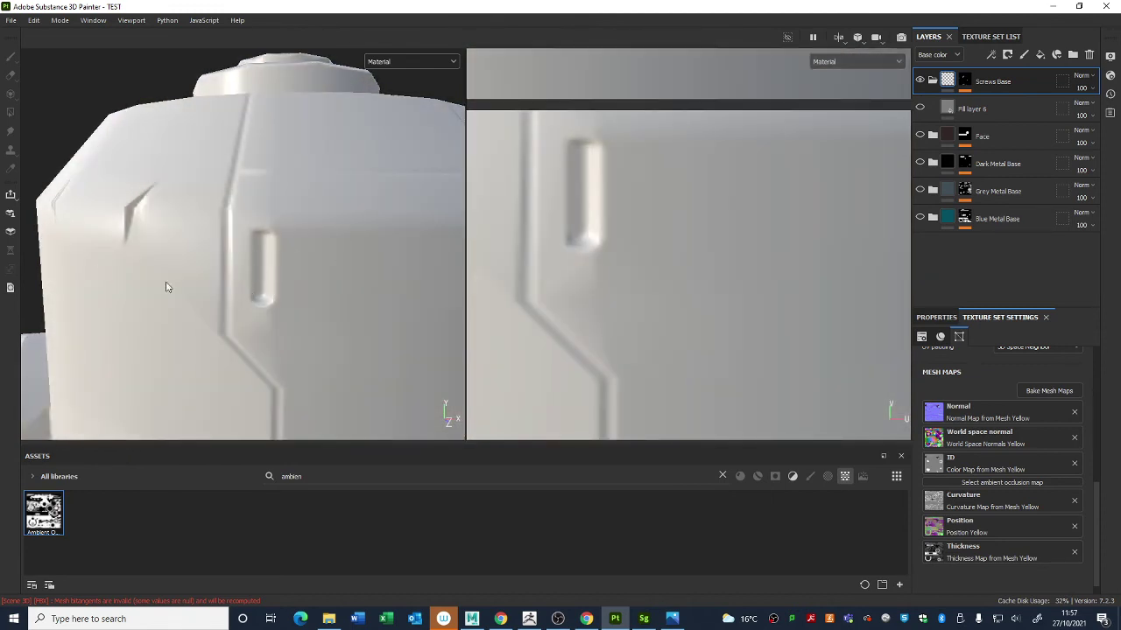
{"action": "right_click_drag", "start_coordinate": [129, 268], "coordinate": [98, 264], "text": "shift"}
{"action": "scroll", "coordinate": [95, 262], "scroll_direction": "down", "scroll_amount": 7}
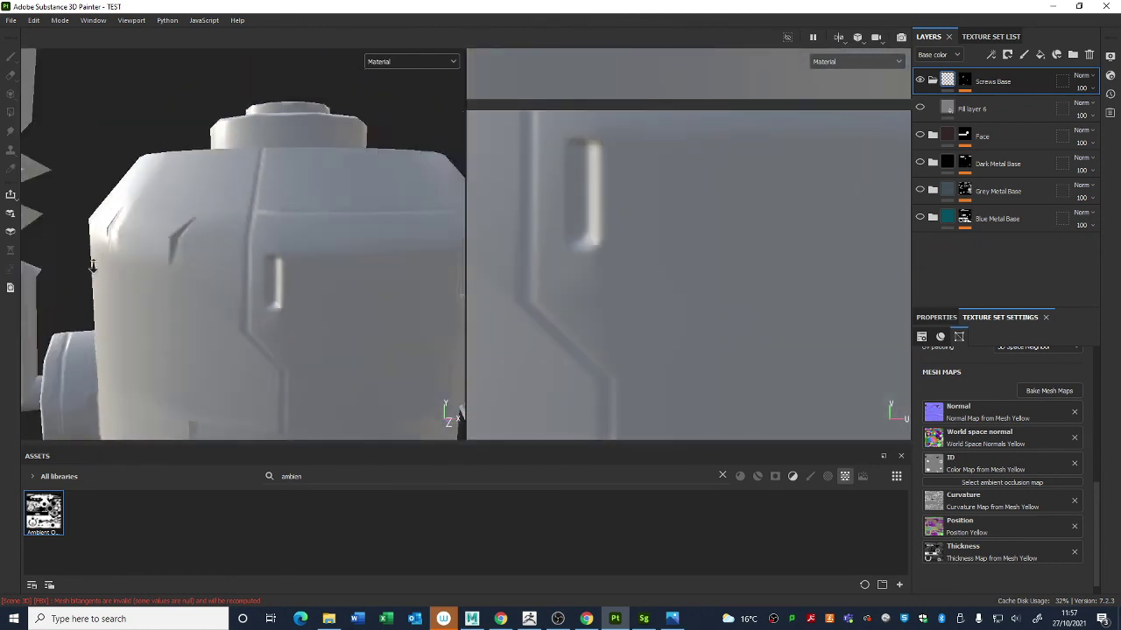
{"action": "scroll", "coordinate": [304, 310], "scroll_direction": "down", "scroll_amount": 3}
{"action": "left_click_drag", "start_coordinate": [305, 311], "coordinate": [353, 276], "text": "alt"}
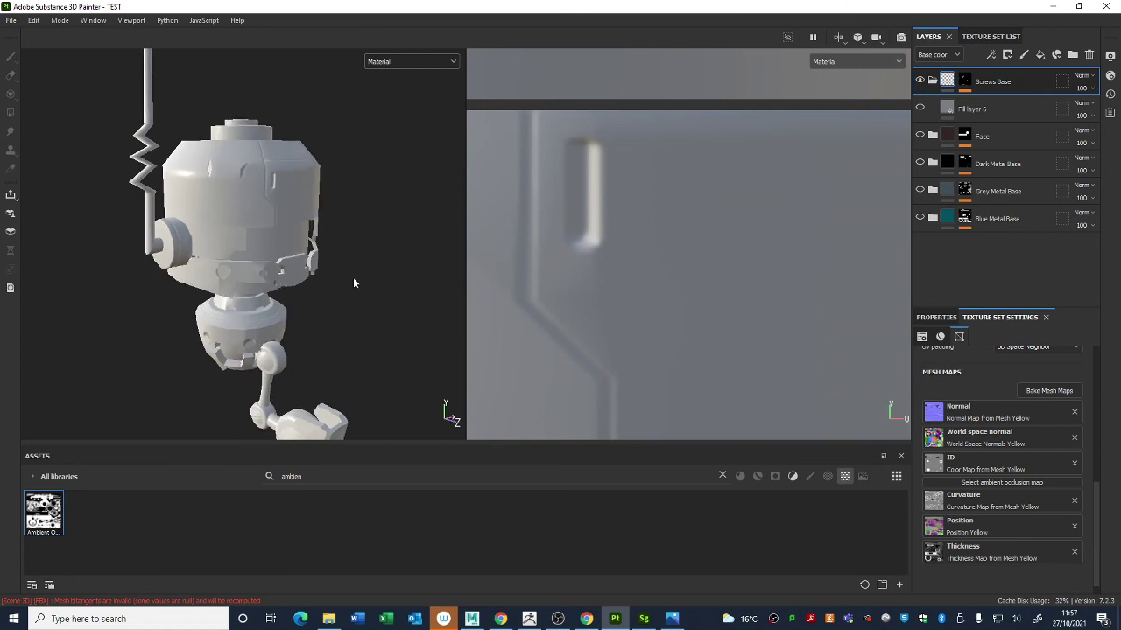
{"action": "scroll", "coordinate": [305, 239], "scroll_direction": "down", "scroll_amount": 1}
Step: Display the Normal mesh map again and compare the robot's head with the whole UV layout
{"action": "left_click", "coordinate": [411, 63]}
{"action": "scroll", "coordinate": [409, 166], "scroll_direction": "down", "scroll_amount": 3}
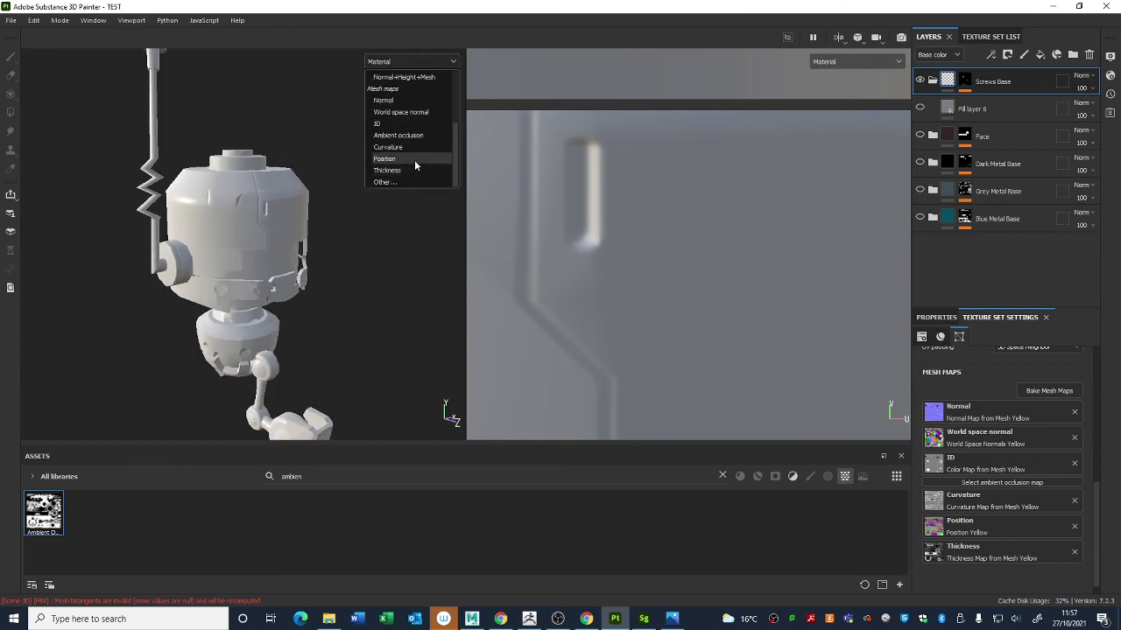
{"action": "left_click", "coordinate": [419, 101]}
{"action": "scroll", "coordinate": [312, 211], "scroll_direction": "up", "scroll_amount": 2}
{"action": "left_click_drag", "start_coordinate": [313, 210], "coordinate": [372, 292], "text": "alt"}
{"action": "scroll", "coordinate": [654, 311], "scroll_direction": "down", "scroll_amount": 10}
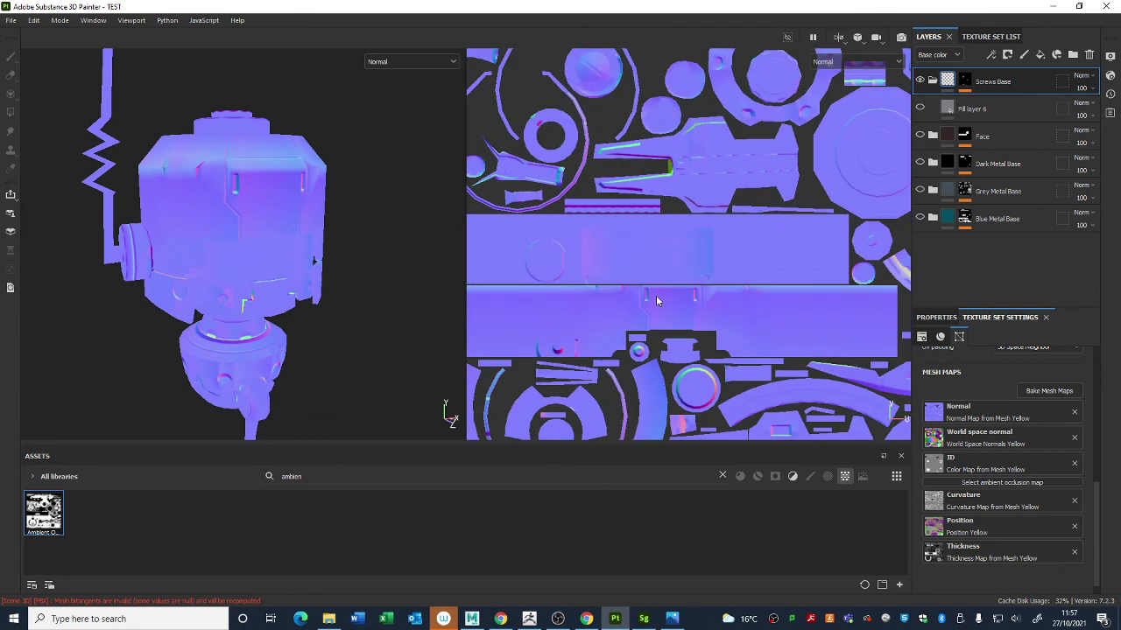
{"action": "scroll", "coordinate": [713, 293], "scroll_direction": "down", "scroll_amount": 4}
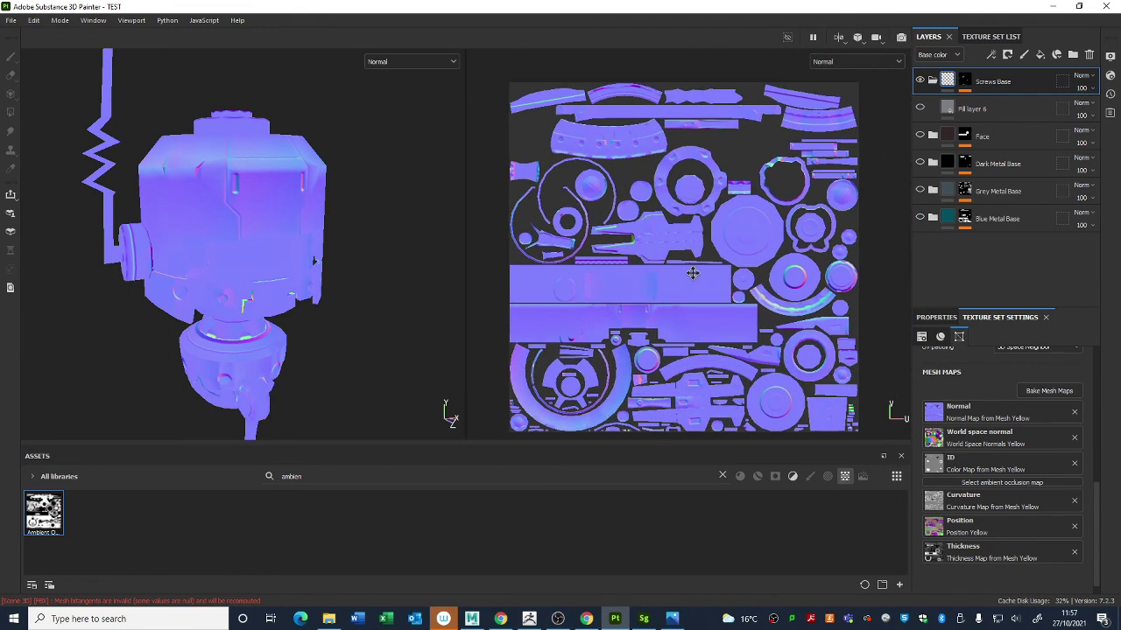
{"action": "left_click_drag", "start_coordinate": [230, 206], "coordinate": [237, 239], "text": "alt"}
Step: Return to the Material view and examine the head's baked panel details under rotated environment lighting
{"action": "left_click", "coordinate": [394, 64]}
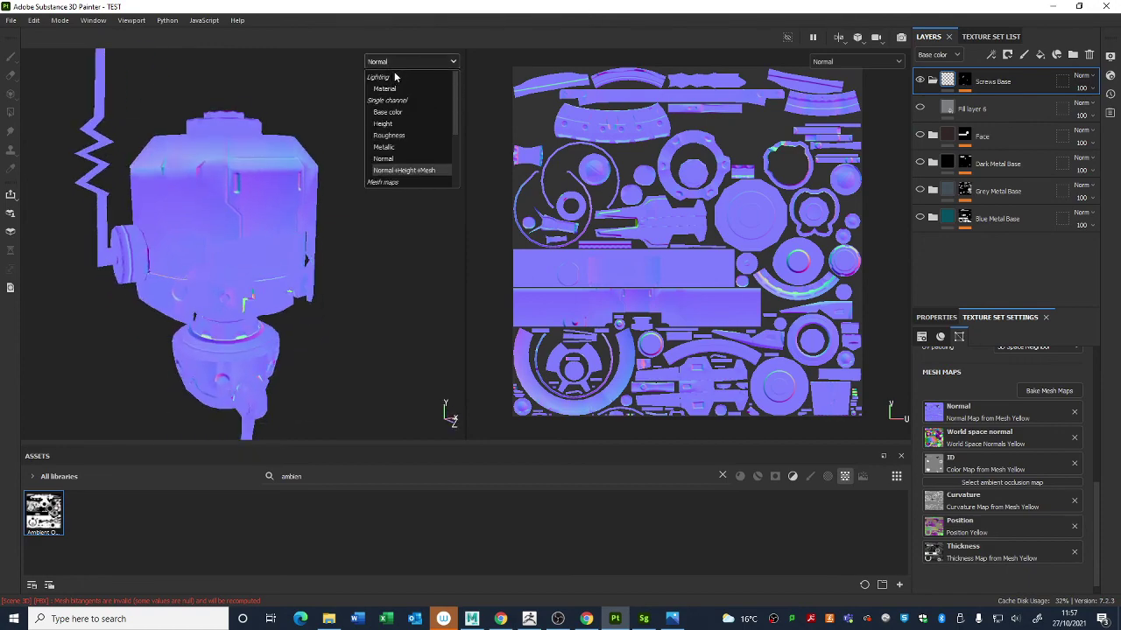
{"action": "left_click", "coordinate": [396, 77]}
{"action": "mouse_move", "coordinate": [279, 191]}
{"action": "right_mouse_down", "text": "shift"}
{"action": "mouse_move", "coordinate": [270, 183]}
{"action": "mouse_move", "coordinate": [320, 211]}
{"action": "mouse_move", "coordinate": [459, 227]}
{"action": "mouse_move", "coordinate": [408, 237]}
{"action": "mouse_move", "coordinate": [396, 412]}
{"action": "right_mouse_up", "text": "shift"}
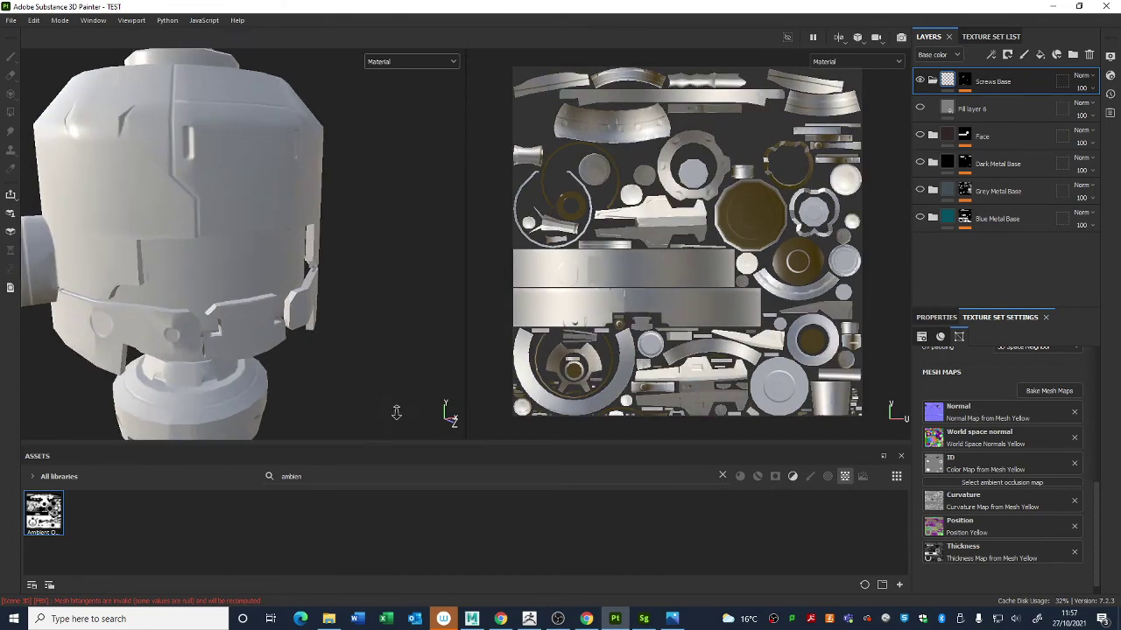
{"action": "left_click_drag", "start_coordinate": [396, 412], "coordinate": [337, 366], "text": "alt"}
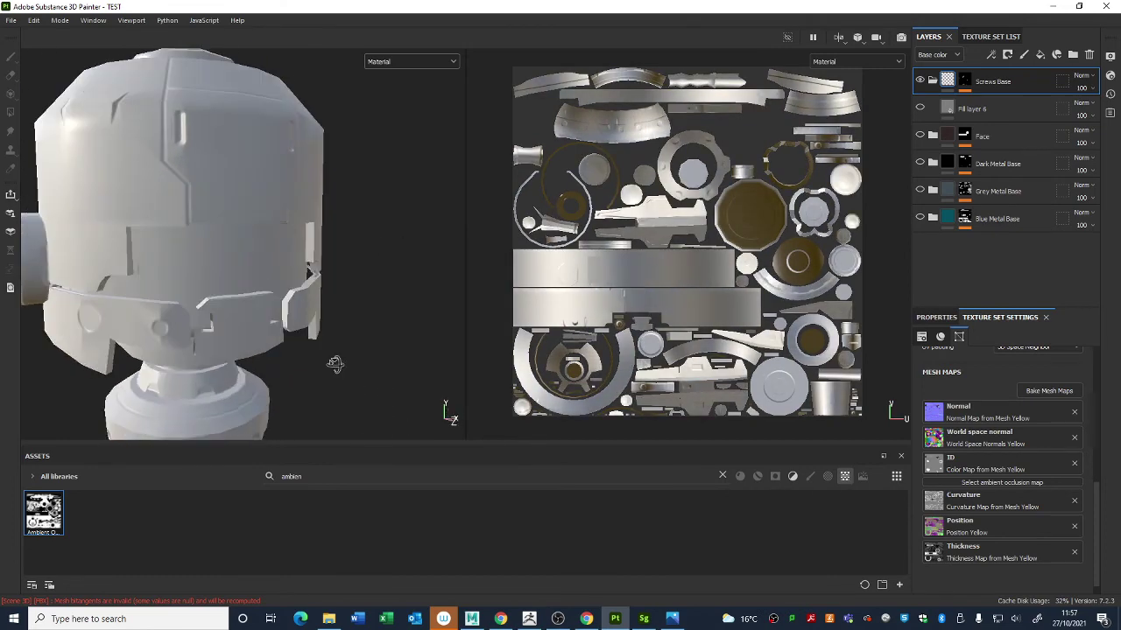
{"action": "right_click_drag", "start_coordinate": [342, 377], "coordinate": [241, 307], "text": "alt"}
{"action": "left_click_drag", "start_coordinate": [241, 306], "coordinate": [250, 309], "text": "alt"}
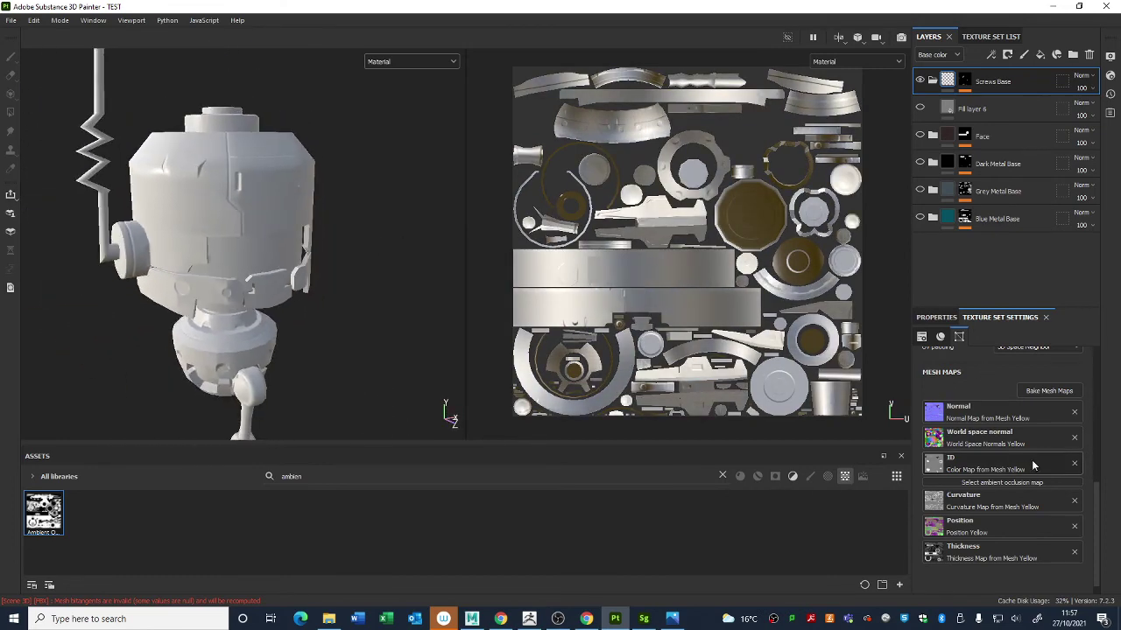
Step: Undo the removal of the ambient occlusion map from the mesh maps
{"action": "key", "text": "ctrl+z"}
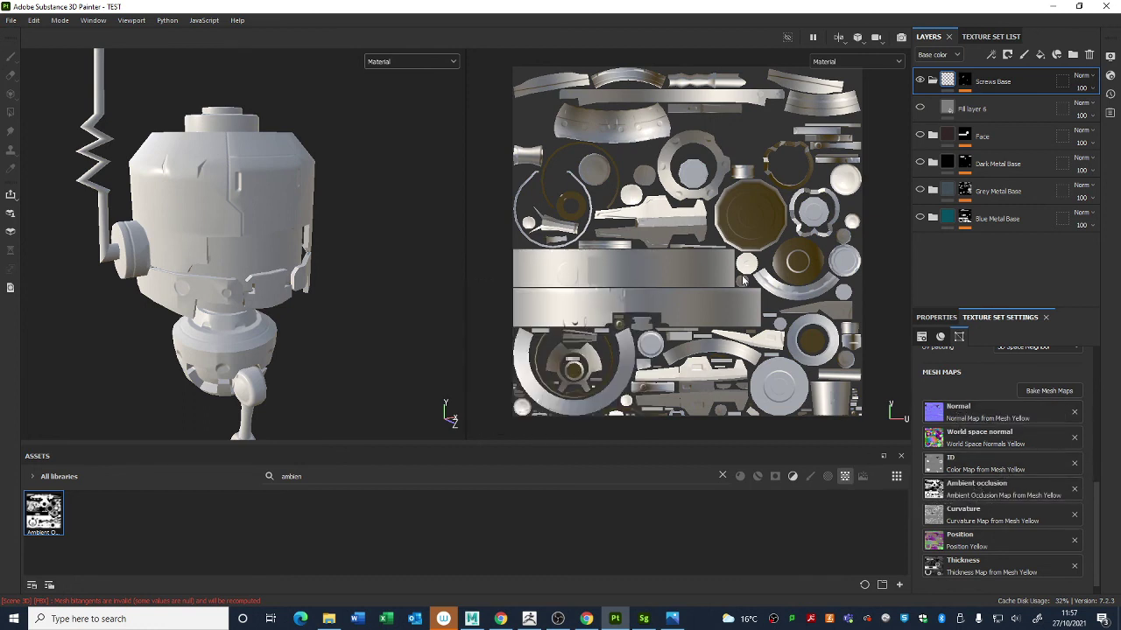
{"action": "left_click", "coordinate": [871, 59]}
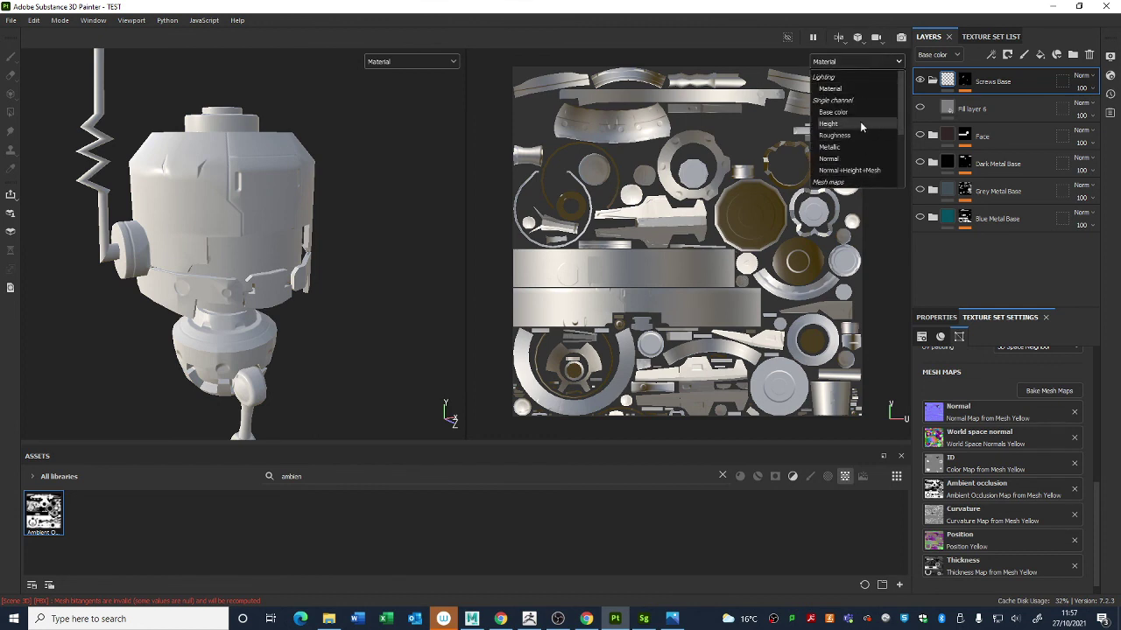
{"action": "left_click", "coordinate": [849, 61]}
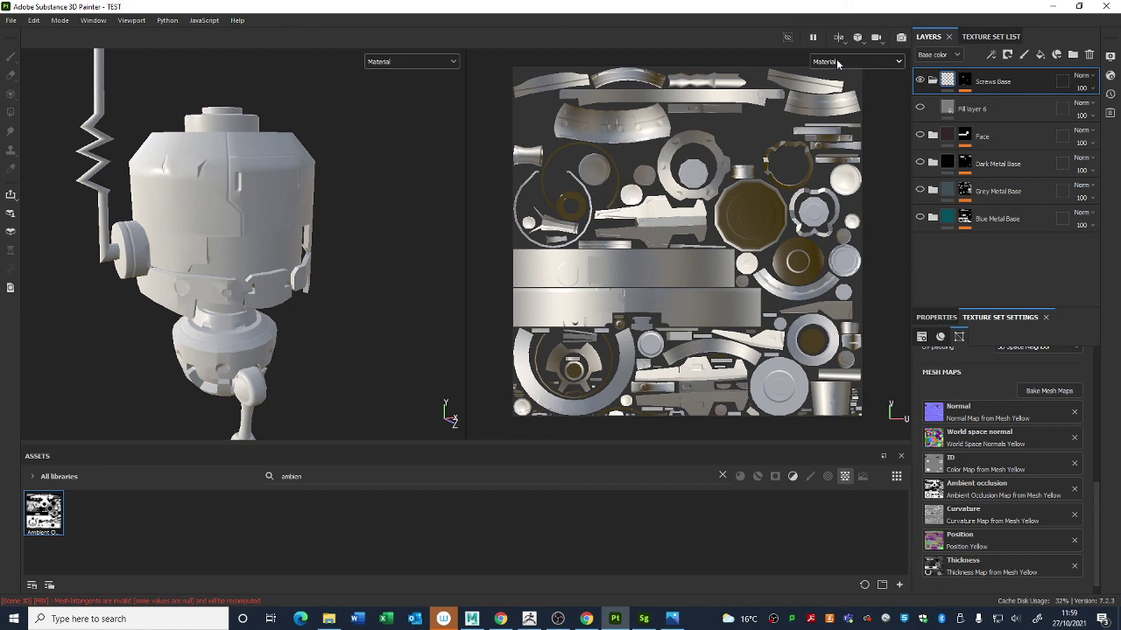
{"action": "left_click", "coordinate": [559, 619]}
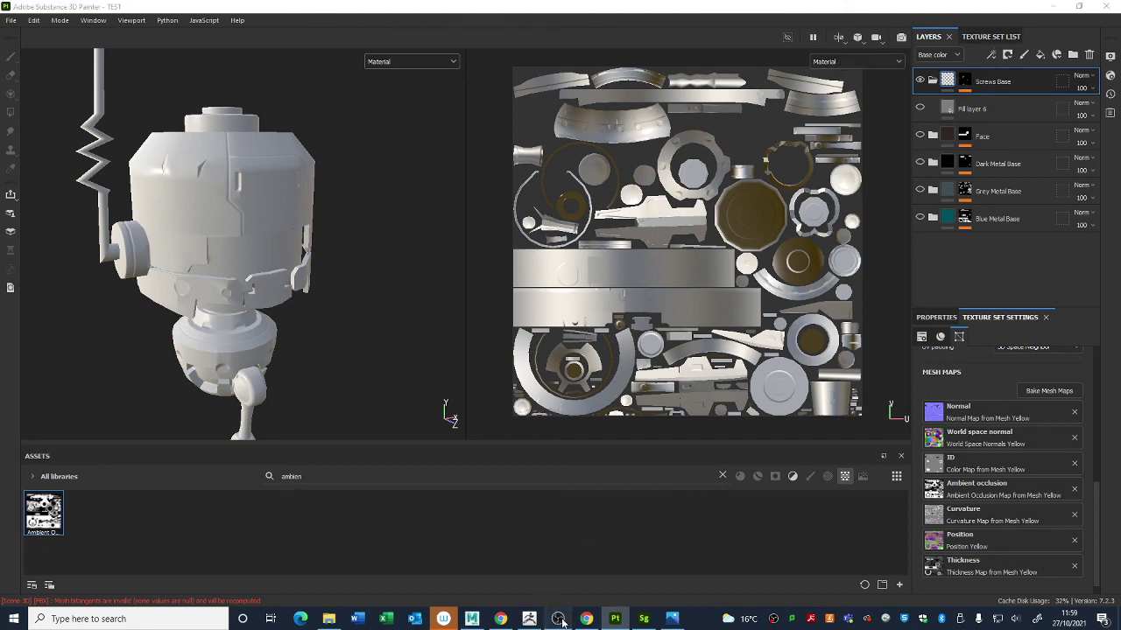